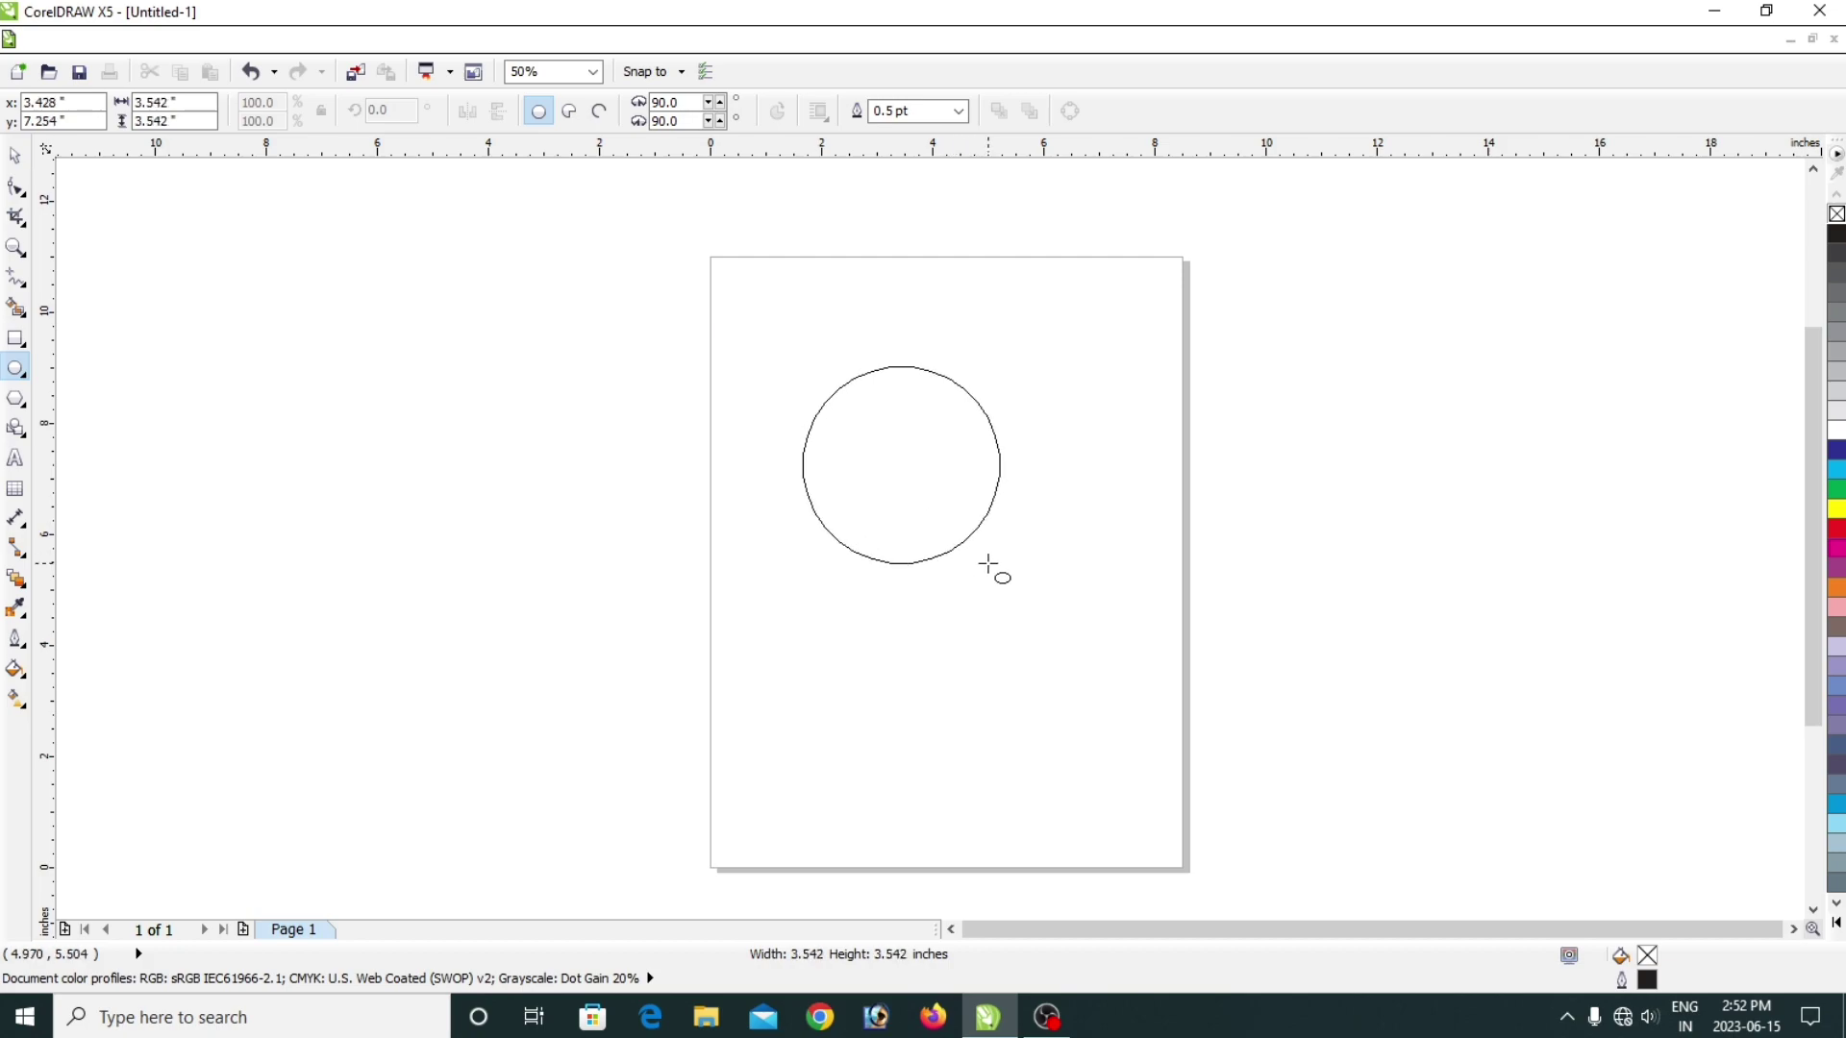
Fill the roughly 4.08-inch circle on the page with black.
click(15, 155)
click(1835, 234)
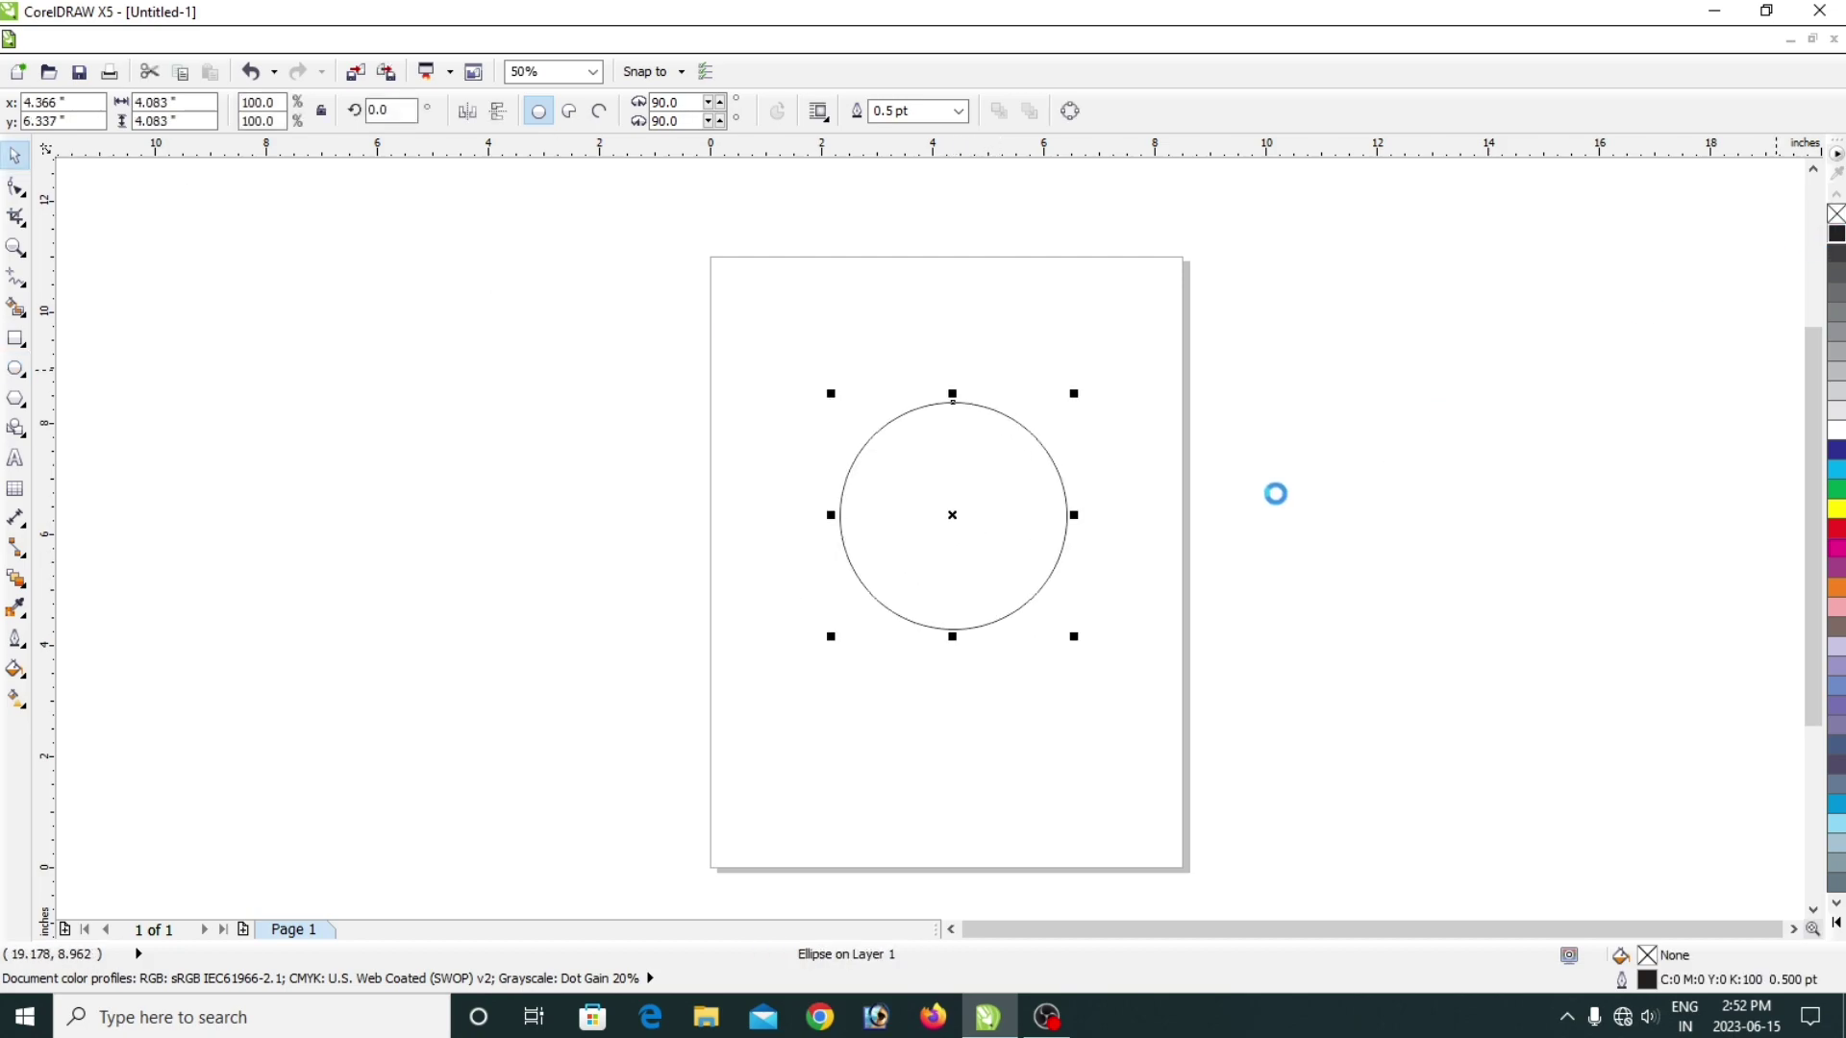
click(1026, 531)
click(1046, 529)
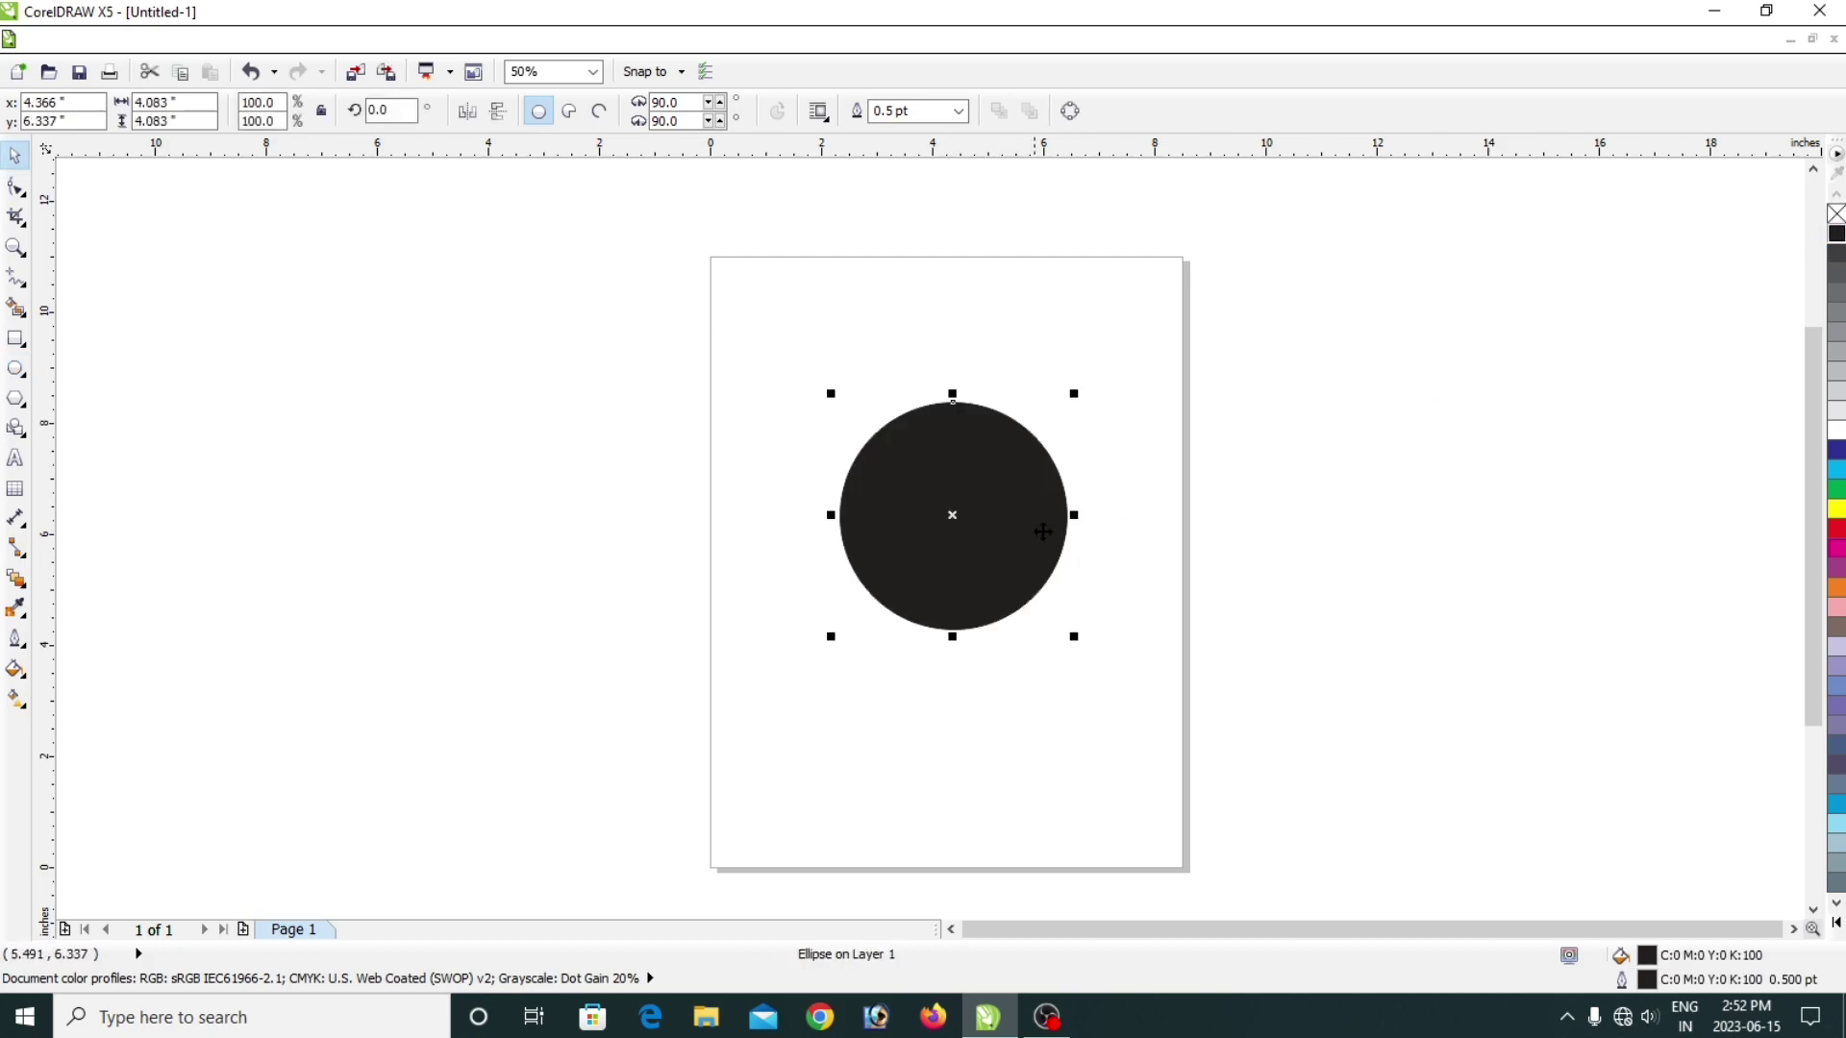
click(1055, 536)
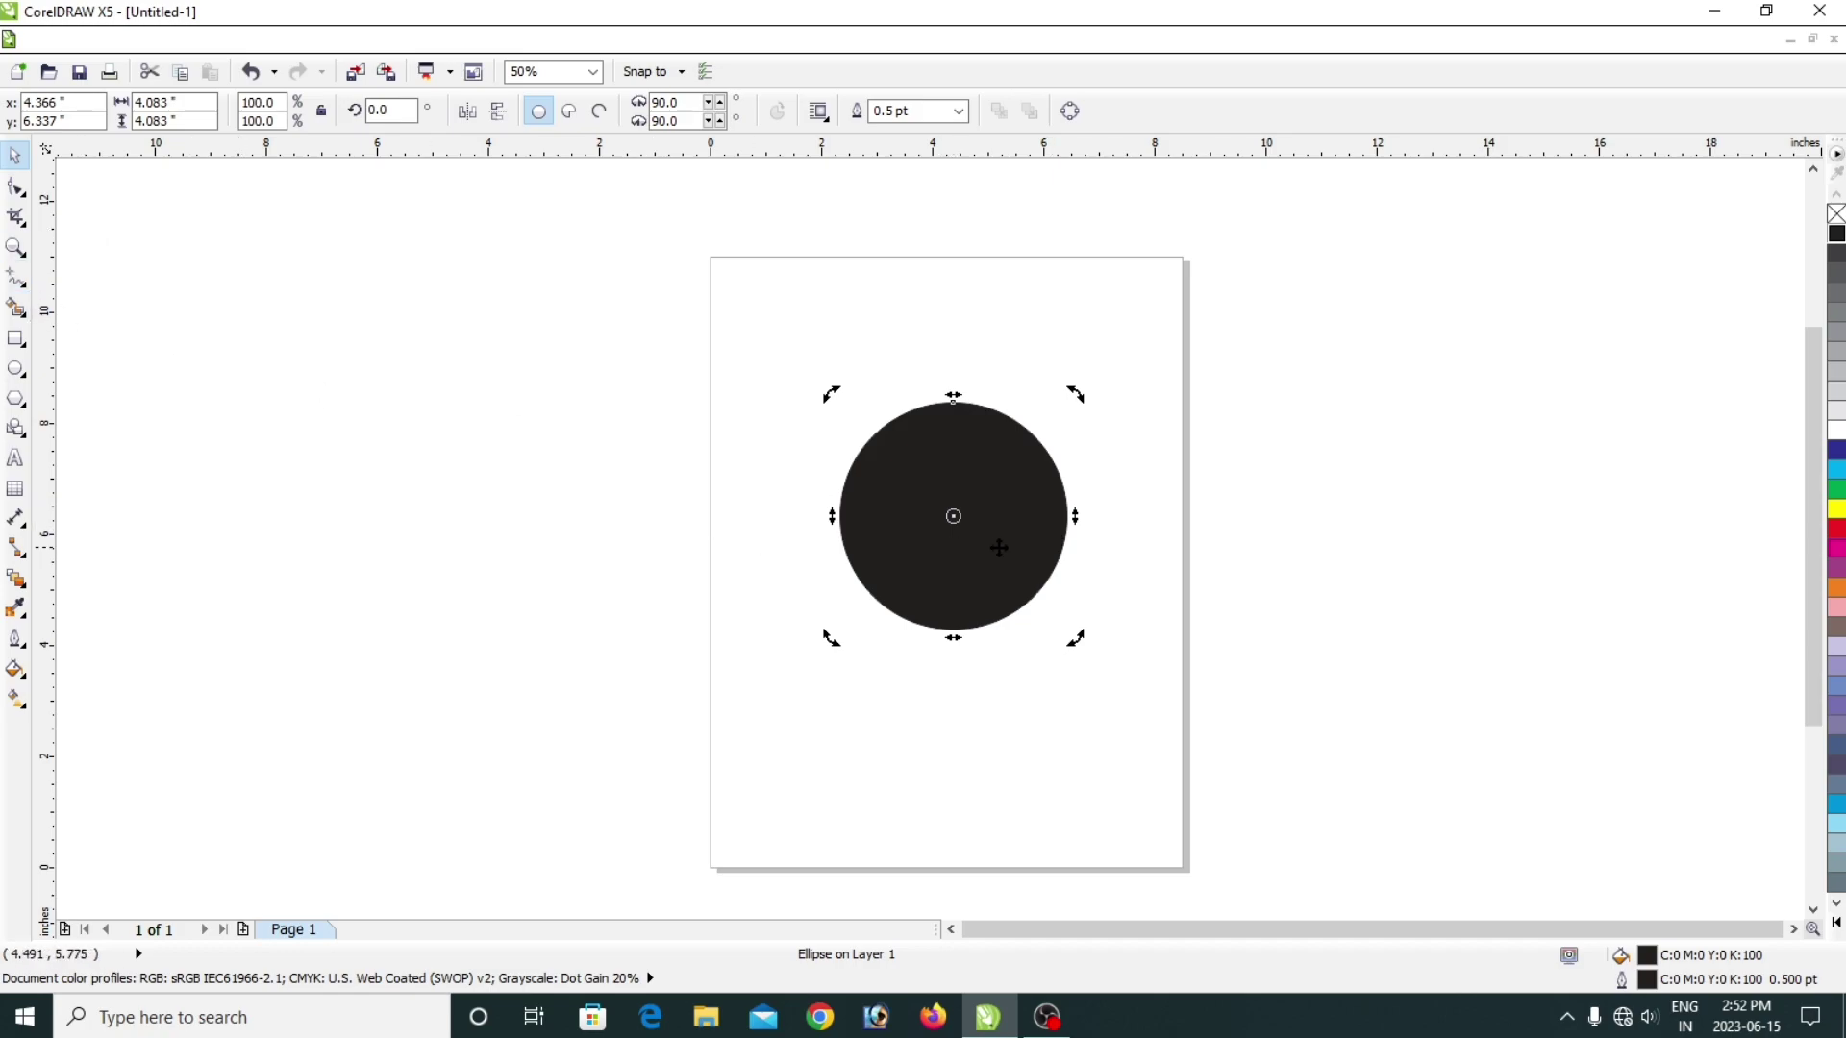
Duplicate the black circle and offset the copy slightly from the original.
key(plus)
click(1002, 550)
drag(1001, 549, 1040, 555)
click(1040, 554)
click(1037, 543)
click(1037, 539)
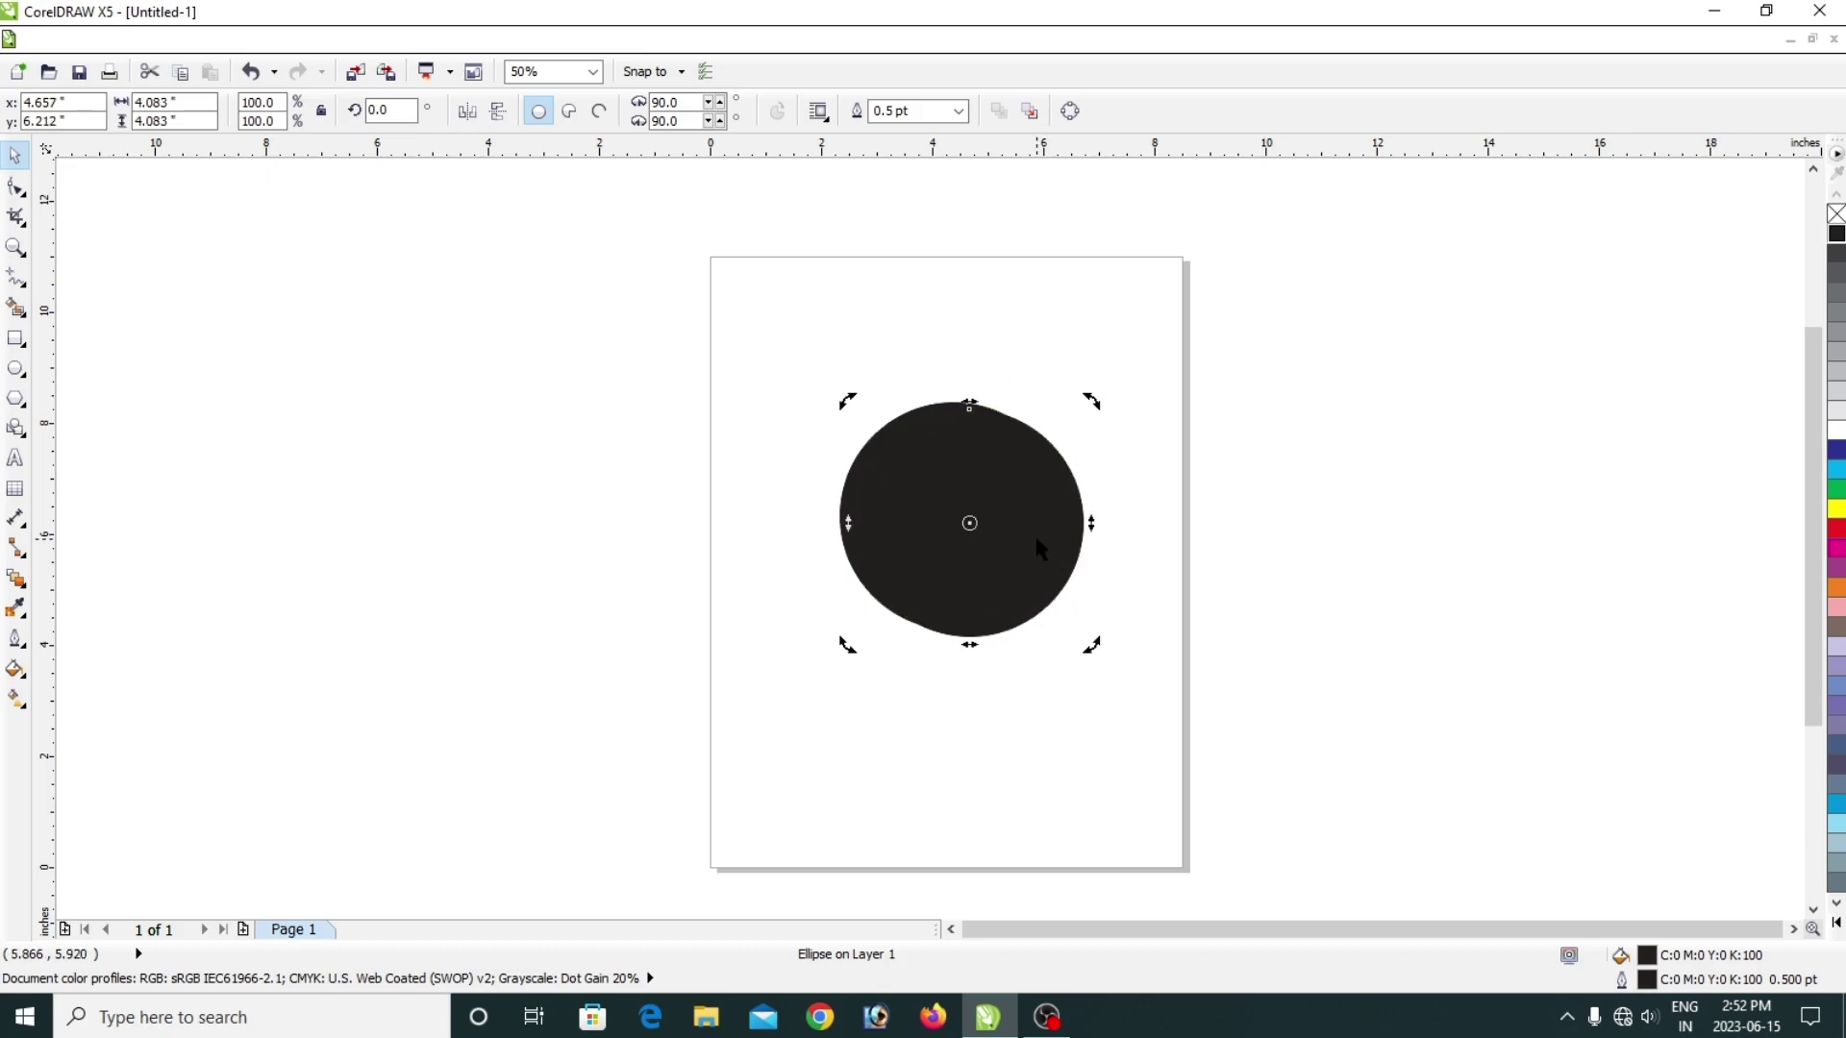
click(1042, 574)
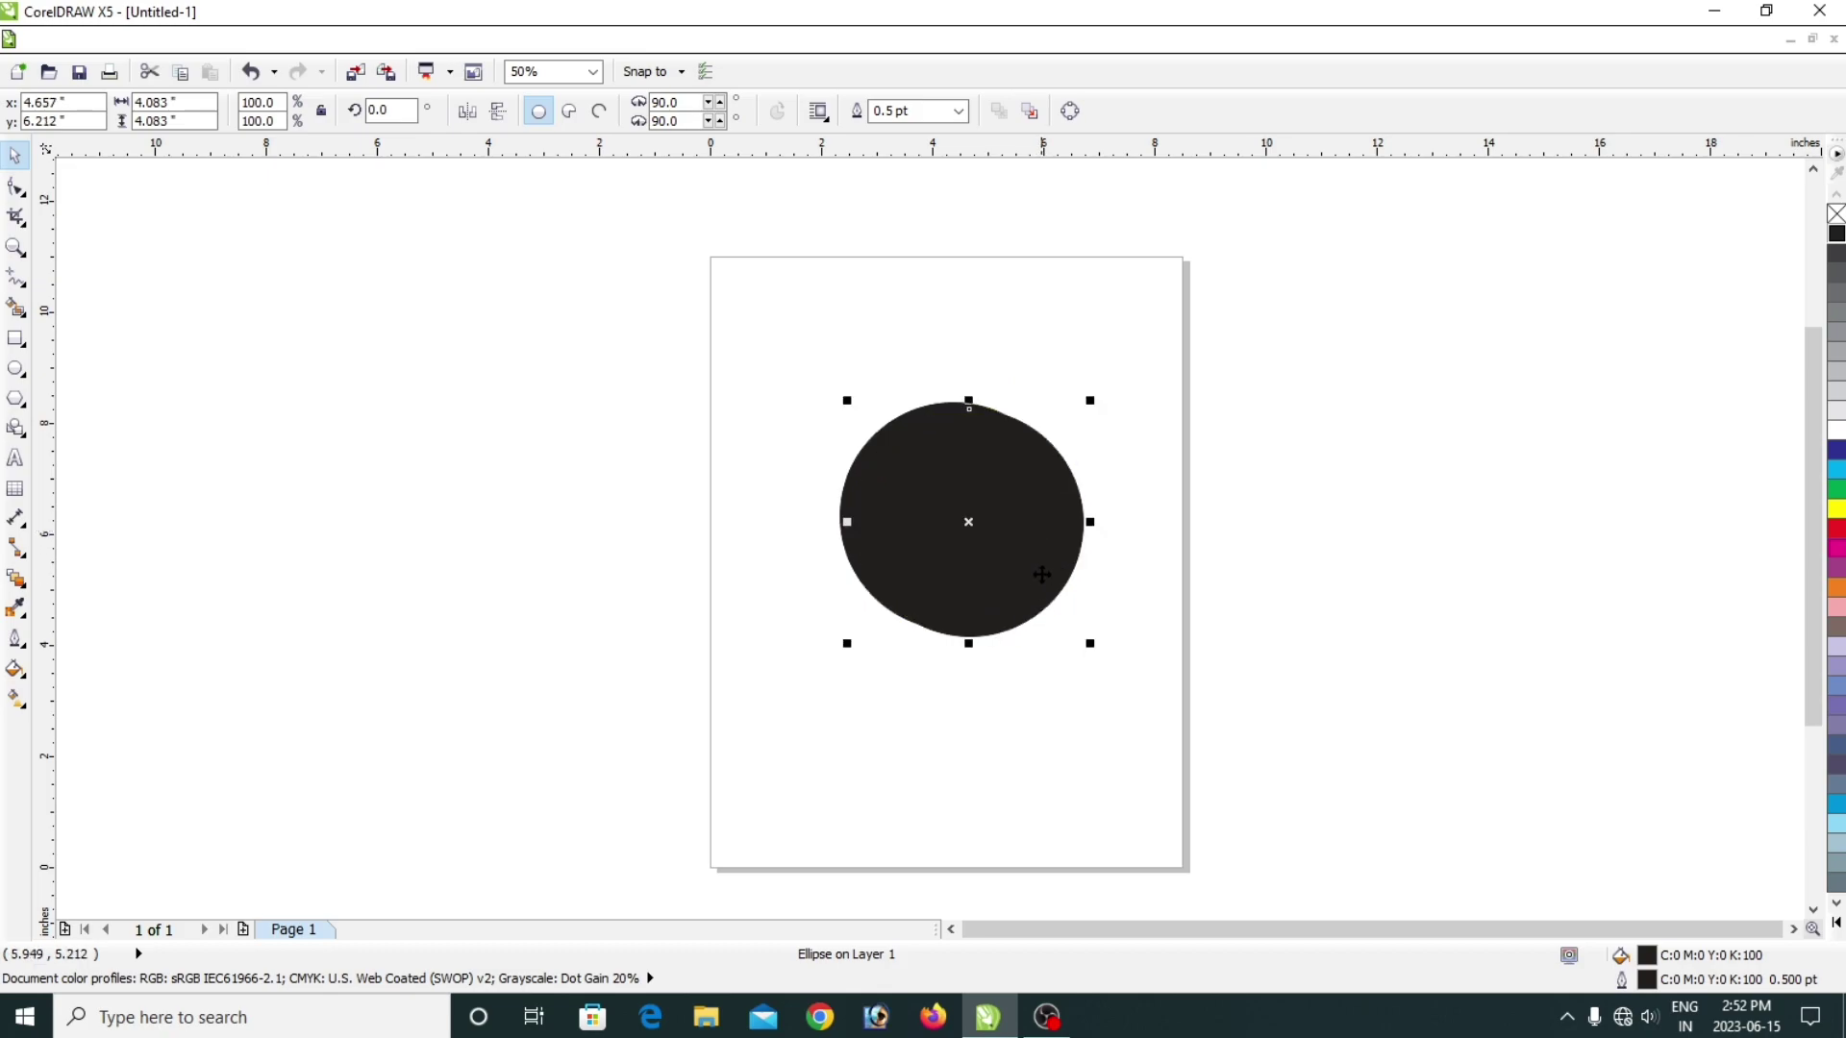
Shrink the duplicate circle proportionally to about 3.65 inches and position it over the centre of the original.
mouse_move(1092, 640)
mouse_down()
mouse_move(1042, 602)
mouse_move(1062, 626)
mouse_move(1030, 557)
mouse_move(956, 557)
mouse_move(995, 561)
mouse_up()
click(1018, 561)
click(954, 576)
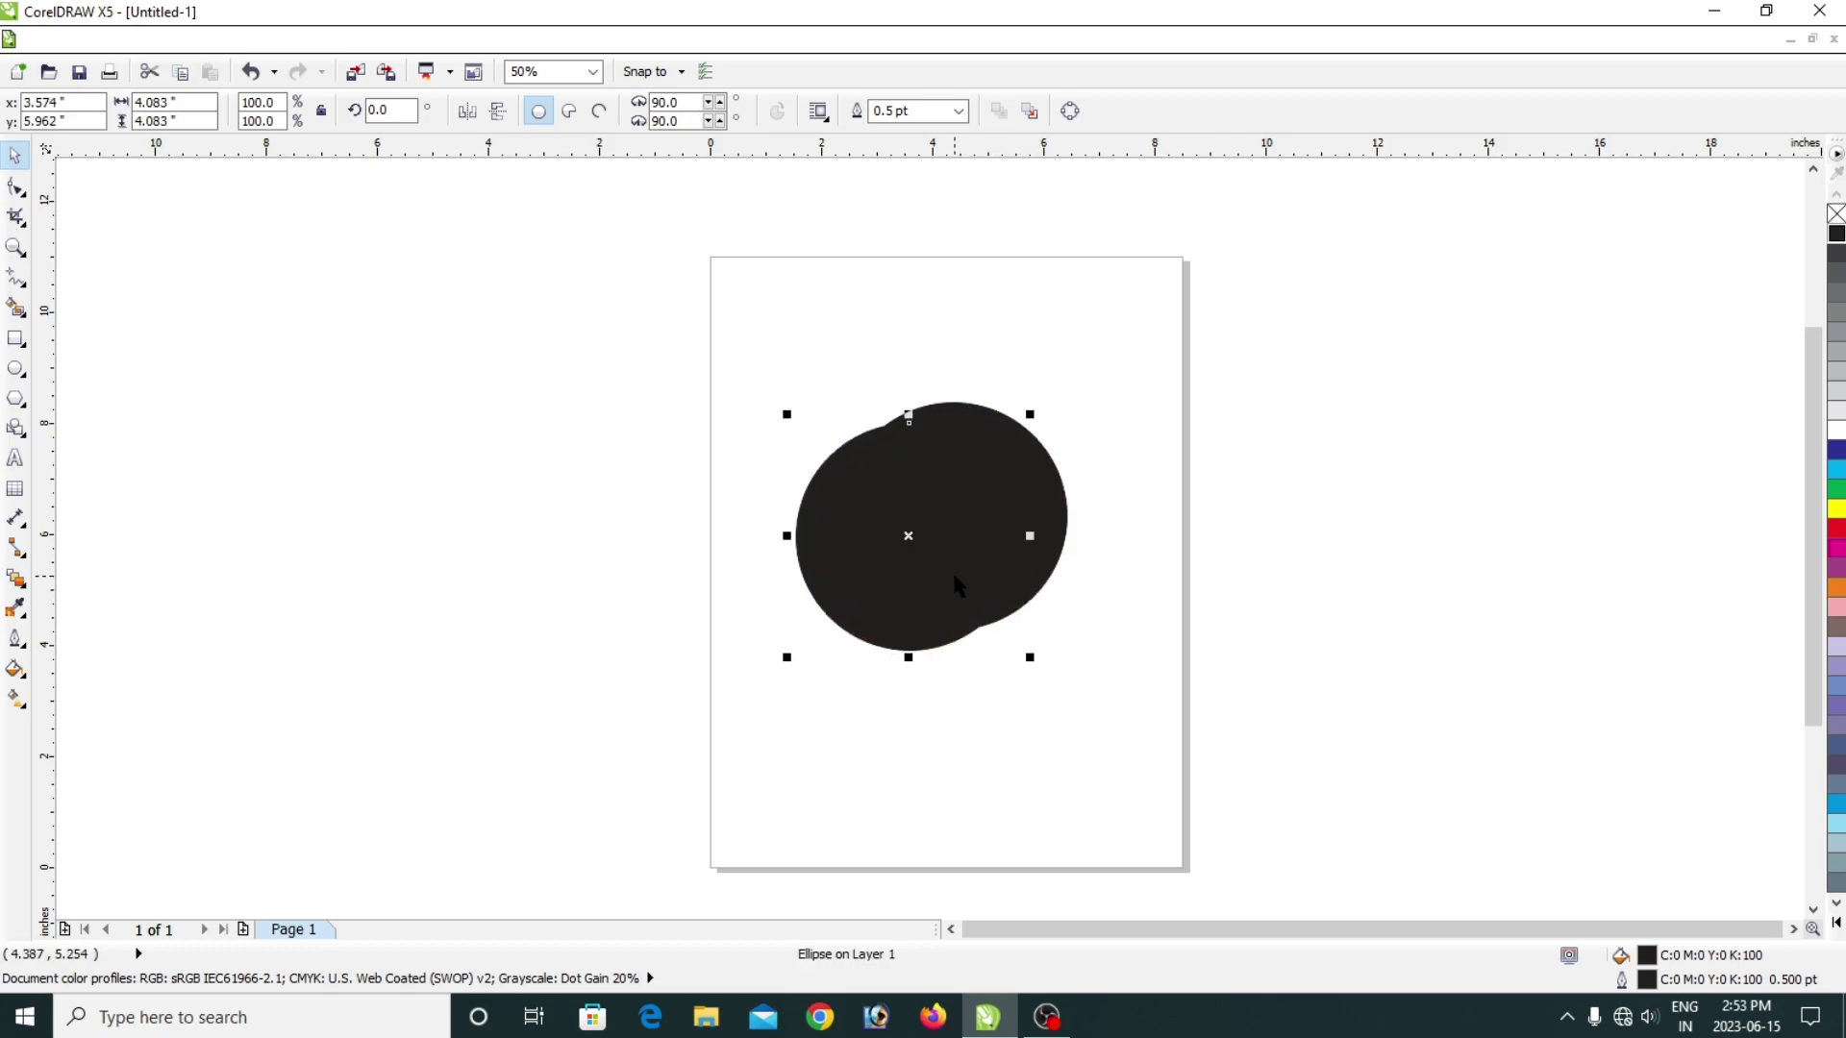
drag(1030, 655, 1005, 631)
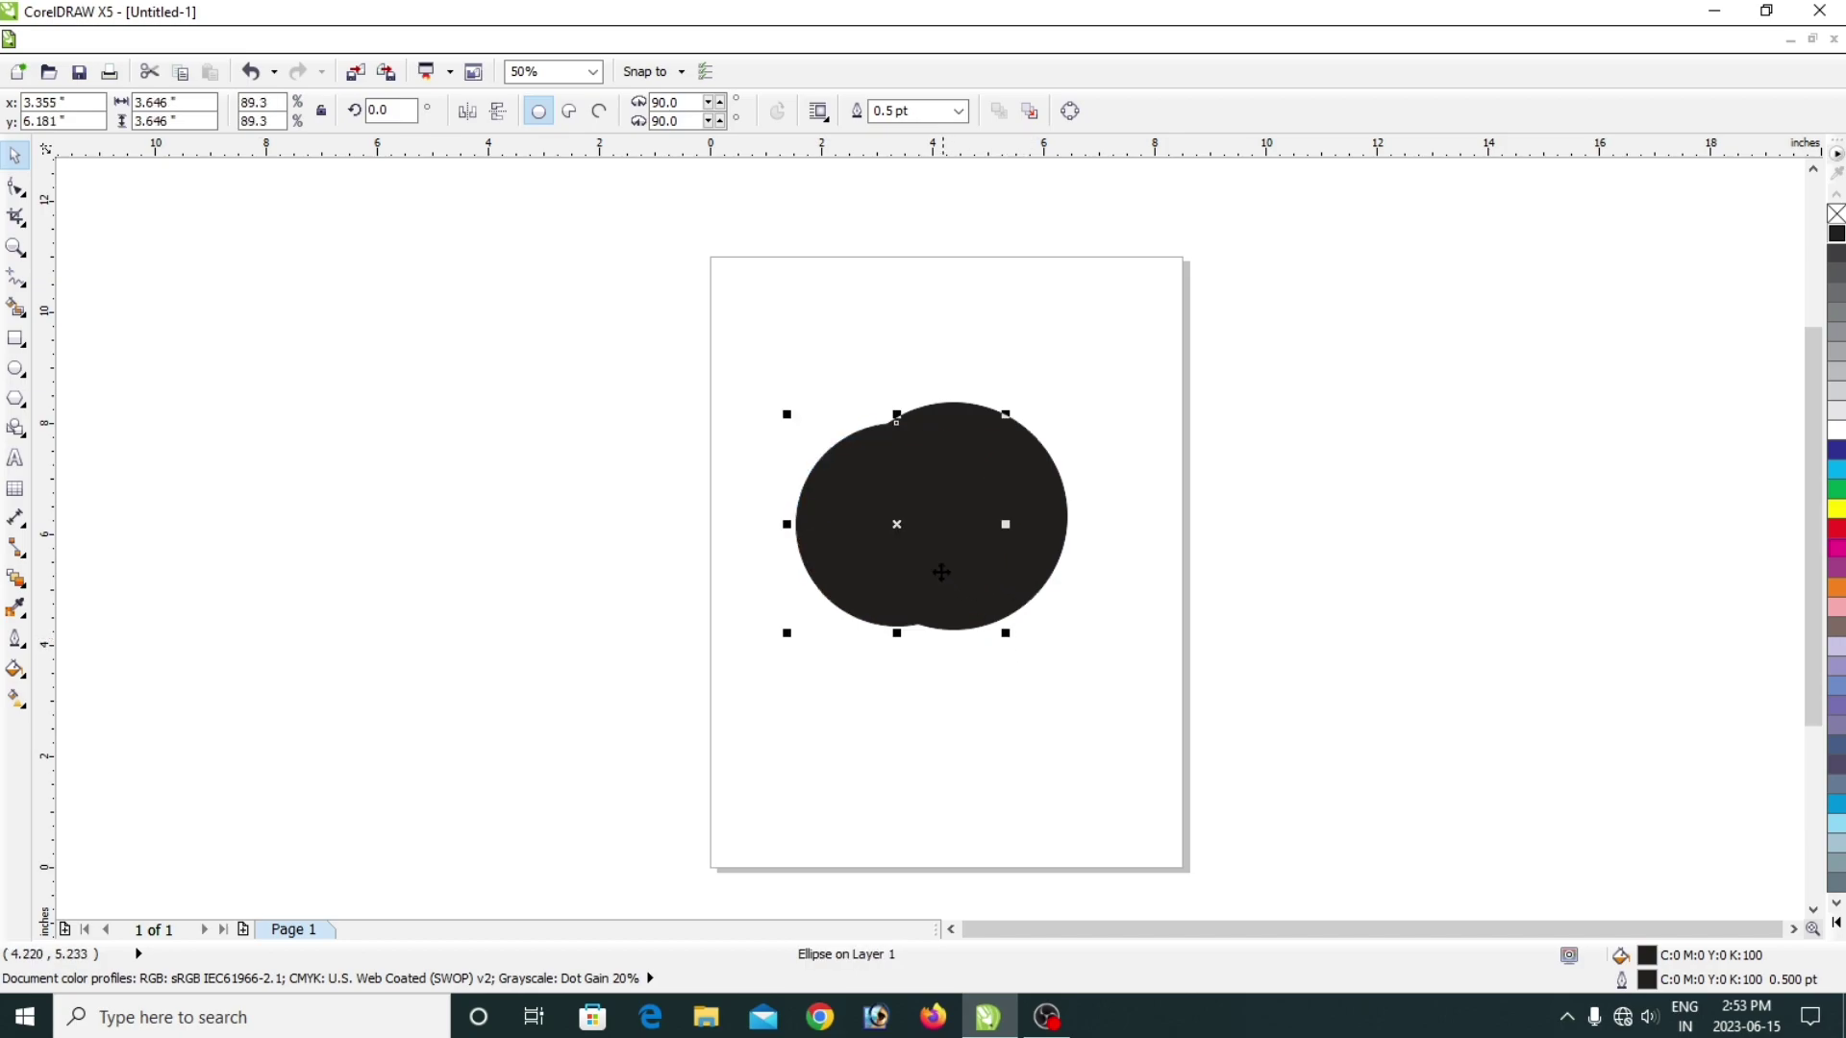
drag(941, 571, 991, 557)
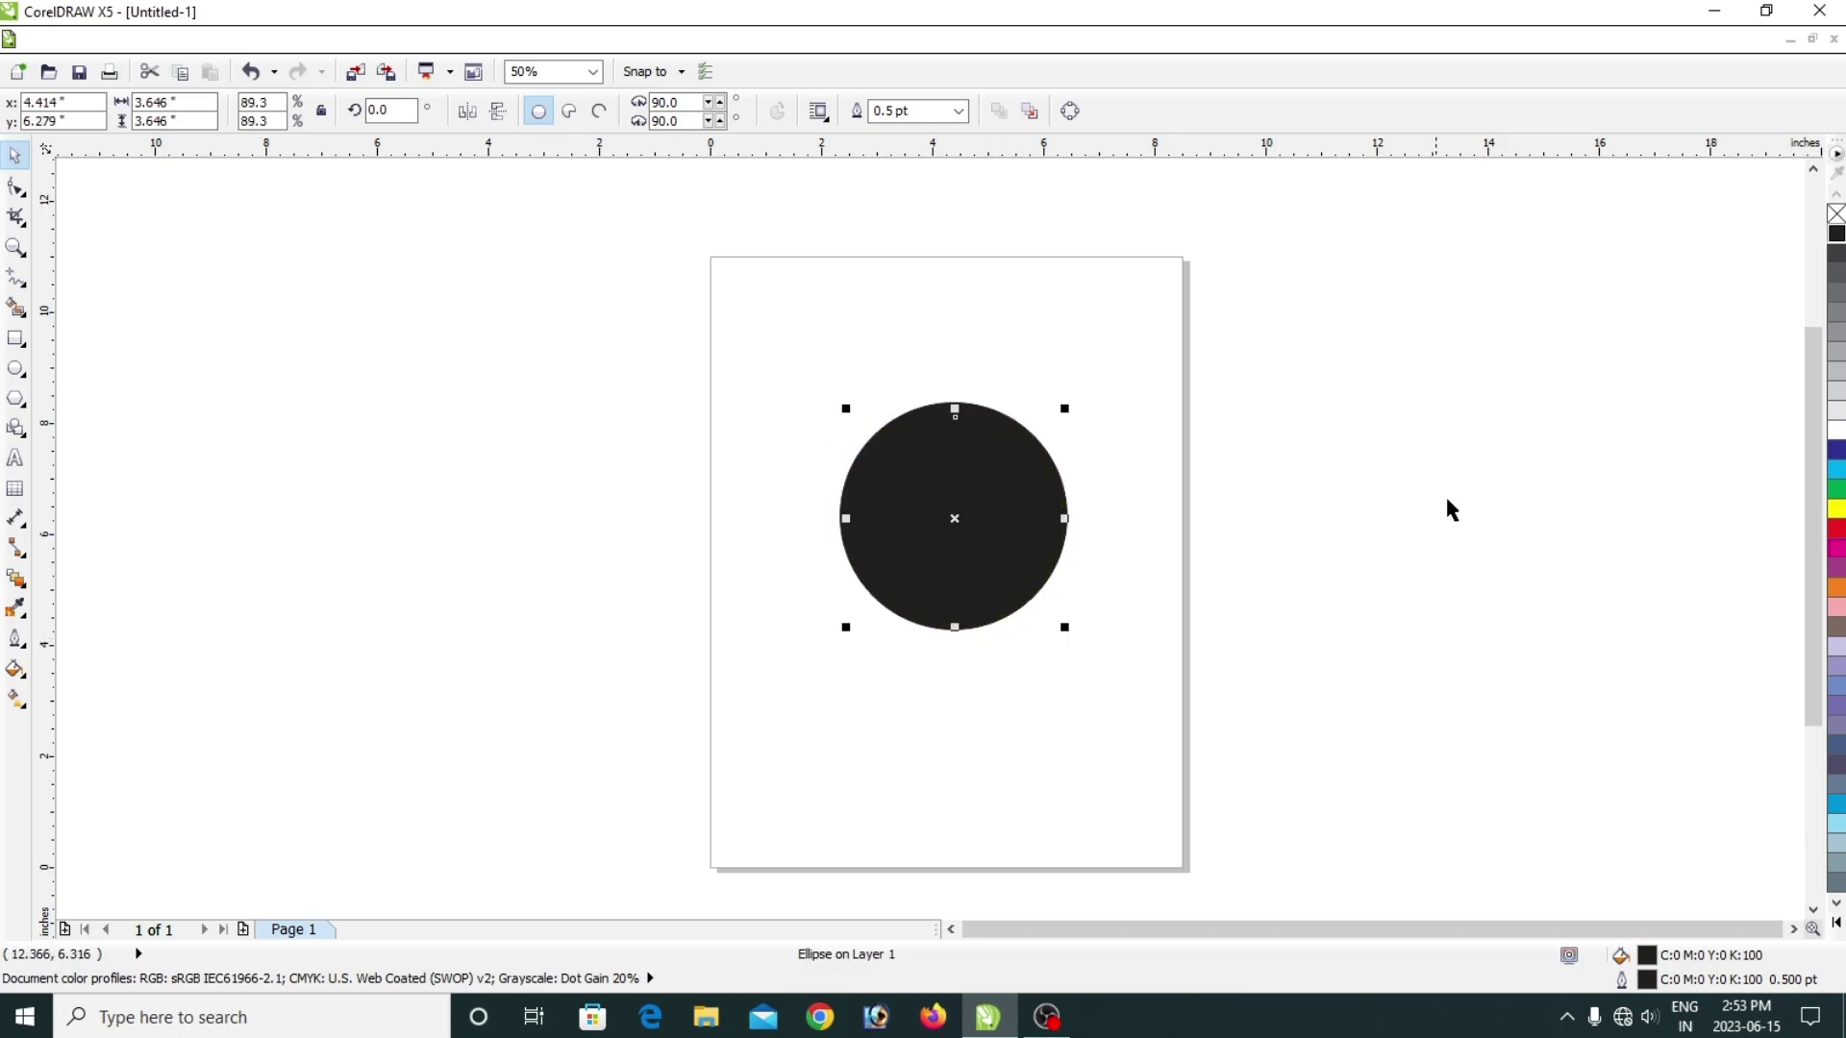
Fill the smaller circle with white.
click(1836, 430)
click(1168, 556)
click(965, 543)
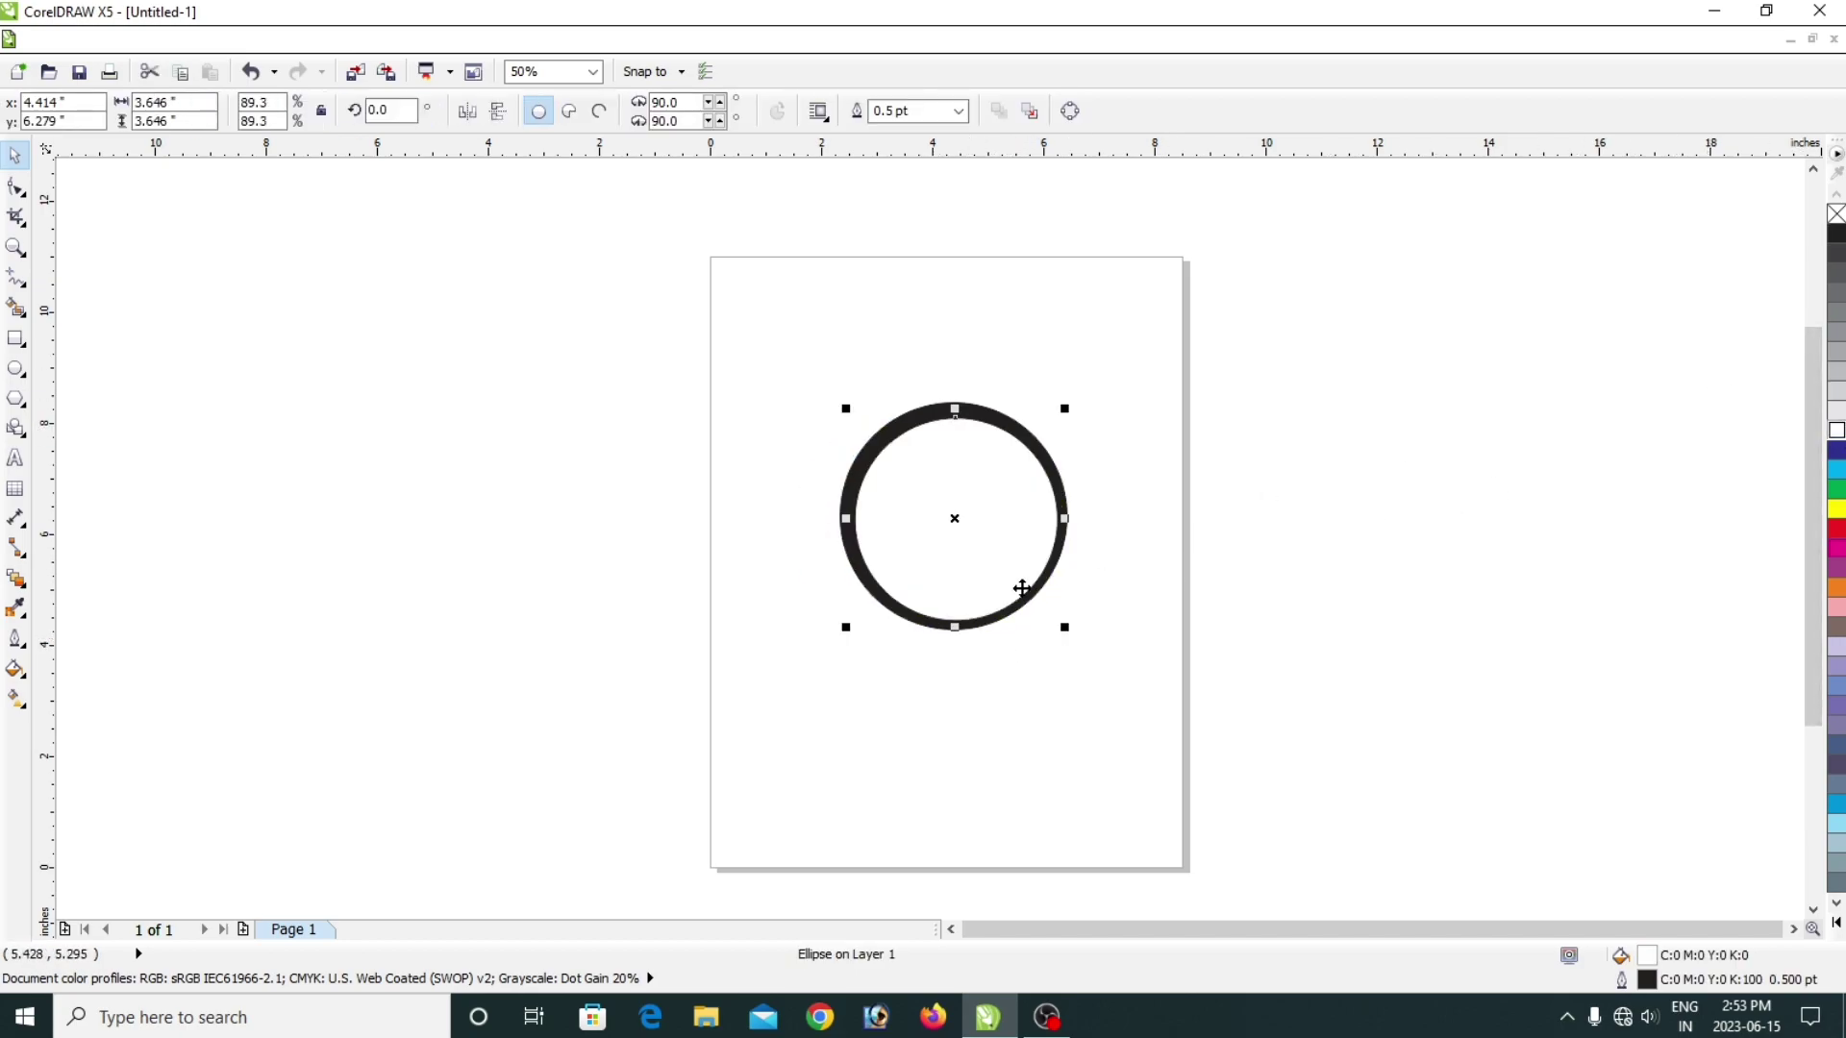
Resize the white circle to about 3.77 inches and shift it down over the black one, leaving a crescent thickest at the top.
drag(1067, 626, 1080, 679)
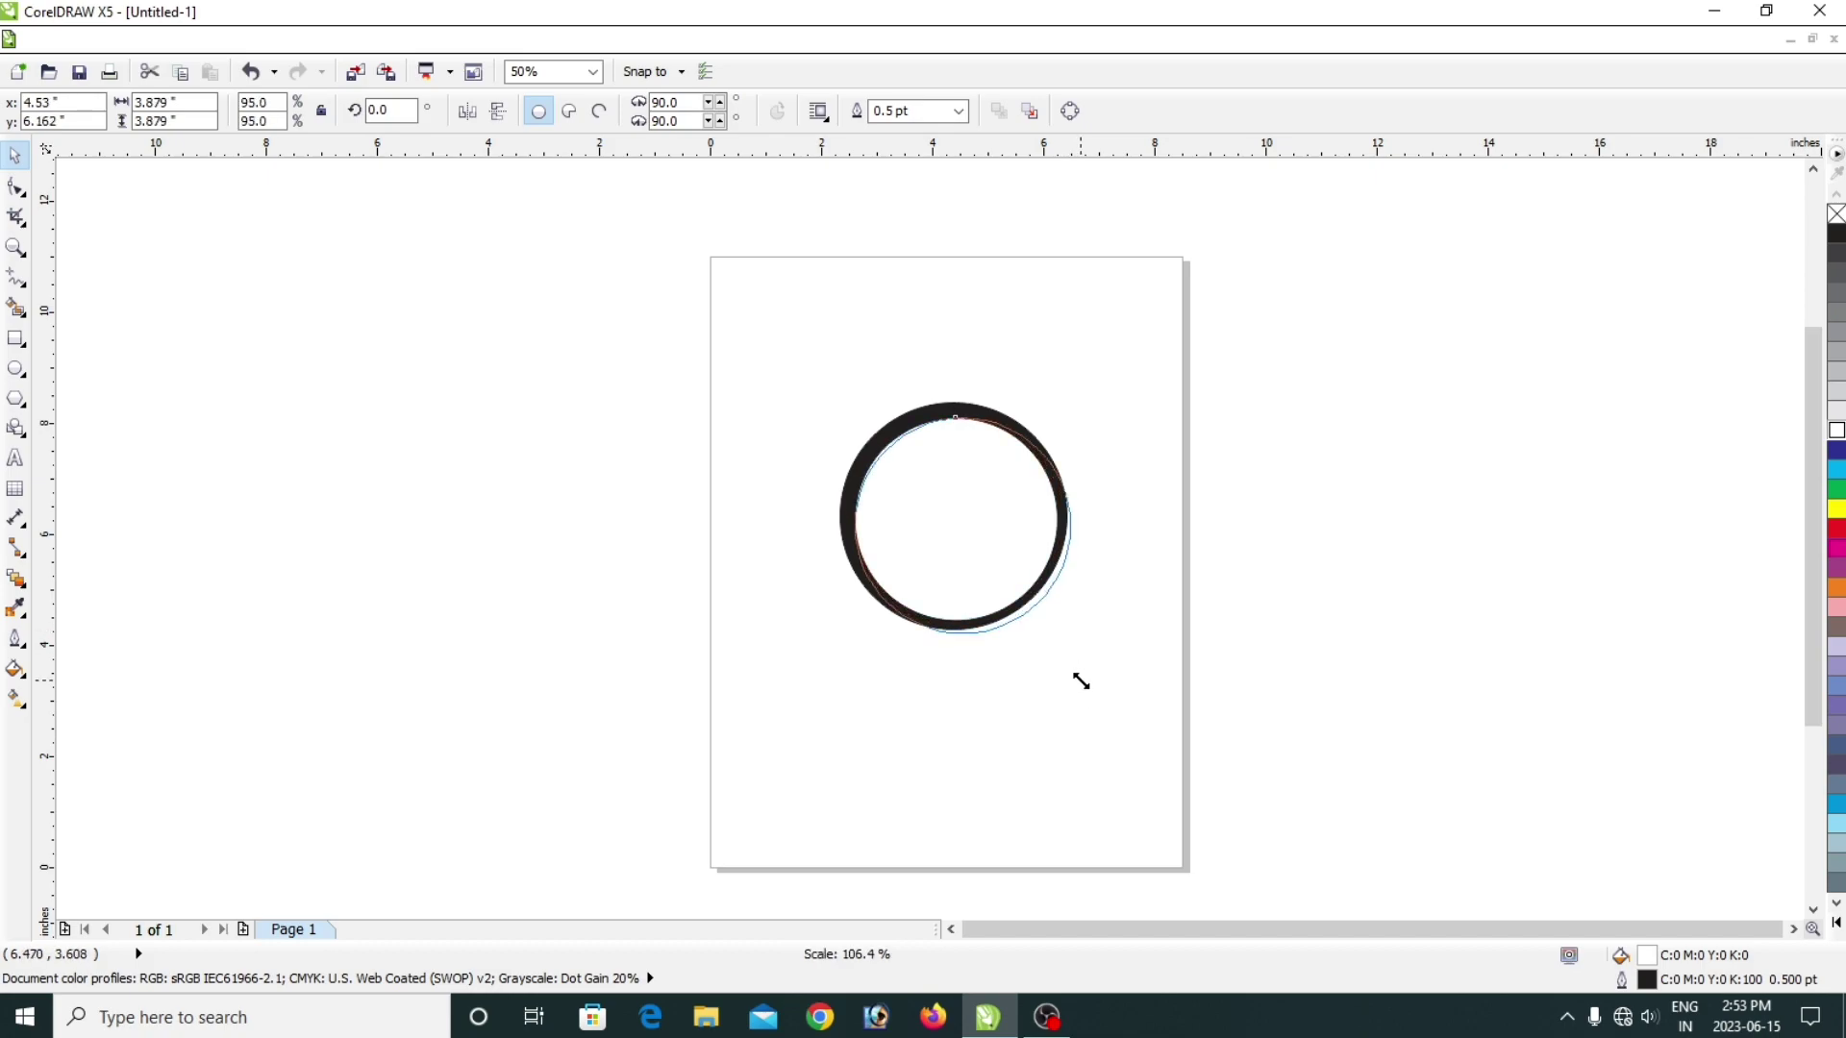
mouse_move(1023, 589)
mouse_down()
mouse_move(1013, 609)
mouse_move(1029, 609)
mouse_move(1018, 597)
mouse_up()
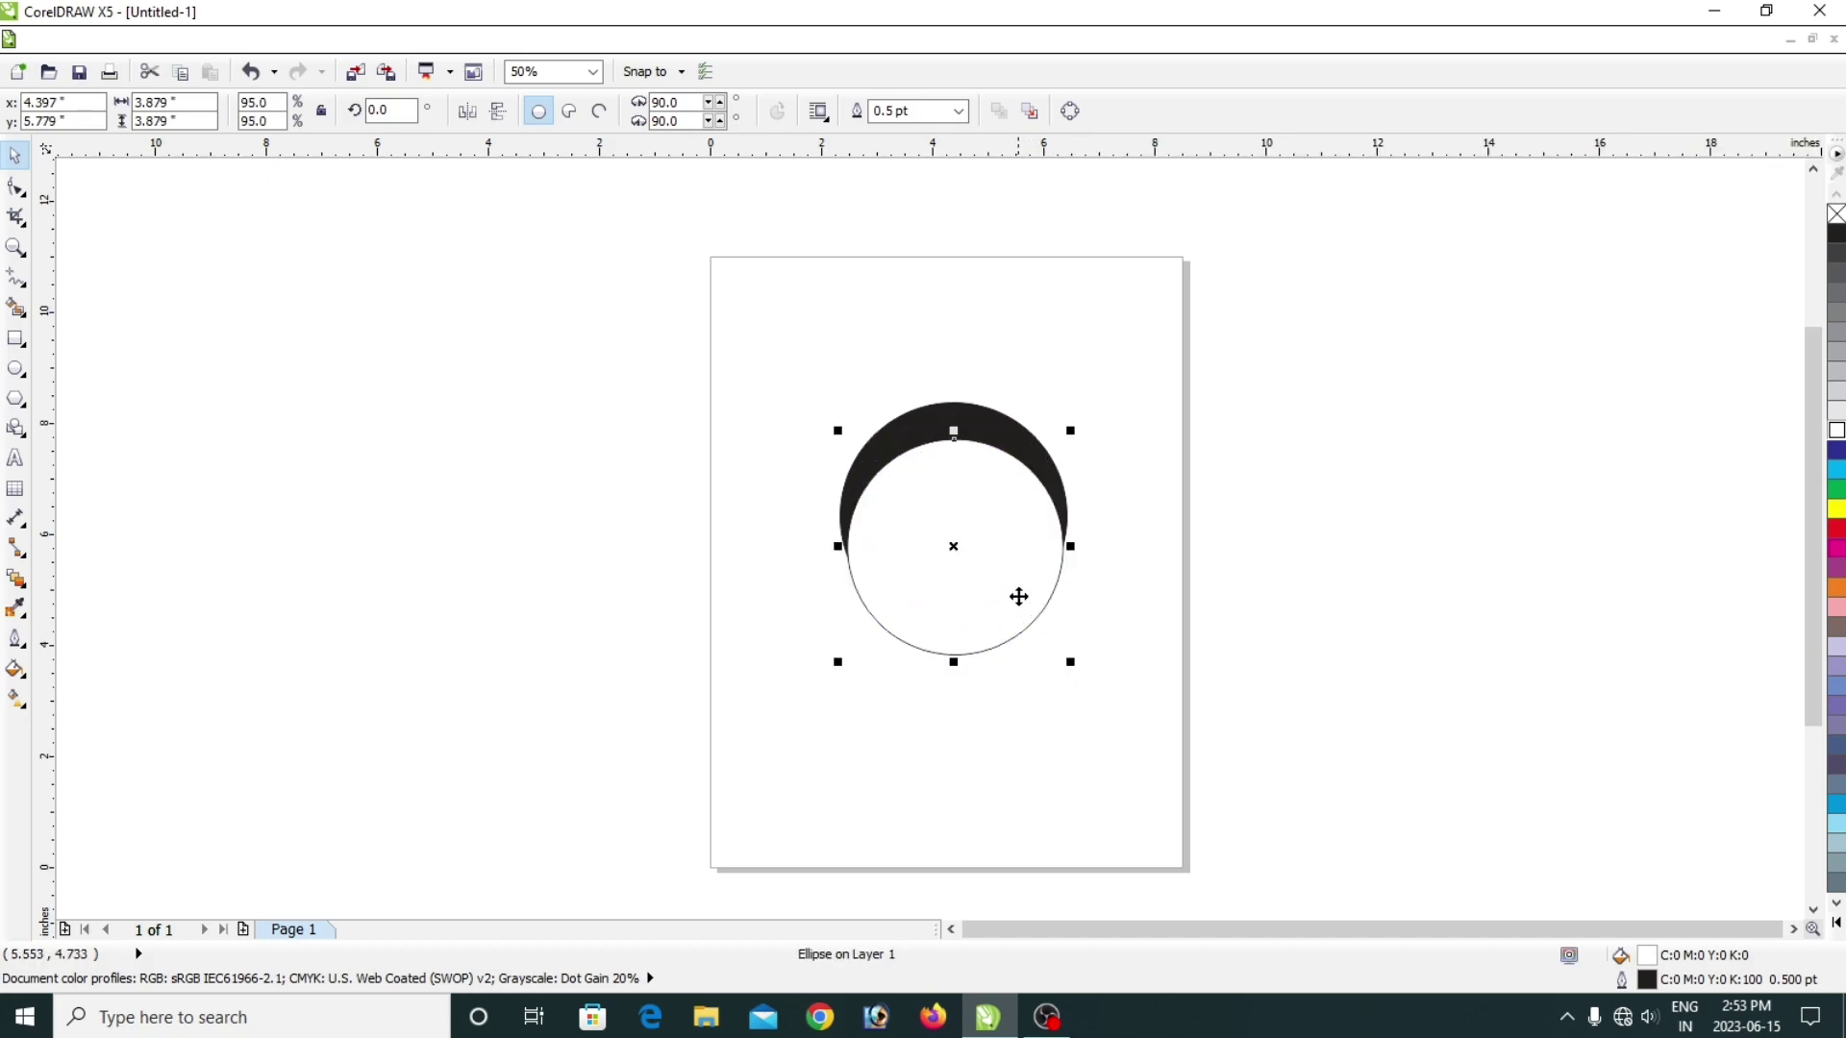
drag(961, 472, 960, 465)
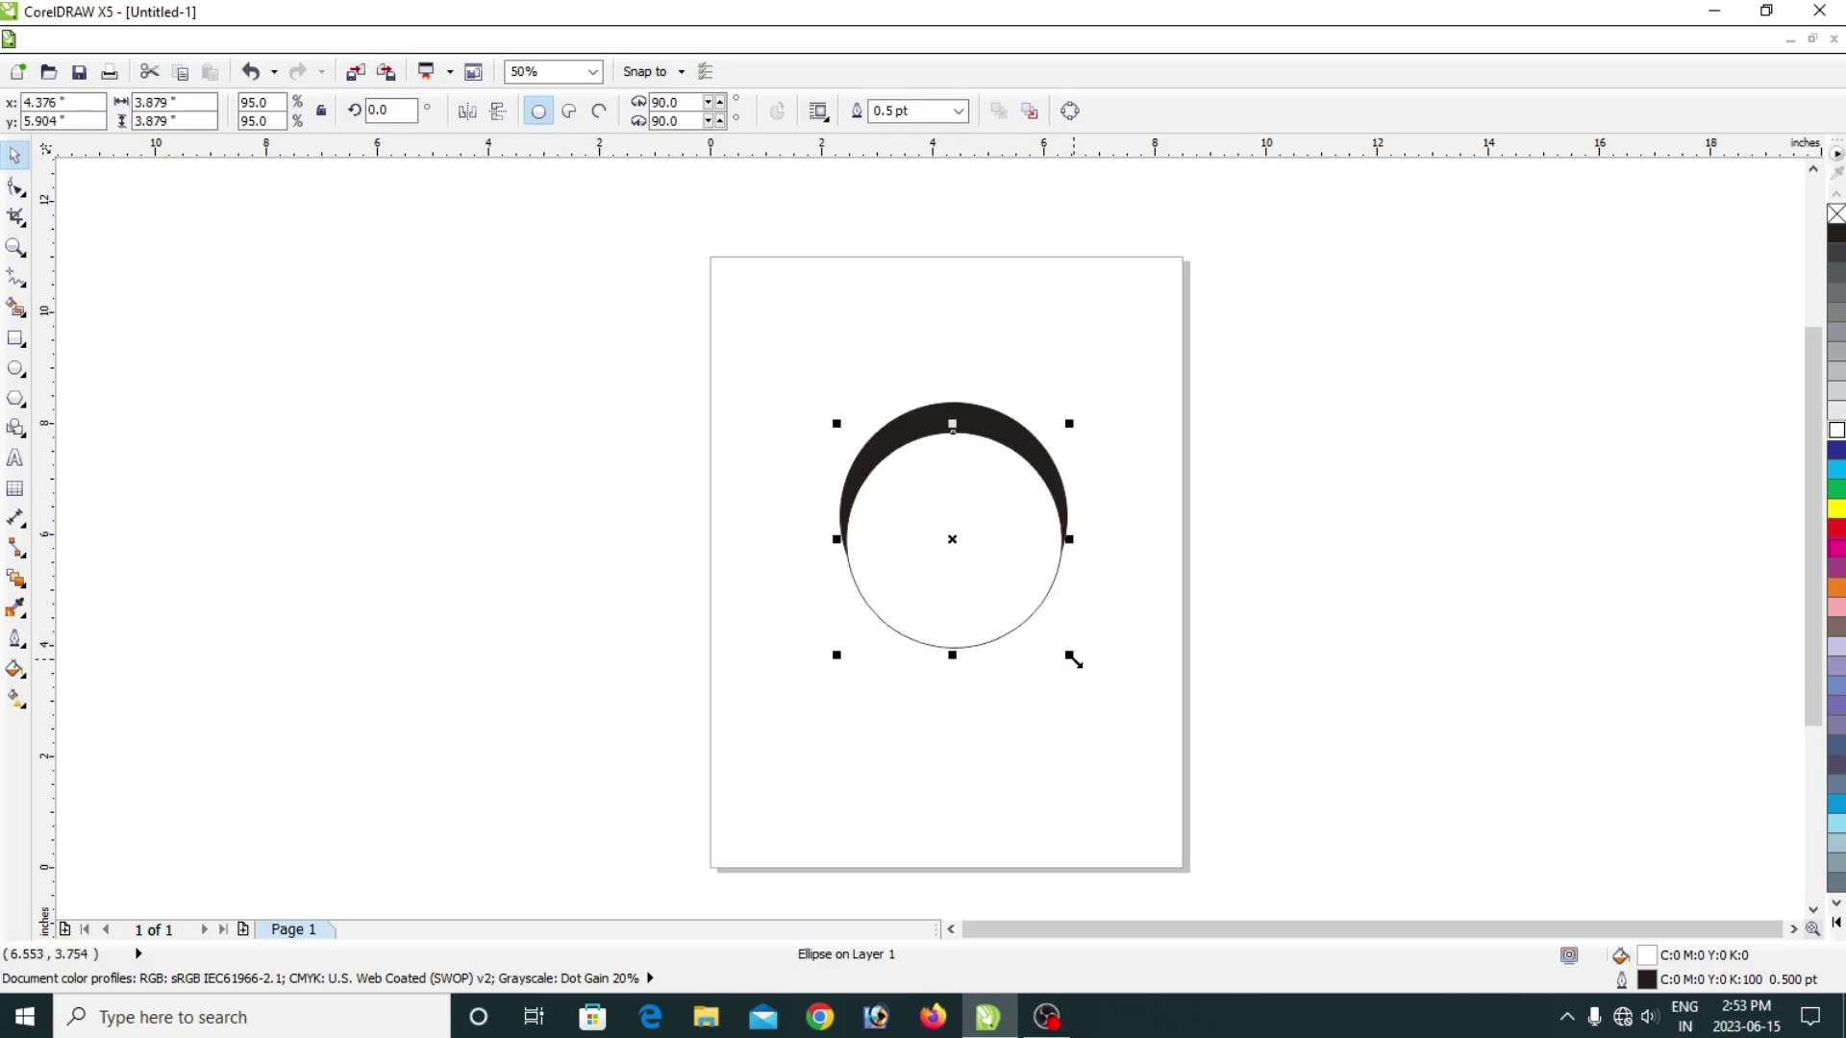
drag(1074, 654, 1068, 643)
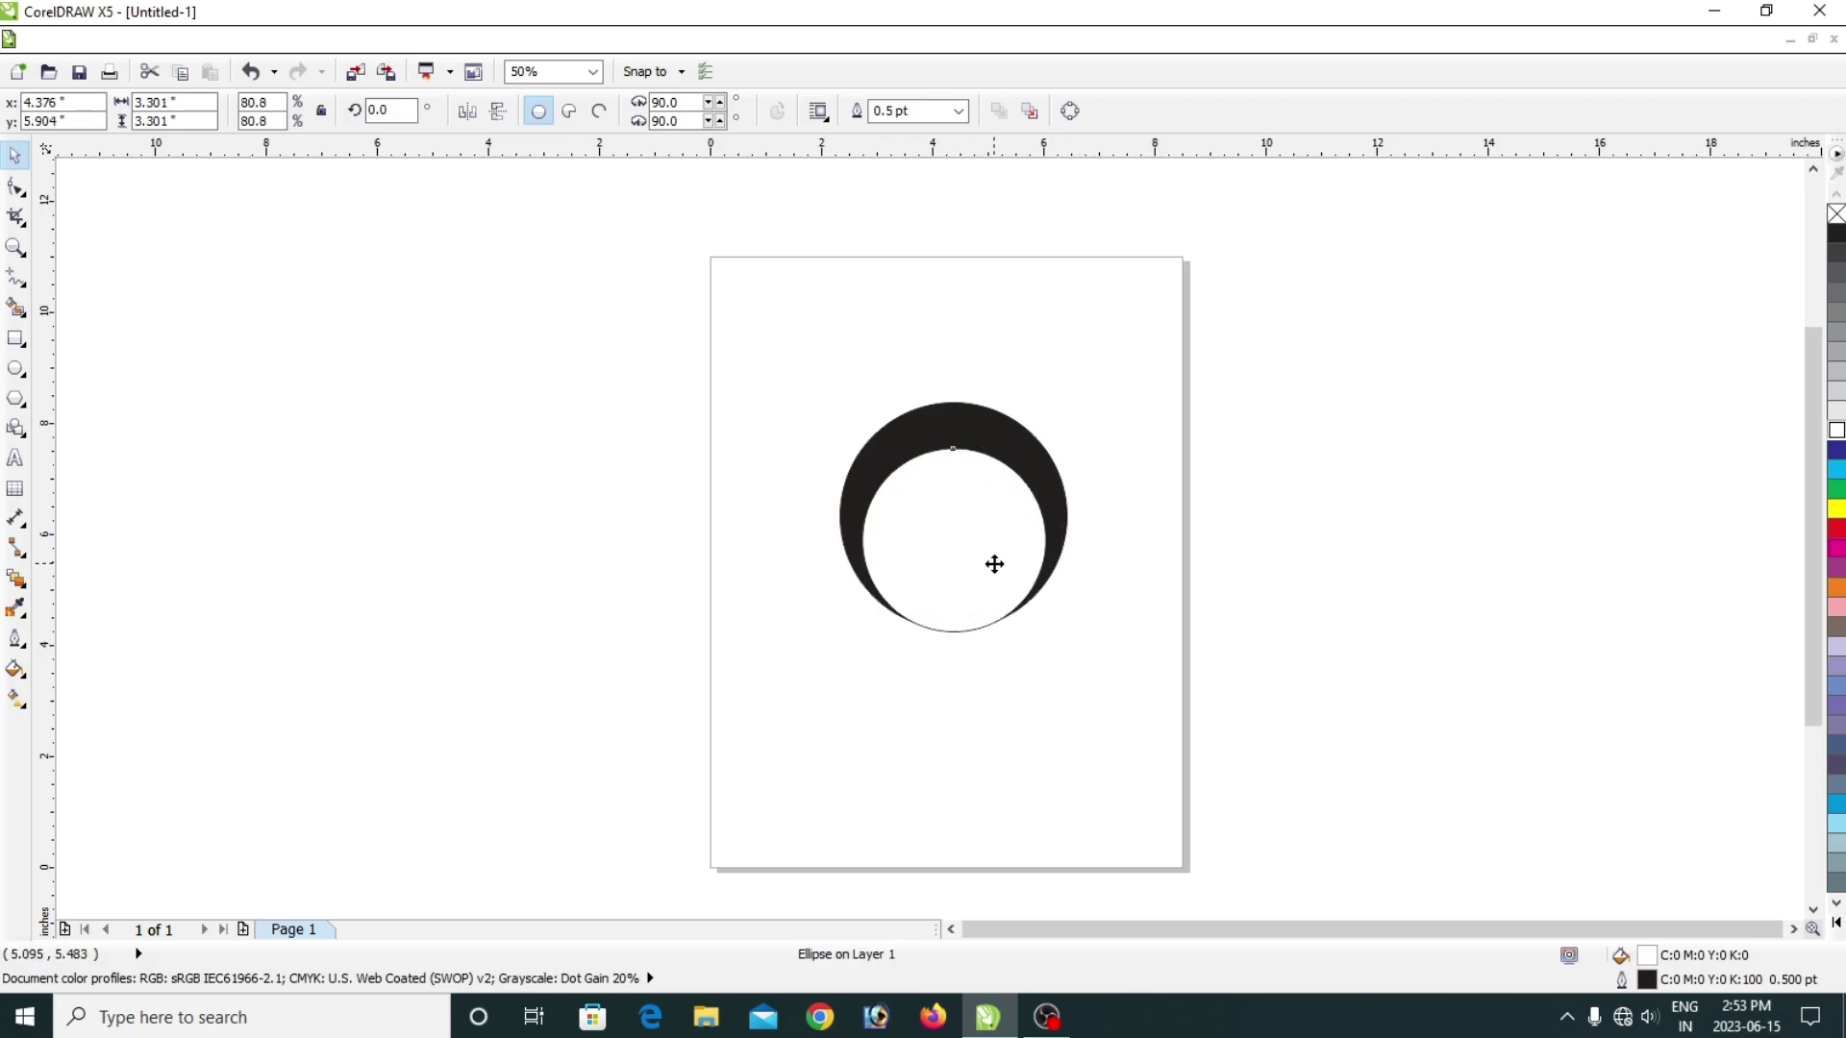
drag(993, 560, 992, 554)
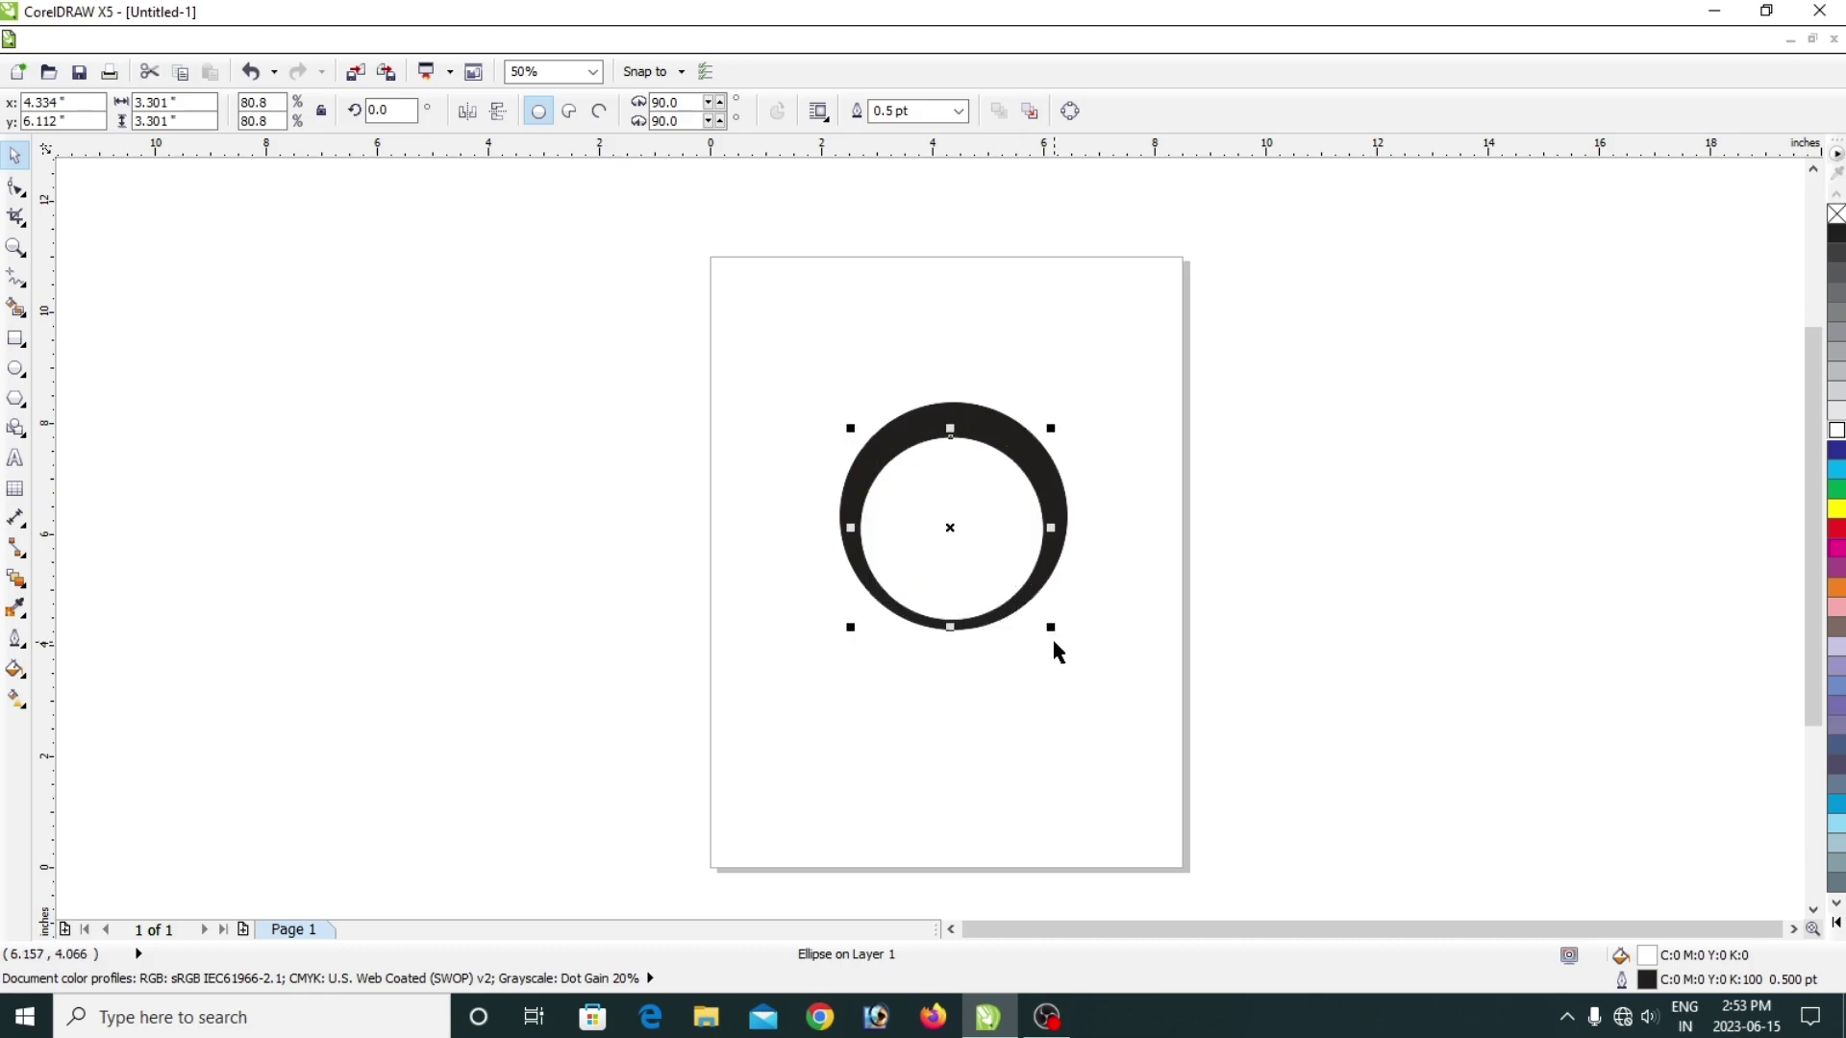
mouse_move(1056, 630)
mouse_down()
mouse_move(1063, 646)
mouse_move(1062, 625)
mouse_up()
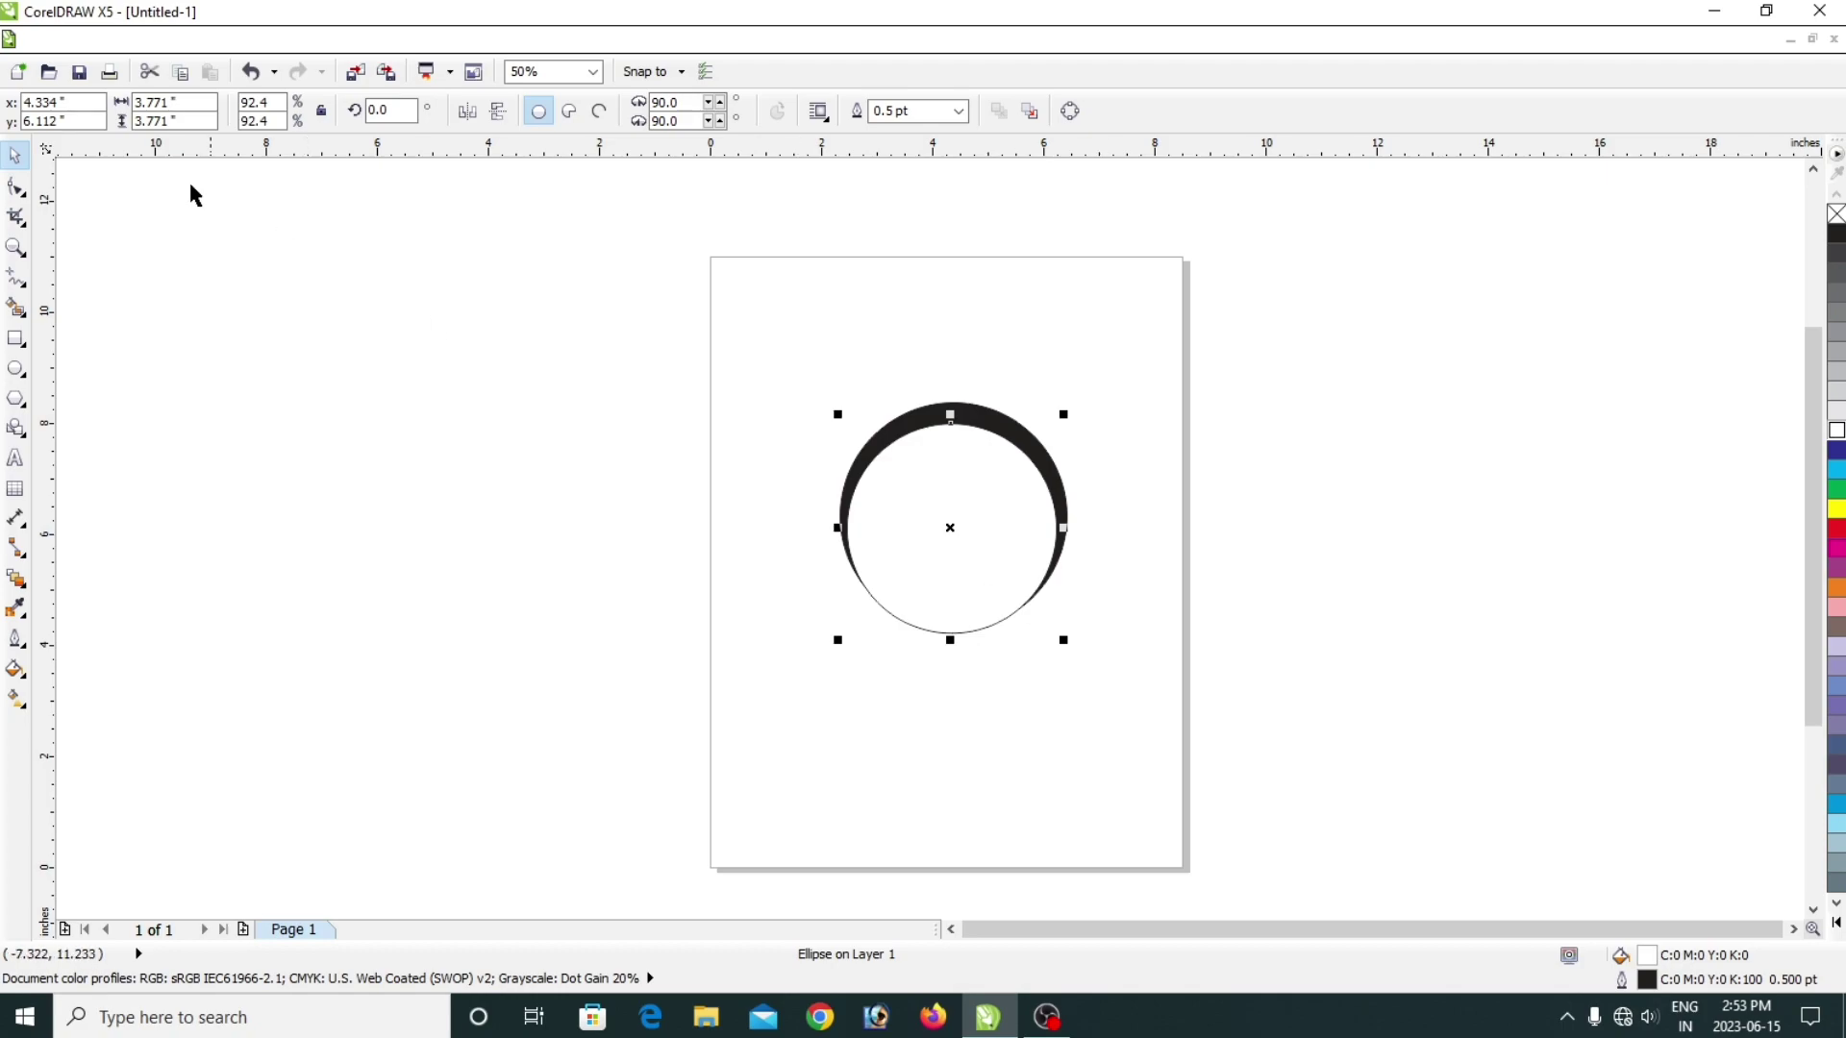
click(782, 512)
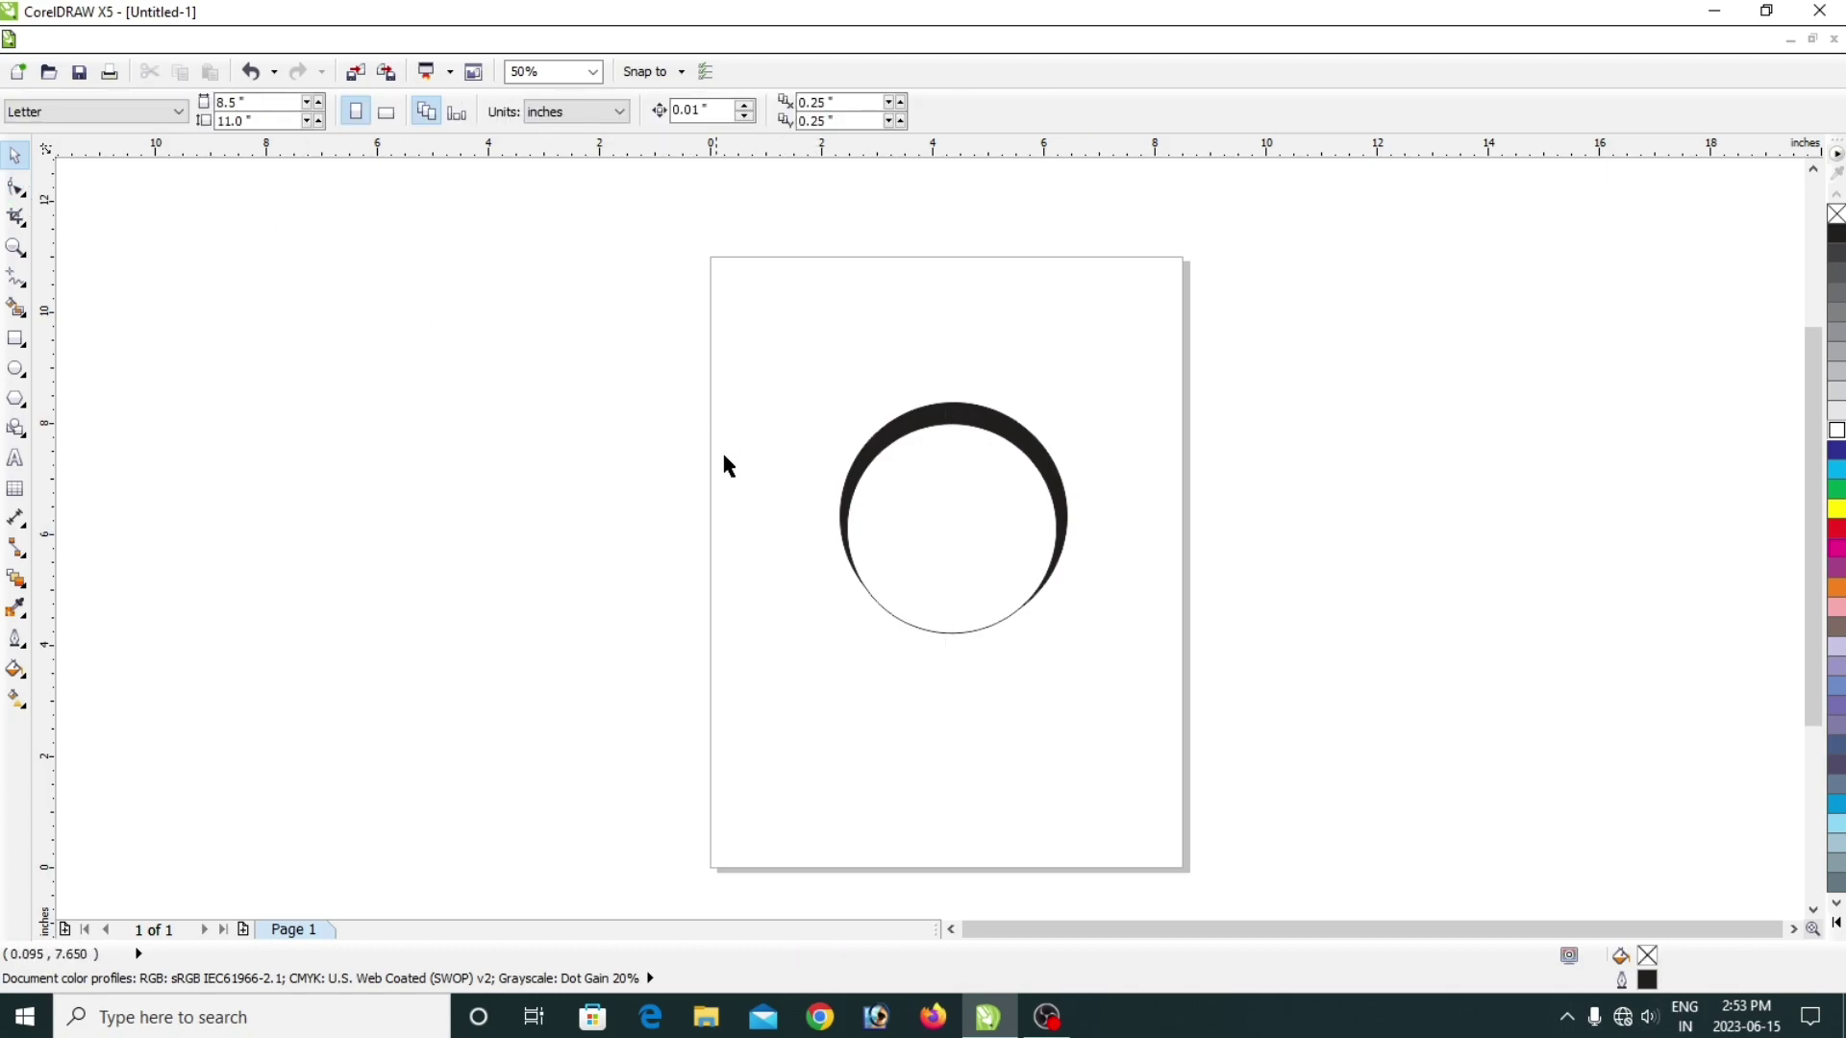
Trim the black circle with the white circle and delete the white circle, leaving a black crescent.
drag(758, 337, 1105, 707)
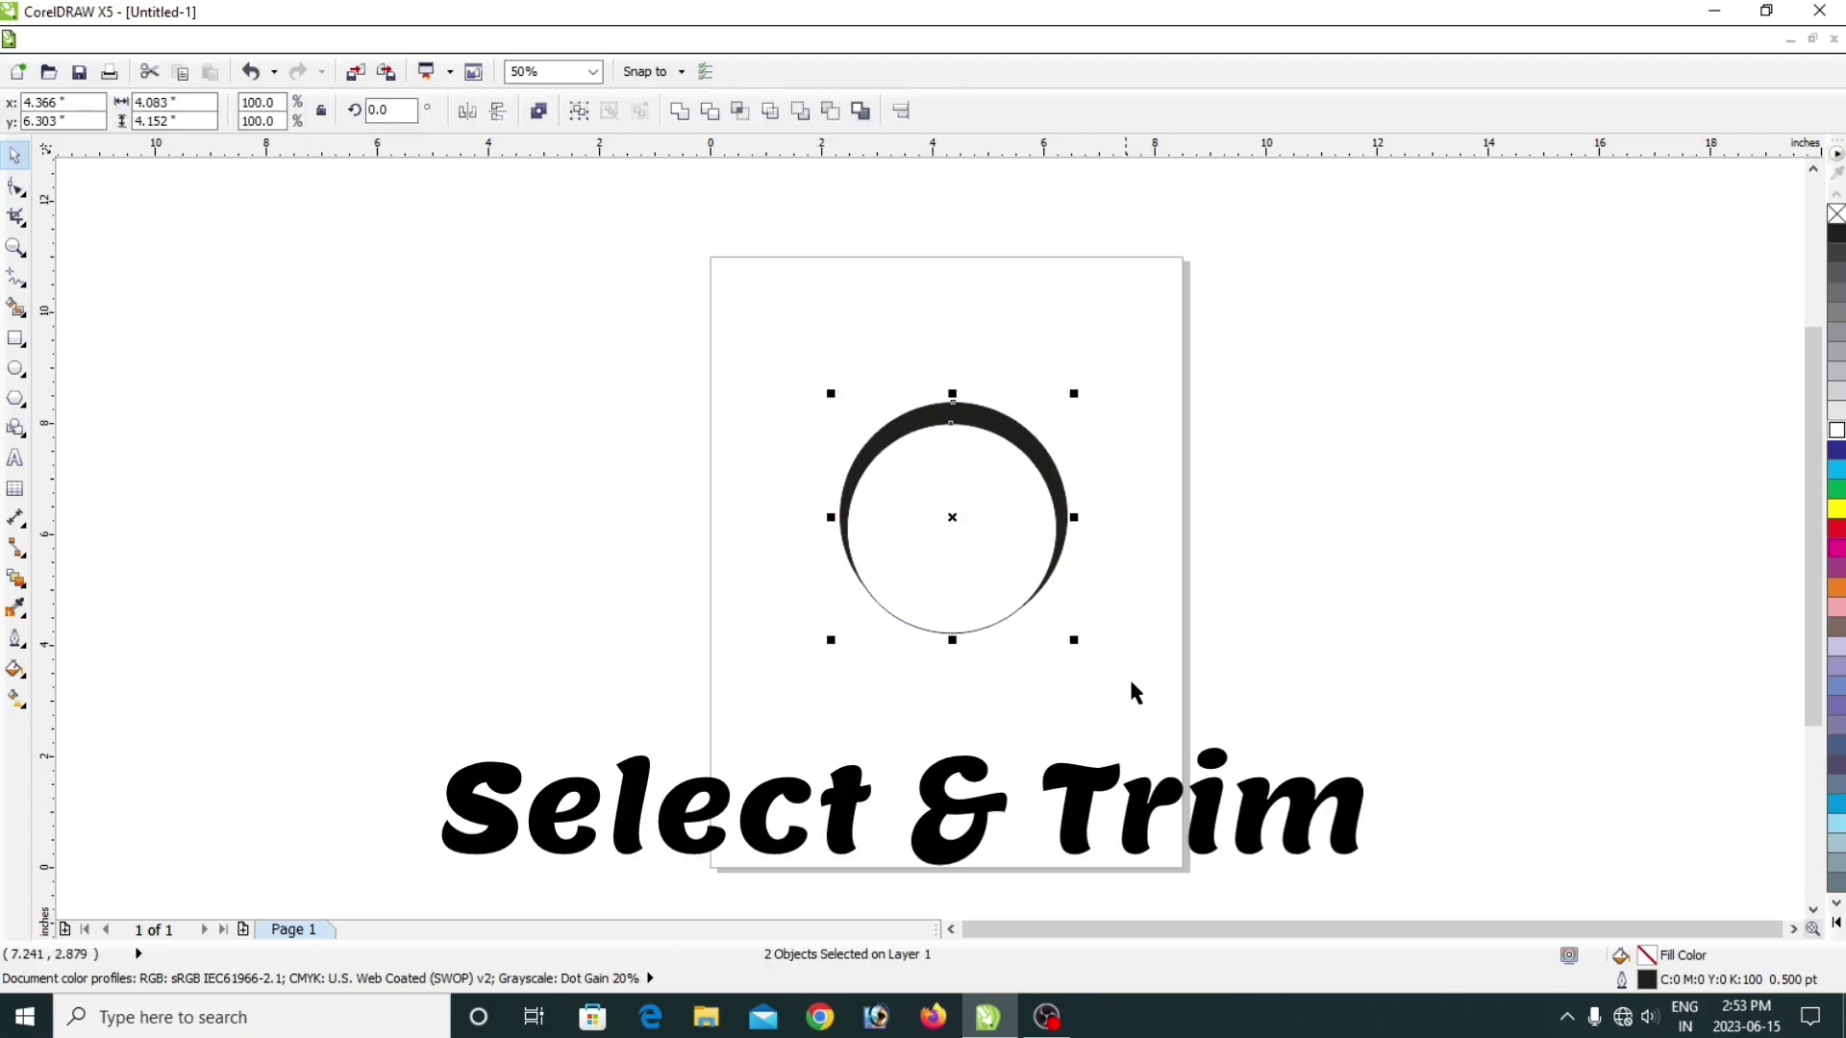
click(710, 115)
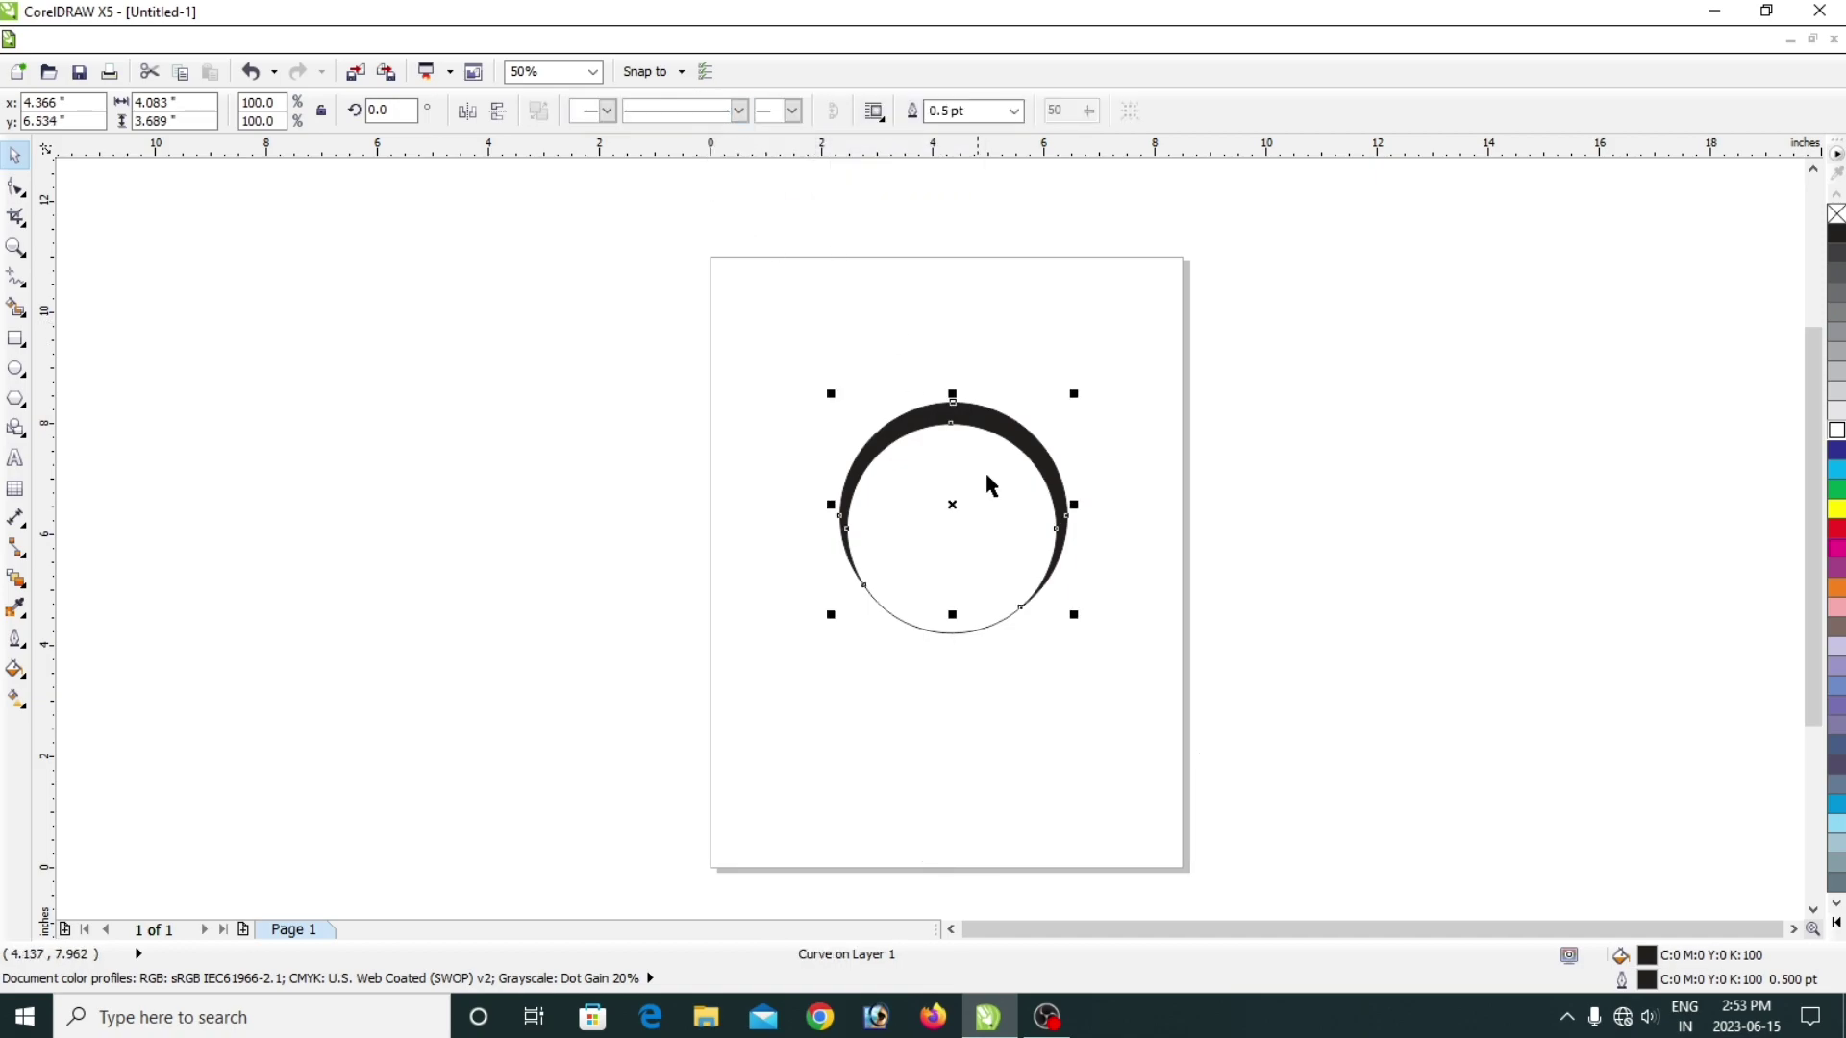
click(983, 464)
drag(984, 455, 974, 606)
key(Delete)
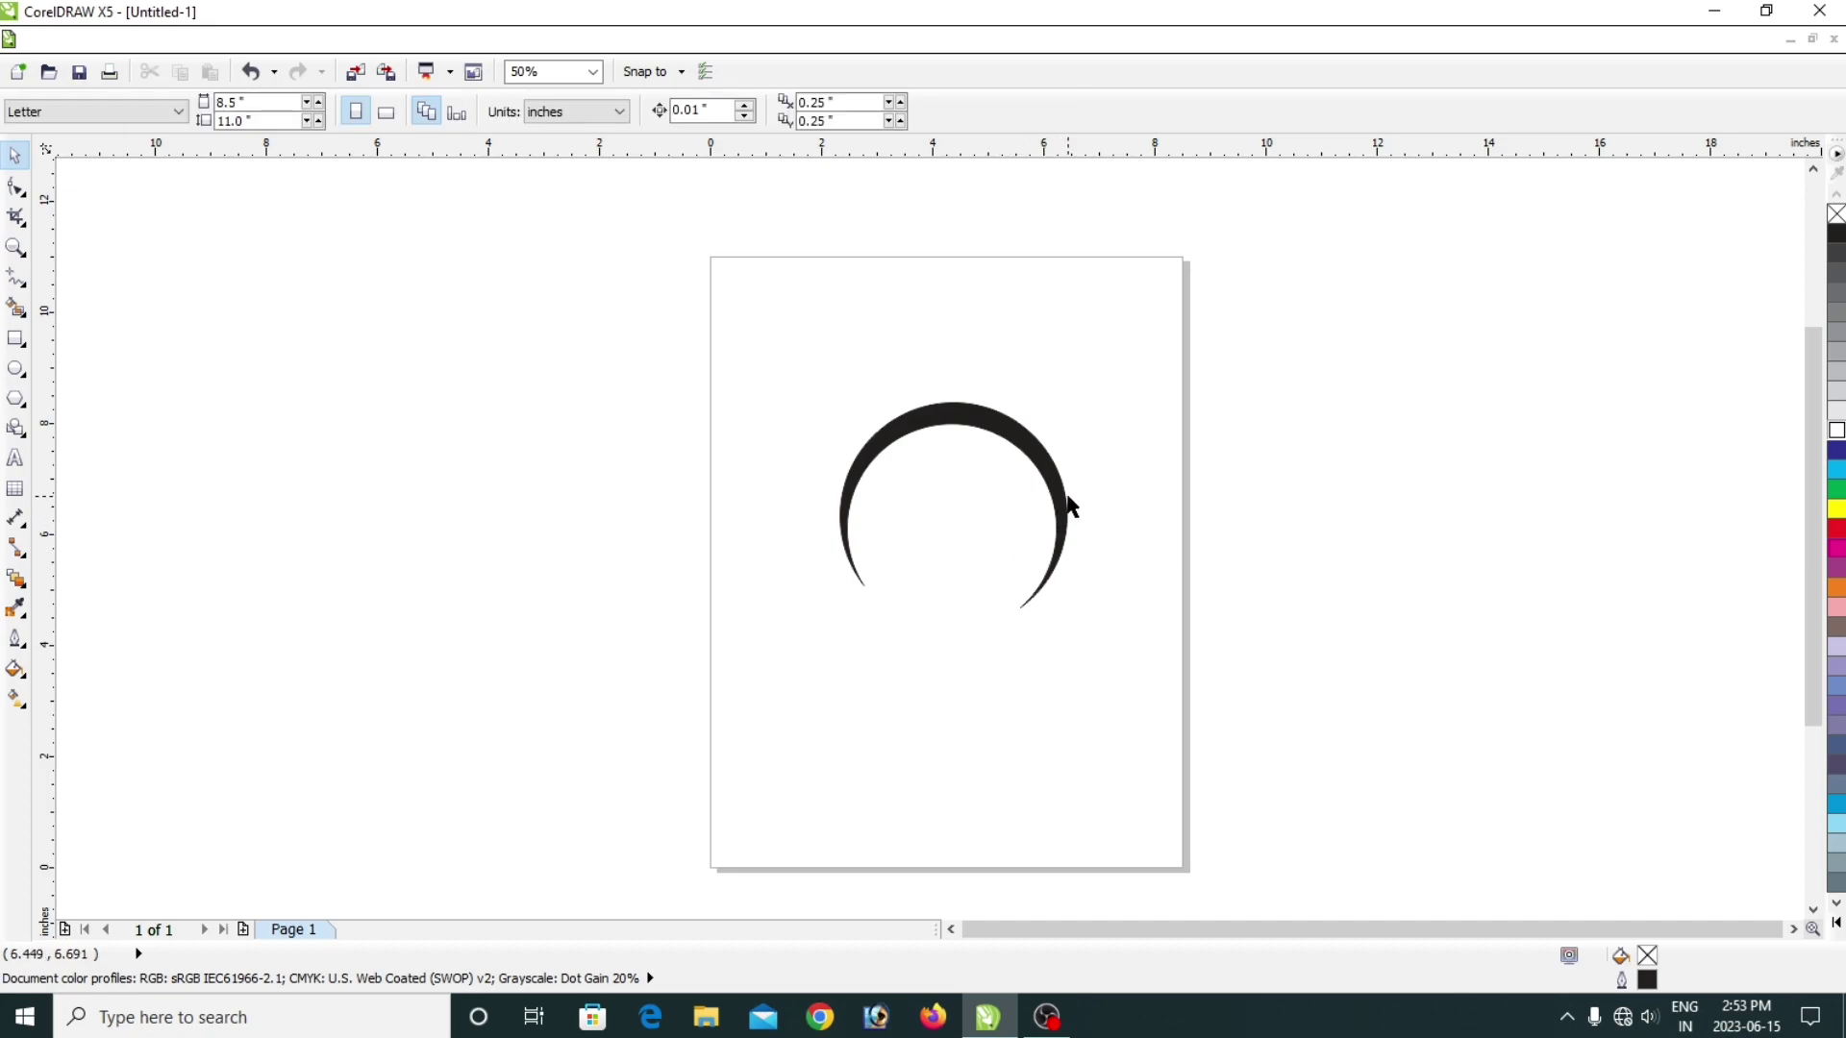
Extend the crescent's lower right tip down and inward by moving its end node with the Shape tool.
click(1061, 562)
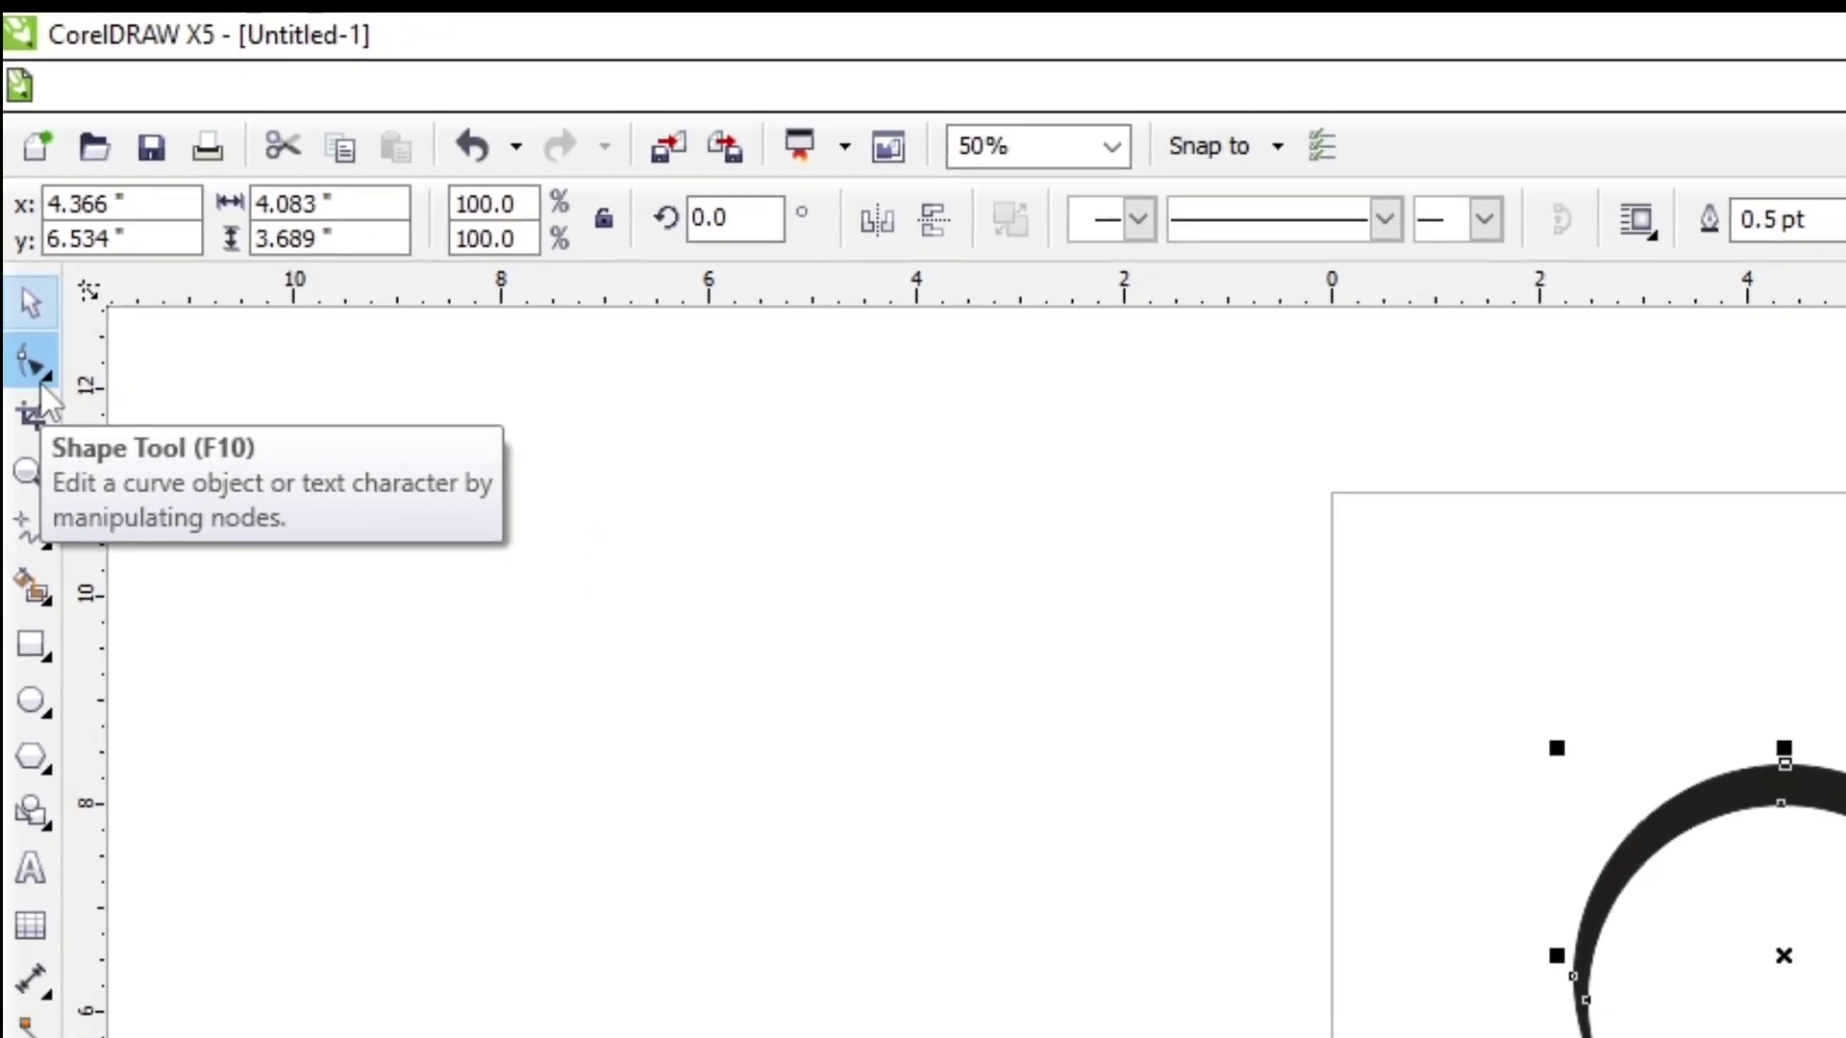
click(38, 423)
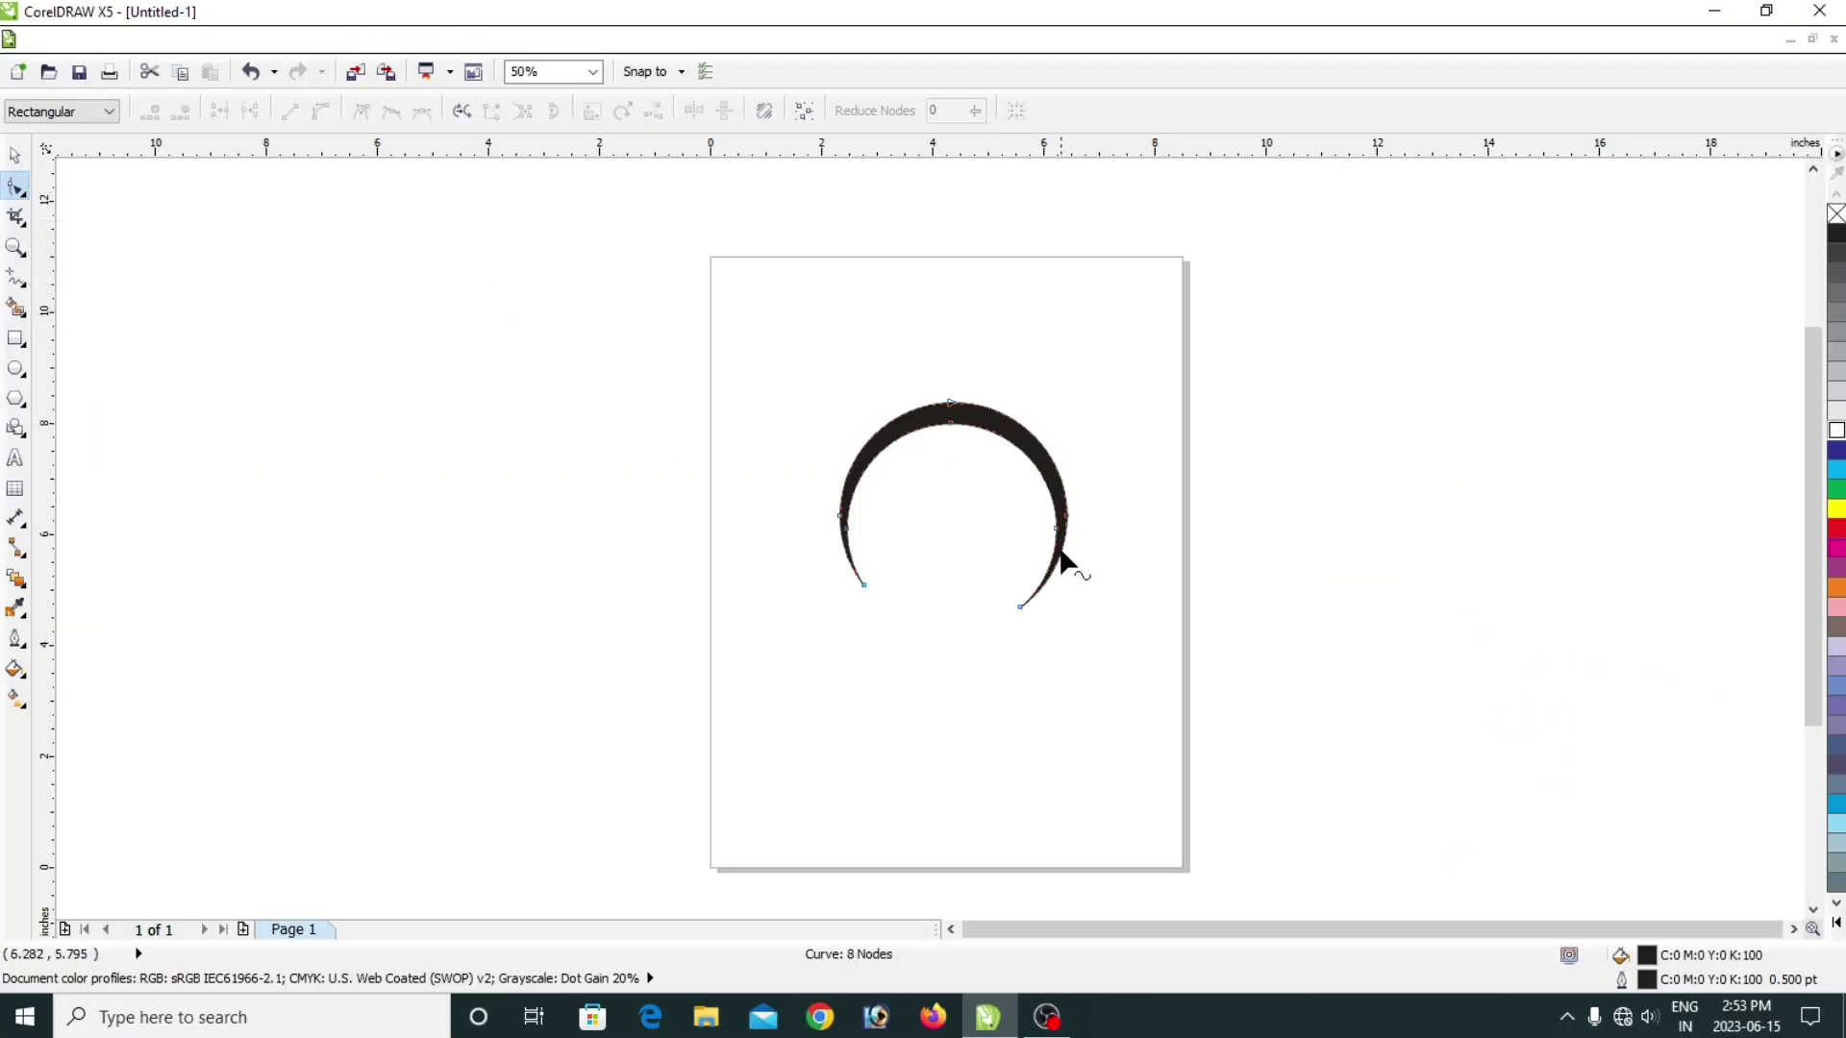
scroll(1017, 604, up, 3)
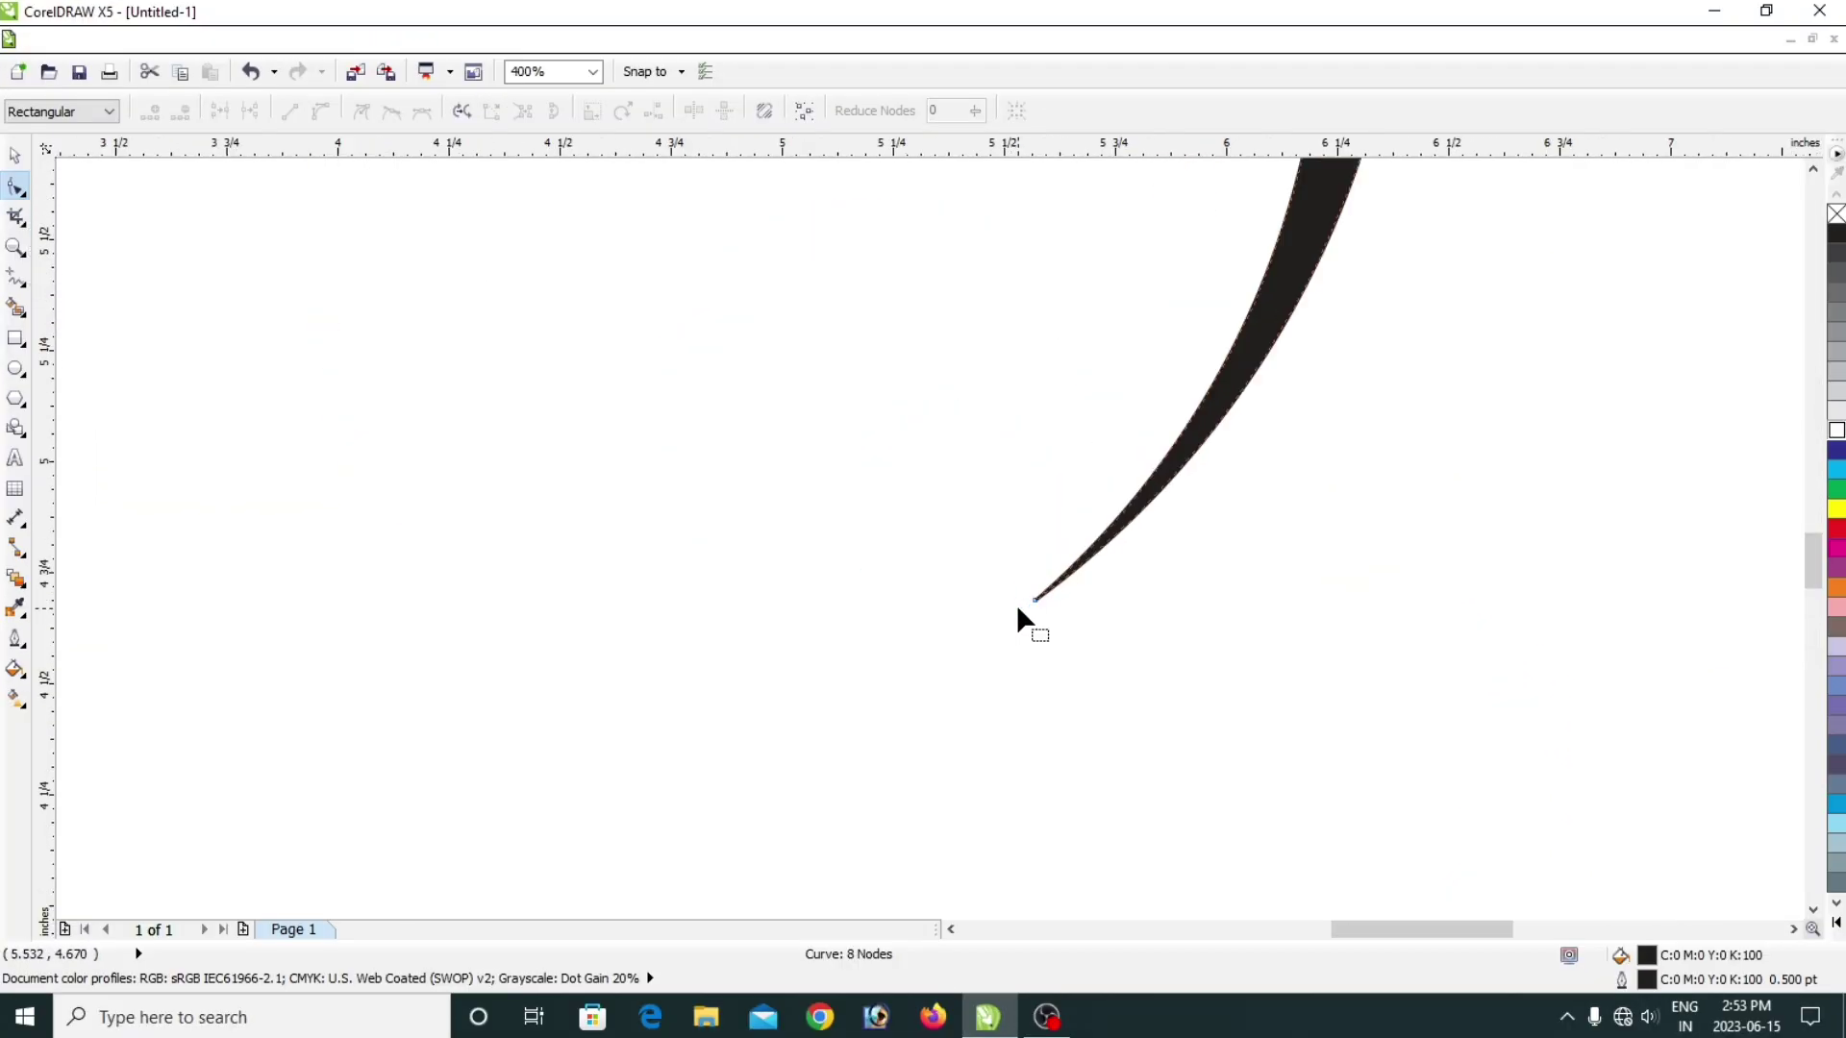
scroll(1017, 603, down, 2)
drag(1024, 604, 984, 700)
click(994, 688)
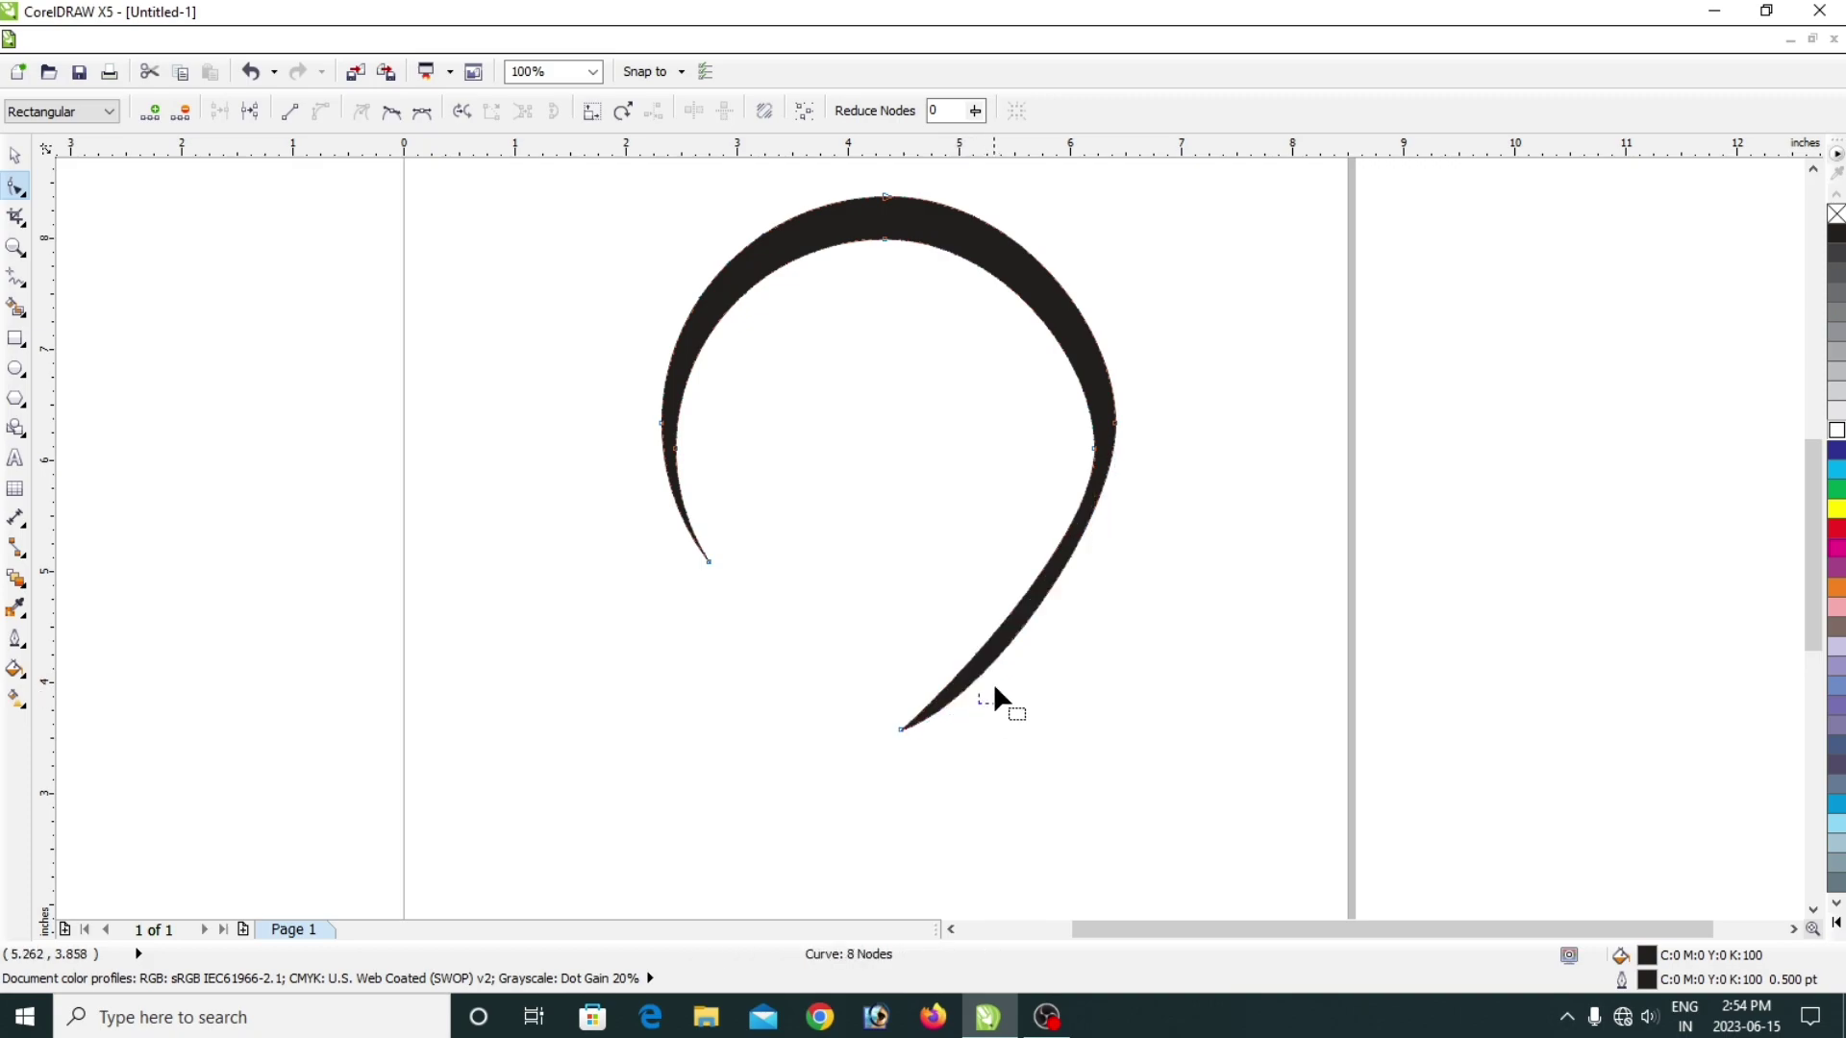
Adjust both curve handles of the extended tip node to form a smooth, thin taper.
click(899, 729)
drag(984, 700, 1075, 633)
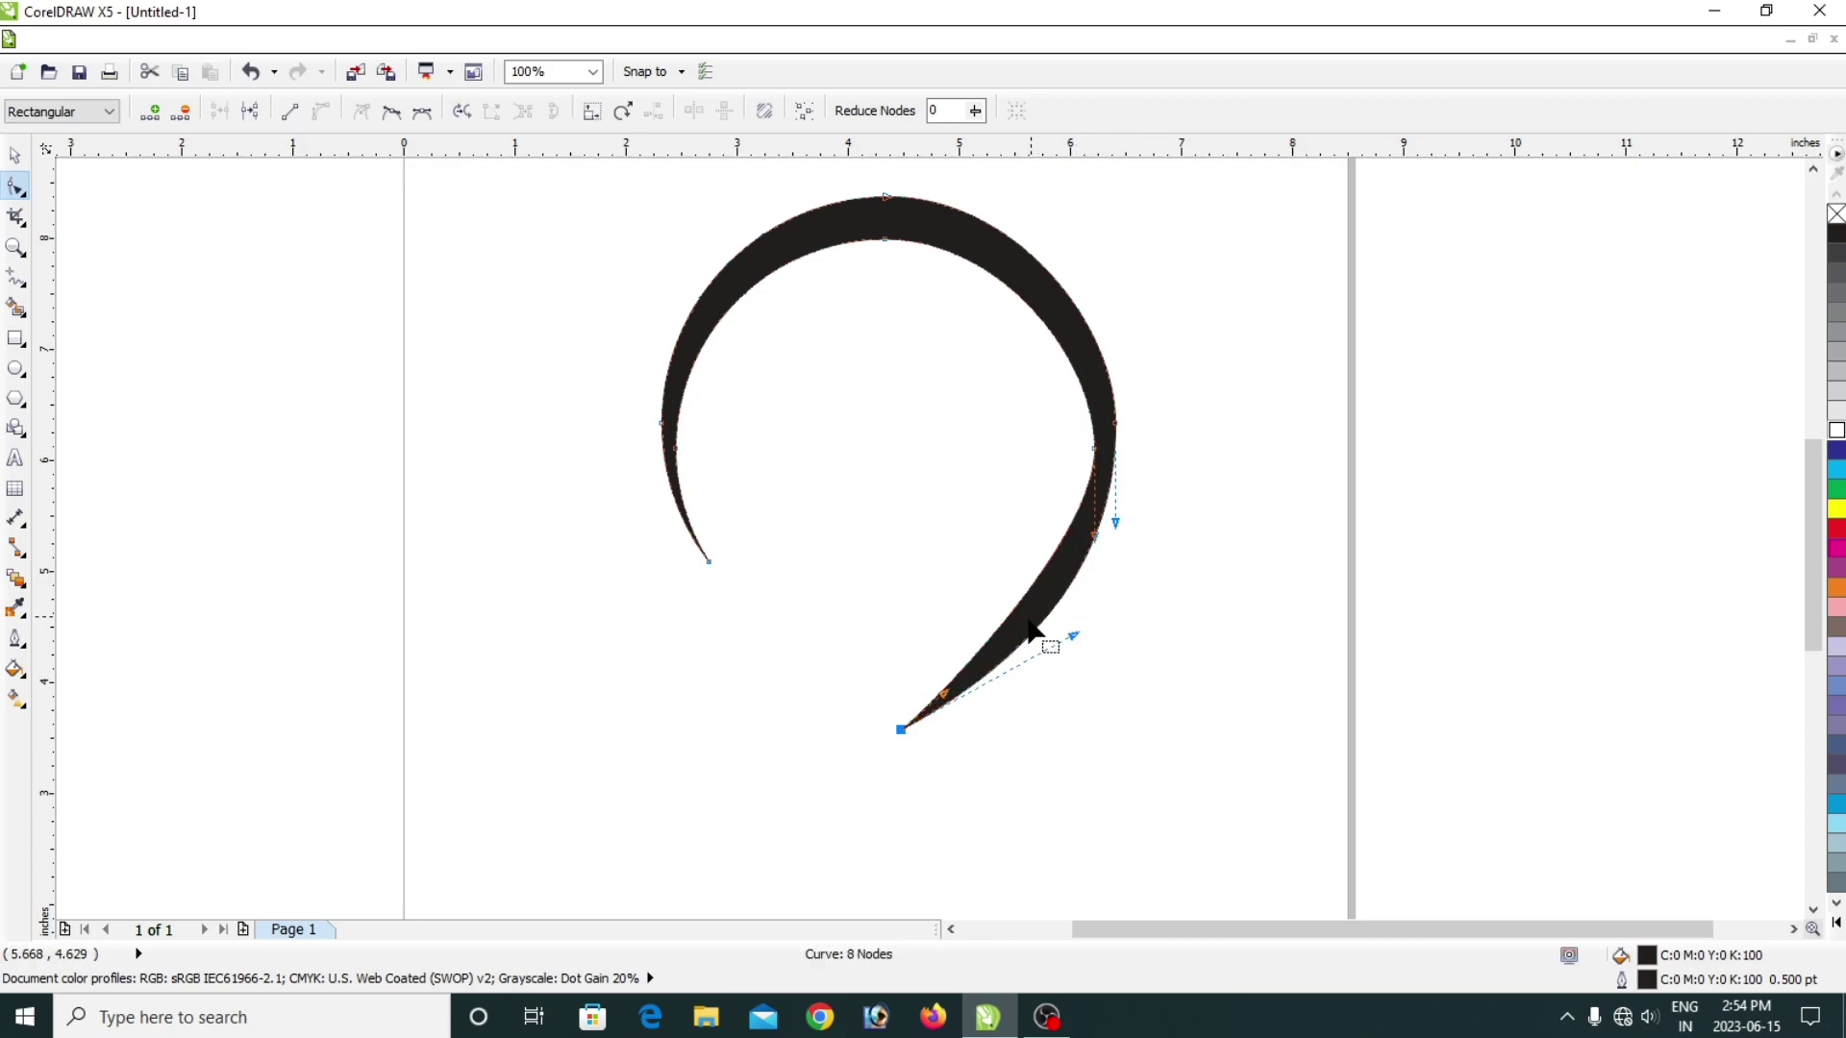
drag(942, 699, 1073, 629)
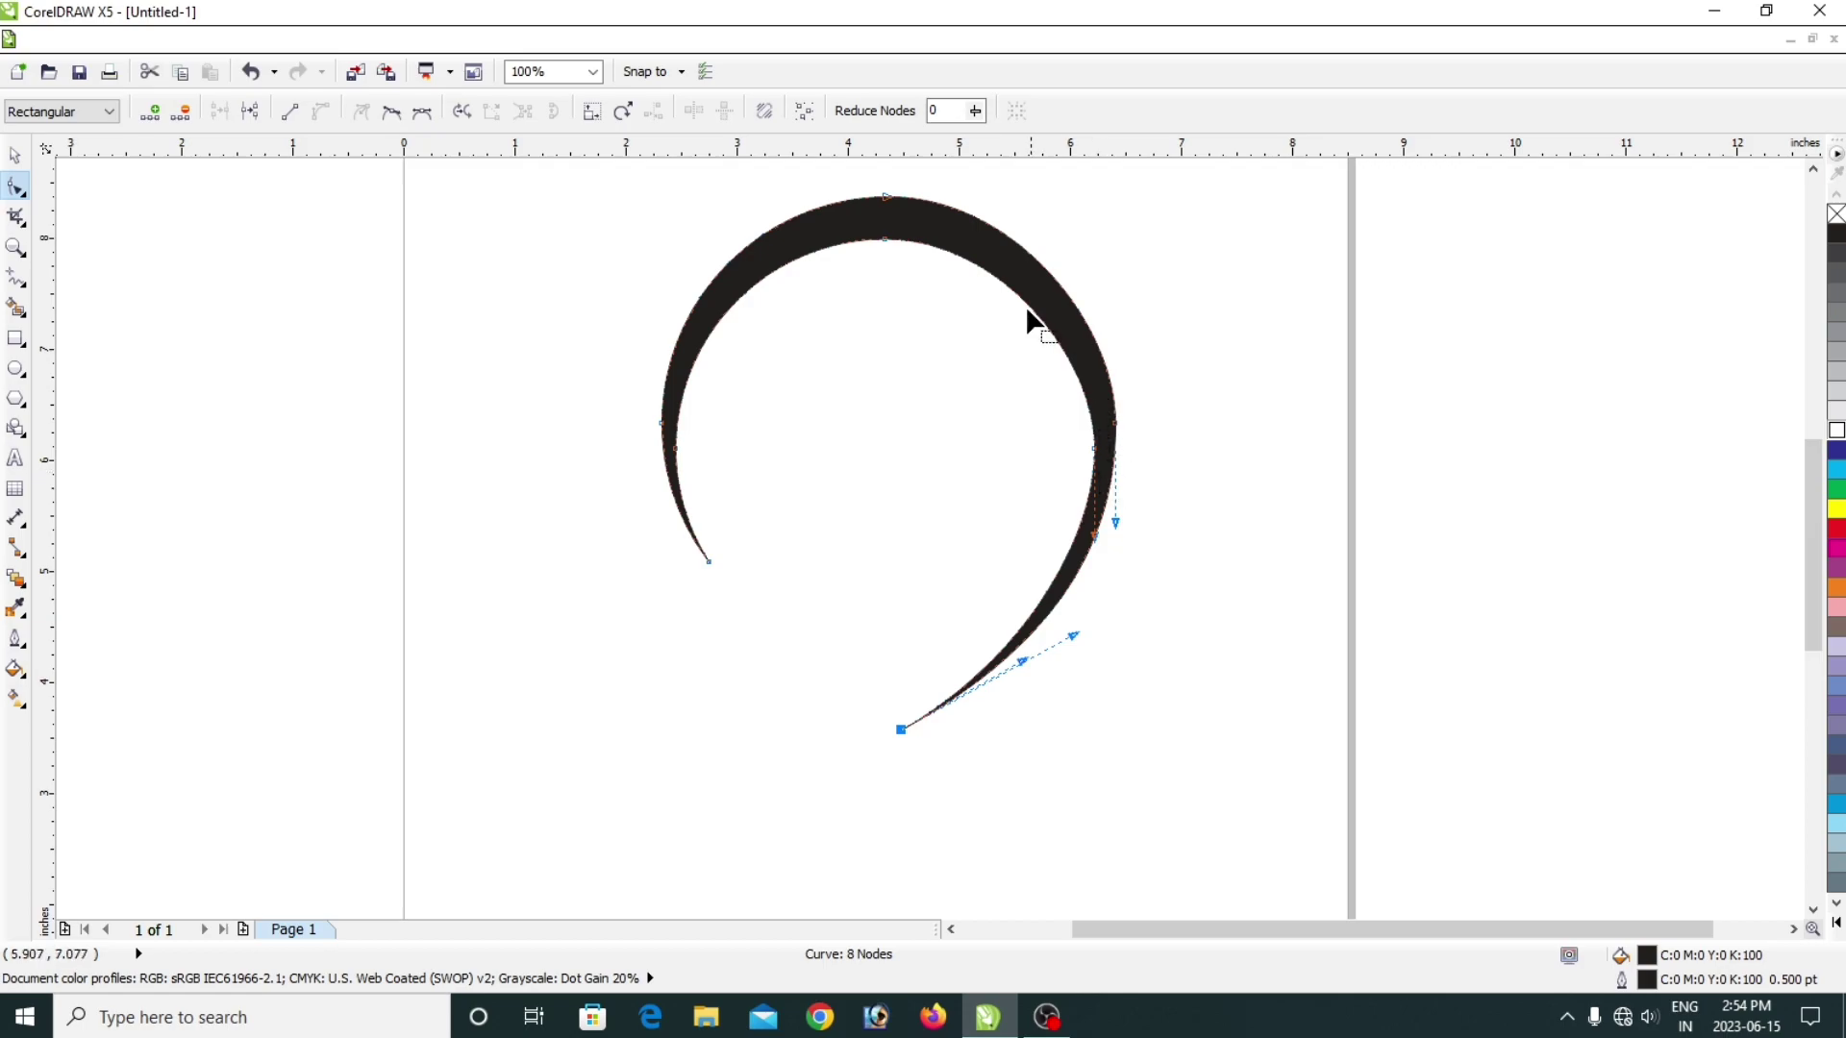
Nudge the crescent's inner top node upward in small increments to thin the top of the shape.
click(885, 239)
key(Up)
key(Up)
key(Up)
key(Up)
key(Up)
key(Up)
key(Up)
key(Up)
key(Up)
key(Up)
key(Up)
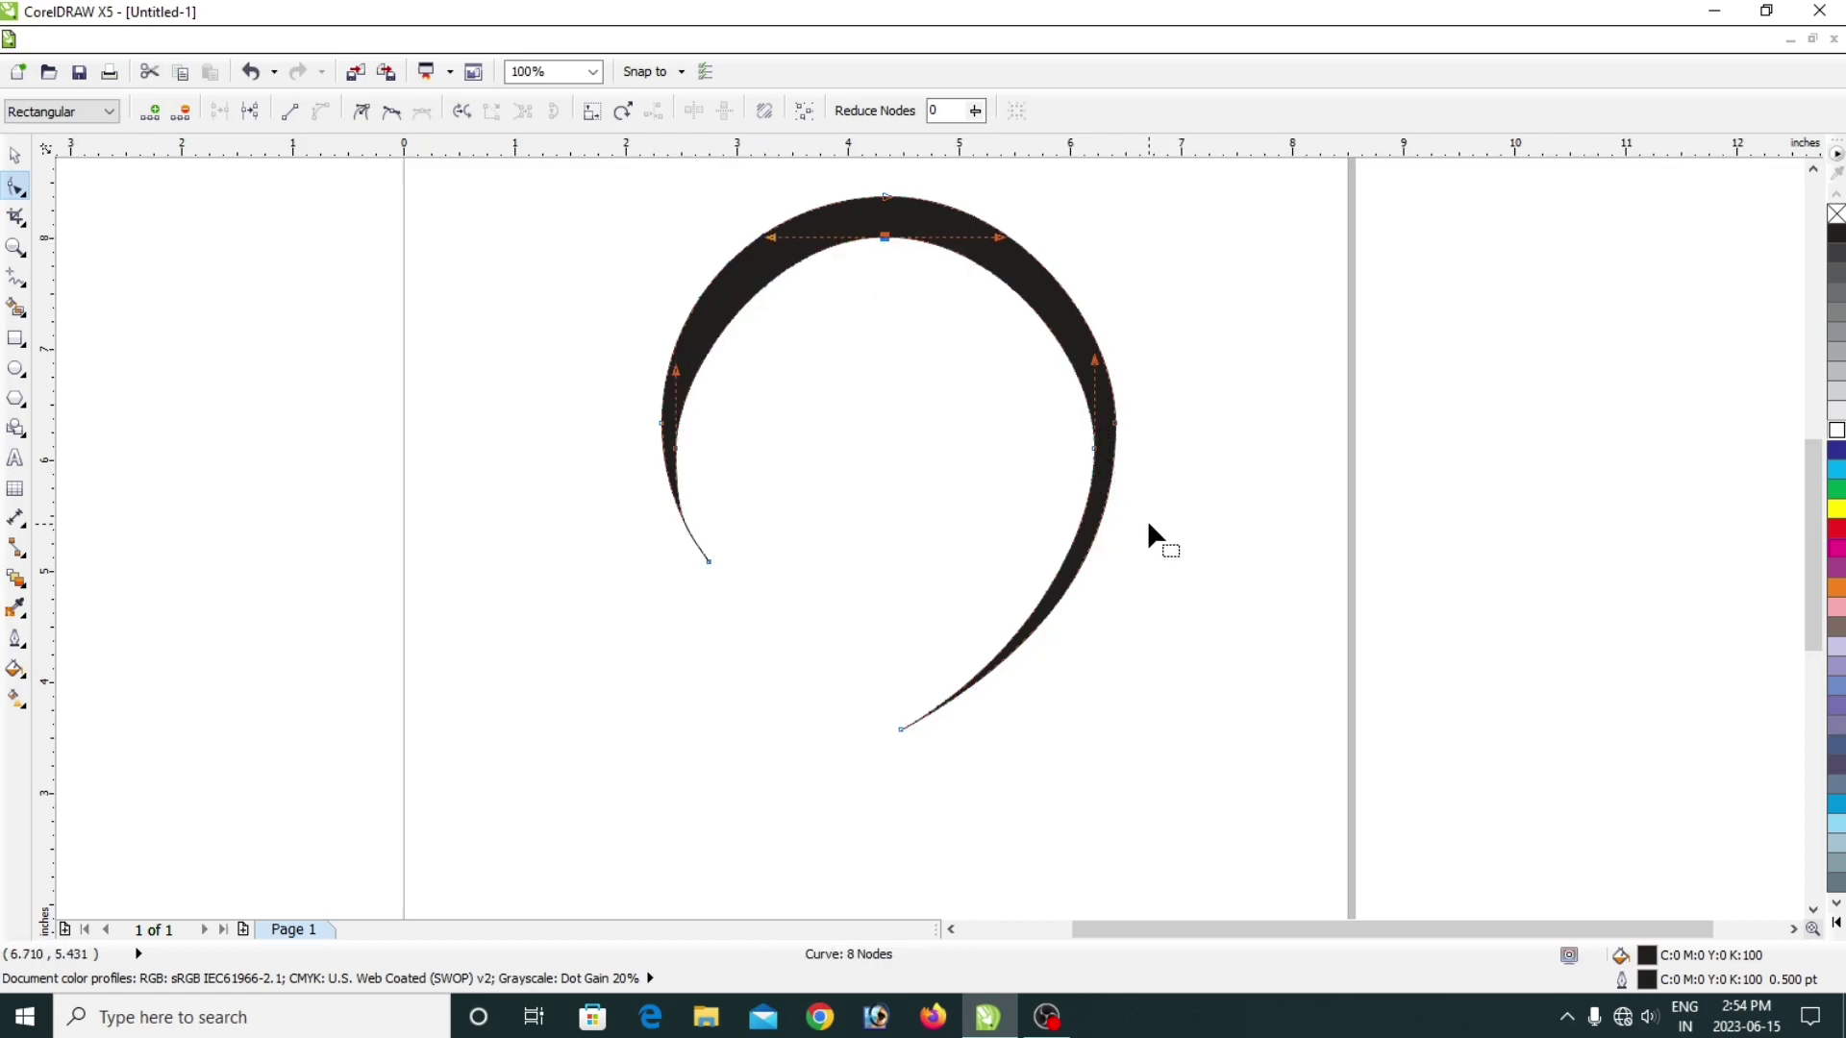
click(672, 448)
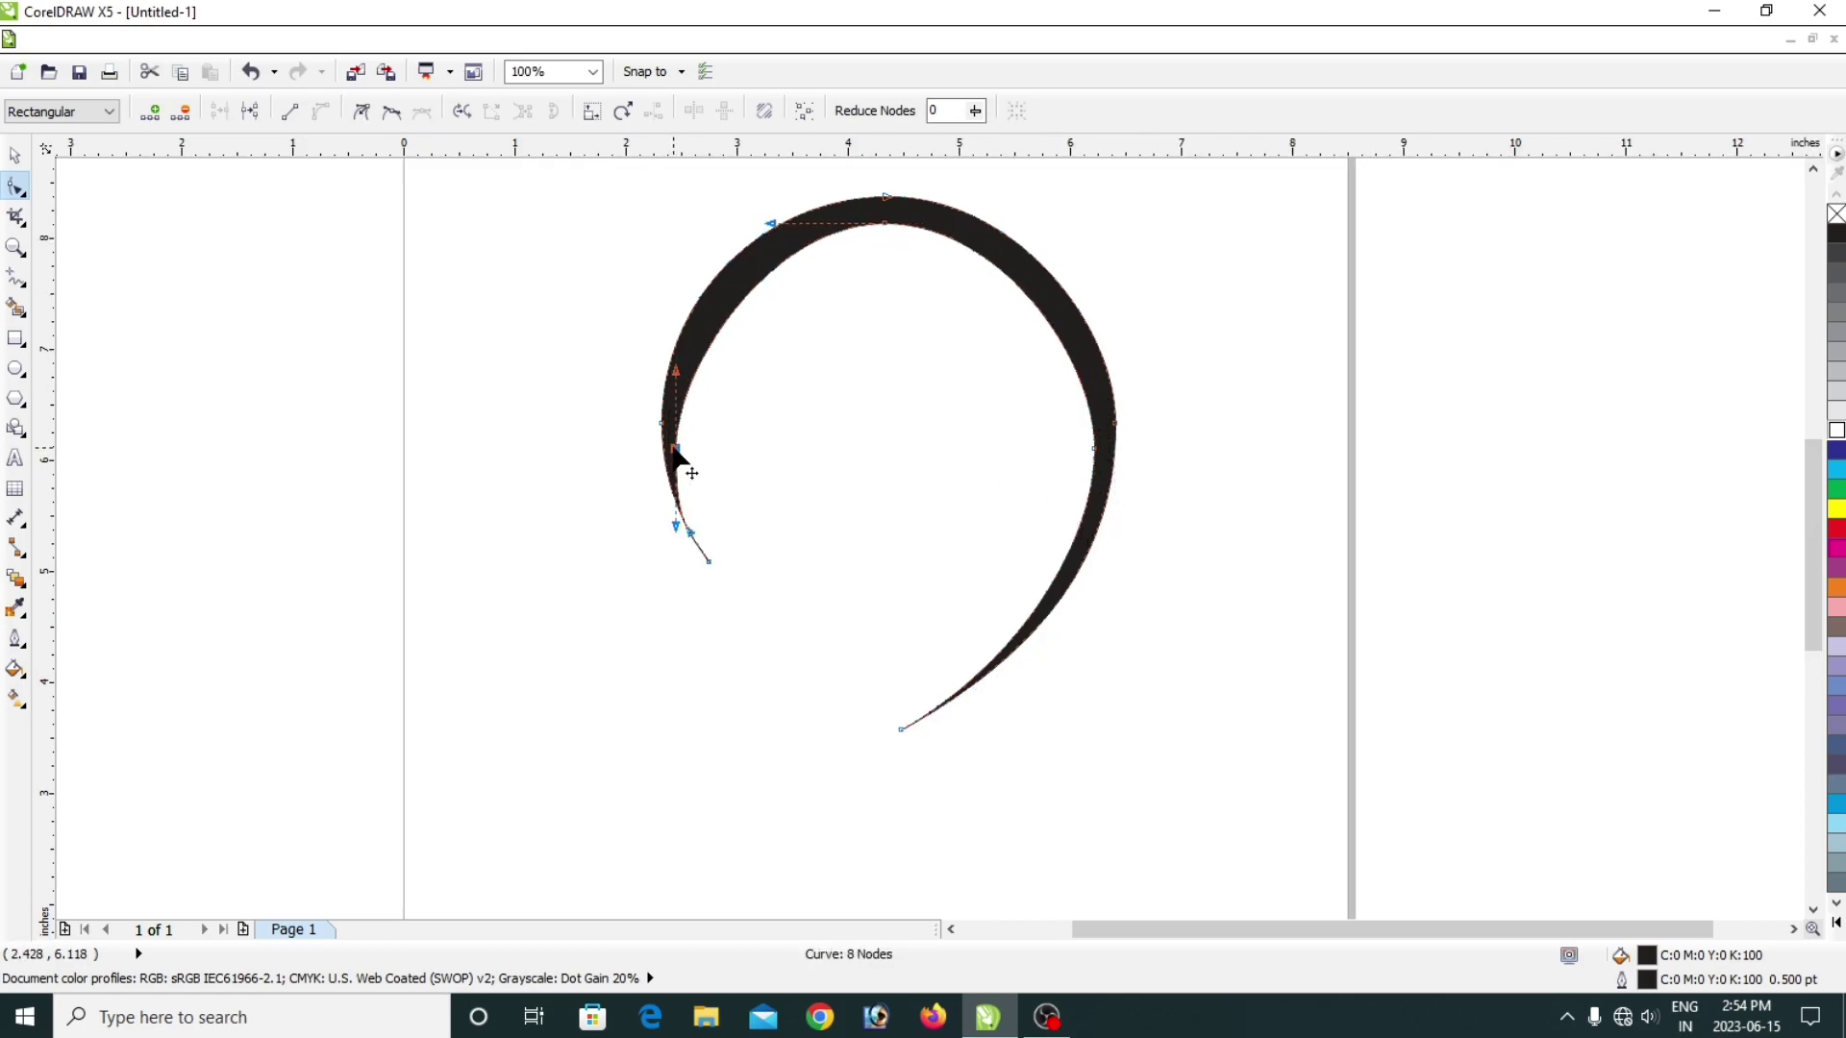
key(Up)
key(Up)
key(Up)
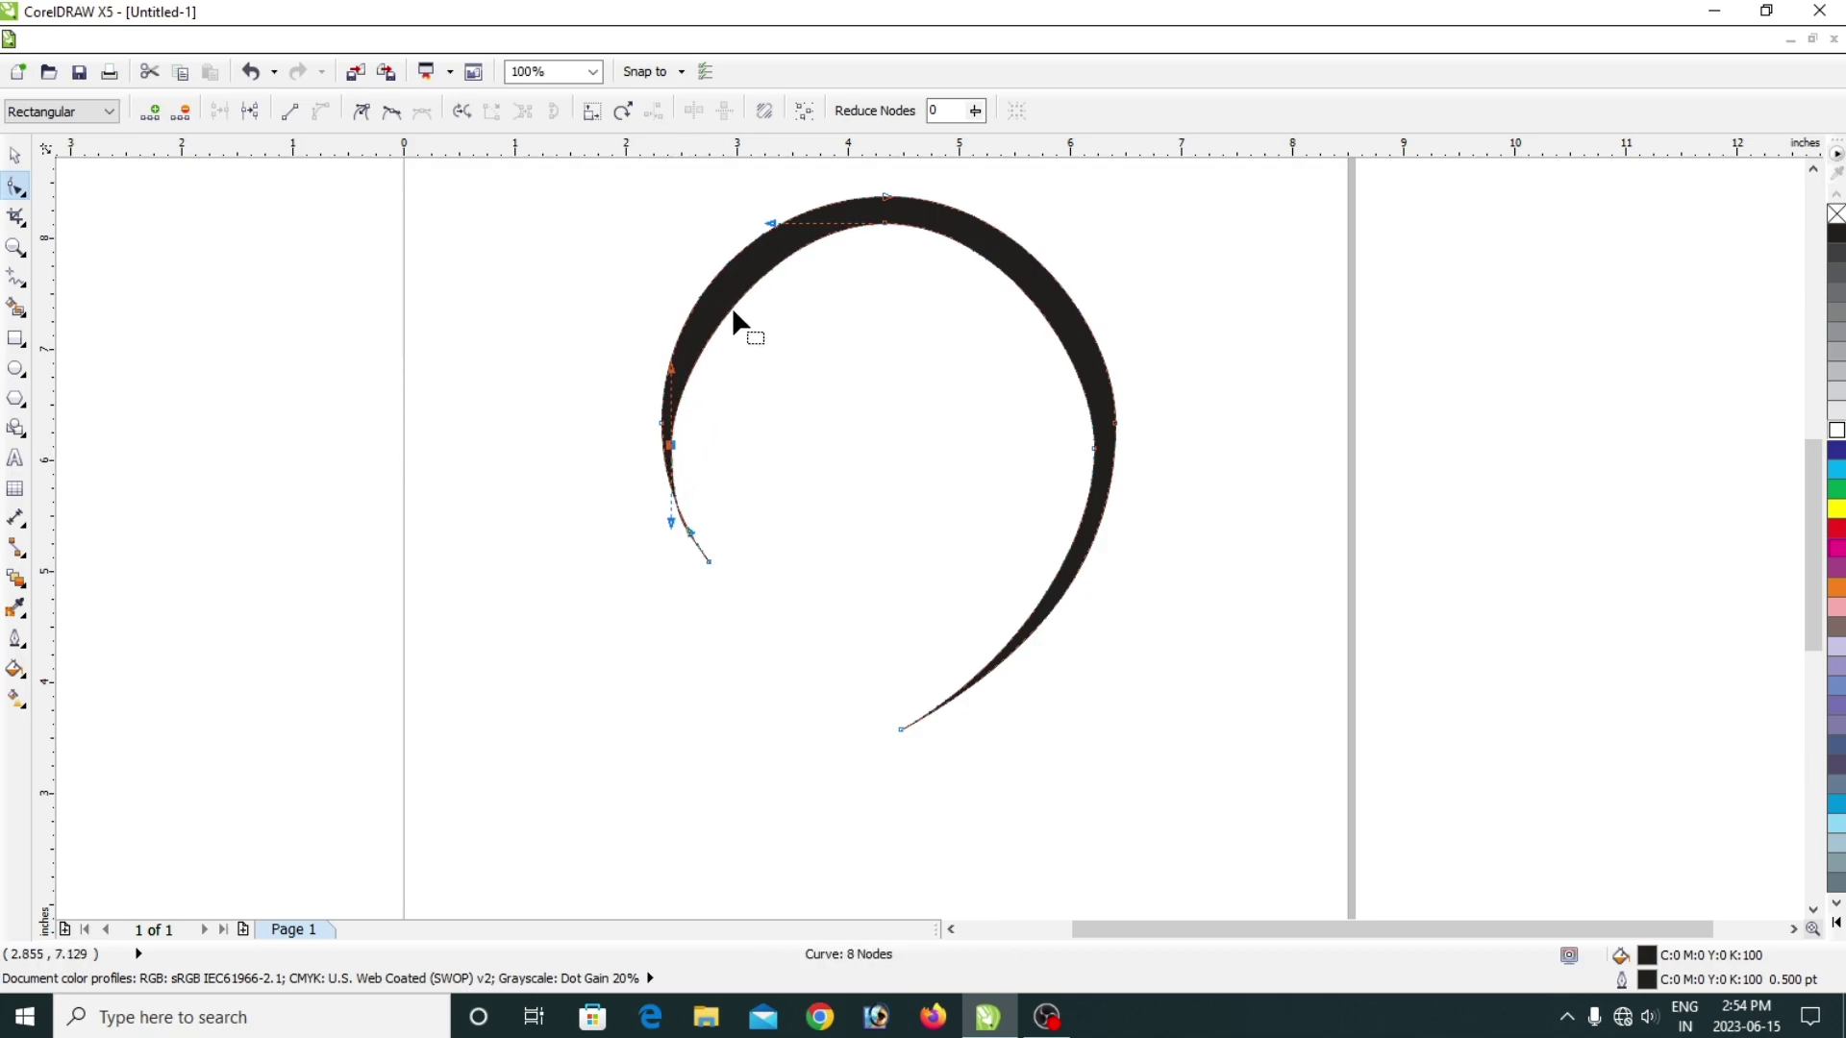
drag(674, 370, 672, 339)
key(ctrl+z)
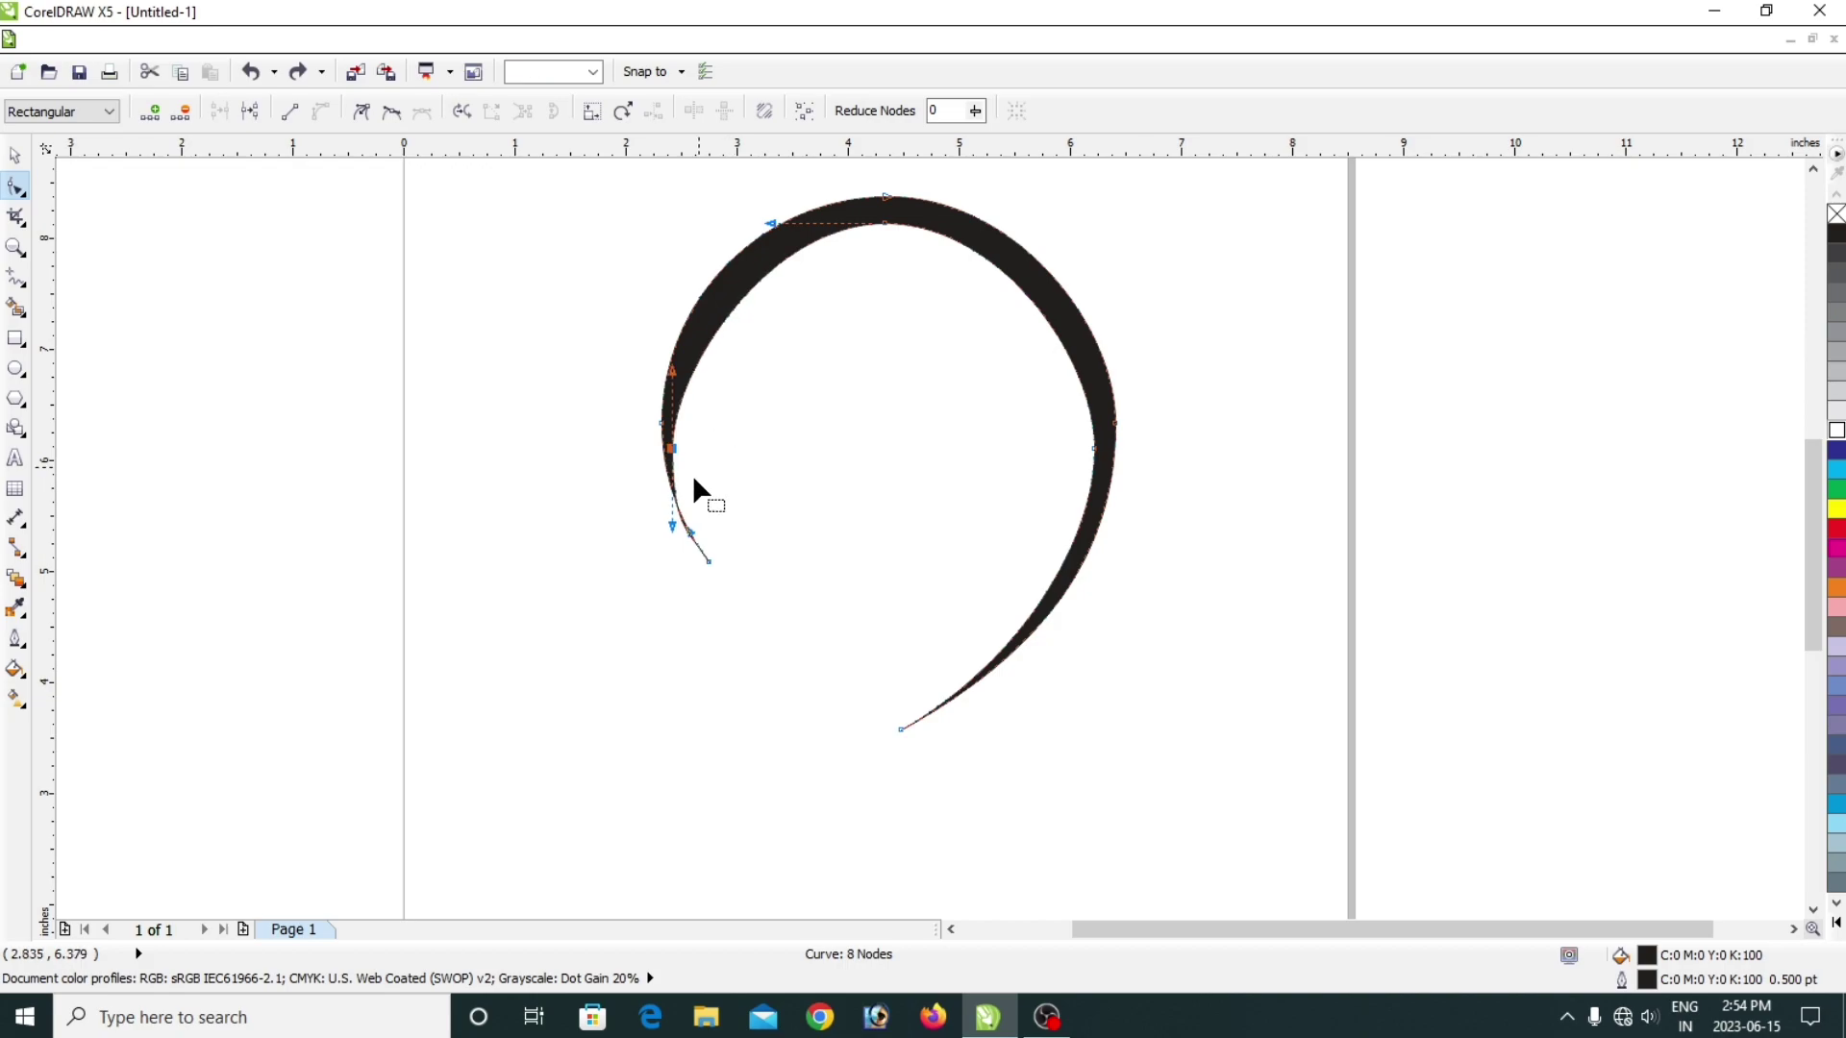
Delete the inner left node of the crescent to smooth its left tail.
drag(692, 530, 692, 531)
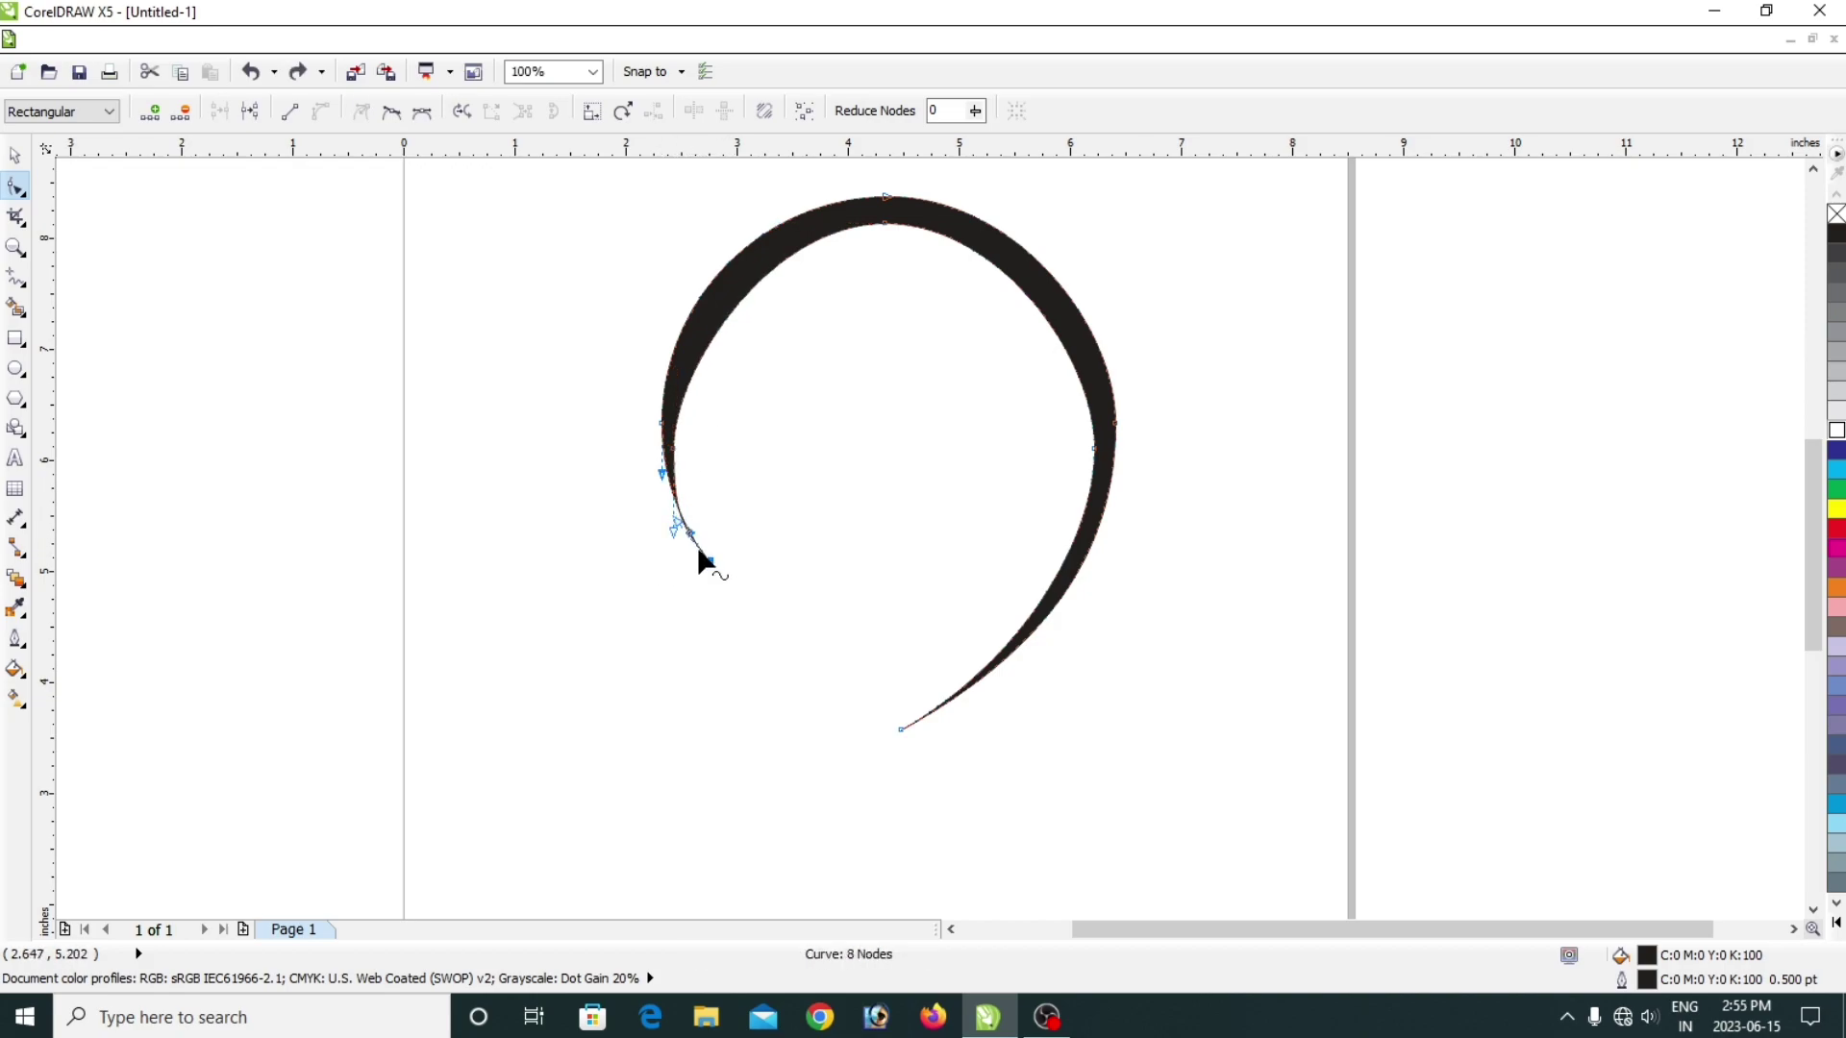
key(Delete)
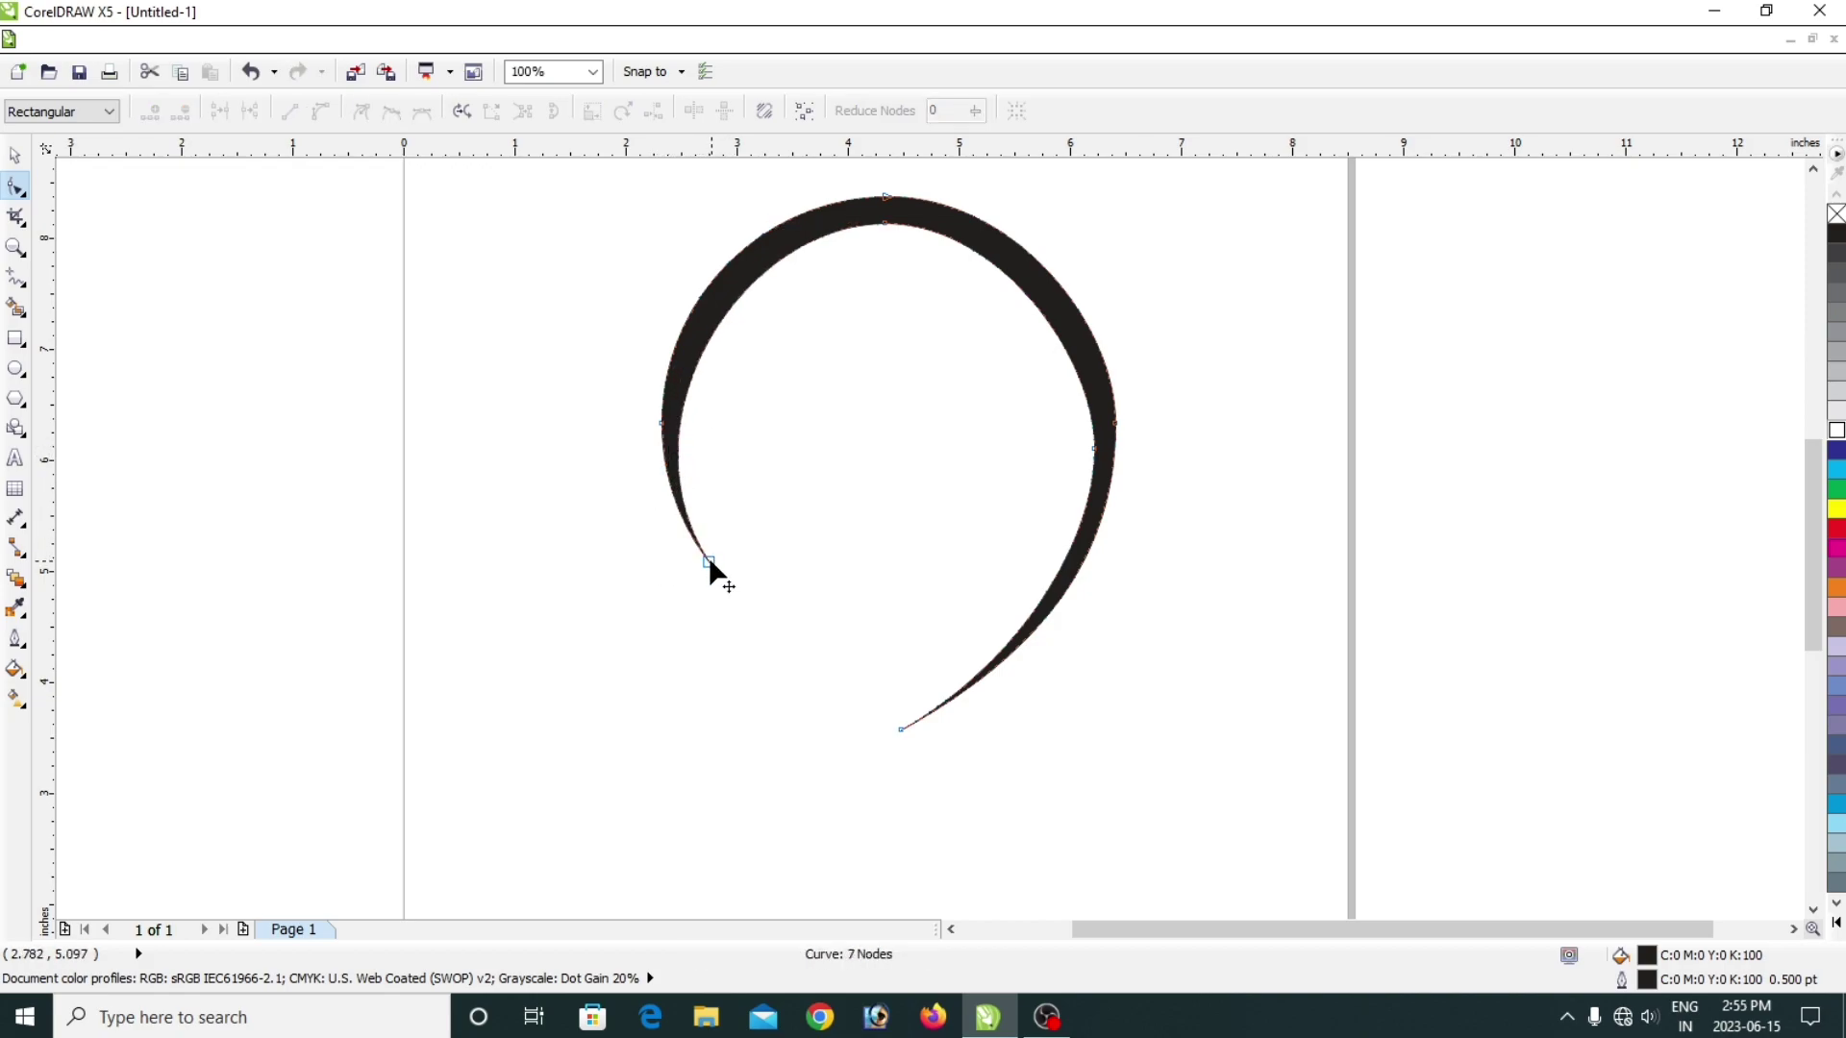
Raise the inner top node slightly and pull its left handle outward to thin the crescent's upper left side.
click(709, 561)
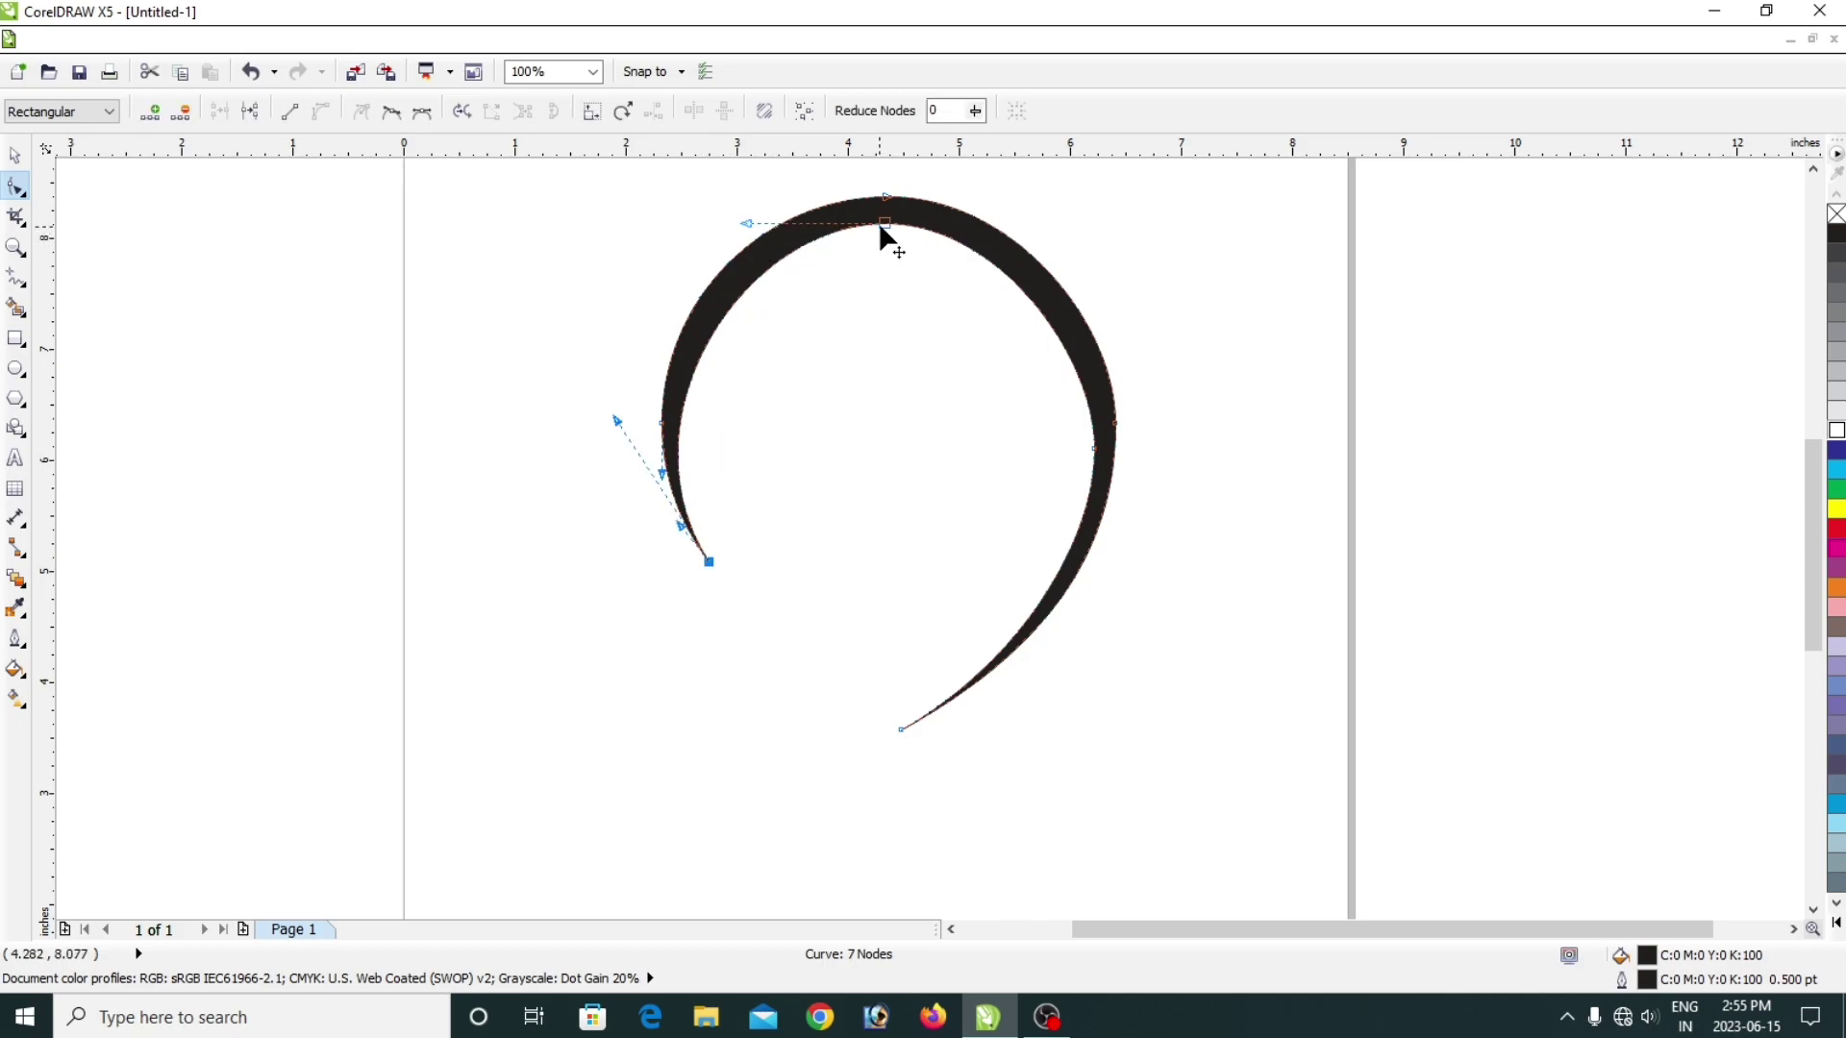
drag(880, 223, 880, 218)
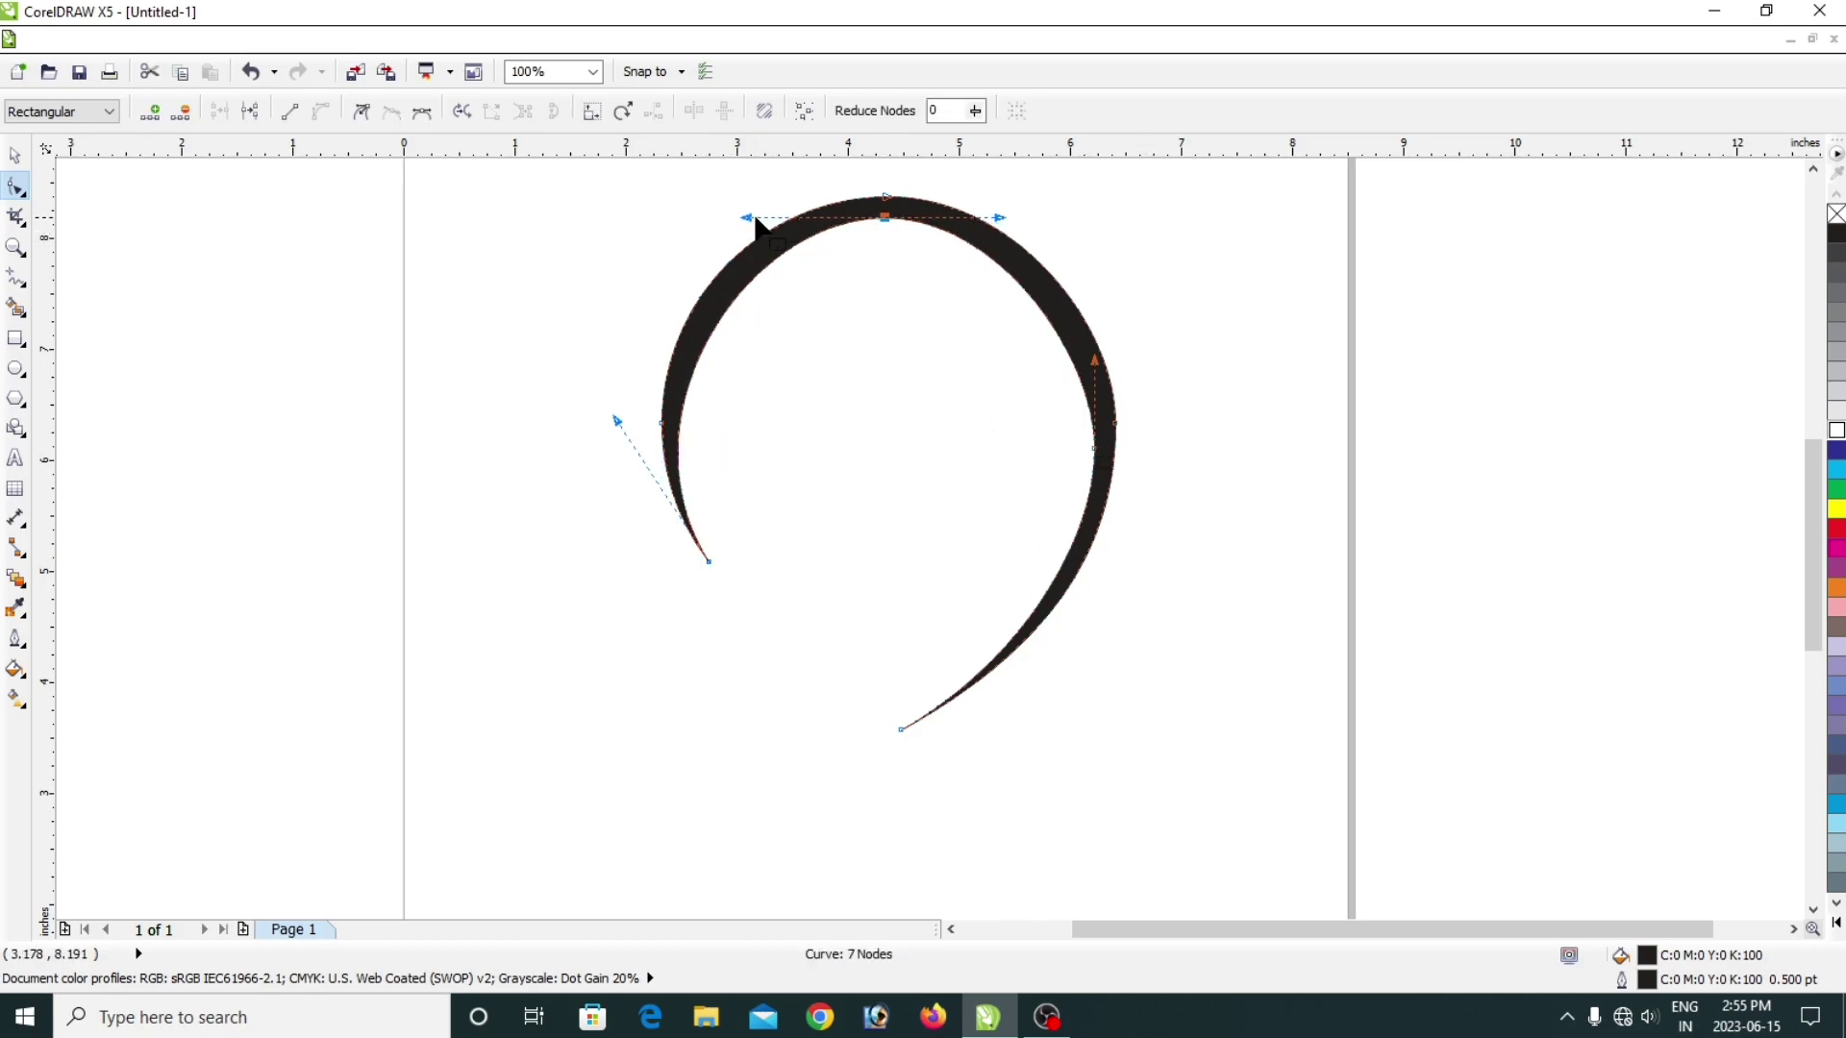
drag(755, 222, 726, 207)
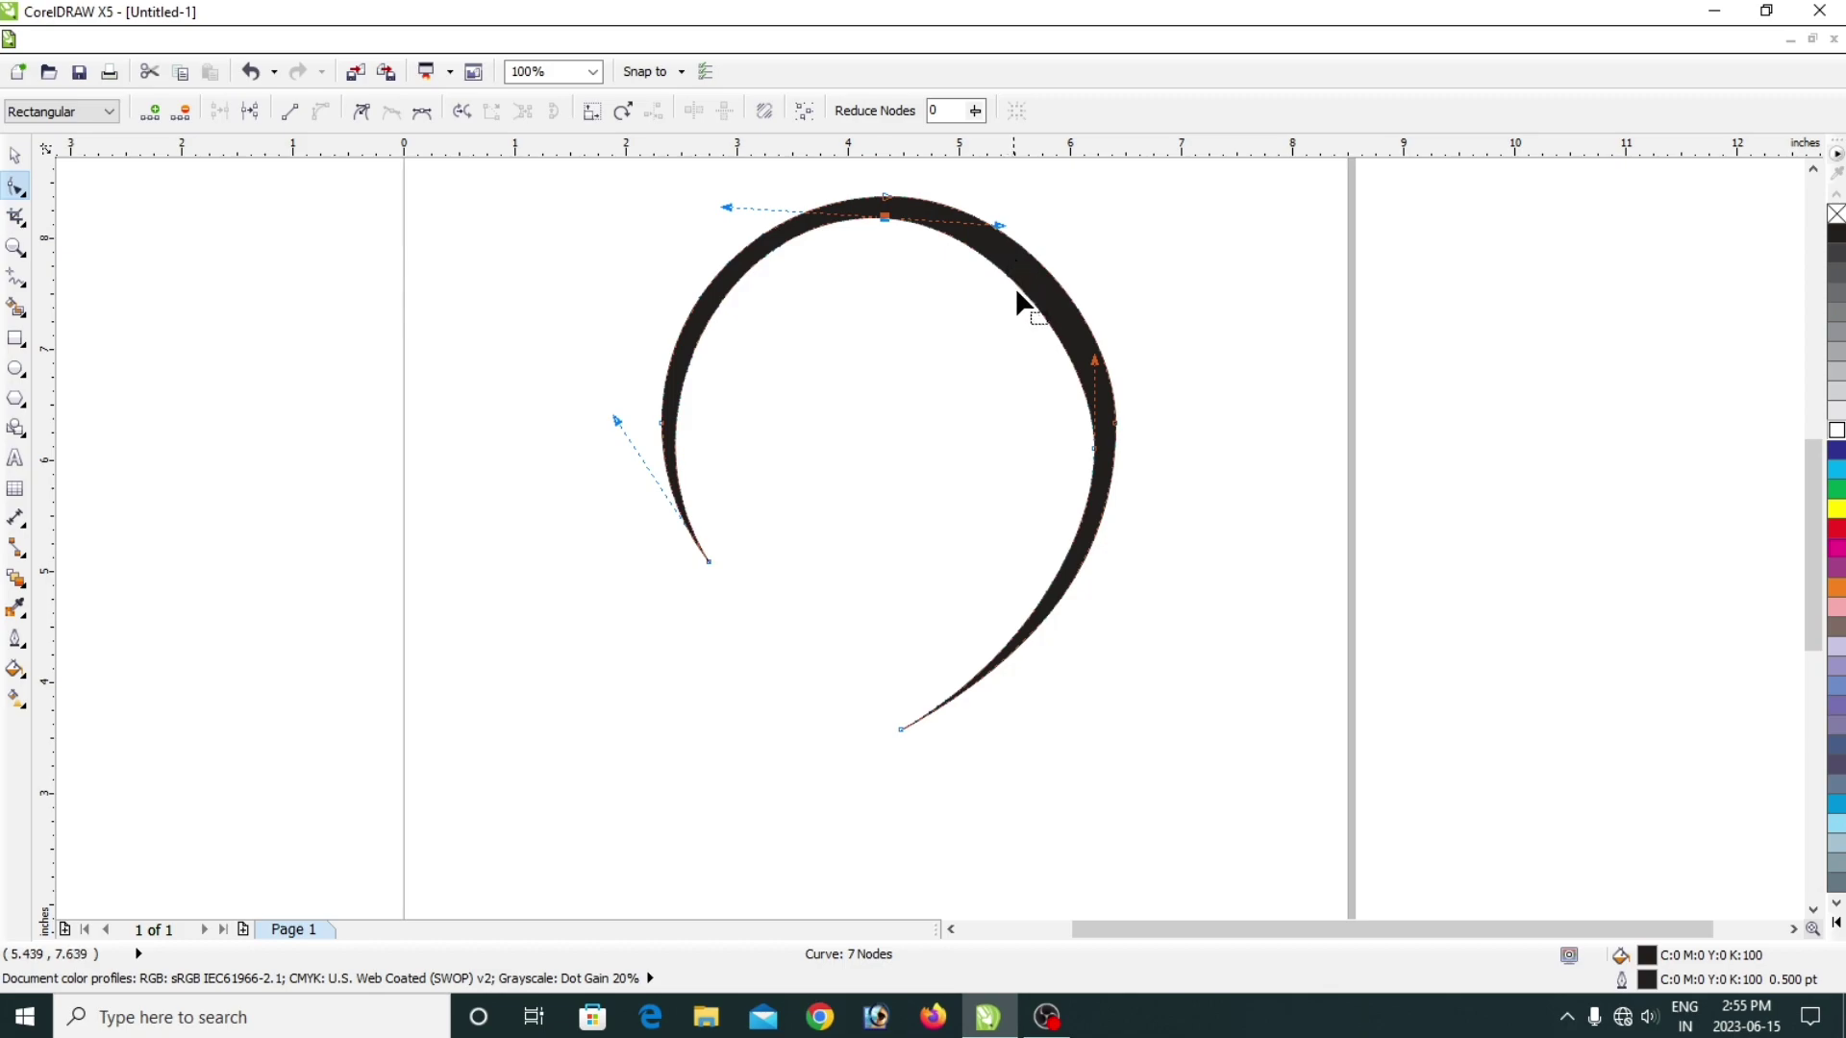
Delete the crescent's inner right node and adjust the inner curve's handle at the lower tip to even out the right side.
click(1093, 449)
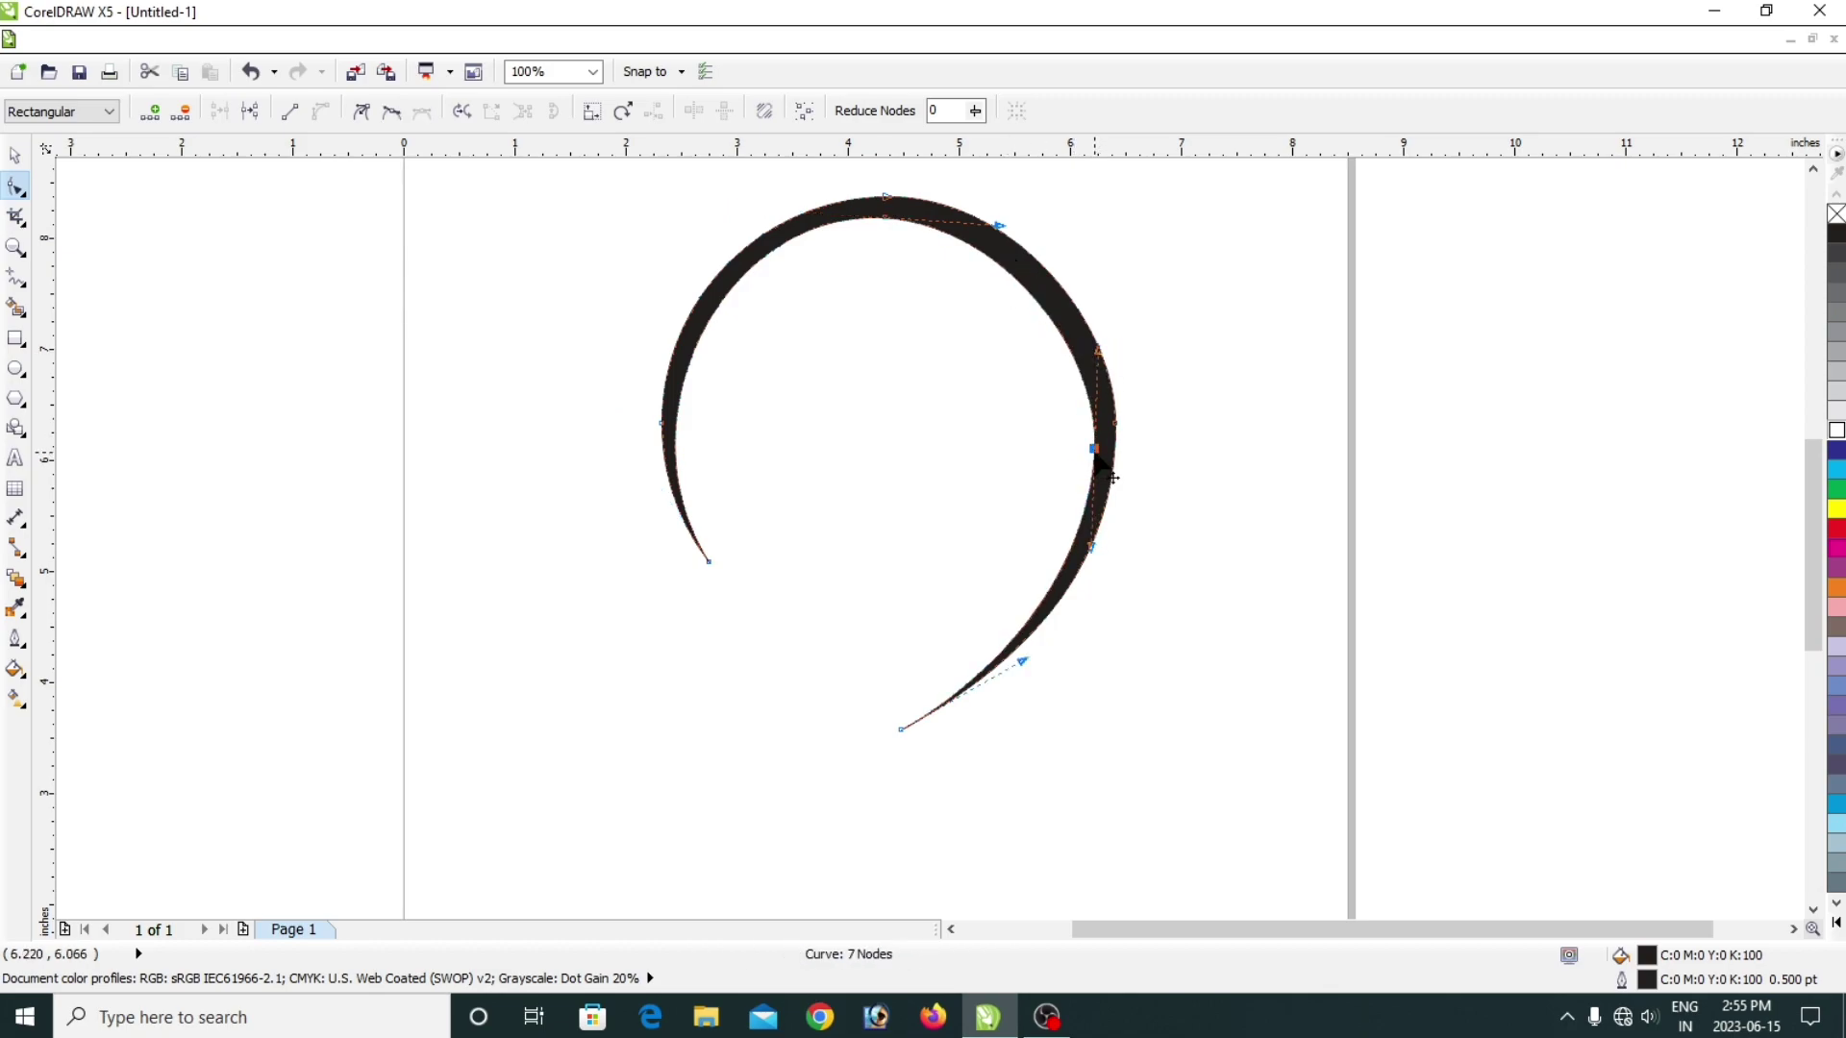
key(Delete)
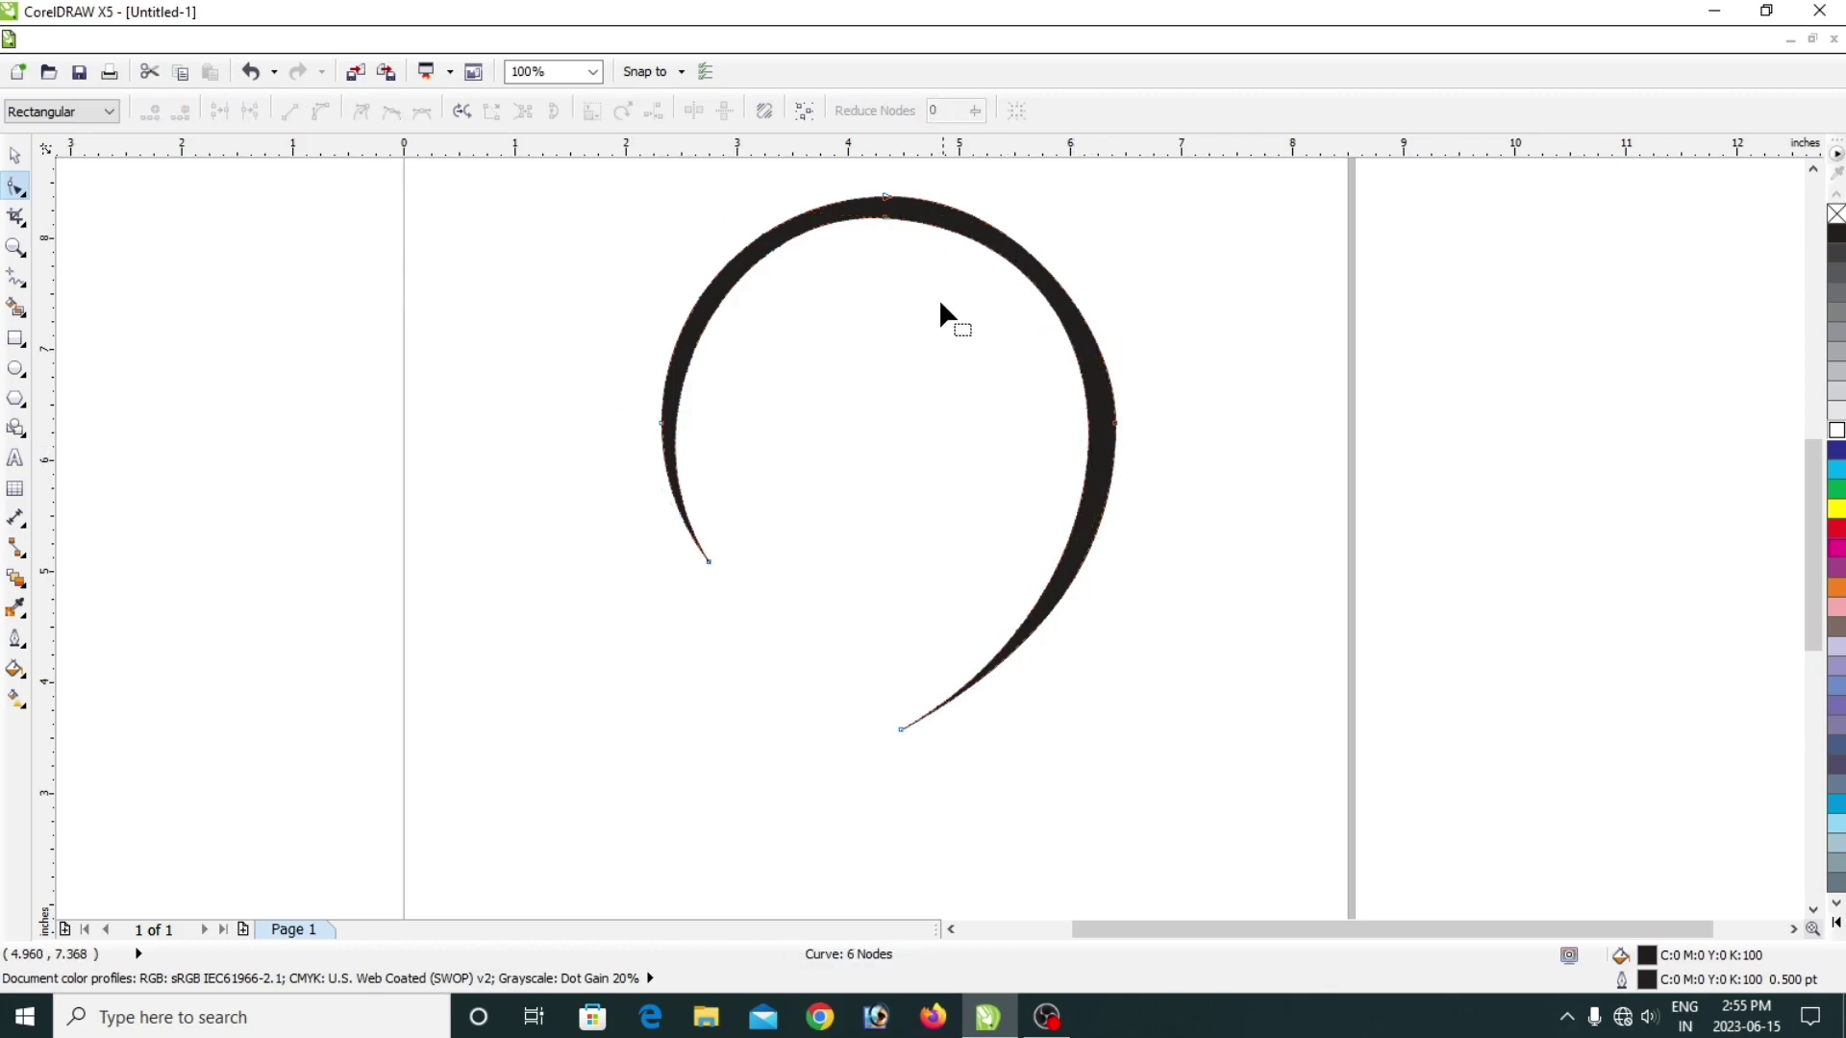
click(884, 218)
click(1149, 579)
click(901, 729)
drag(1160, 579, 1185, 556)
Delete the crescent's outer right node and adjust both curve handles of the lower tip to rebalance the right side's thickness.
click(889, 199)
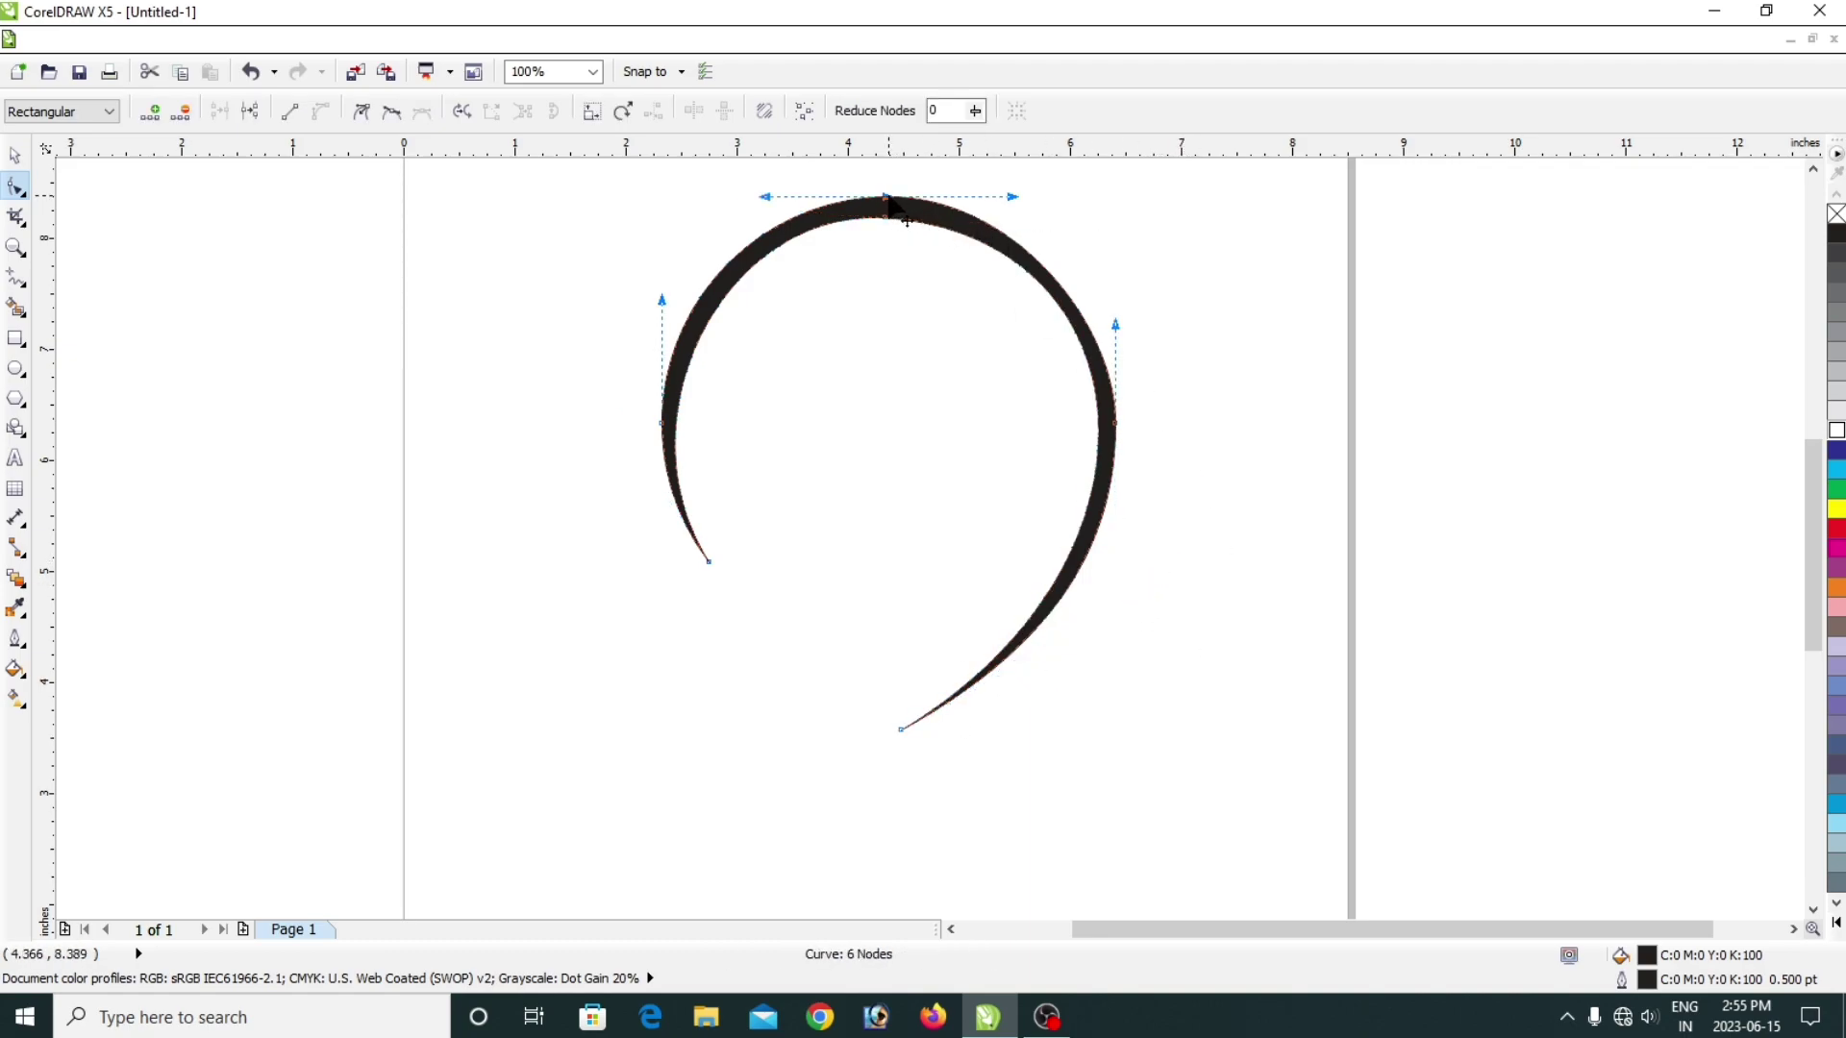
click(1106, 394)
key(Delete)
click(884, 200)
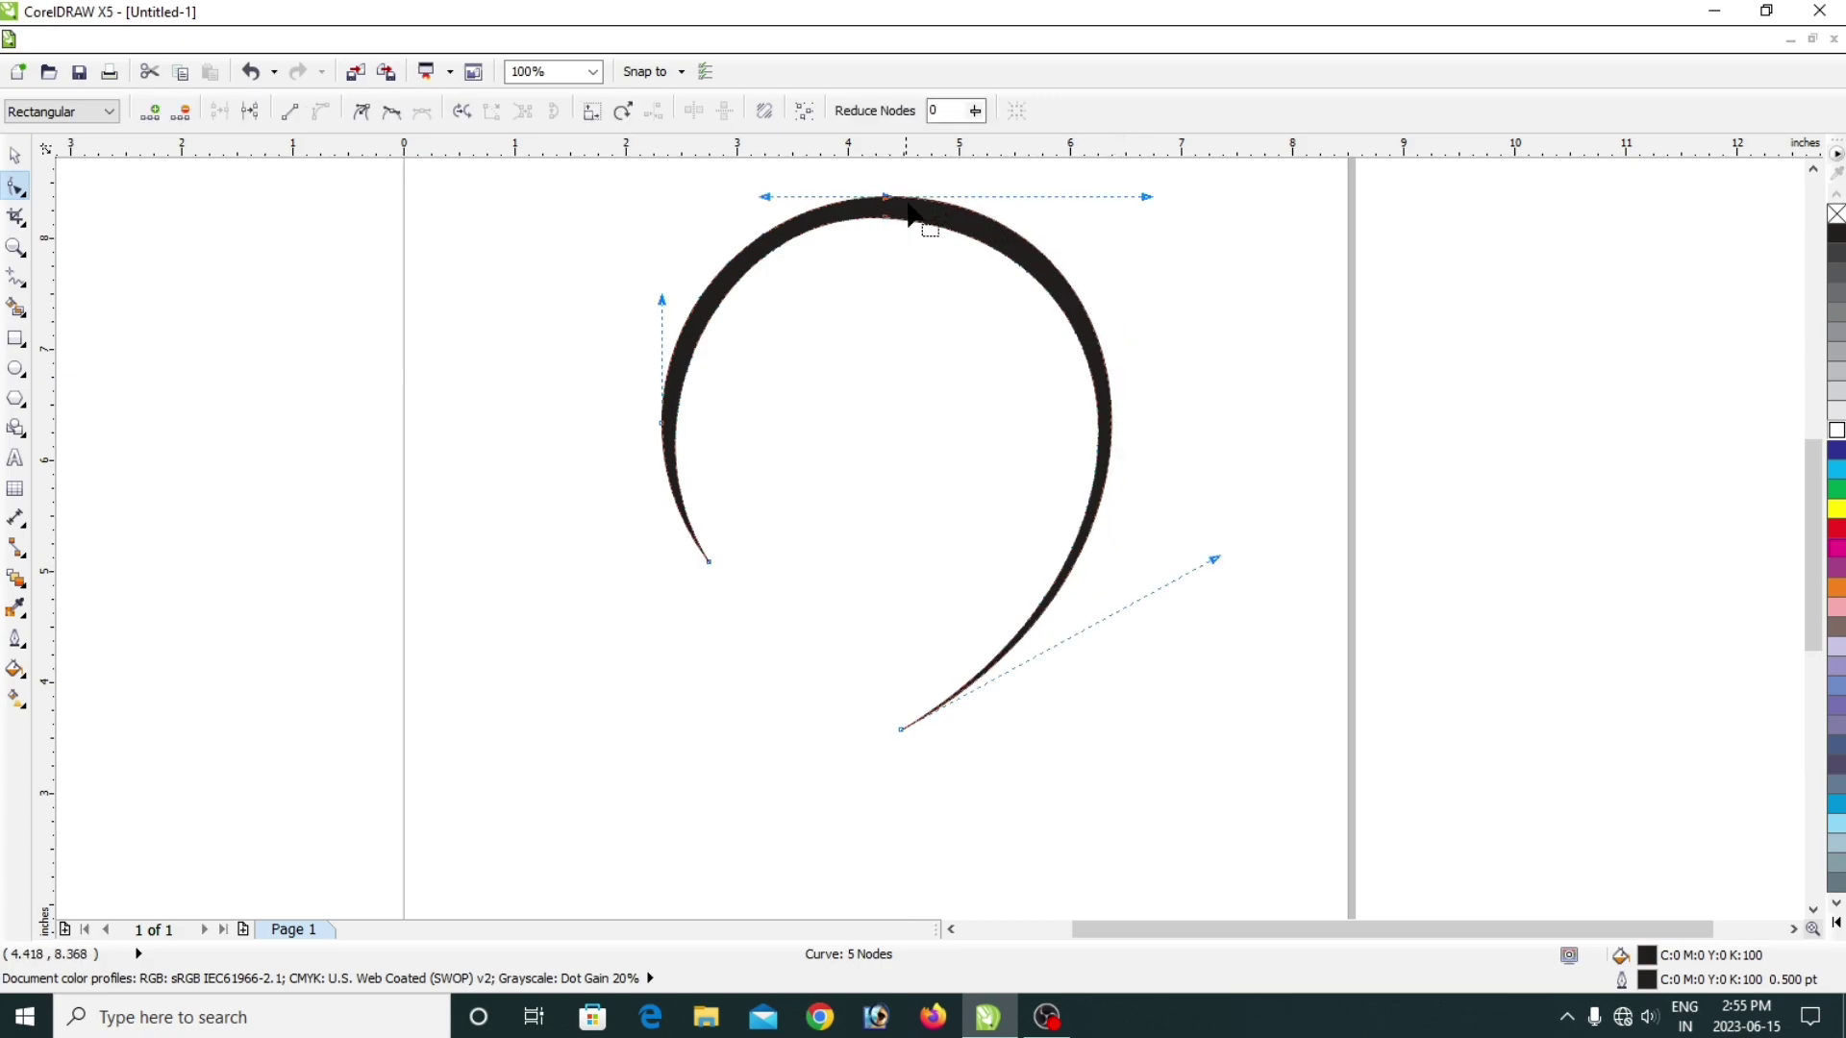
drag(1186, 558, 1209, 588)
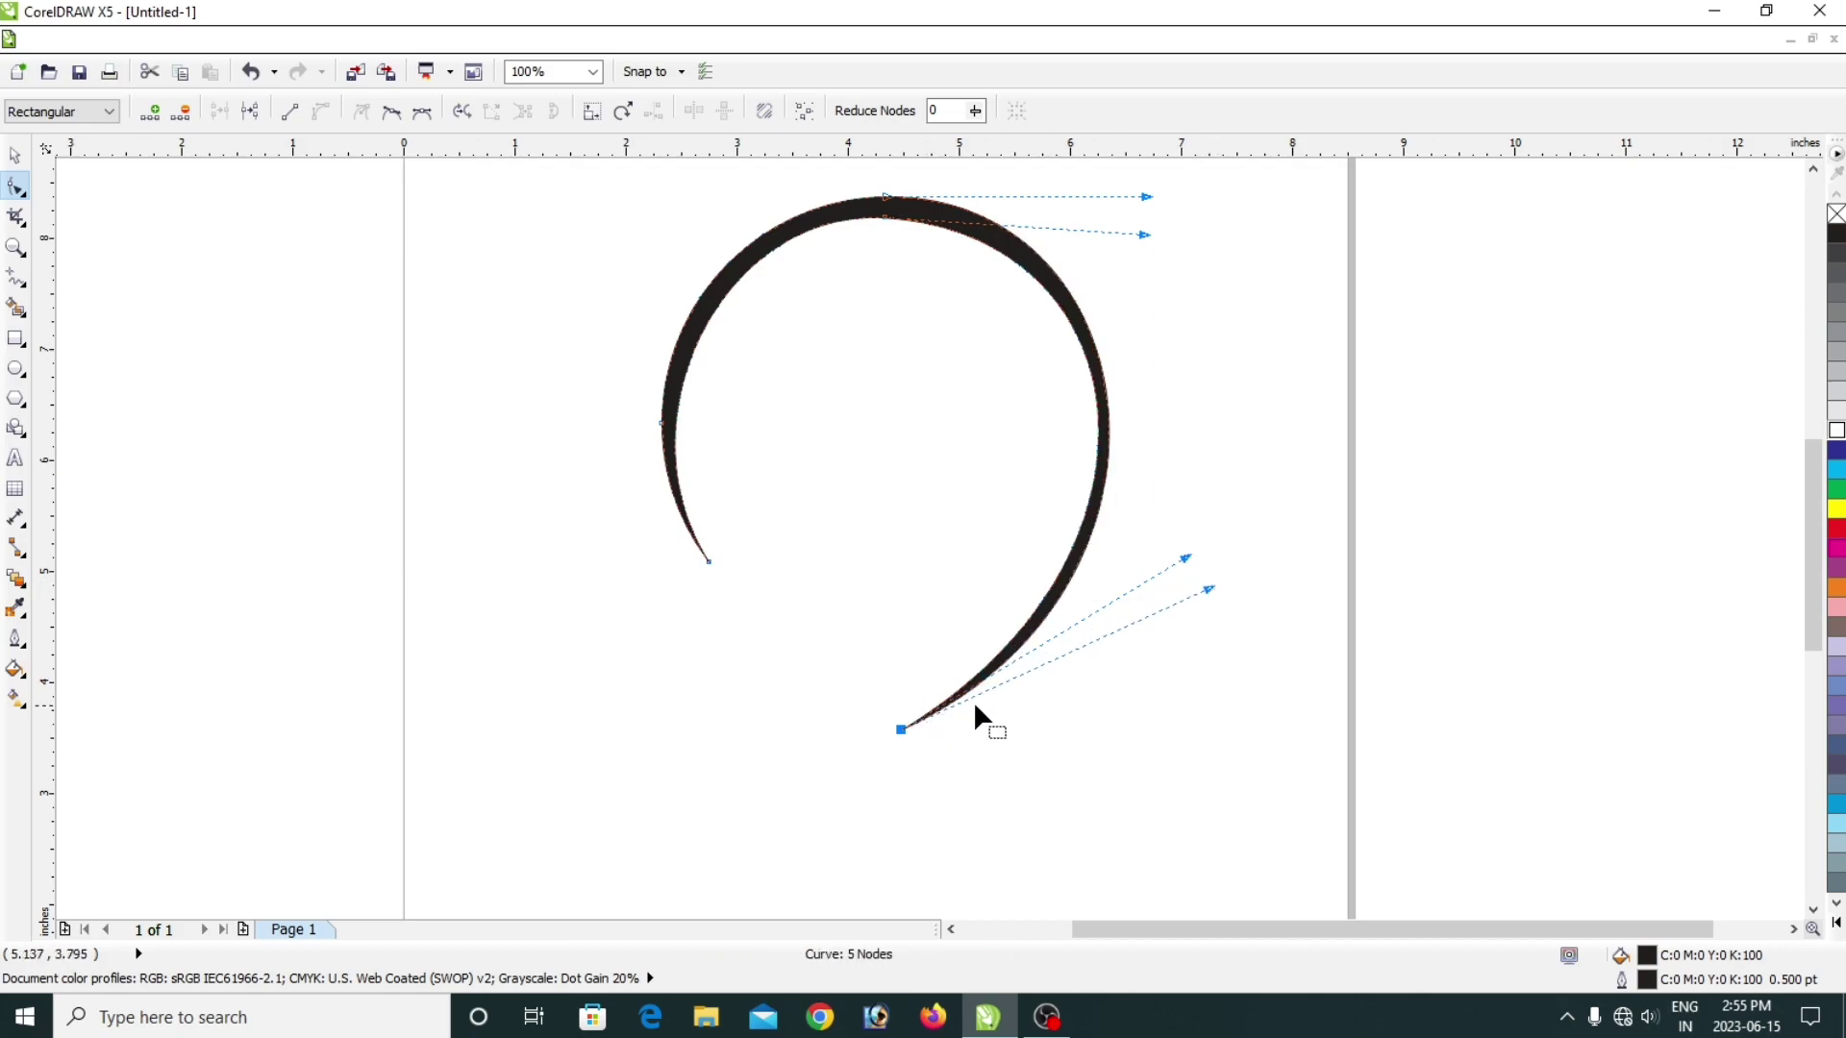
drag(1183, 560, 1219, 588)
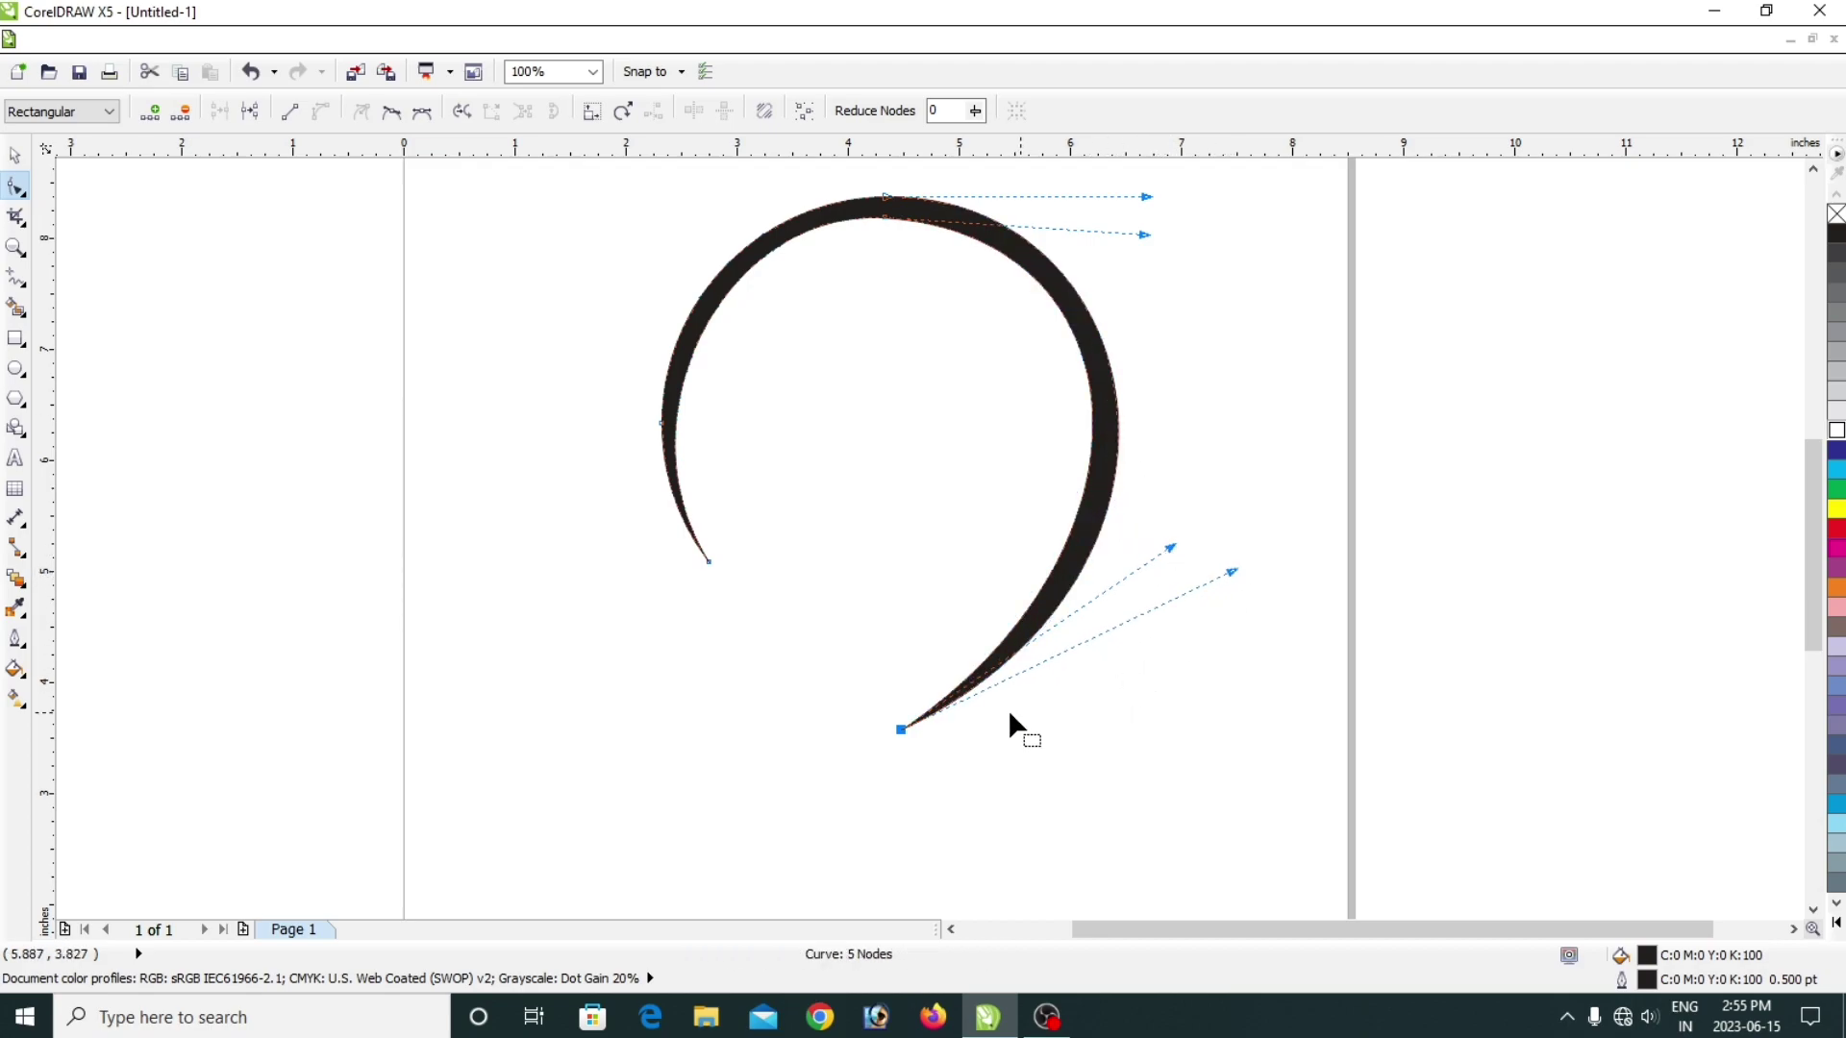
Move the crescent's lower tip further down and left, and pull its curve handles outward to round the right side.
drag(903, 731, 842, 768)
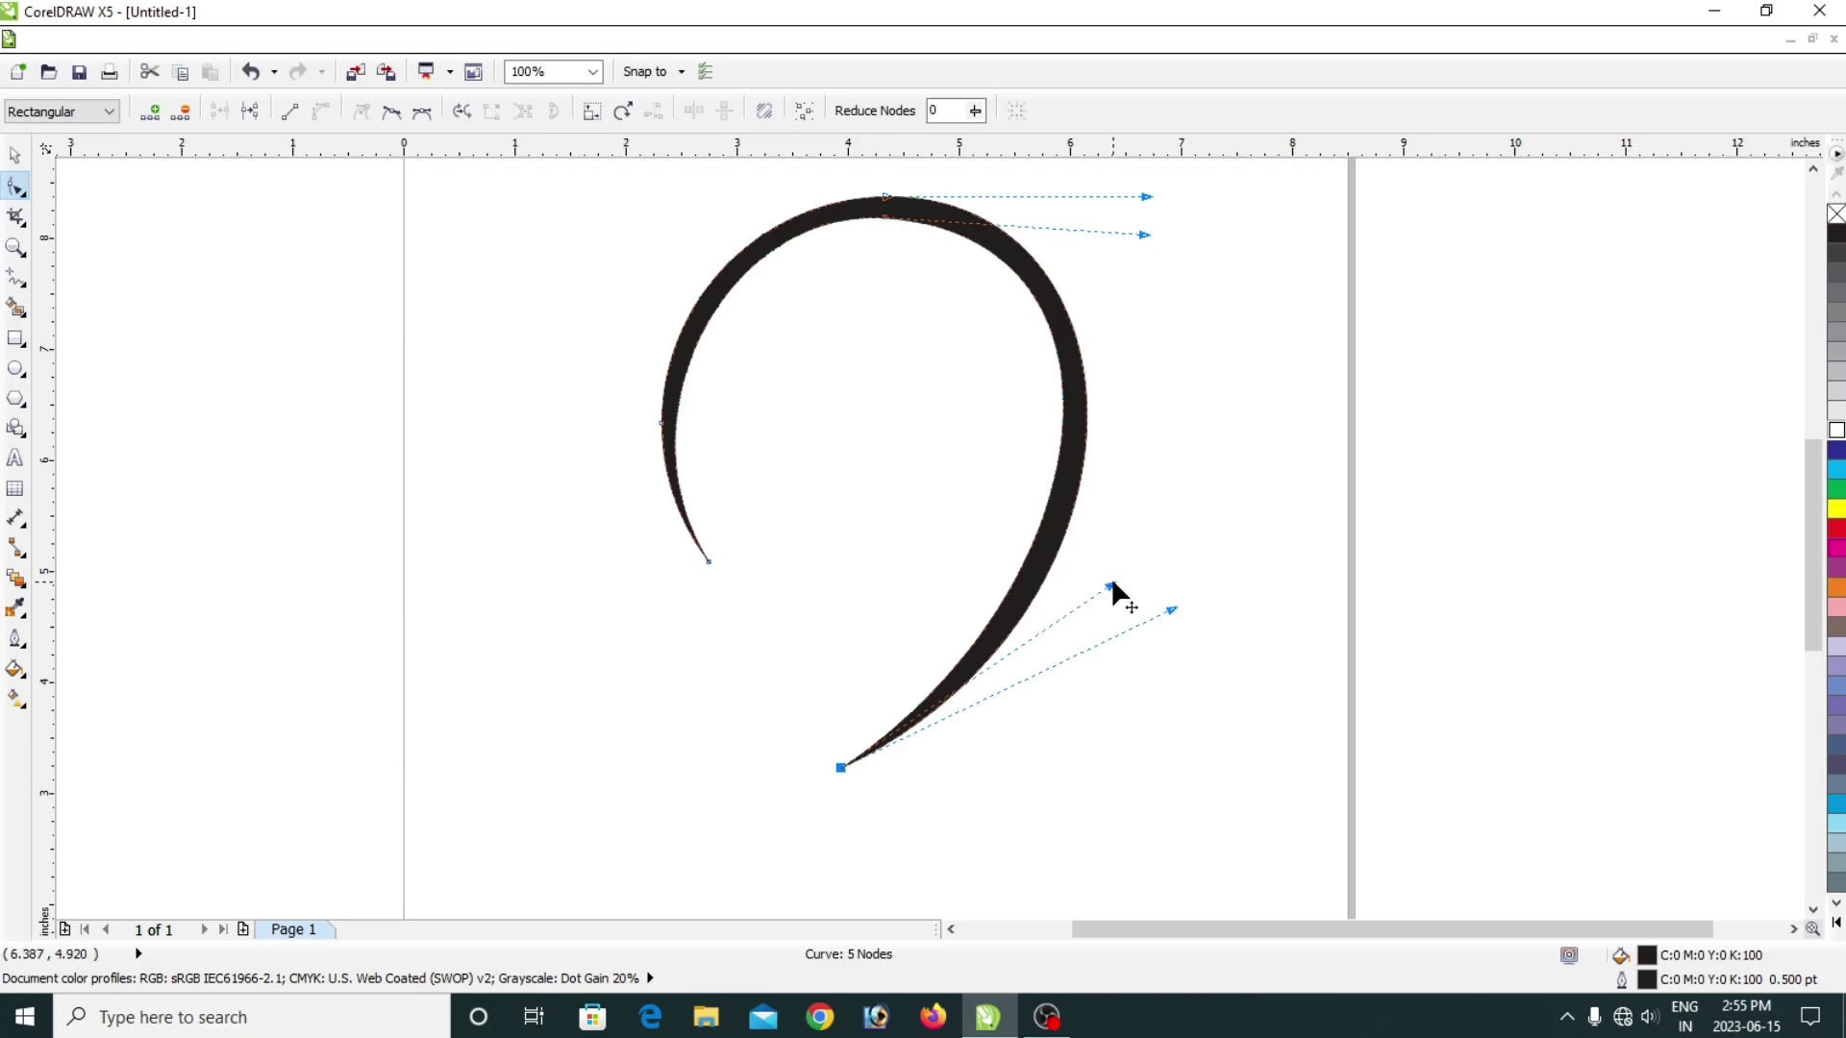
drag(1112, 582, 1194, 586)
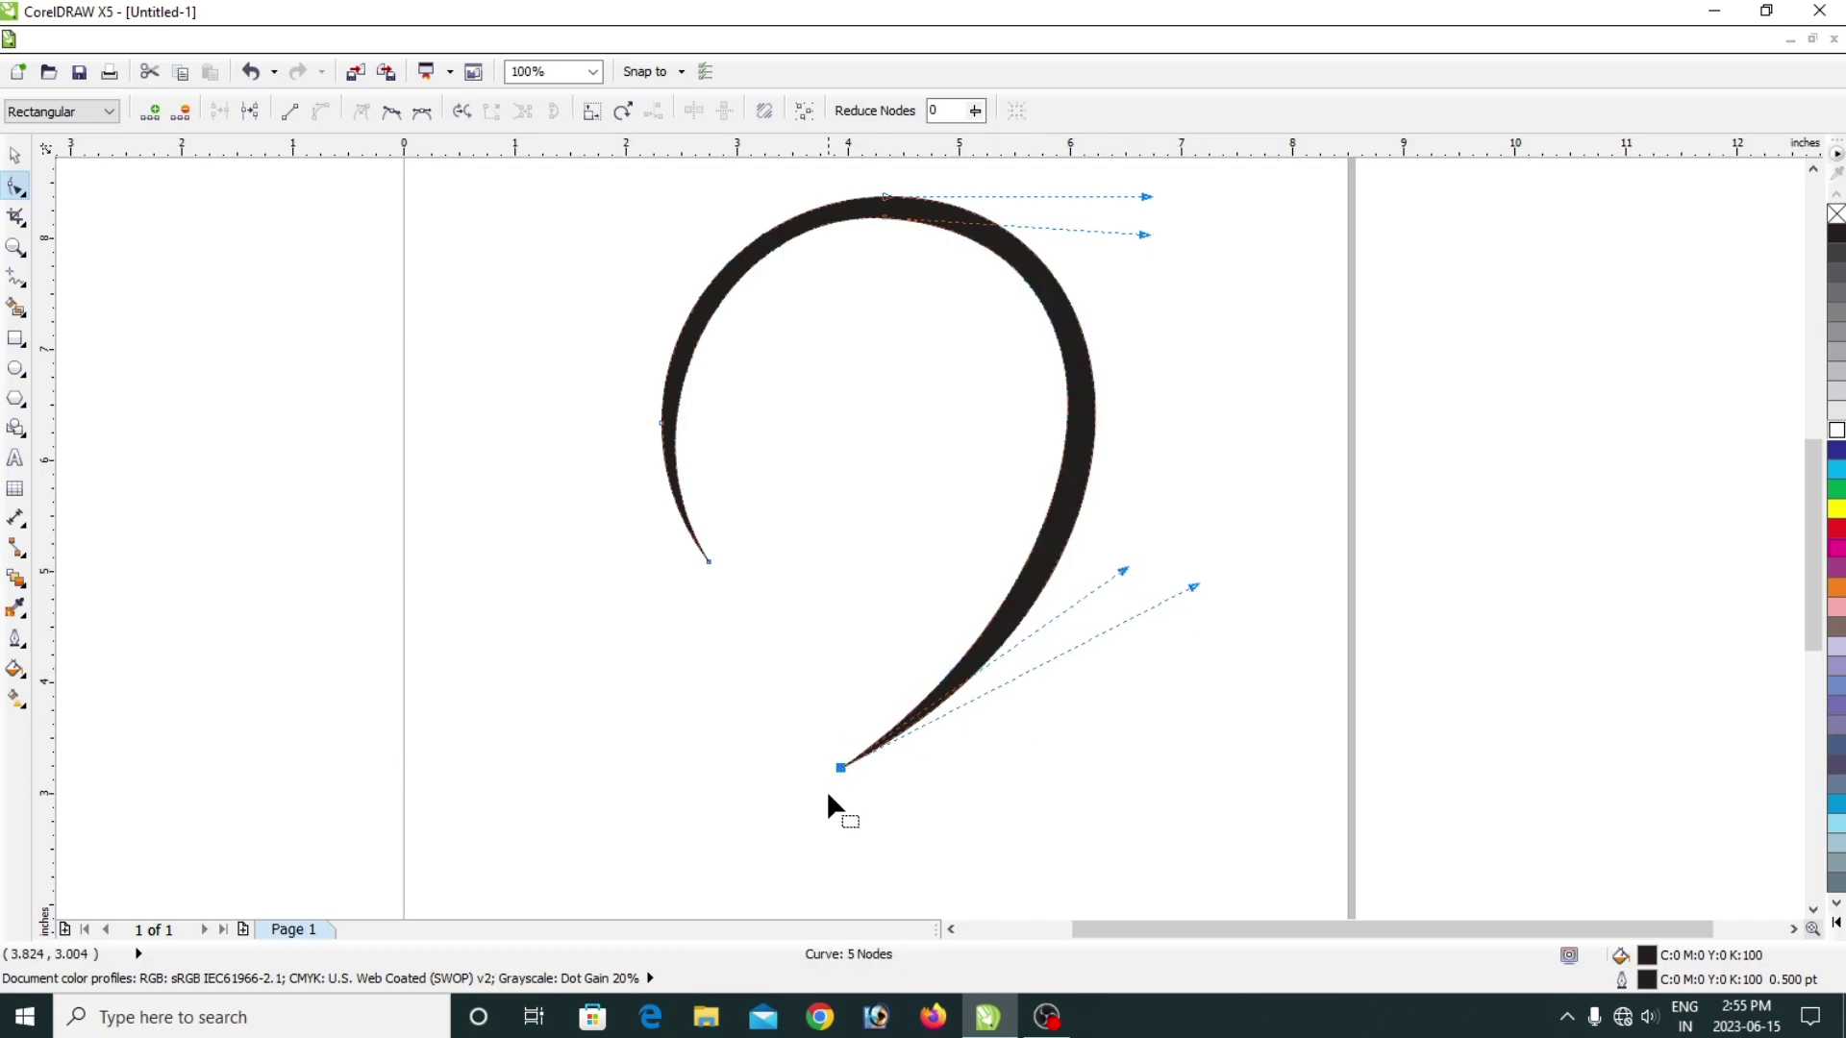
drag(842, 769, 823, 767)
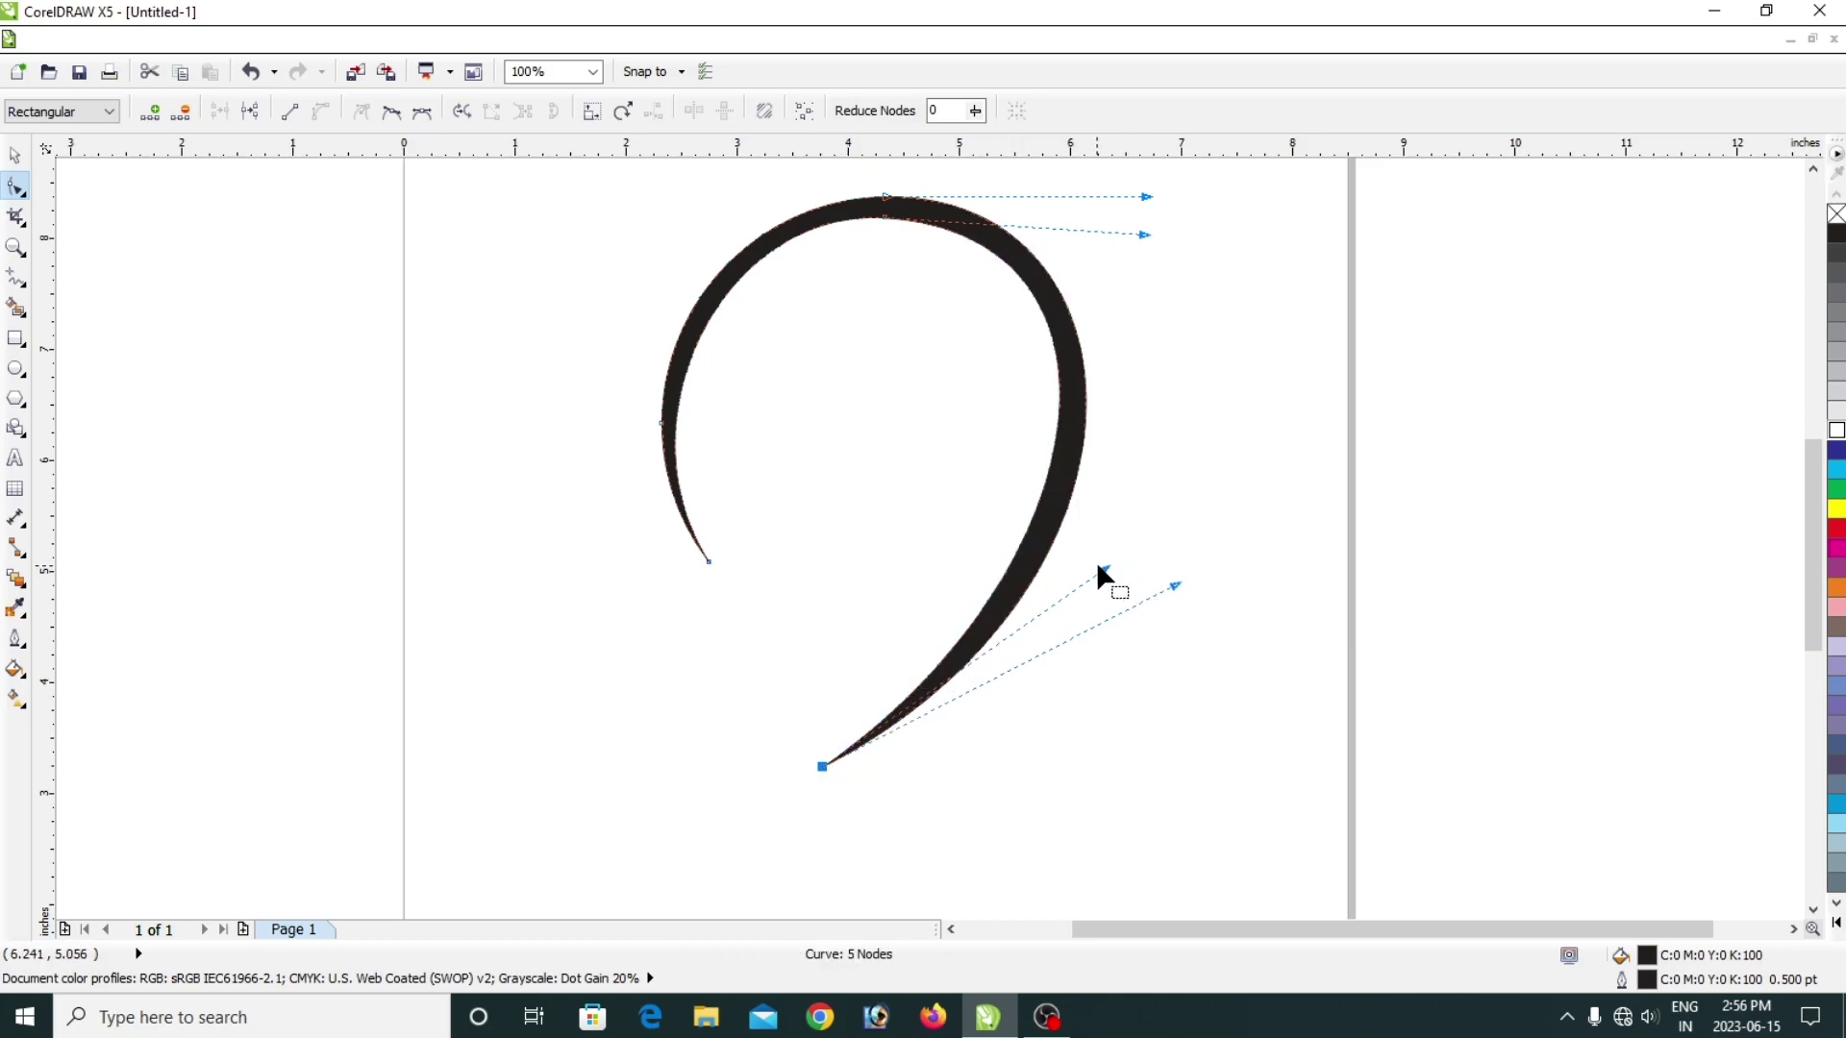
drag(1096, 575, 1228, 583)
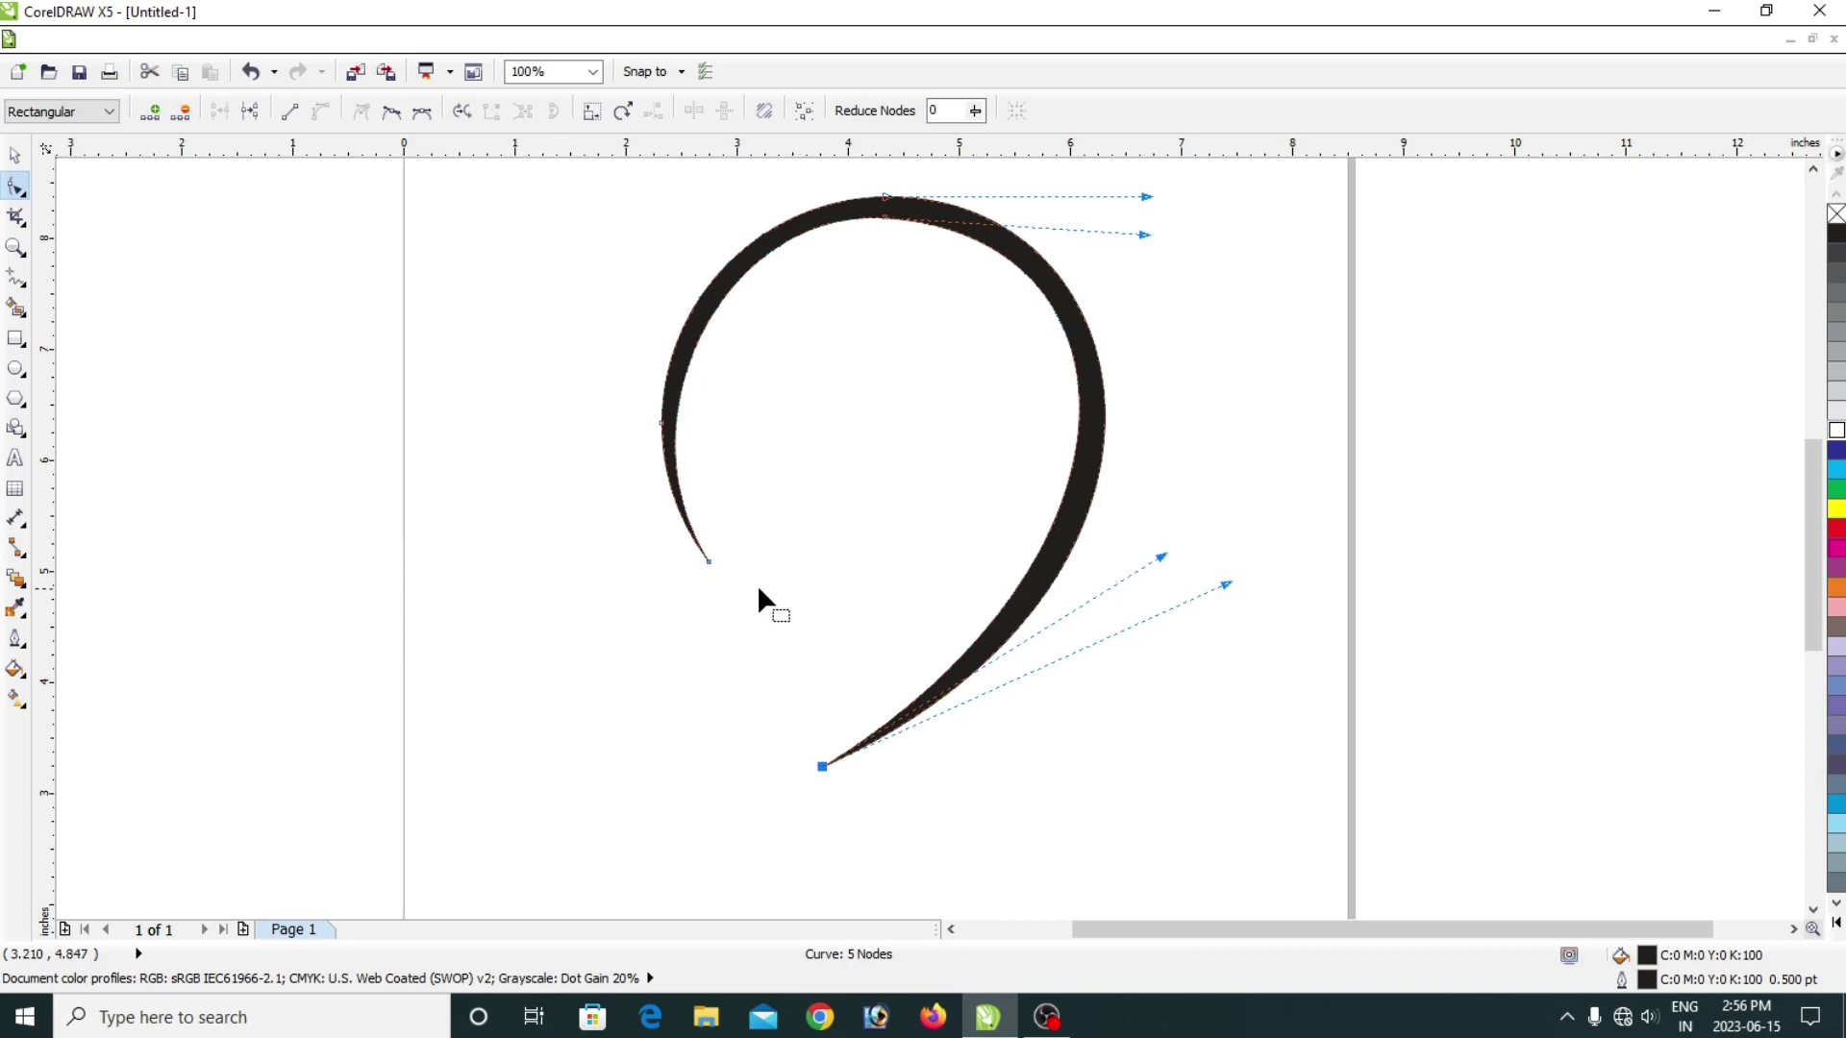
Move the crescent's left tip slightly inward and delete the outer left node to smooth the left side.
drag(709, 561, 739, 551)
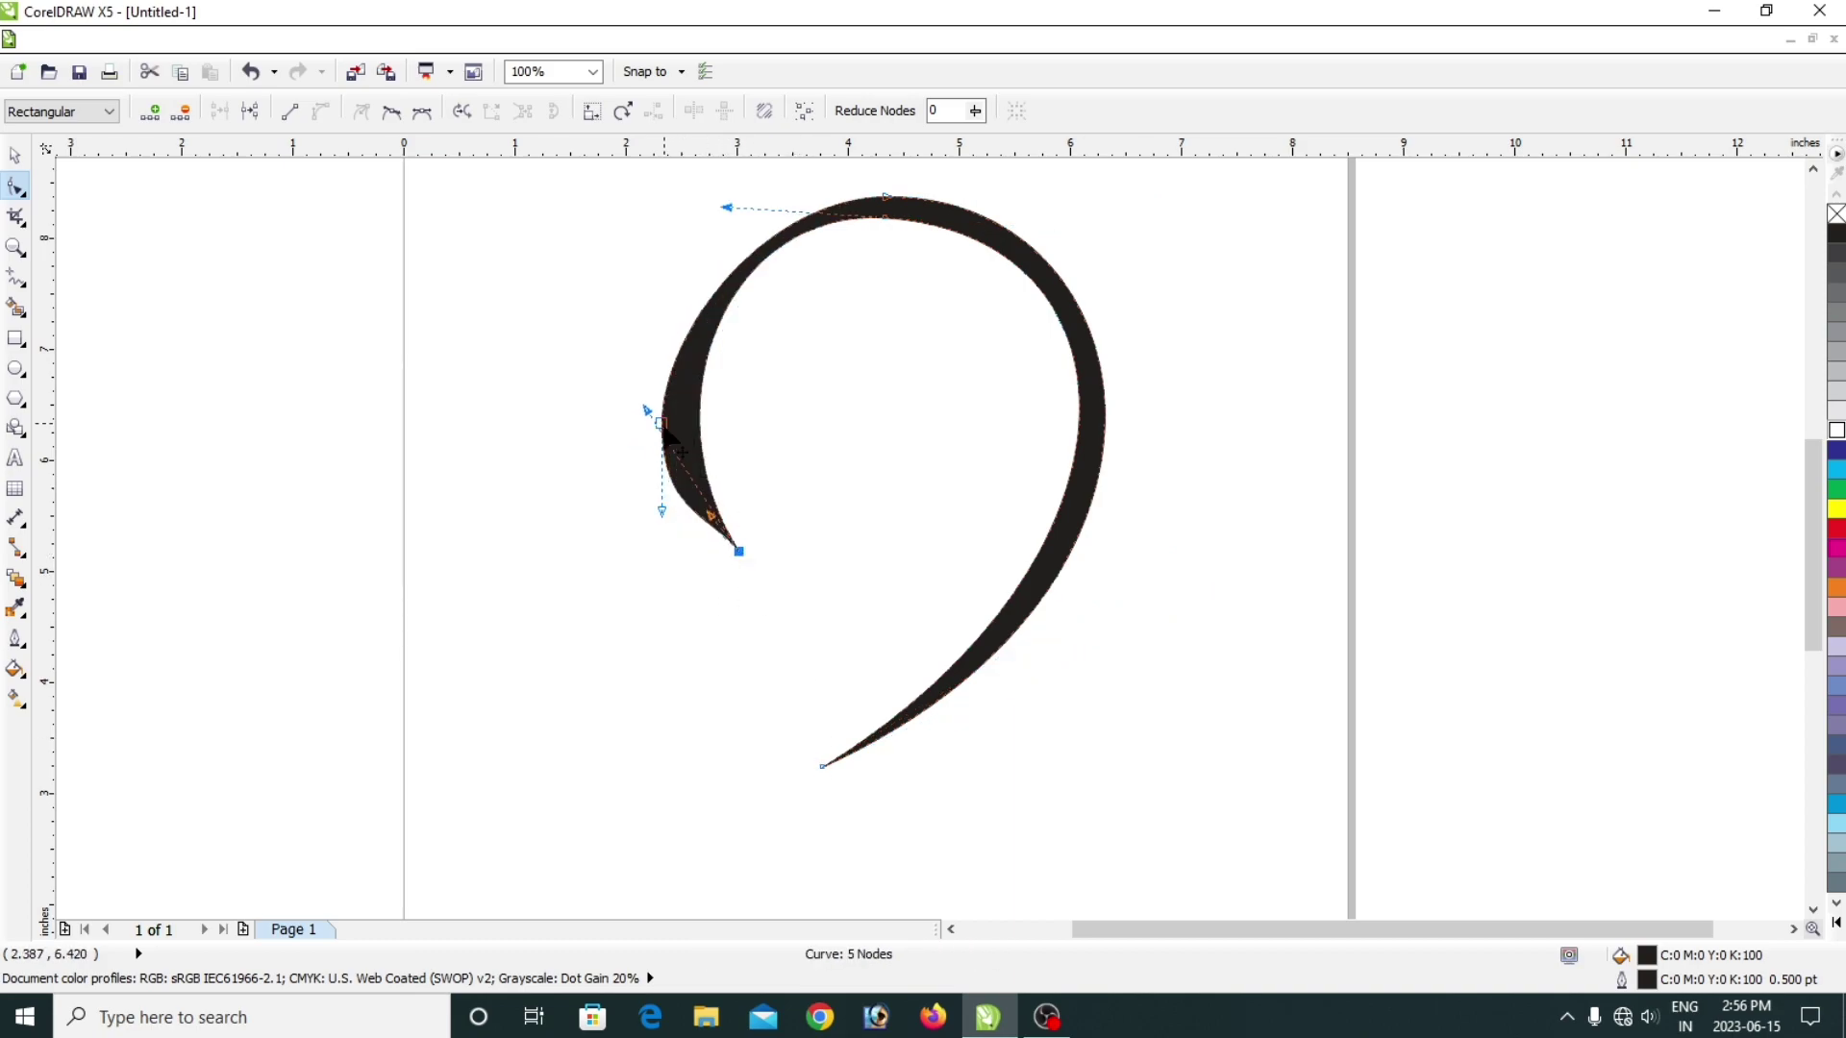
click(661, 425)
key(Delete)
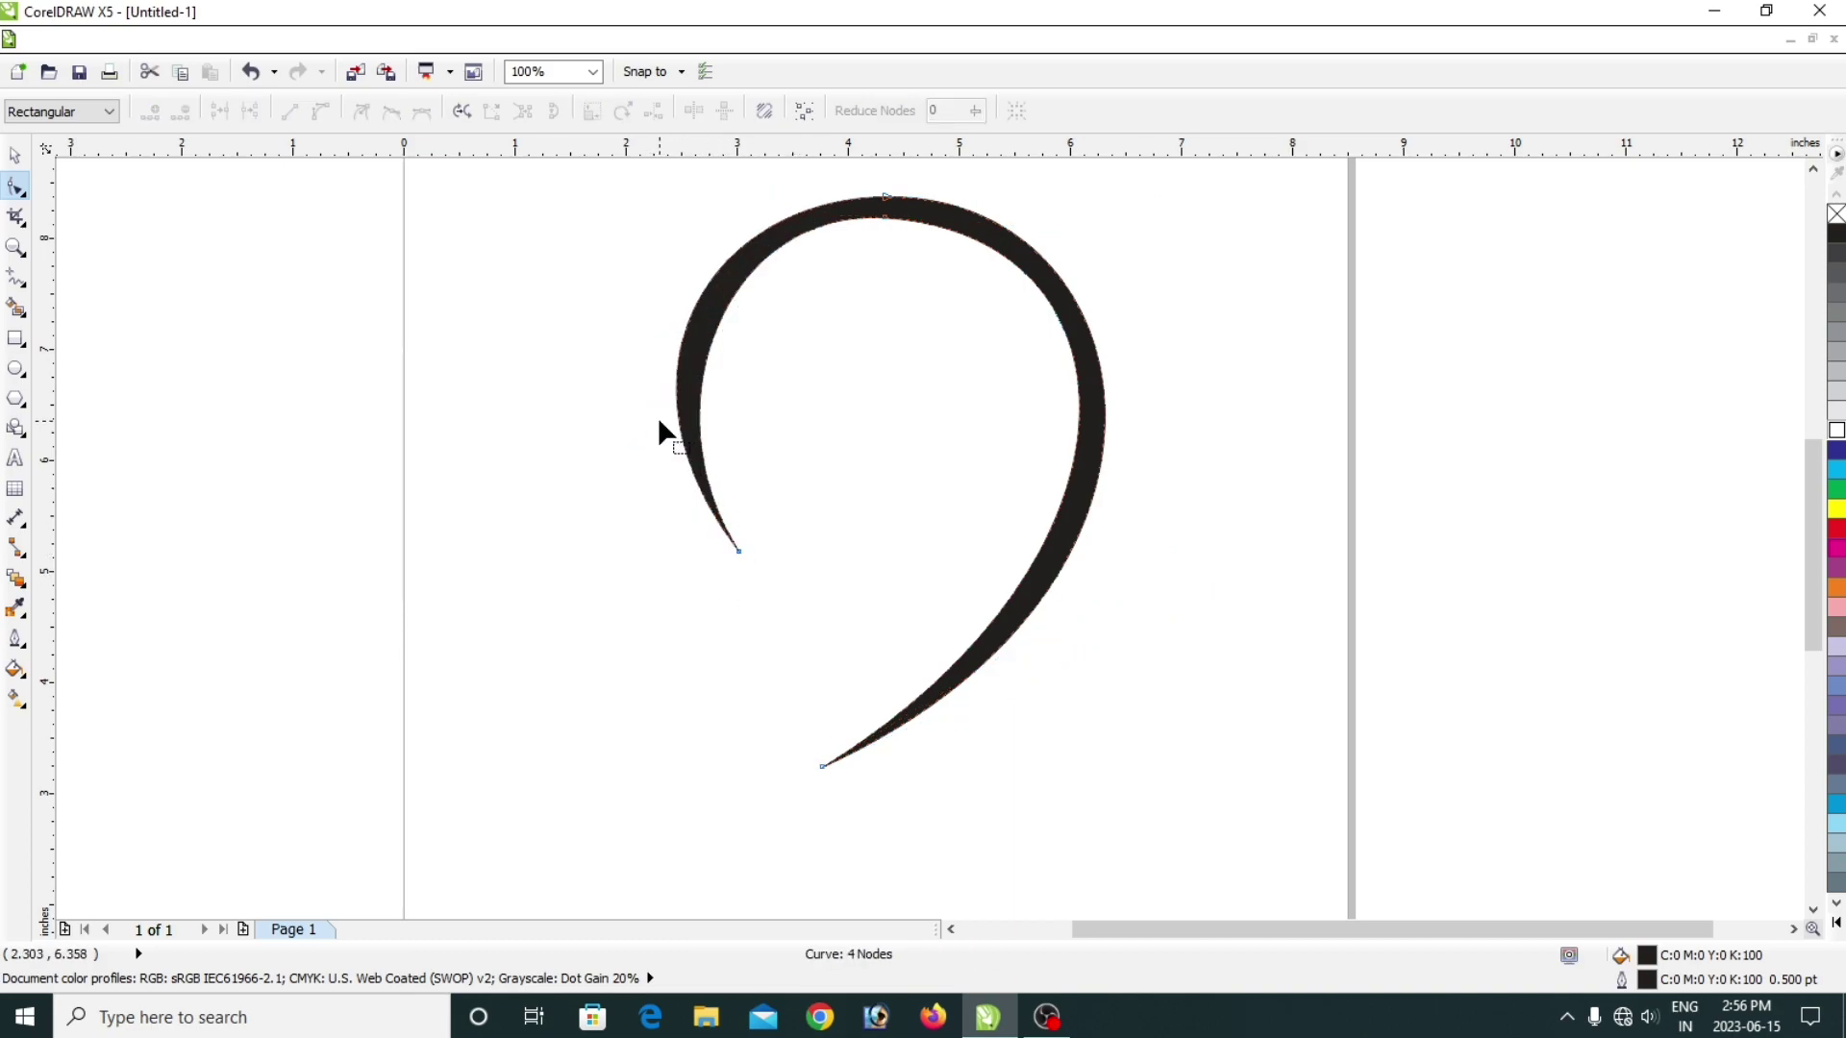
Pull the left tip's curve handles outward and shift the tip down and right to curl the left tail inward.
mouse_move(741, 545)
mouse_down()
mouse_move(615, 417)
mouse_move(614, 389)
mouse_move(587, 413)
mouse_up()
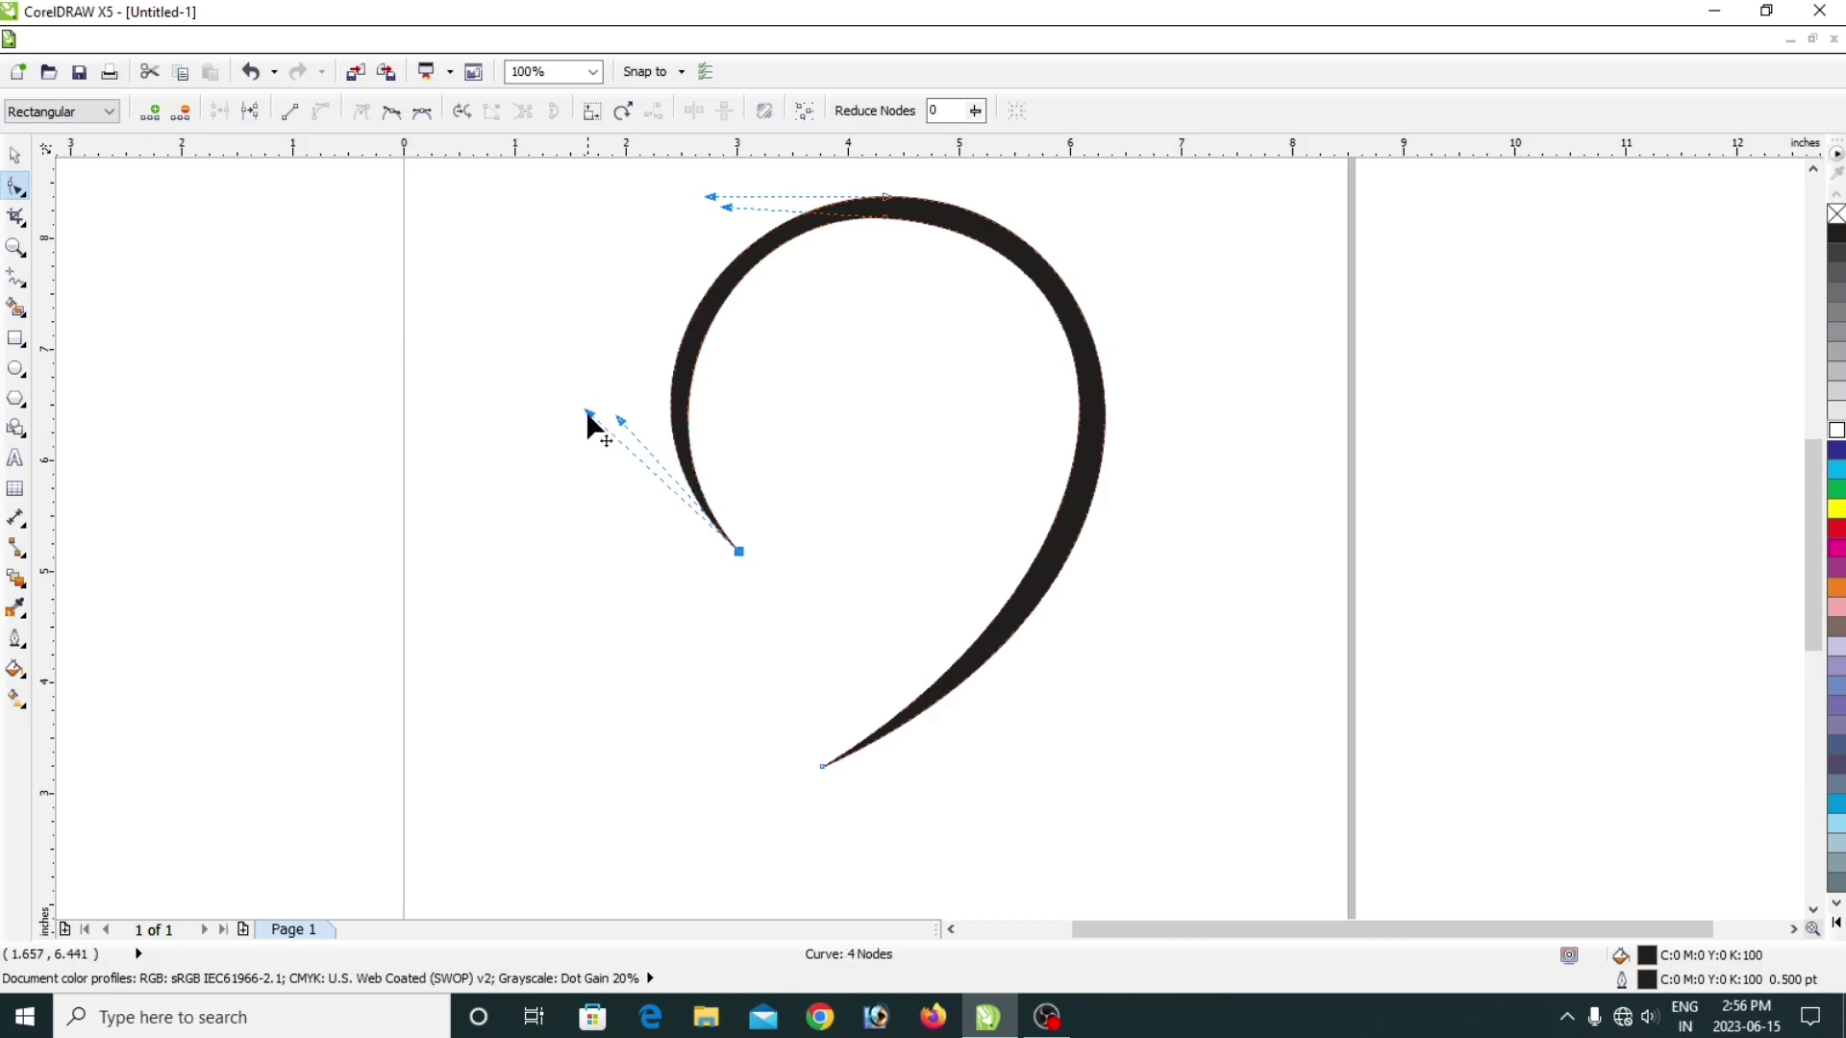
drag(738, 550, 780, 573)
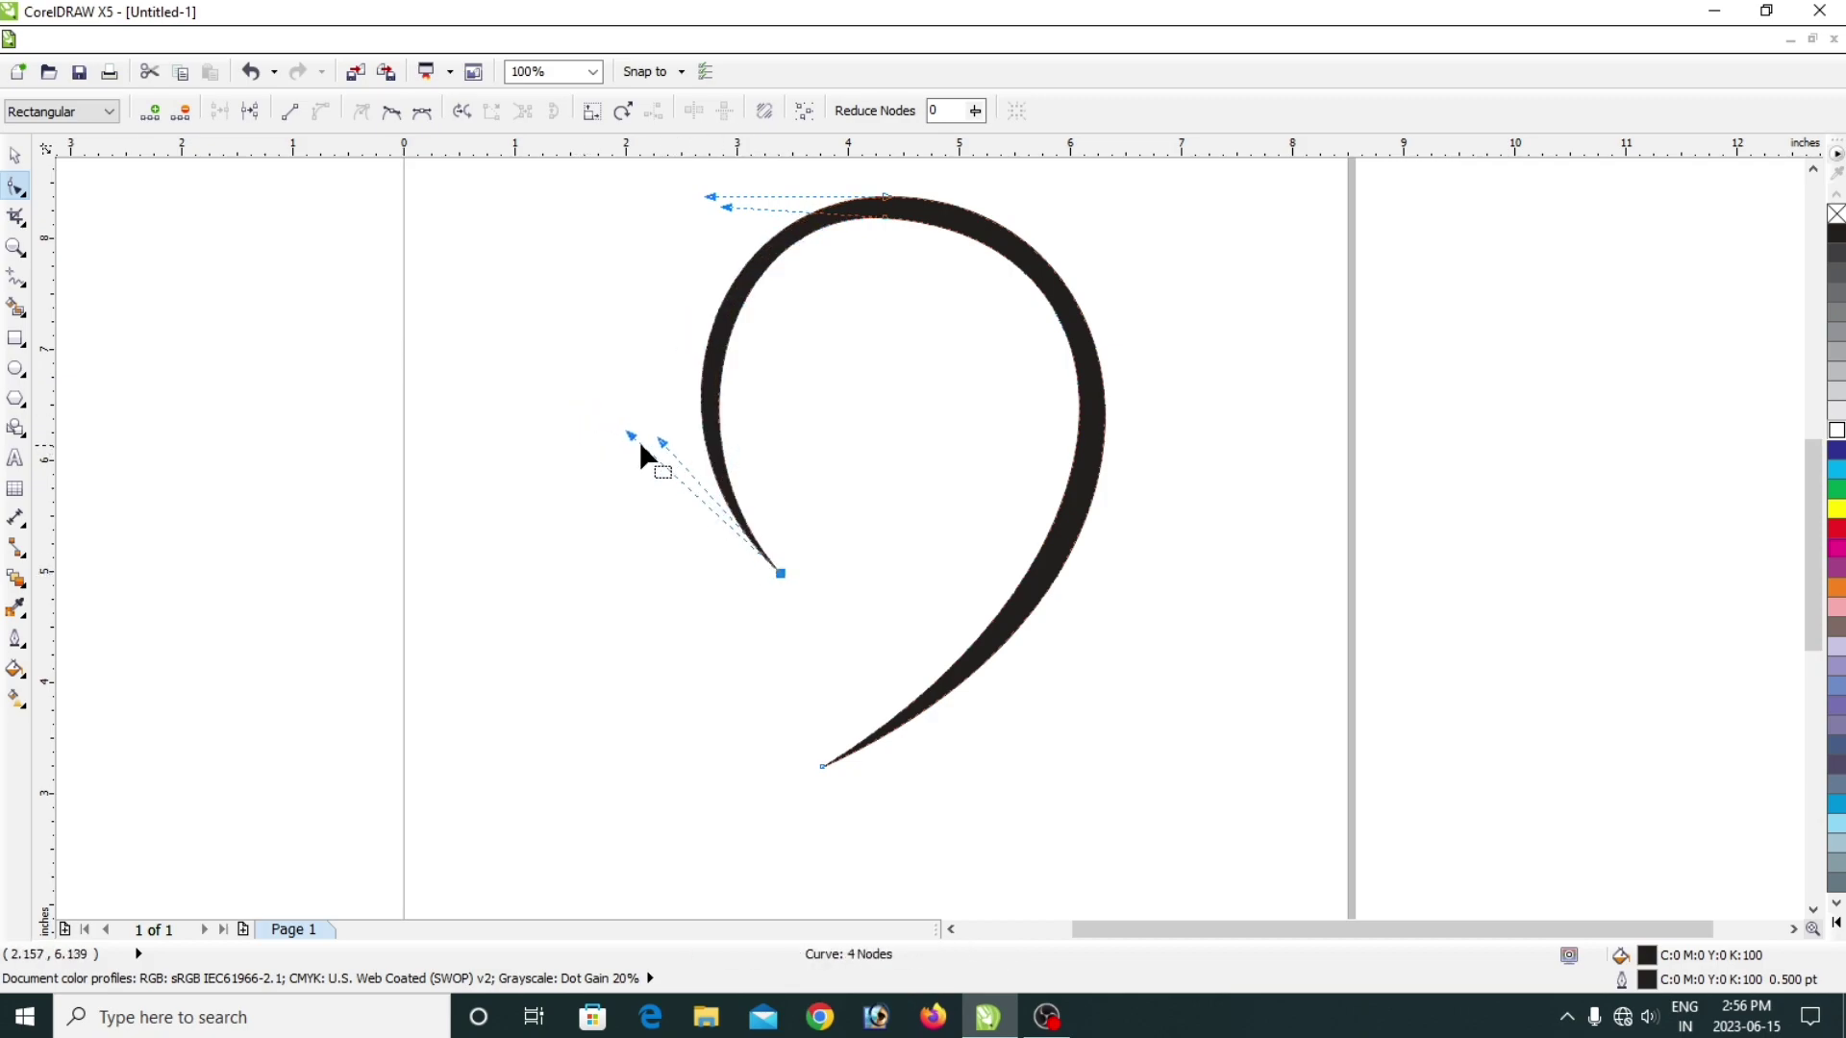
mouse_move(638, 442)
mouse_down()
mouse_move(602, 444)
mouse_move(585, 471)
mouse_move(629, 444)
mouse_up()
click(776, 643)
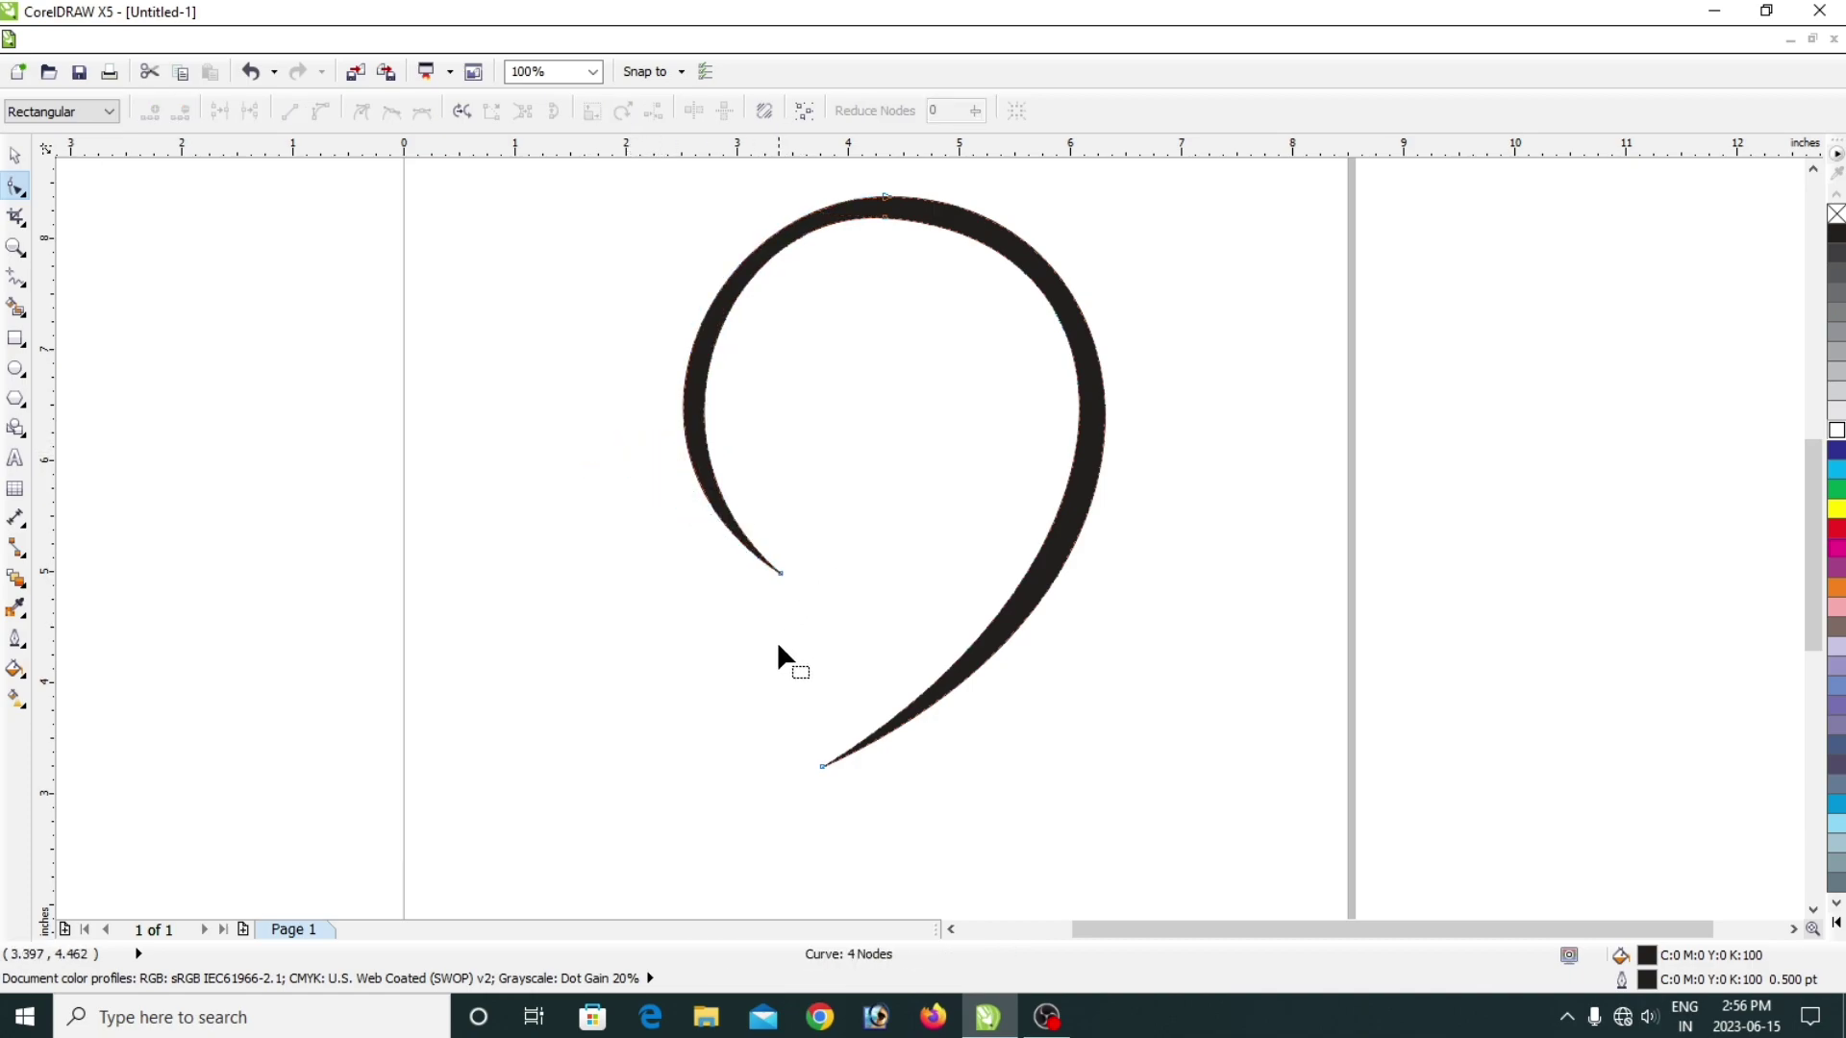
Try deleting the crescent's inner top node, and undo the deletion.
click(884, 218)
key(Delete)
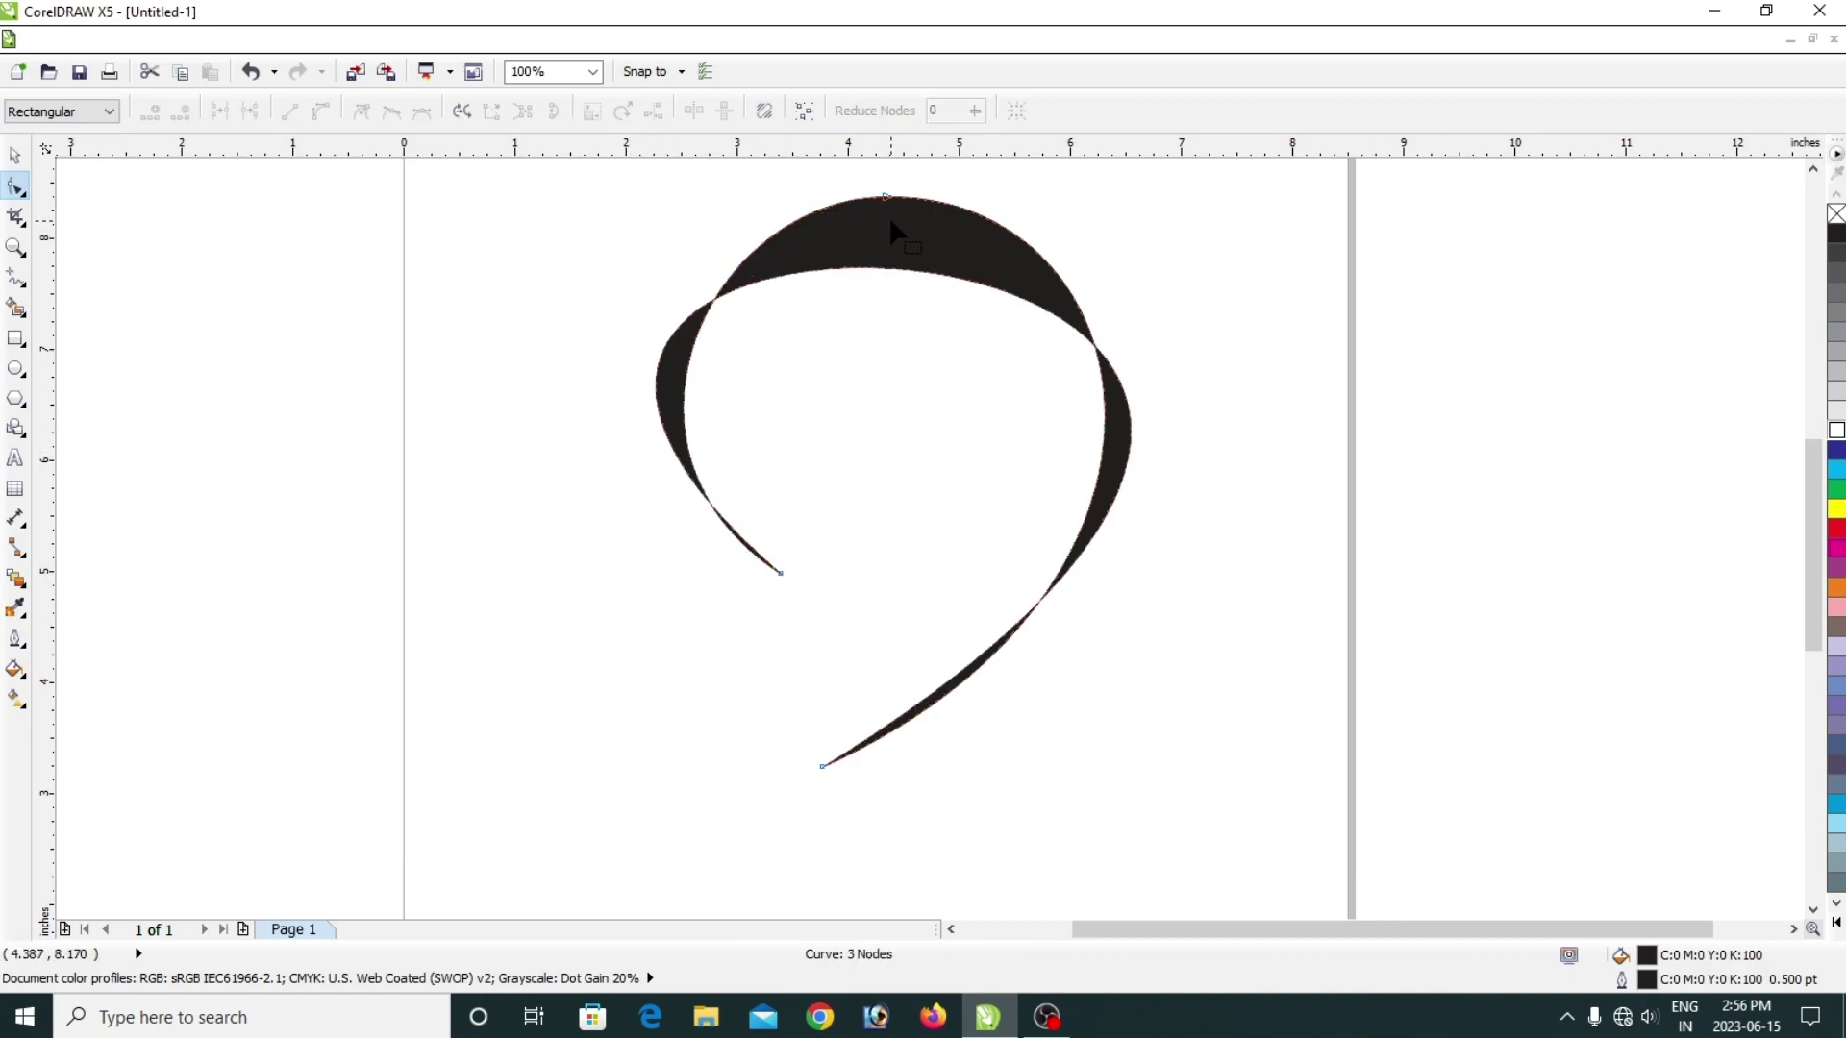
key(ctrl+z)
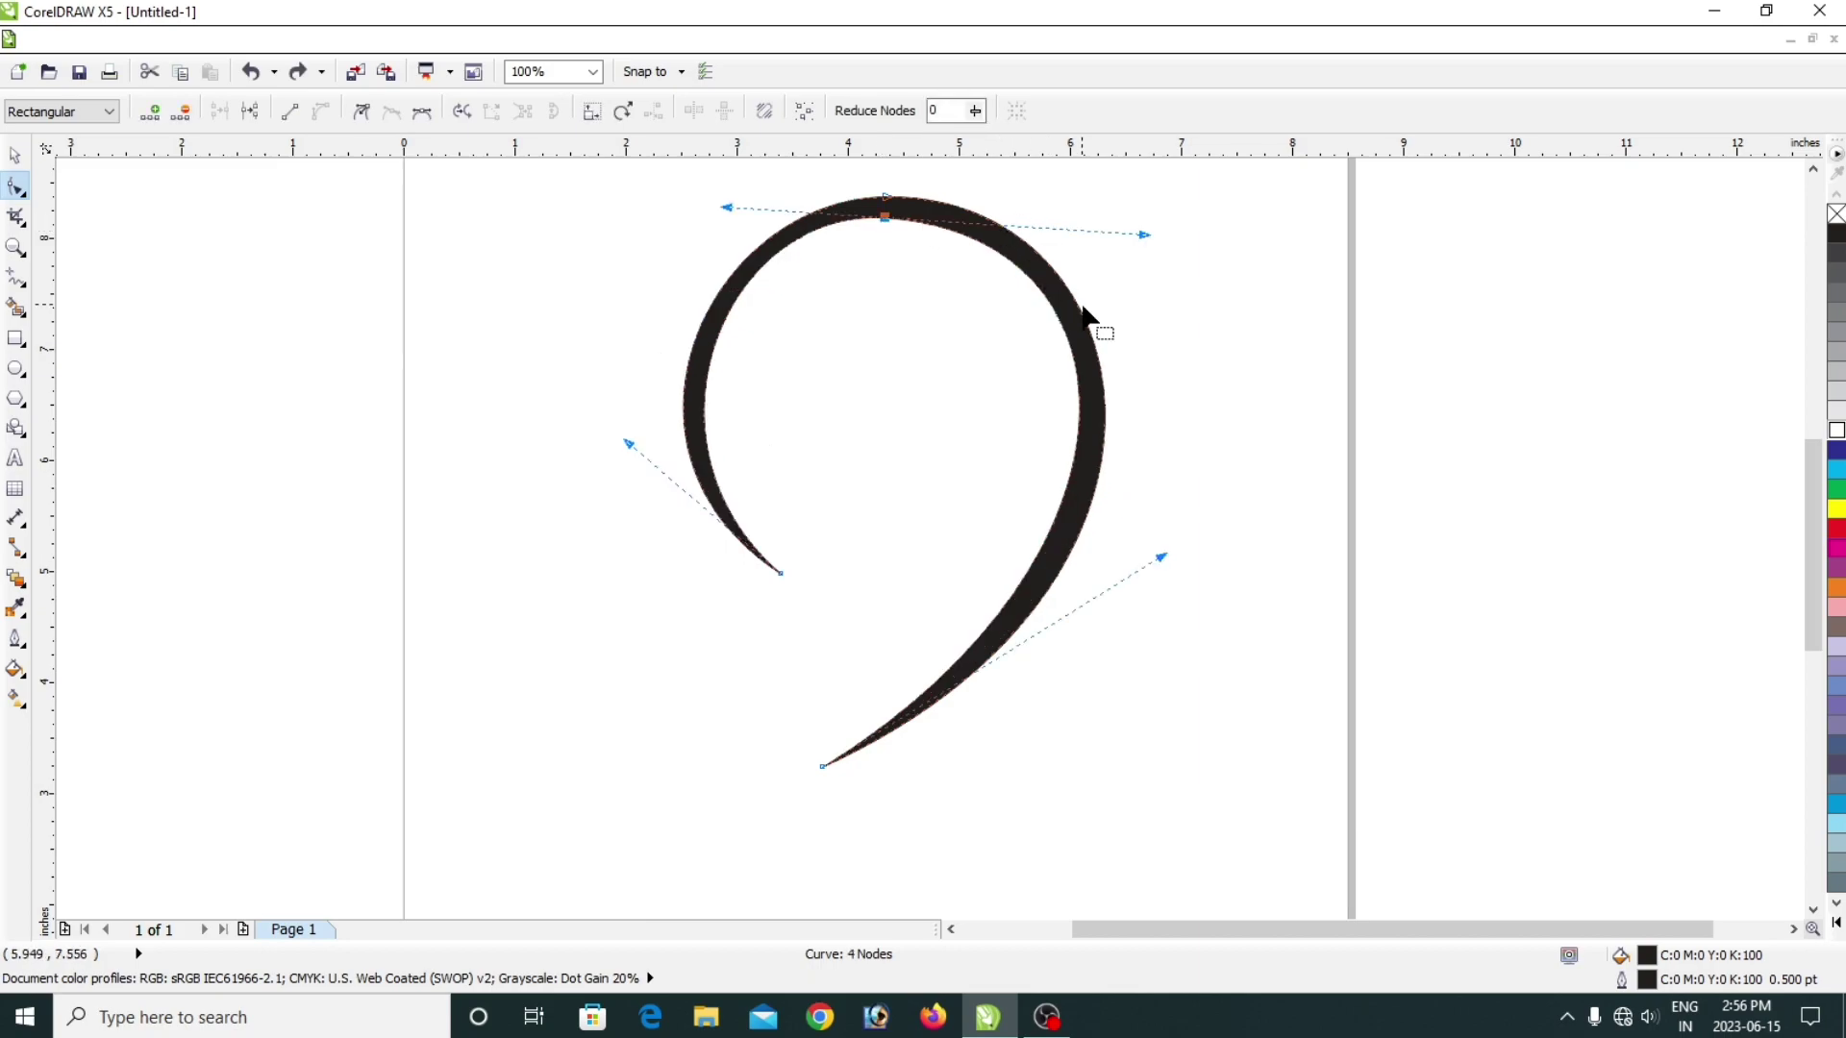
Raise the inner top node slightly and fine-tune the inner curve's handles at the top and both tips for an even taper.
drag(1161, 556, 1172, 575)
click(886, 217)
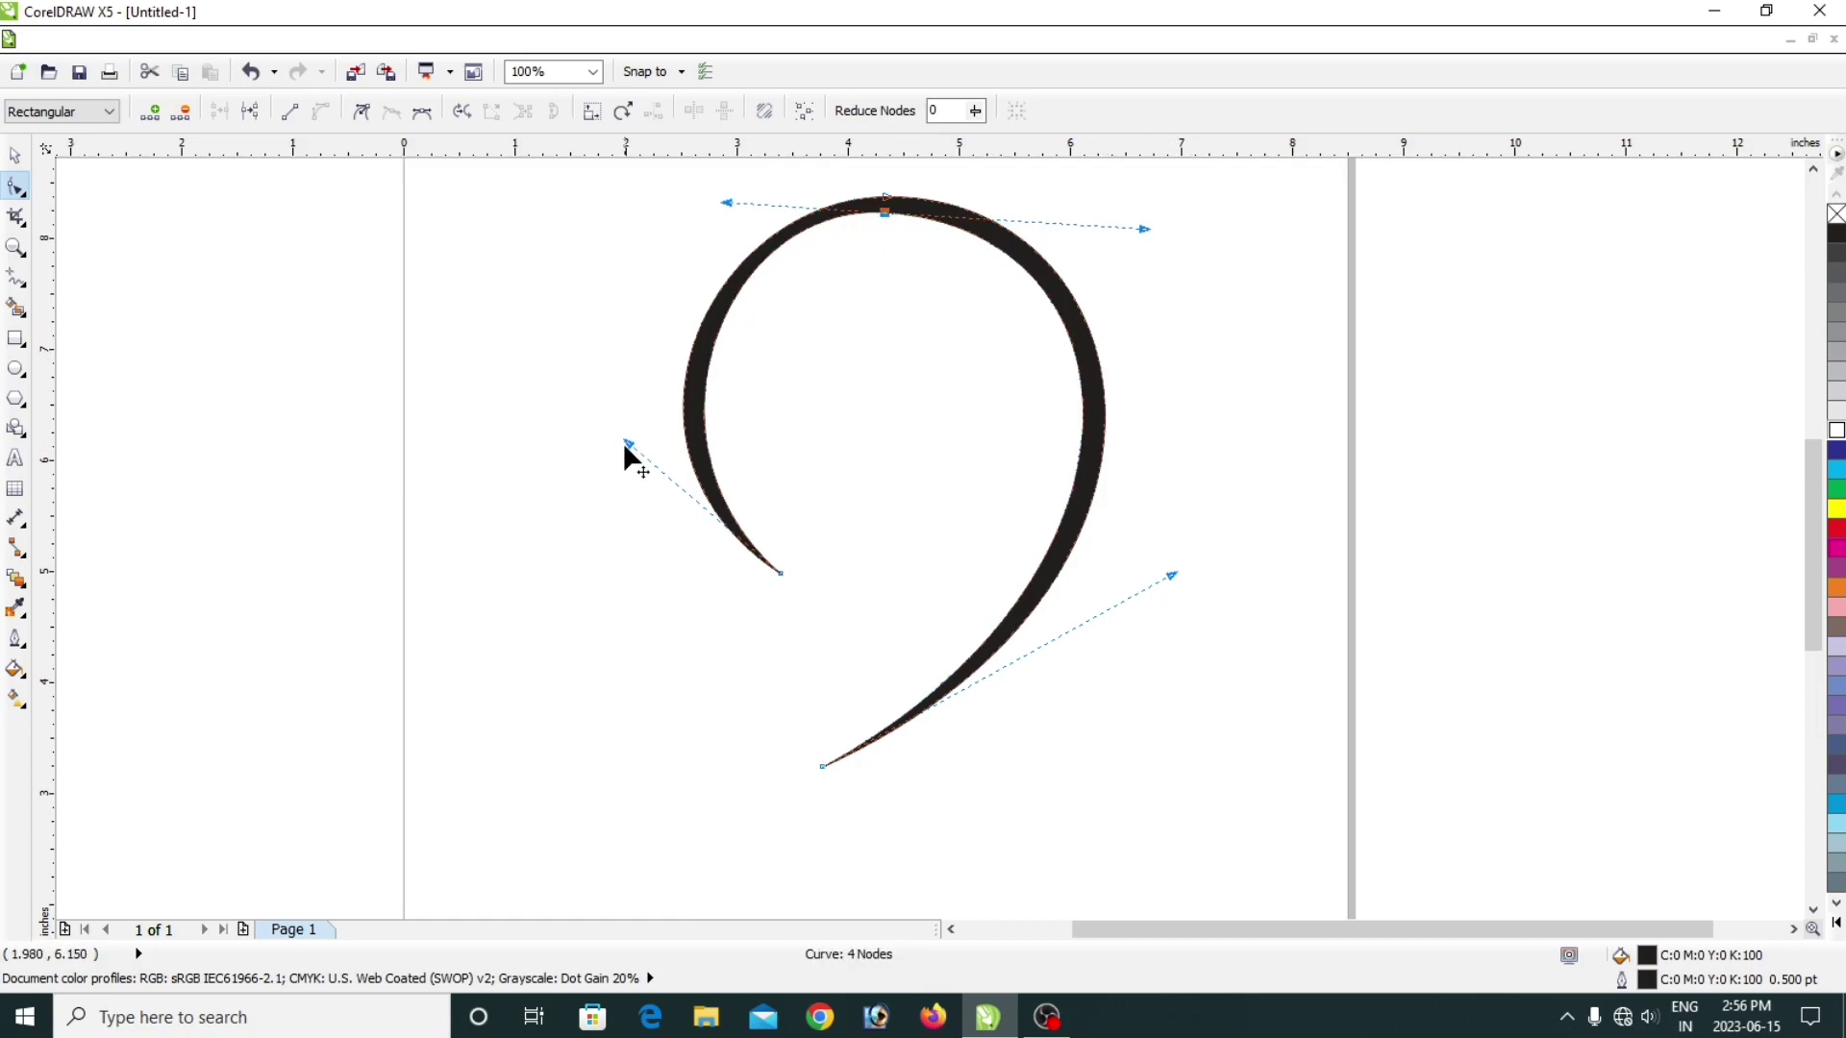
mouse_move(625, 444)
mouse_down()
mouse_move(626, 459)
mouse_move(619, 445)
mouse_up()
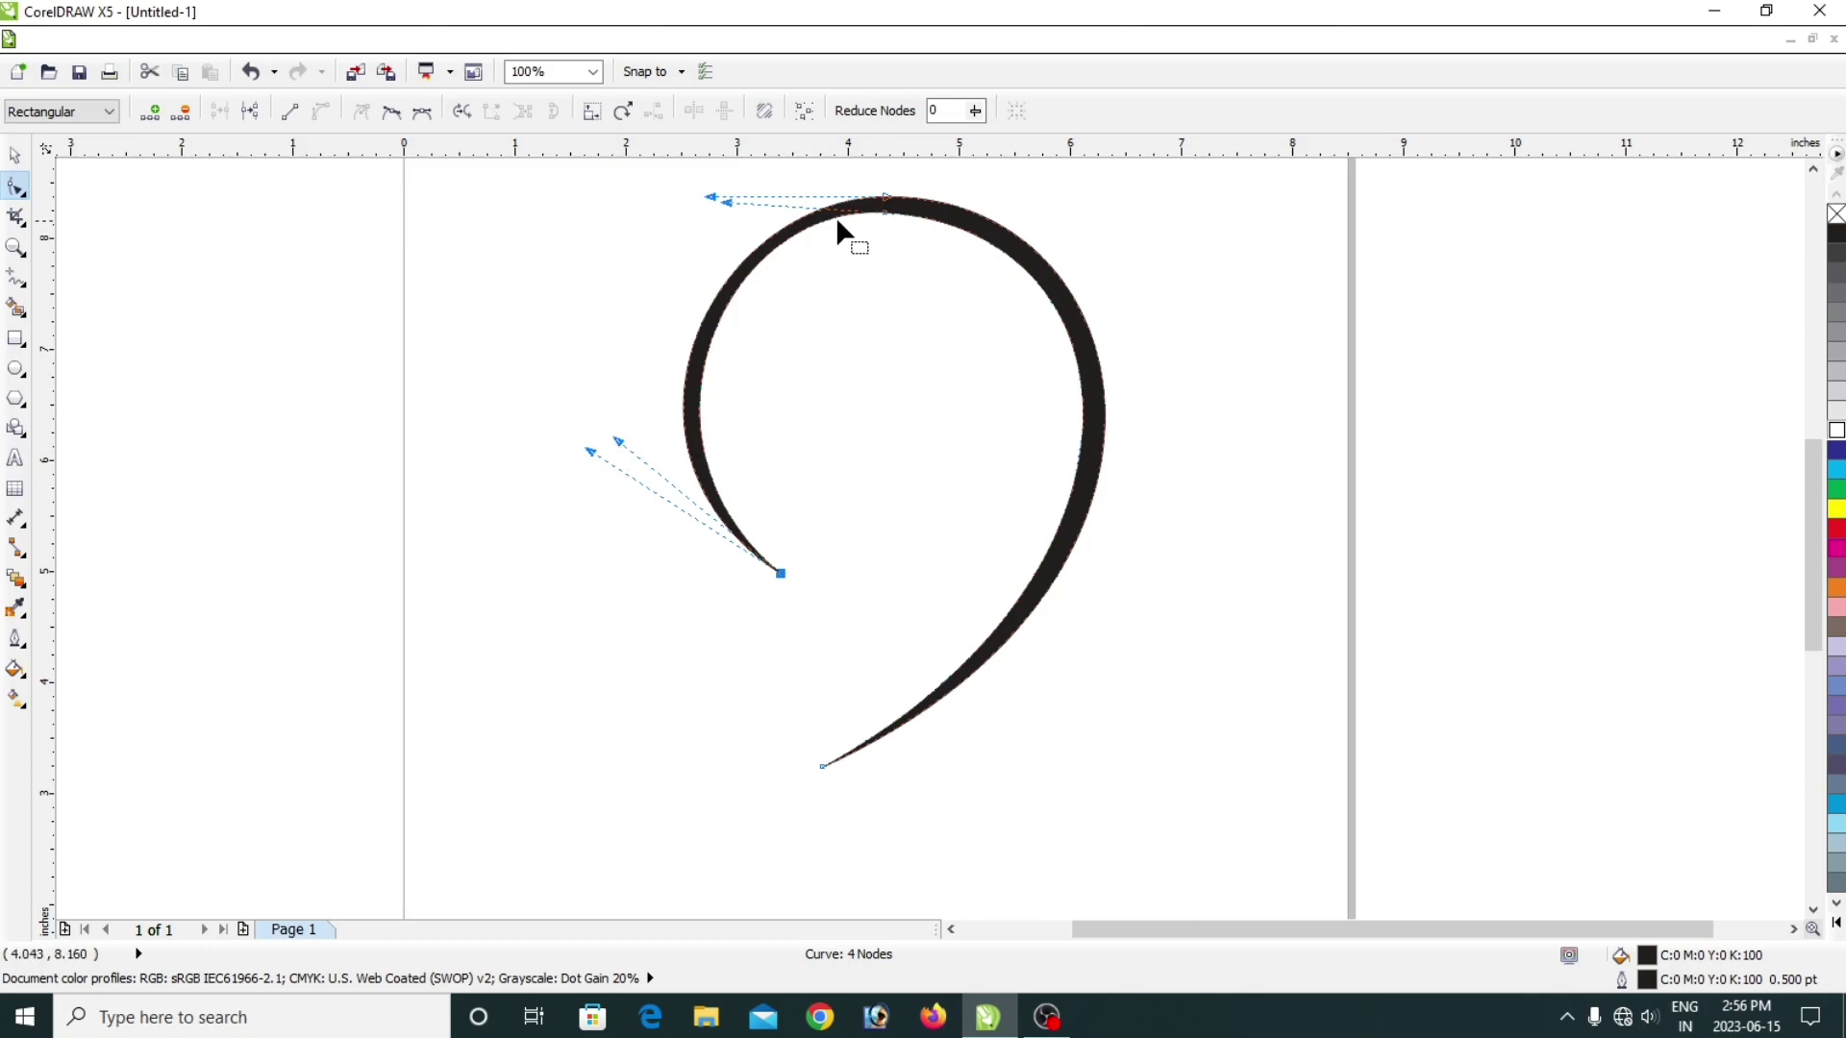
drag(727, 202, 734, 209)
click(969, 317)
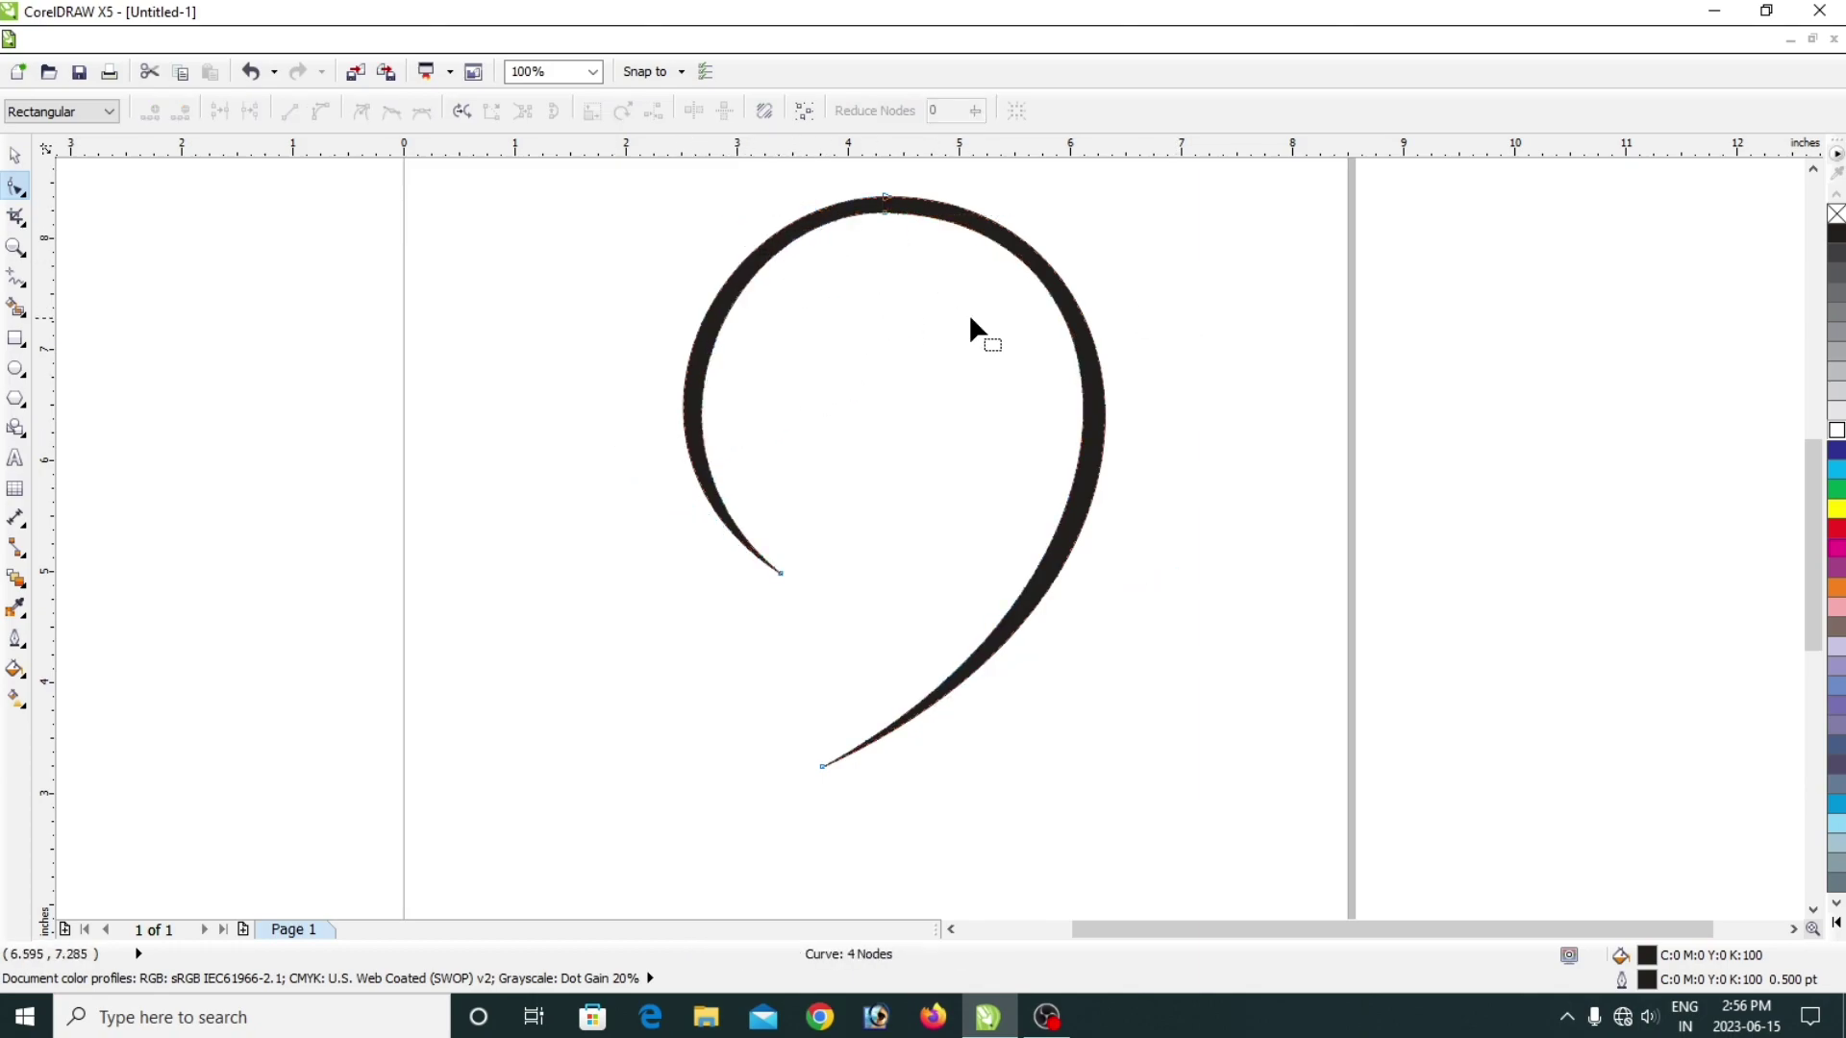
Fine-tune both curve handles of the crescent's outer top node to balance the thickness of the upper left and right sides.
click(885, 199)
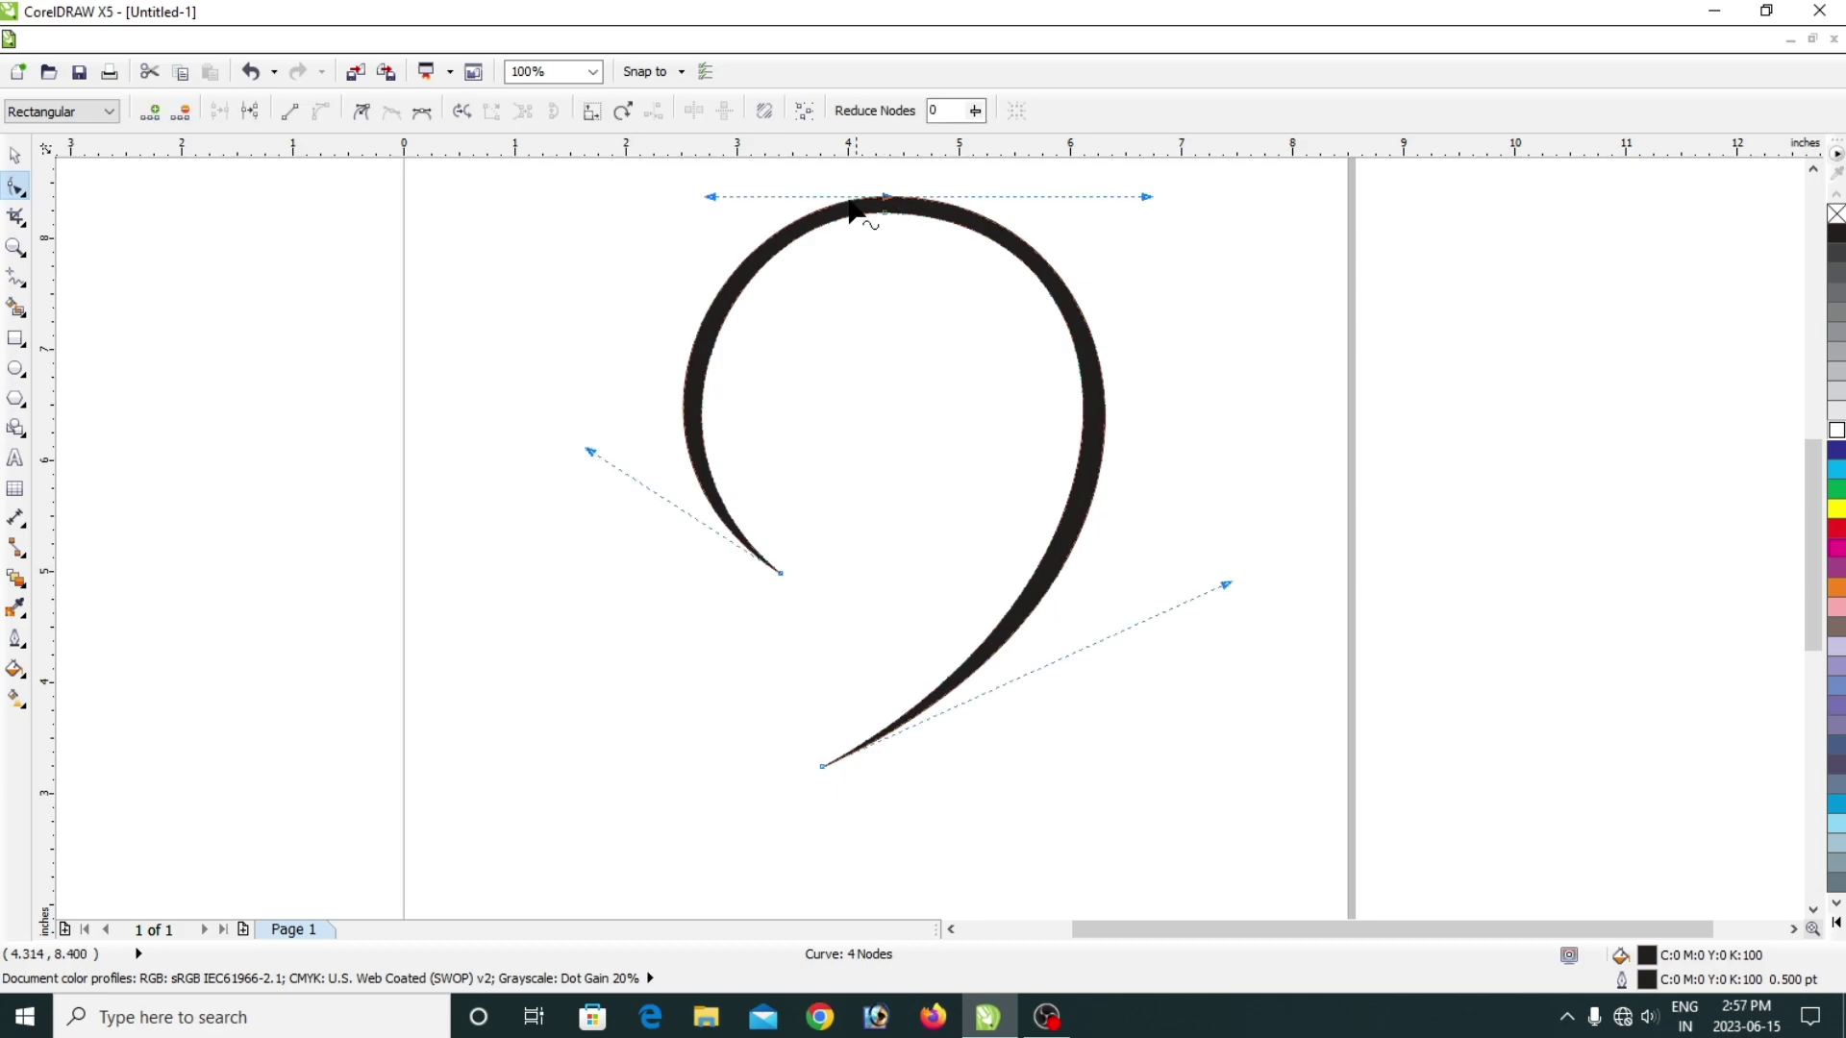
drag(713, 197, 708, 189)
click(1000, 306)
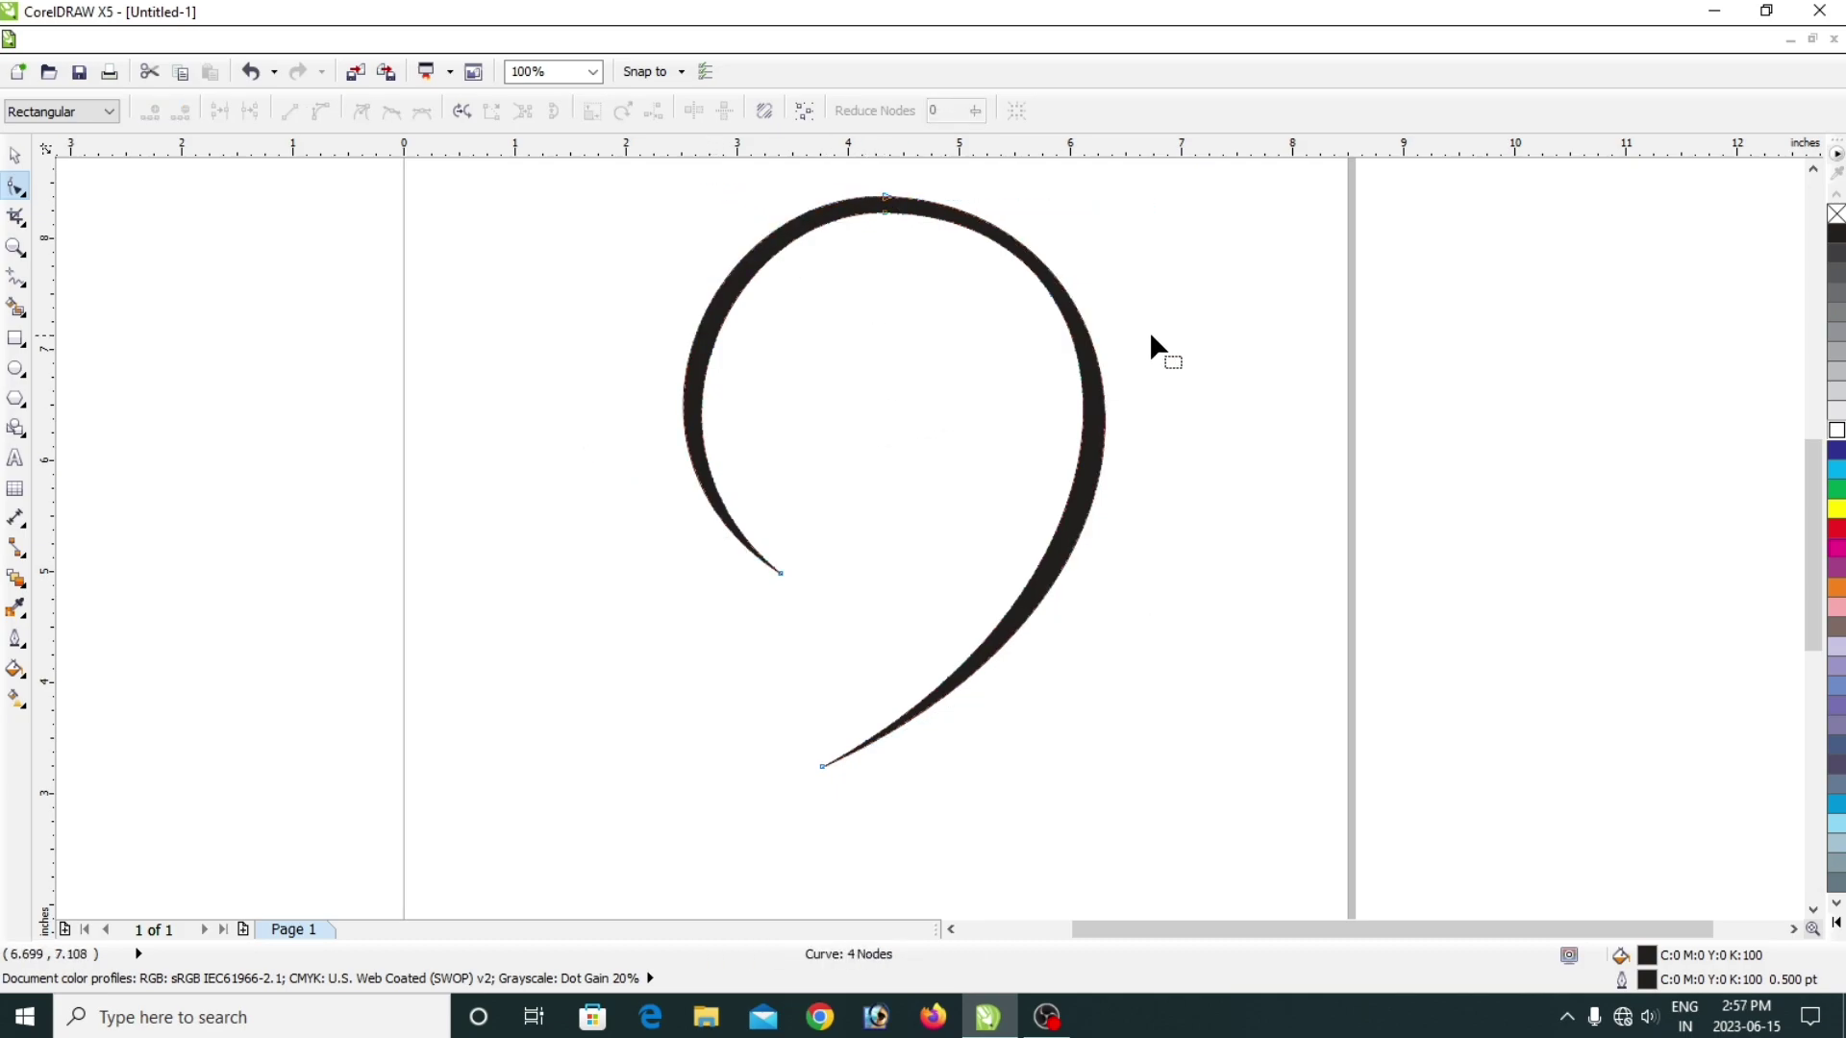
click(890, 199)
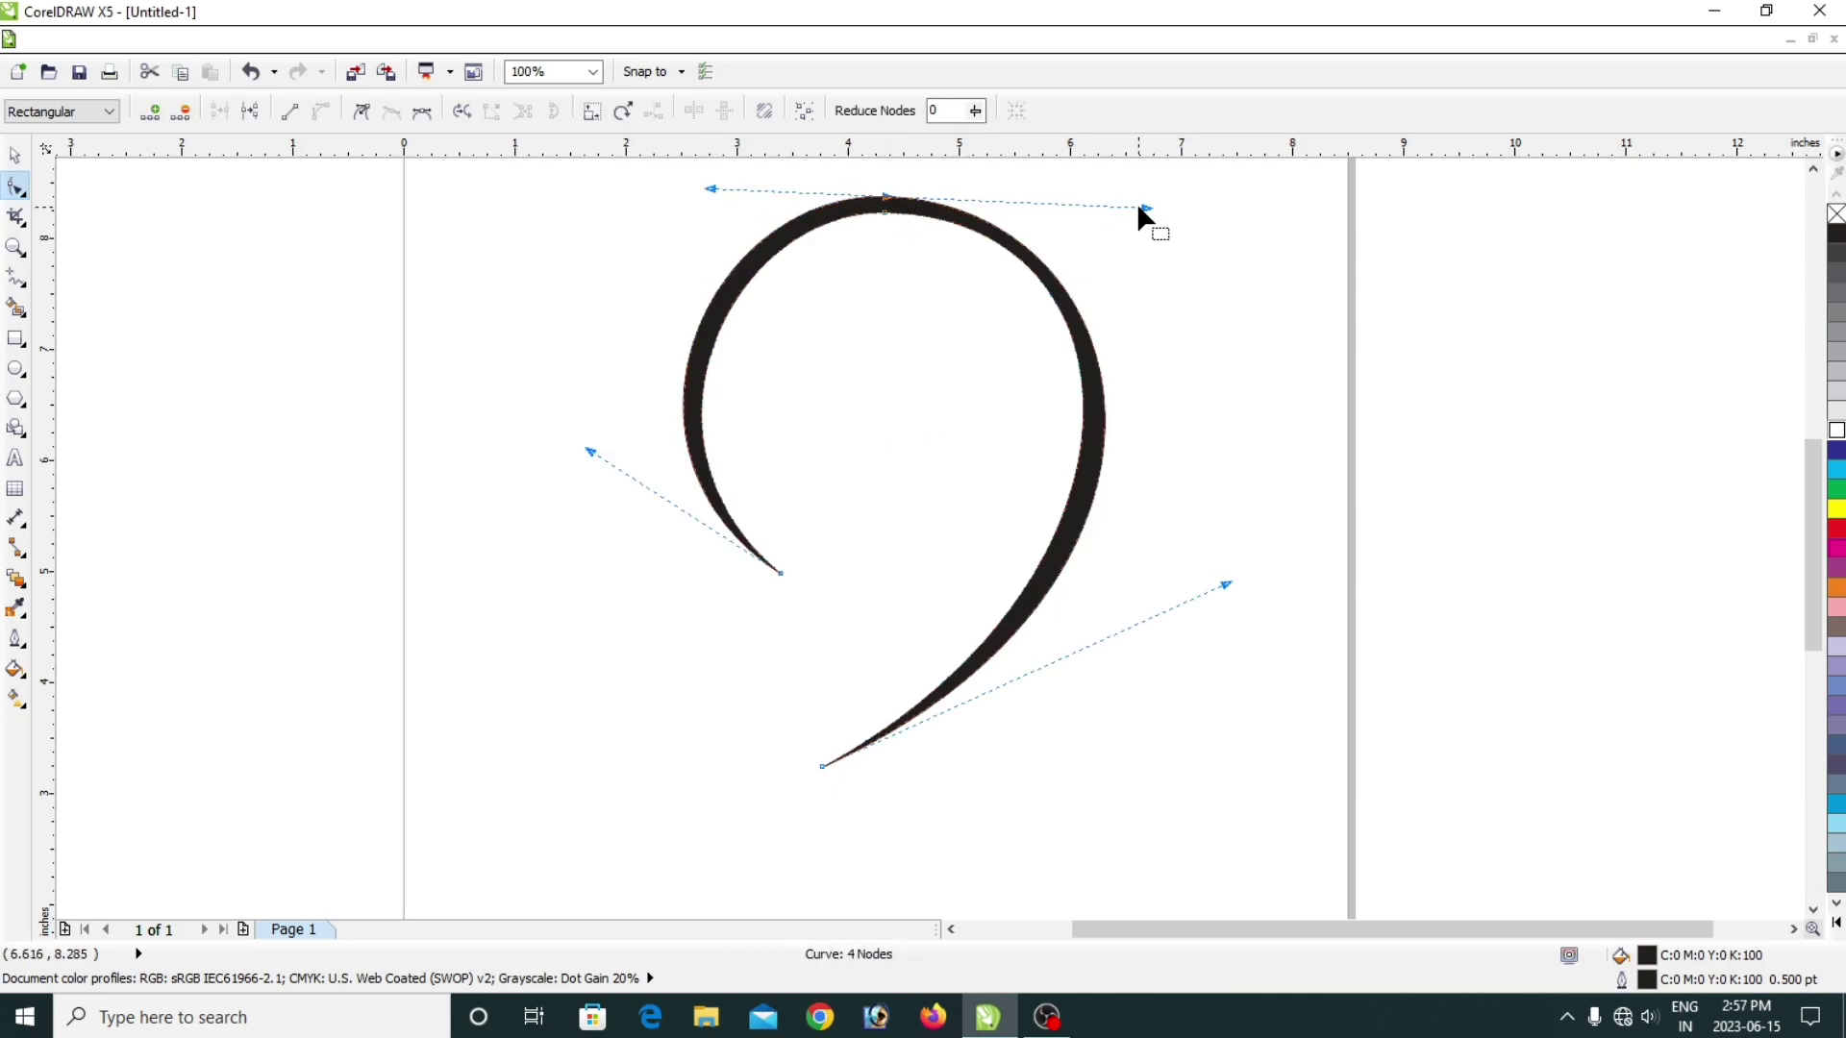
click(1138, 205)
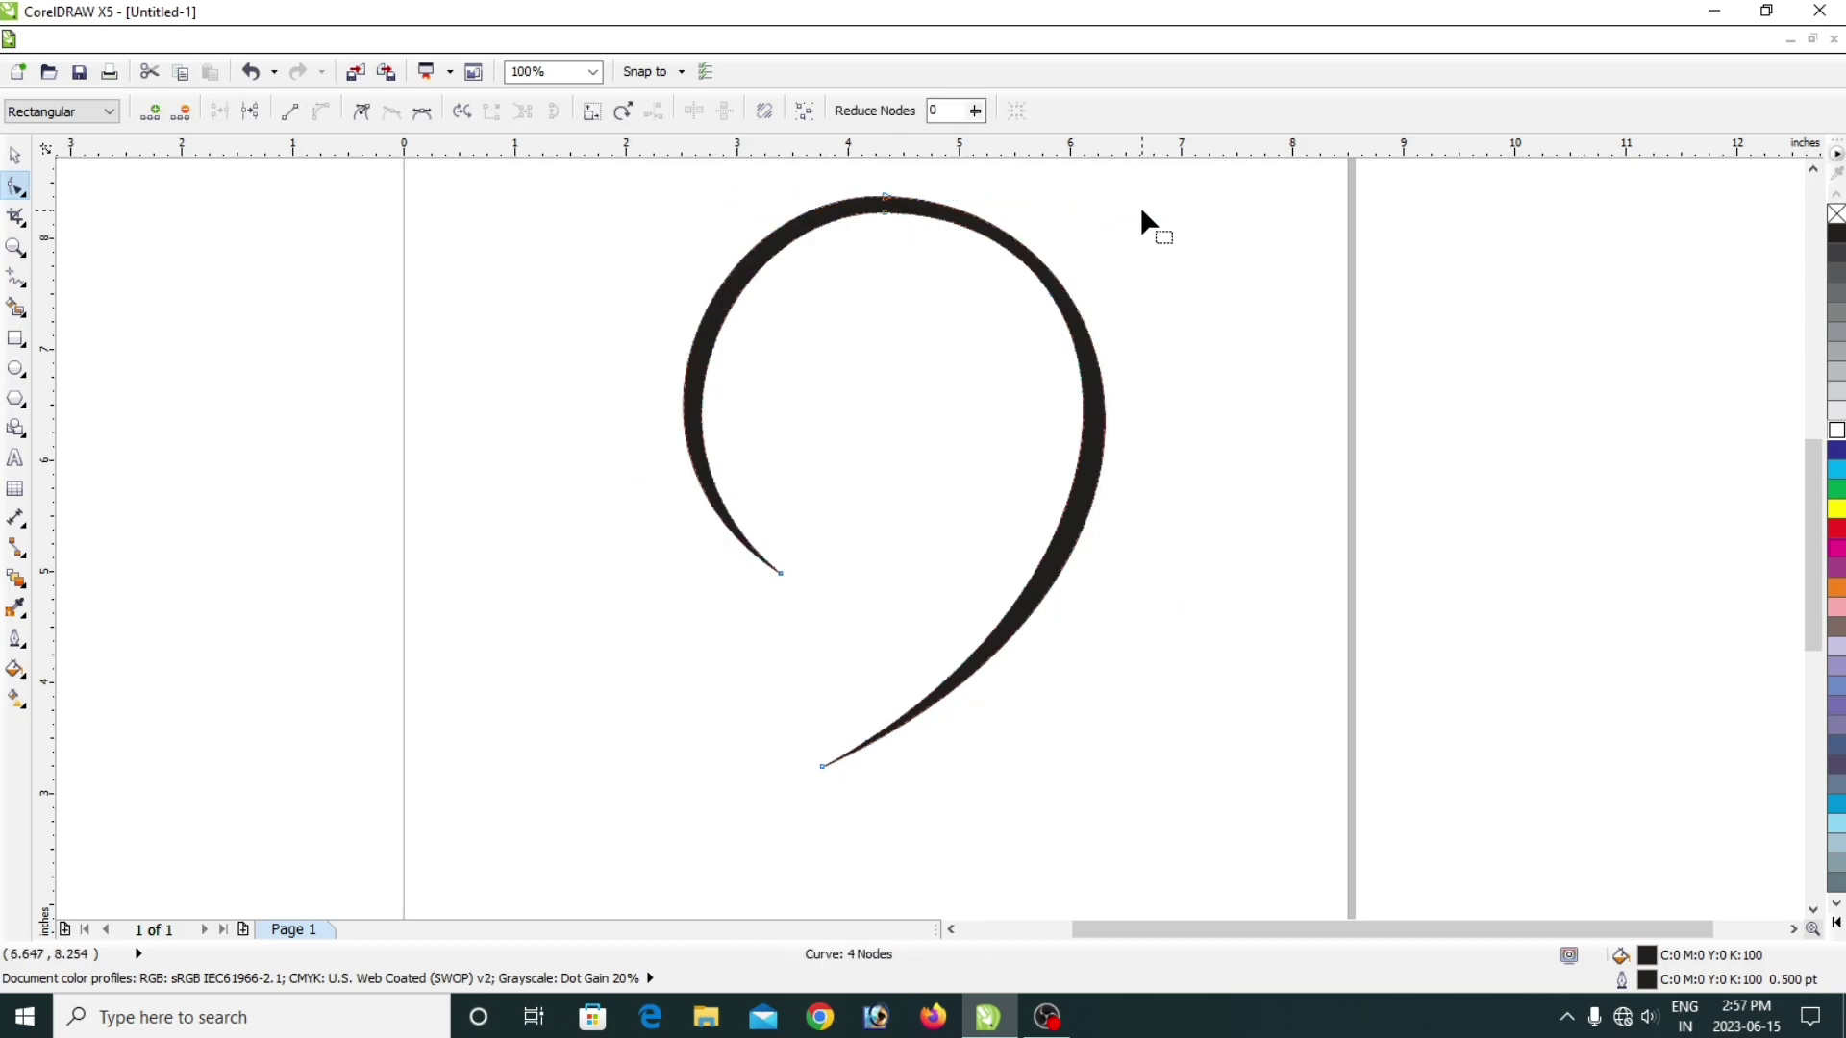
click(886, 198)
drag(1142, 206, 1139, 193)
click(1686, 527)
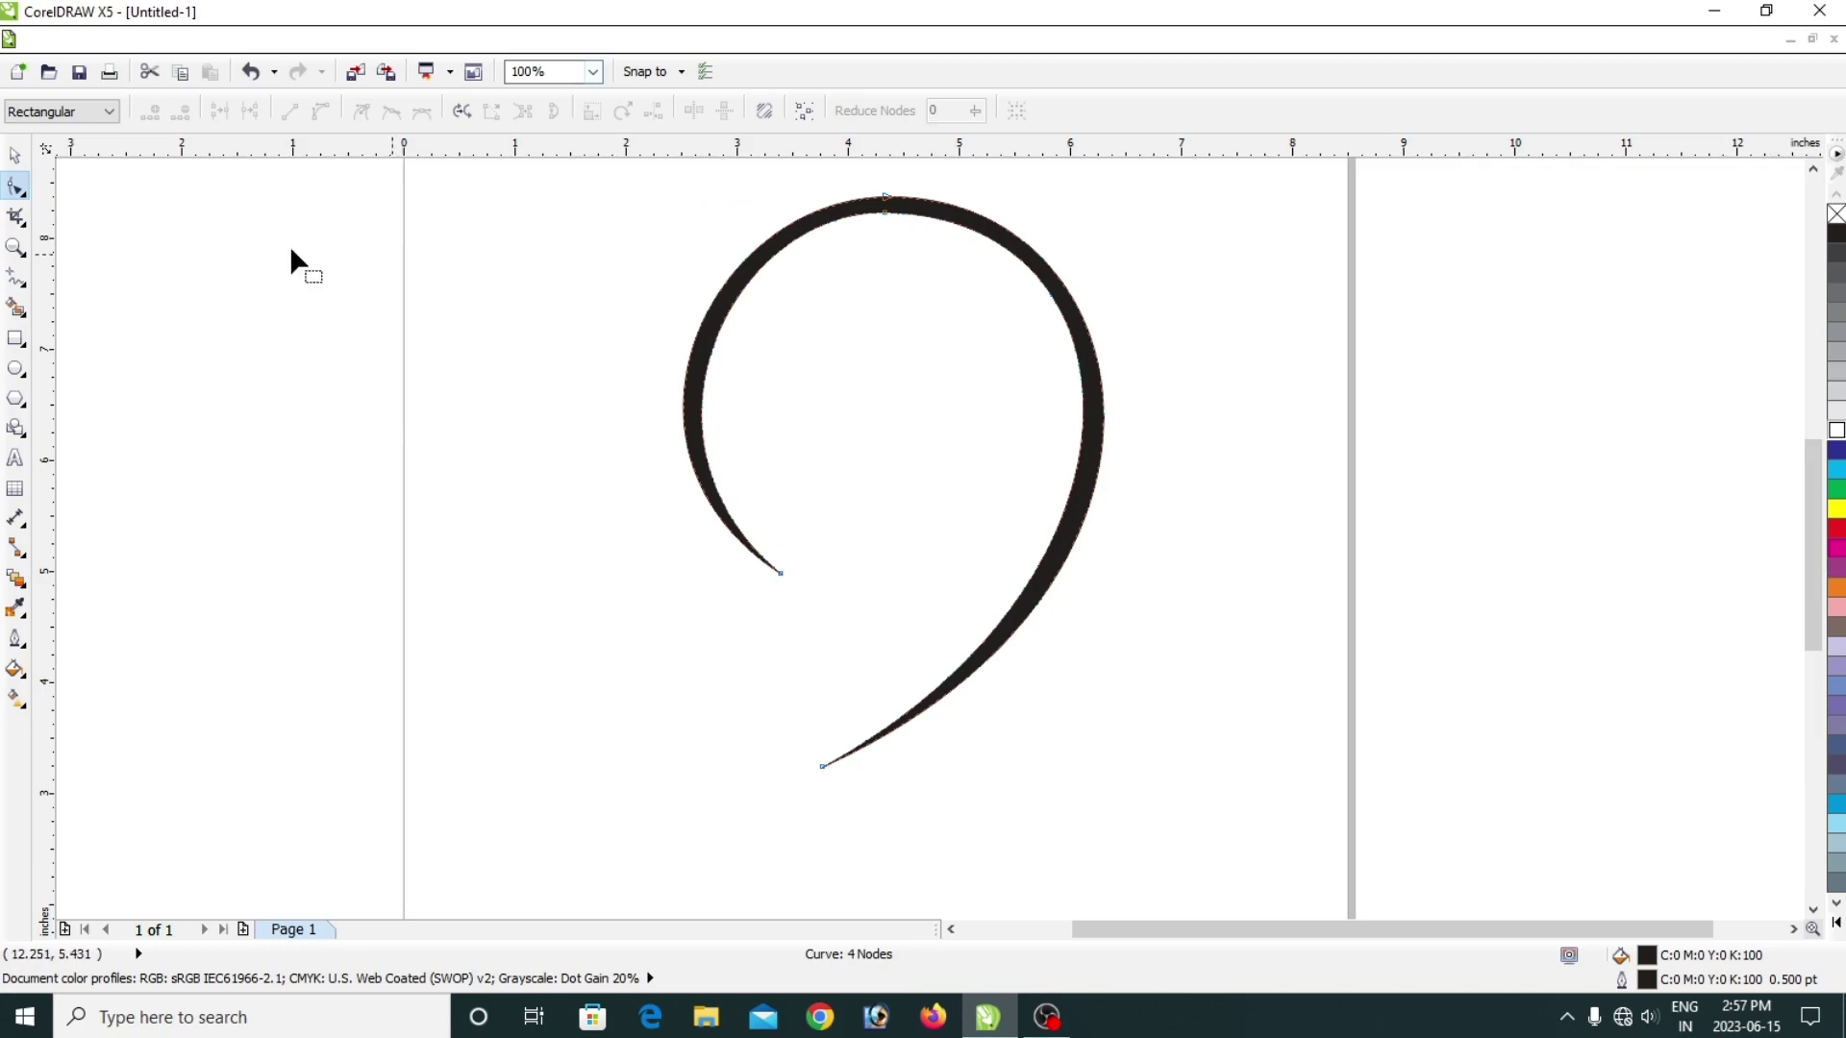
Move the whole crescent down and left so its center sits at about X 3.39, Y 4.85 inches.
click(14, 155)
click(452, 465)
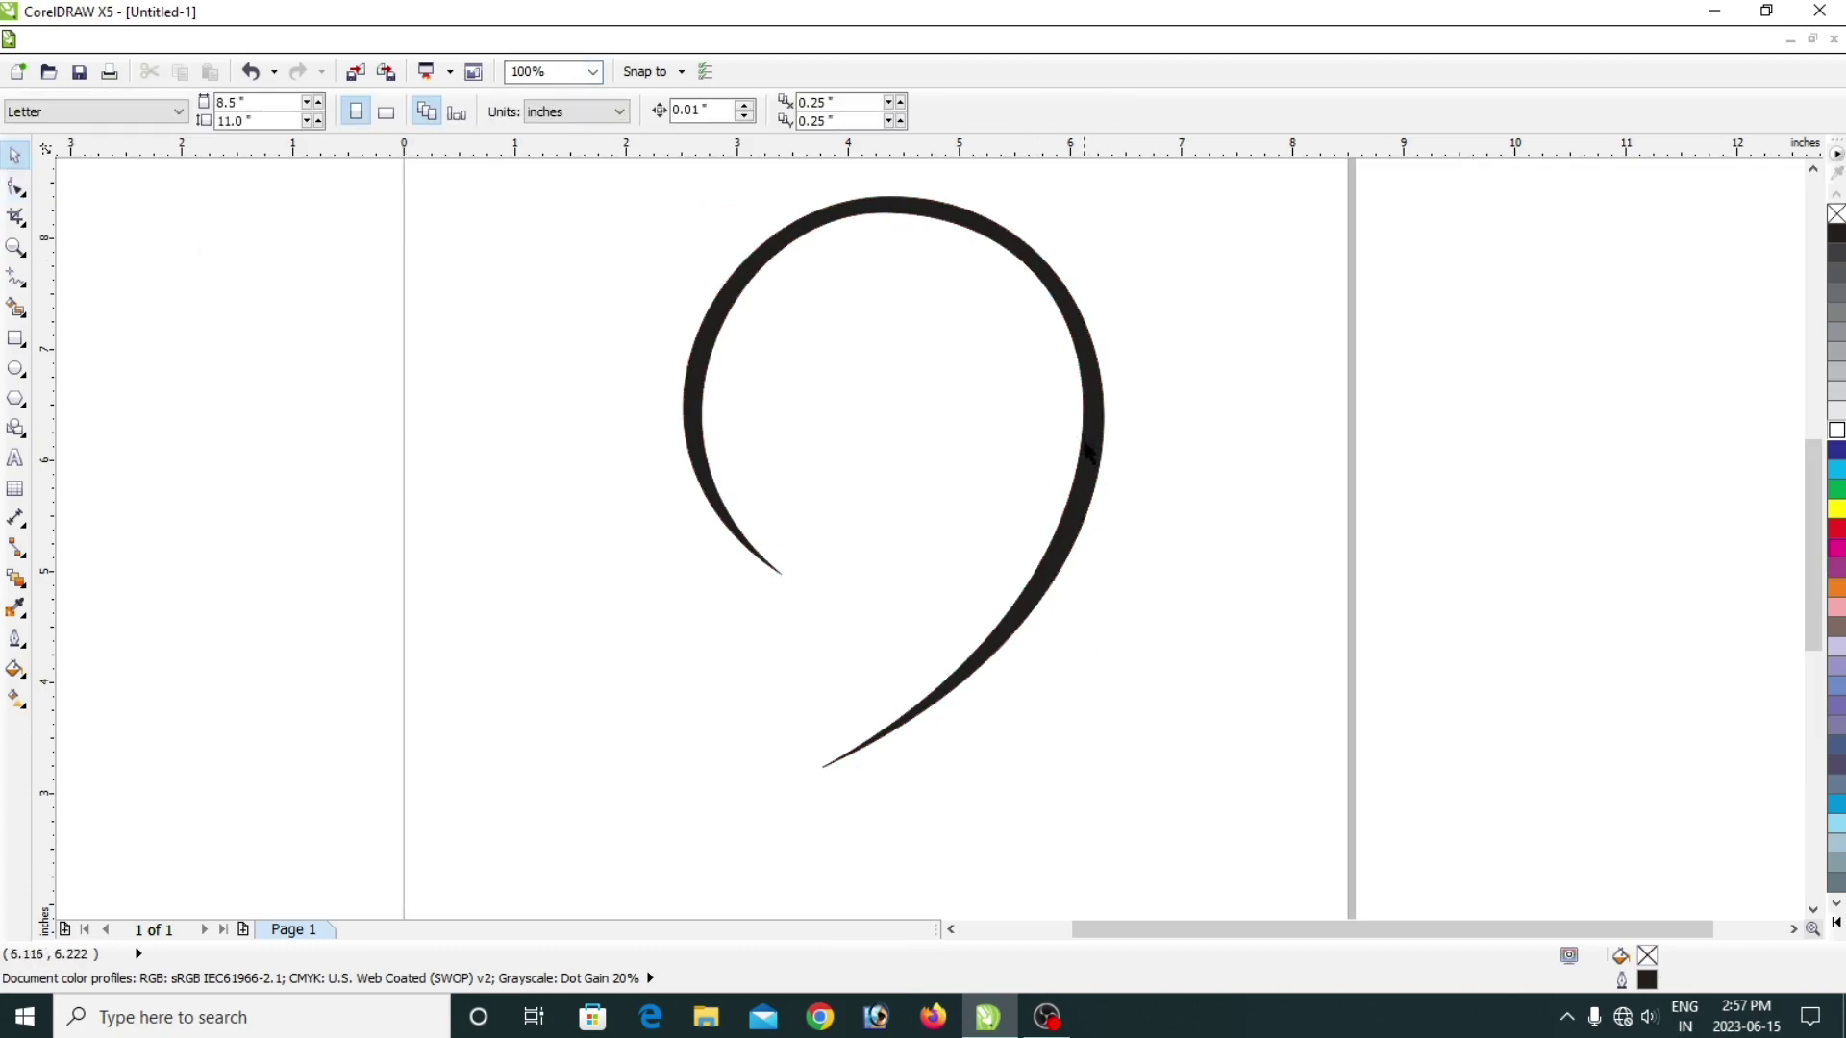
drag(1089, 452, 978, 558)
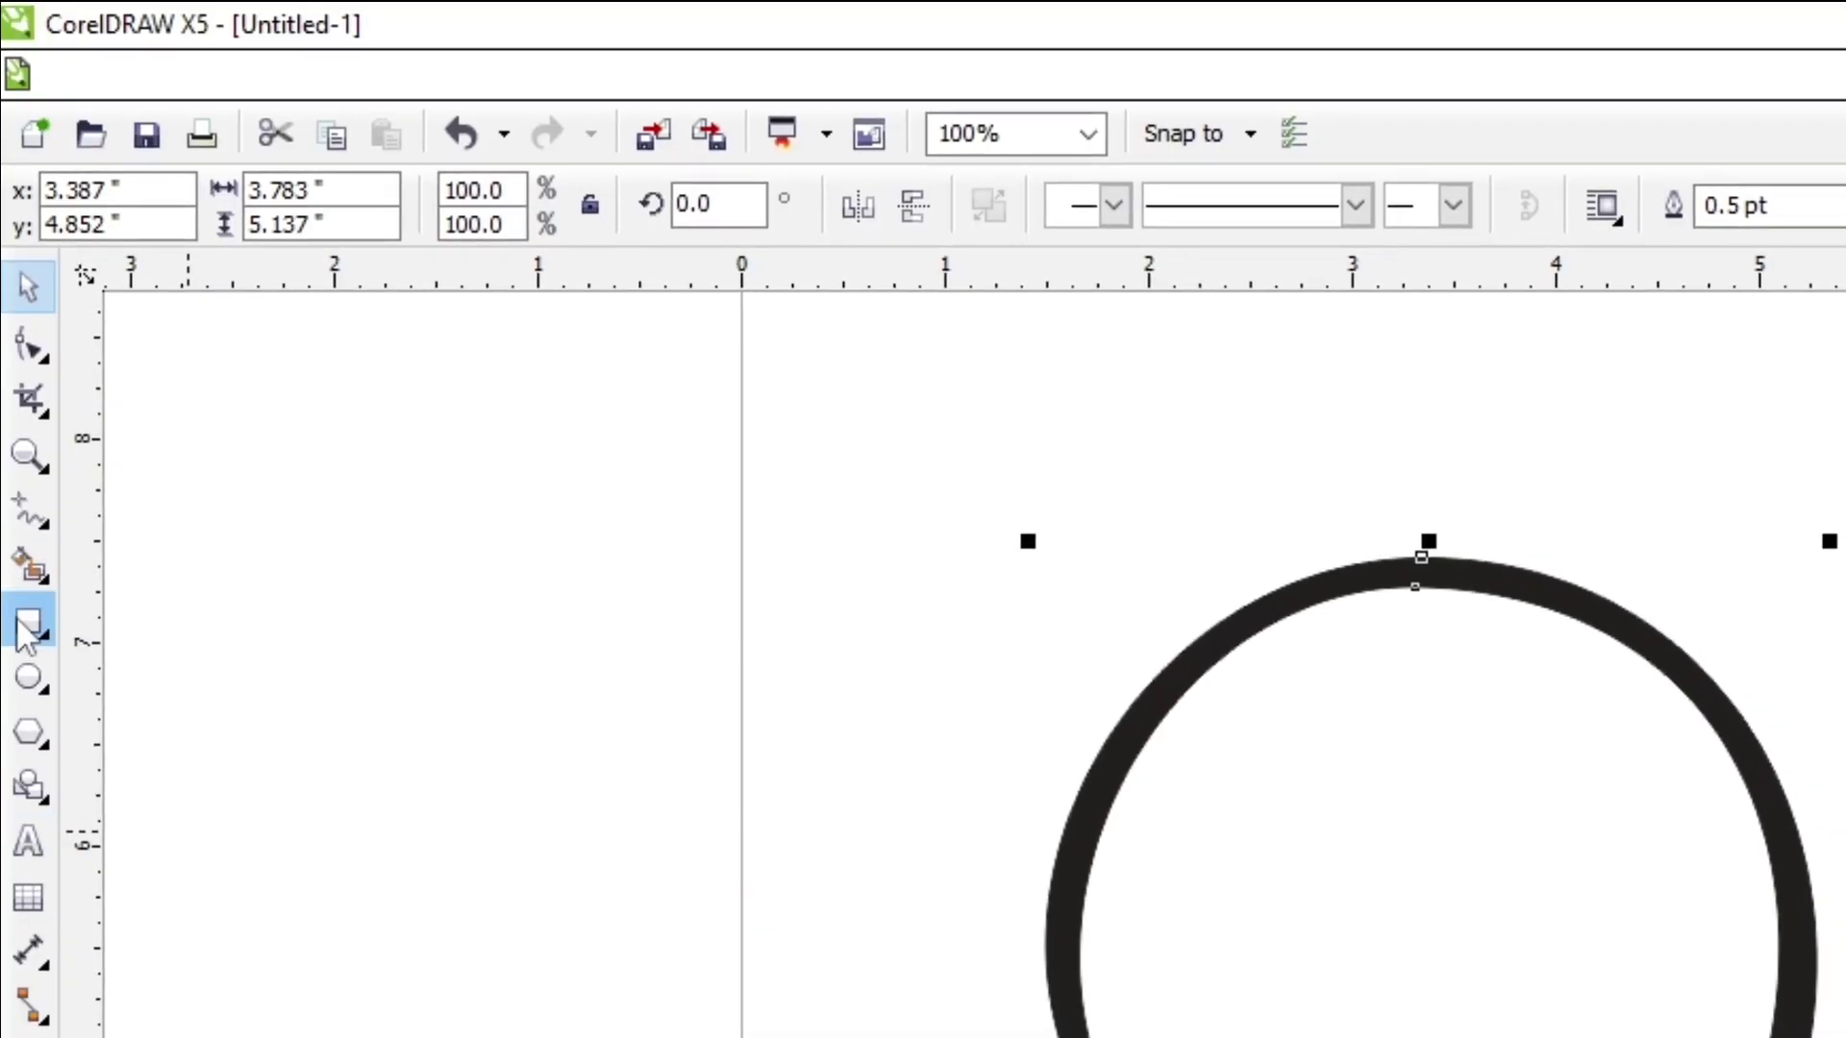
Draw a vertical line about 3.2 inches tall inside the crescent with the Pen tool.
click(31, 494)
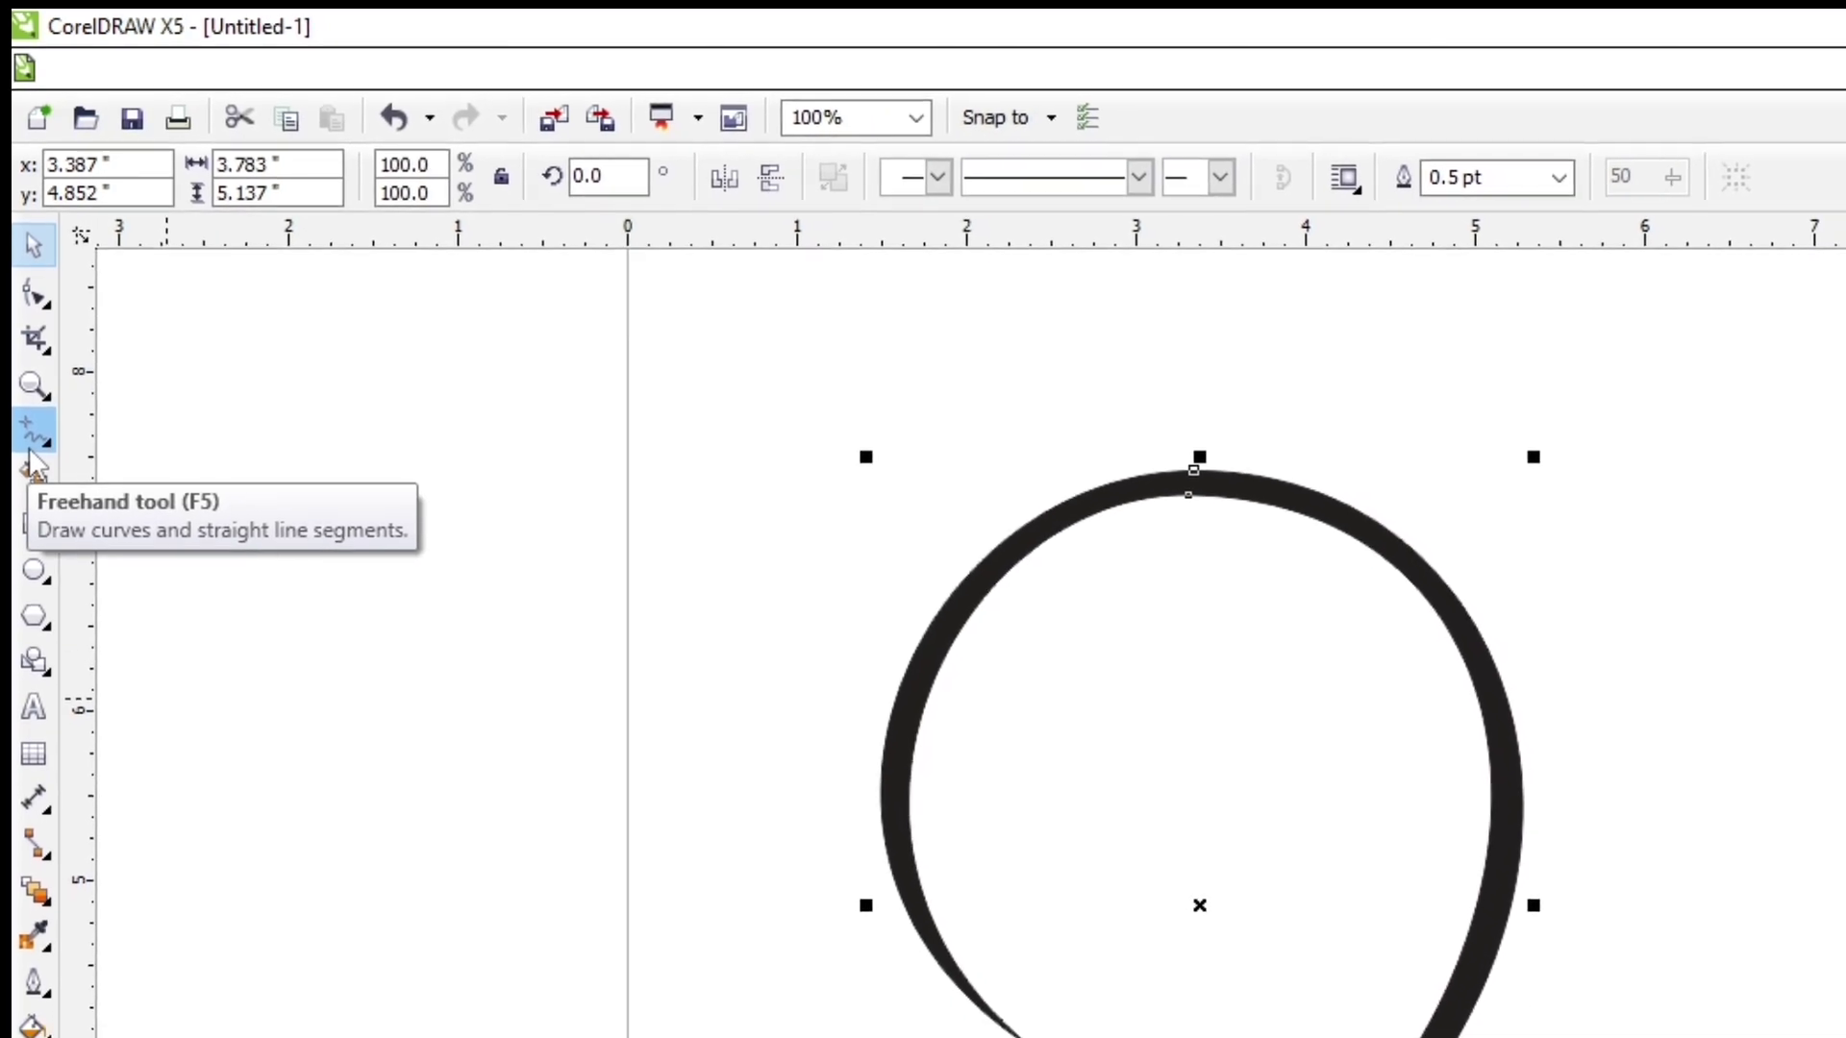
click(40, 443)
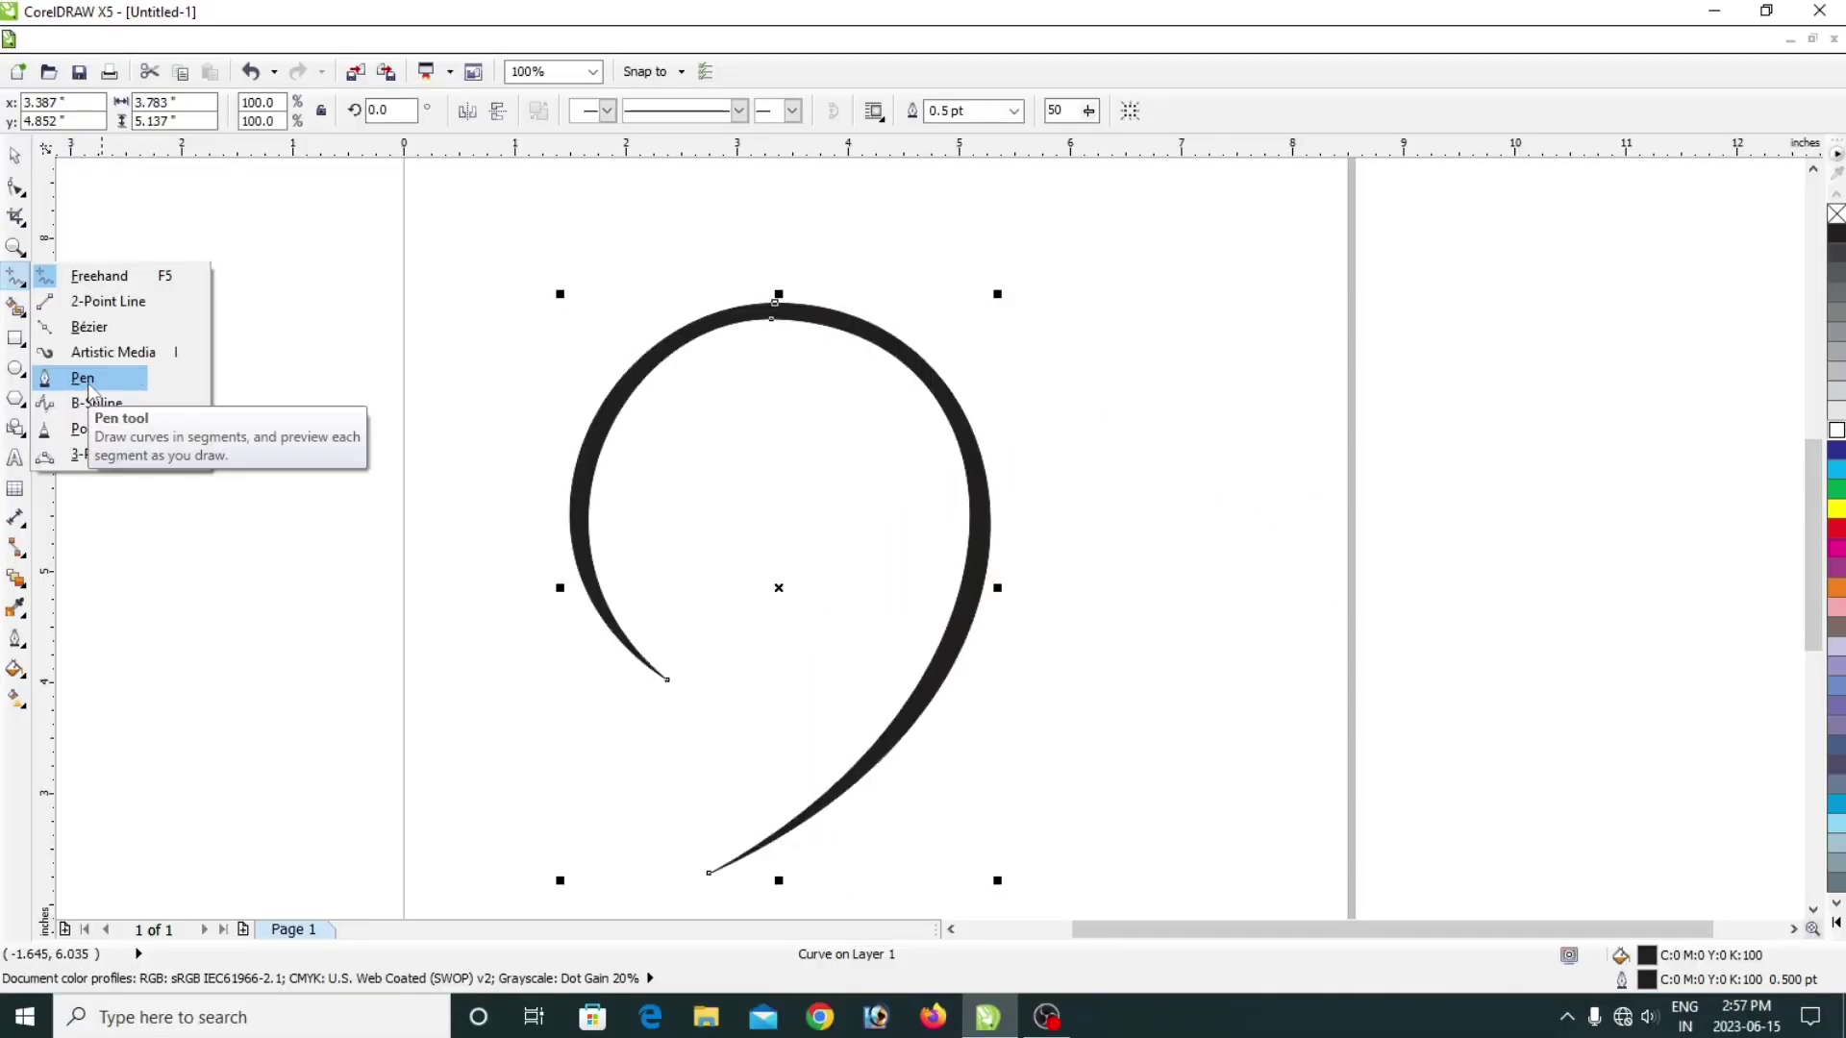
click(89, 387)
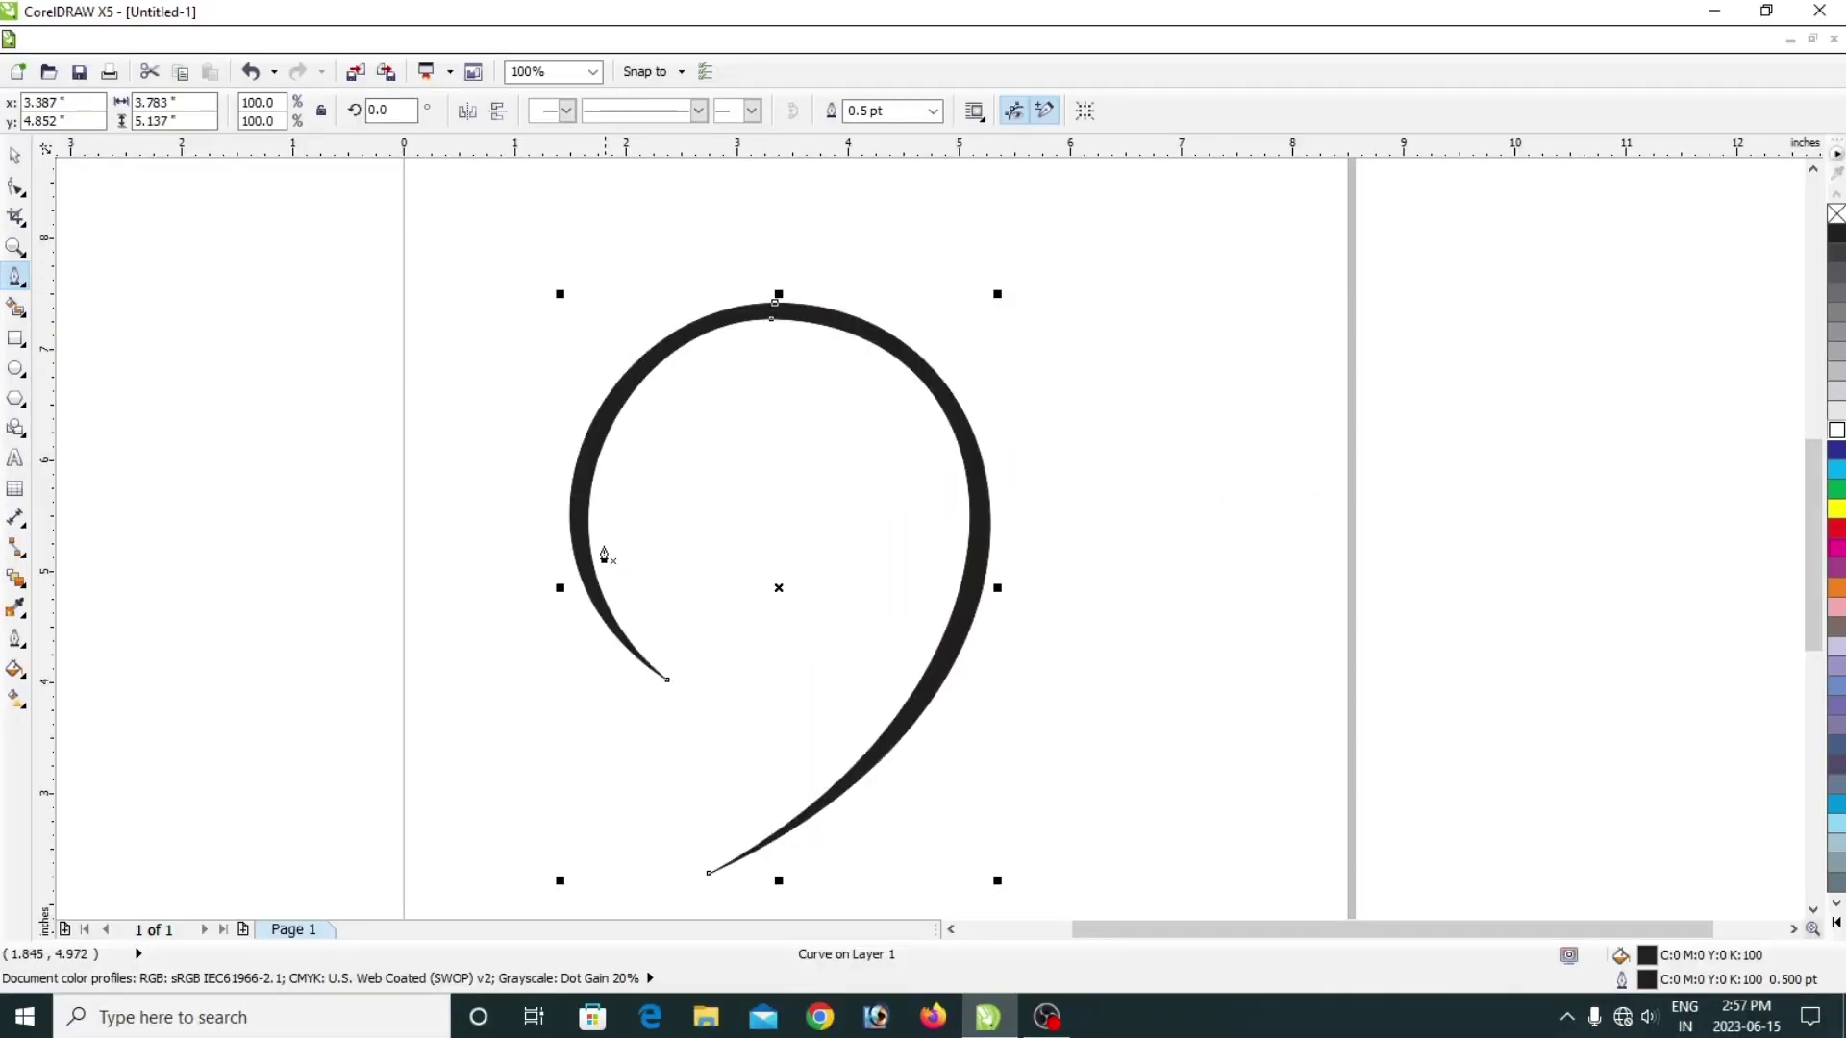
mouse_move(766, 435)
mouse_down()
mouse_move(779, 593)
mouse_move(748, 723)
mouse_move(766, 788)
mouse_up()
double_click(766, 798)
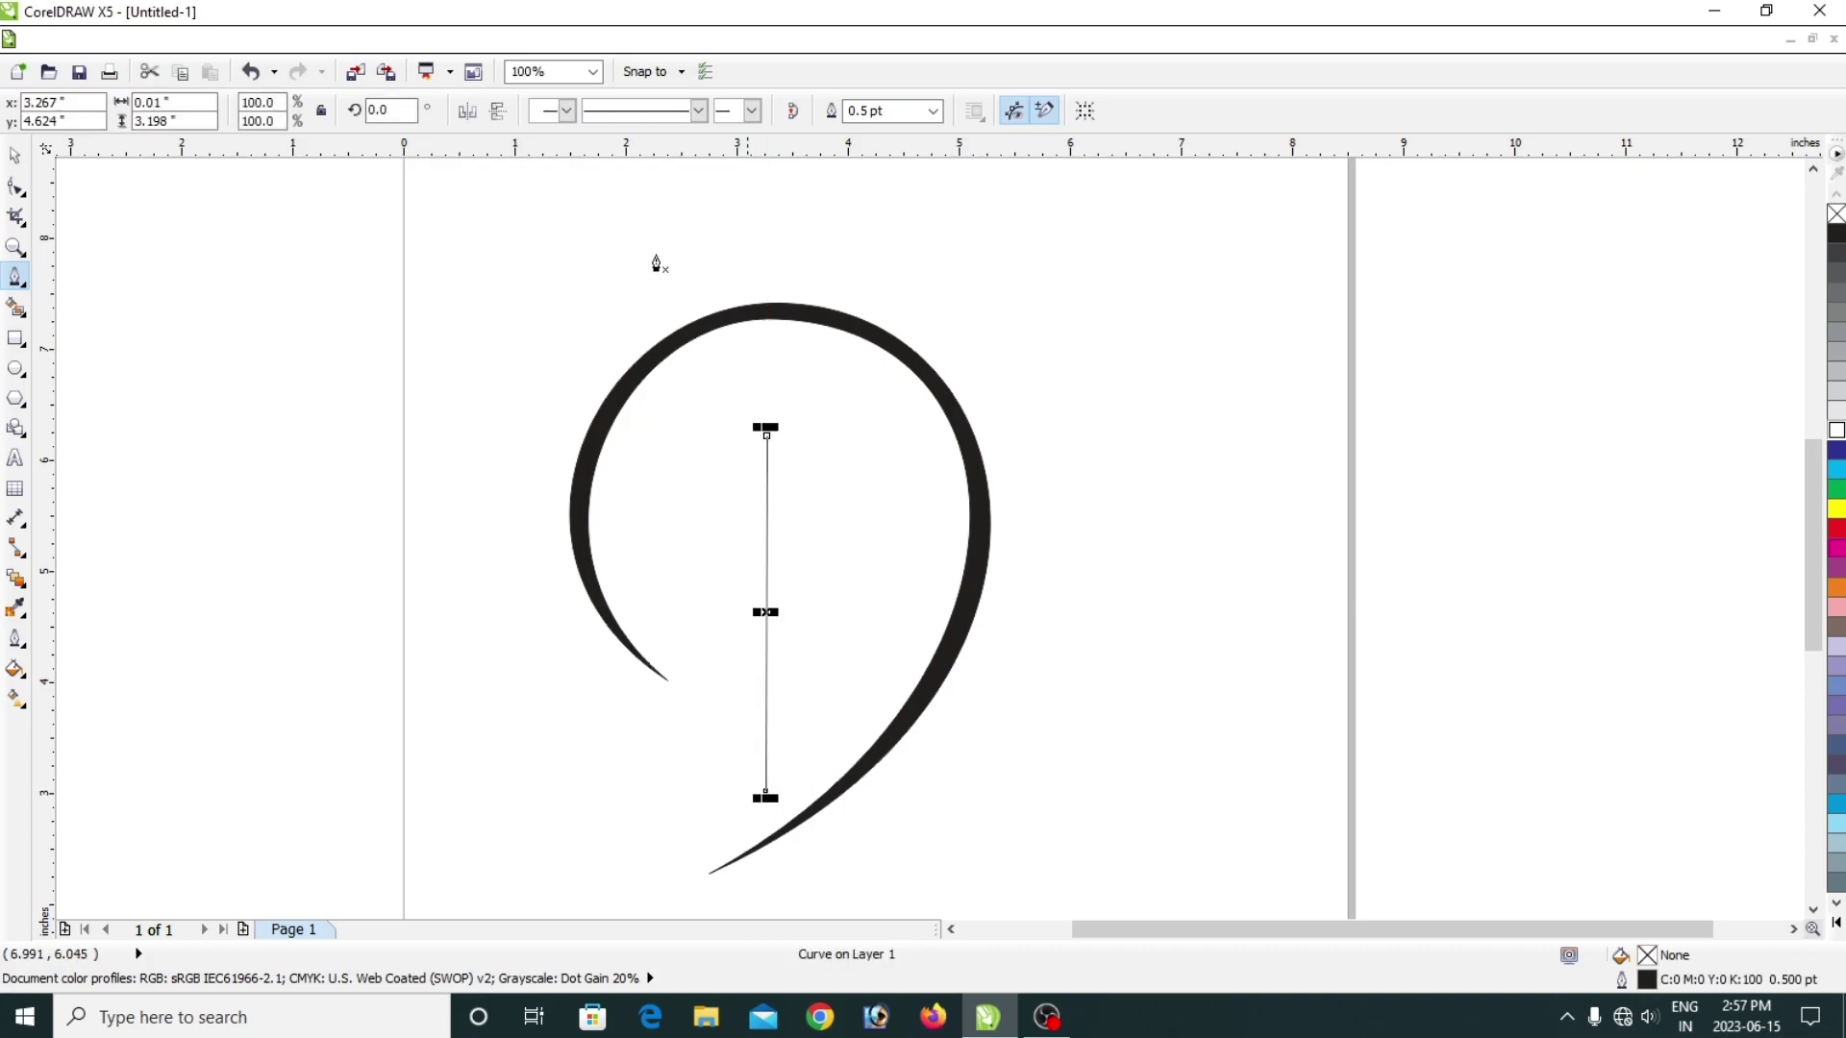
Edit the vertical line's nodes, shifting its ends and bending it into a gentle curve with an added node near the upper end.
click(16, 162)
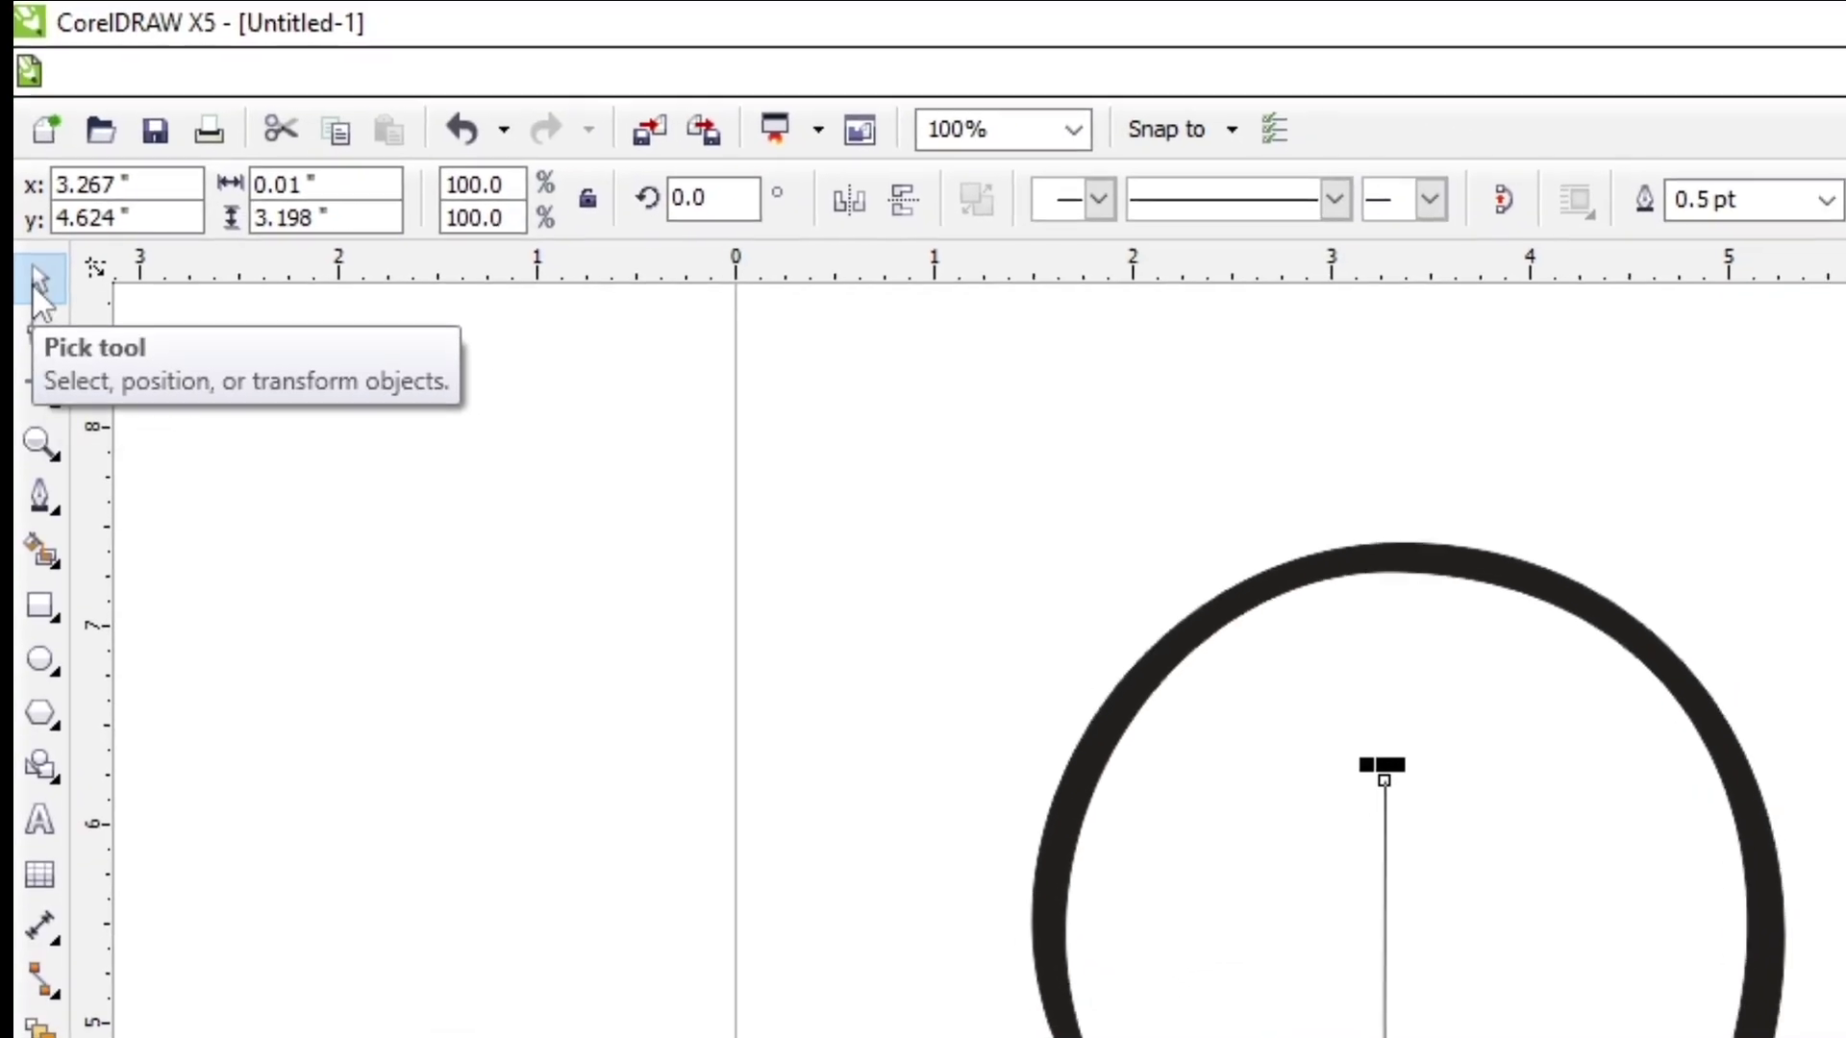
click(43, 280)
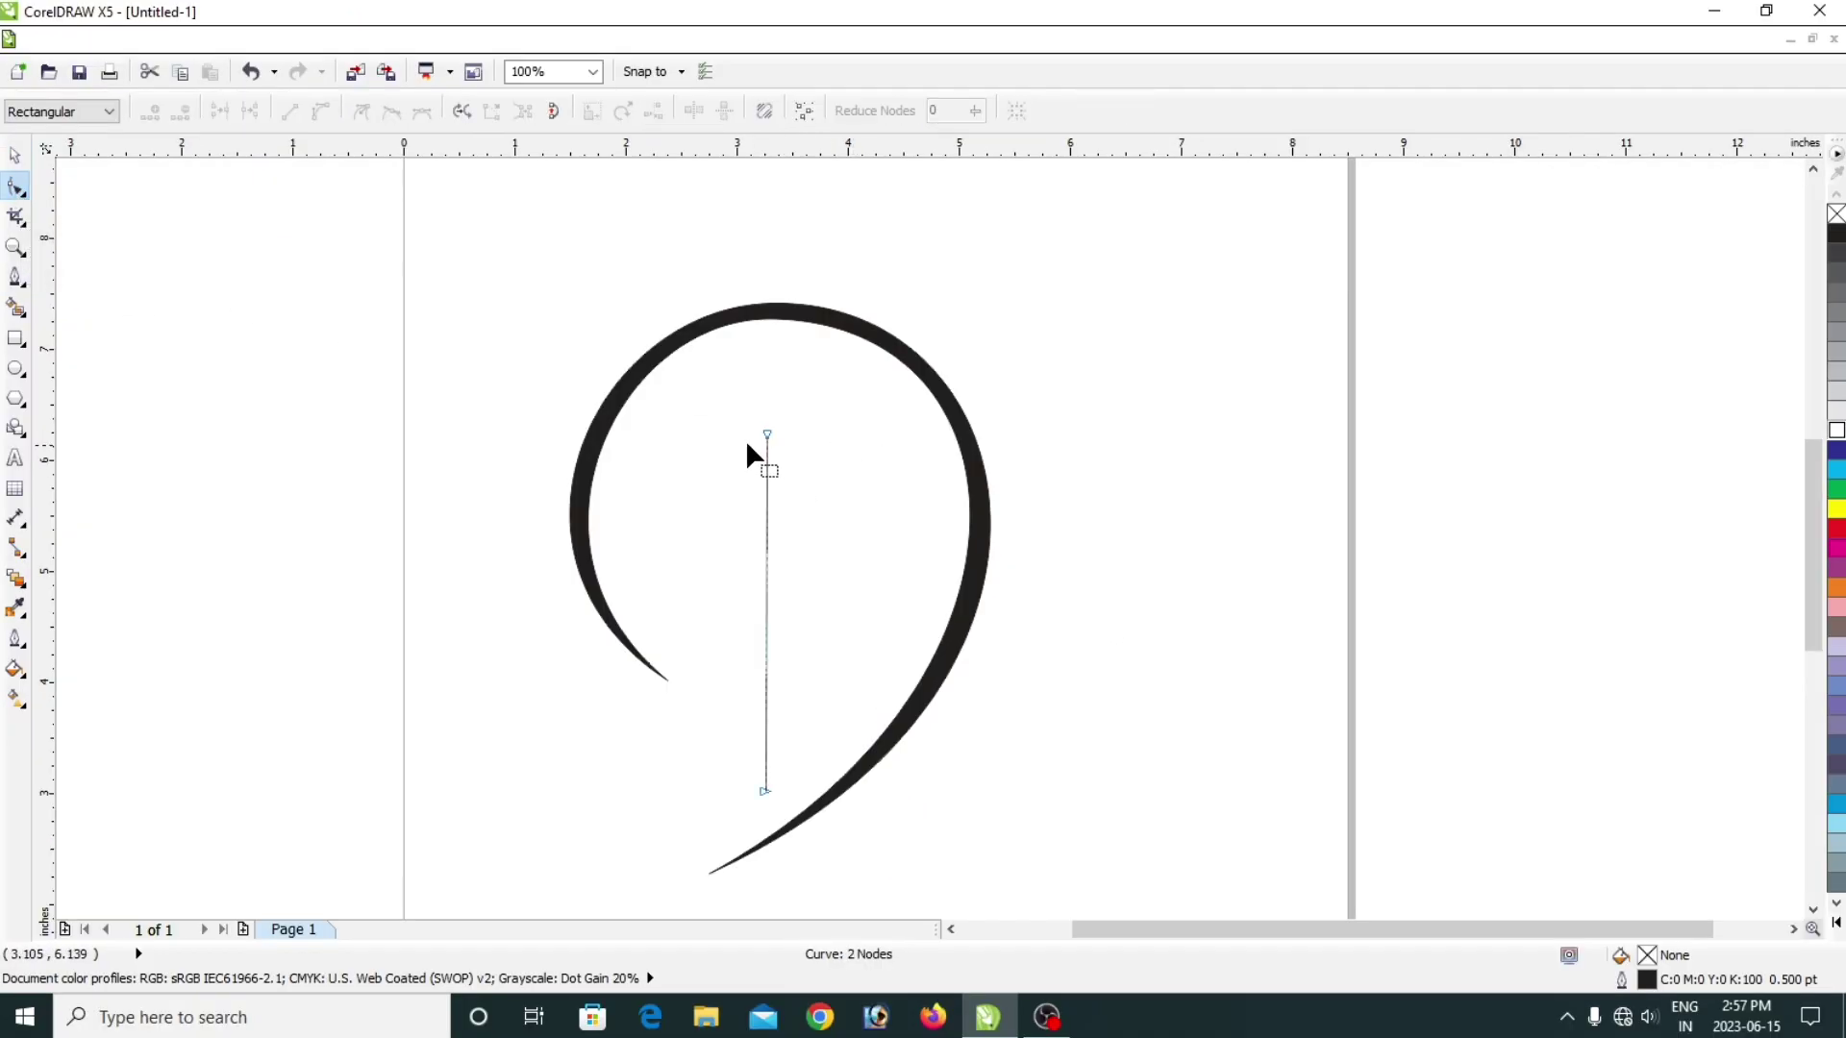
drag(766, 433, 778, 382)
drag(765, 787, 805, 642)
drag(776, 736, 778, 538)
Pull the curved line's upper end node down and left to form a slanted stroke from the peak.
scroll(775, 396, up, 1)
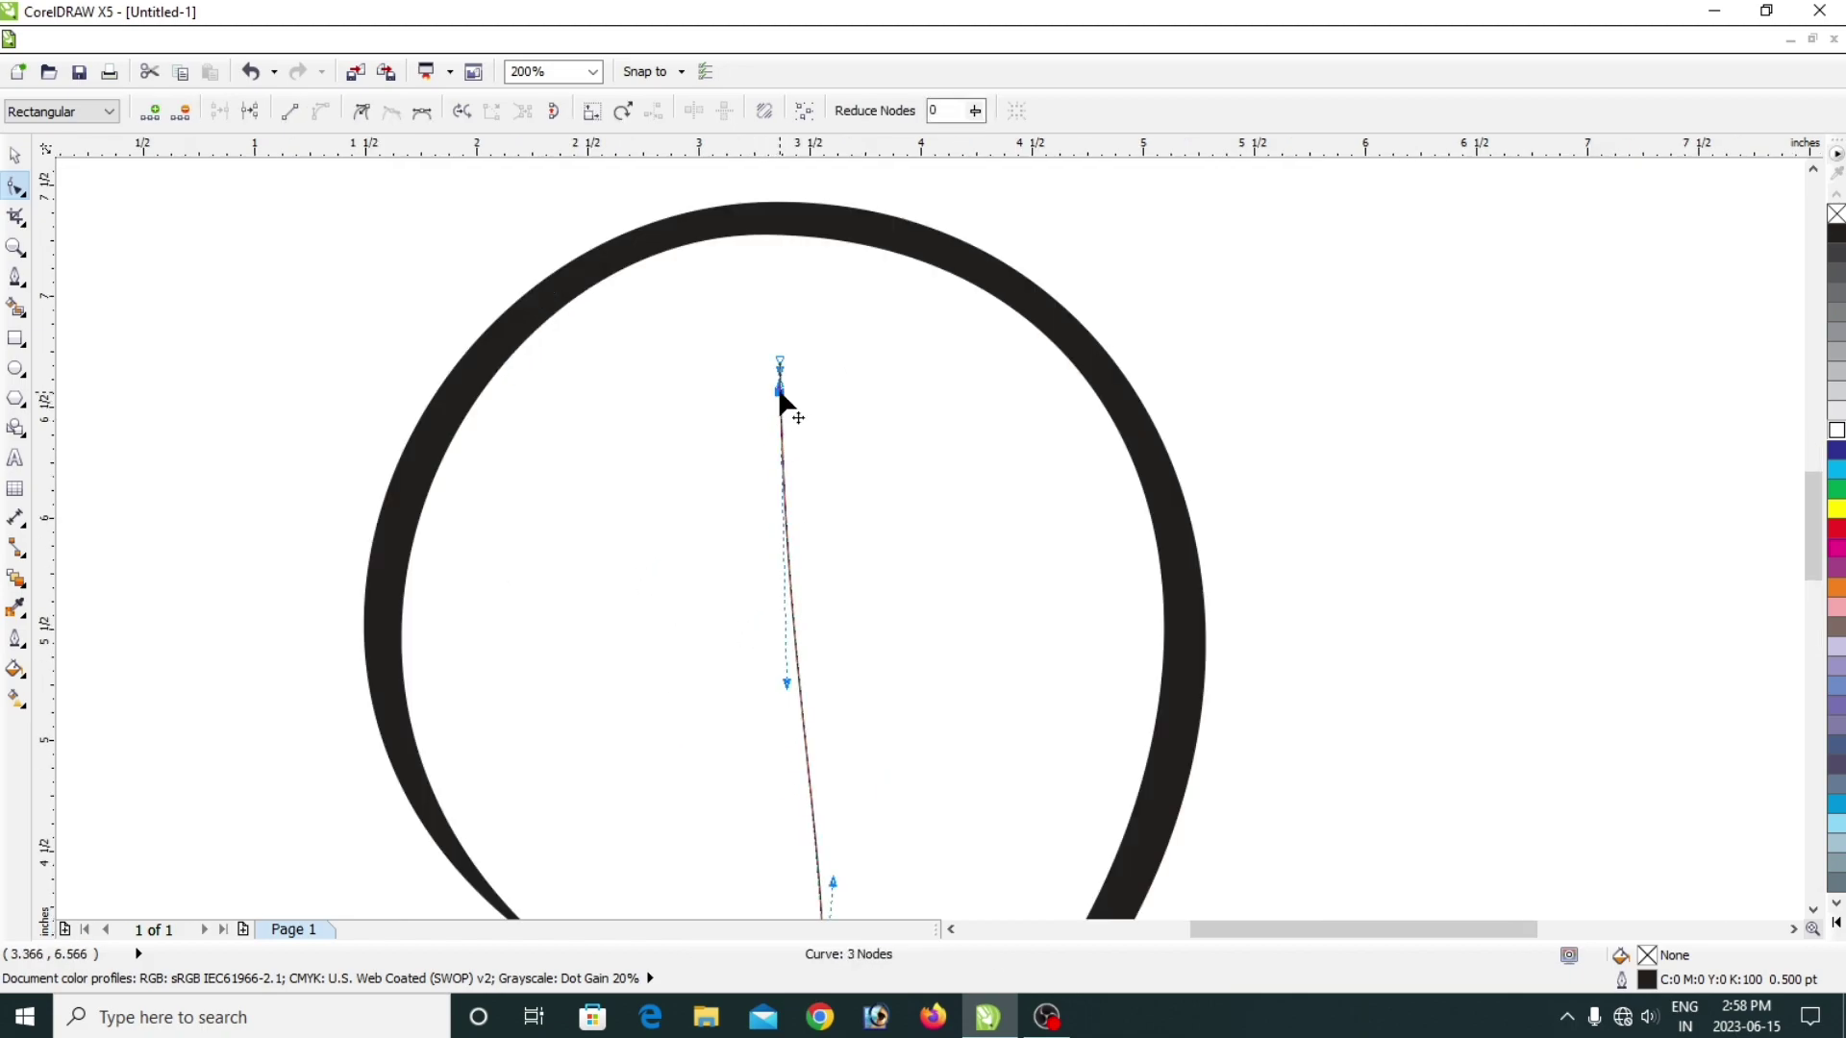
drag(780, 361, 604, 605)
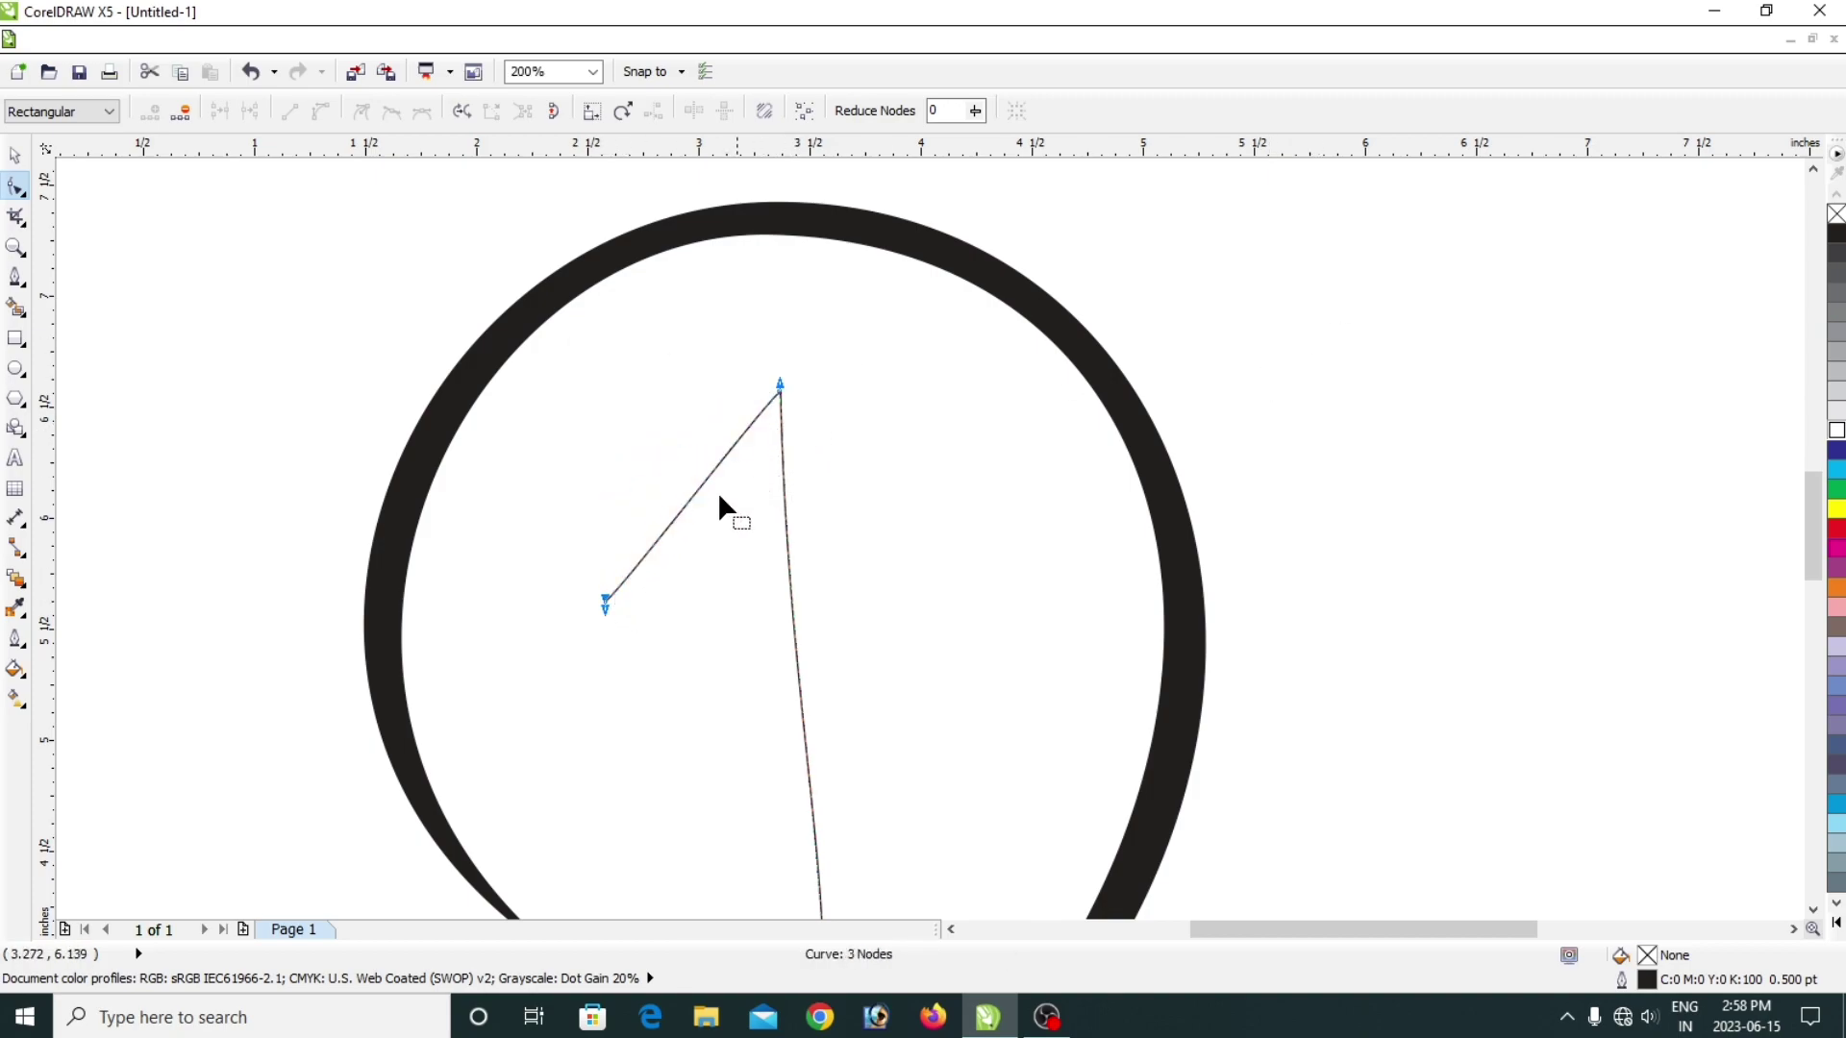
Add nodes to the slanted stroke and its peak, and bend it with the curve handles into a rounded forehead and inward brow.
double_click(681, 510)
drag(725, 456, 711, 421)
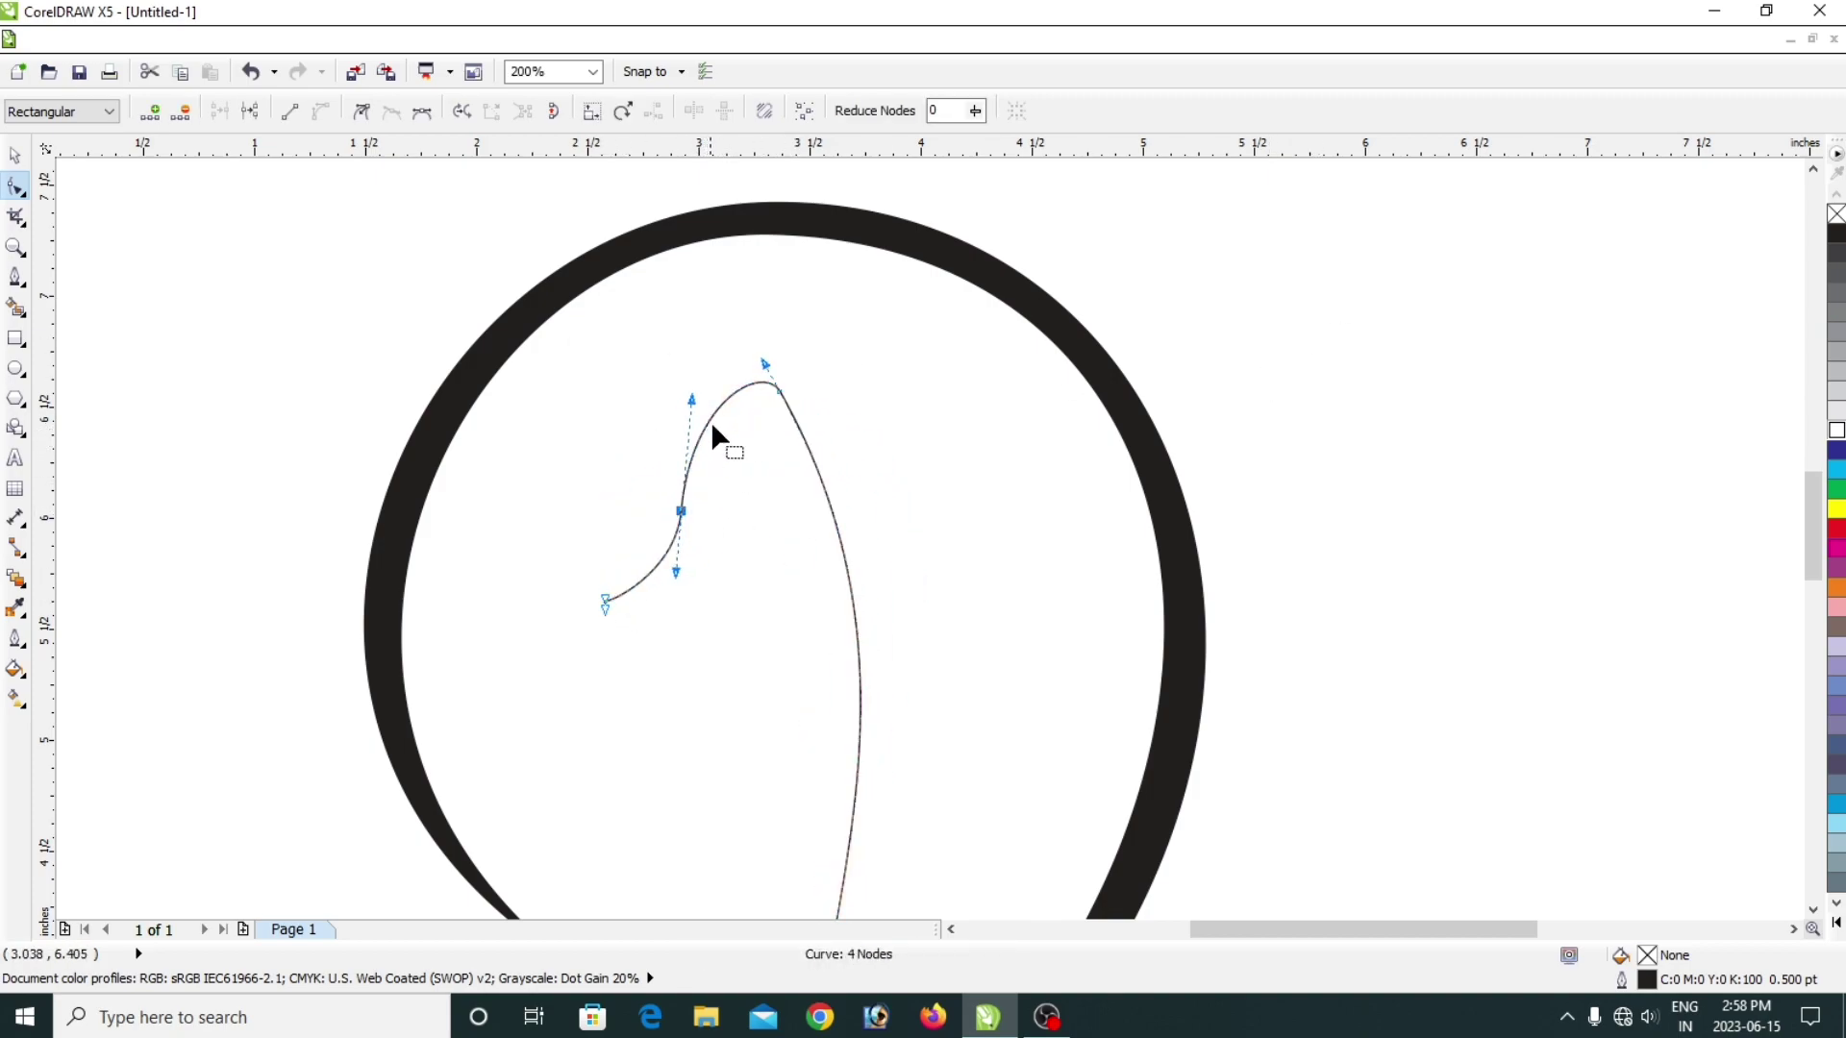
click(780, 393)
scroll(783, 394, up, 1)
double_click(780, 394)
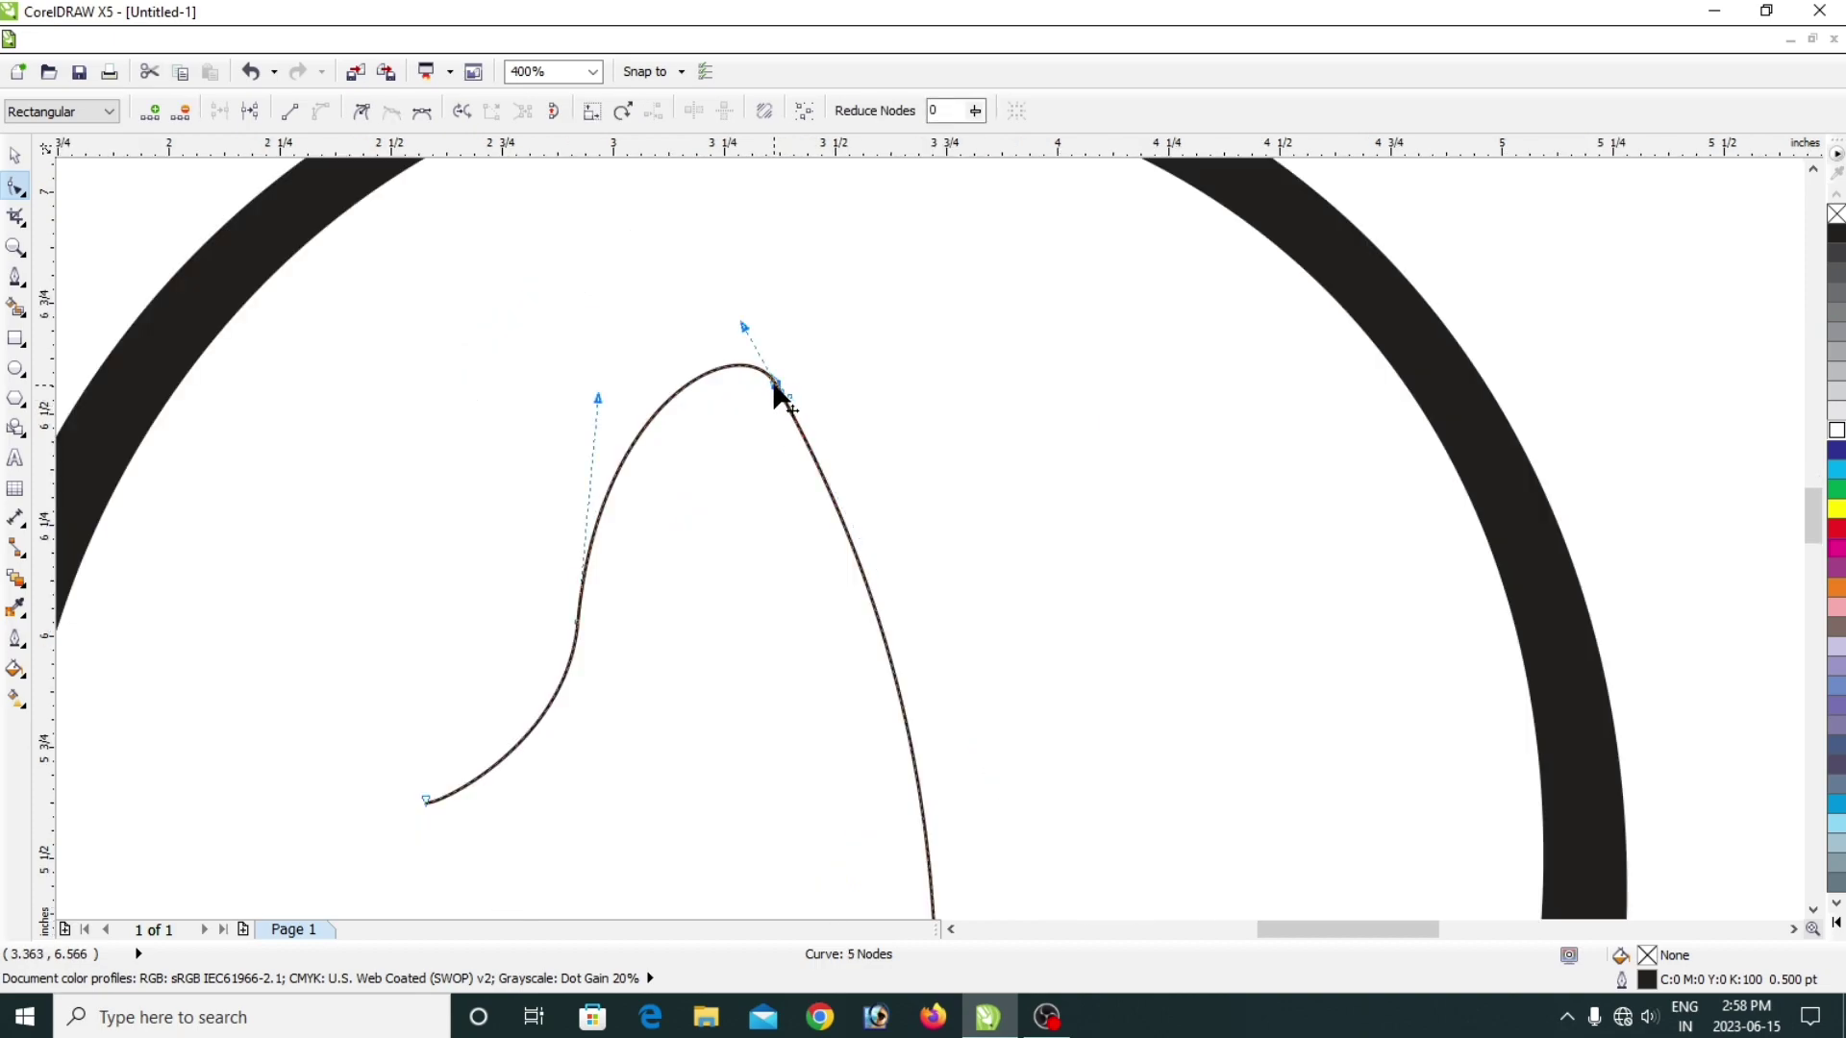
drag(594, 396, 554, 501)
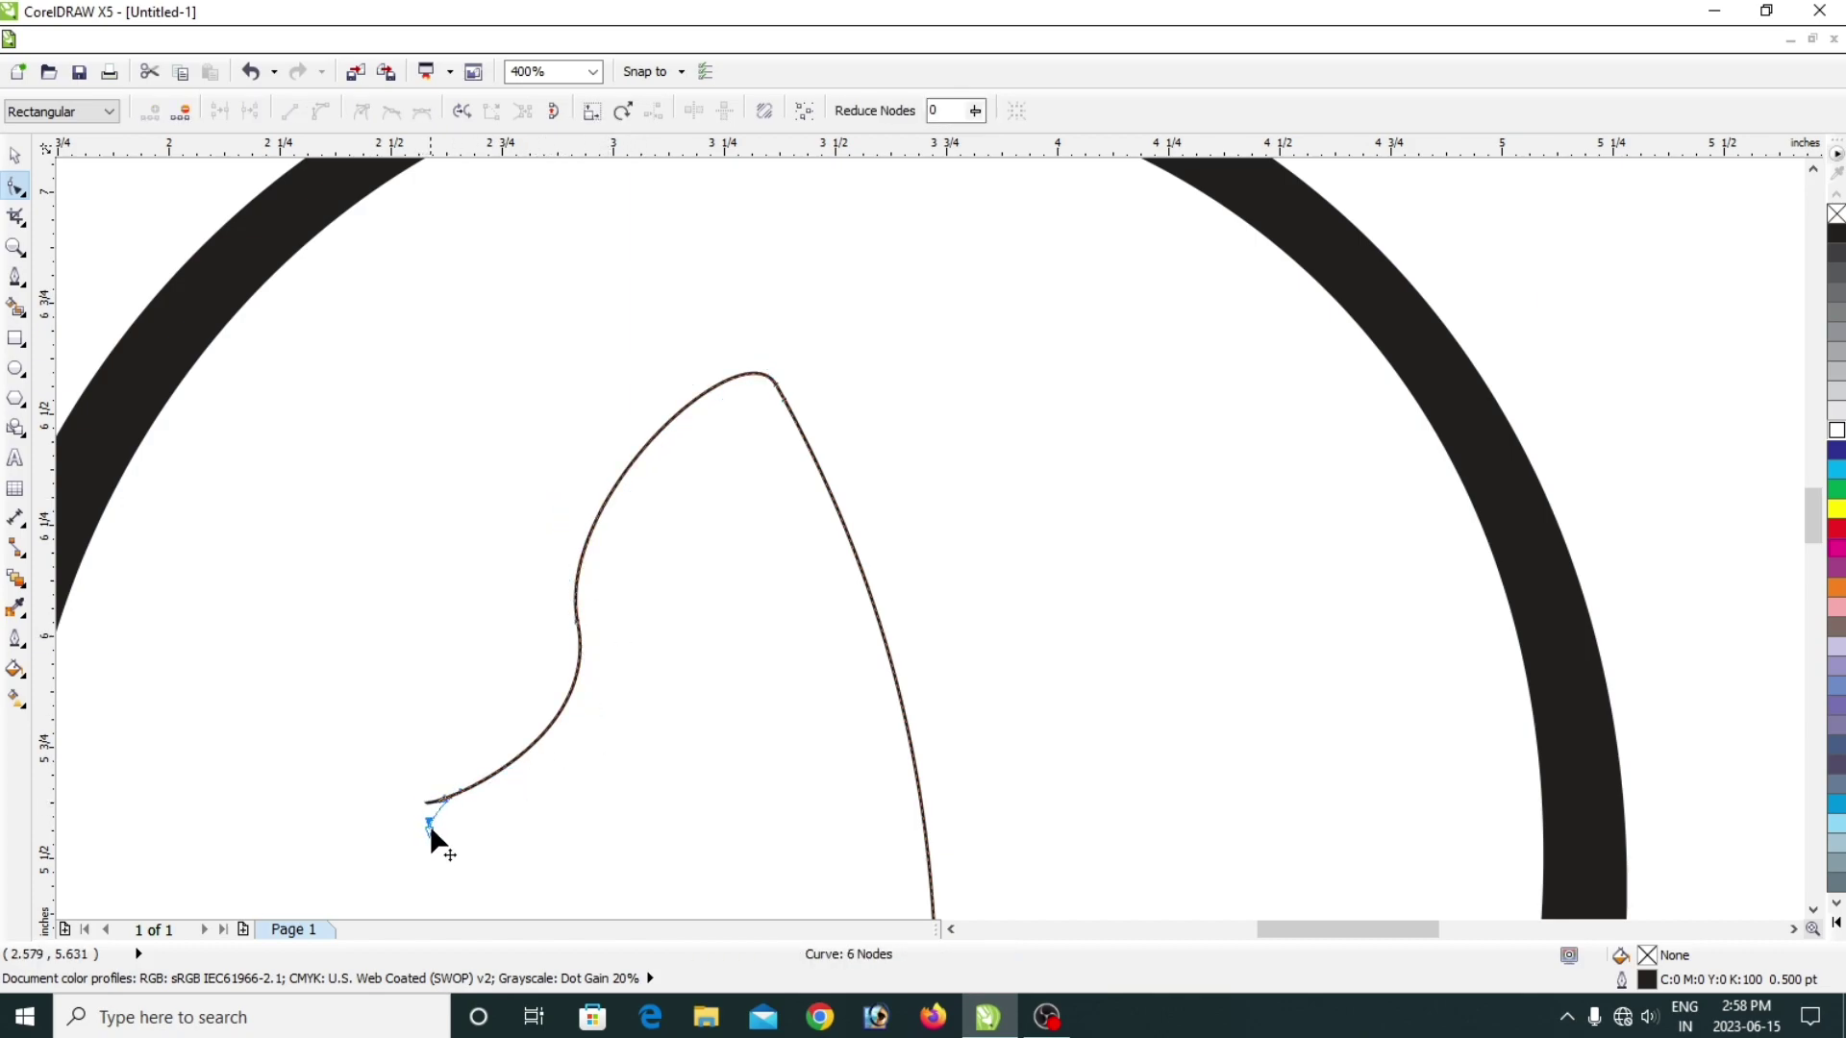
Pull the stroke's free end inward to form a pointed nose, and extend it downward below the nose.
drag(426, 803, 526, 829)
scroll(508, 699, down, 3)
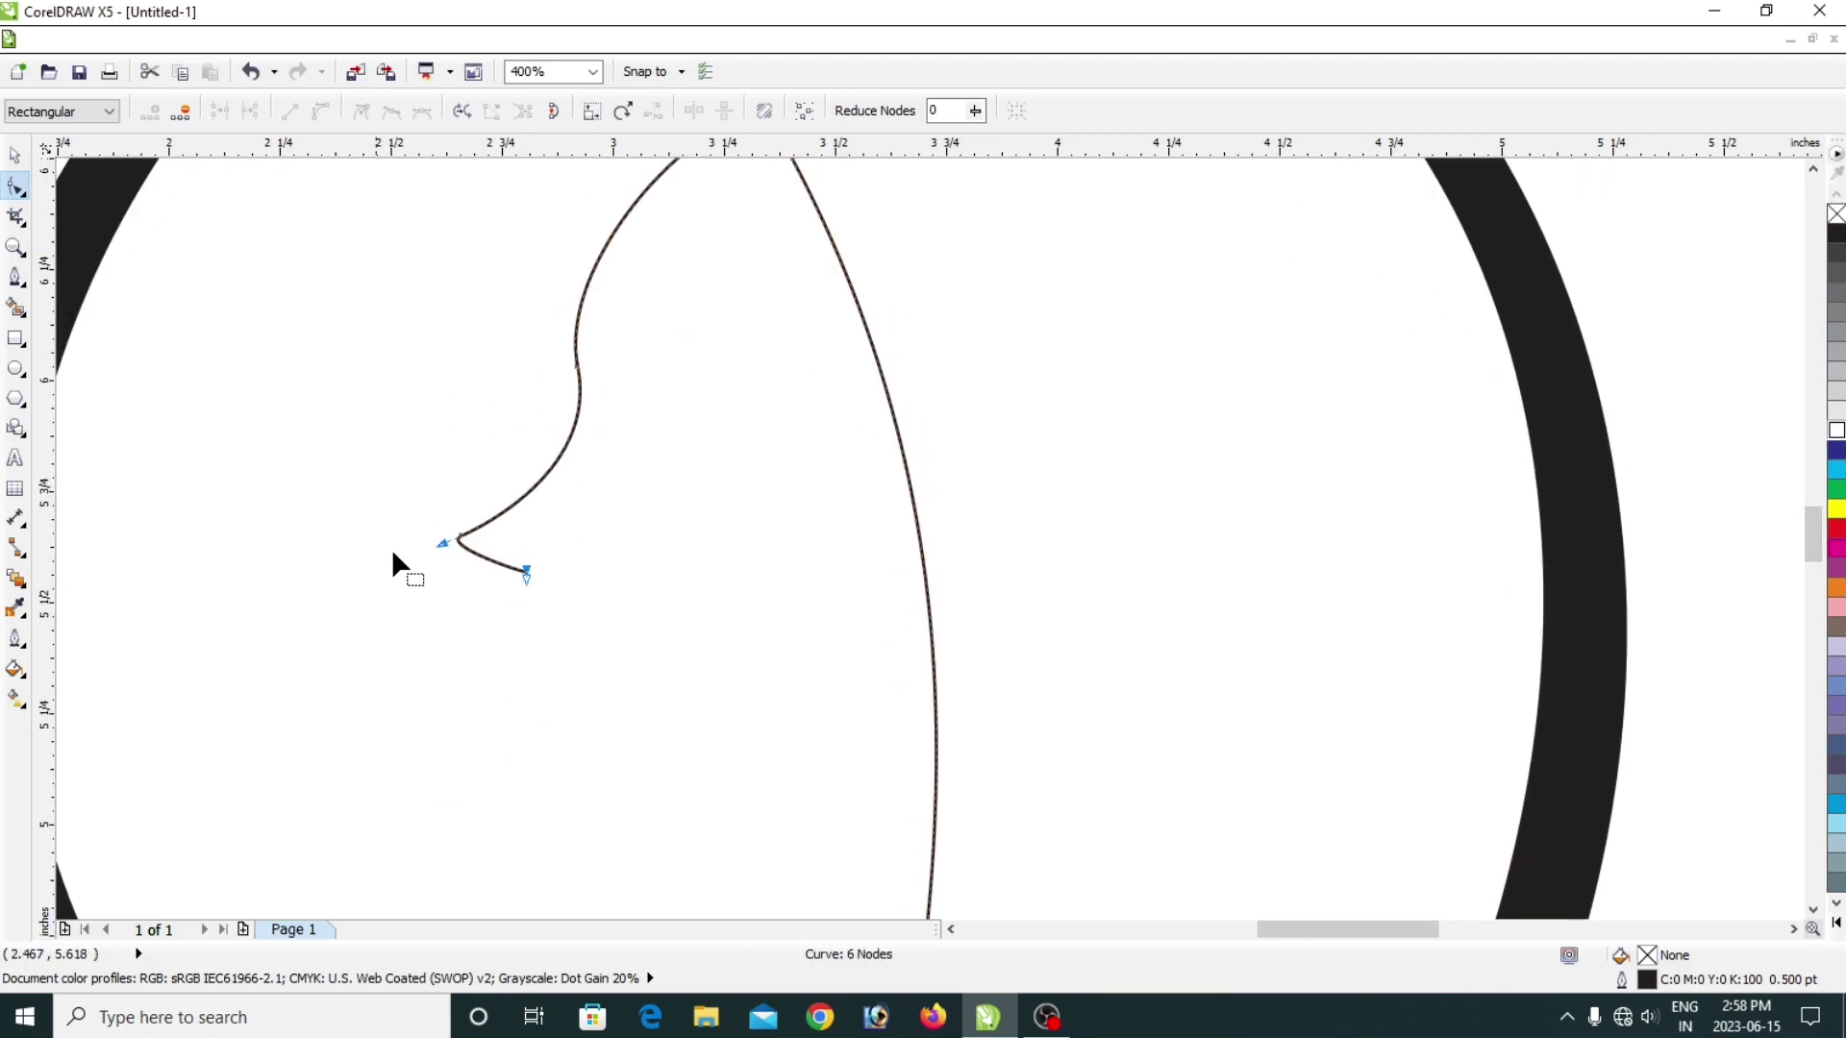
scroll(524, 575, up, 2)
drag(538, 563, 555, 767)
Add nodes to the segment below the nose and shift them in and out to shape a zigzag of two lips.
double_click(467, 629)
double_click(477, 674)
drag(554, 770, 509, 803)
double_click(530, 756)
drag(546, 732, 516, 720)
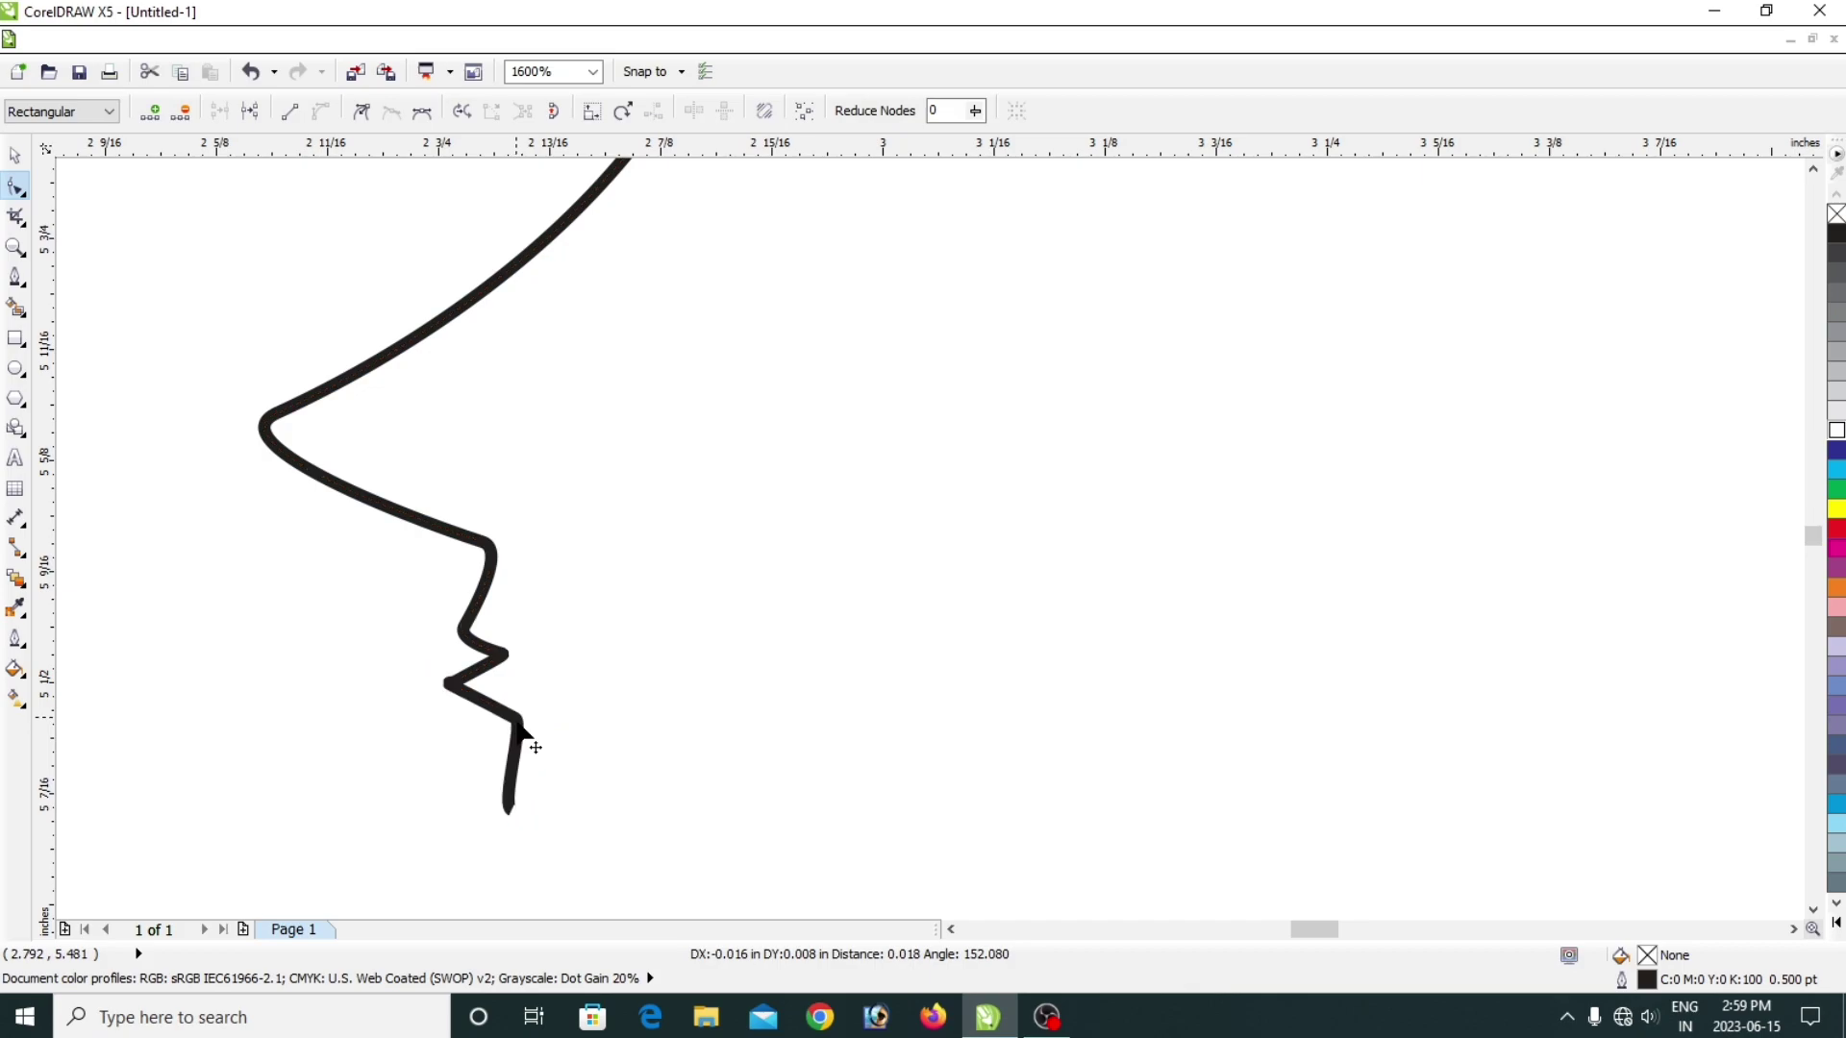
Round the lower lip and extend the profile's end into a curved chin, deleting the surplus node on it.
drag(432, 675, 446, 711)
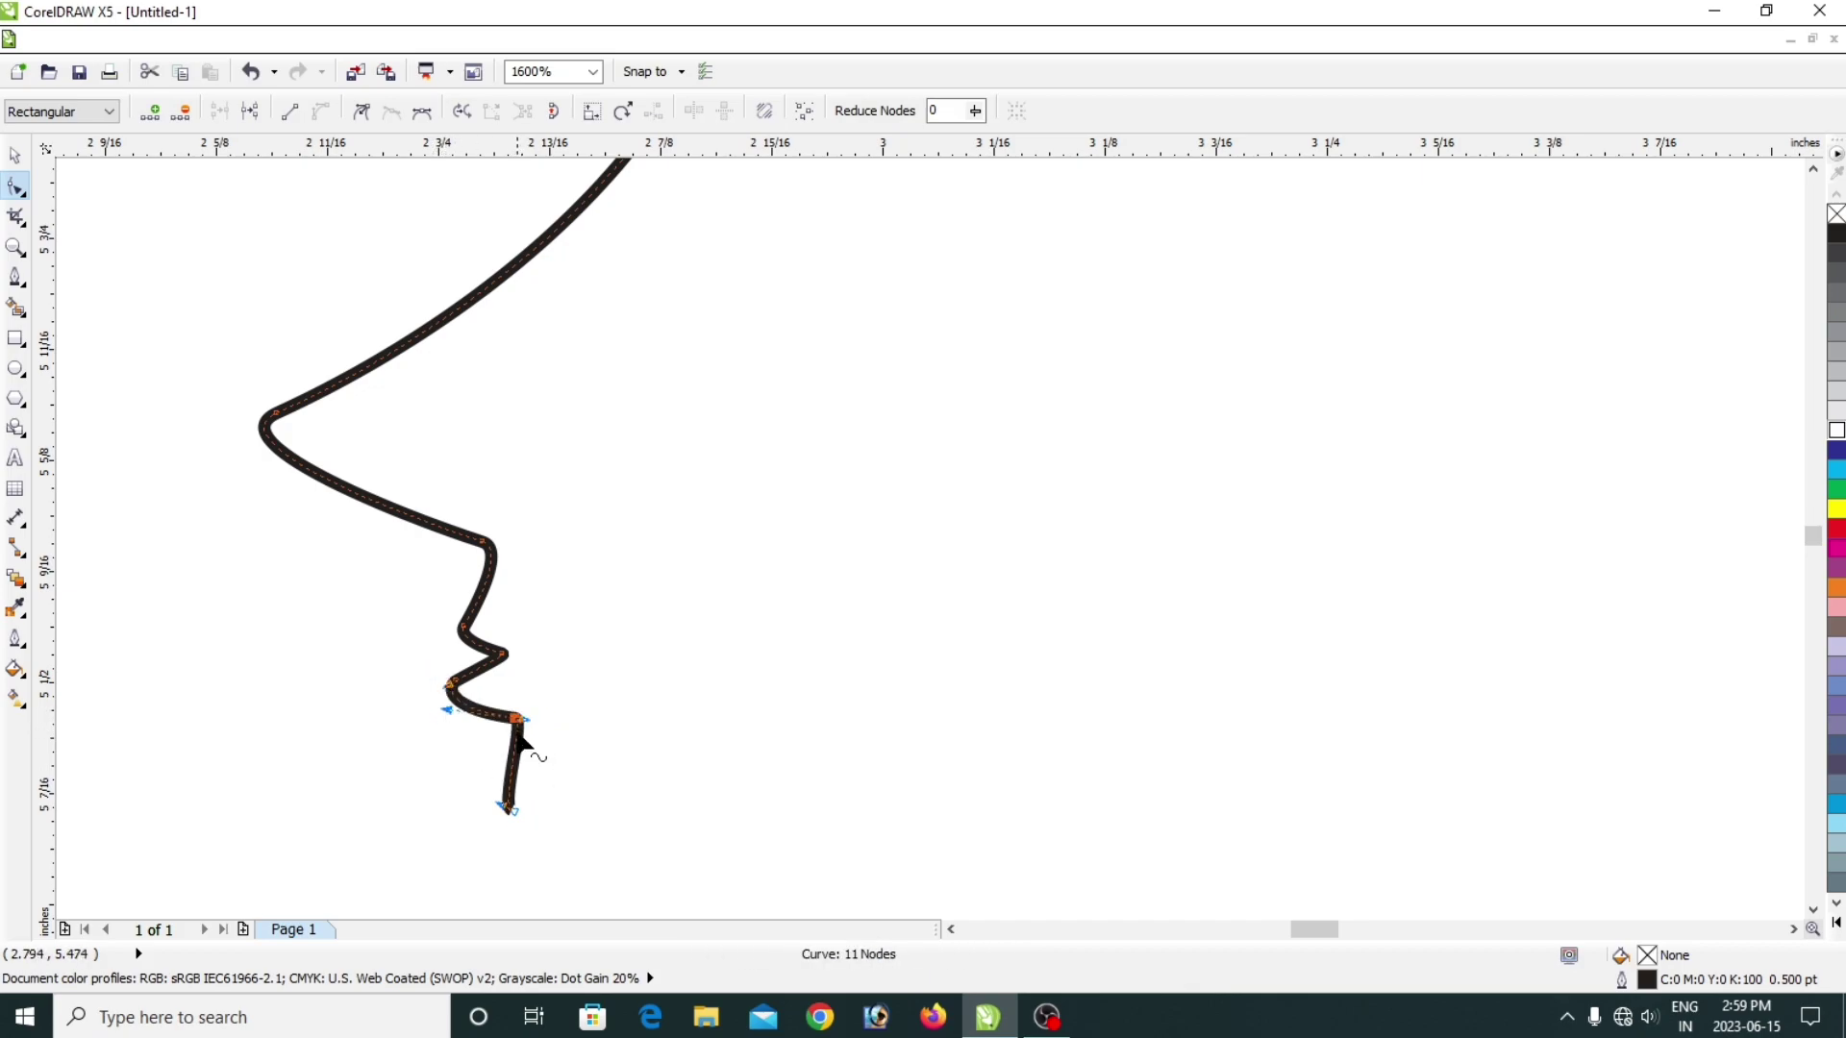
mouse_move(509, 804)
mouse_down()
mouse_move(540, 769)
mouse_move(469, 818)
mouse_move(443, 811)
mouse_move(503, 783)
mouse_up()
click(441, 809)
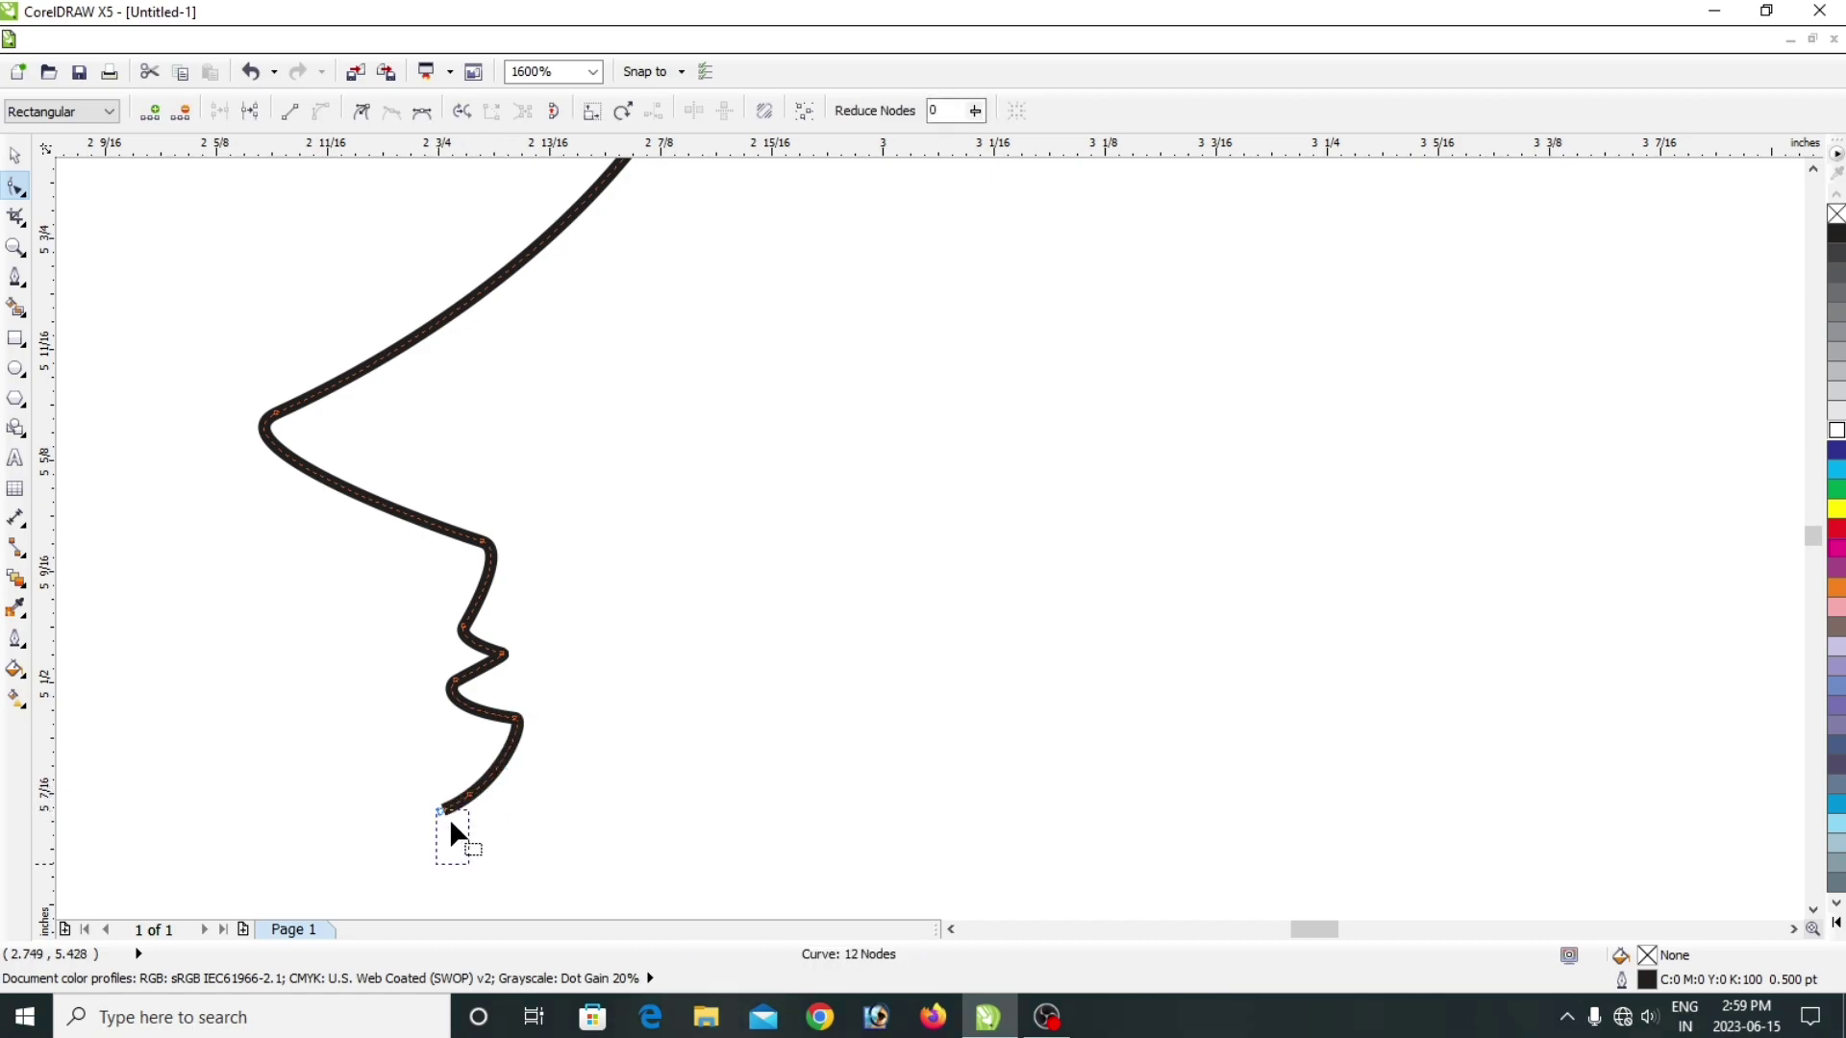
drag(454, 813, 410, 861)
double_click(468, 798)
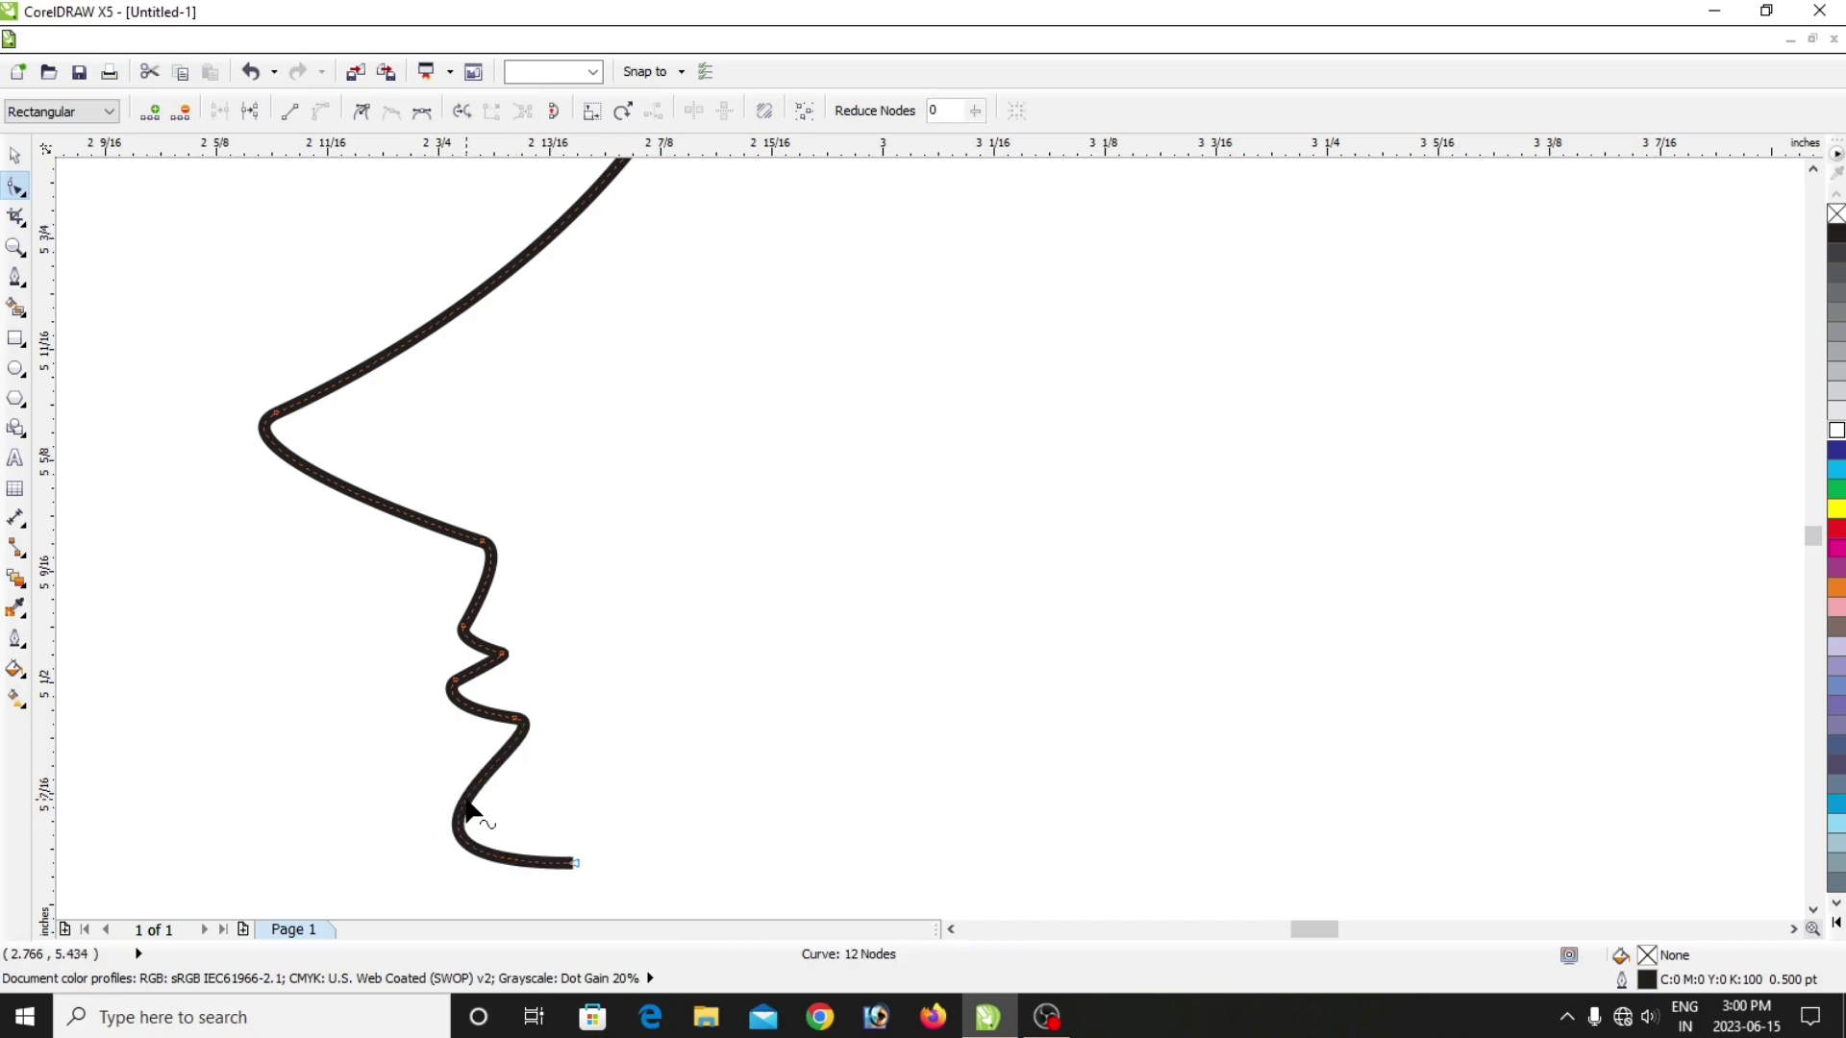
key(Delete)
scroll(635, 762, down, 1)
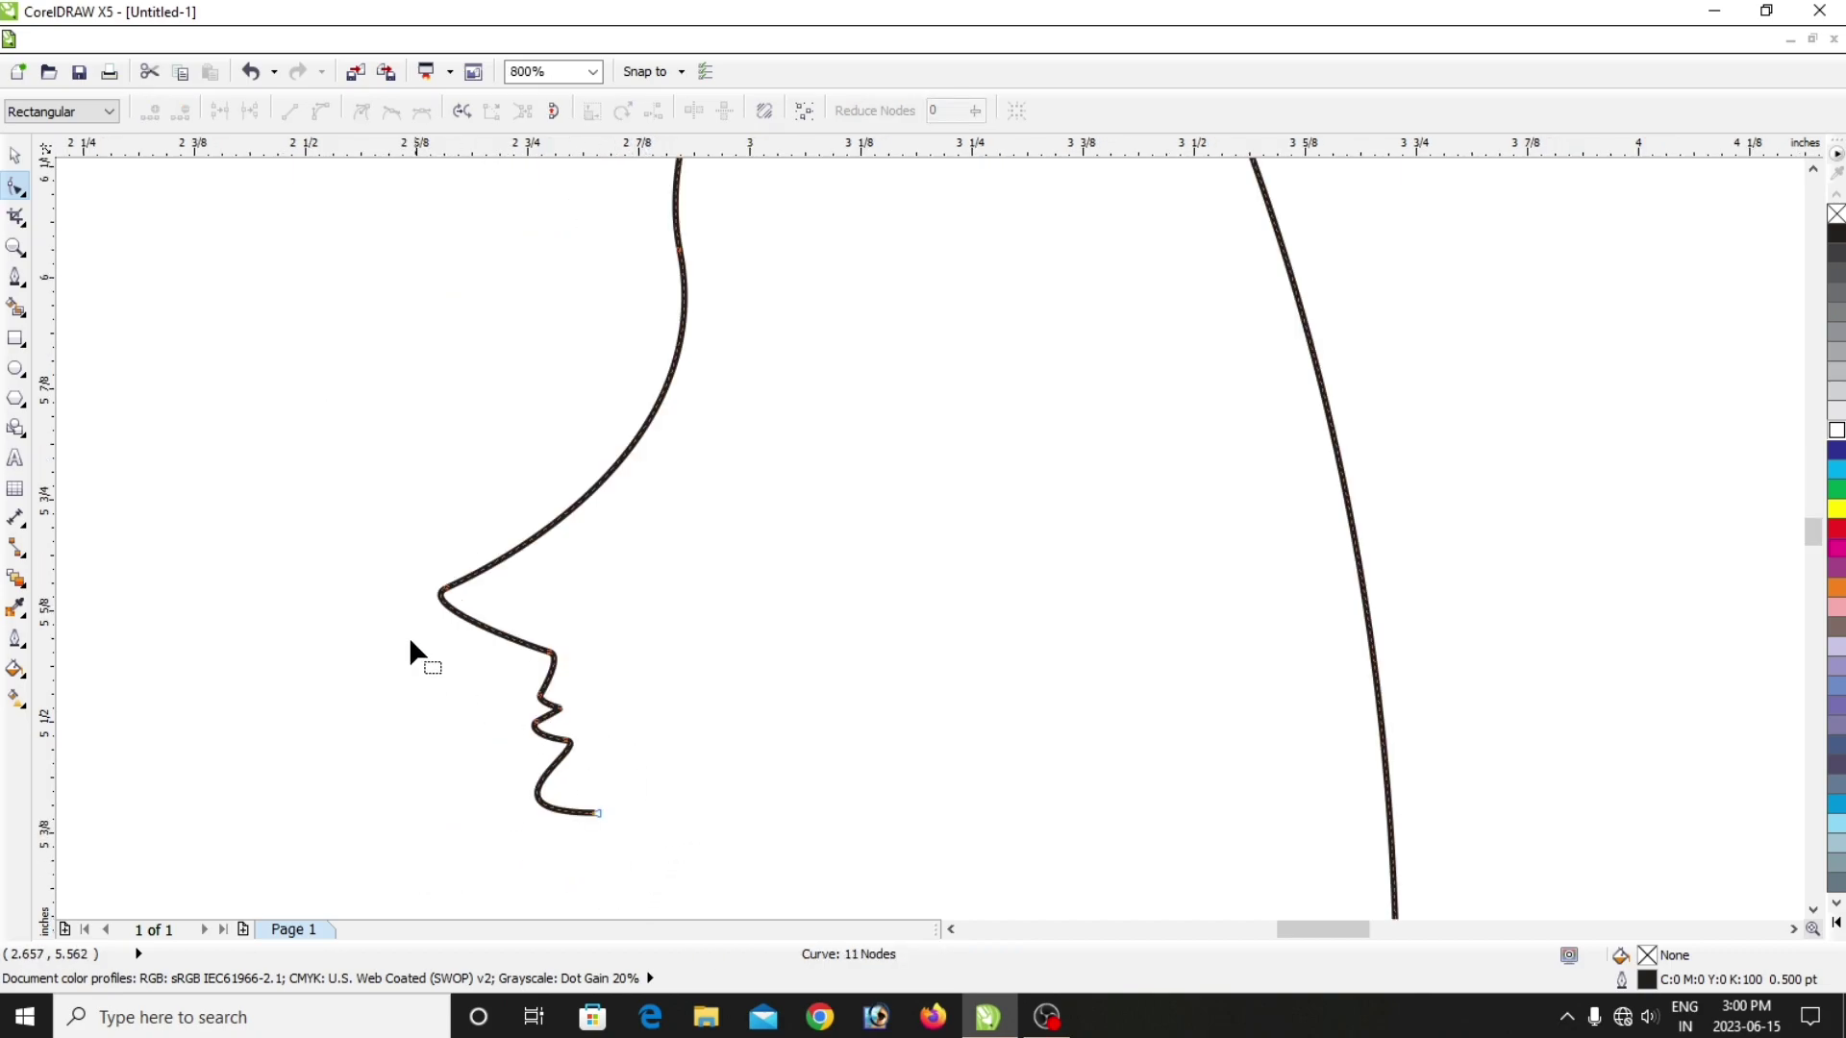
Nudge the nose tip node to the right to shorten the nose.
click(446, 591)
key(Right)
key(Right)
key(Right)
key(Right)
key(Right)
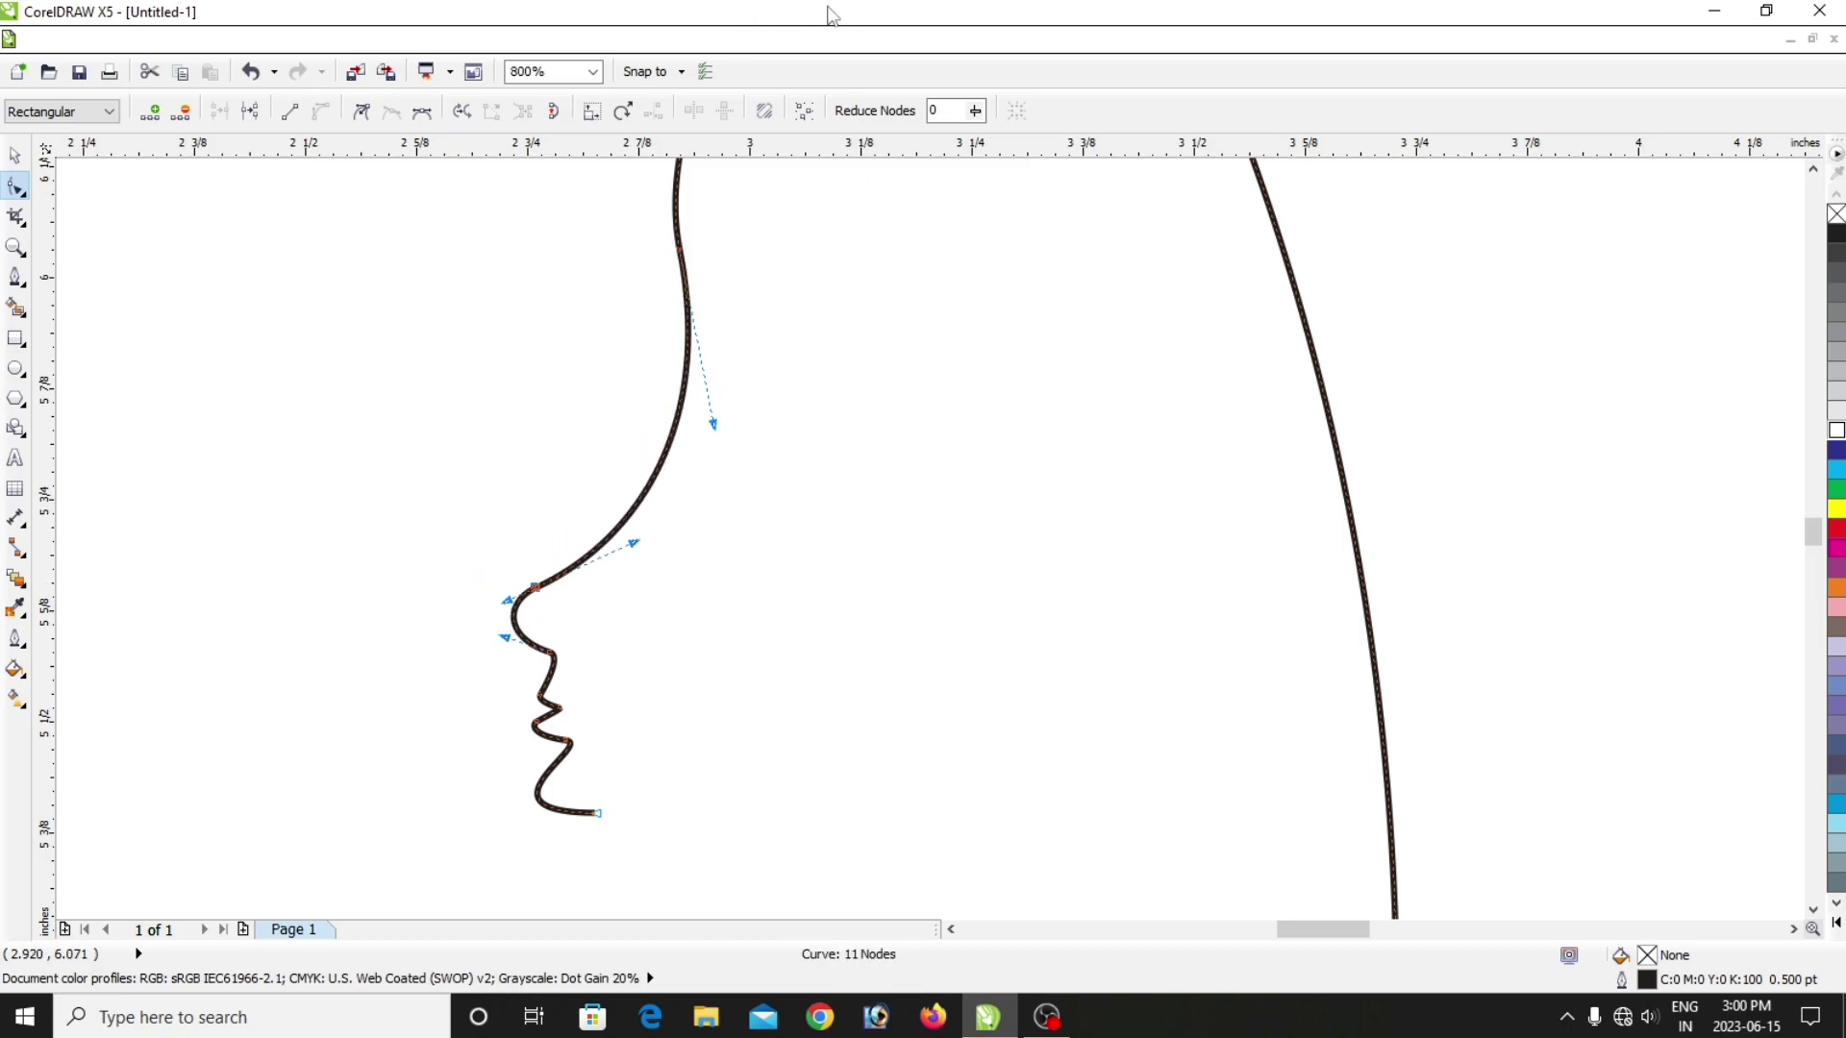
Delete the surplus nodes along the nose bridge, forehead and peak to simplify the profile curve.
scroll(832, 308, down, 1)
scroll(809, 306, up, 1)
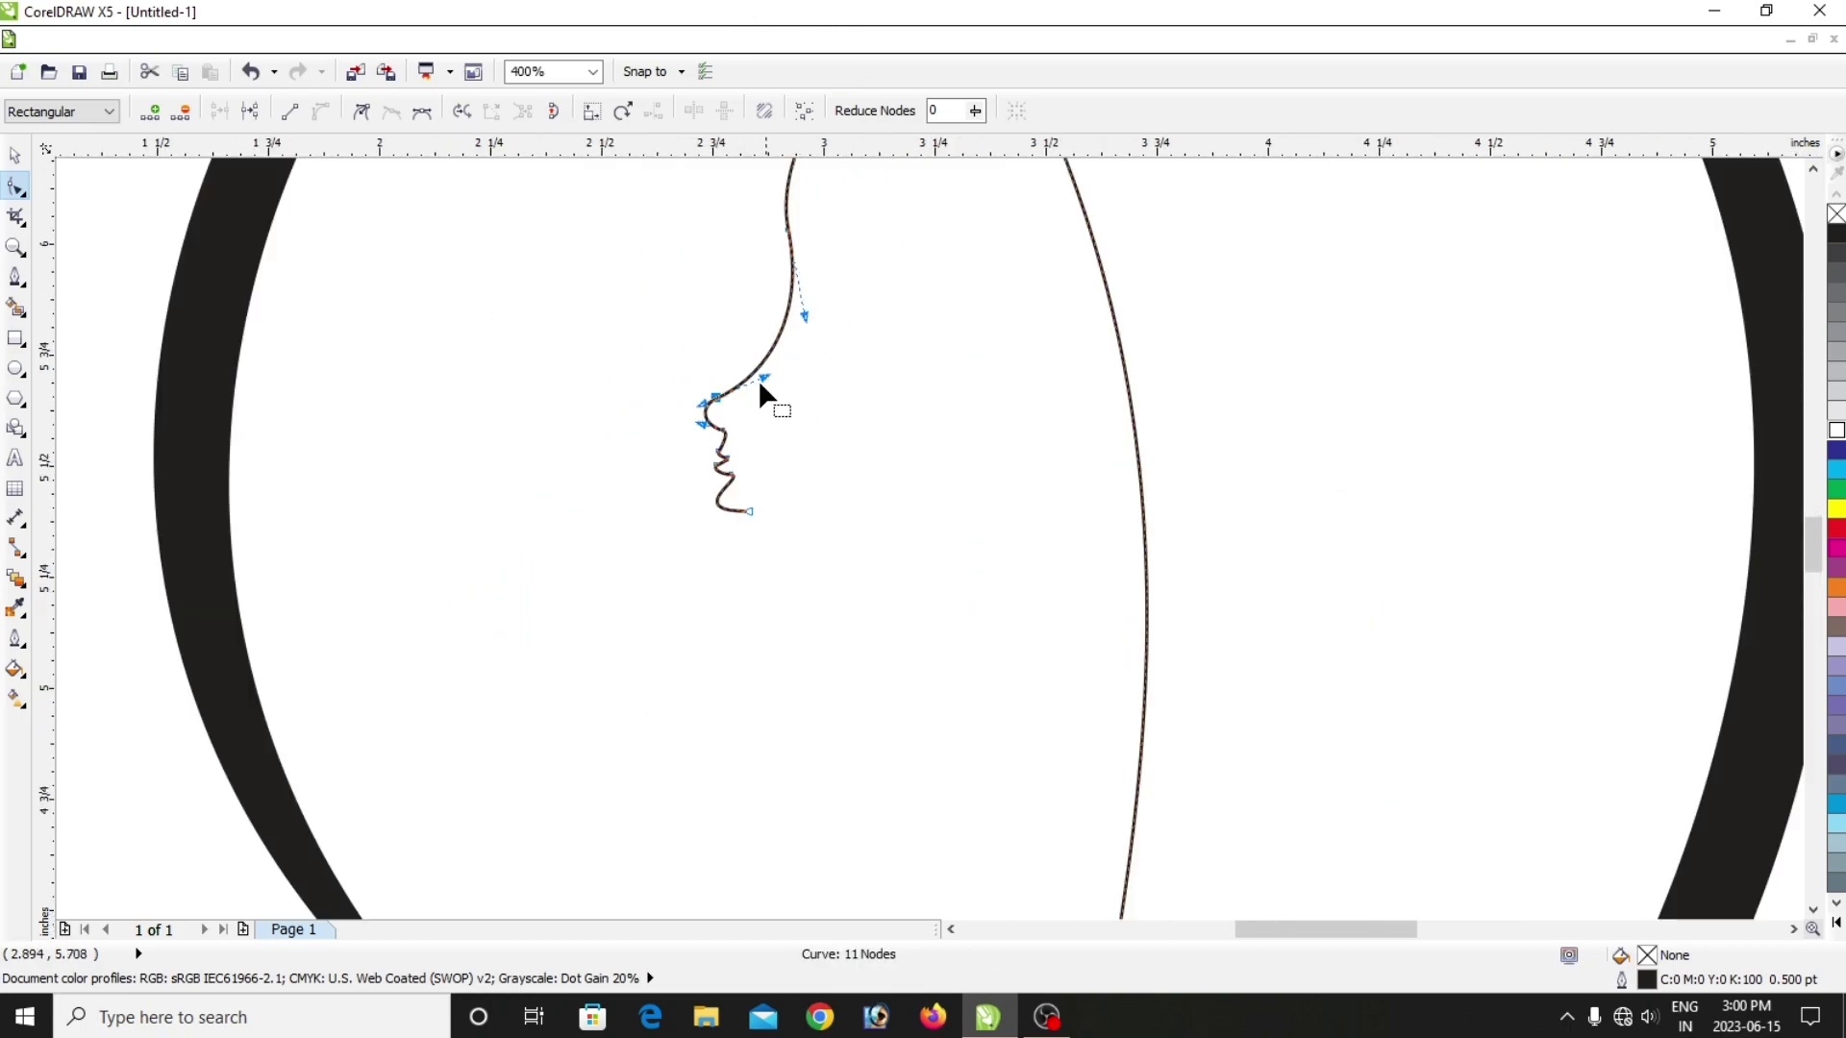
key(Delete)
scroll(799, 239, down, 2)
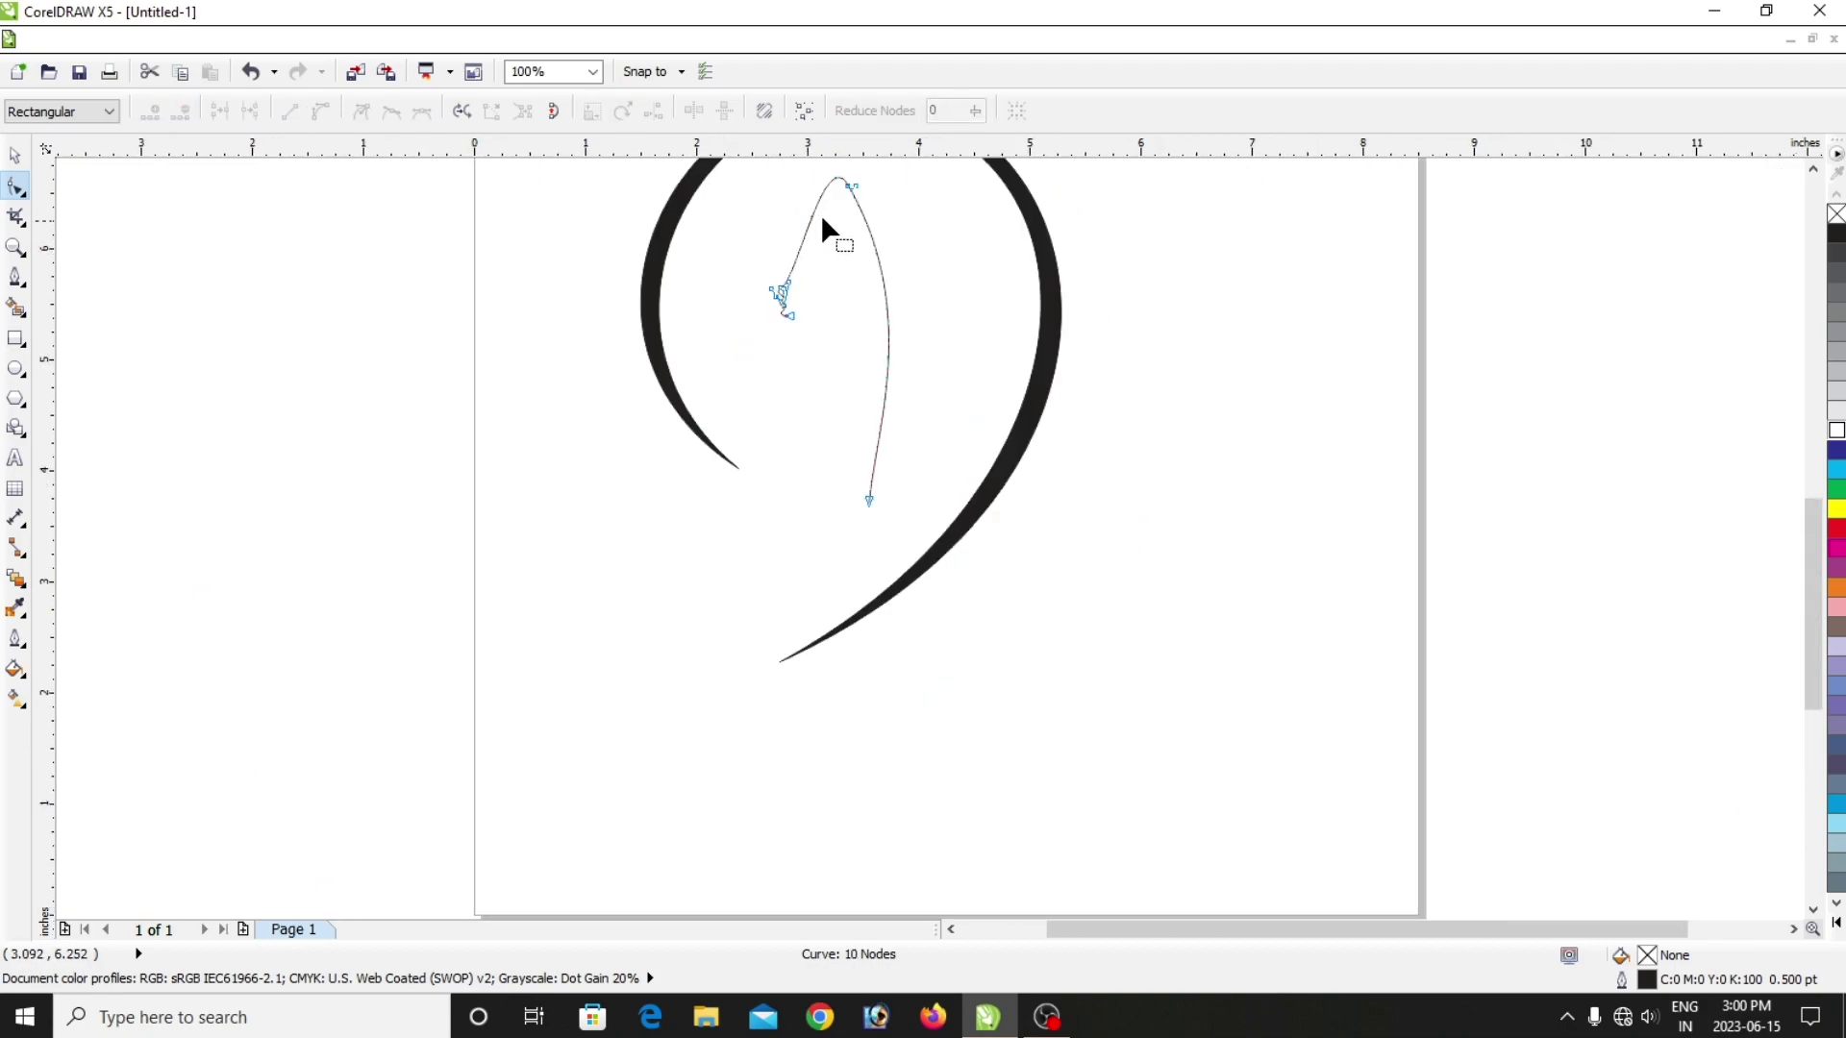
key(Delete)
scroll(848, 233, up, 2)
double_click(641, 332)
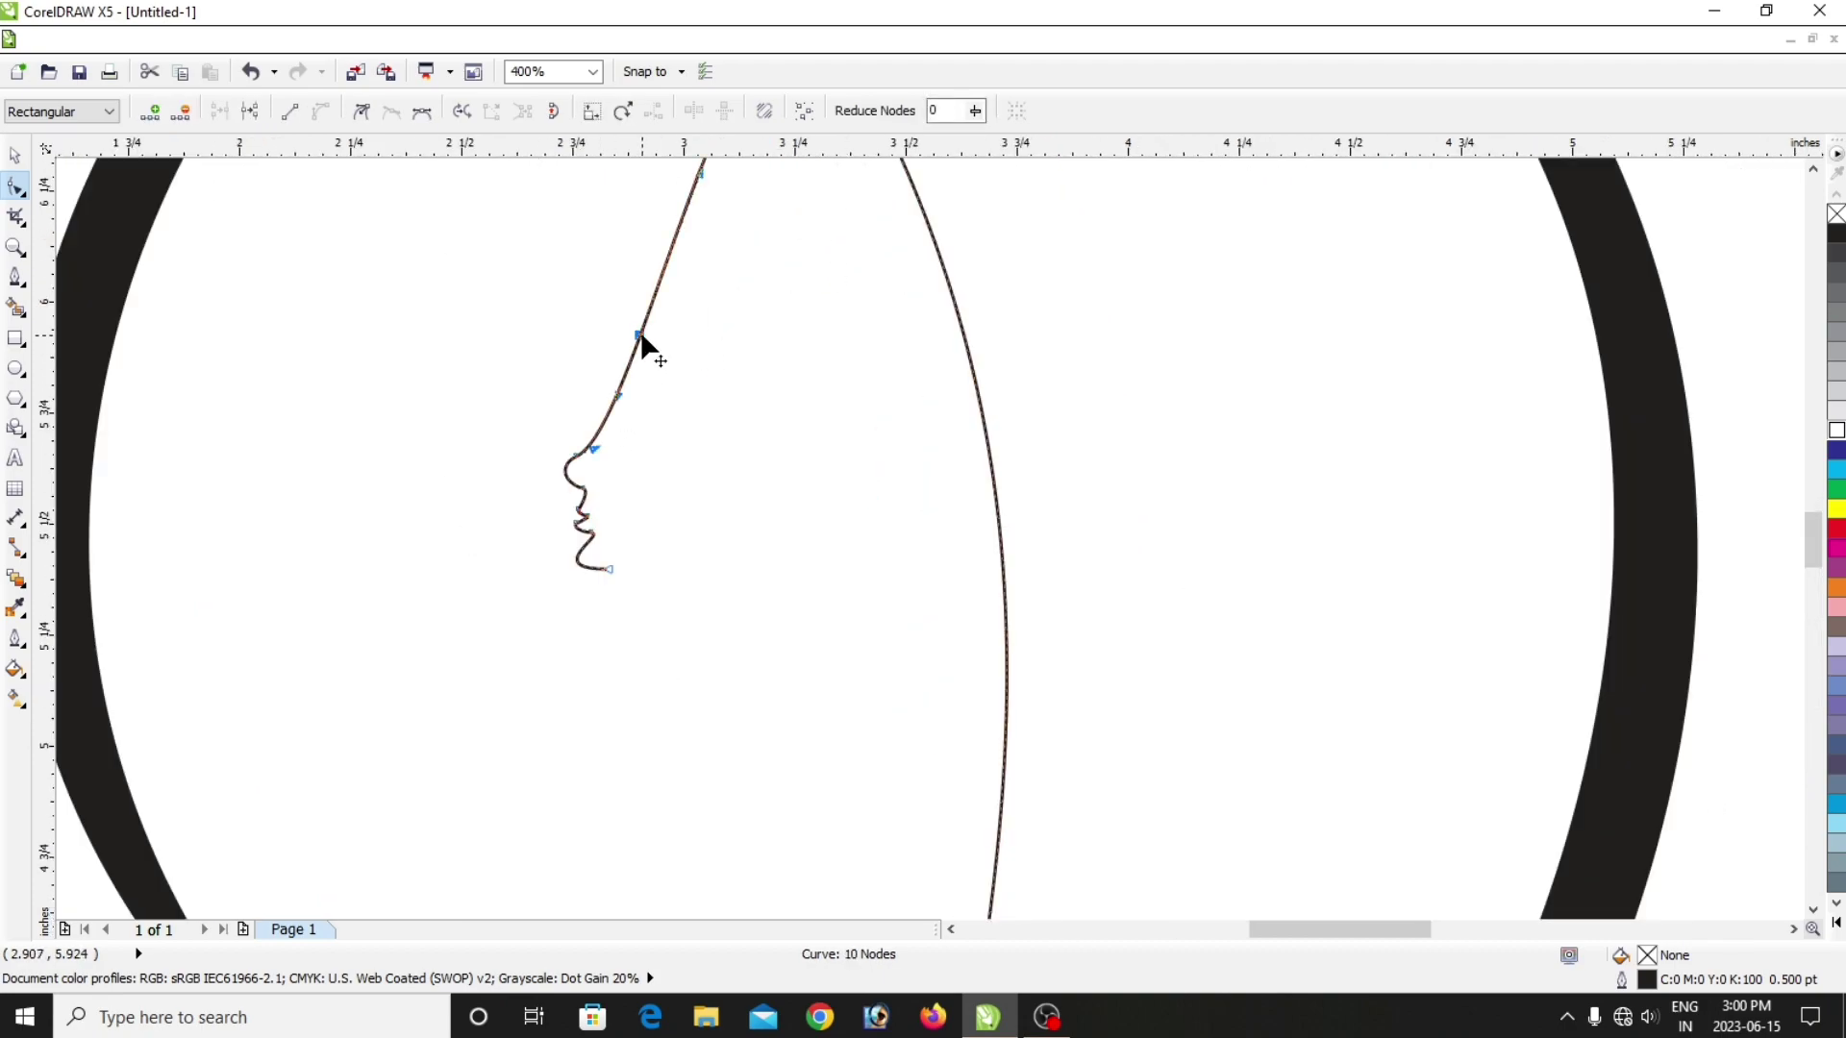
double_click(641, 333)
double_click(642, 333)
double_click(641, 333)
scroll(874, 162, down, 1)
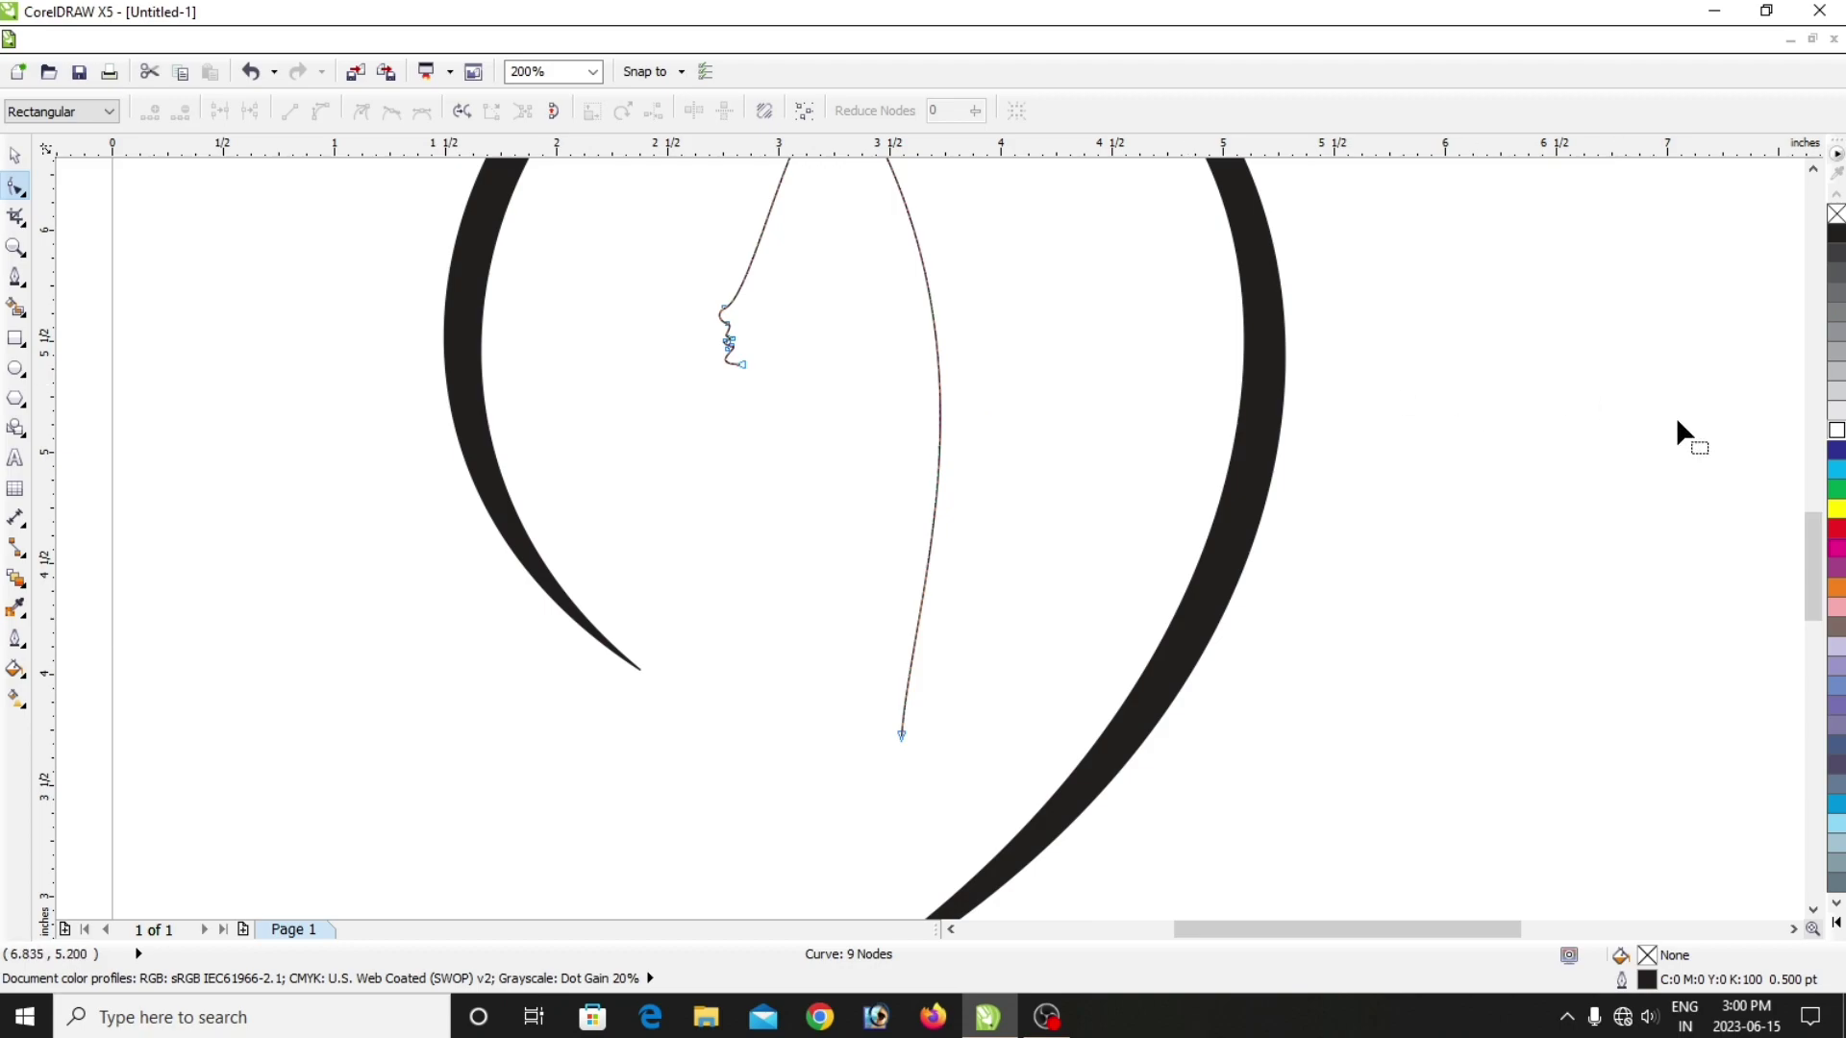
drag(1813, 565, 1788, 505)
double_click(856, 538)
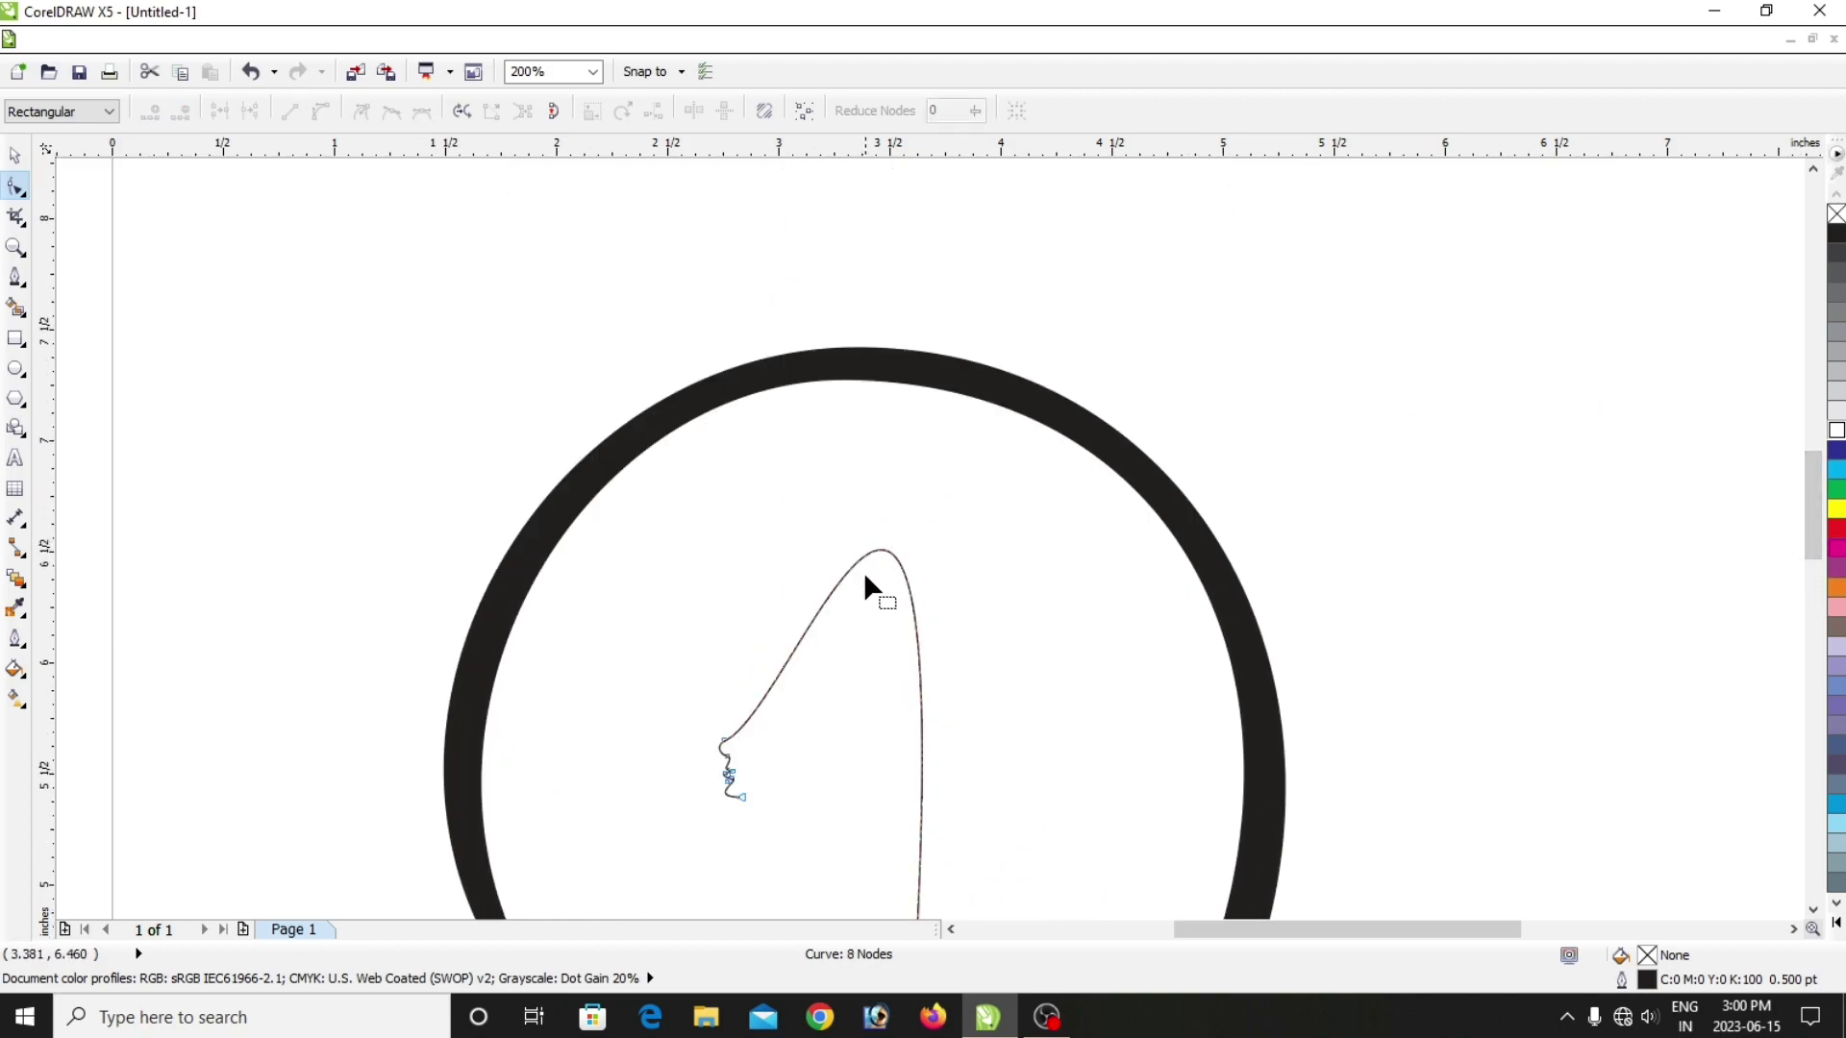
Try reshaping the peak with a temporary node and curve handle on the forehead stroke, and remove the added nodes.
double_click(819, 608)
drag(954, 468, 809, 749)
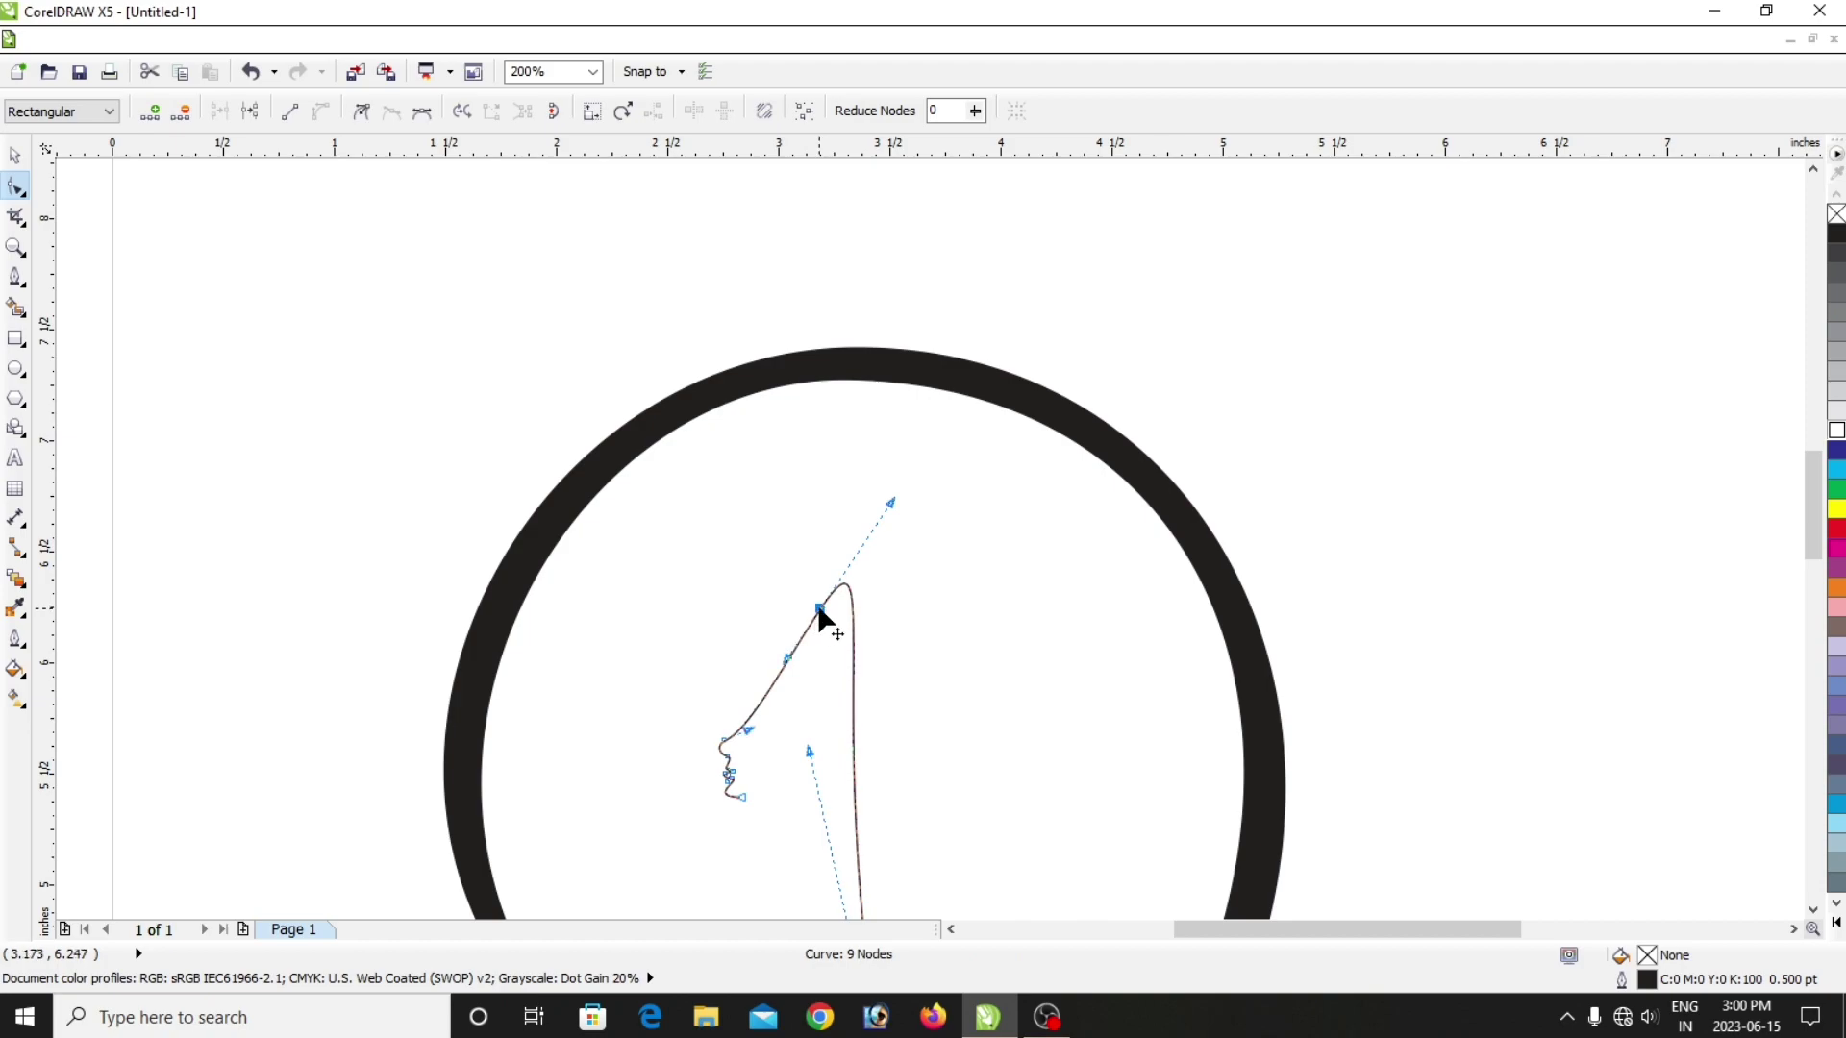
double_click(820, 608)
scroll(834, 680, down, 1)
double_click(815, 685)
double_click(815, 686)
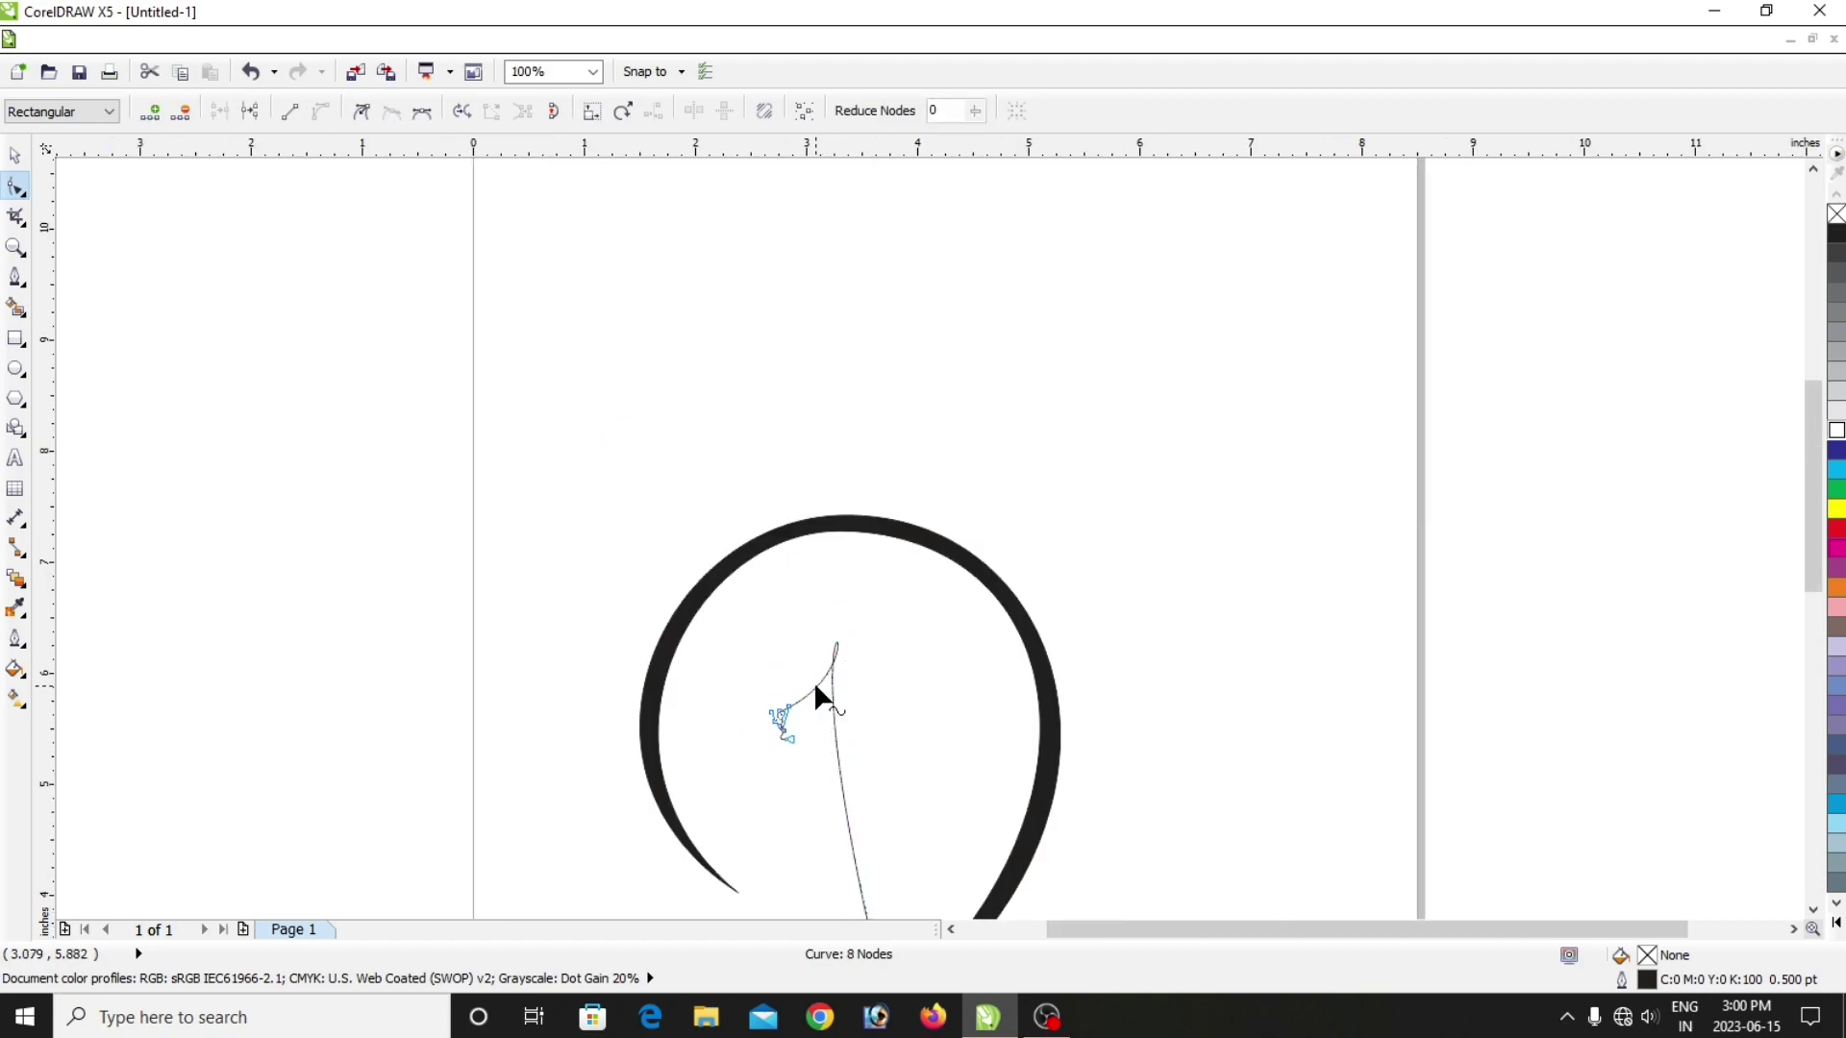
Add a node midway on the forehead line, pull it upward, and adjust the nose bridge node for a smoother brow.
scroll(823, 679, up, 3)
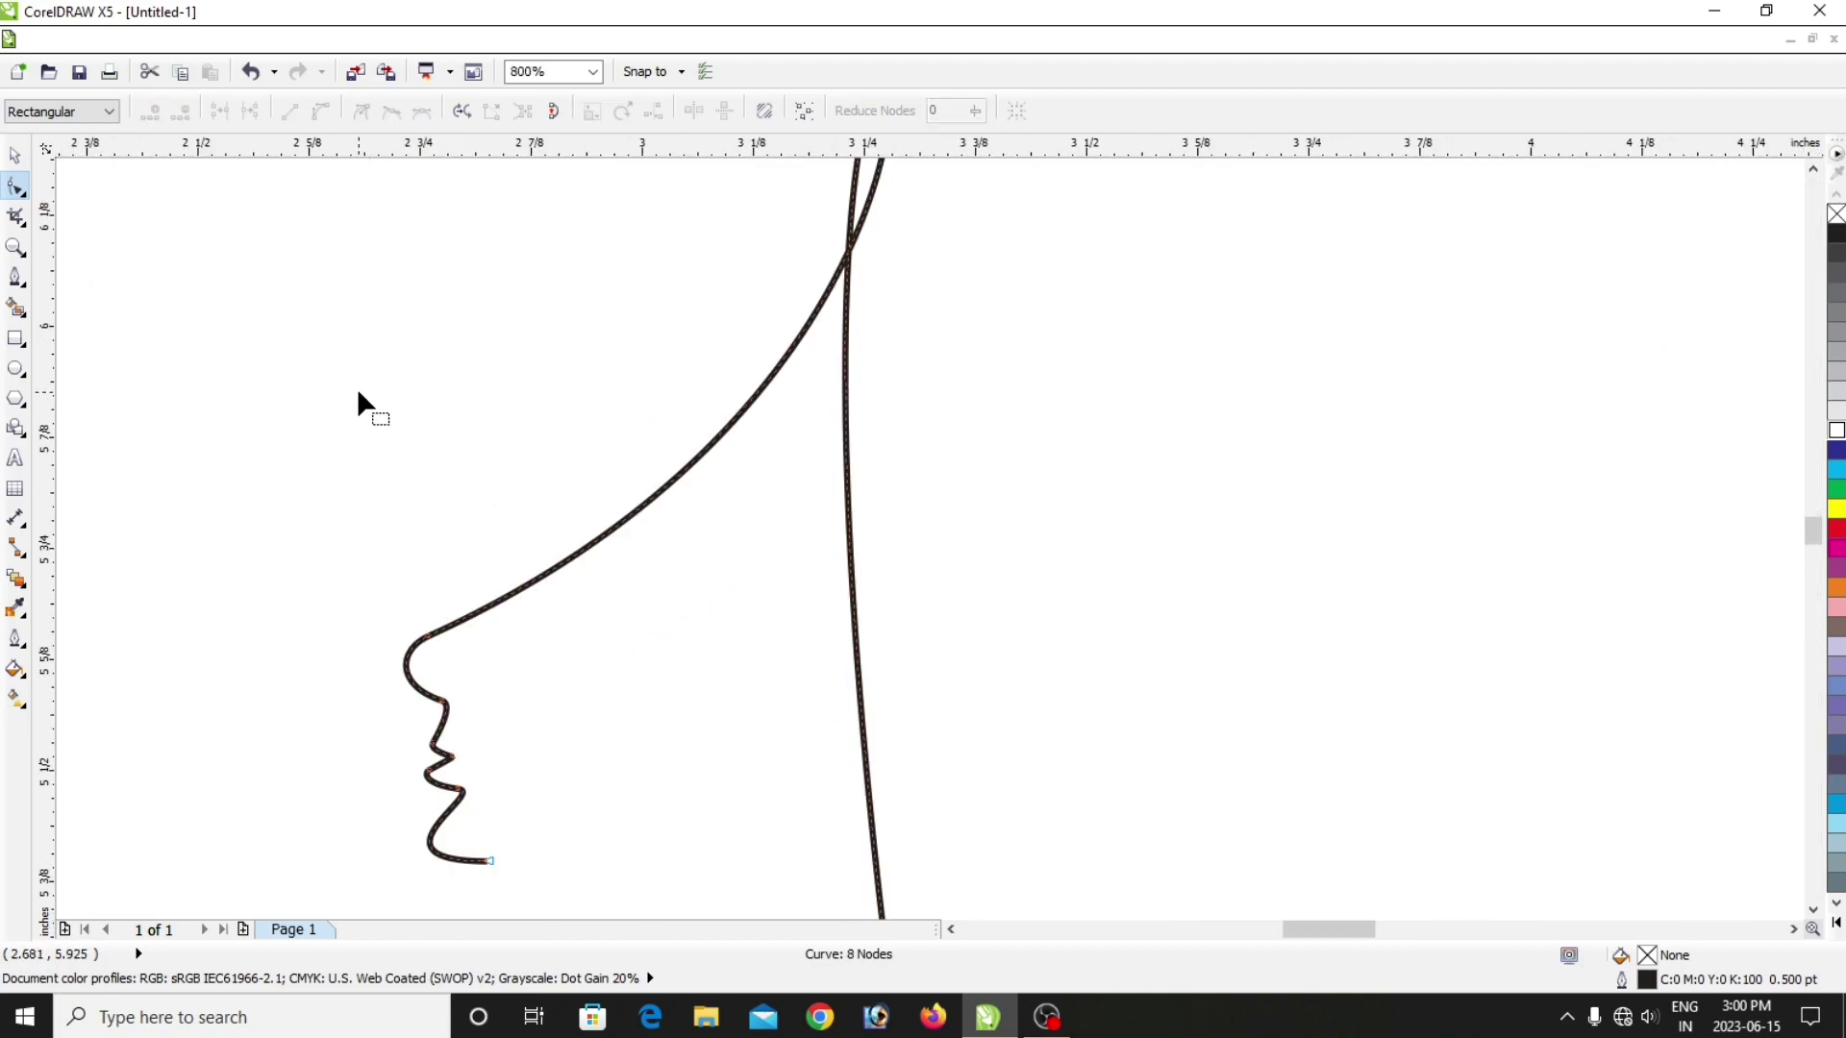
mouse_move(608, 532)
mouse_down()
mouse_move(522, 429)
mouse_move(557, 387)
mouse_up()
double_click(606, 526)
double_click(607, 526)
click(610, 527)
drag(429, 637, 467, 625)
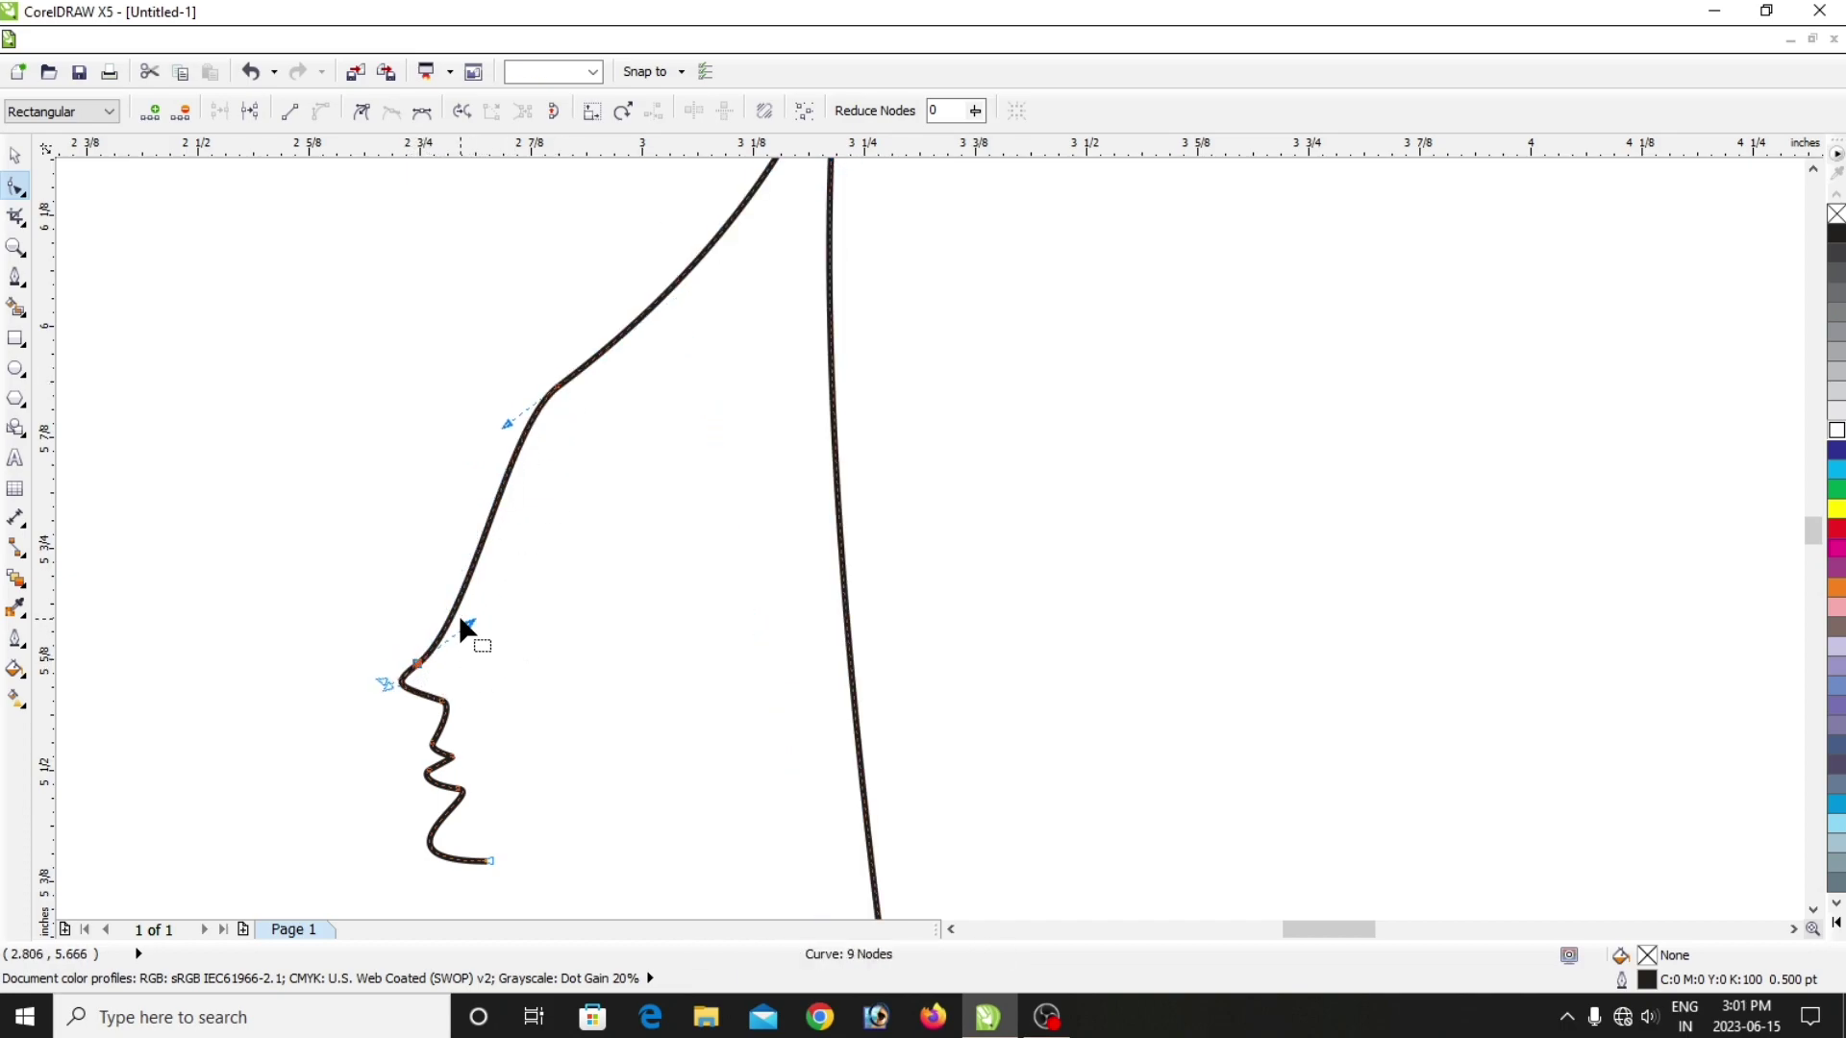
Add a node on the upper forehead line and delete the far end node to remove the long back stroke.
double_click(663, 303)
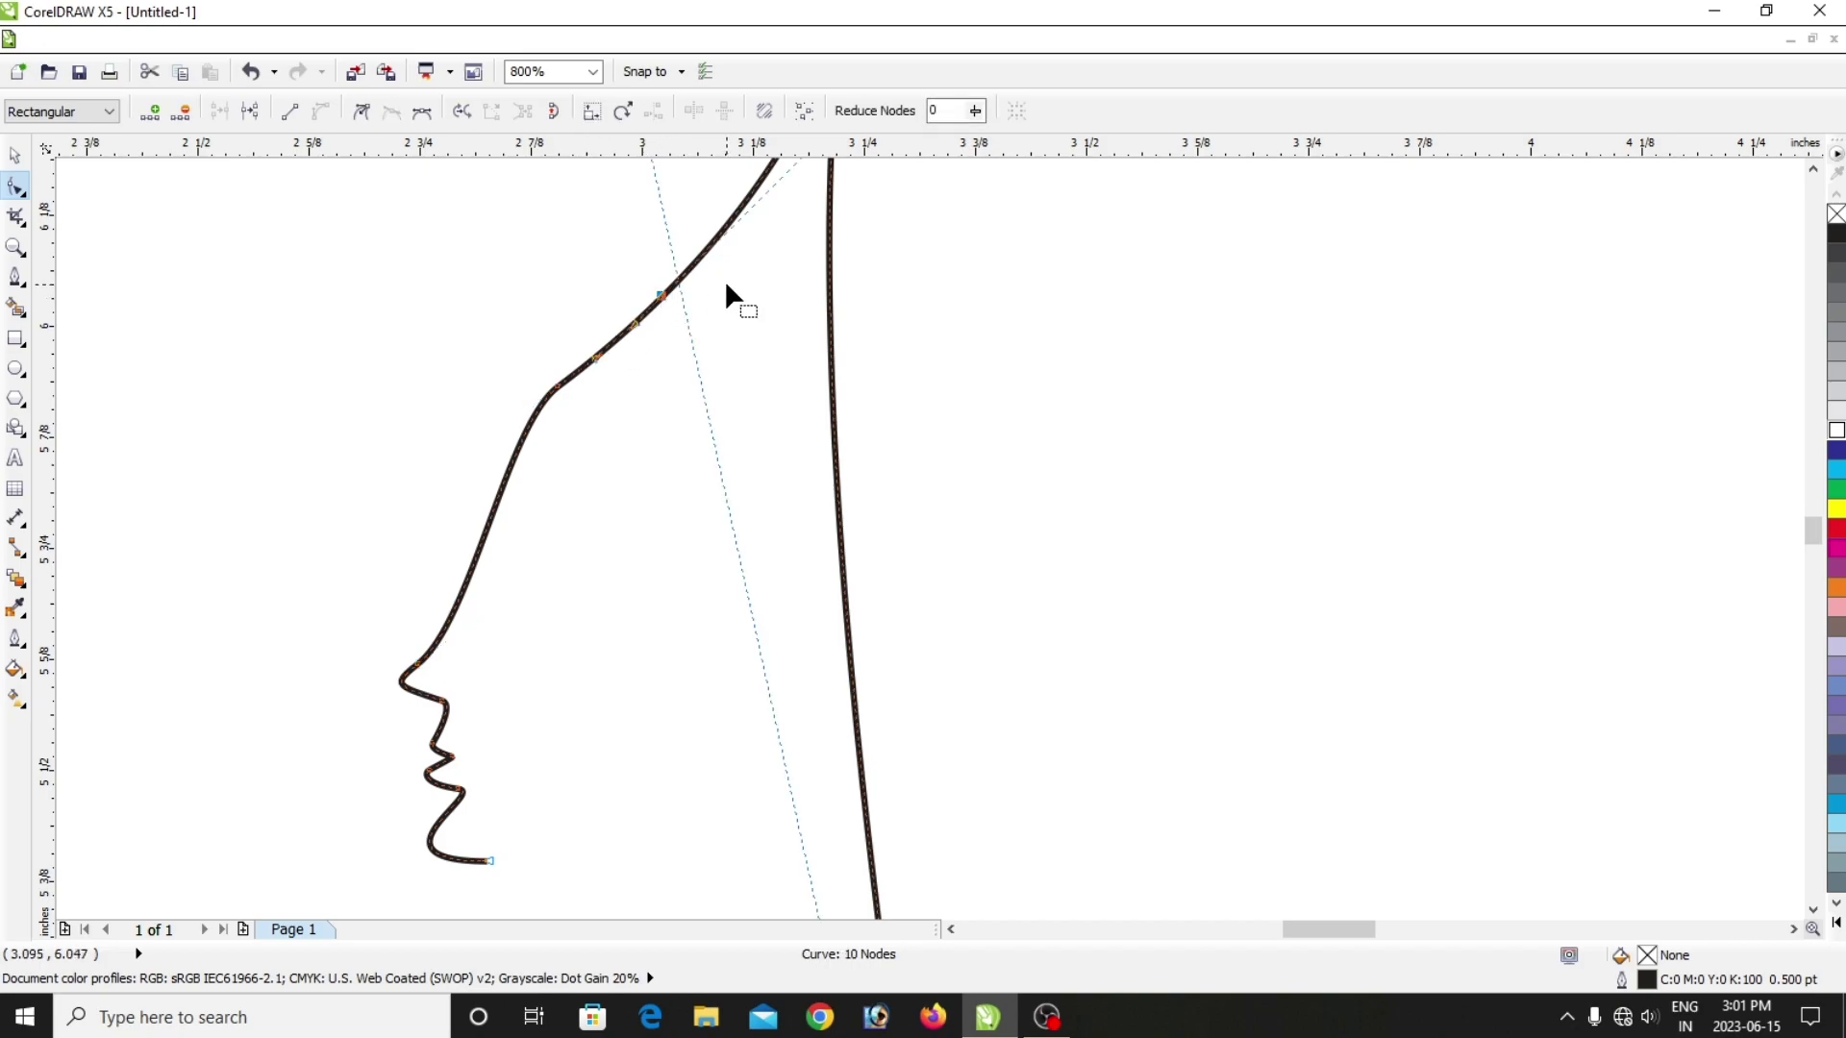
scroll(727, 281, down, 3)
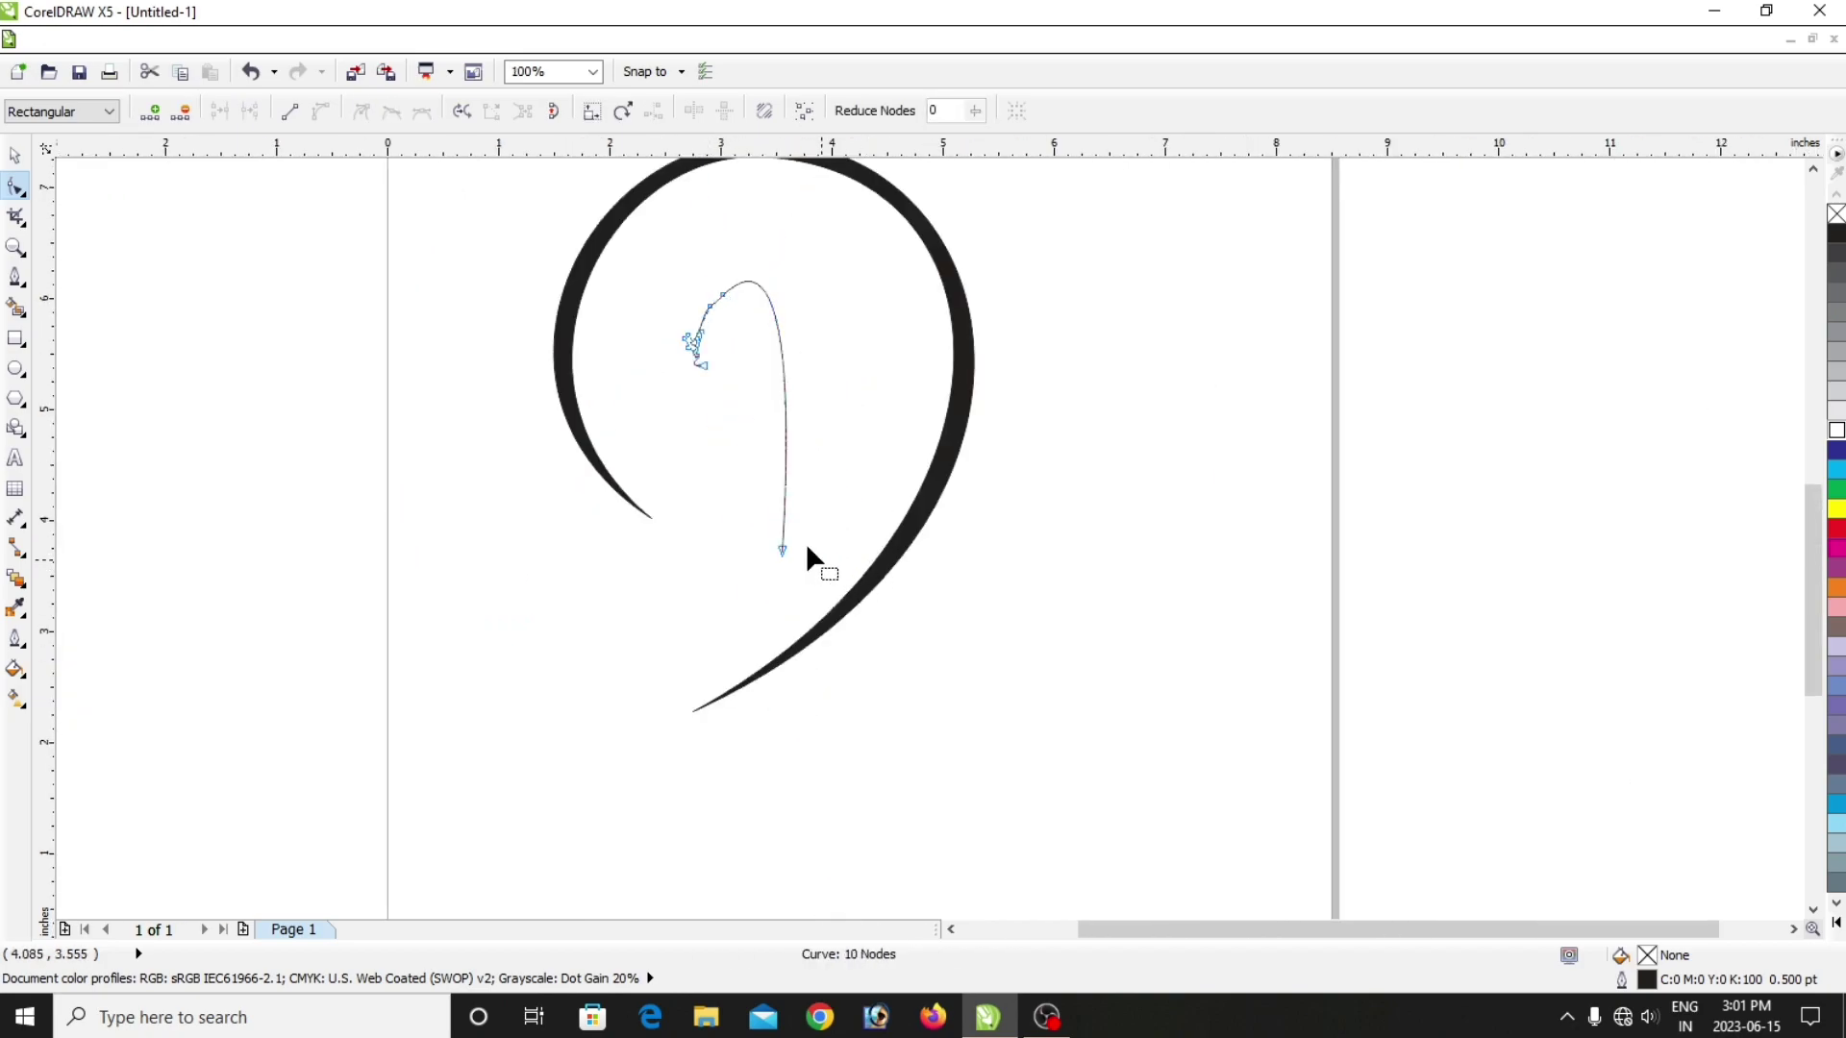
click(778, 547)
key(Delete)
scroll(722, 330, up, 2)
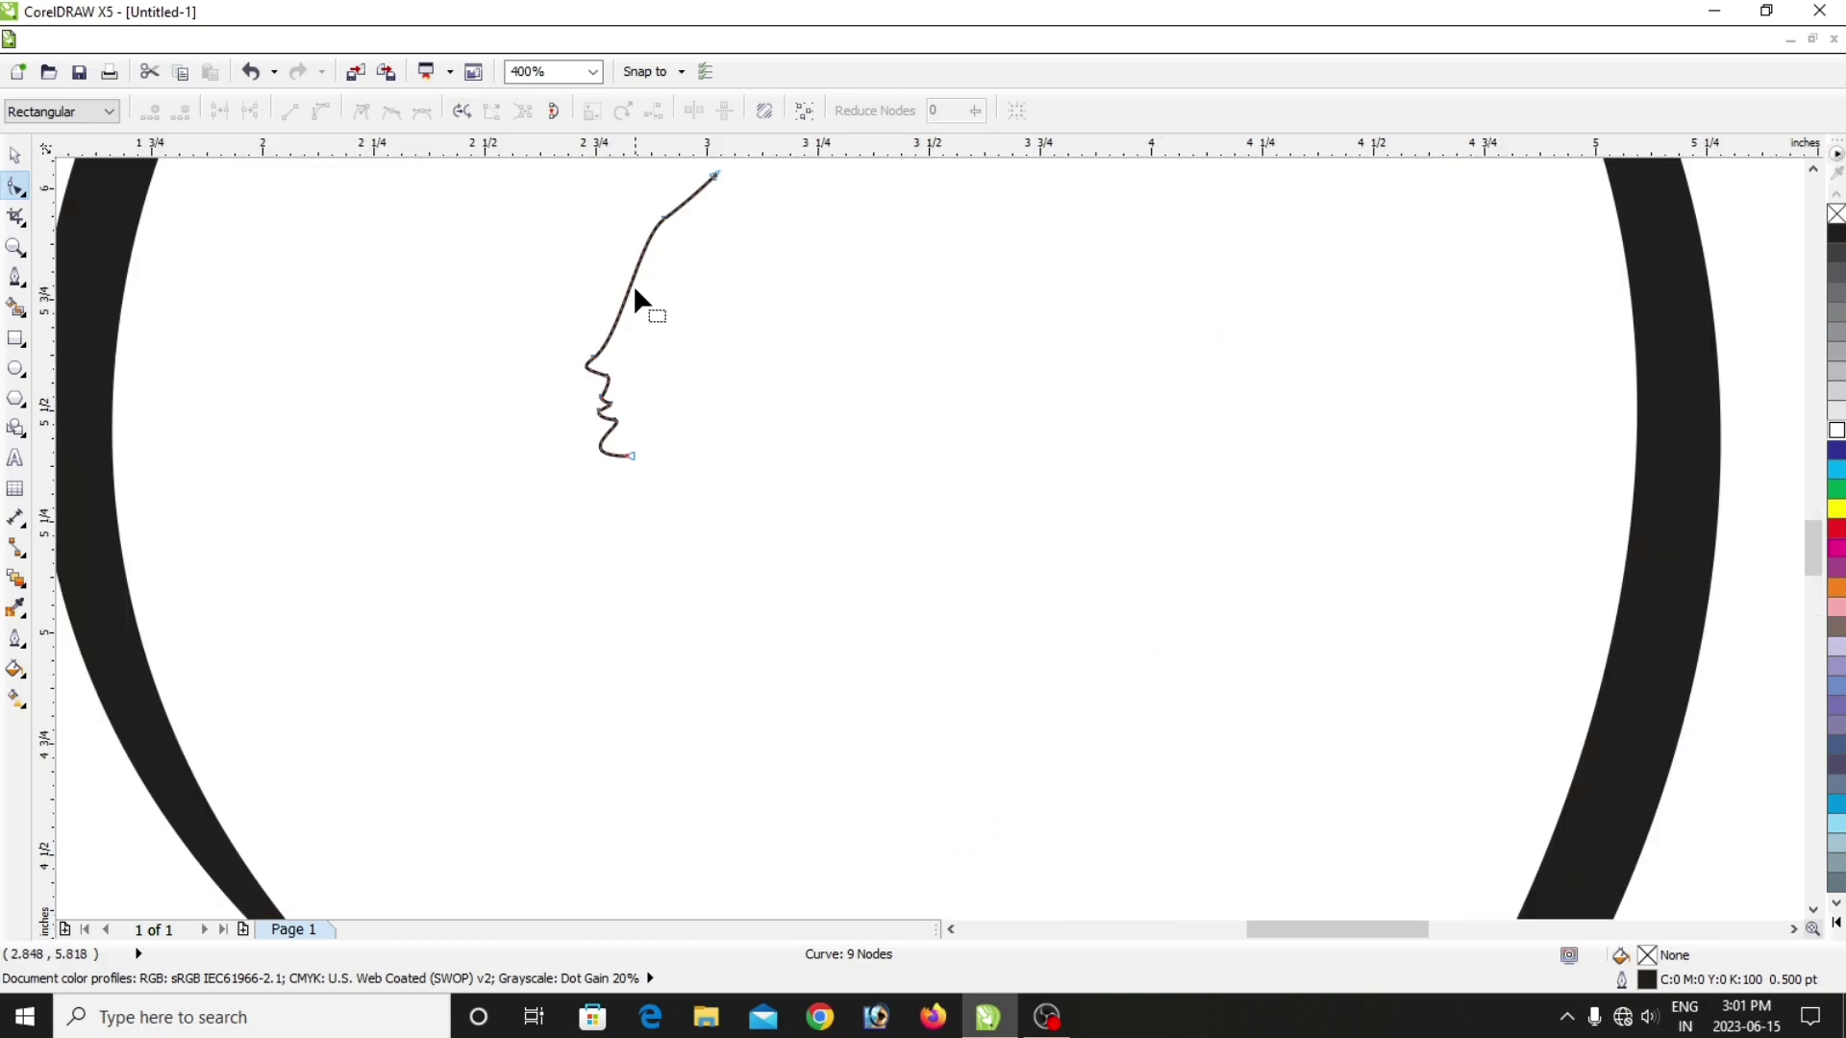
Pull the open upper end down behind the face and lower the forehead peak to make a compact head outline.
click(594, 359)
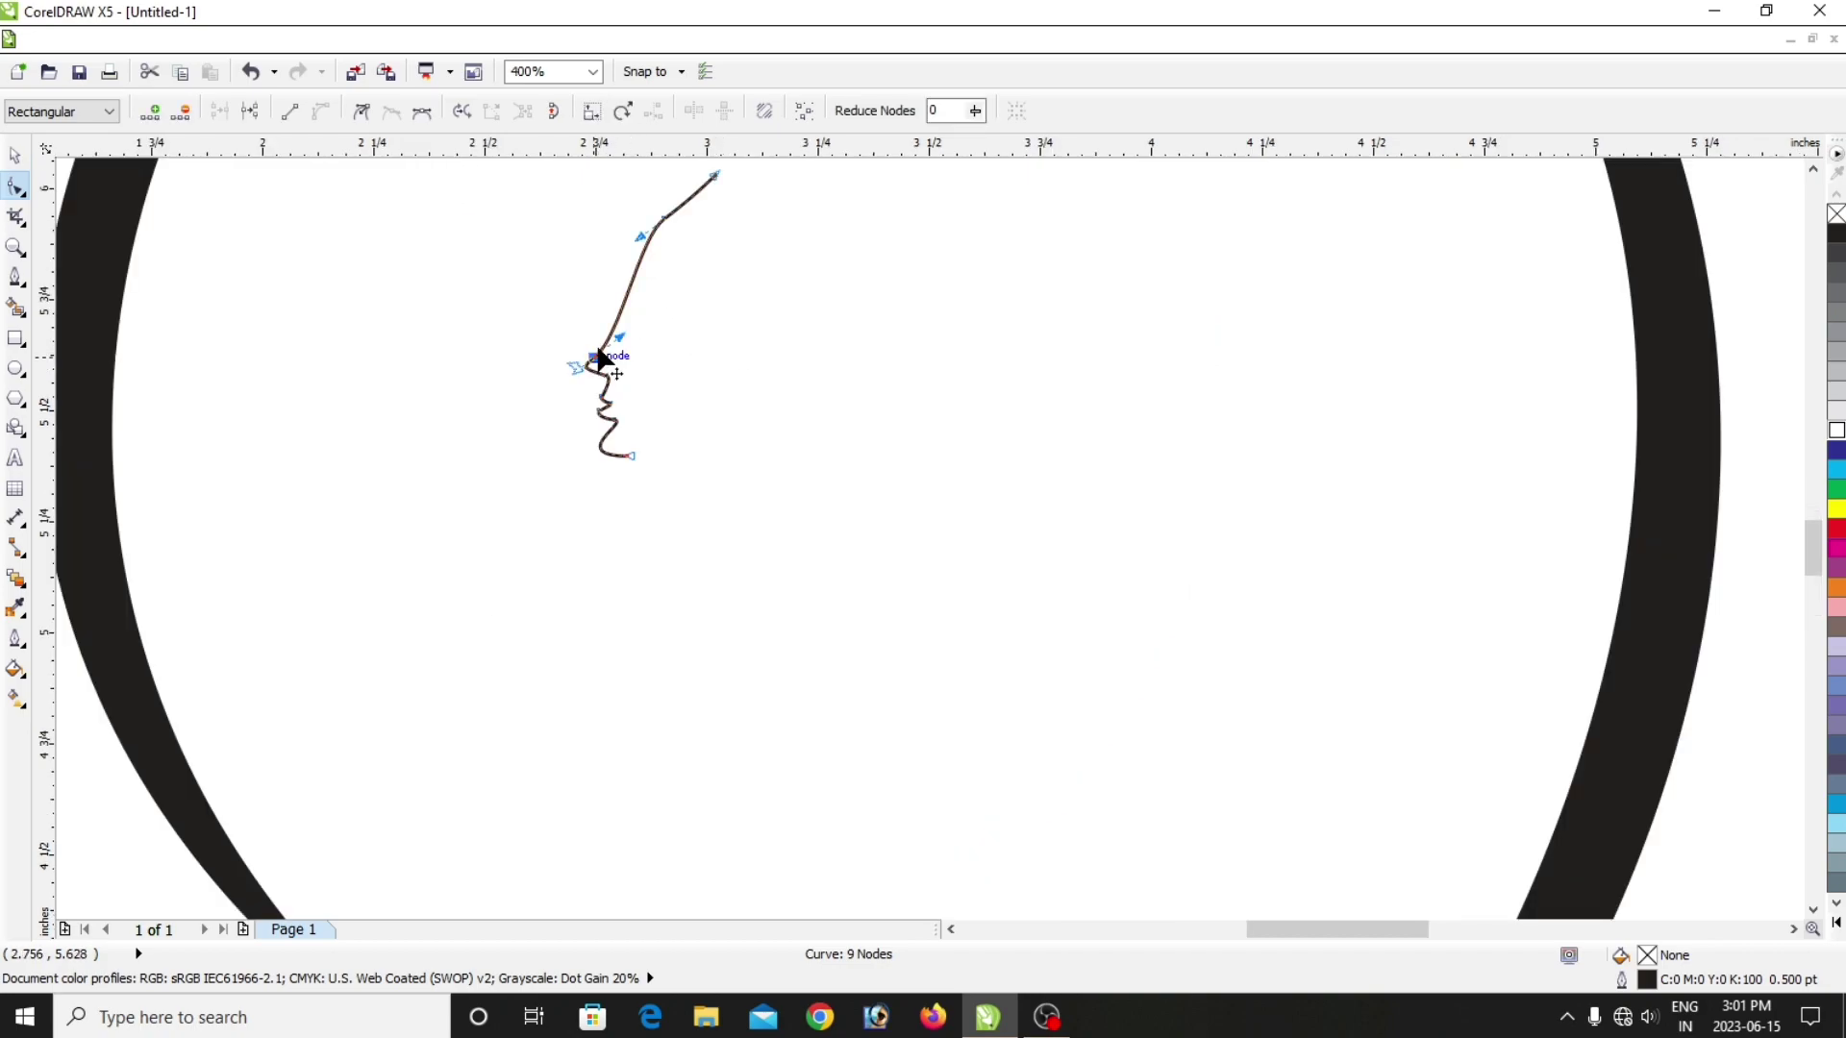
click(662, 217)
drag(713, 176, 673, 421)
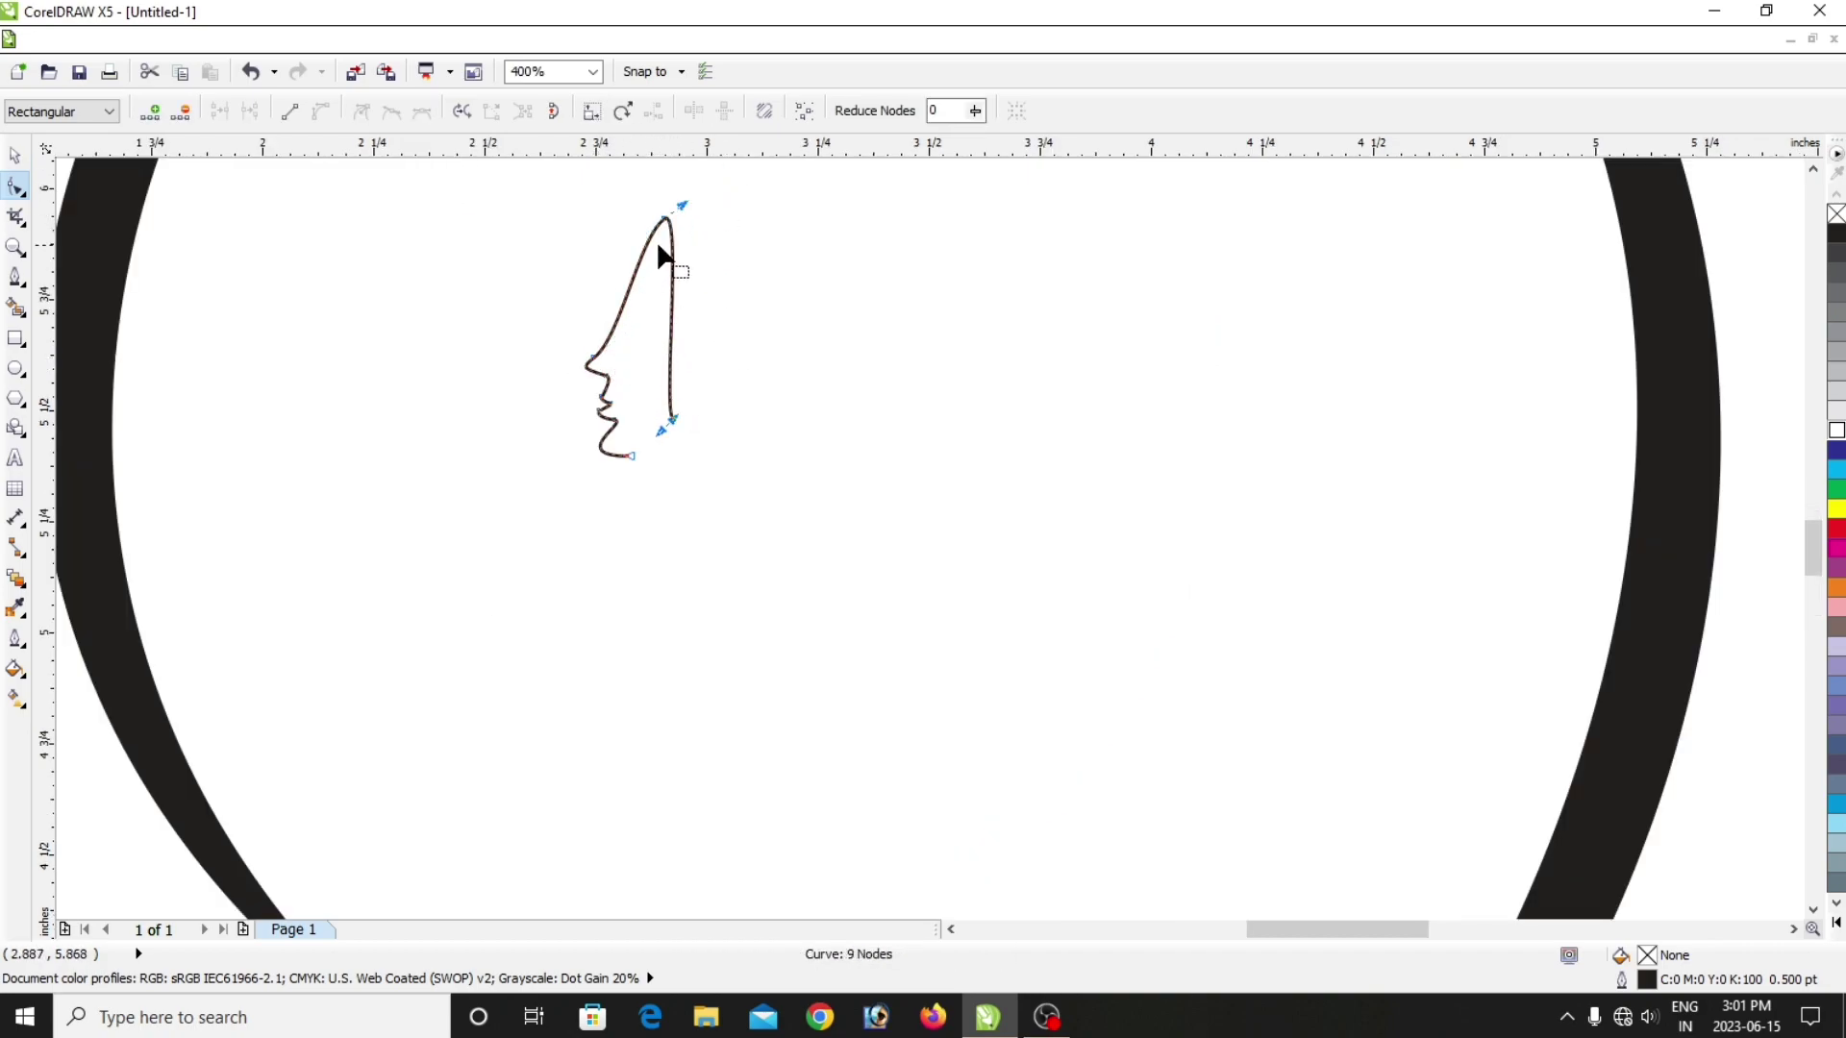
drag(664, 222, 642, 302)
scroll(639, 308, up, 1)
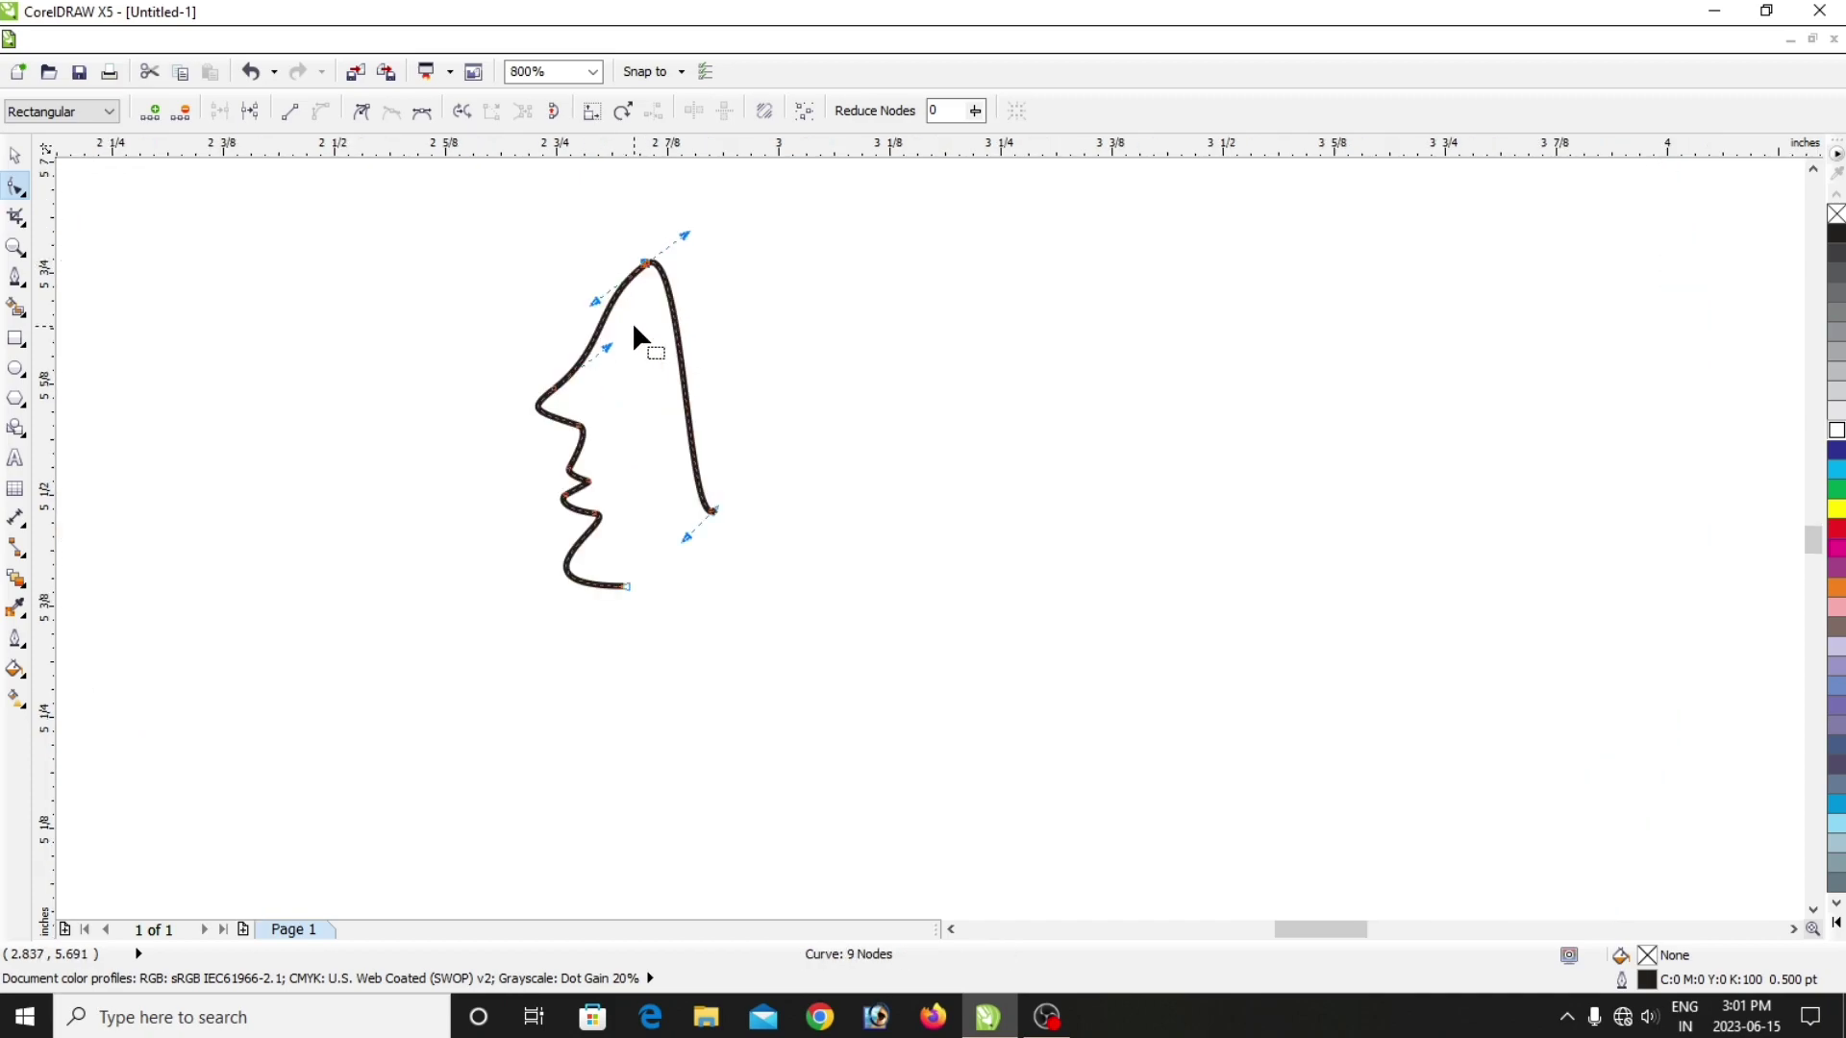
Extend the chin's end downward with a new node, and bend the segment into a curved neck ending in a point.
mouse_move(622, 588)
mouse_down()
mouse_move(698, 609)
mouse_move(616, 587)
mouse_up()
click(622, 584)
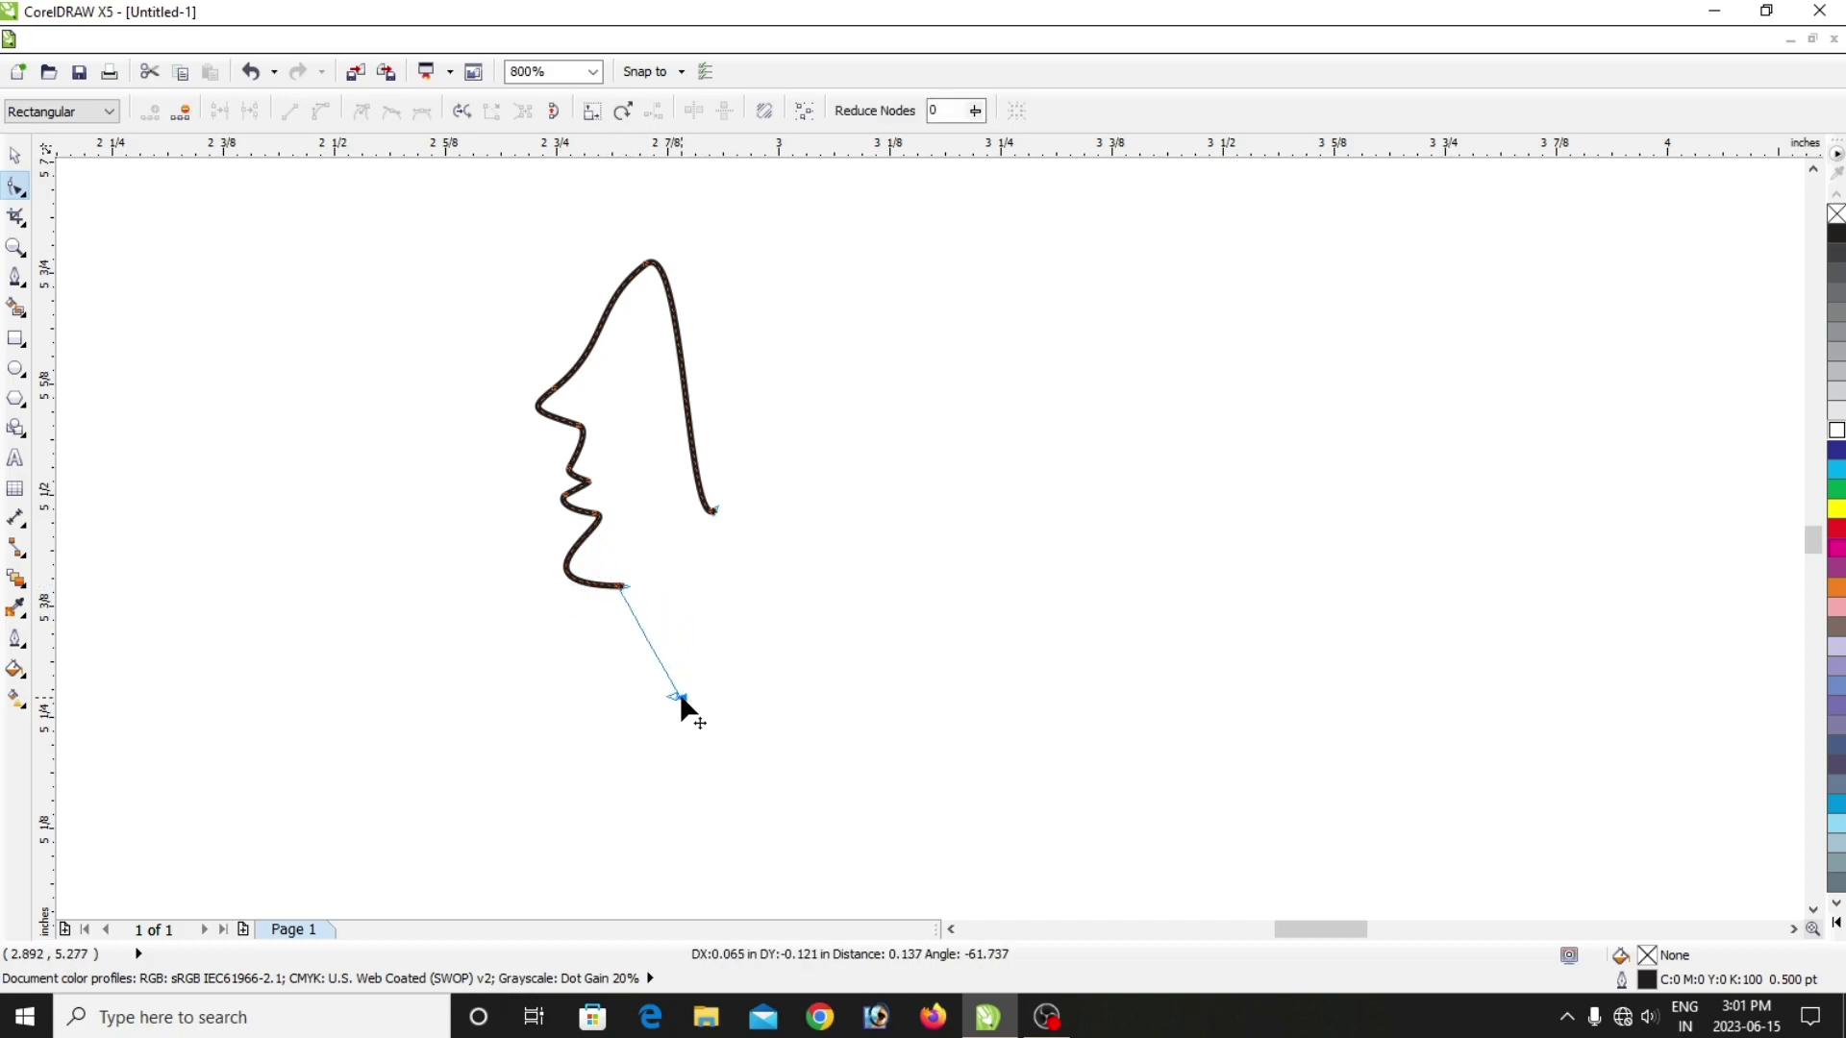
click(648, 721)
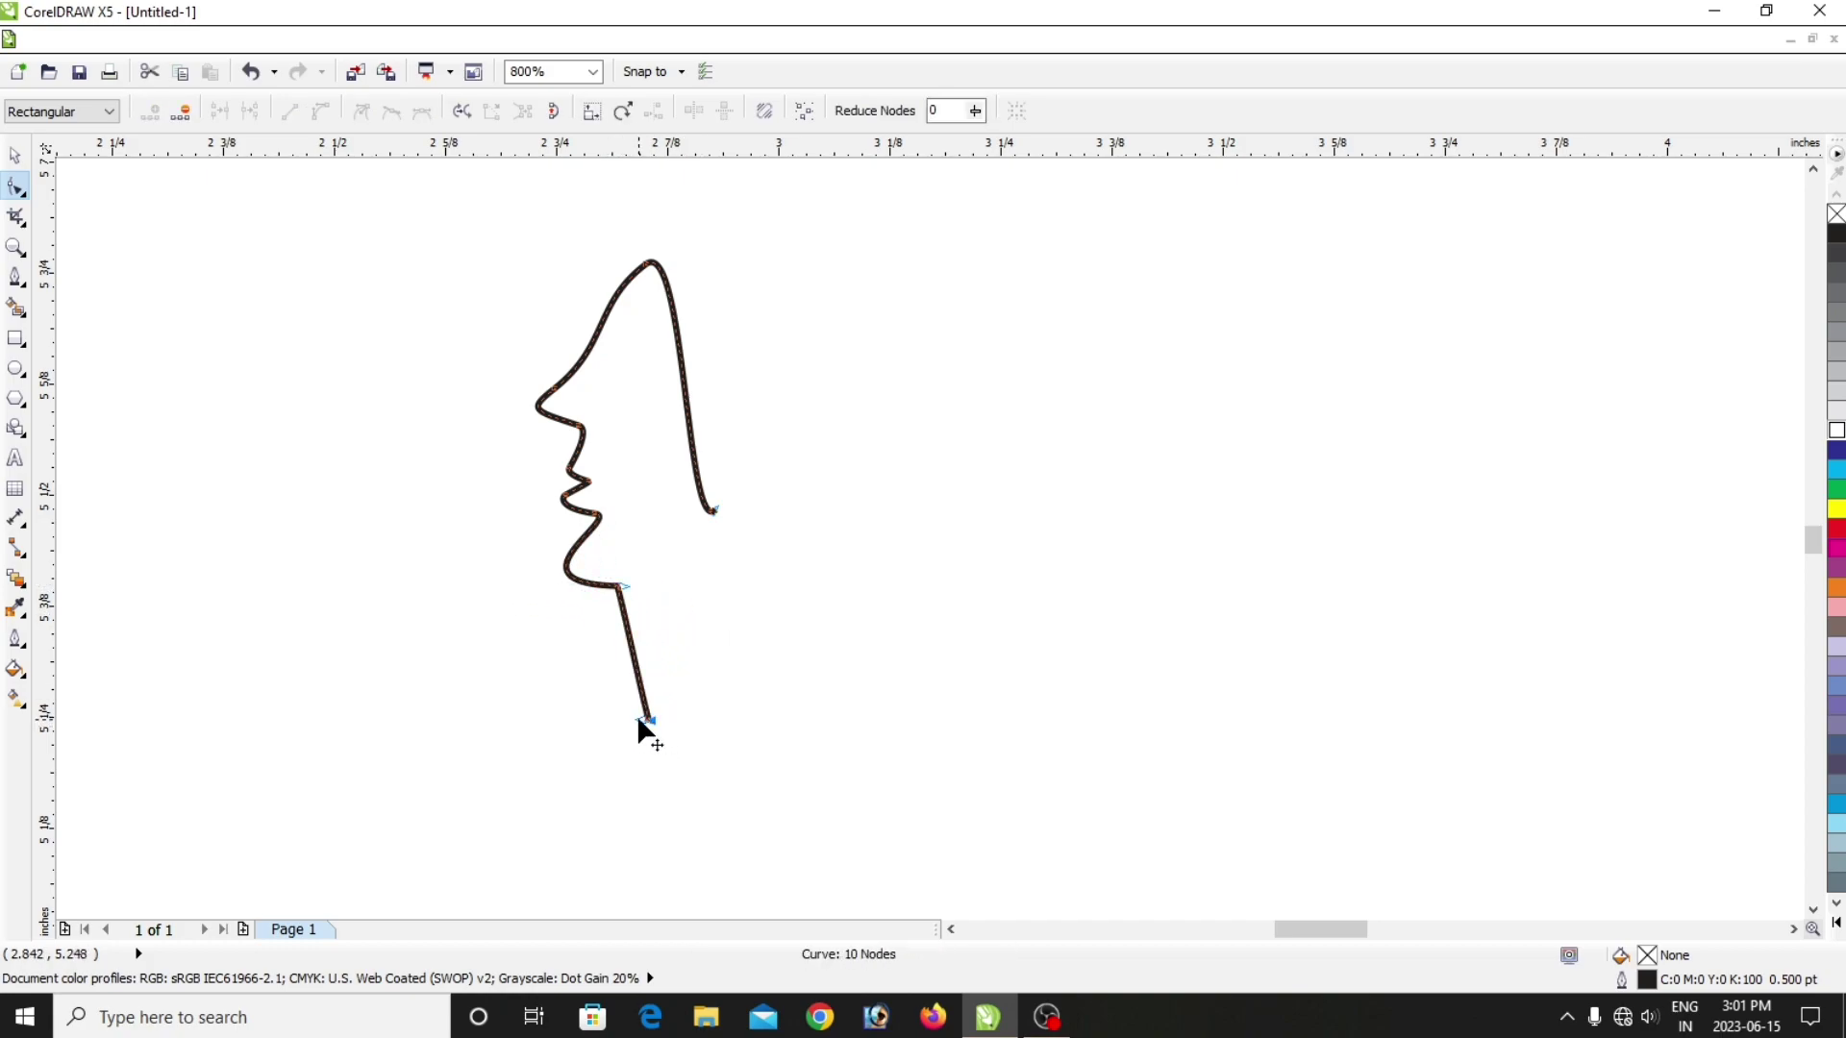
drag(638, 717, 746, 588)
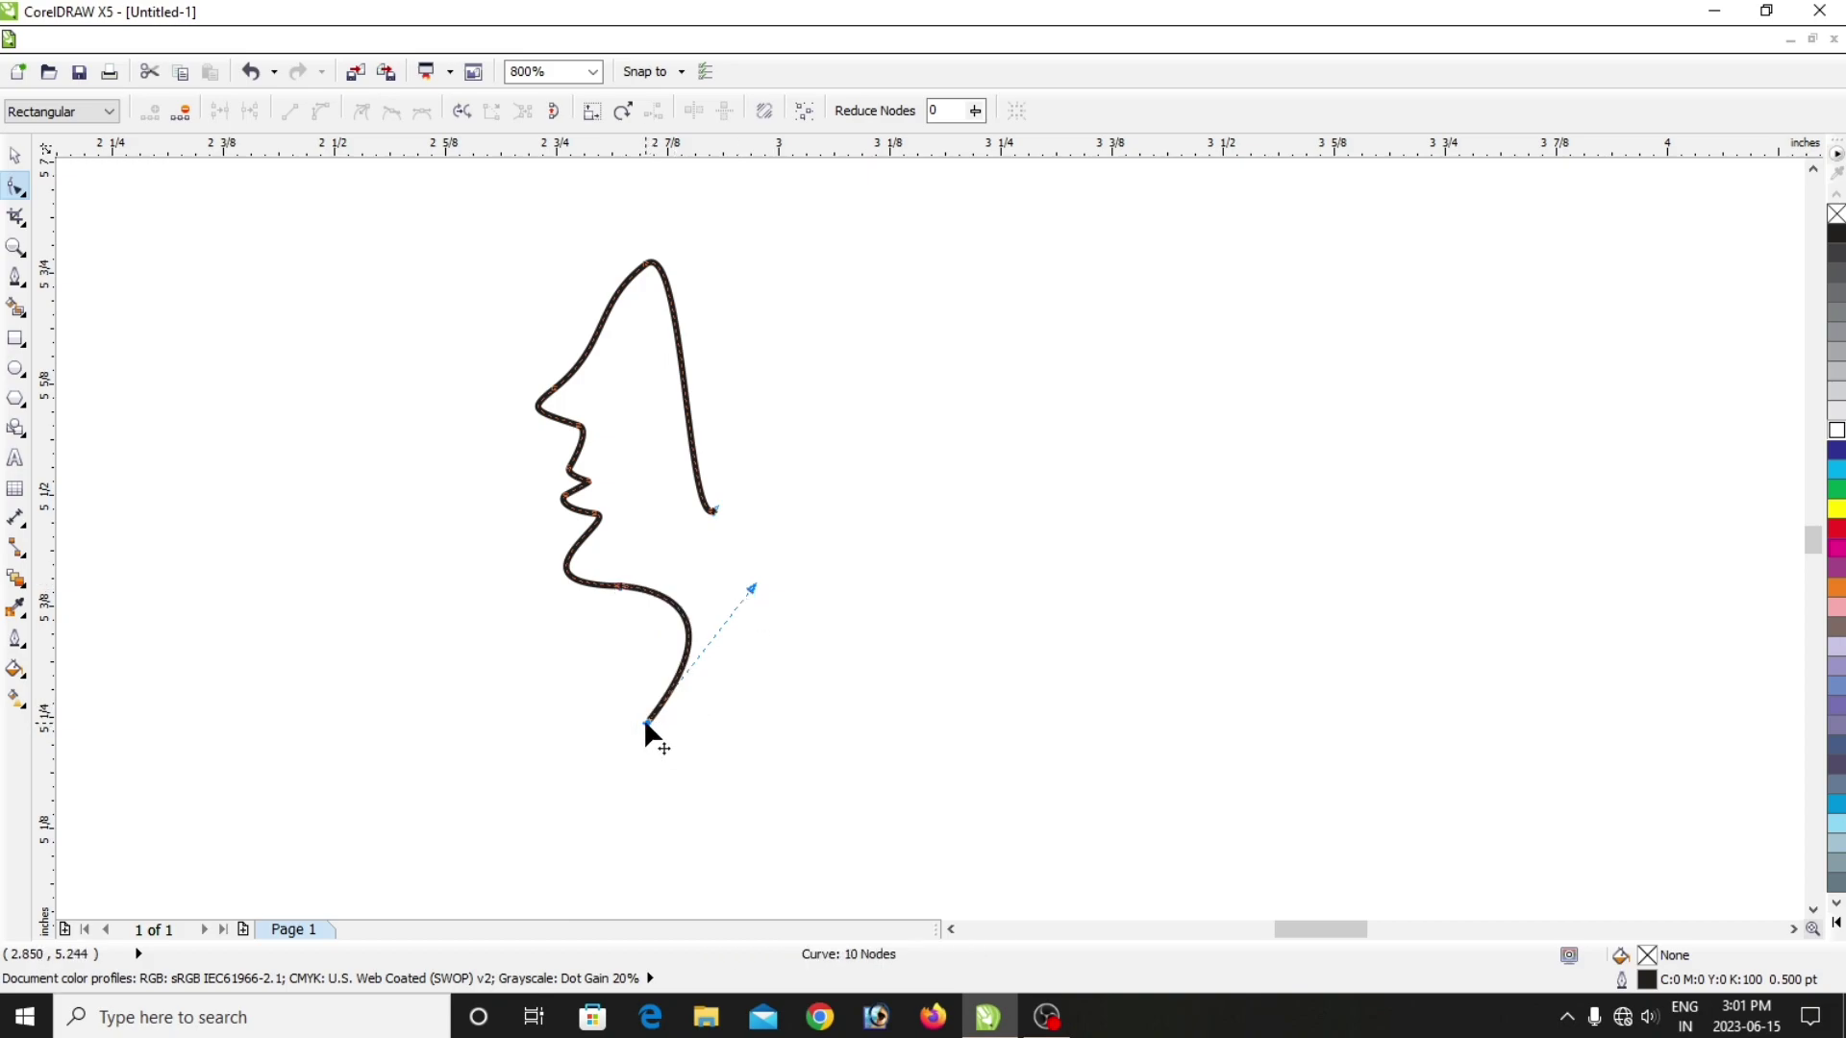
drag(646, 722, 622, 714)
drag(728, 579, 747, 621)
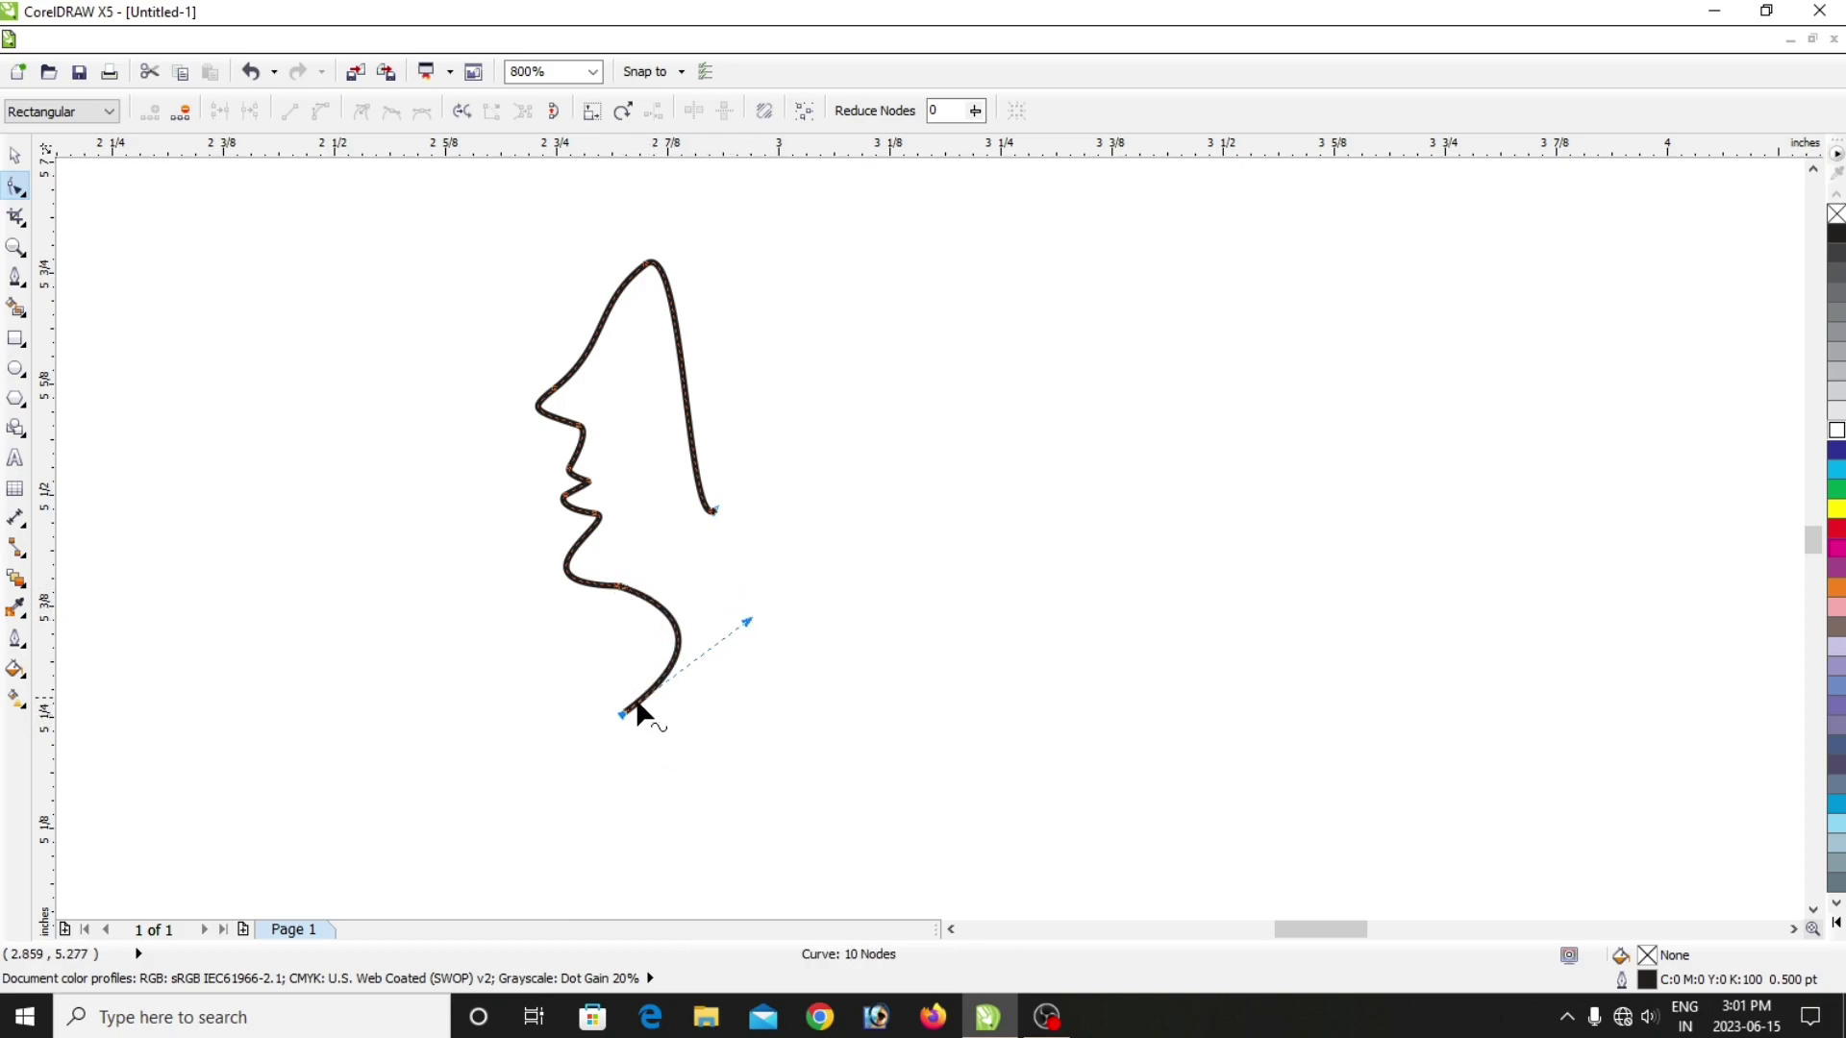
drag(639, 713, 609, 704)
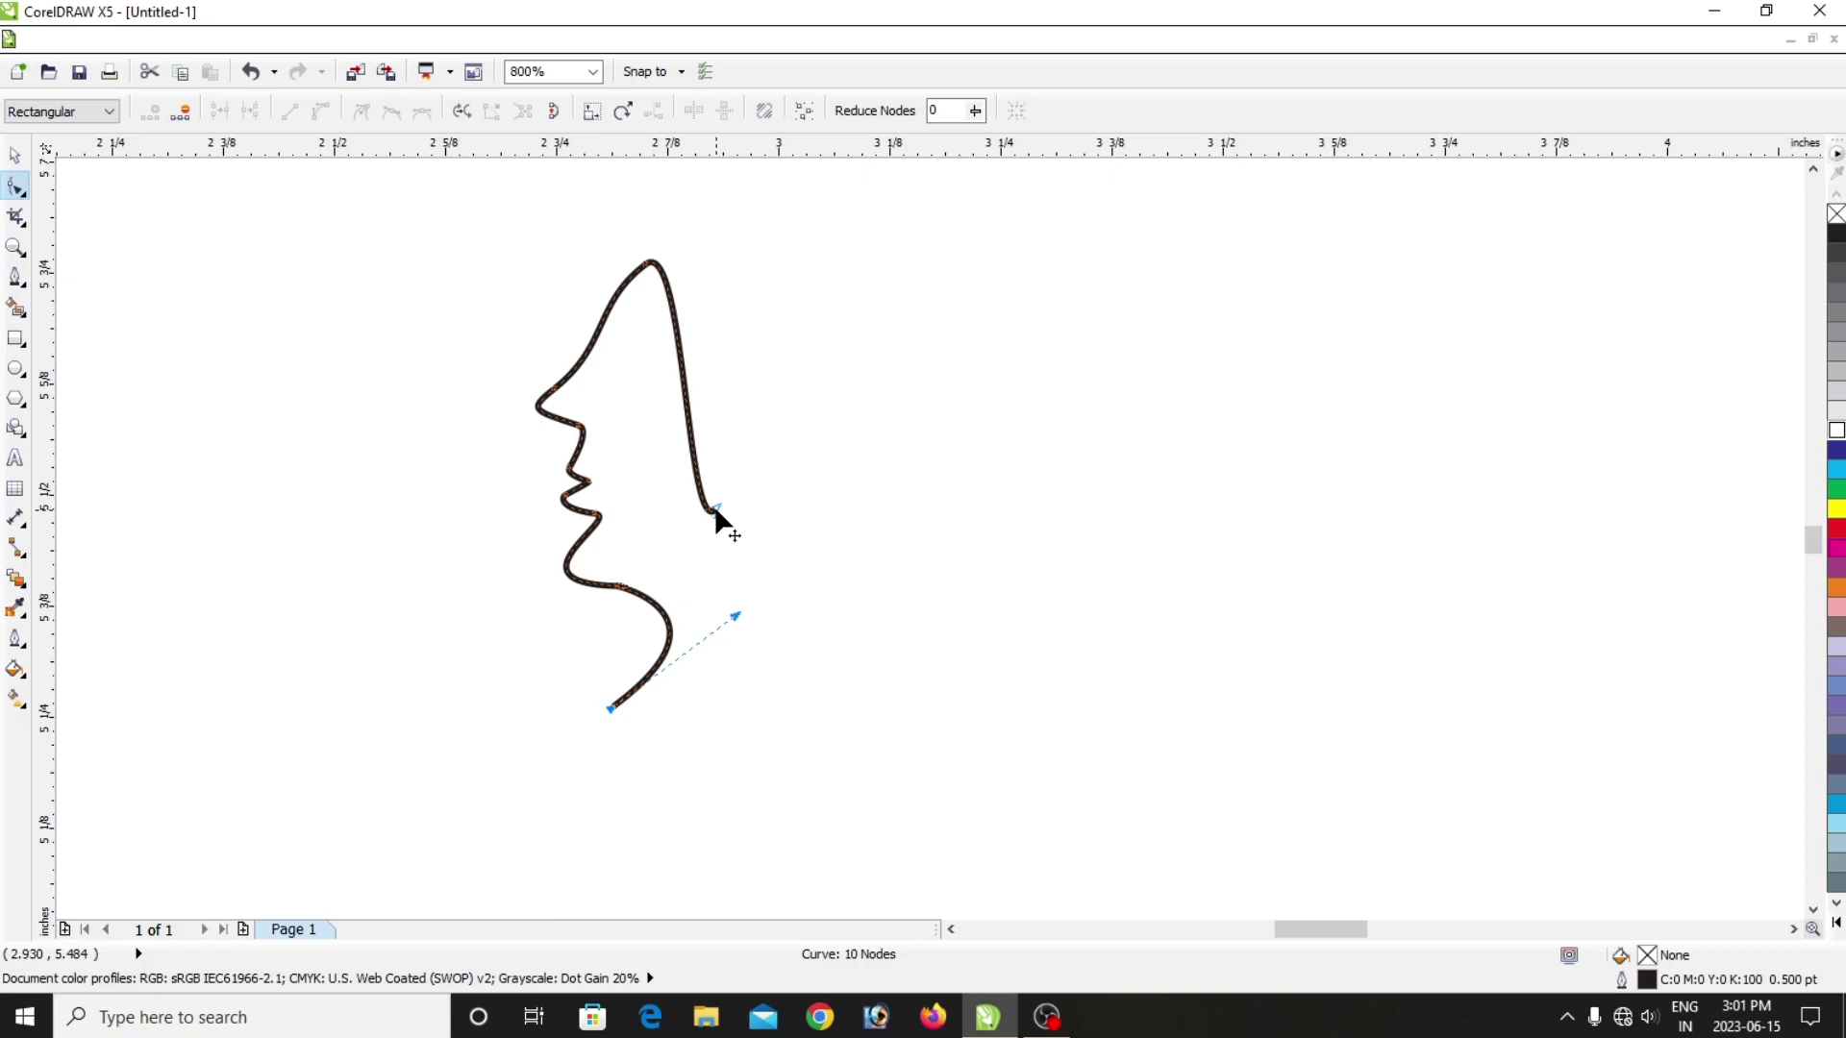
Join the back stroke's end to the neck tip and bow the back outward with its handle to close the face shape.
drag(717, 509, 844, 619)
drag(712, 697, 612, 708)
drag(730, 620, 821, 631)
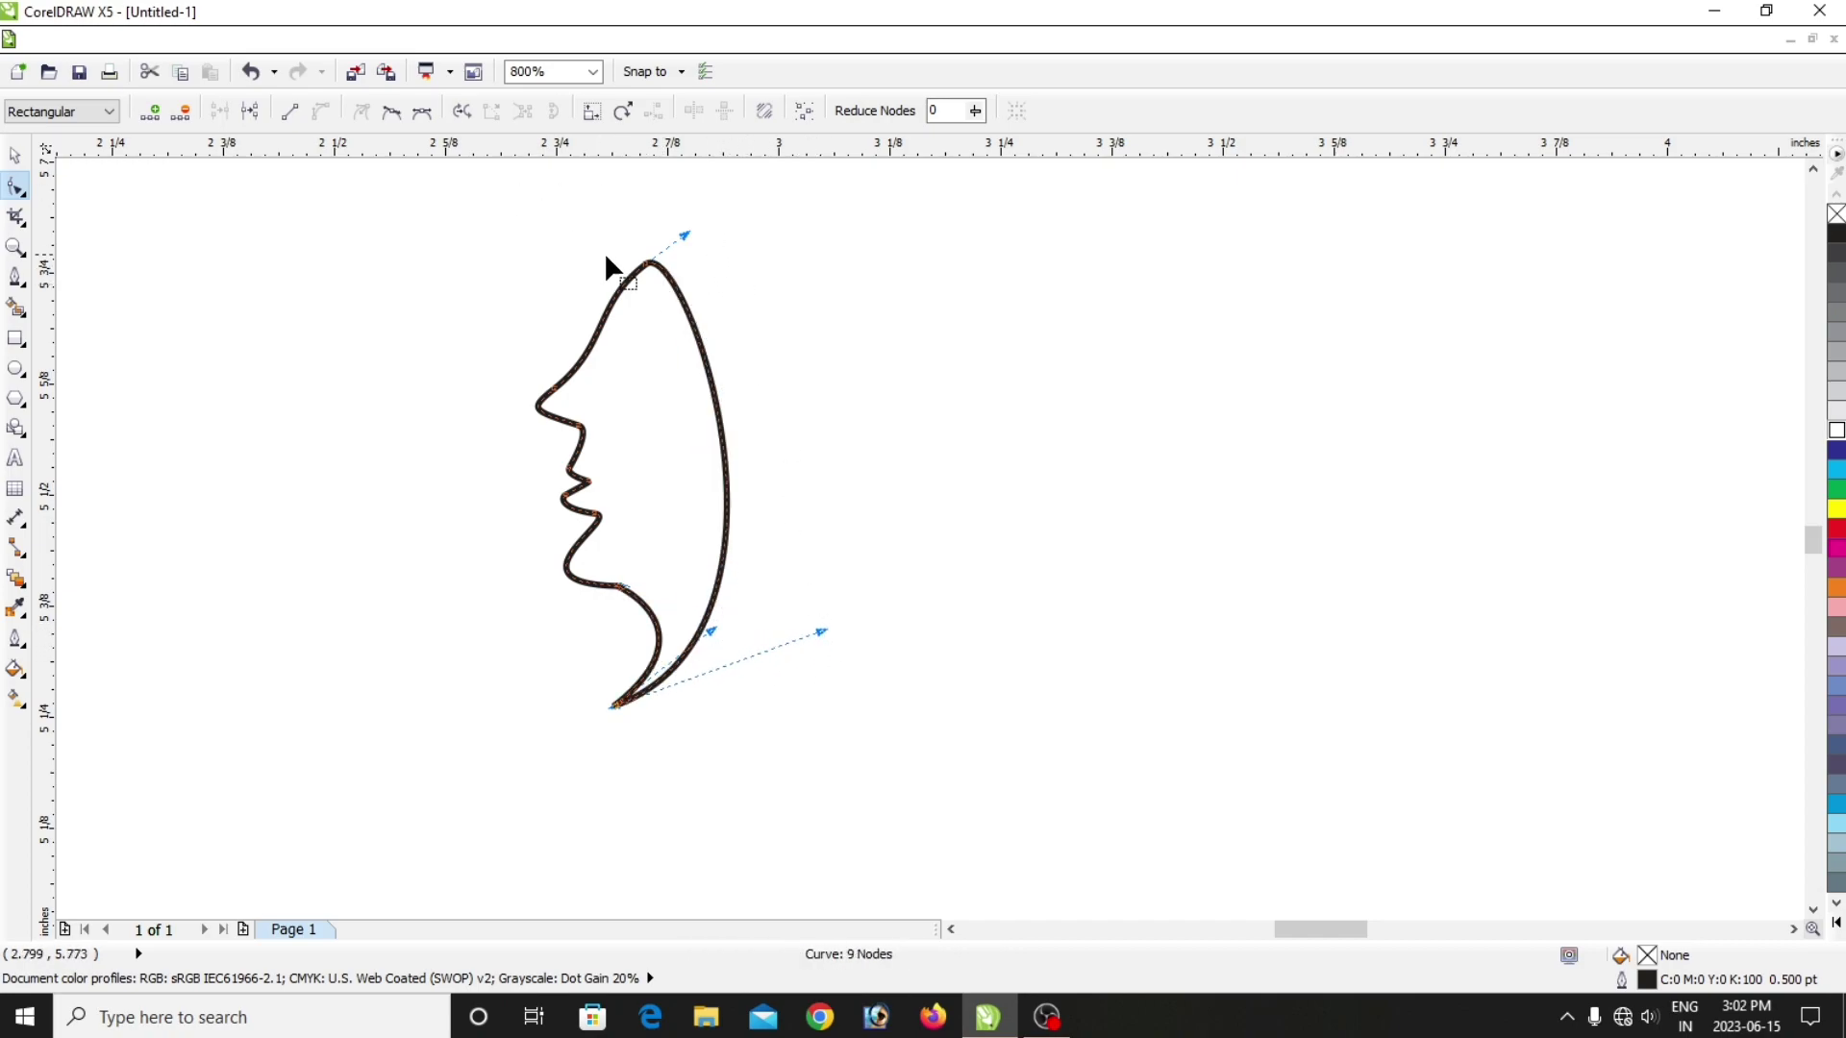
Sharpen the top of the head into a point with an added node, and pull the back curve inward below it.
drag(650, 261, 618, 374)
double_click(664, 247)
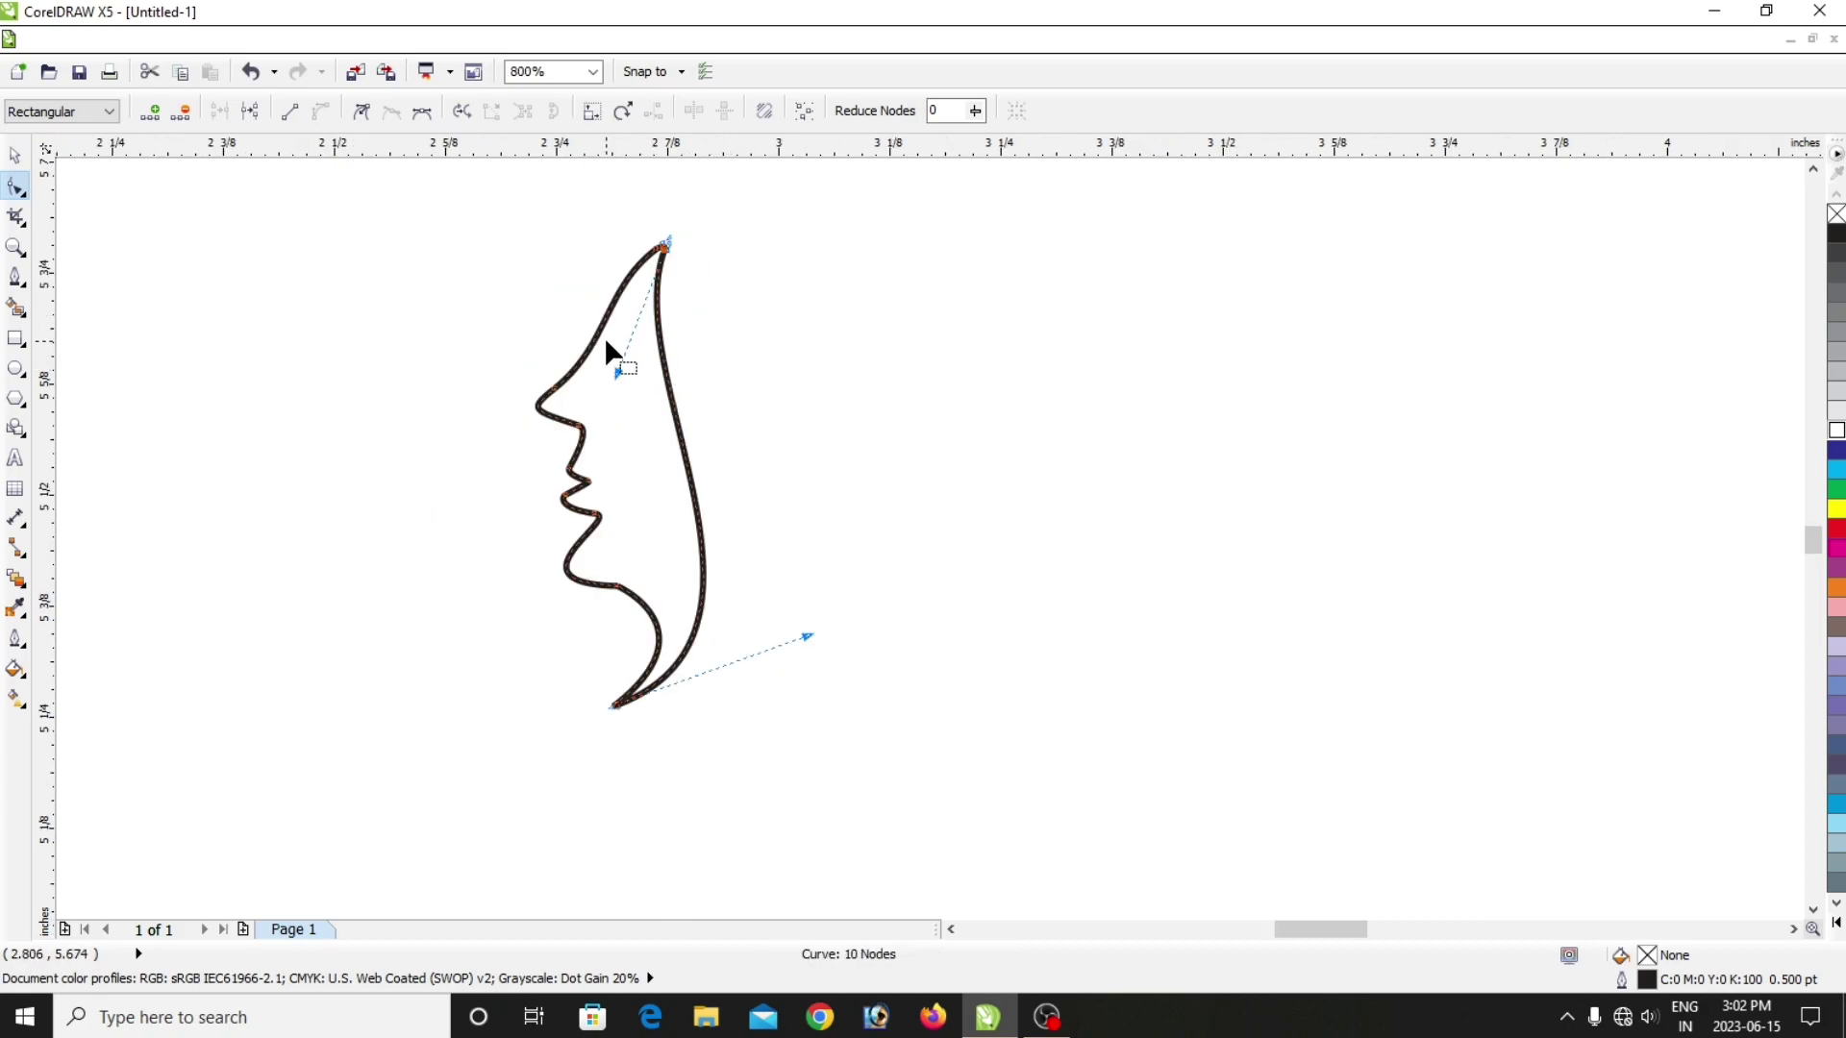
drag(663, 256, 644, 241)
Try removing the extra node at the head's tip and rounding the top with its handle, and undo both changes.
double_click(644, 241)
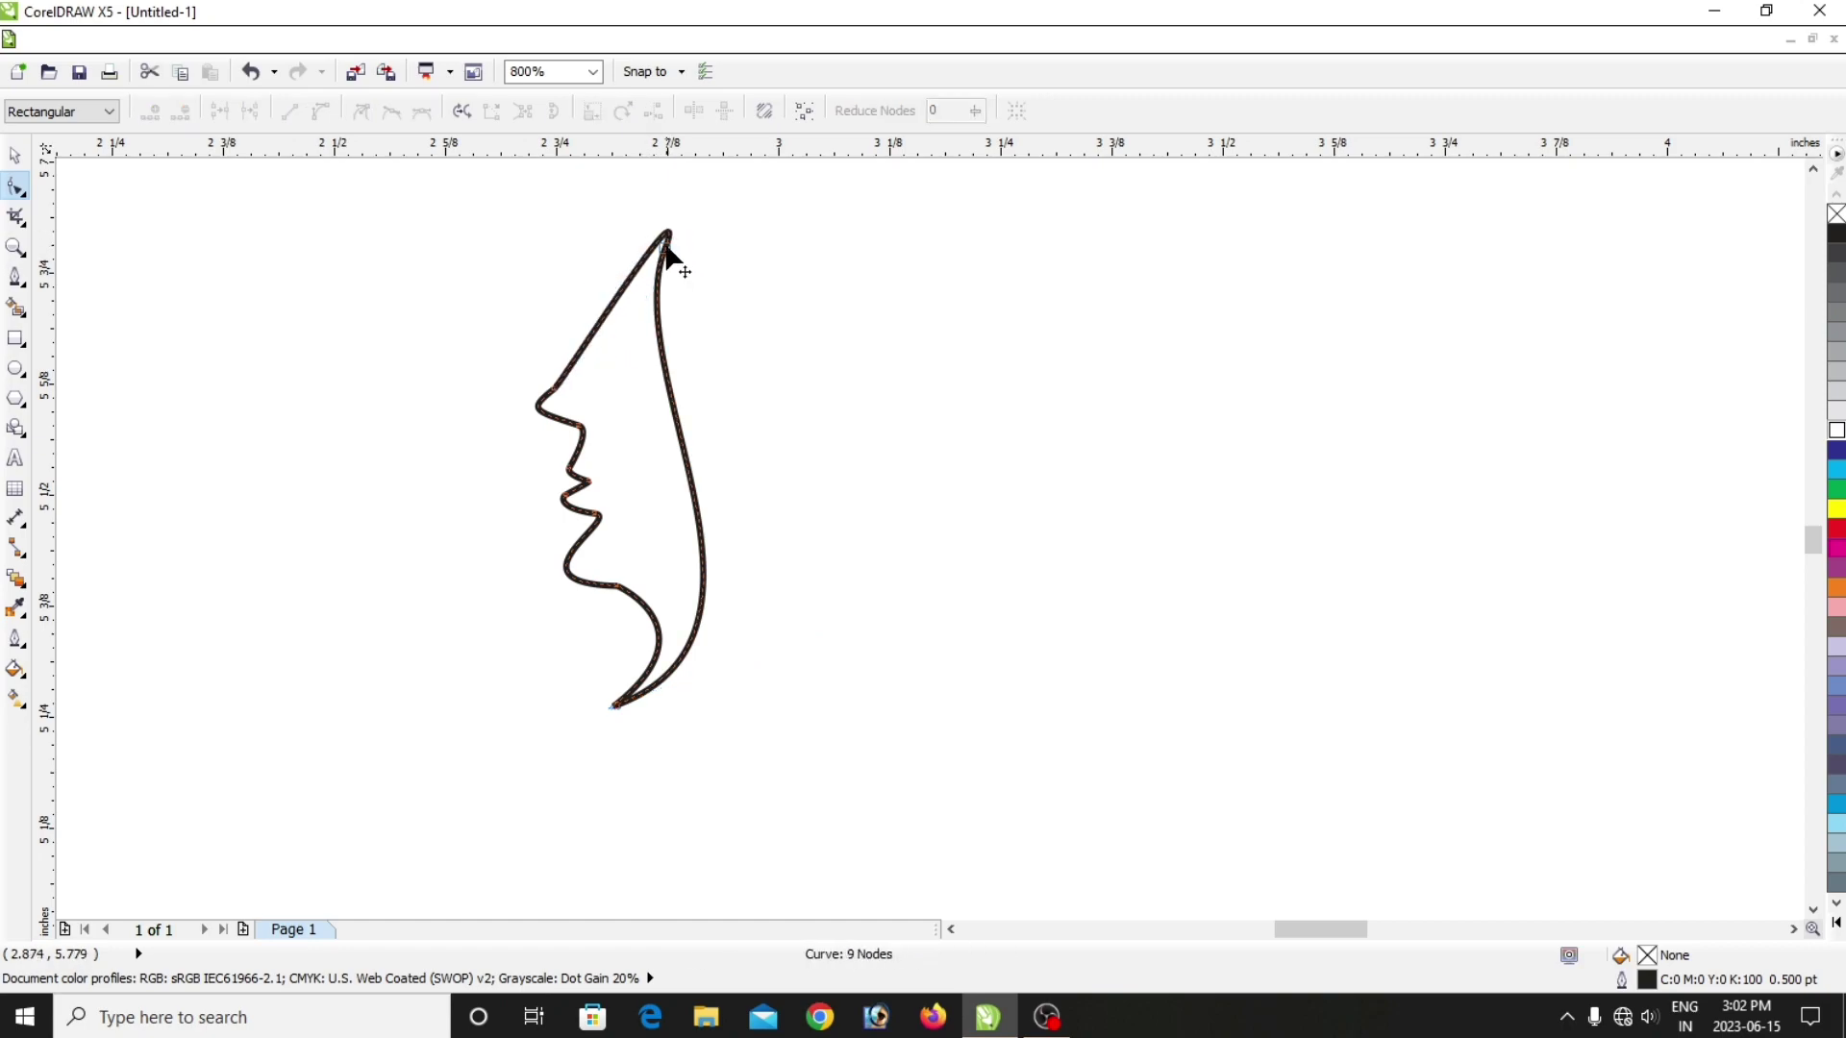
click(662, 248)
drag(689, 173, 634, 215)
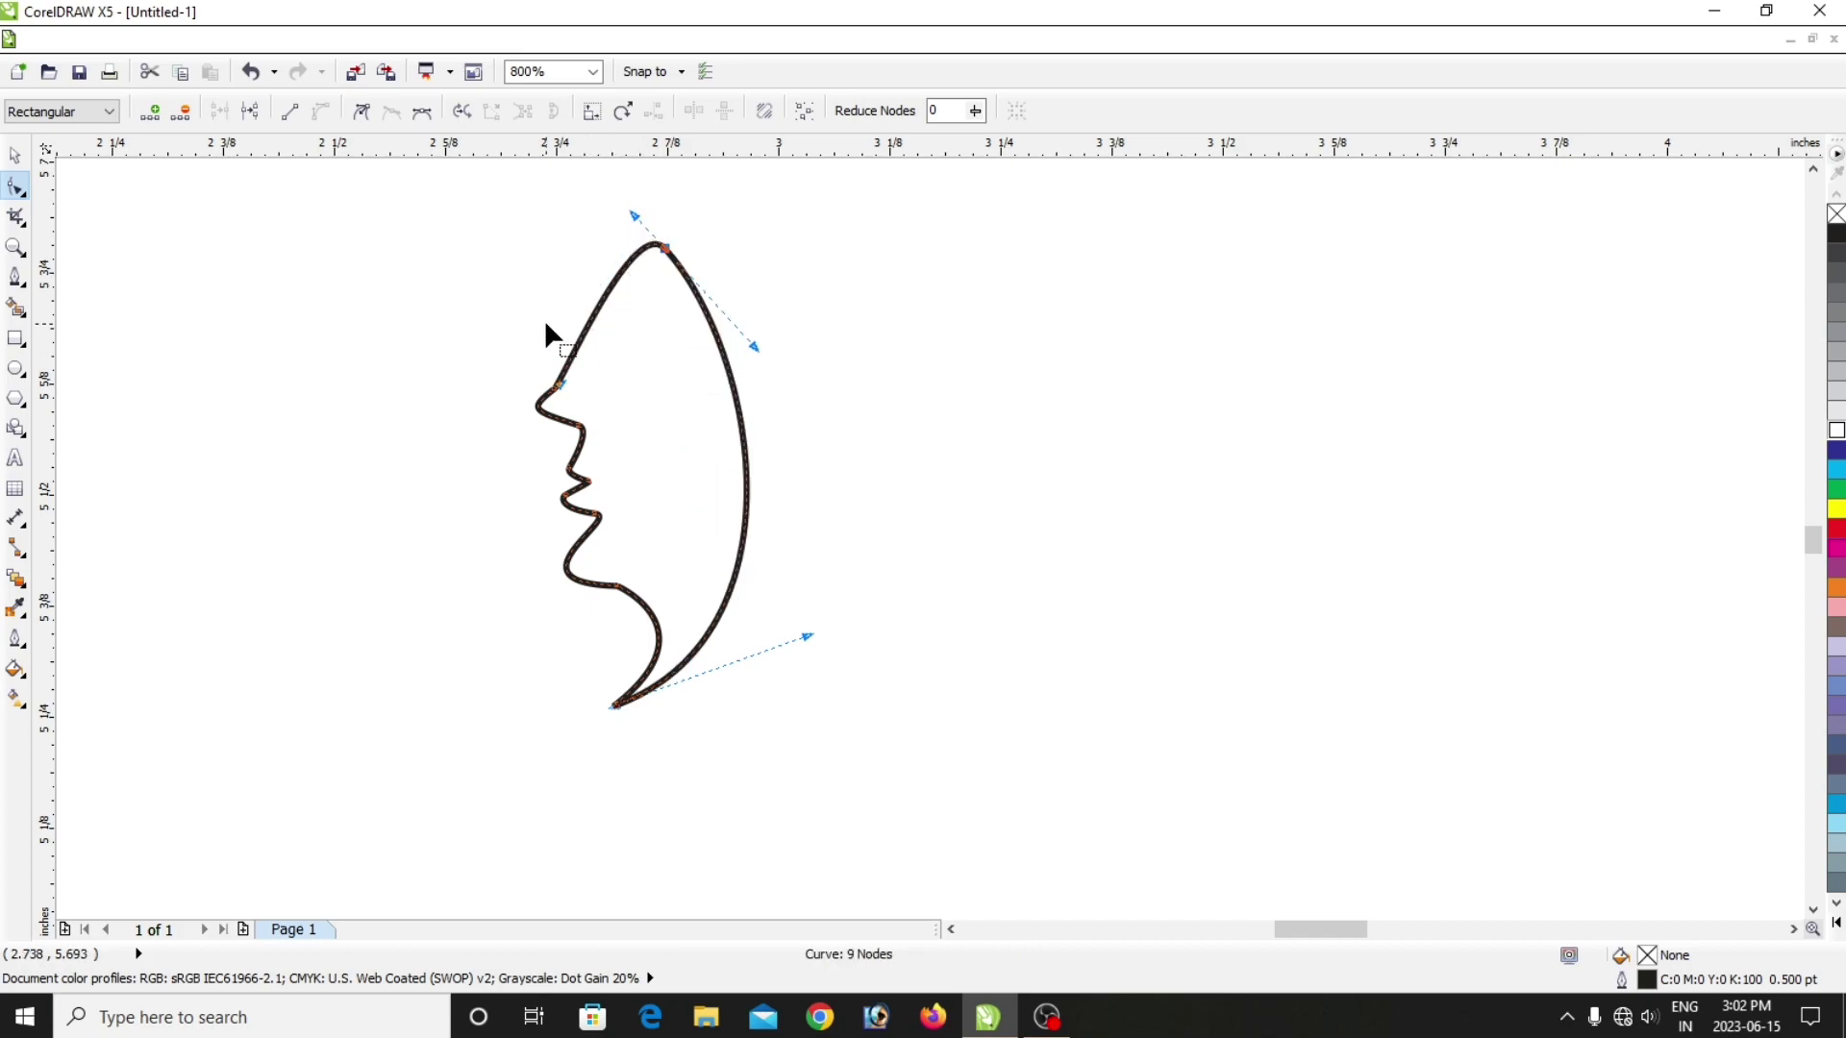
key(ctrl+z)
key(ctrl+z)
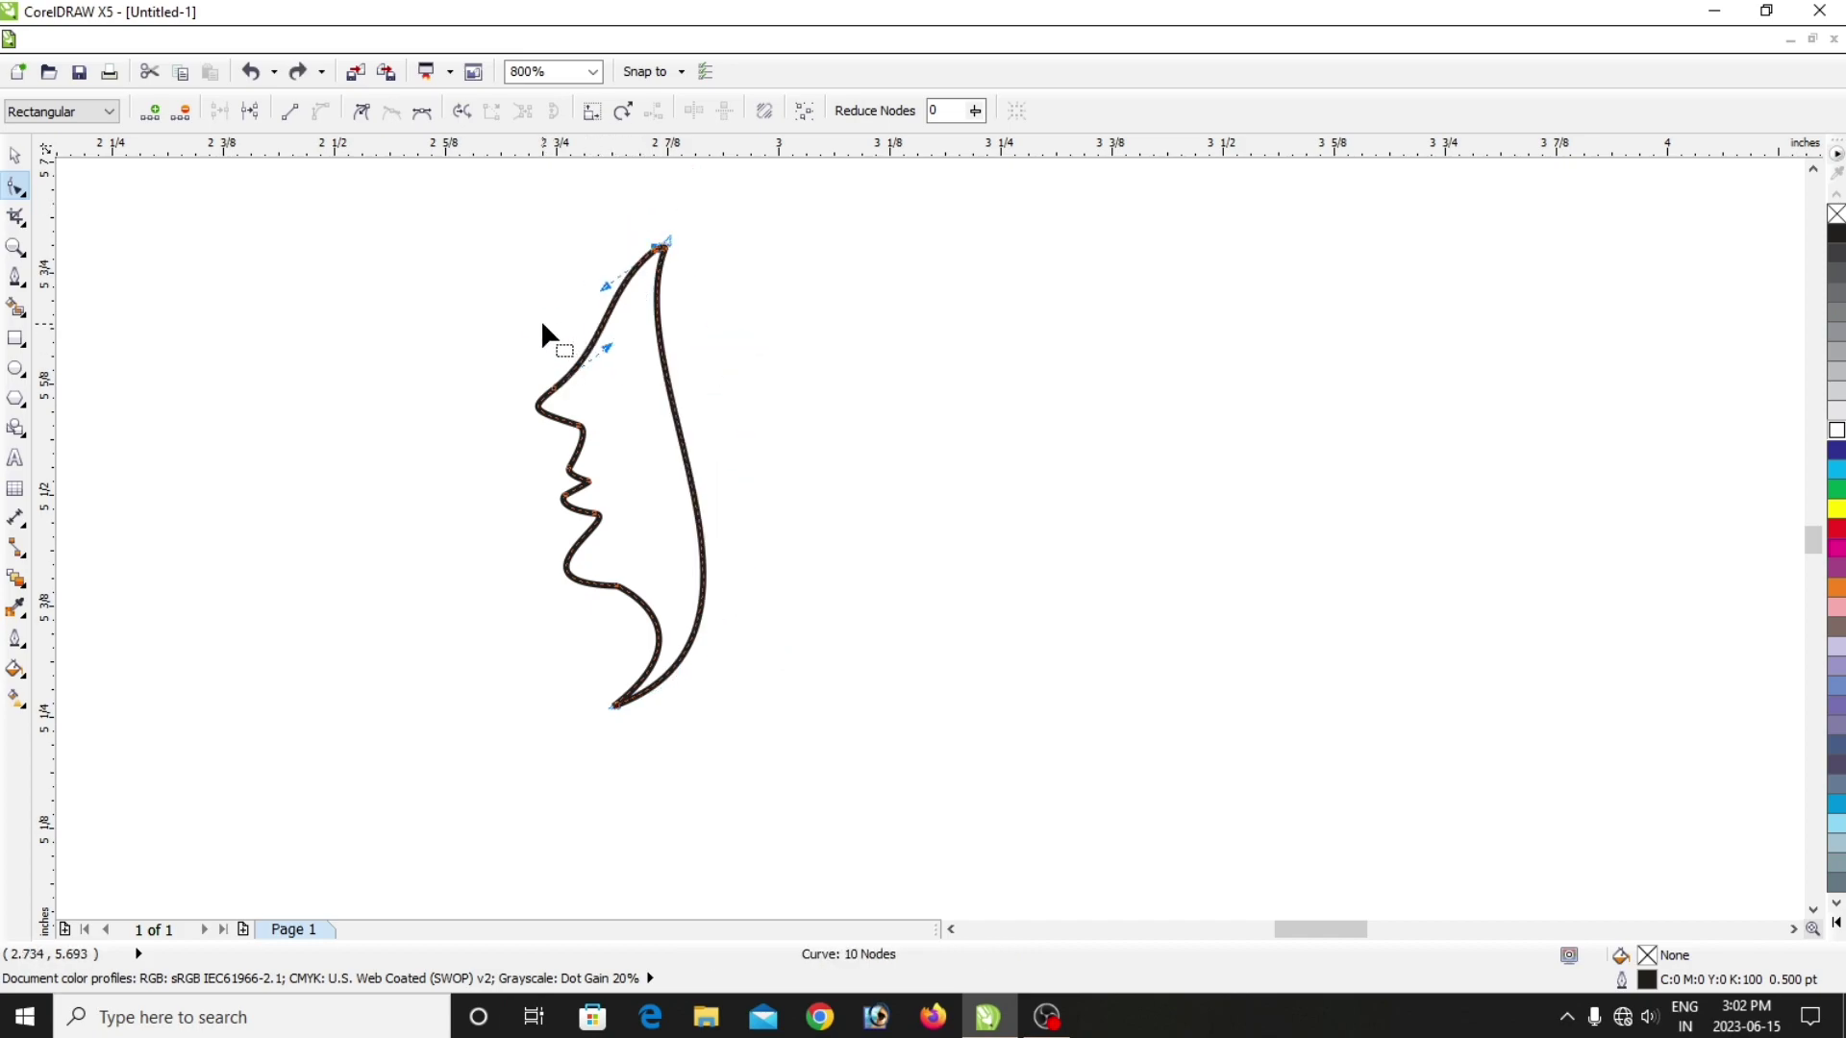
Soften the chin and lower lip by adjusting their curve handles, and pull the nose tip slightly inward.
click(616, 589)
drag(504, 578, 519, 559)
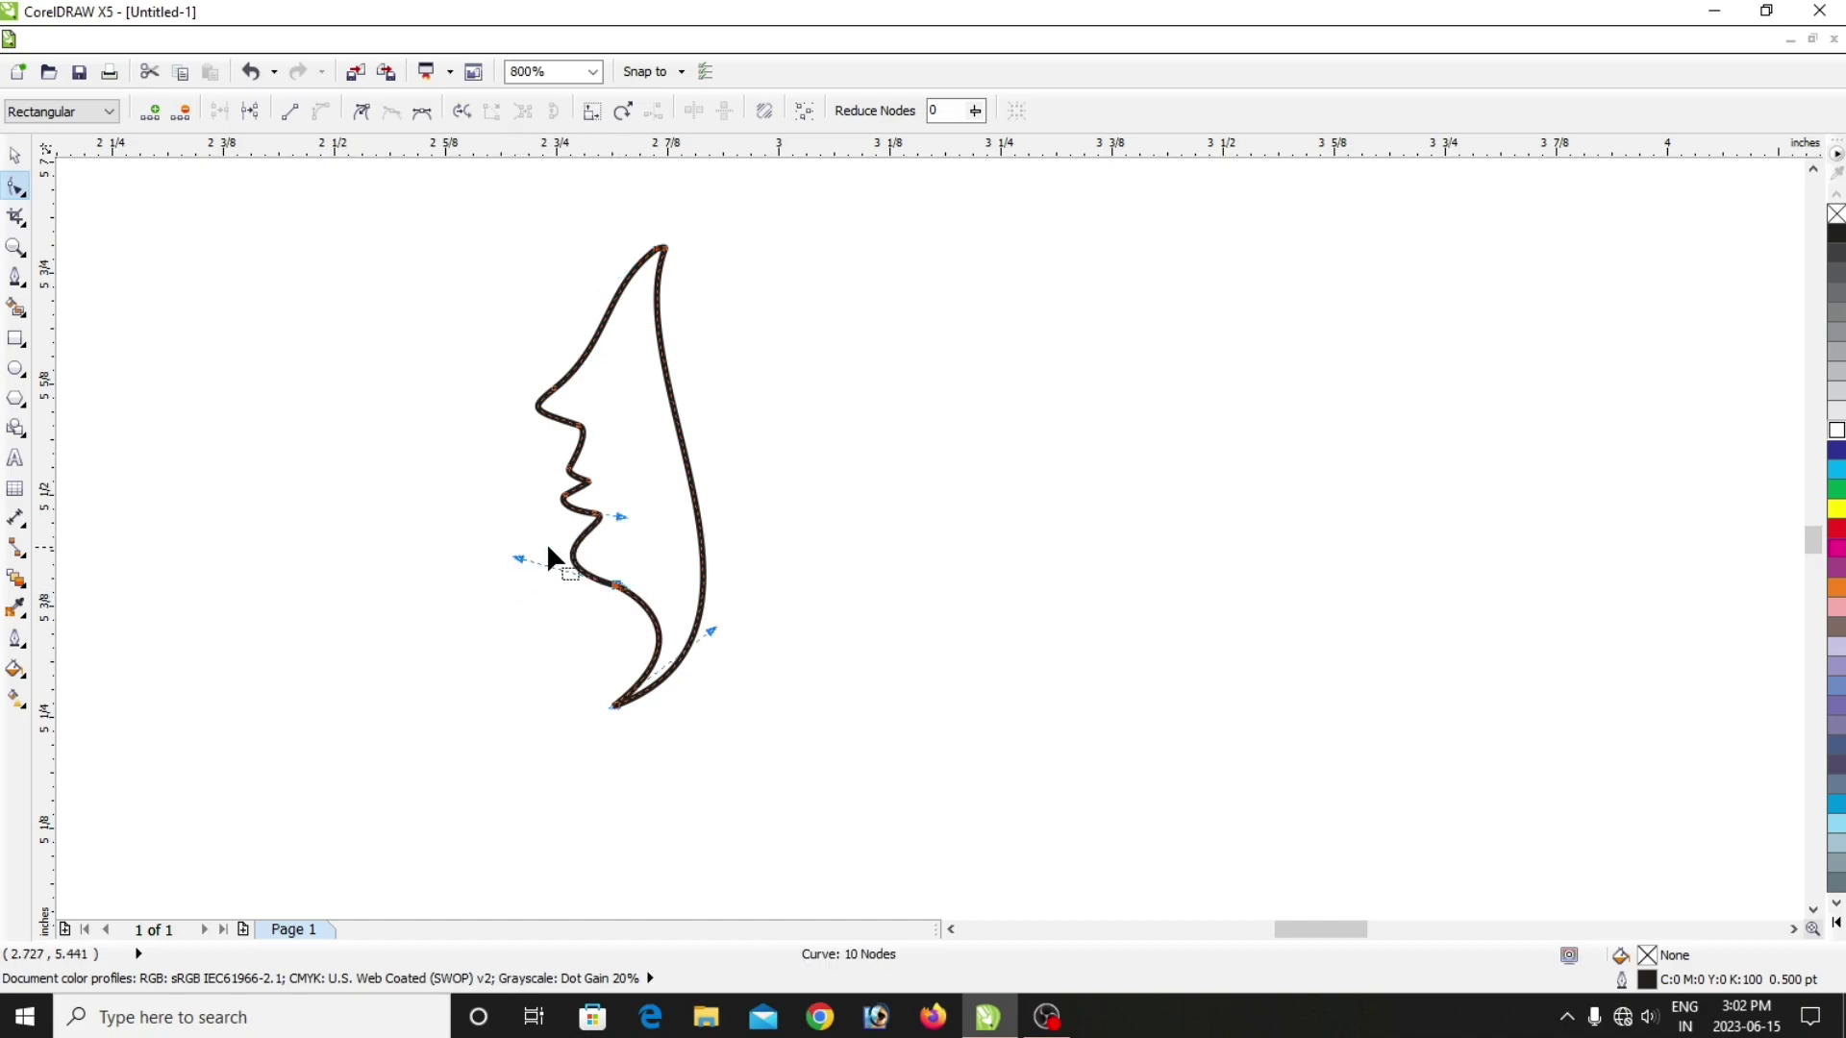
double_click(564, 496)
click(578, 425)
click(532, 414)
click(554, 389)
drag(522, 405, 536, 408)
click(747, 397)
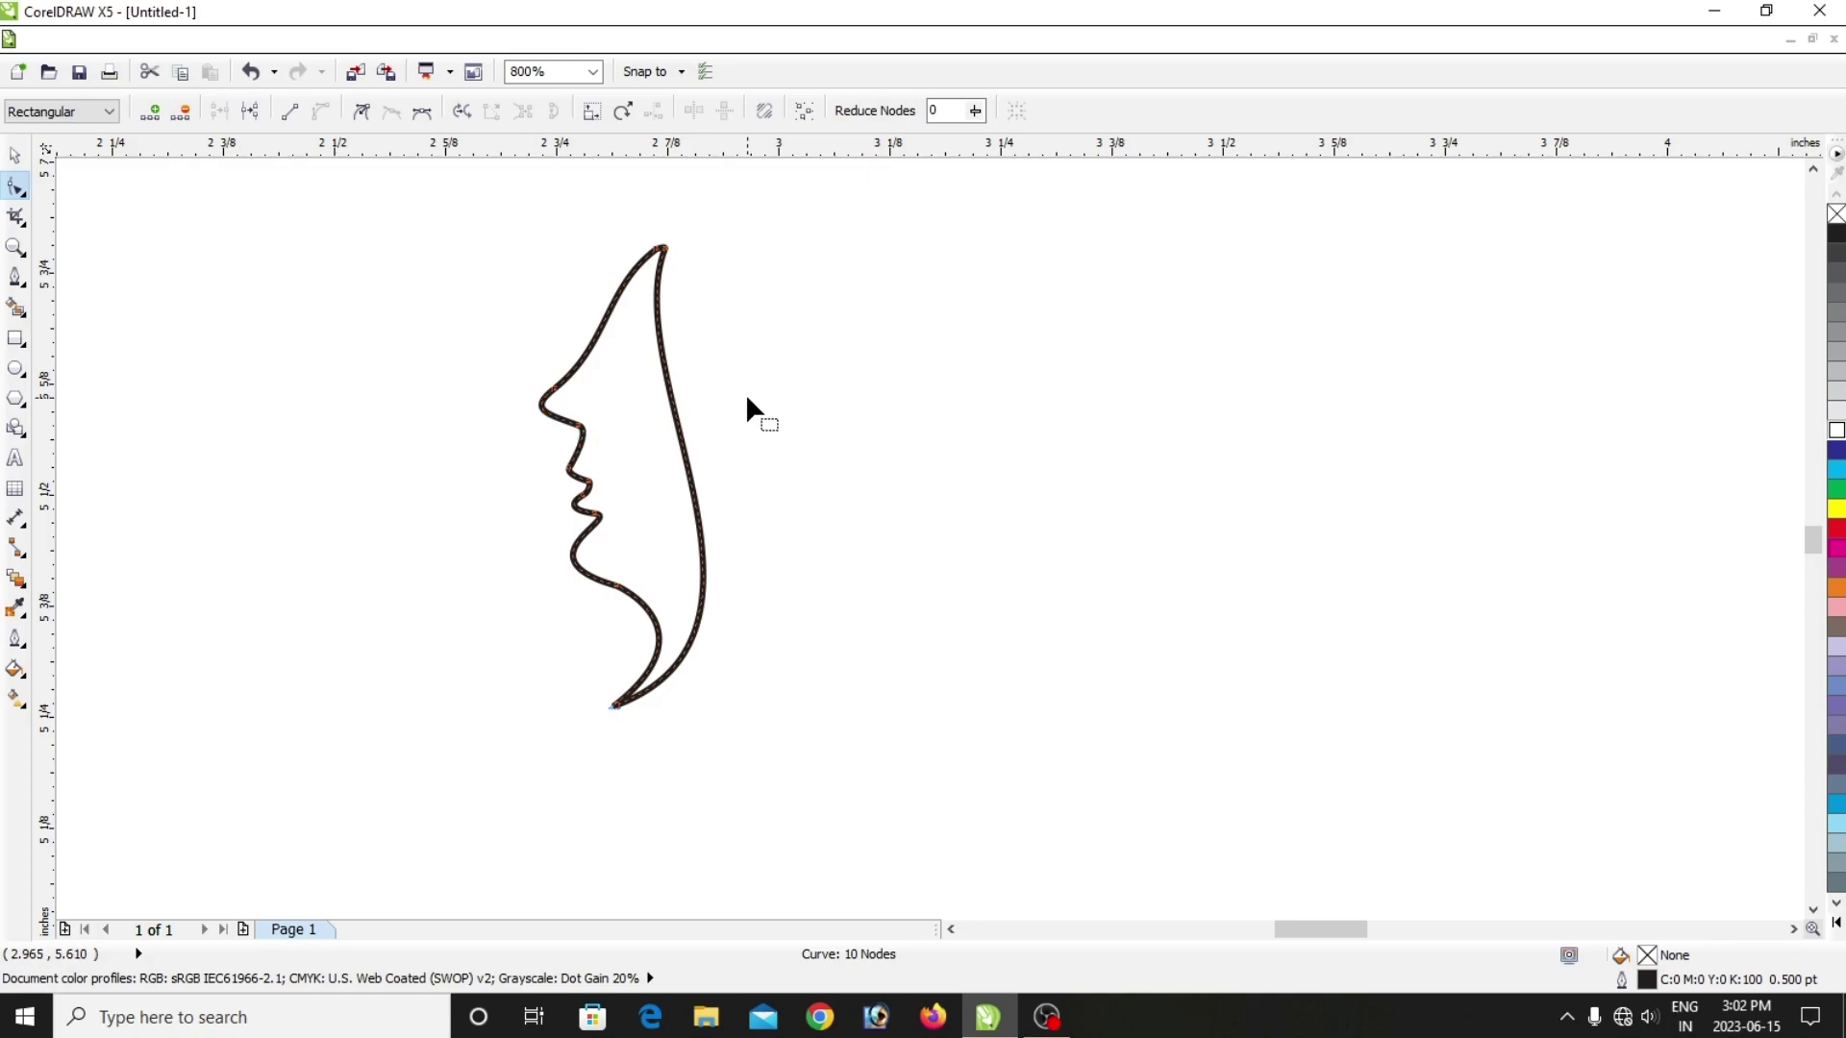
Bend the forehead segment above the nose inward with its handle to form a deeper brow curve.
click(557, 389)
click(606, 356)
click(557, 386)
drag(606, 347, 618, 357)
drag(626, 353, 626, 344)
click(611, 431)
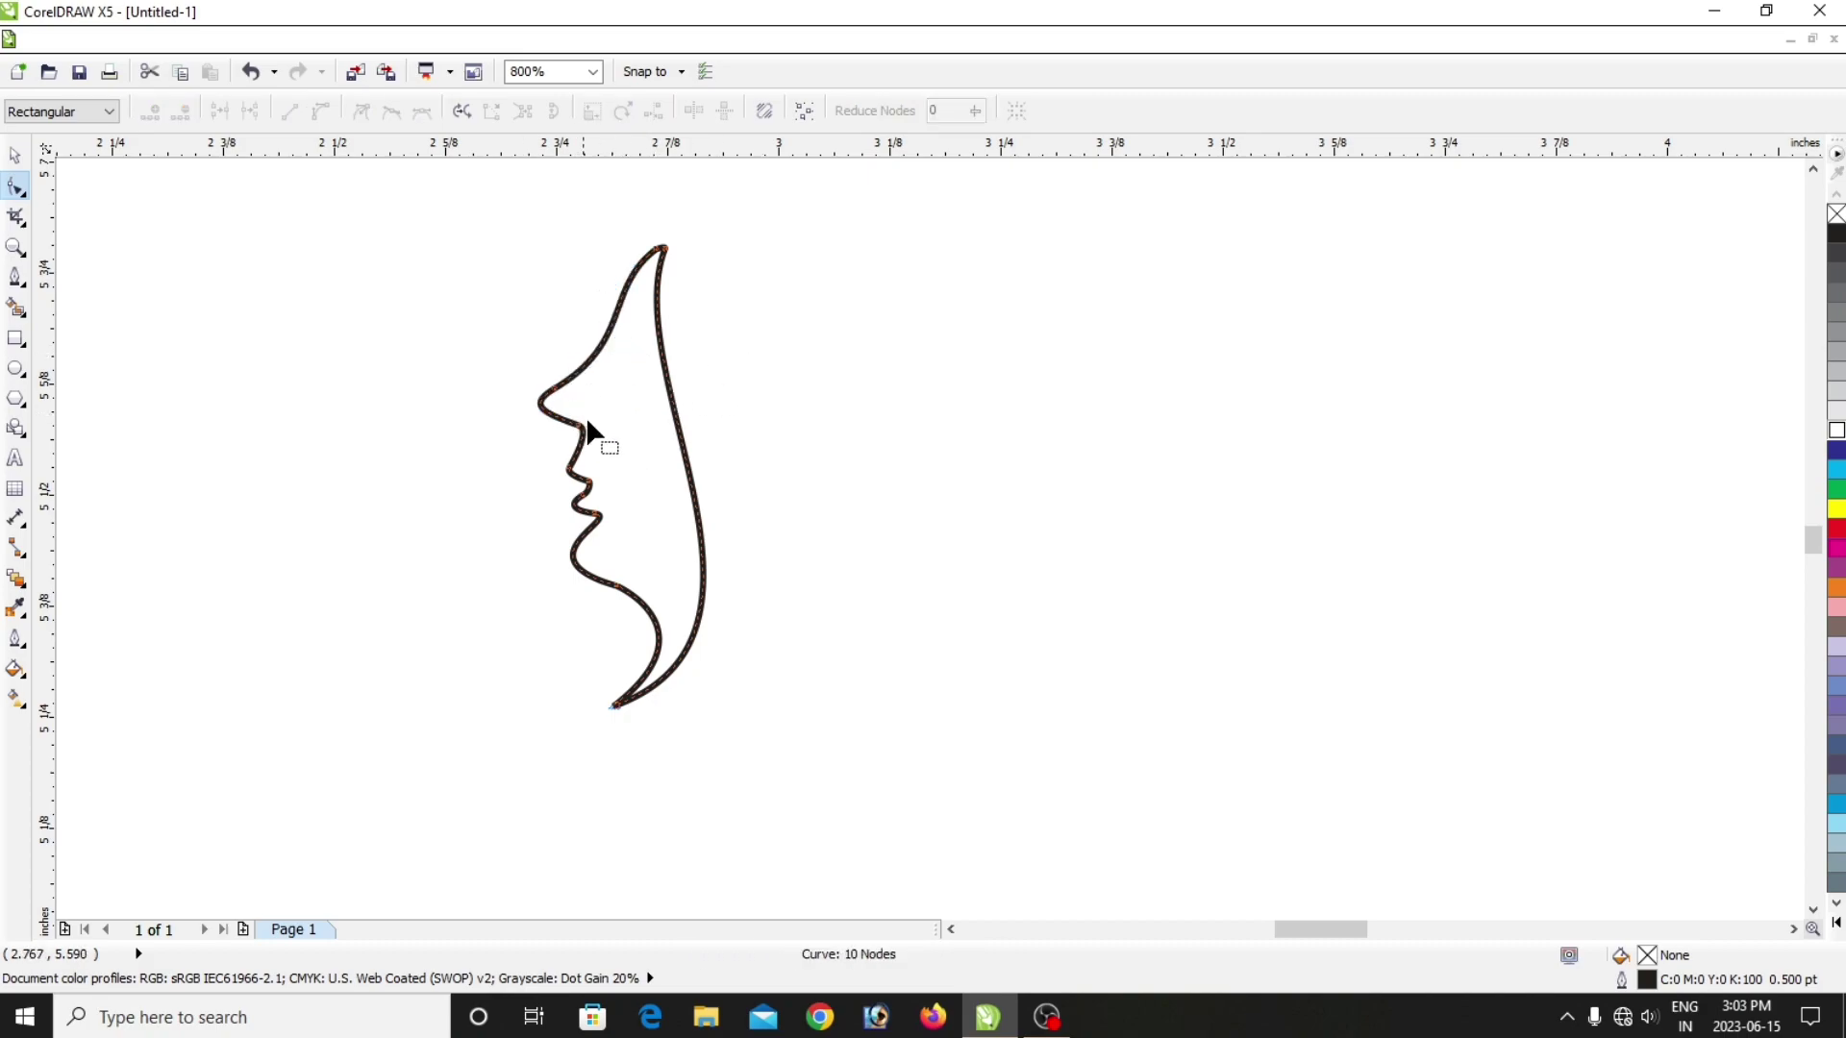
Try nudging the node under the nose inward and deleting it, and undo these changes.
click(556, 410)
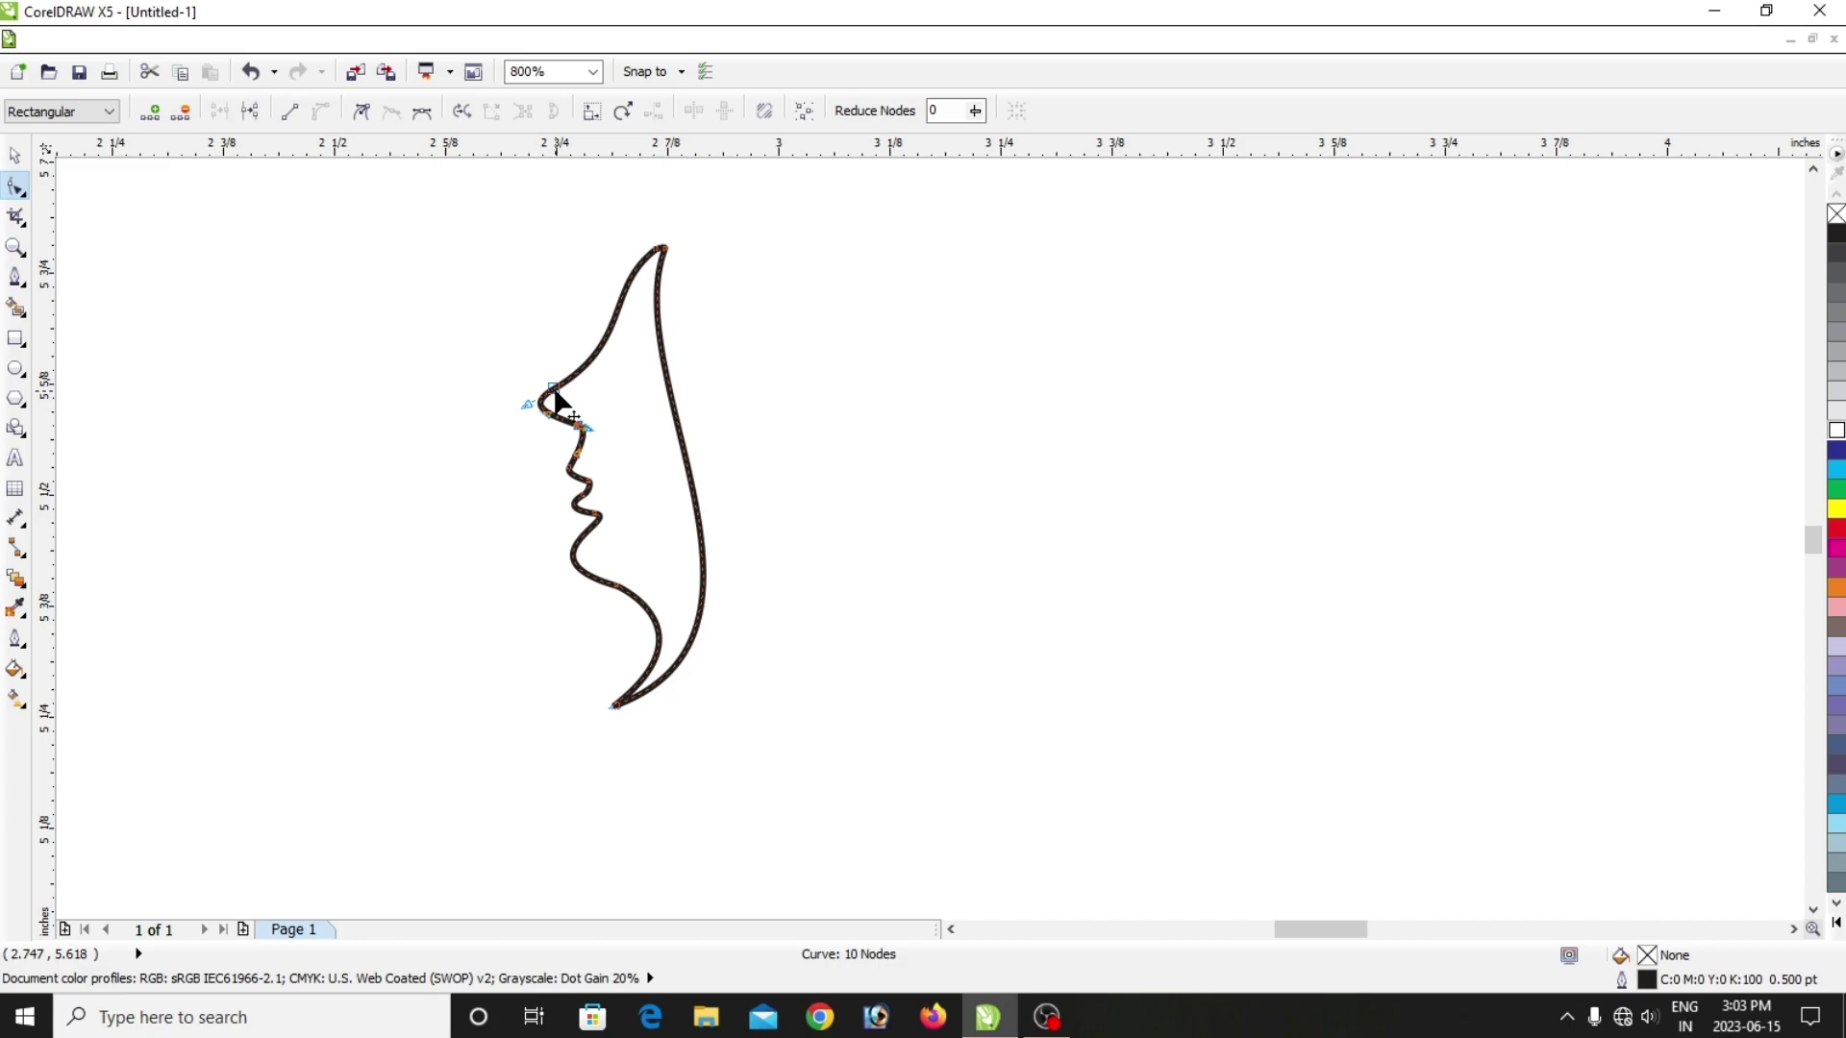
key(Right)
key(Right)
key(Right)
scroll(607, 435, up, 2)
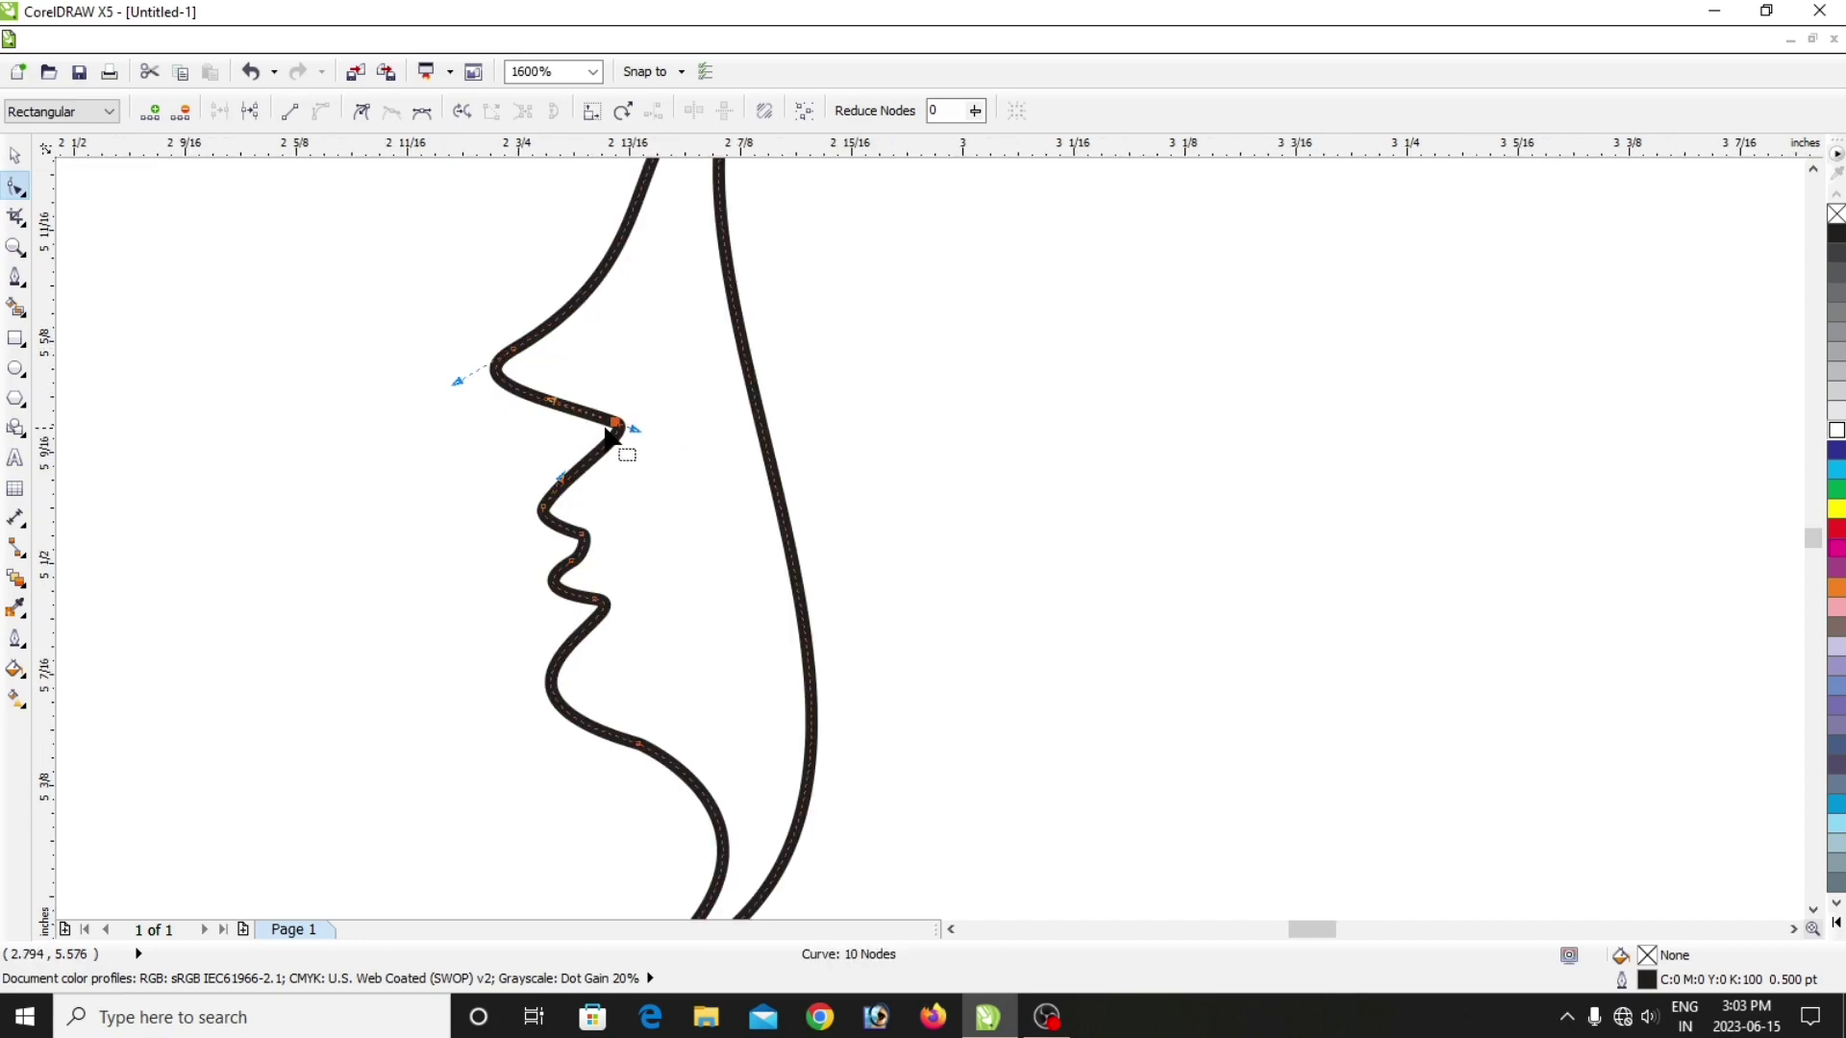
drag(613, 420, 613, 423)
double_click(613, 423)
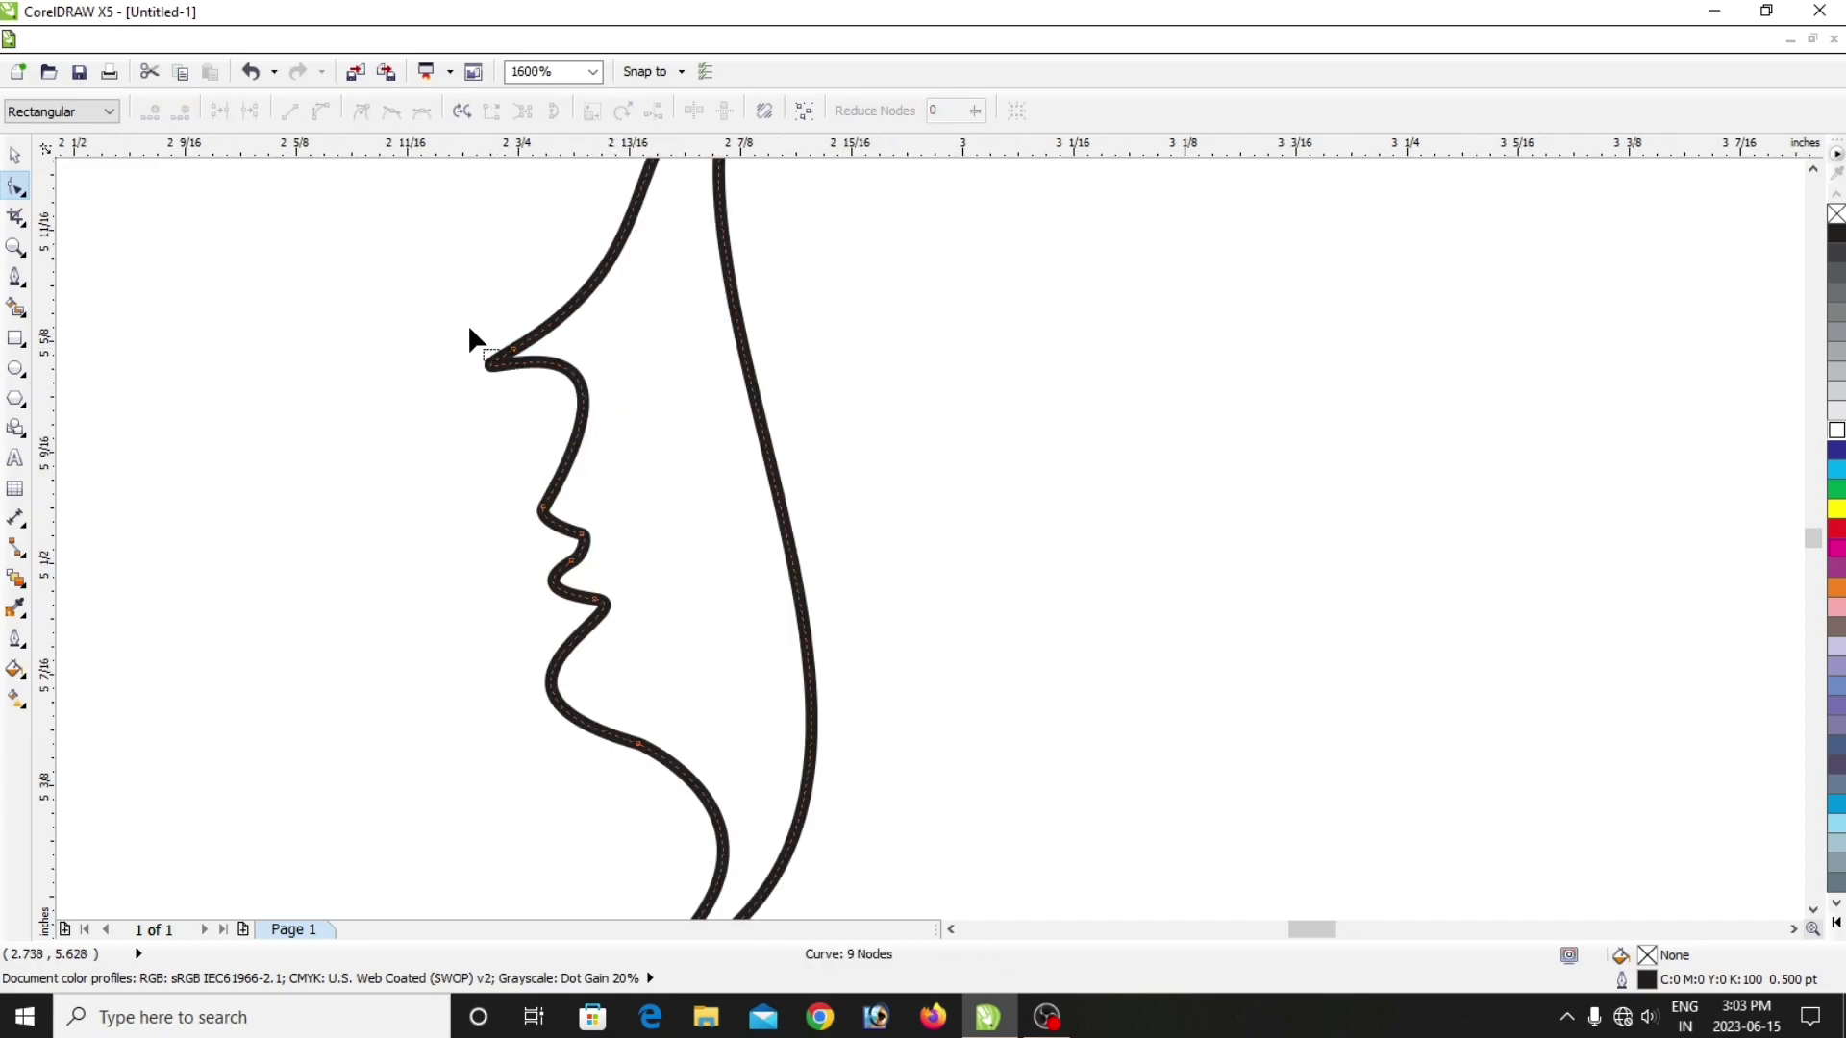
key(ctrl+z)
key(ctrl+z)
key(ctrl+z)
key(ctrl+z)
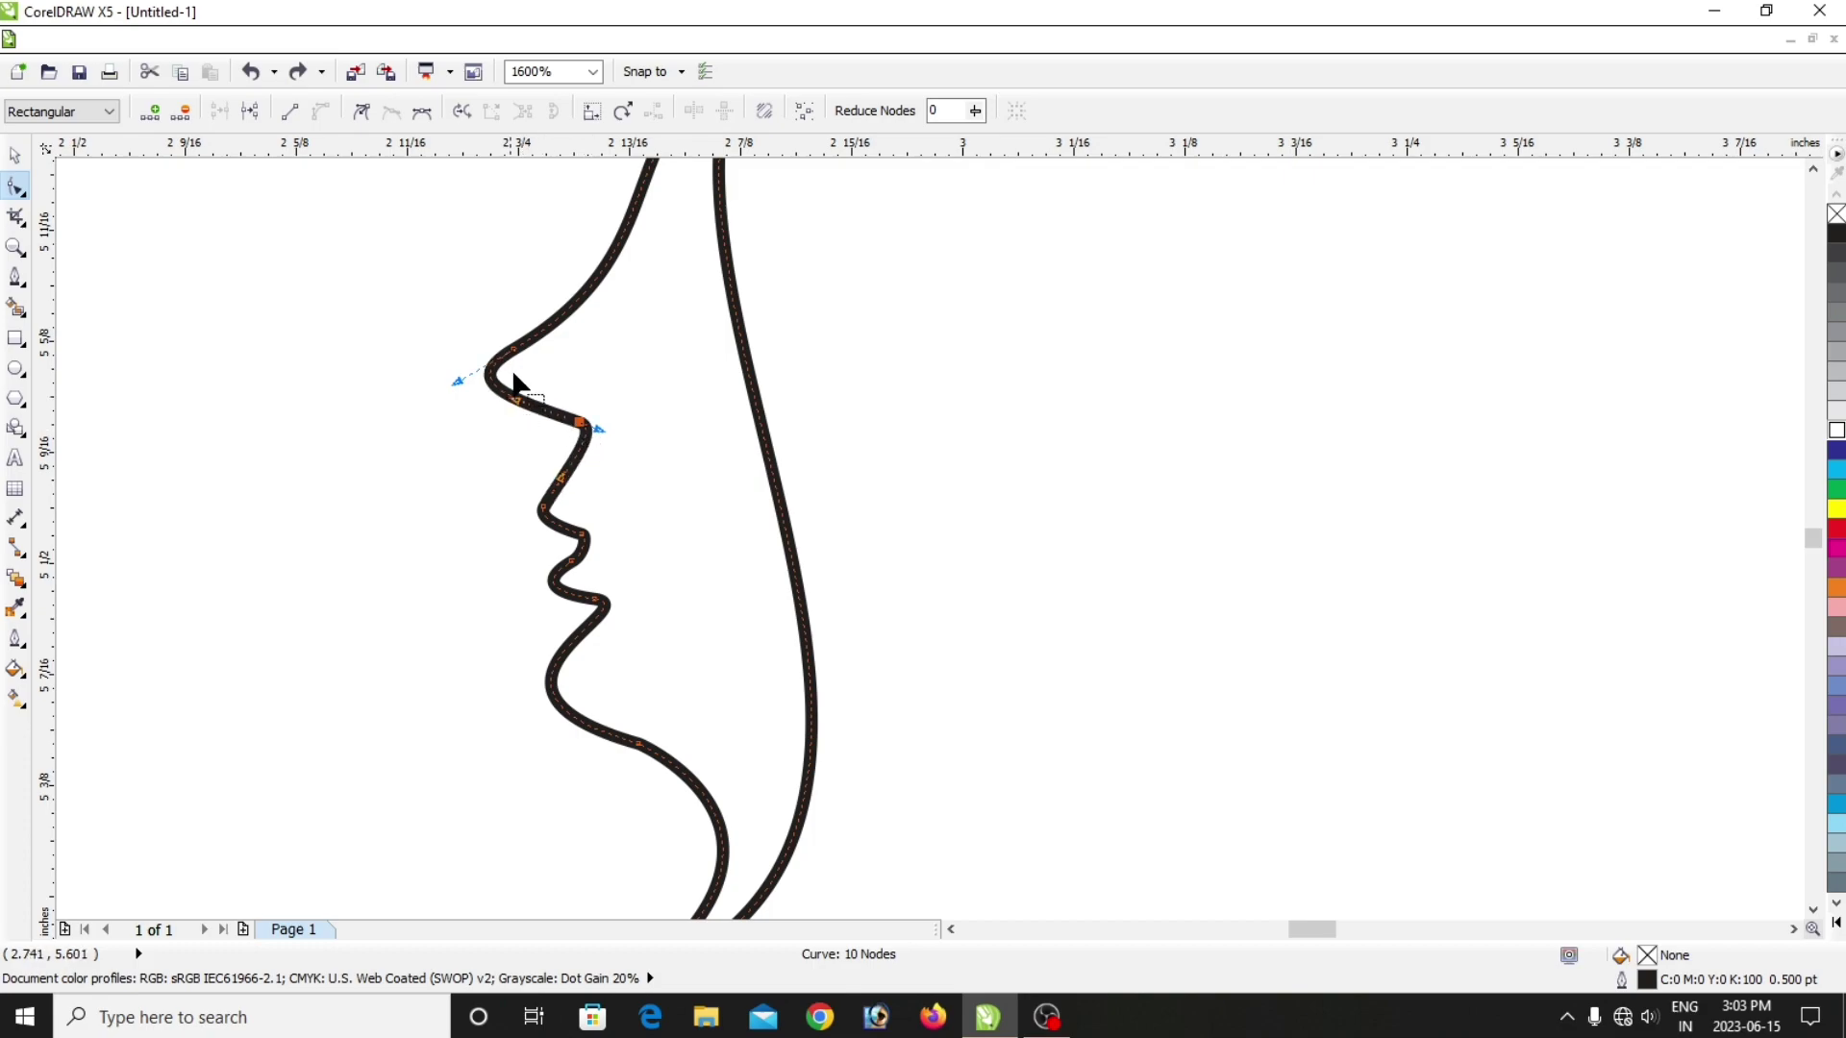
Refine the underside curve of the nose, and extend the pointed tip of the head upward and backward.
drag(509, 348, 550, 424)
scroll(809, 430, down, 1)
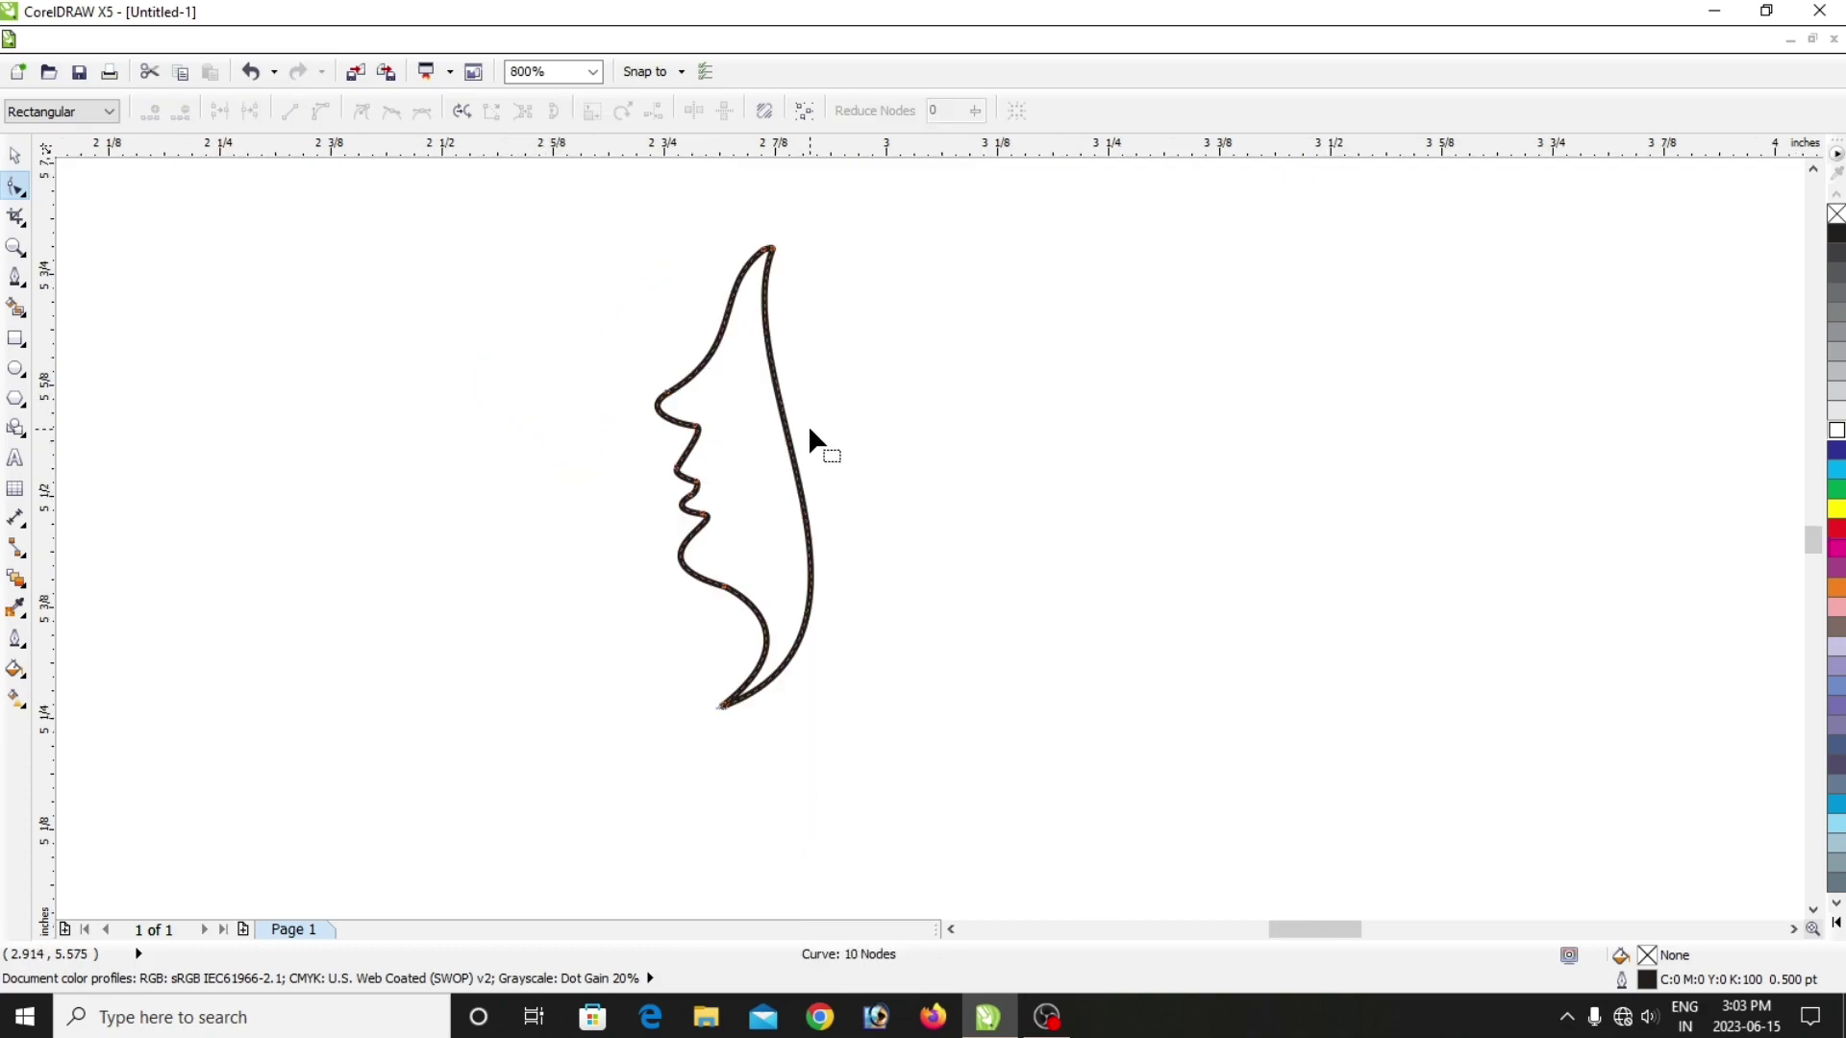
drag(777, 251, 799, 232)
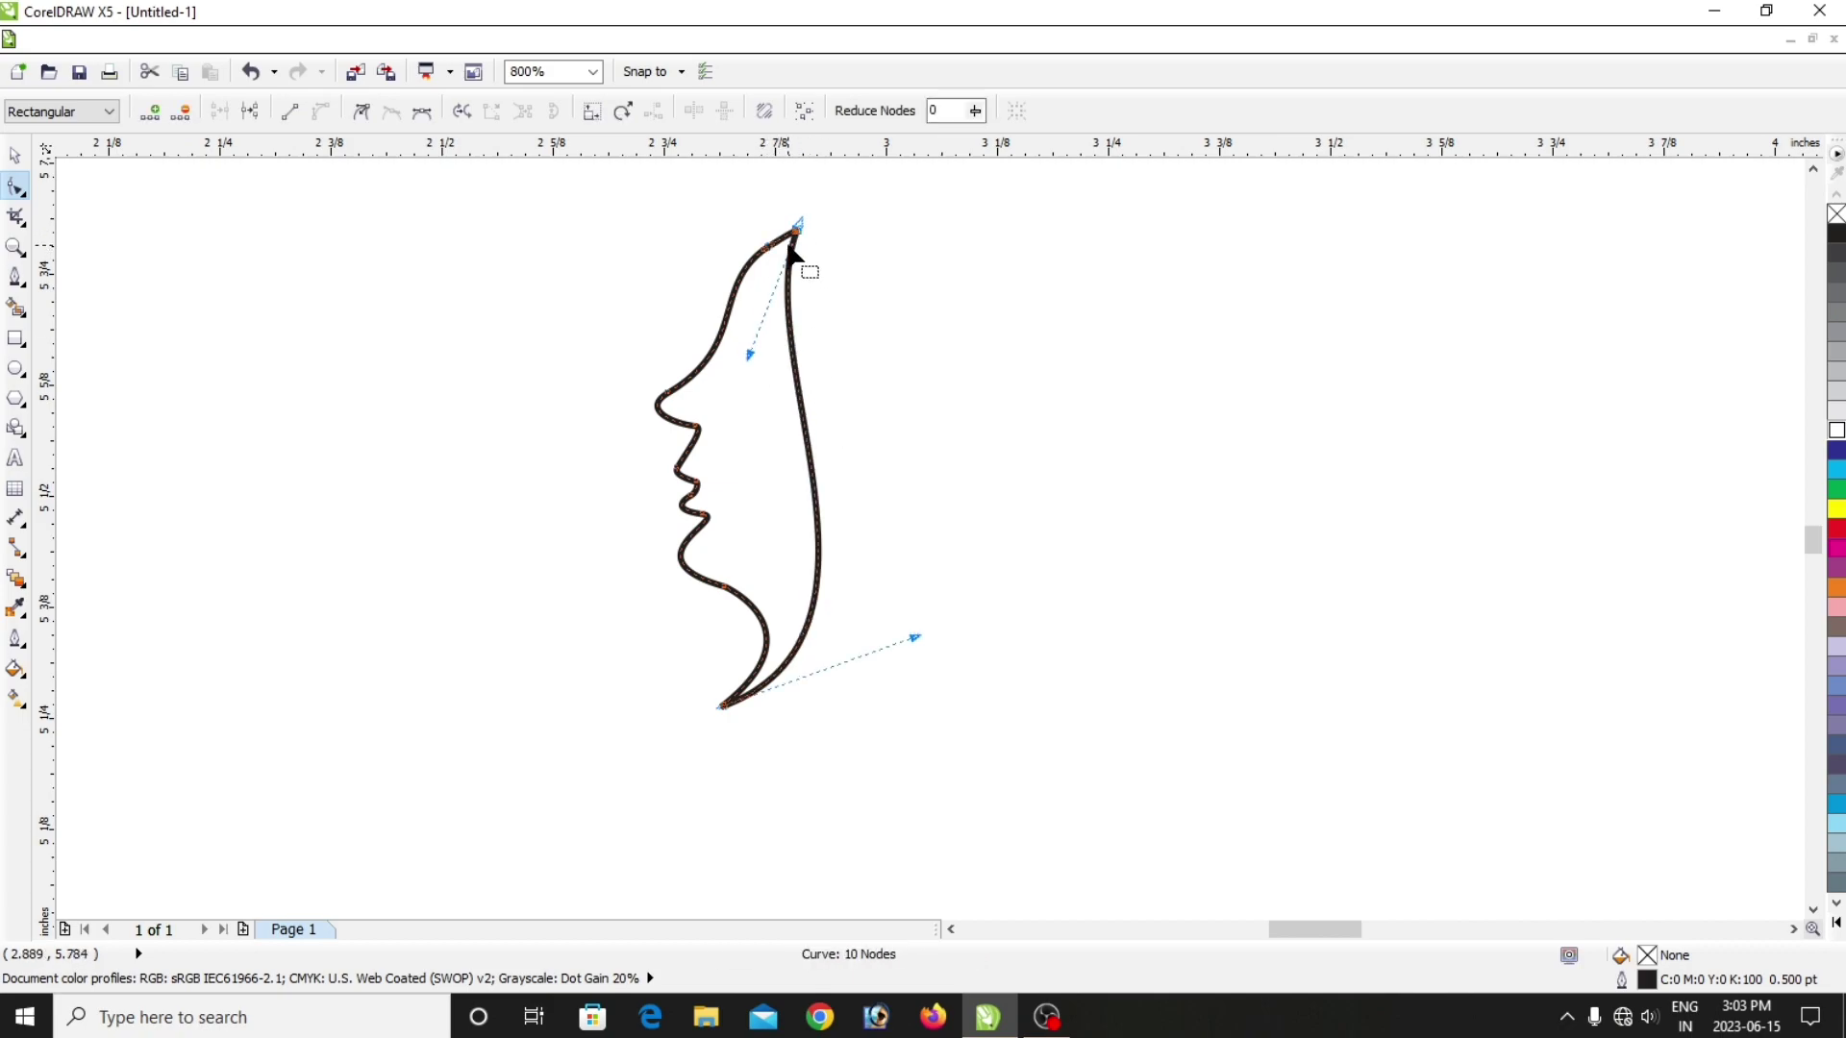
Bow the front neck curve outward with its handle to narrow the neck toward its point.
click(724, 588)
drag(816, 630, 855, 618)
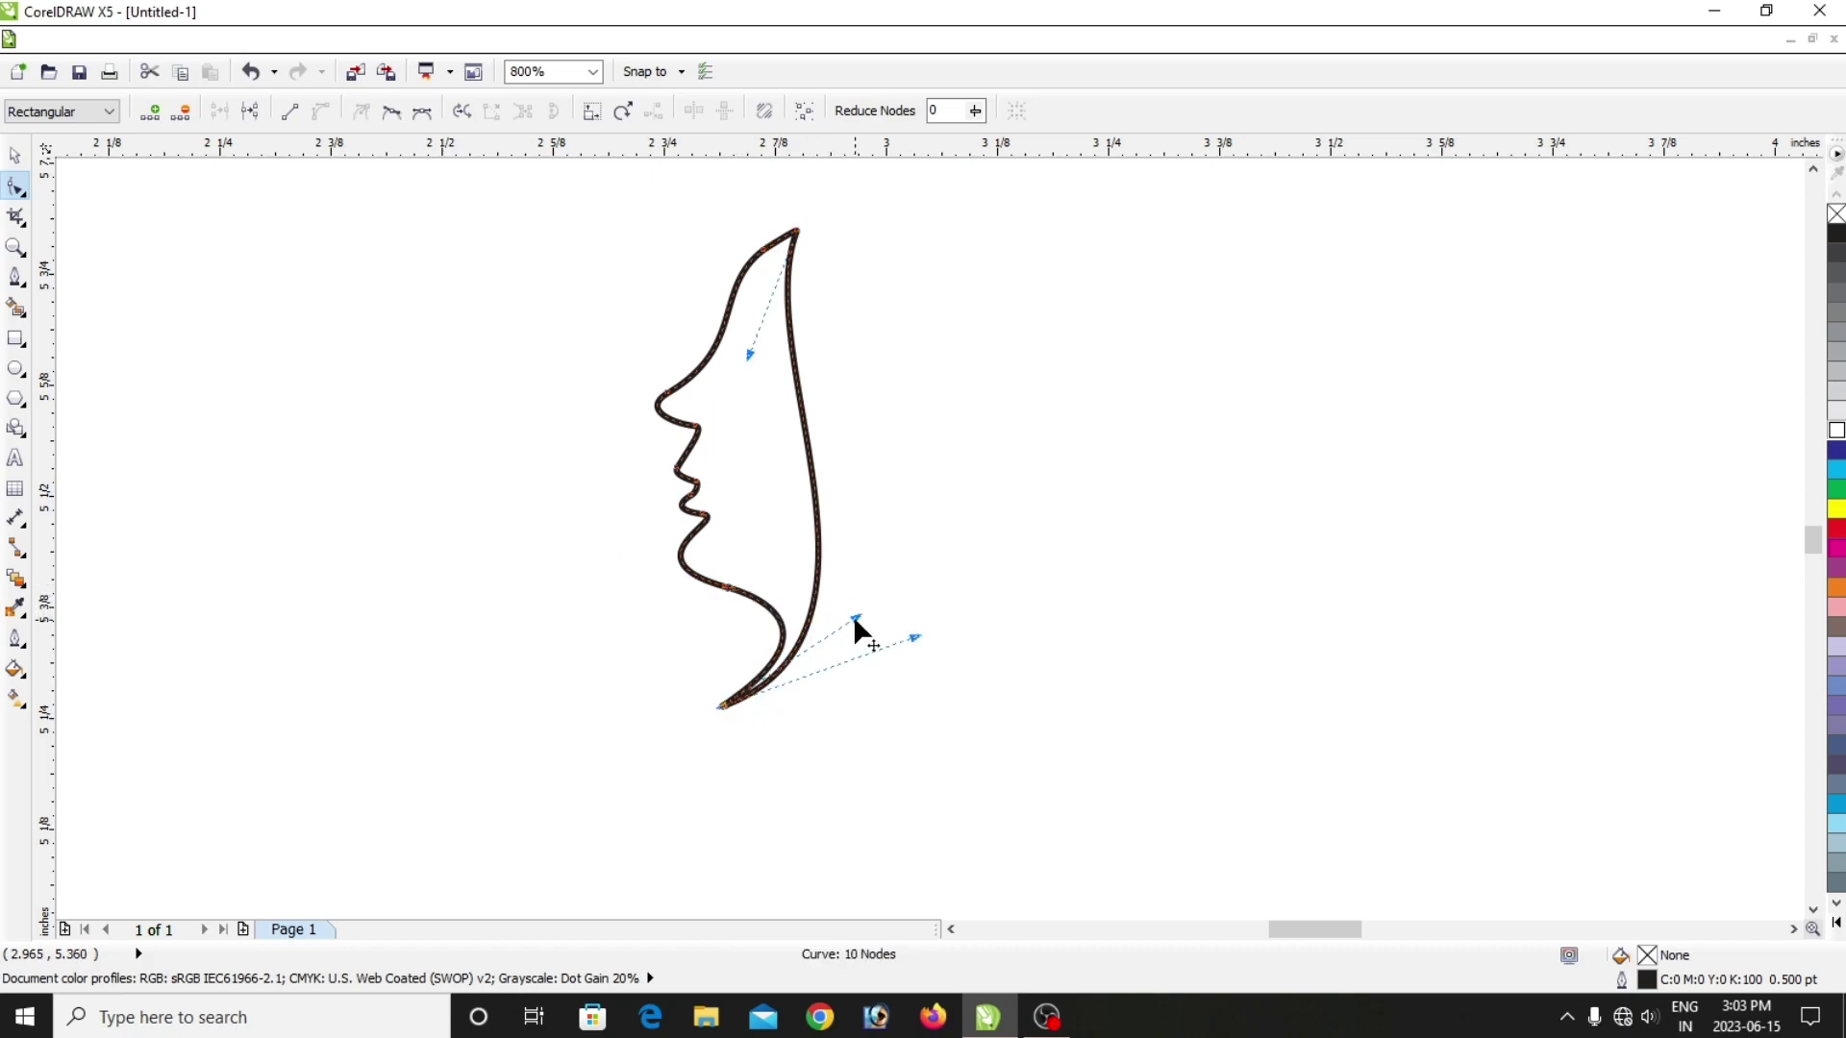
click(794, 722)
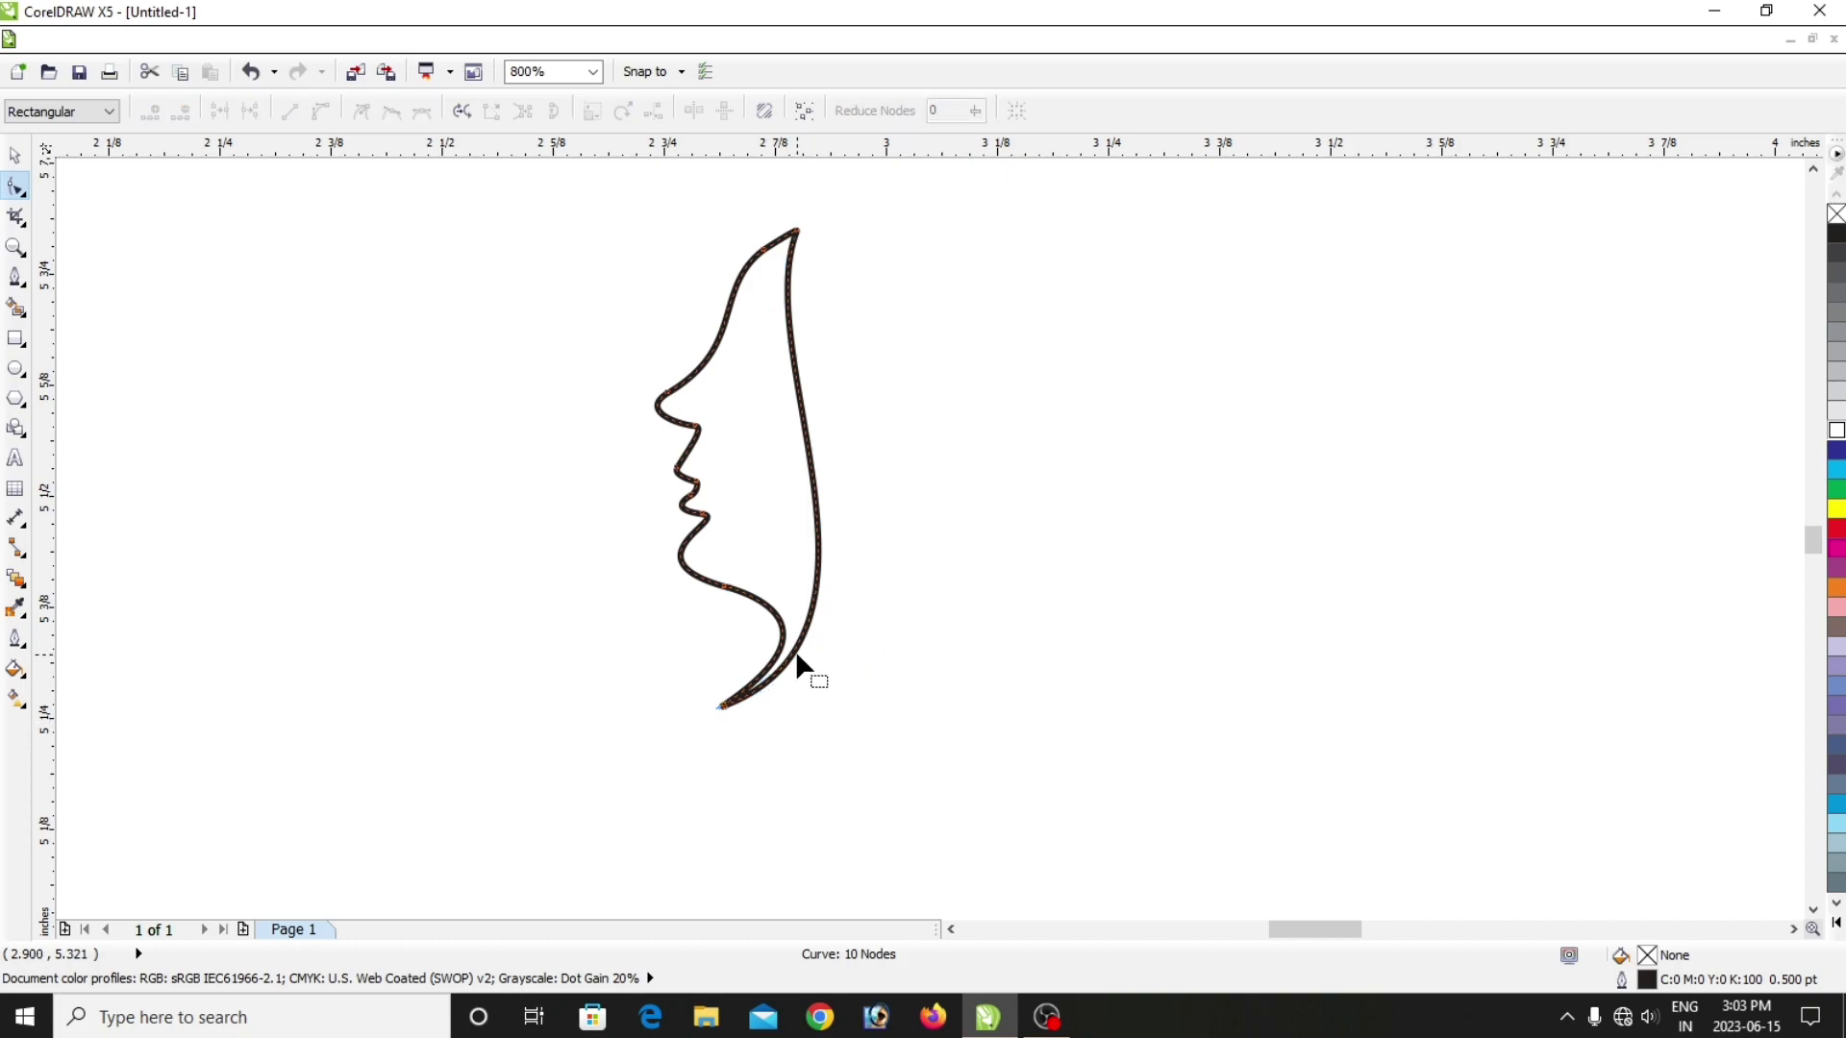
Bow the lower back of the face shape farther outward with the neck tip's handle.
click(726, 709)
scroll(731, 711, up, 2)
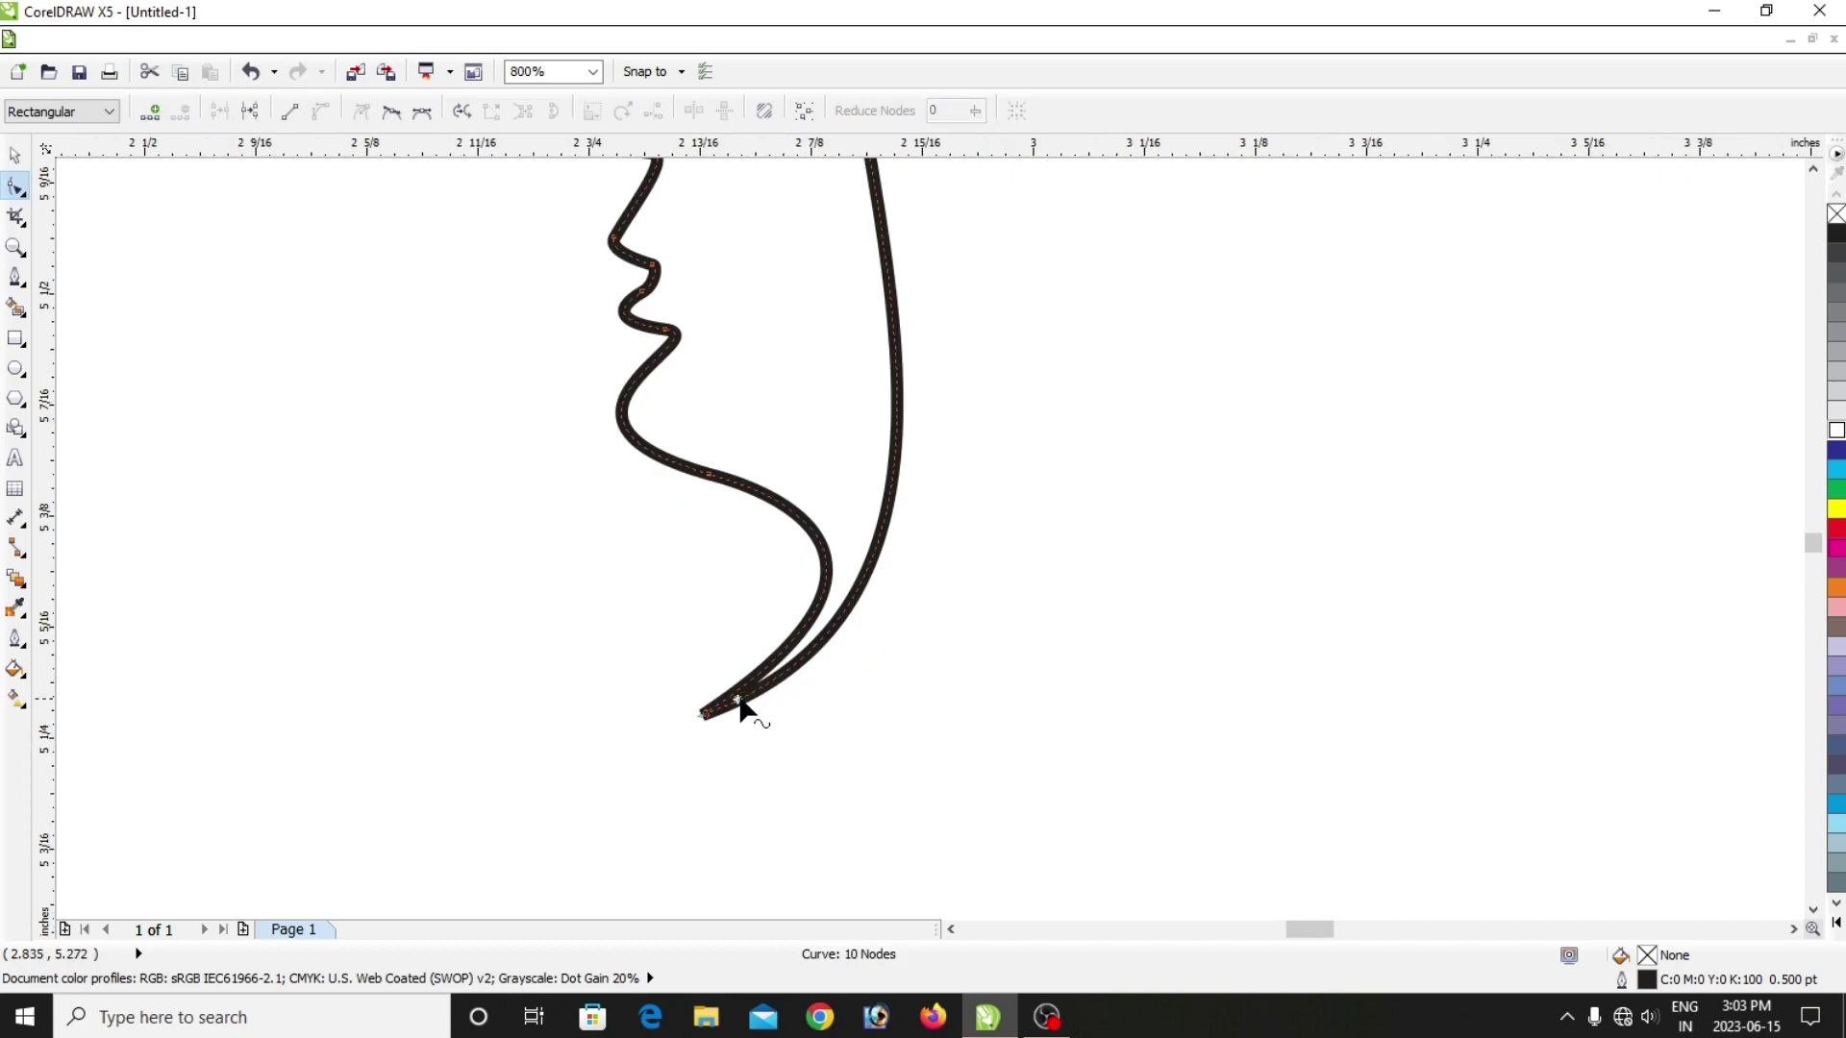
click(670, 738)
drag(1450, 451, 1529, 438)
scroll(1215, 488, down, 2)
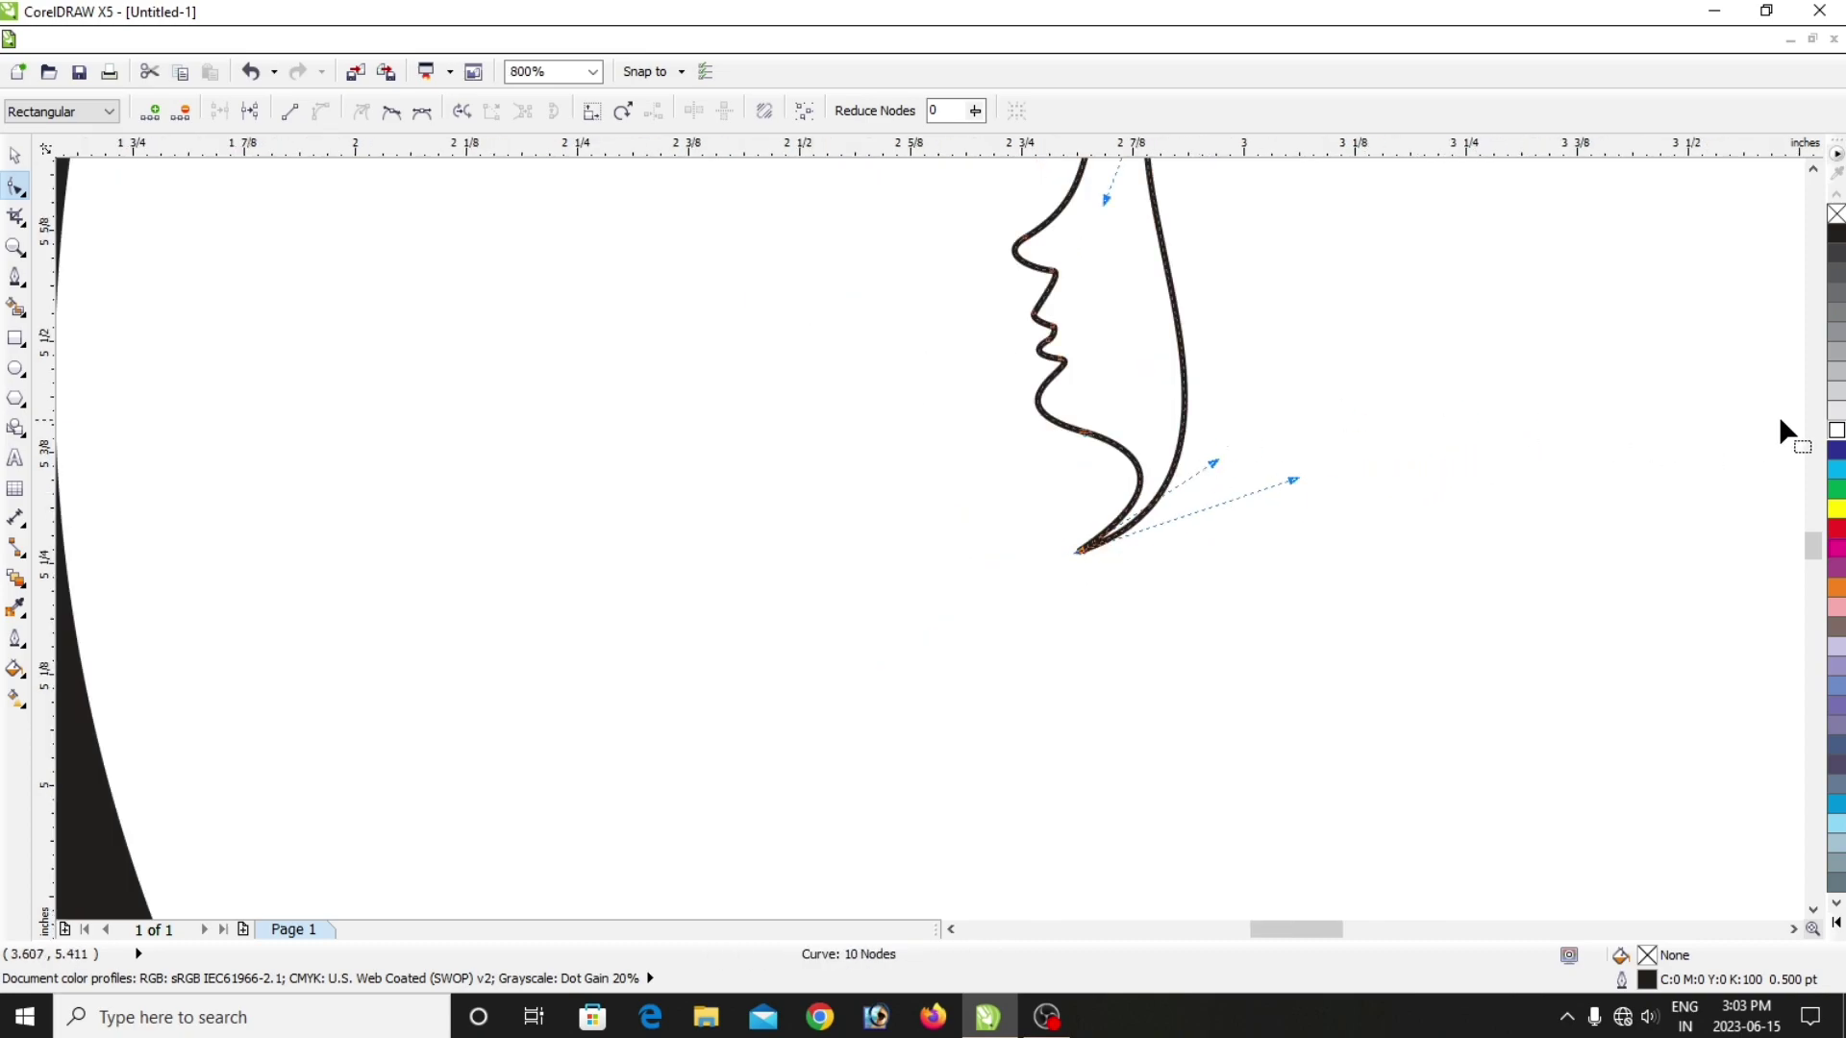
drag(1811, 549, 1811, 511)
scroll(1433, 494, down, 2)
scroll(1433, 655, up, 1)
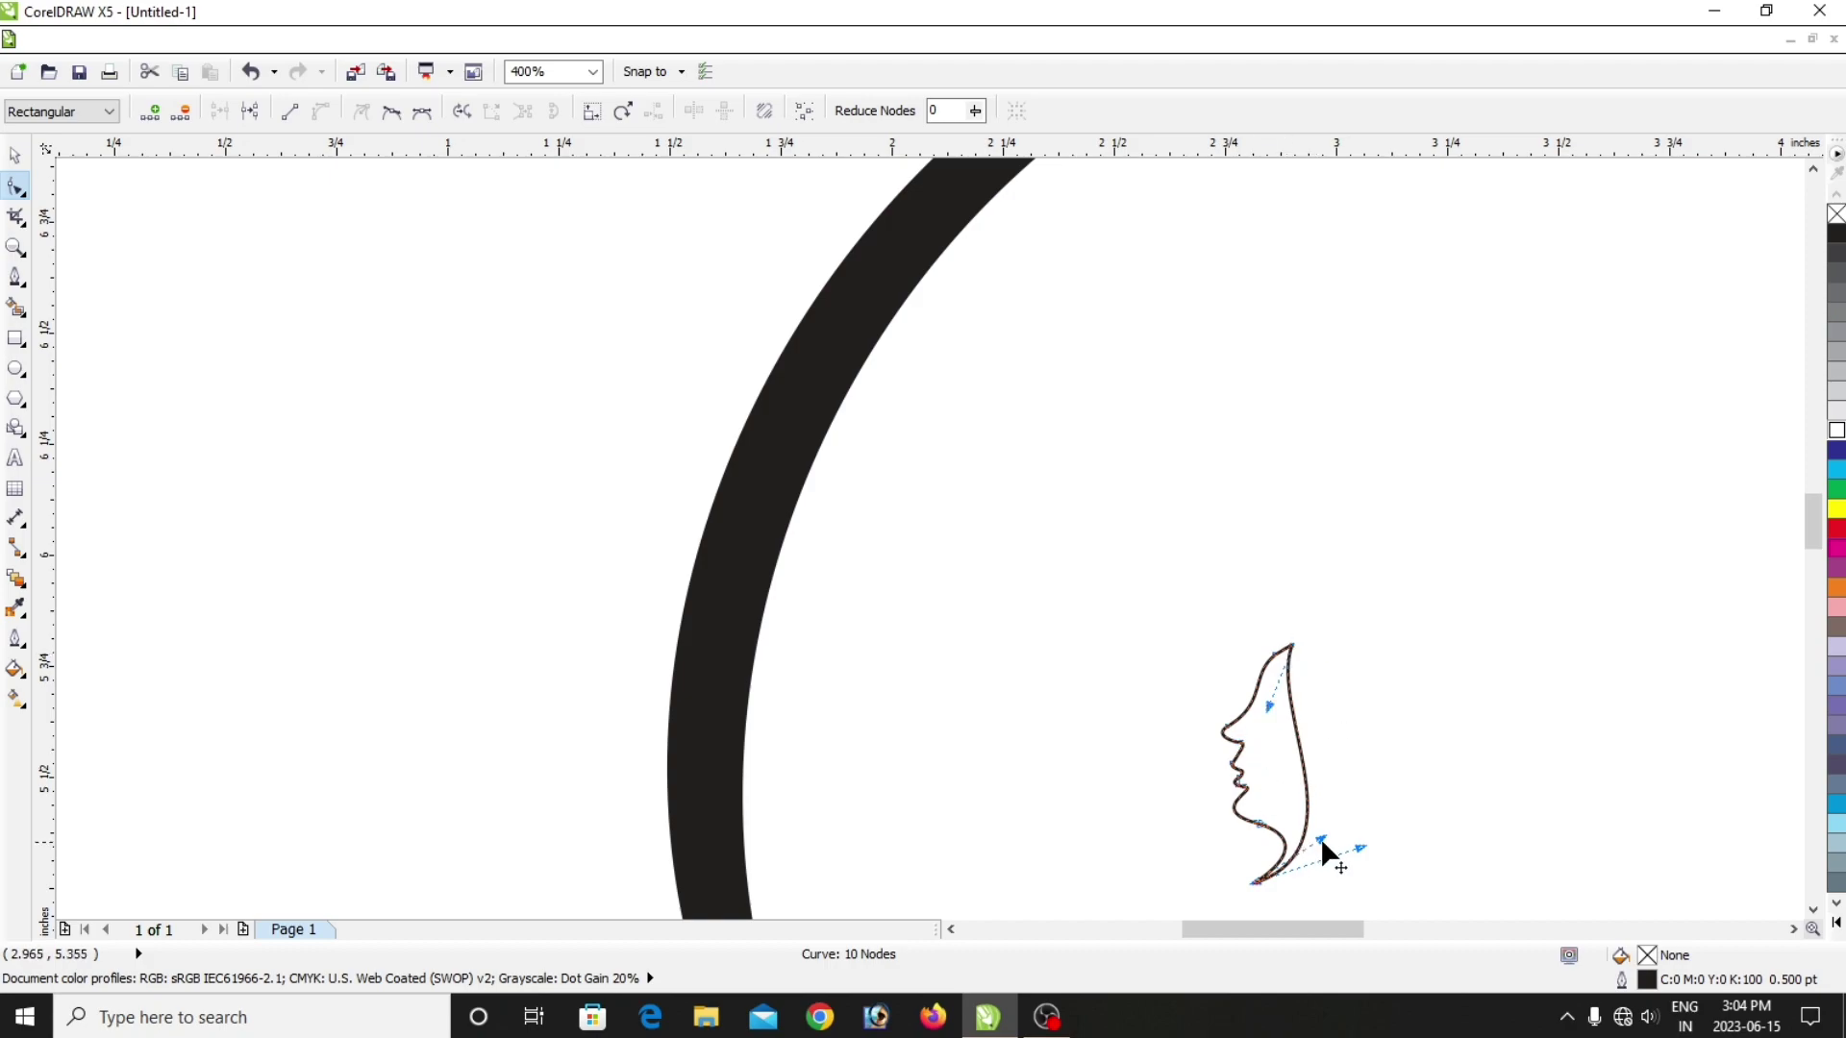
click(1290, 868)
scroll(1294, 857, up, 1)
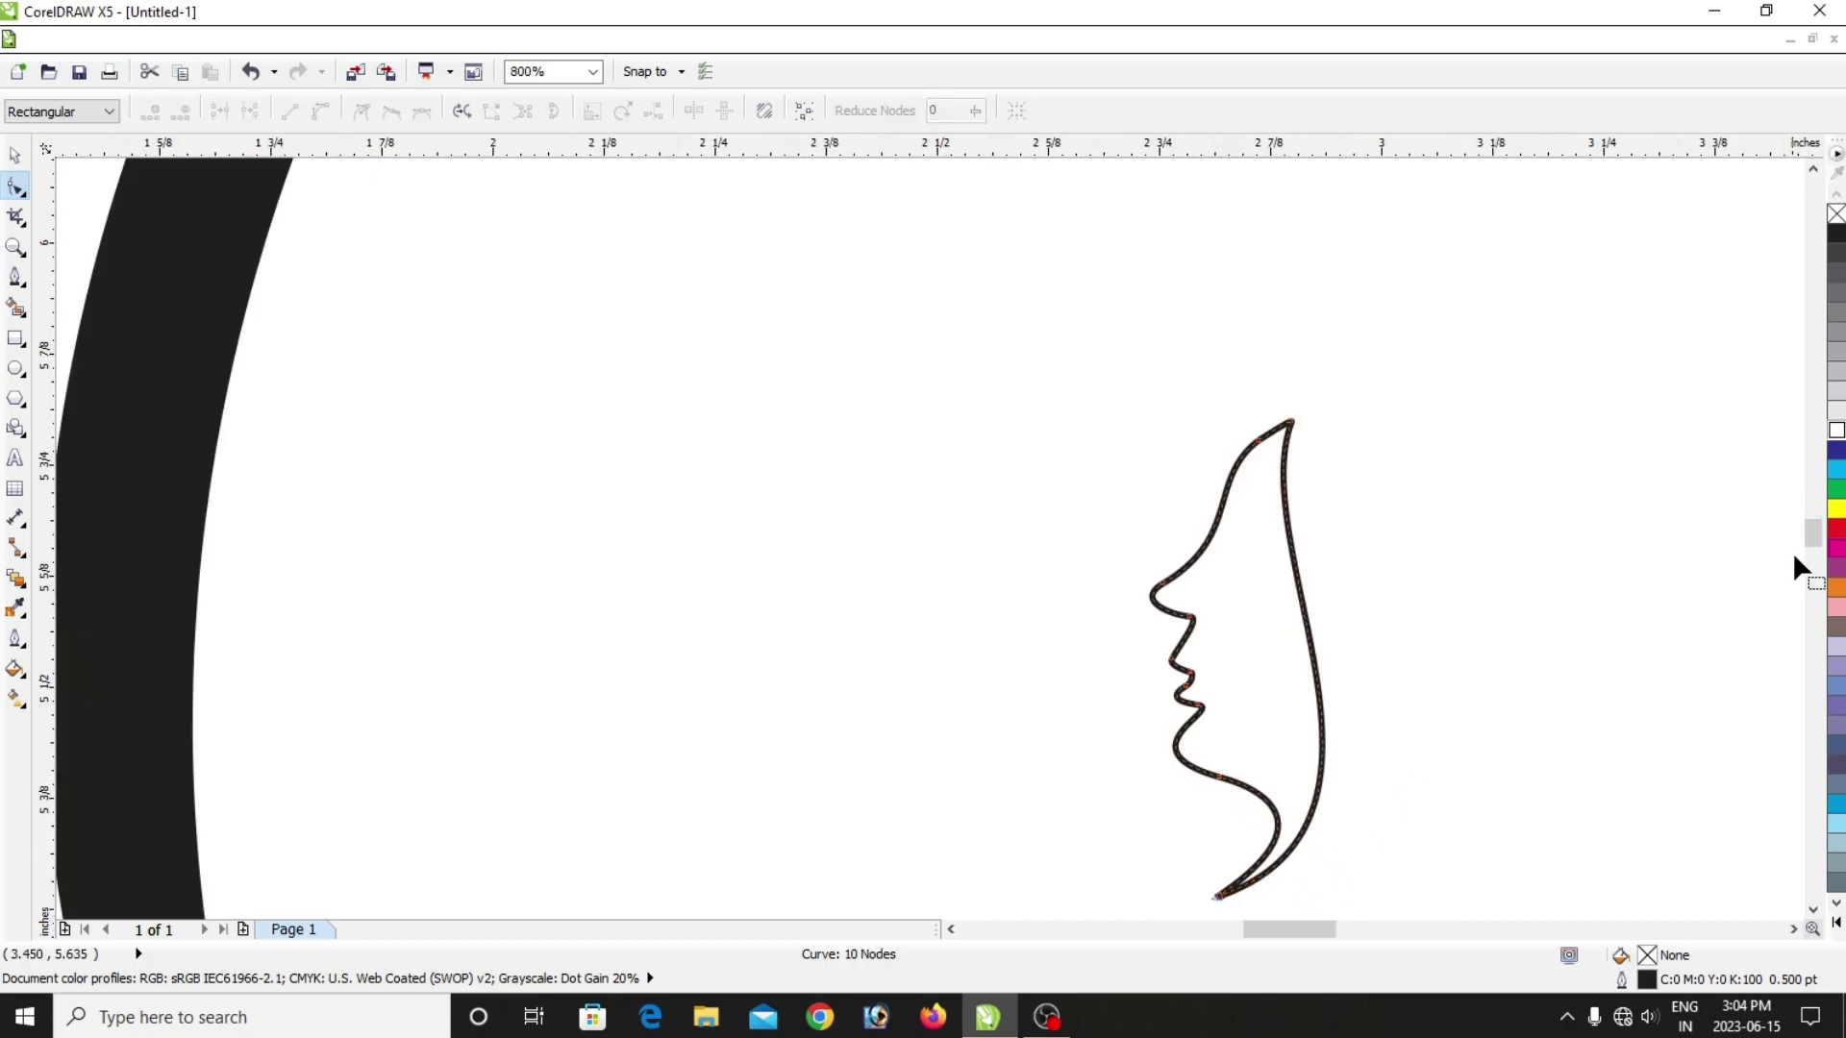
drag(1812, 532, 1812, 542)
drag(1219, 688, 1461, 597)
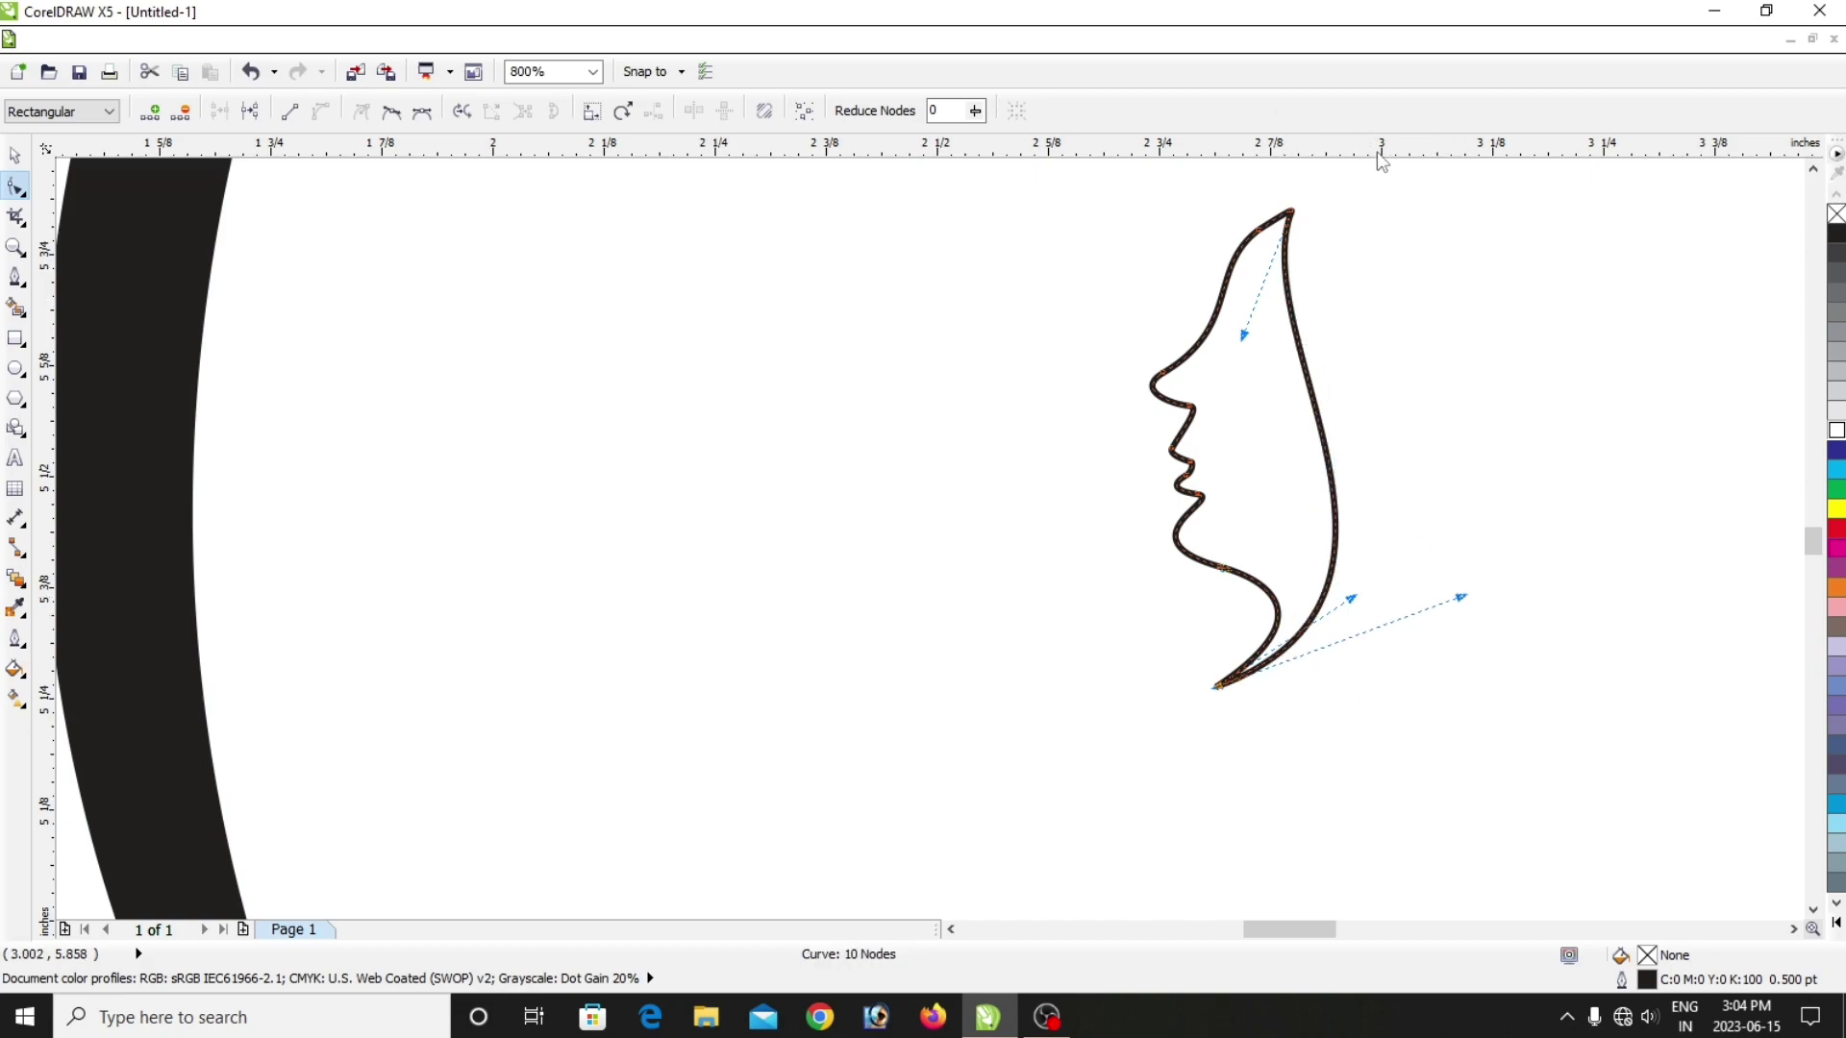
Try deleting the extra forehead node below the head's tip, and undo the deletion.
click(1292, 210)
double_click(1258, 230)
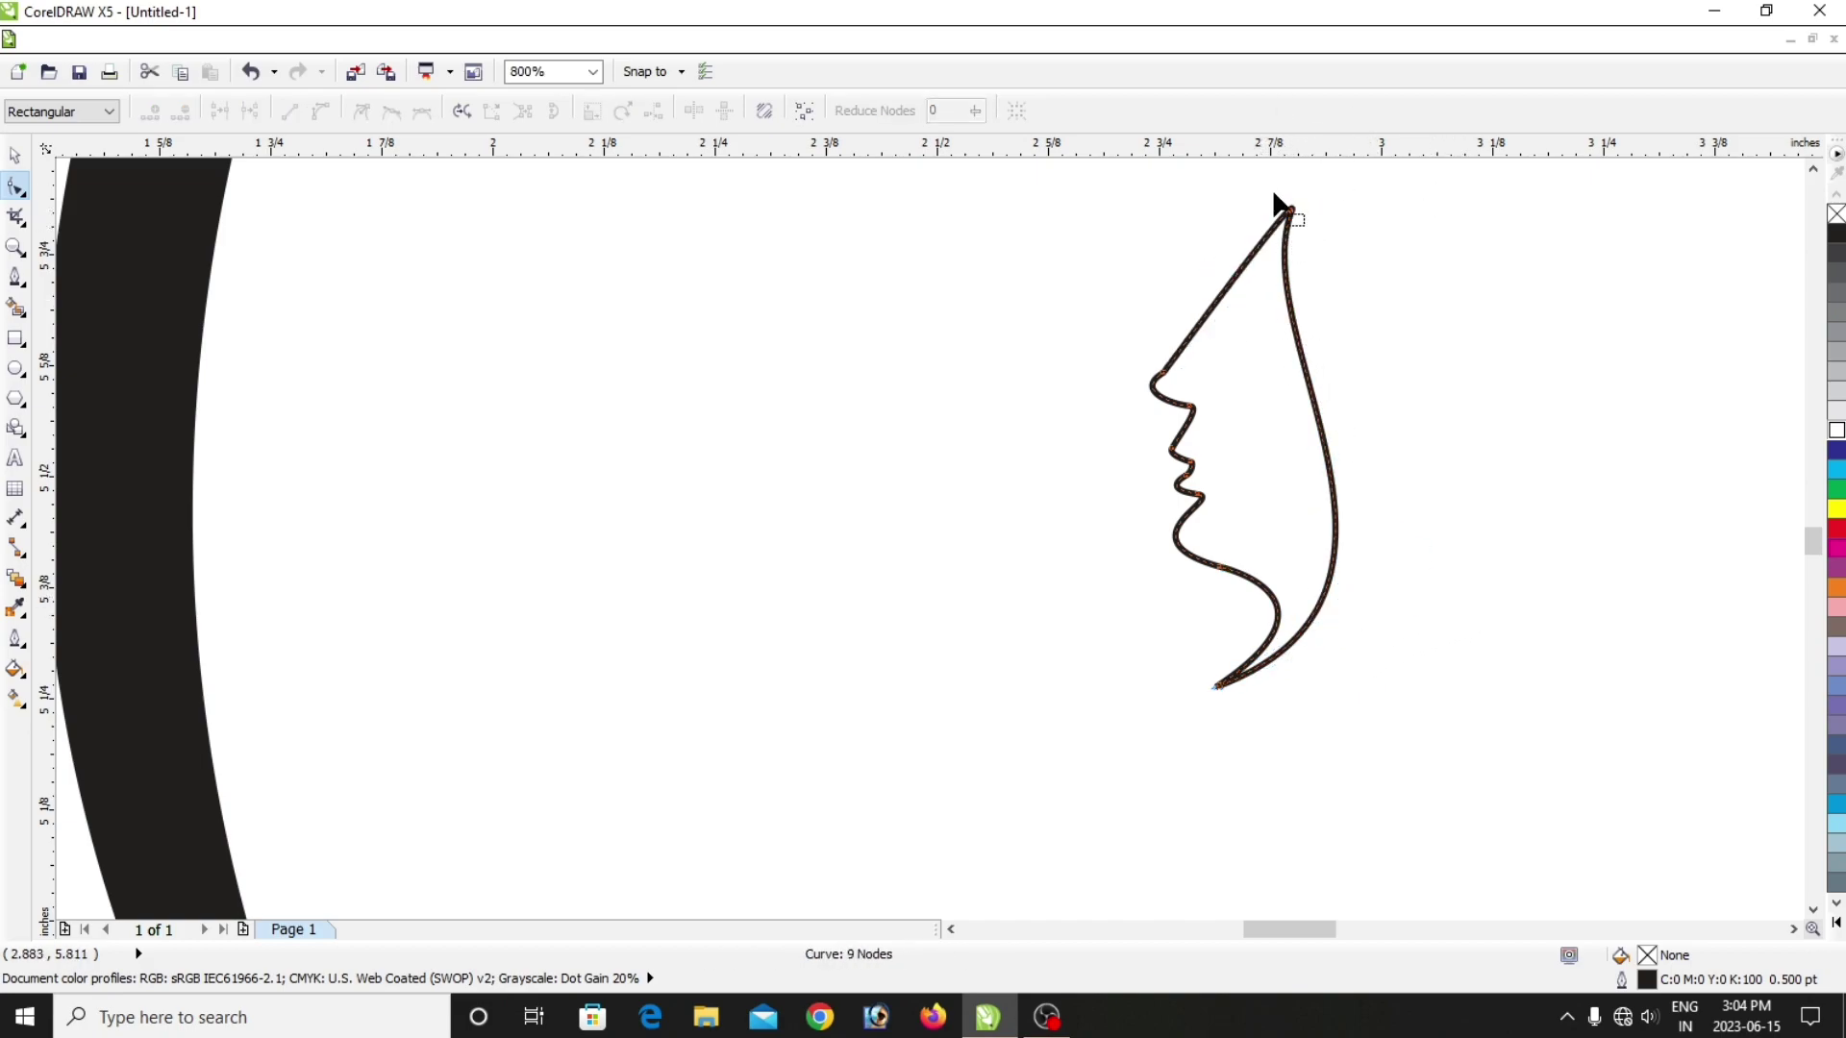
key(ctrl+z)
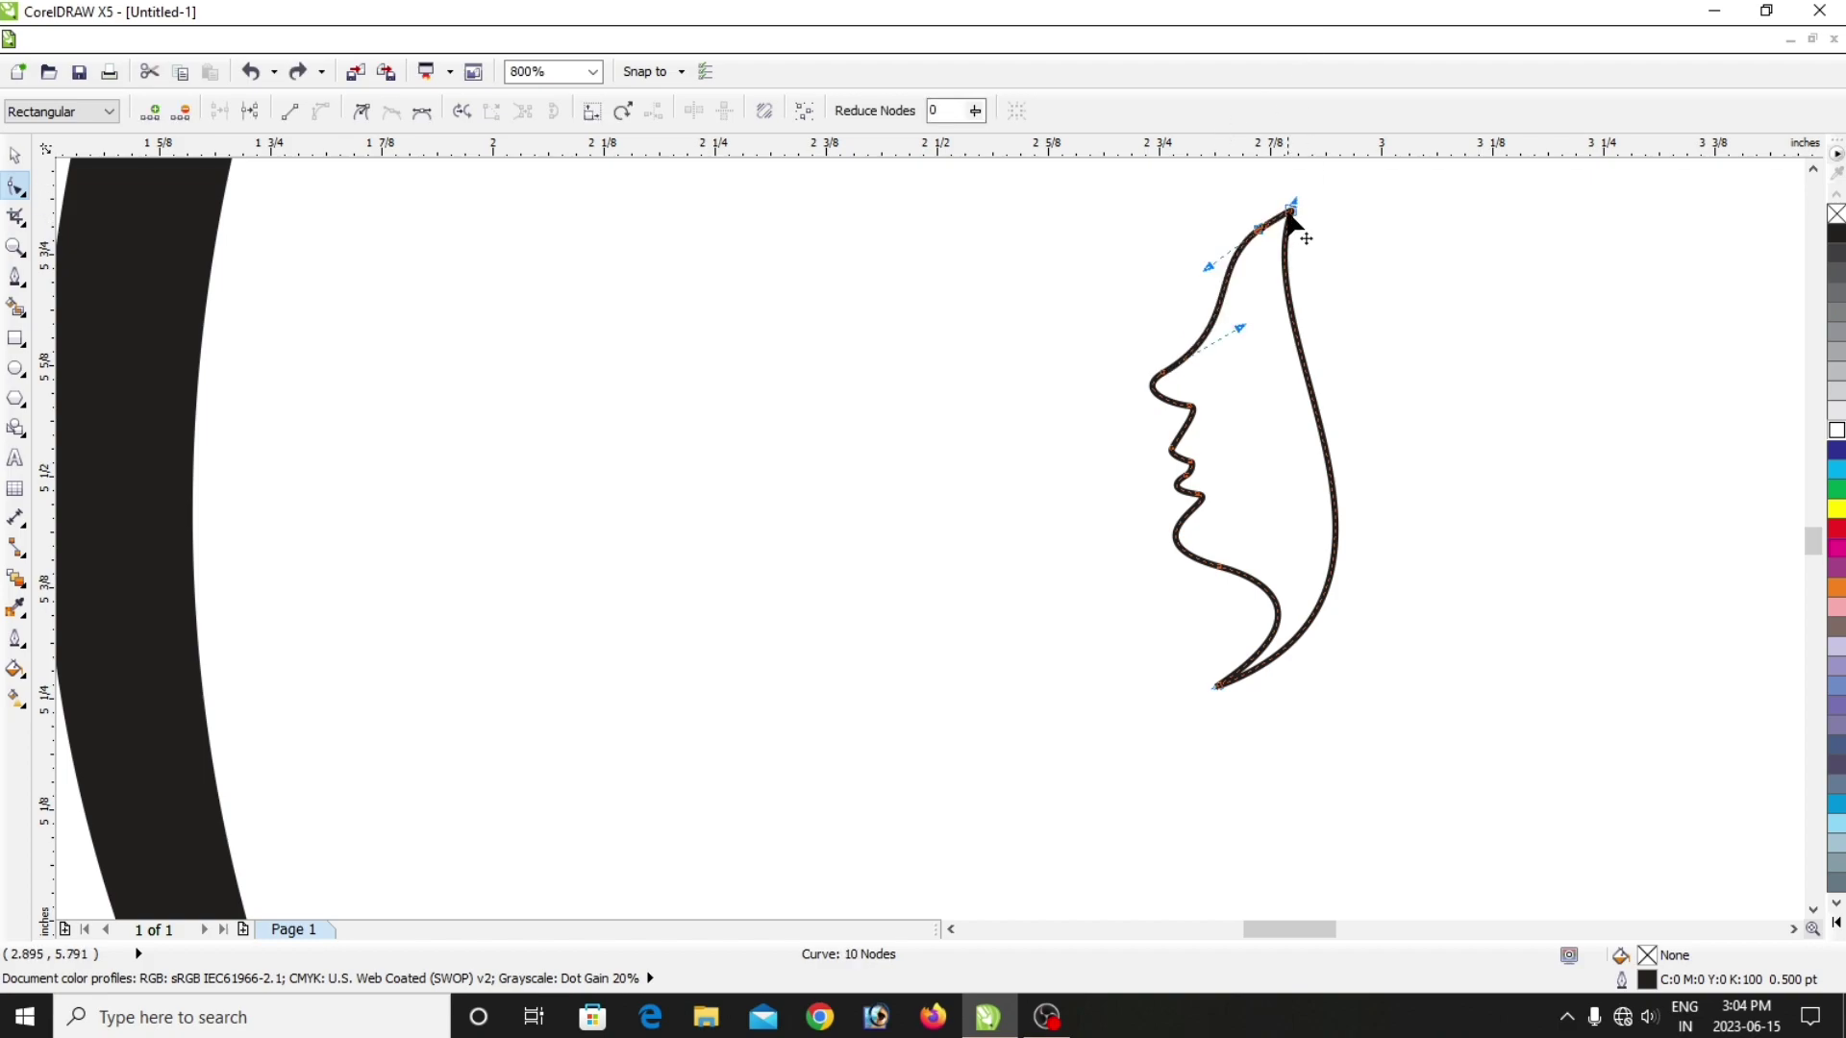
Raise the head's tip slightly, and reposition the forehead node below it with adjusted handles for a smooth forehead slope.
drag(1287, 212, 1291, 197)
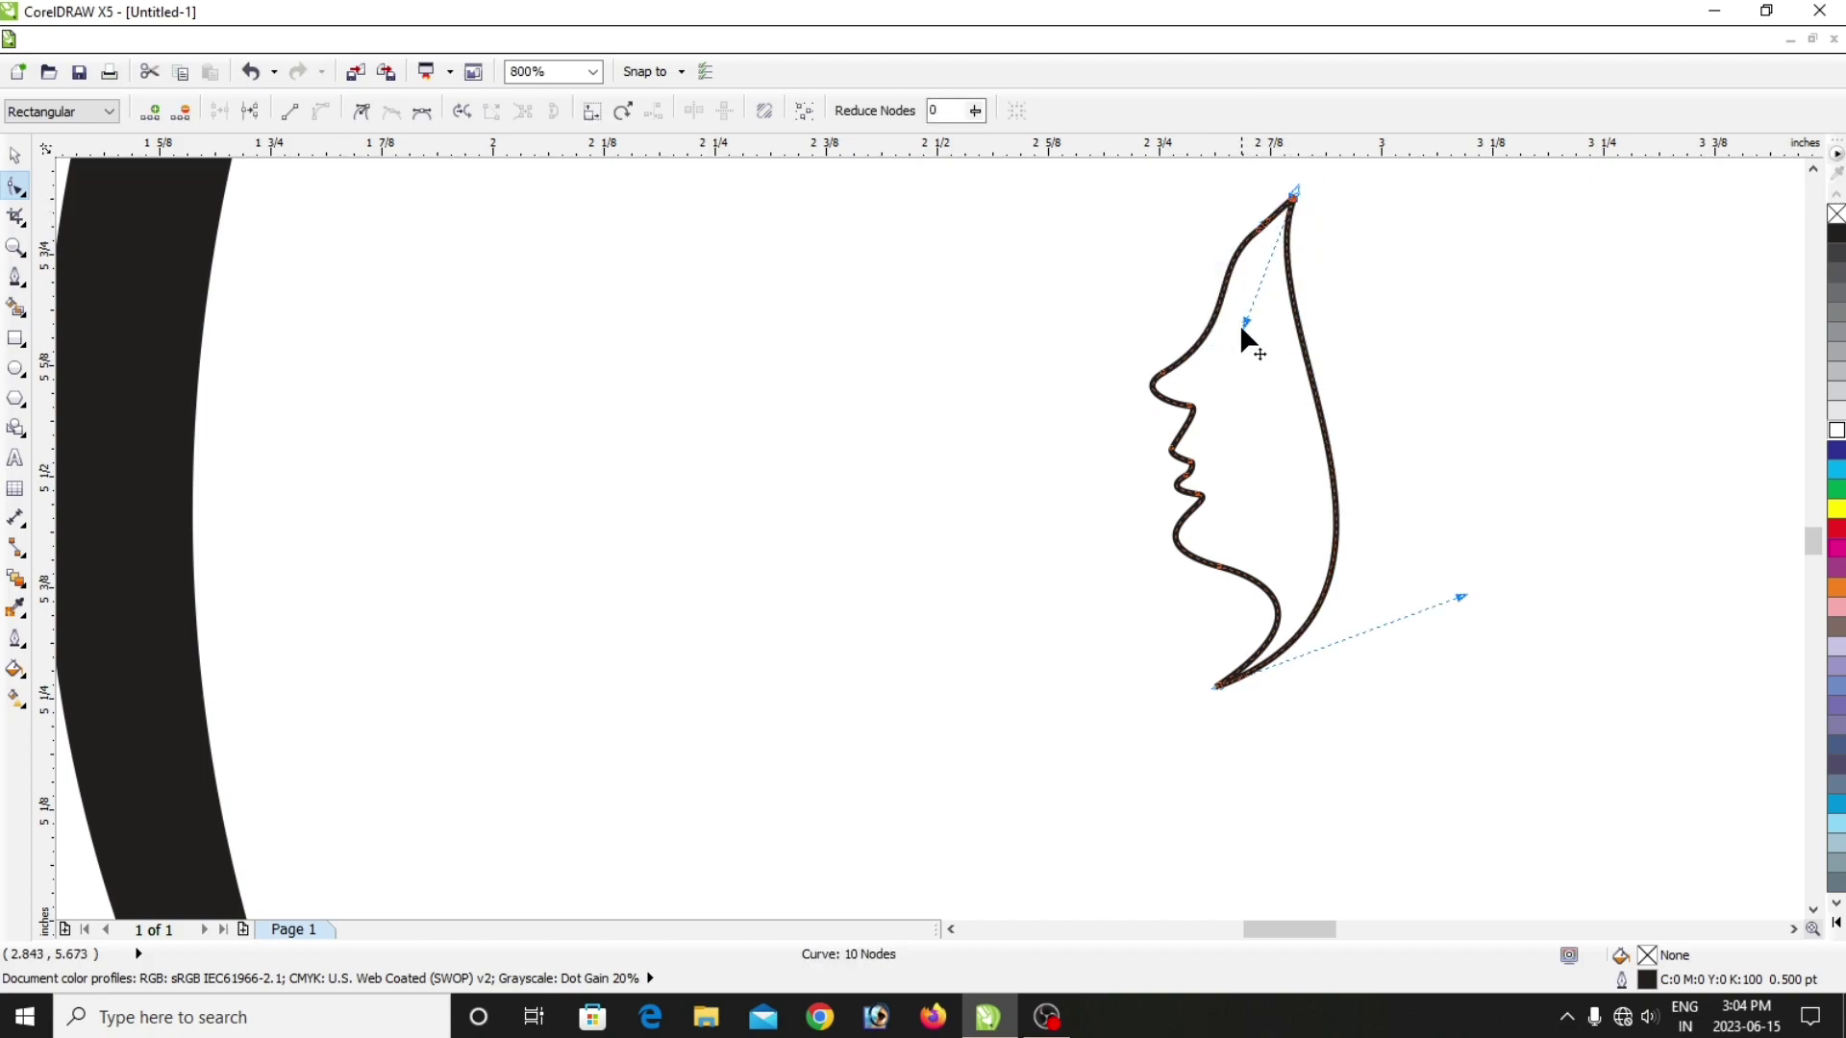
drag(1241, 328, 1258, 210)
click(1263, 231)
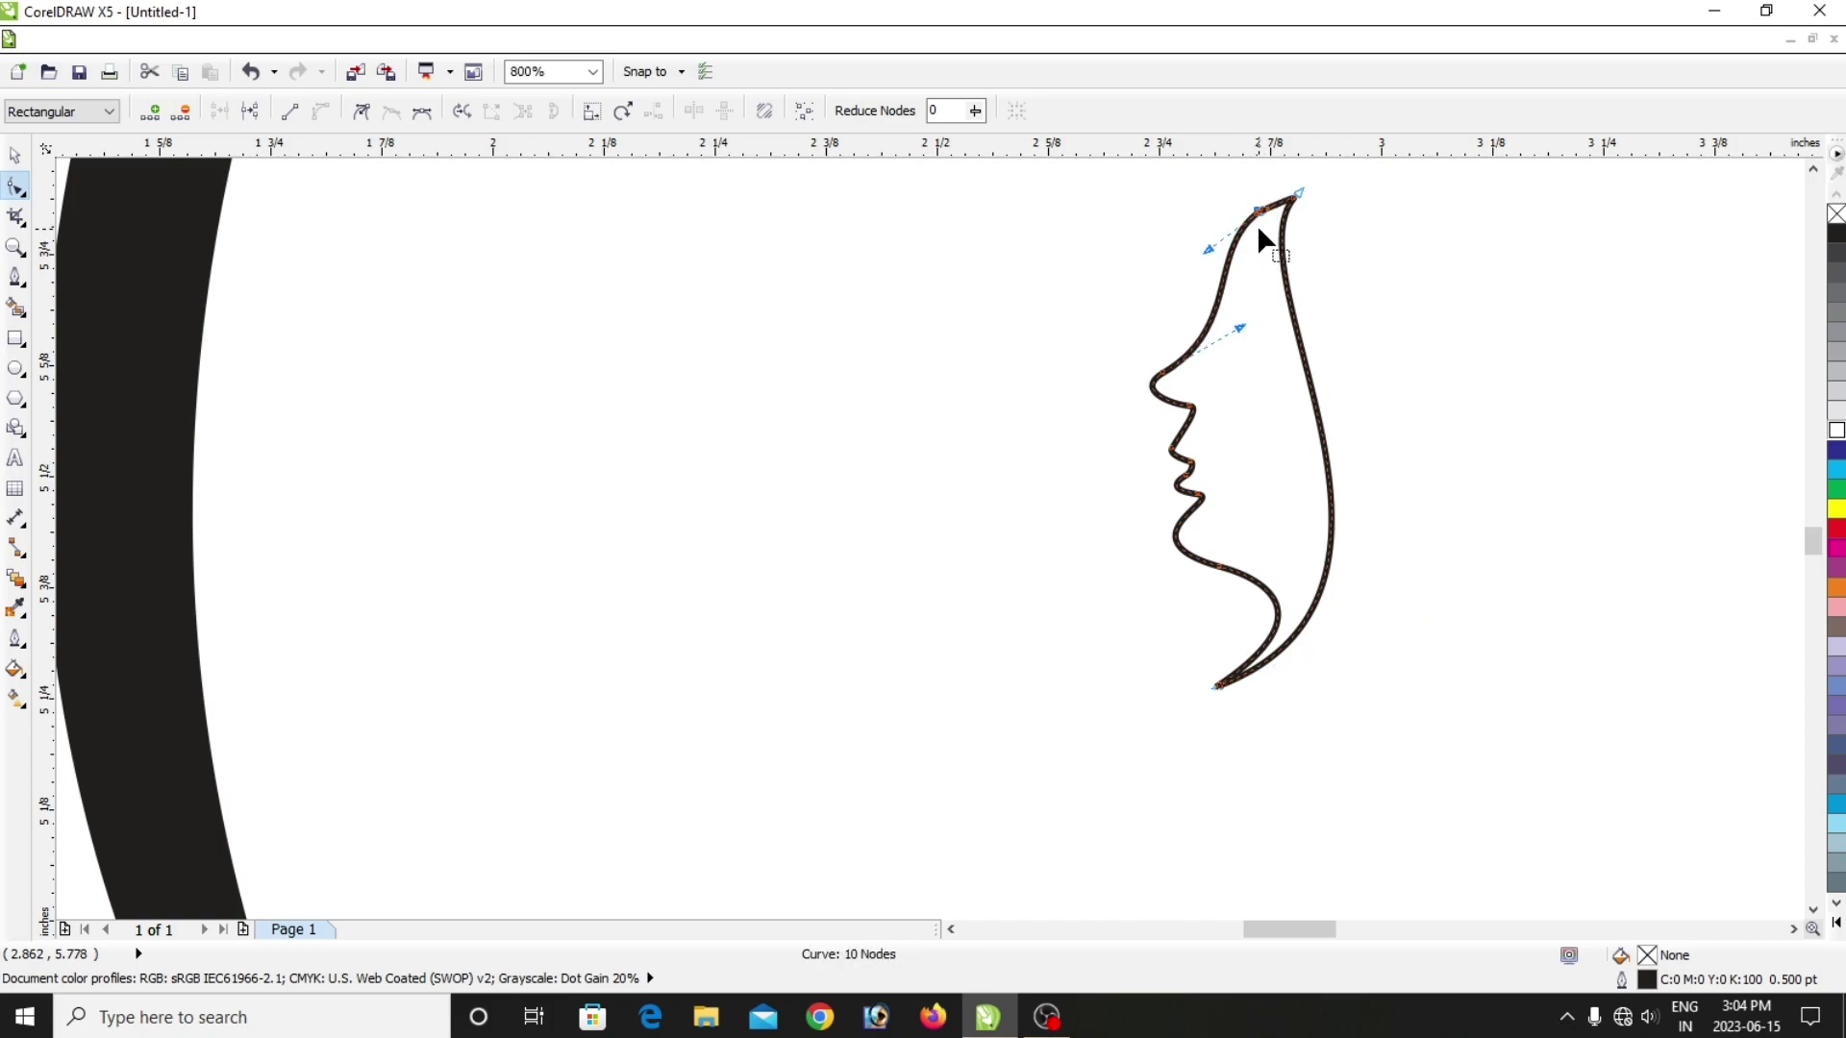
key(Down)
key(Down)
key(Left)
key(Left)
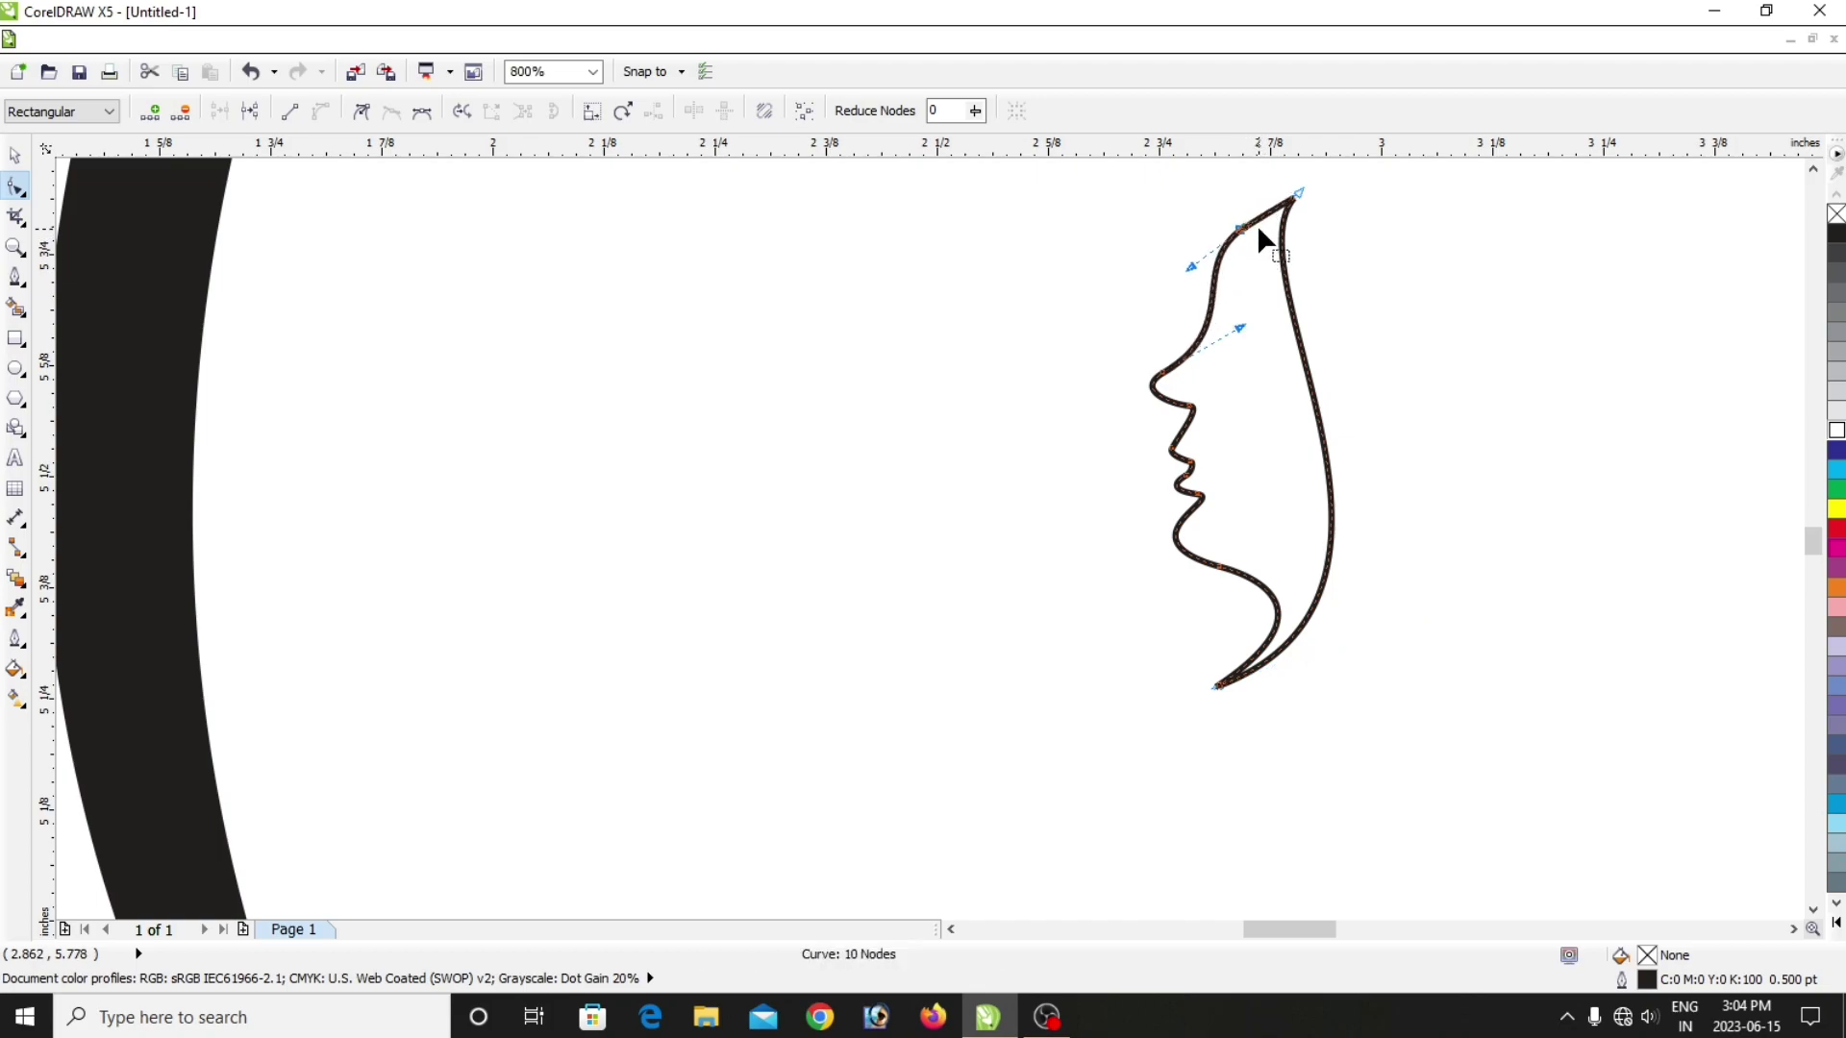
key(Down)
key(Down)
drag(1258, 233, 1258, 231)
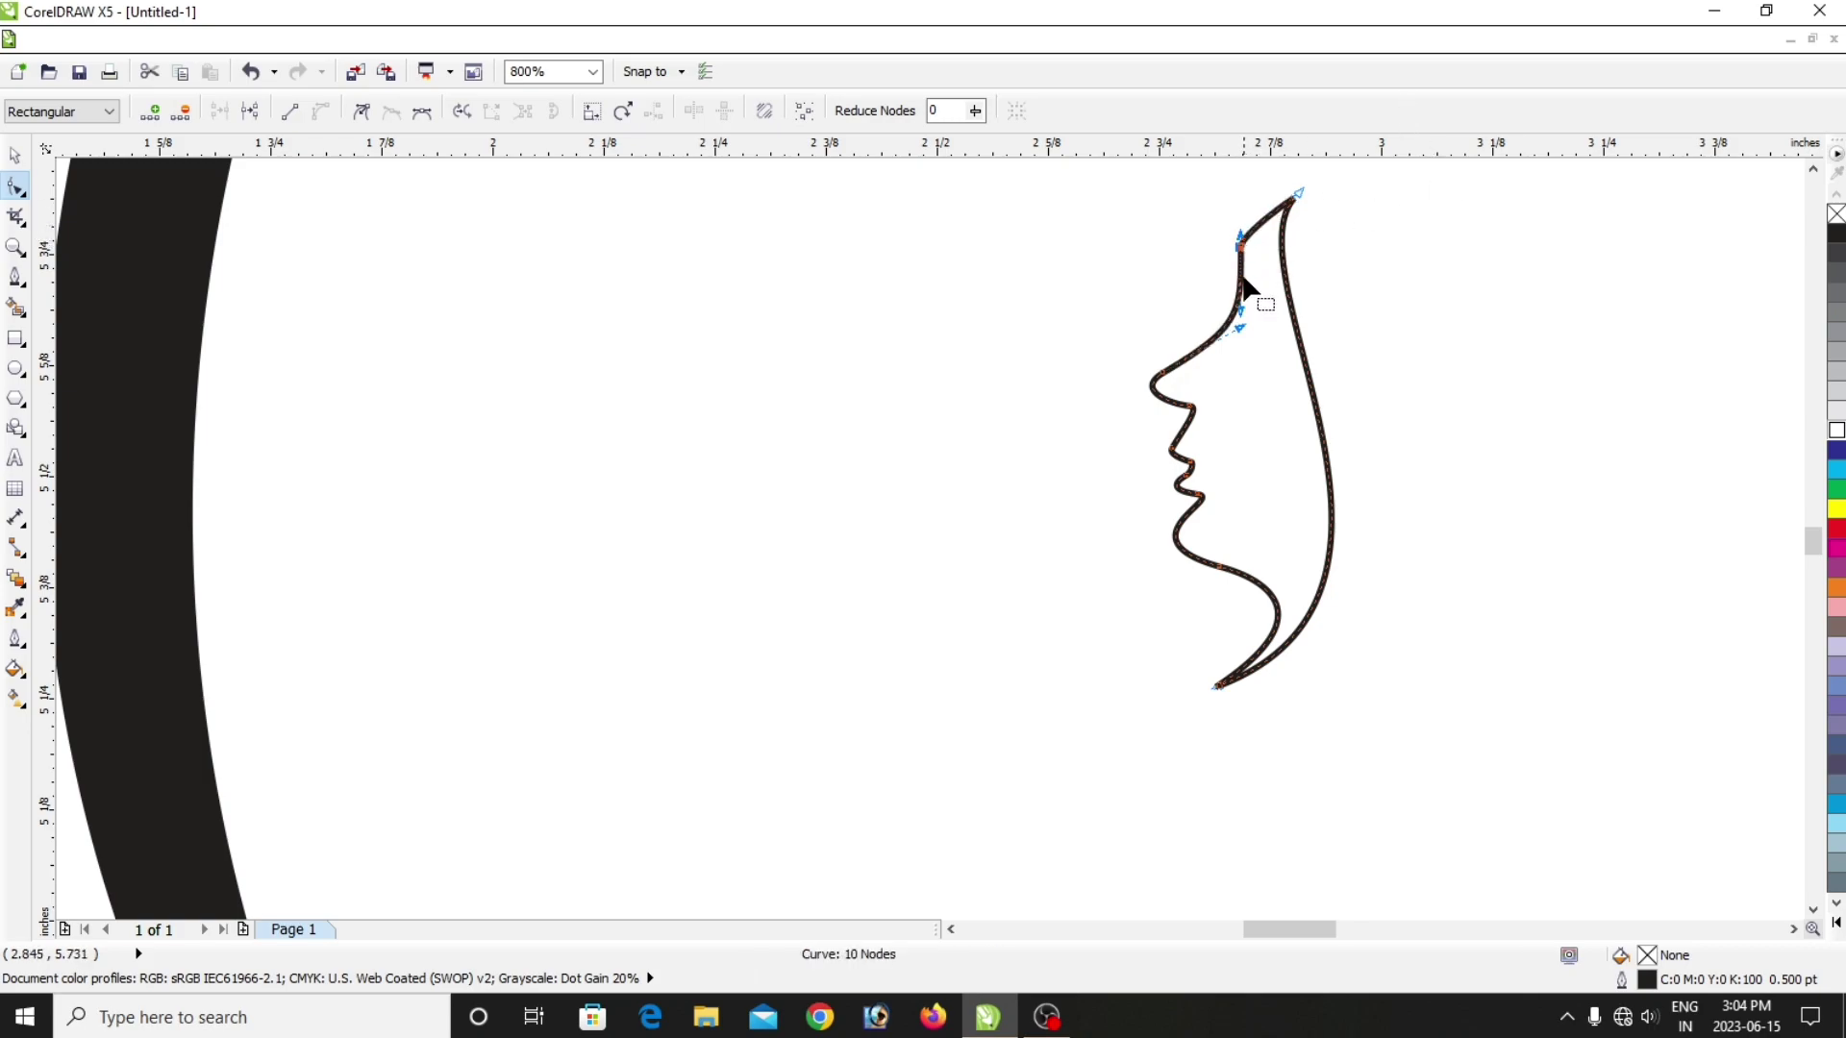
drag(1248, 252, 1260, 232)
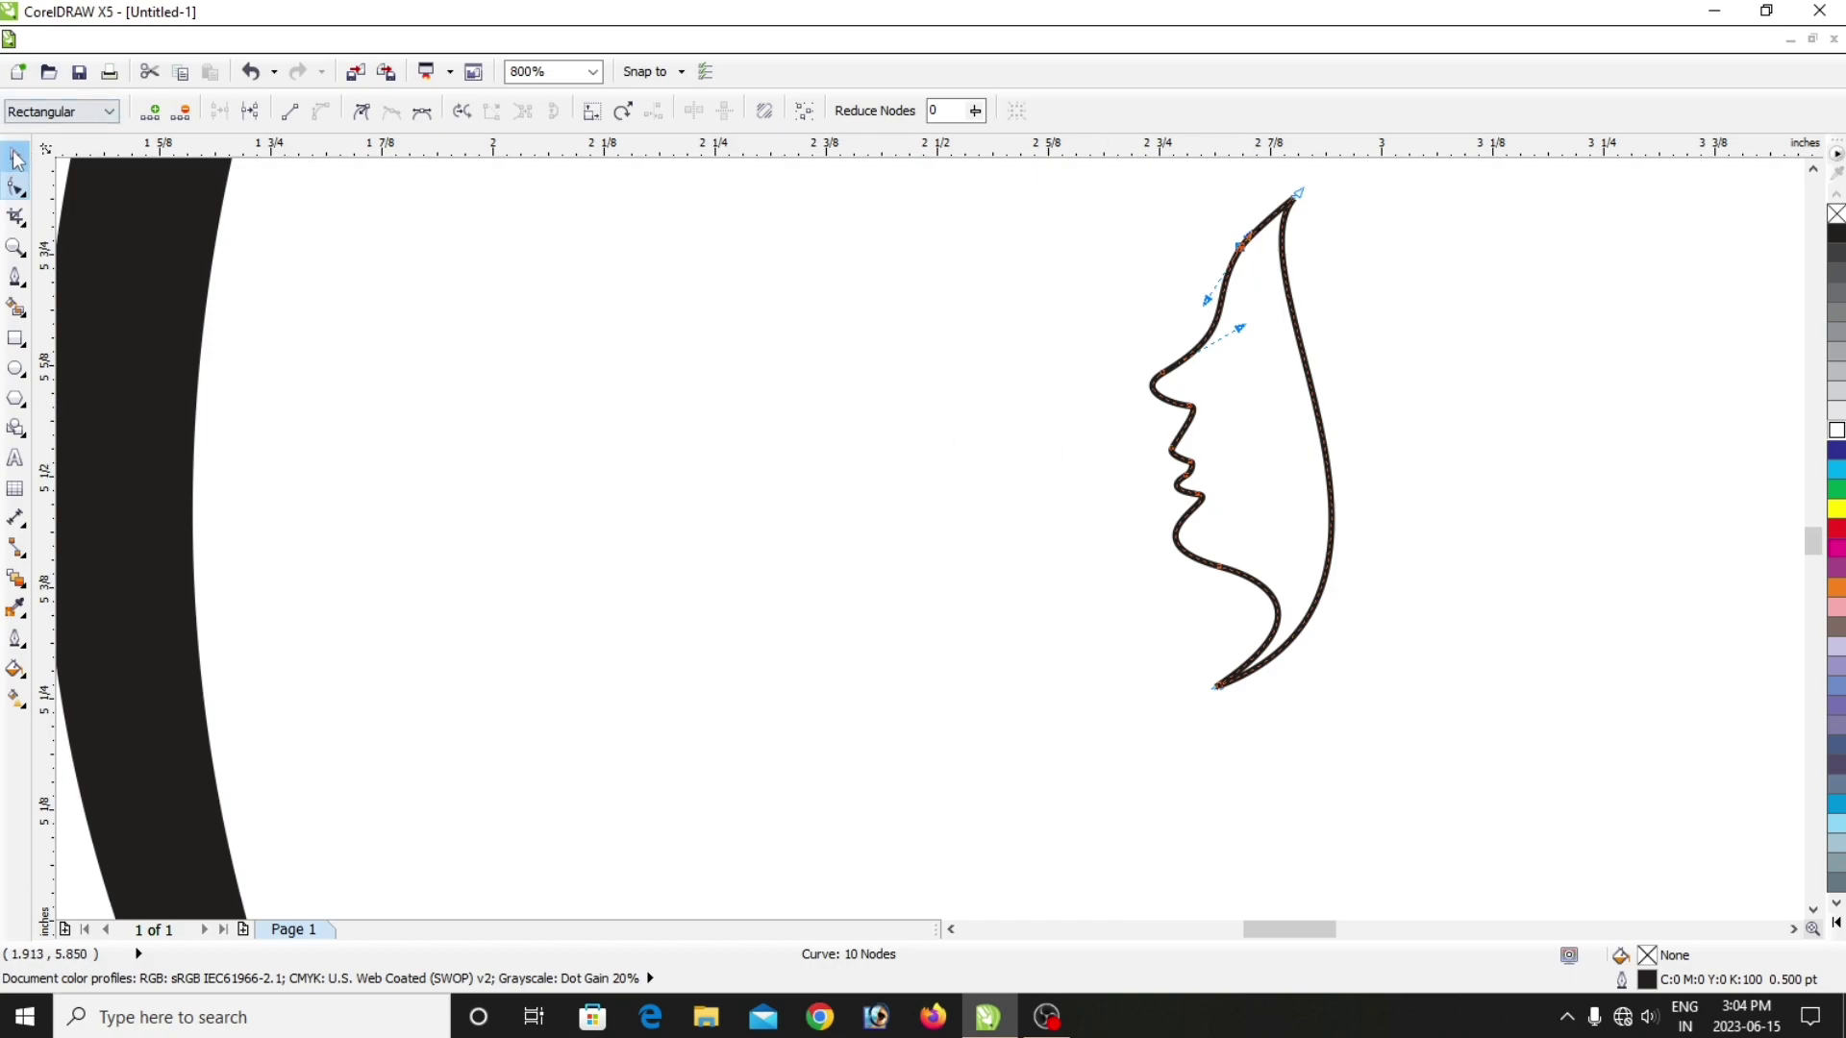
Fill the closed face profile with black.
click(14, 155)
click(1507, 469)
click(1220, 468)
click(1836, 236)
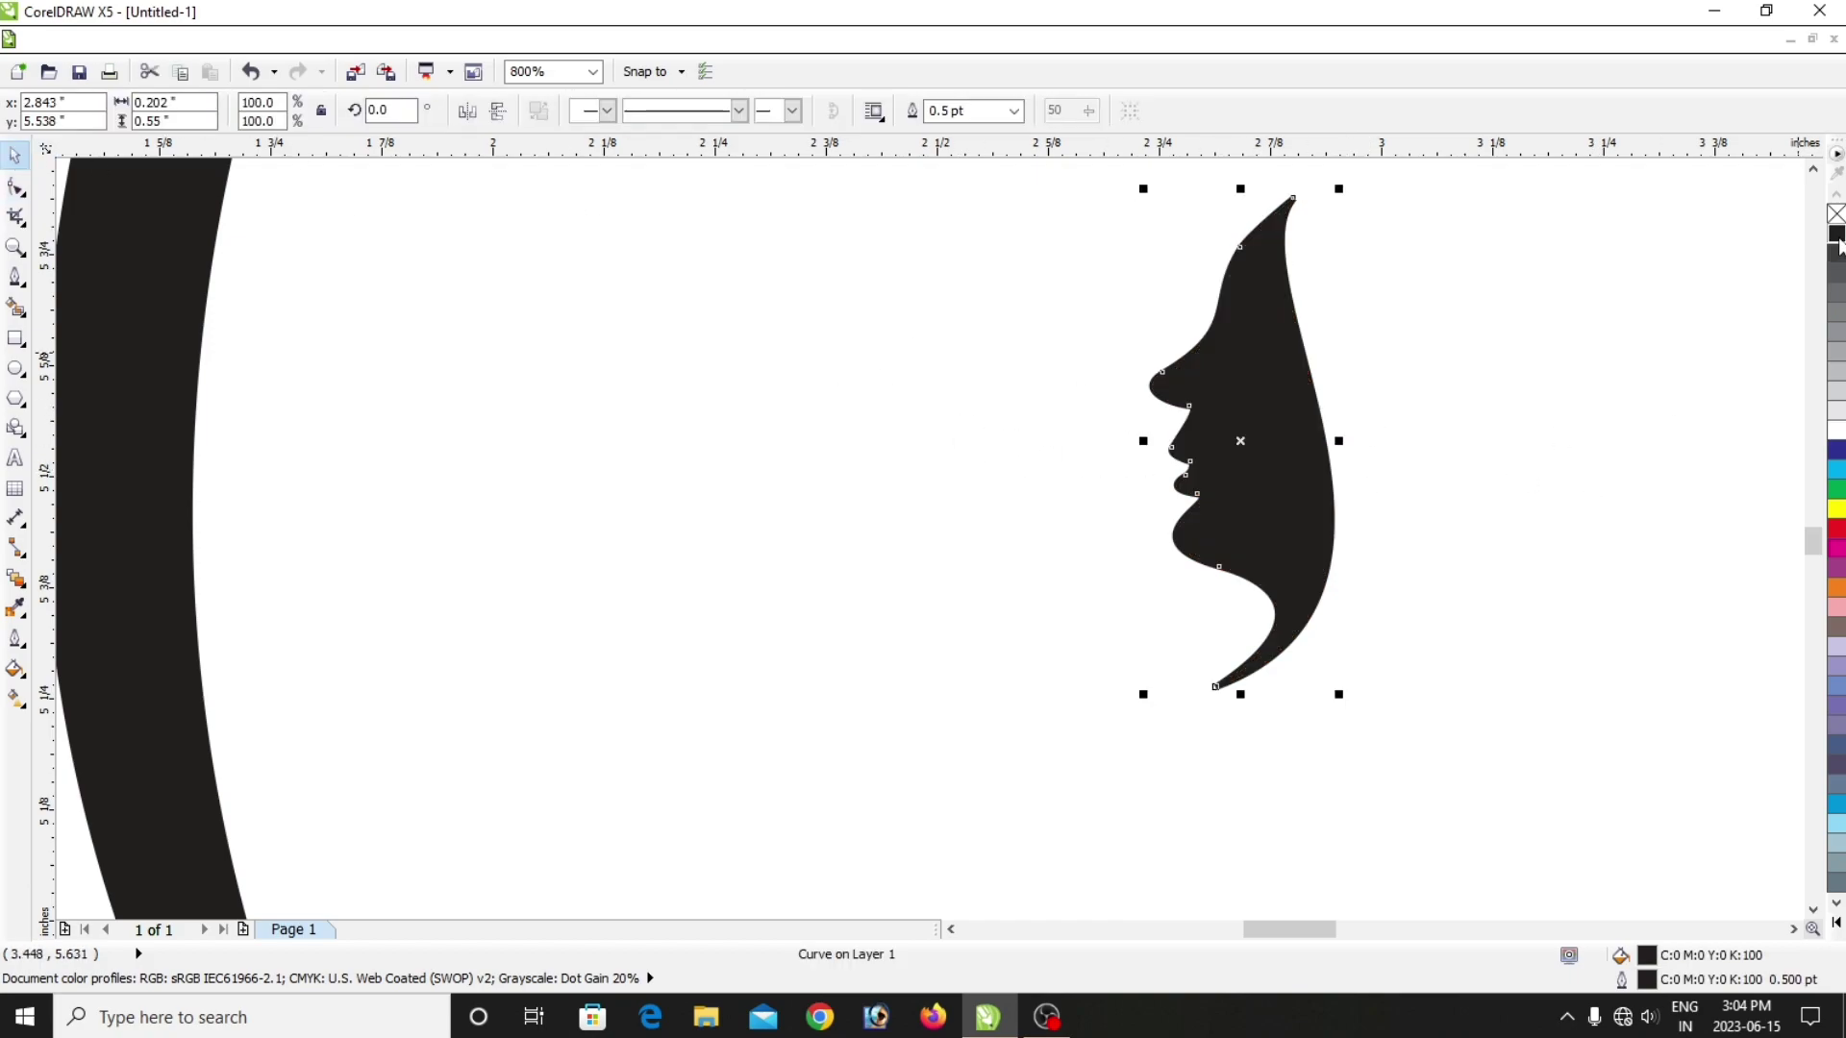
click(1651, 329)
Scale the face silhouette up proportionally to about 1.34 by 3.66 inches inside the crescent swoosh.
scroll(1467, 458, down, 4)
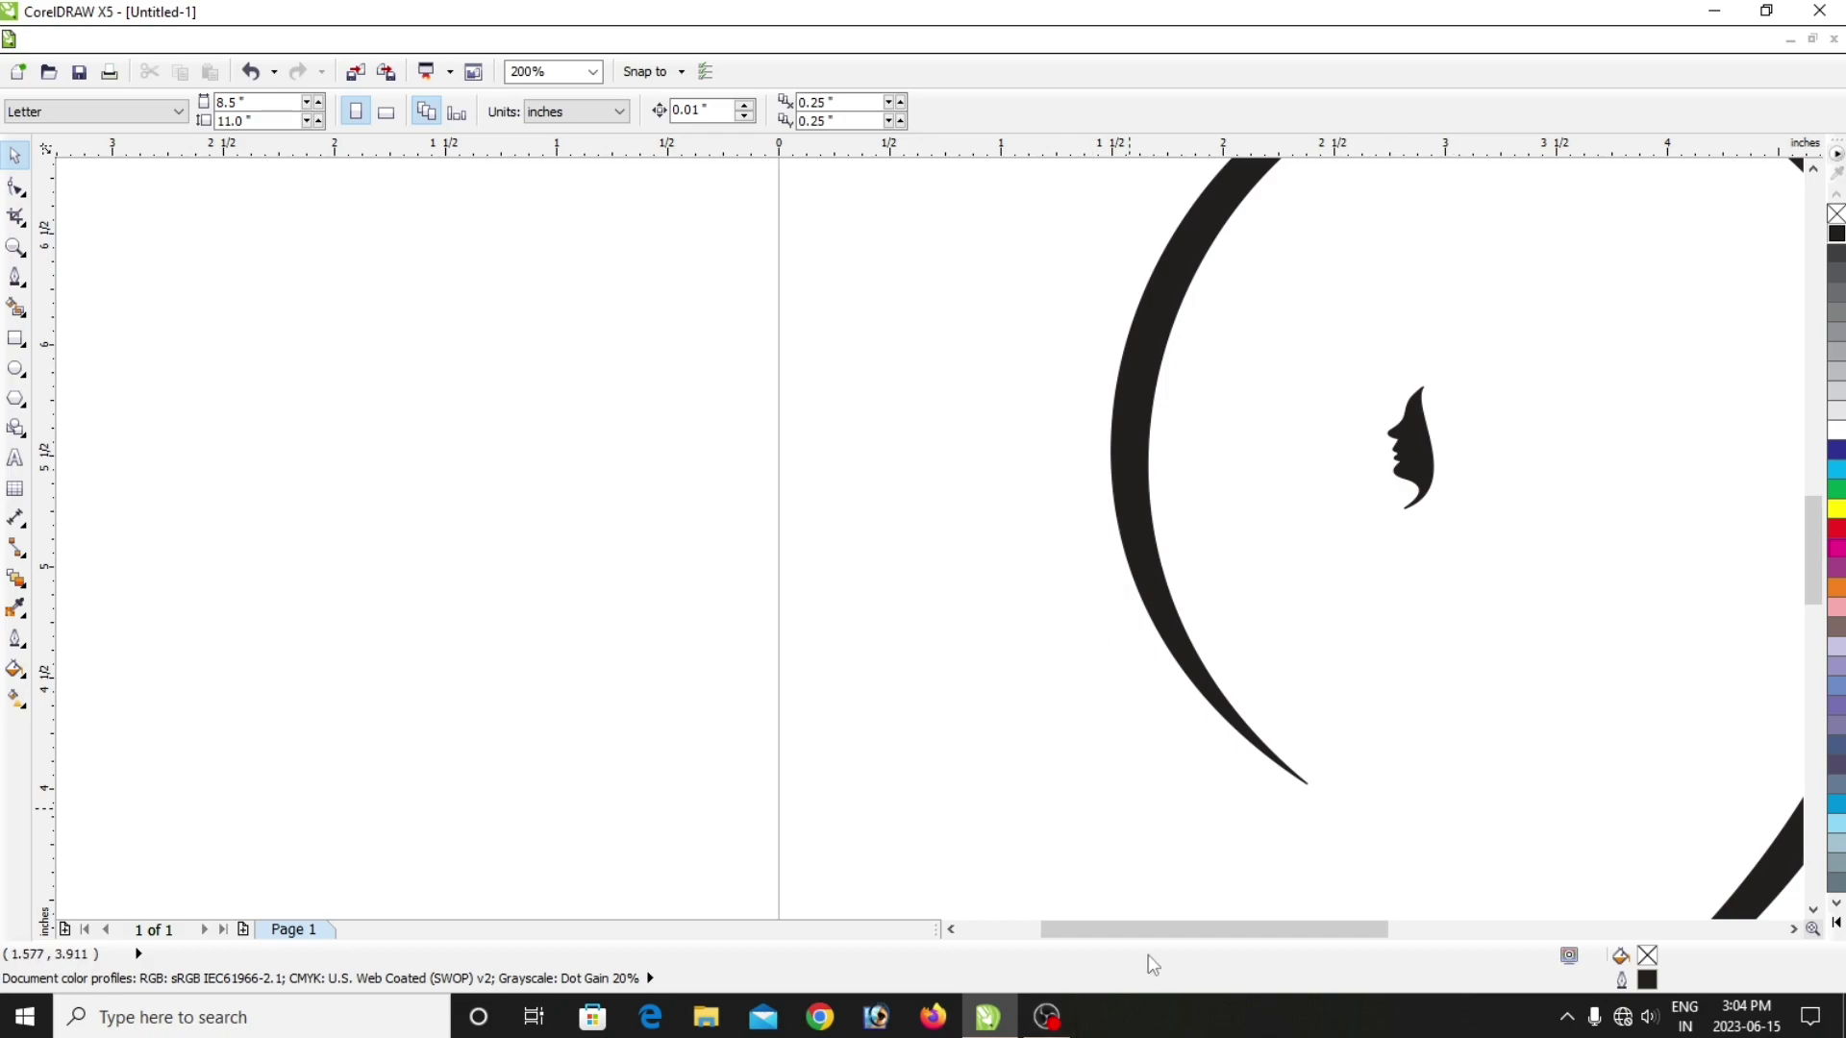
drag(1158, 931, 1277, 918)
scroll(1216, 862, down, 4)
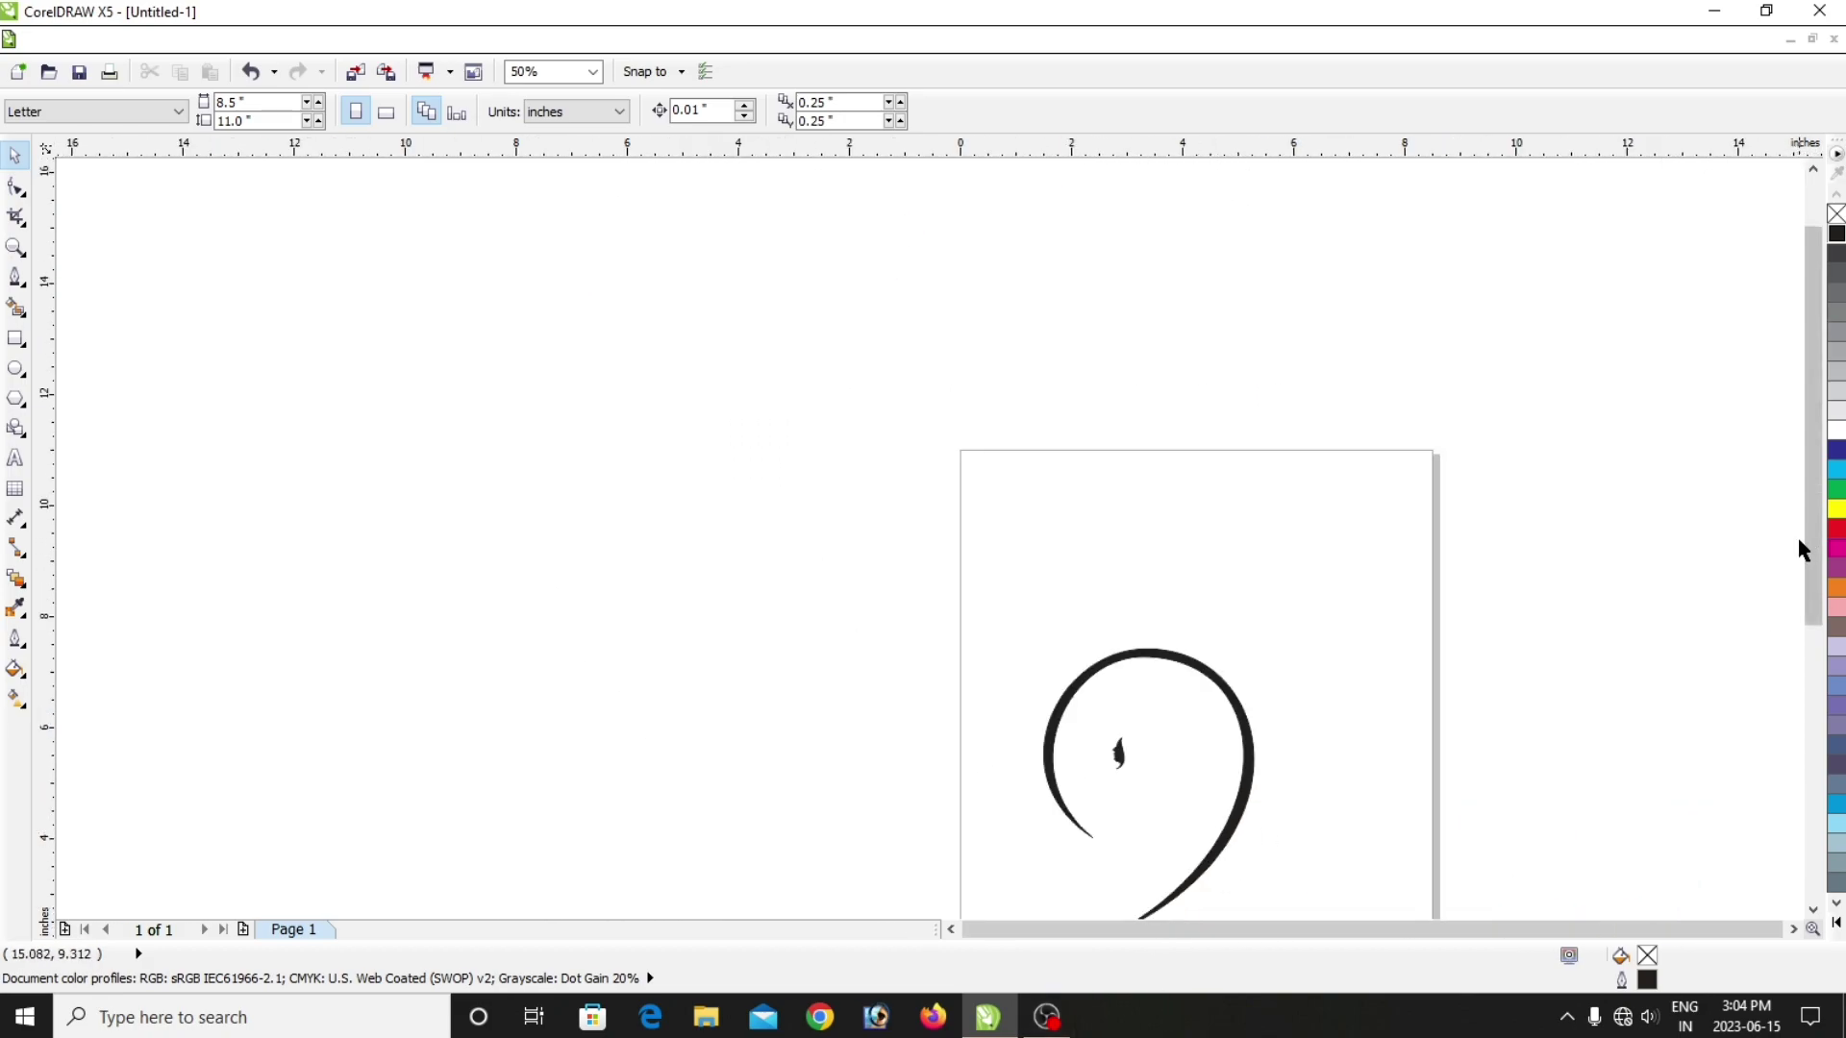
scroll(1801, 550, down, 3)
click(1118, 540)
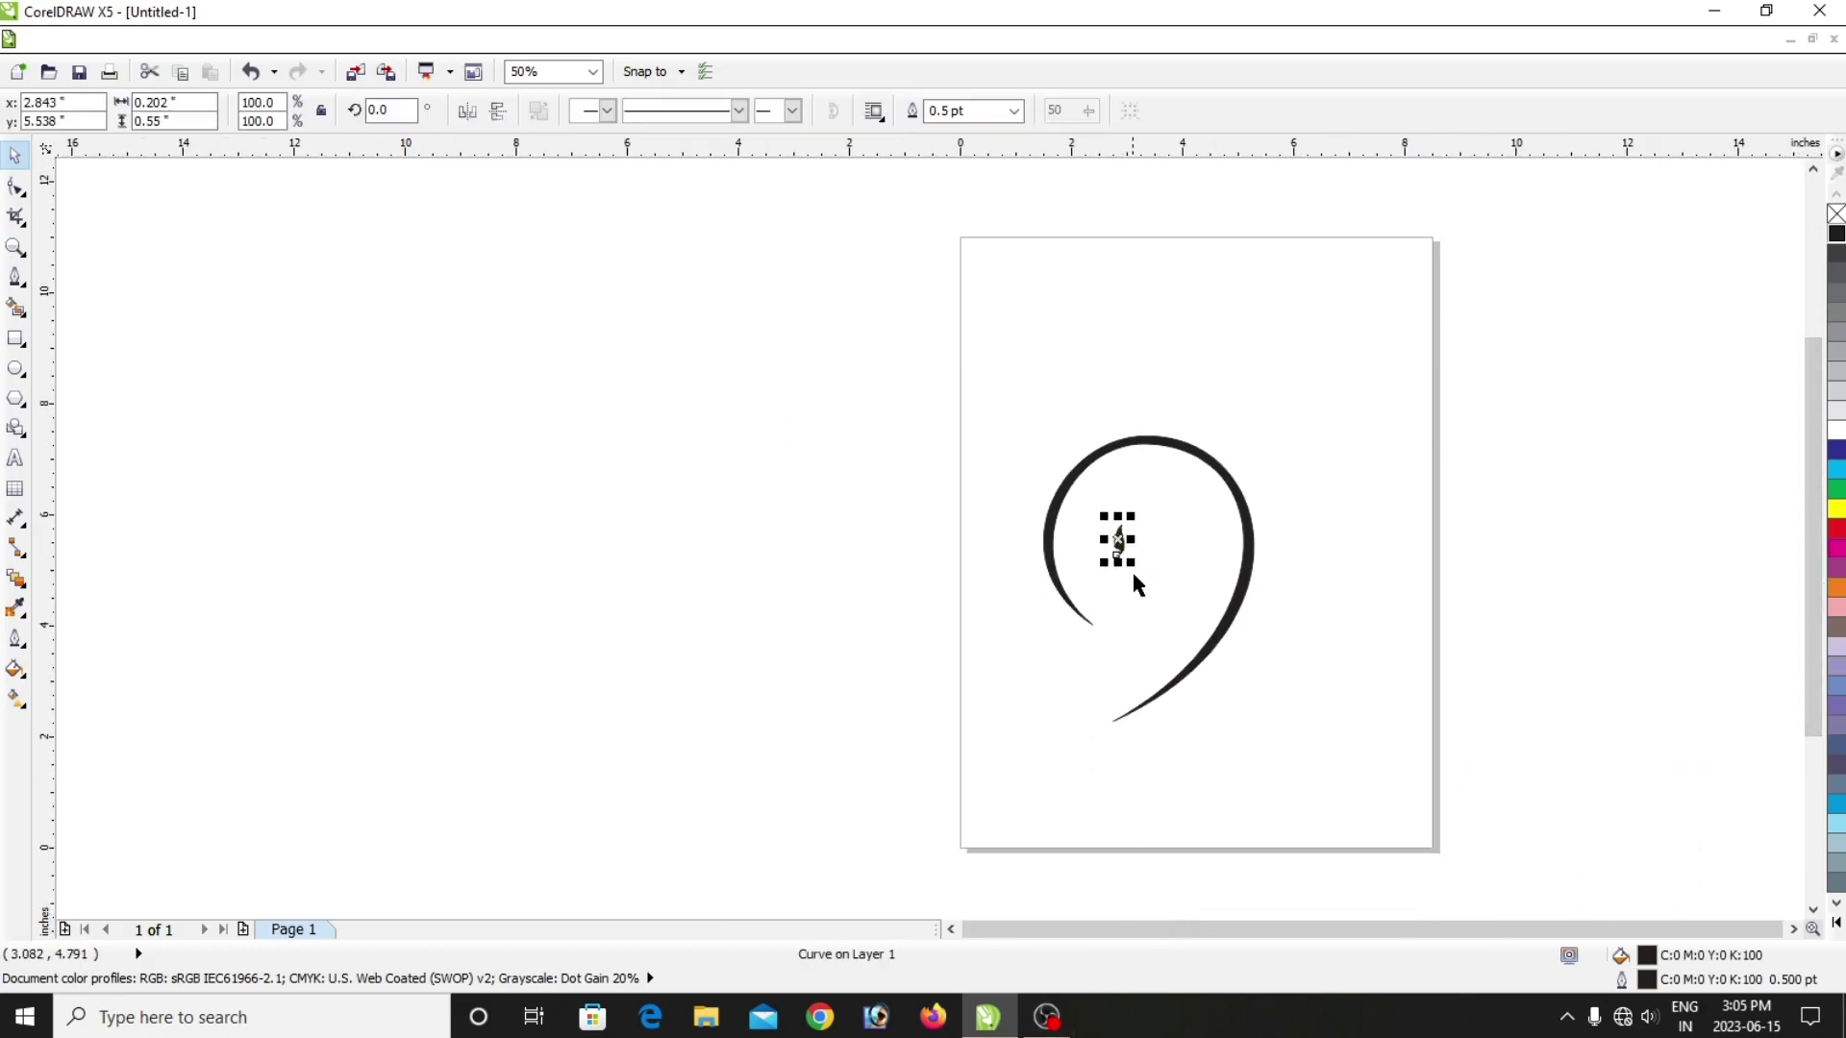
click(1139, 561)
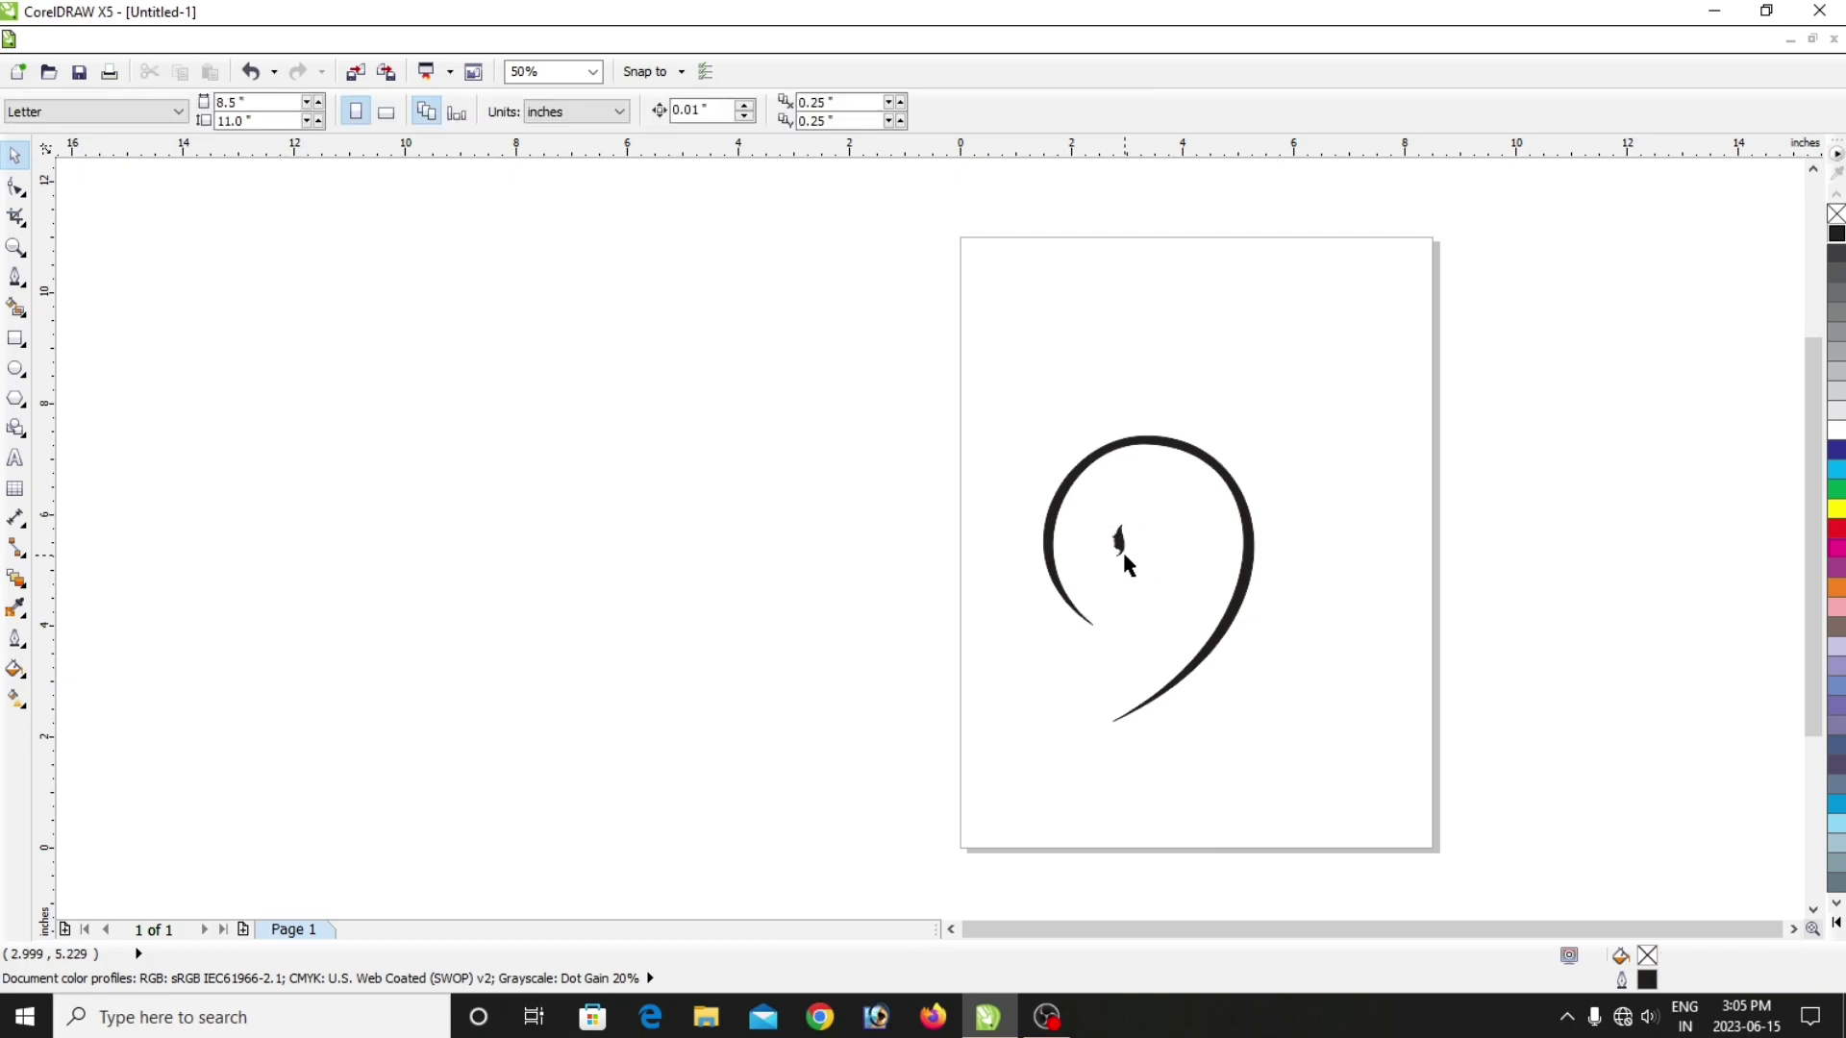
click(1121, 554)
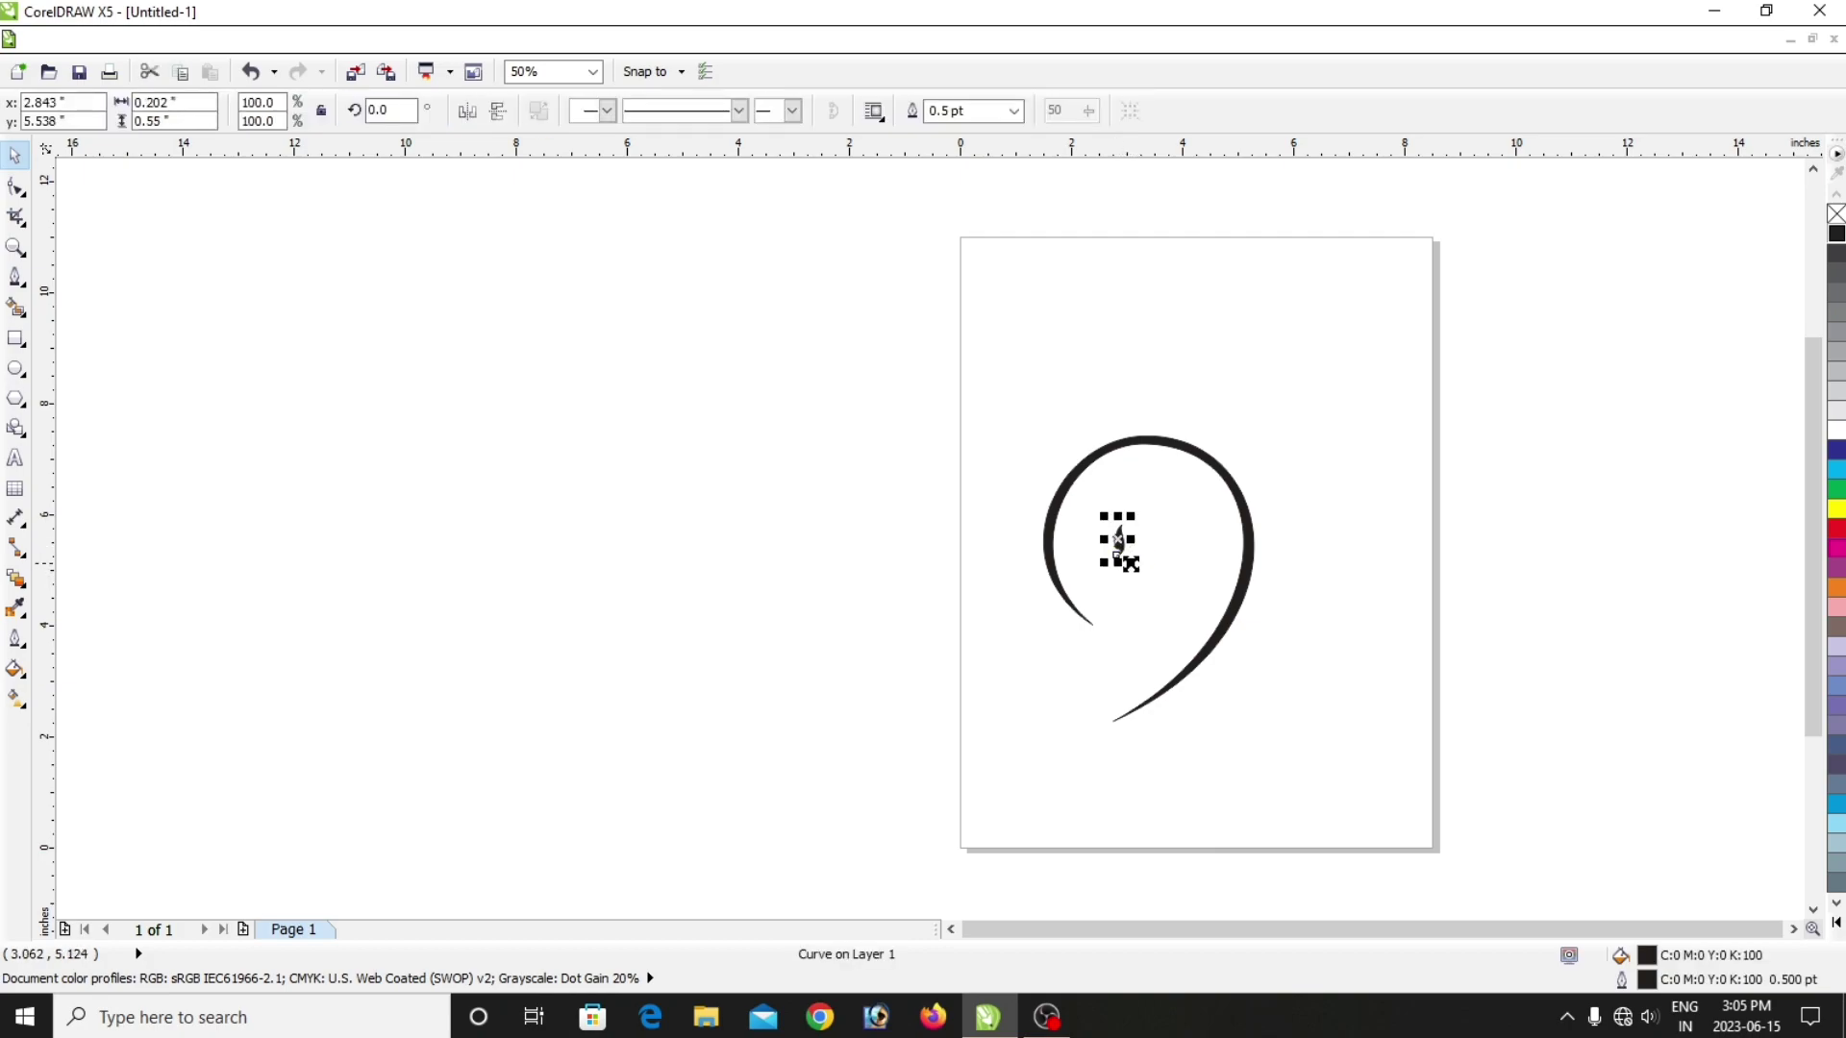
drag(1127, 561, 1139, 624)
scroll(1196, 611, up, 1)
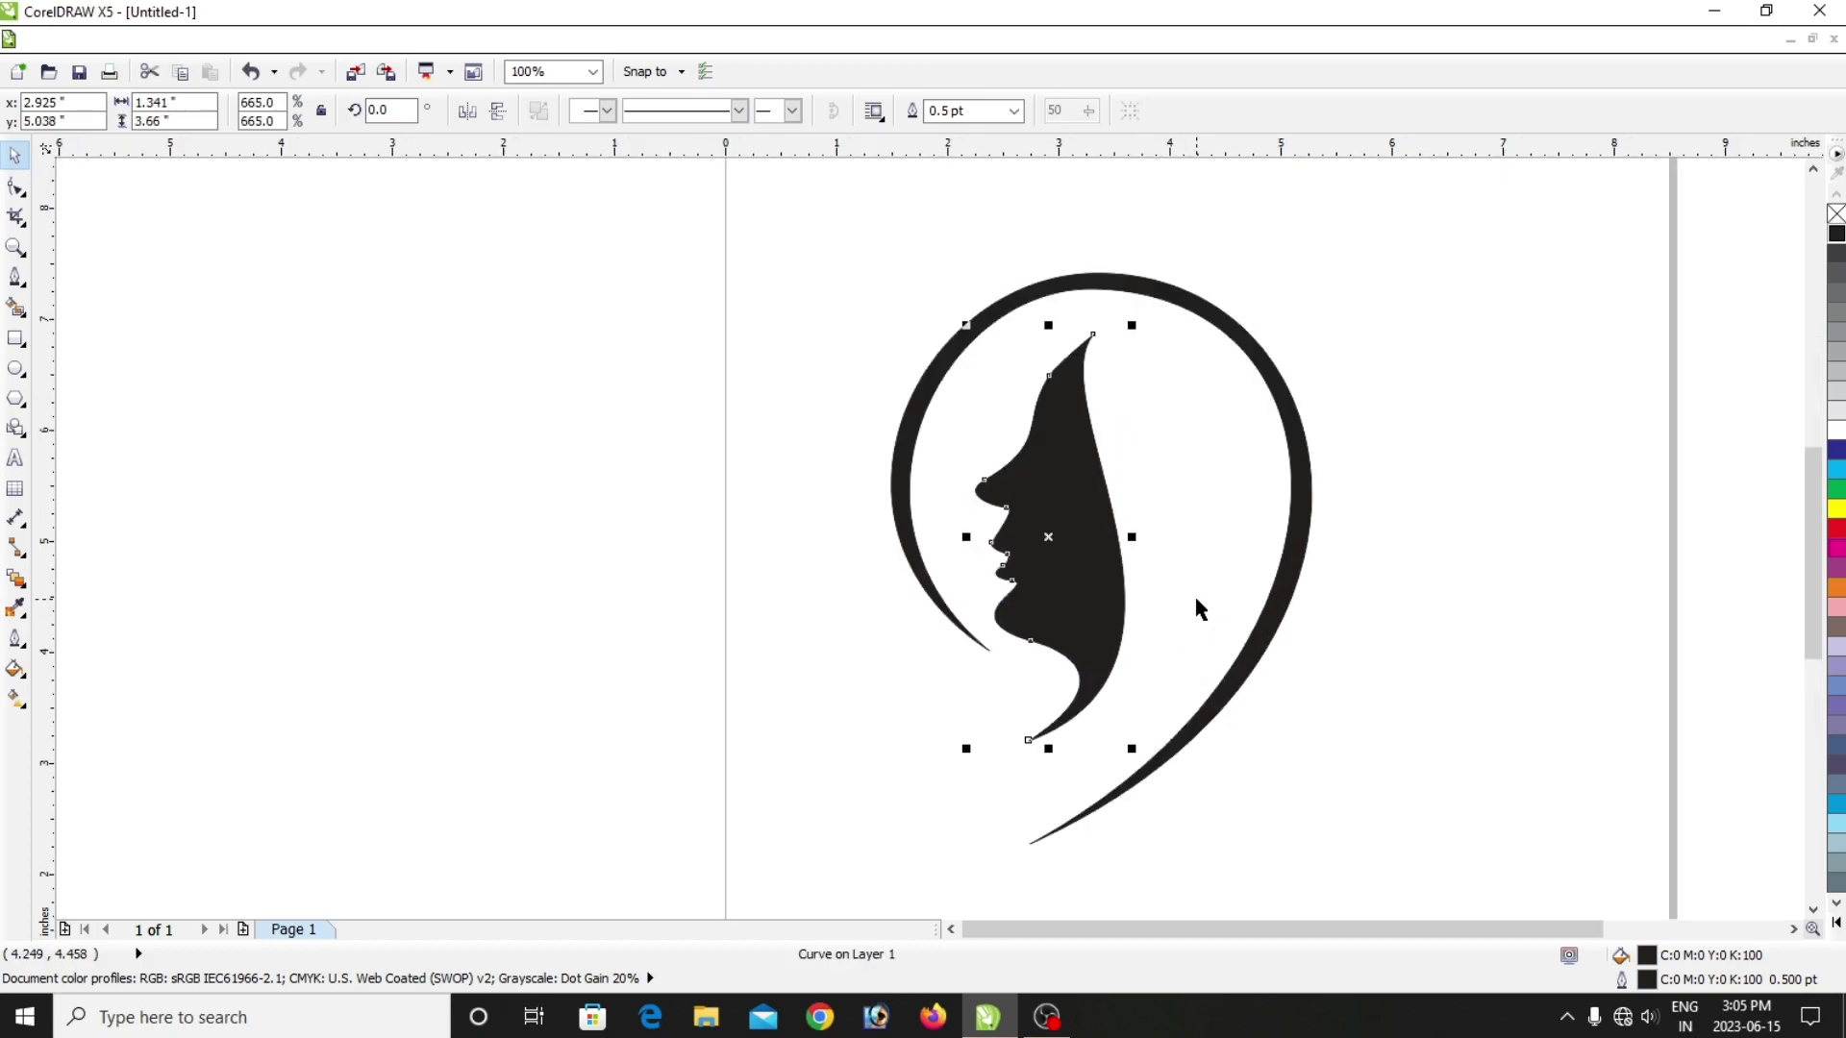
Move the enlarged face silhouette slightly to the right within the swoosh.
scroll(1194, 585, up, 1)
scroll(1194, 586, down, 1)
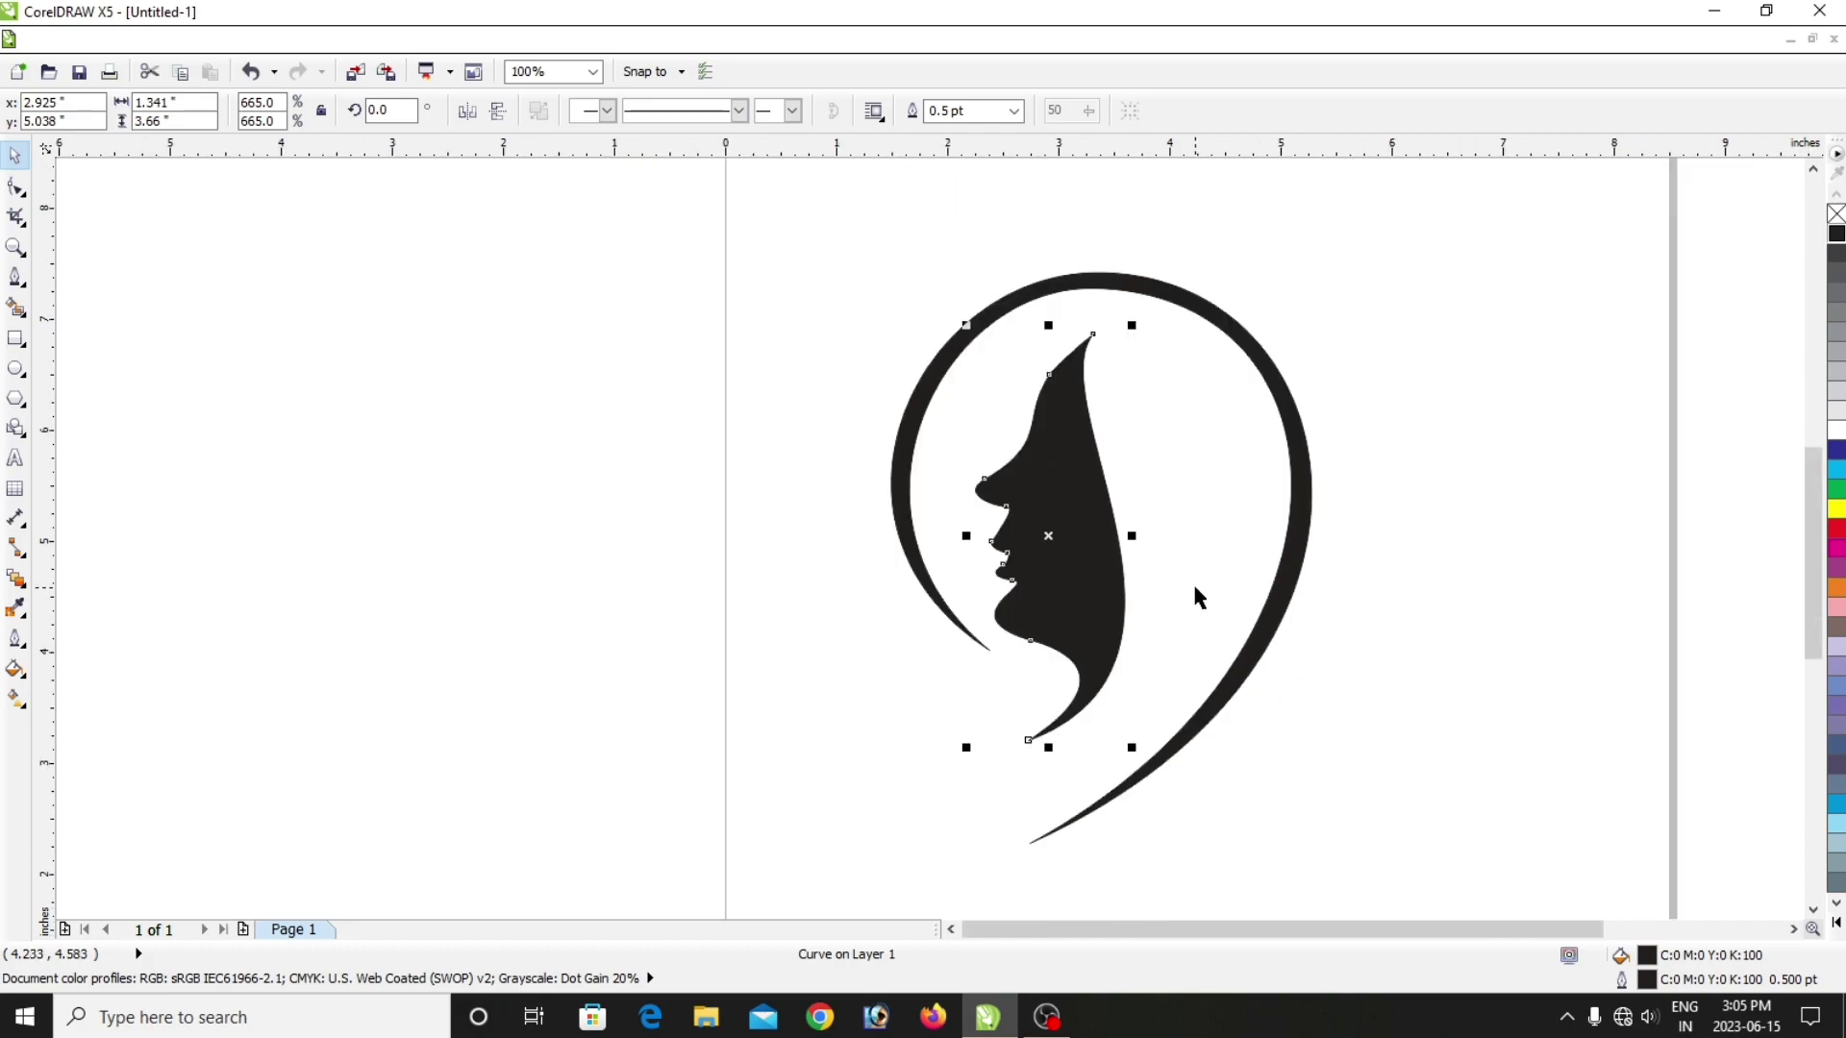
drag(1080, 539, 1101, 583)
click(1373, 581)
click(1437, 612)
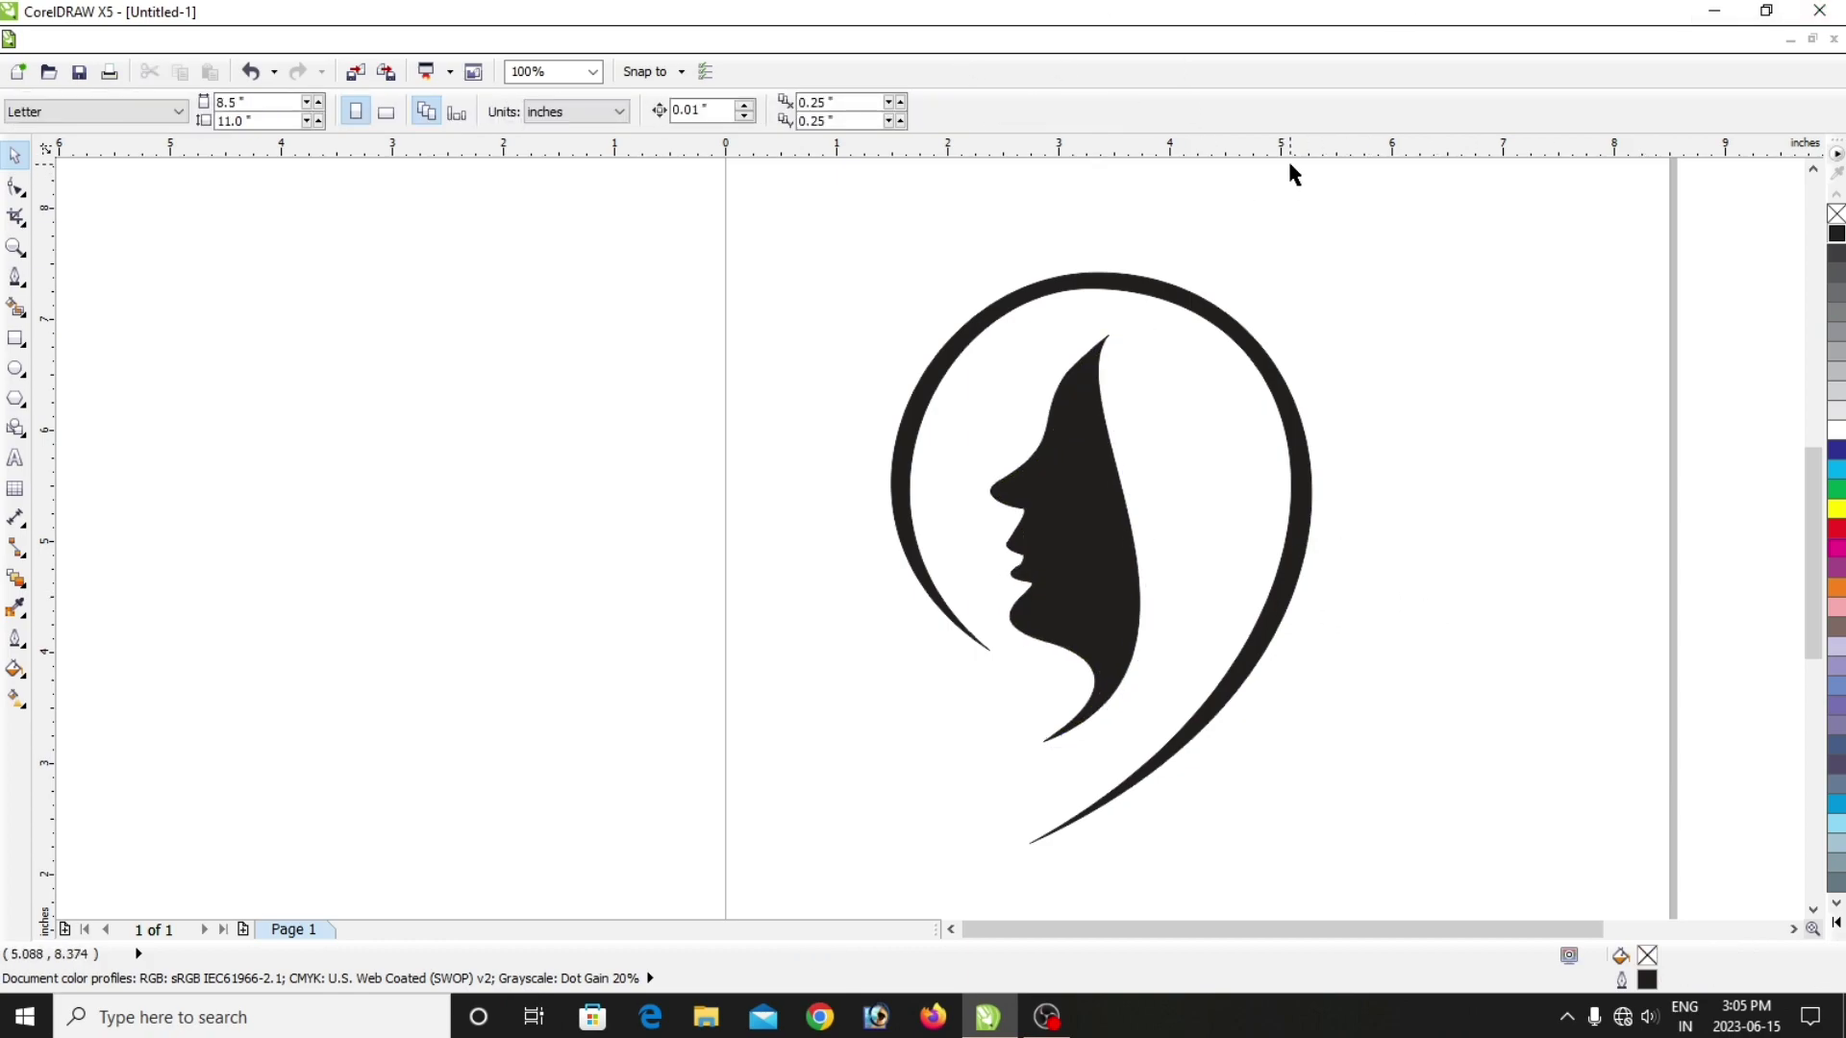
Curve the back of the face inward below the head's tip and outward near the neck using its segment handles.
click(1074, 437)
key(F10)
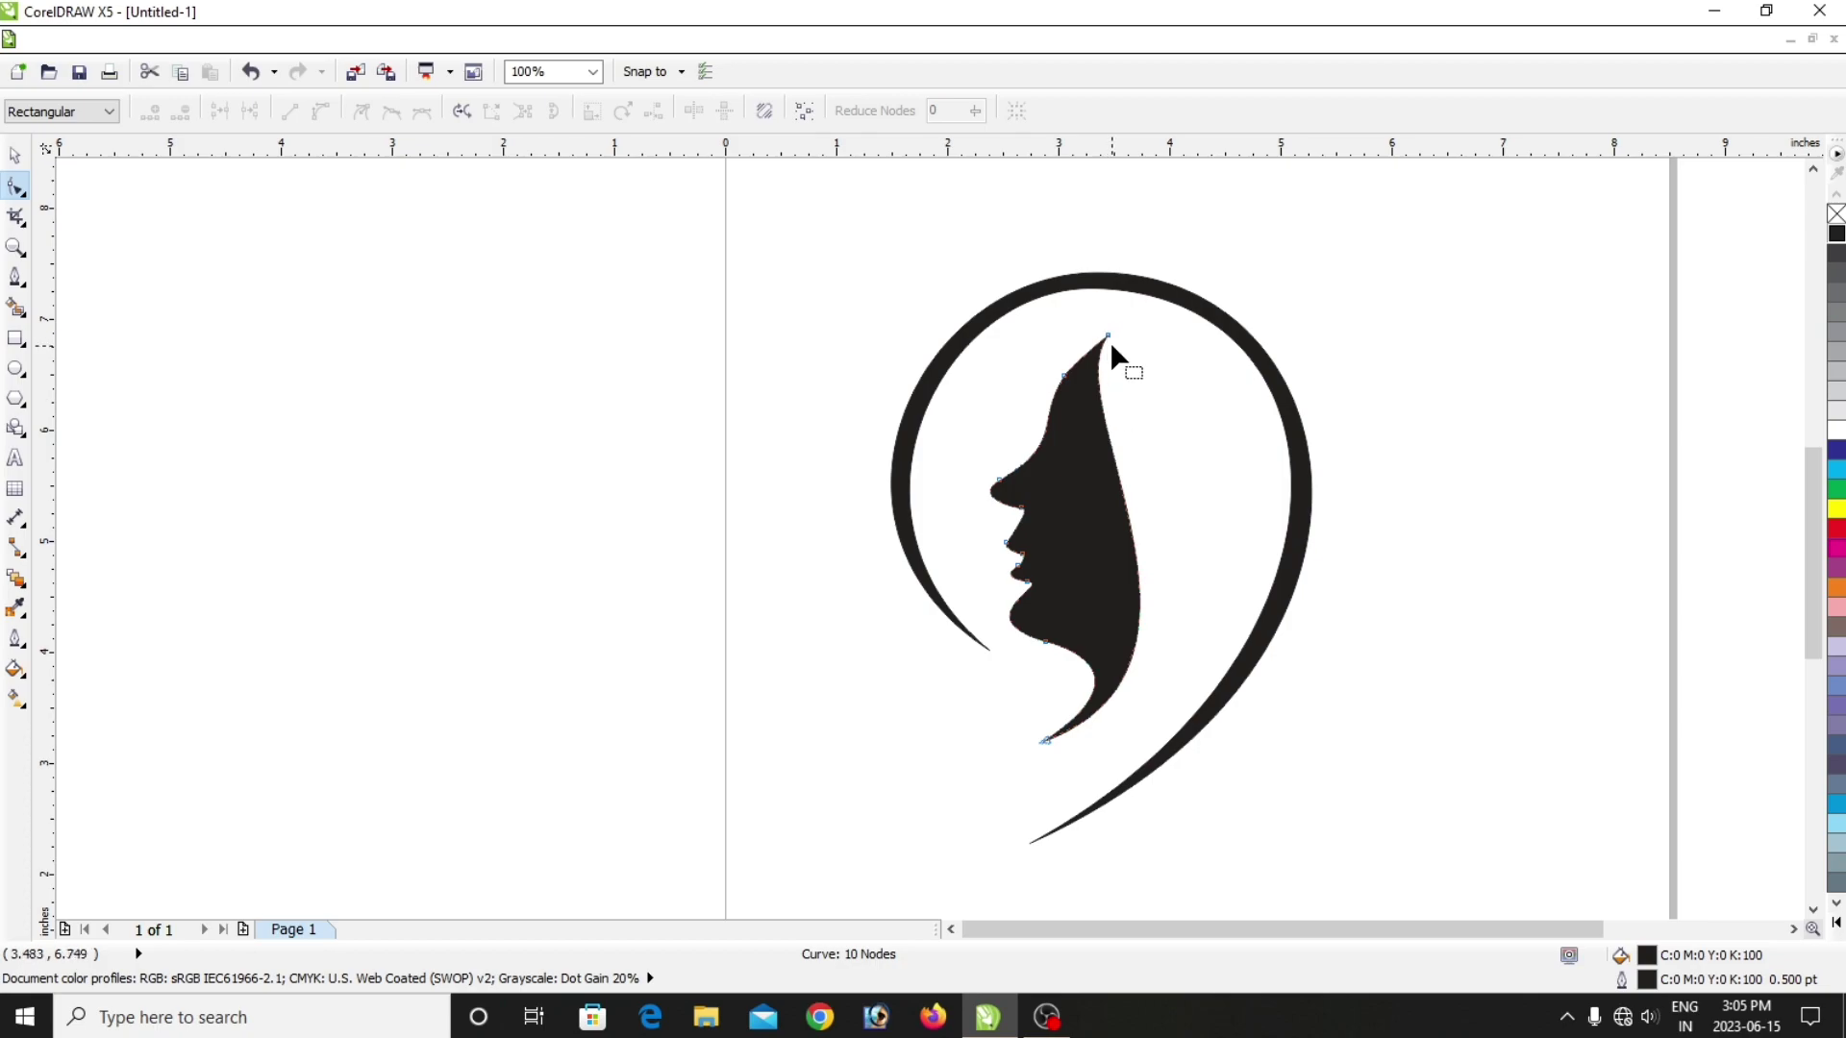
click(1107, 334)
drag(1055, 399, 1048, 485)
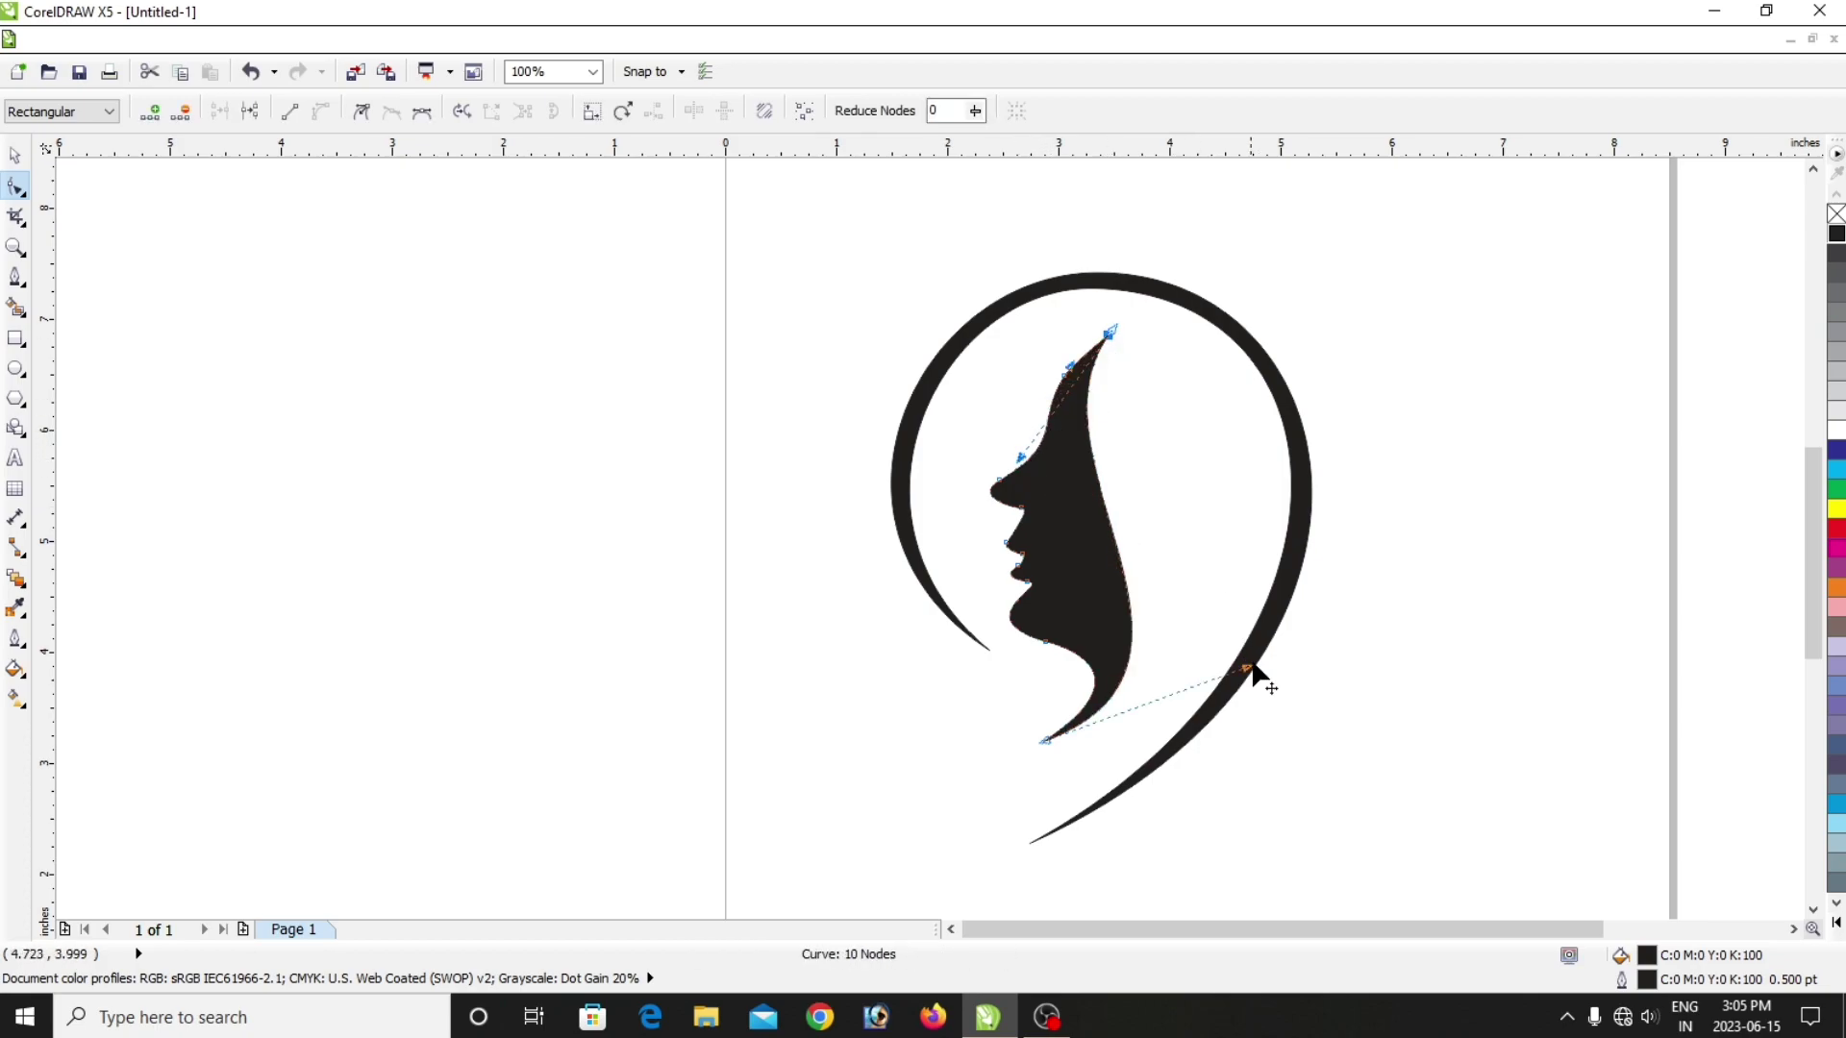
drag(1242, 676, 1265, 669)
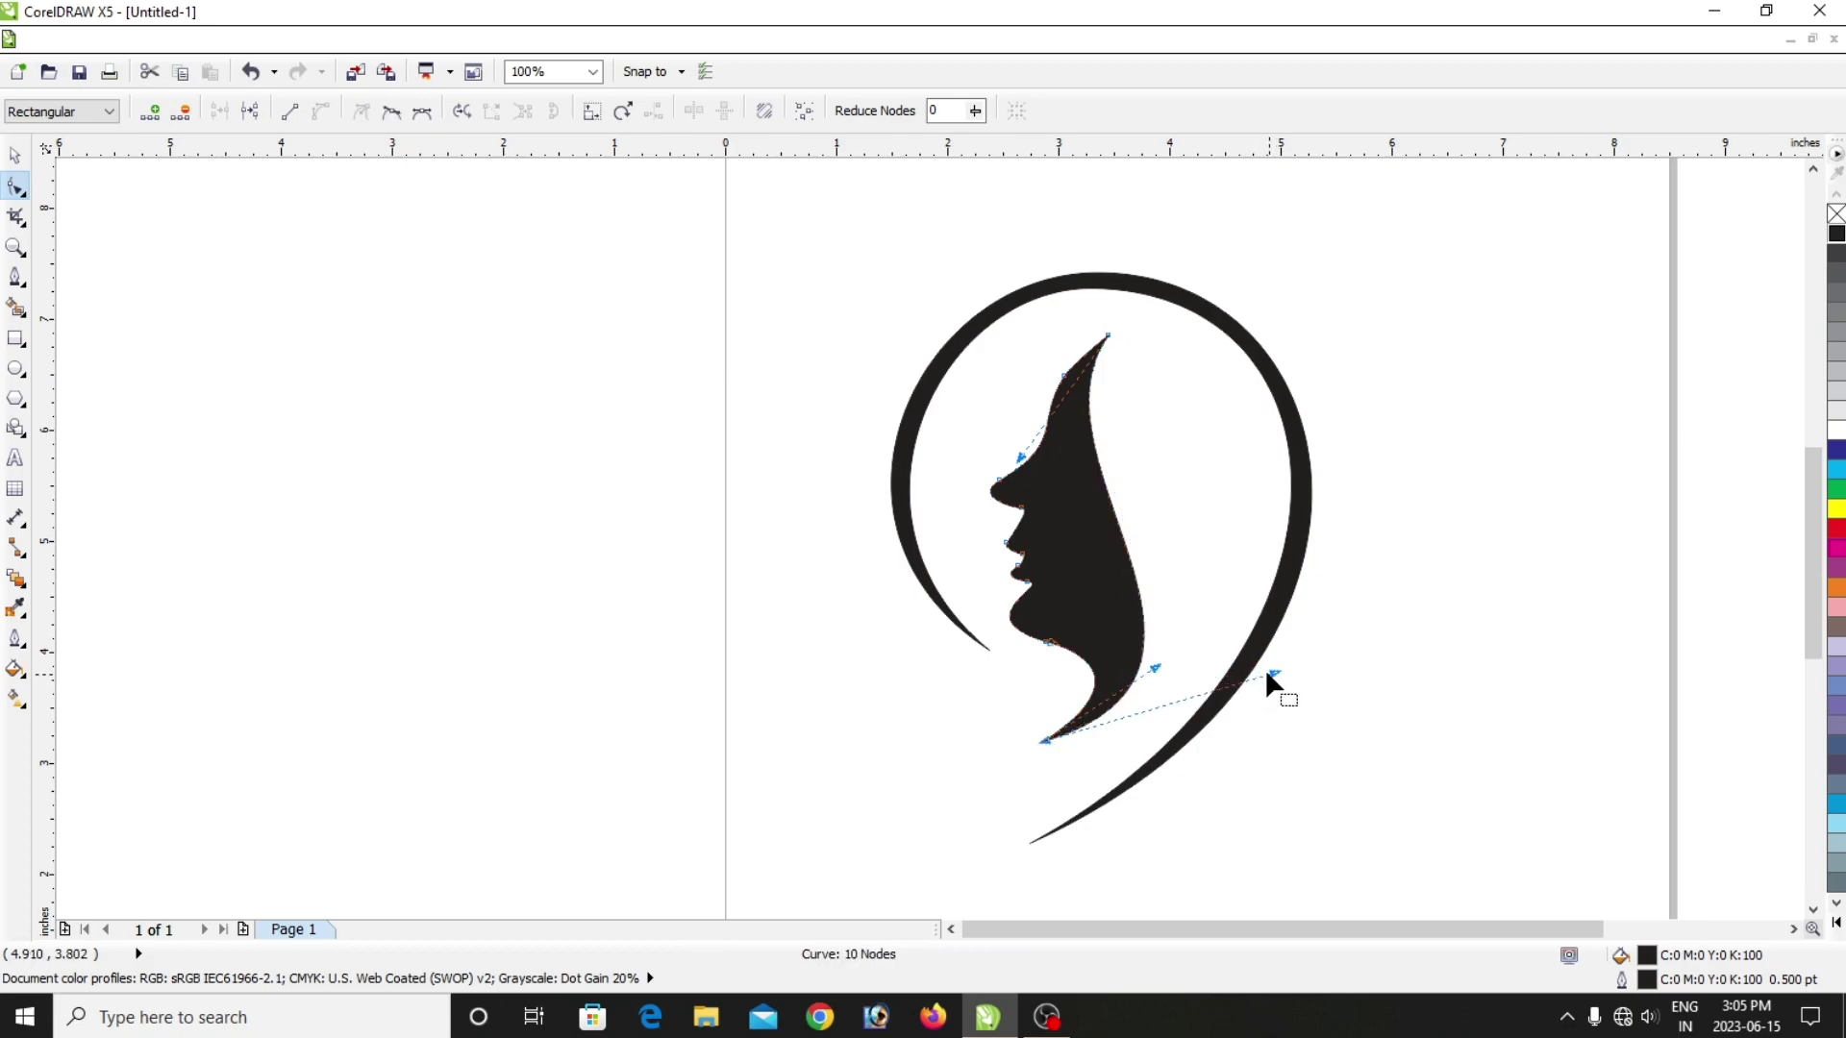
Draw a small closed shape about 0.64 by 0.64 inches with the Pen tool outside the page, with one curved and one straight edge.
click(1385, 618)
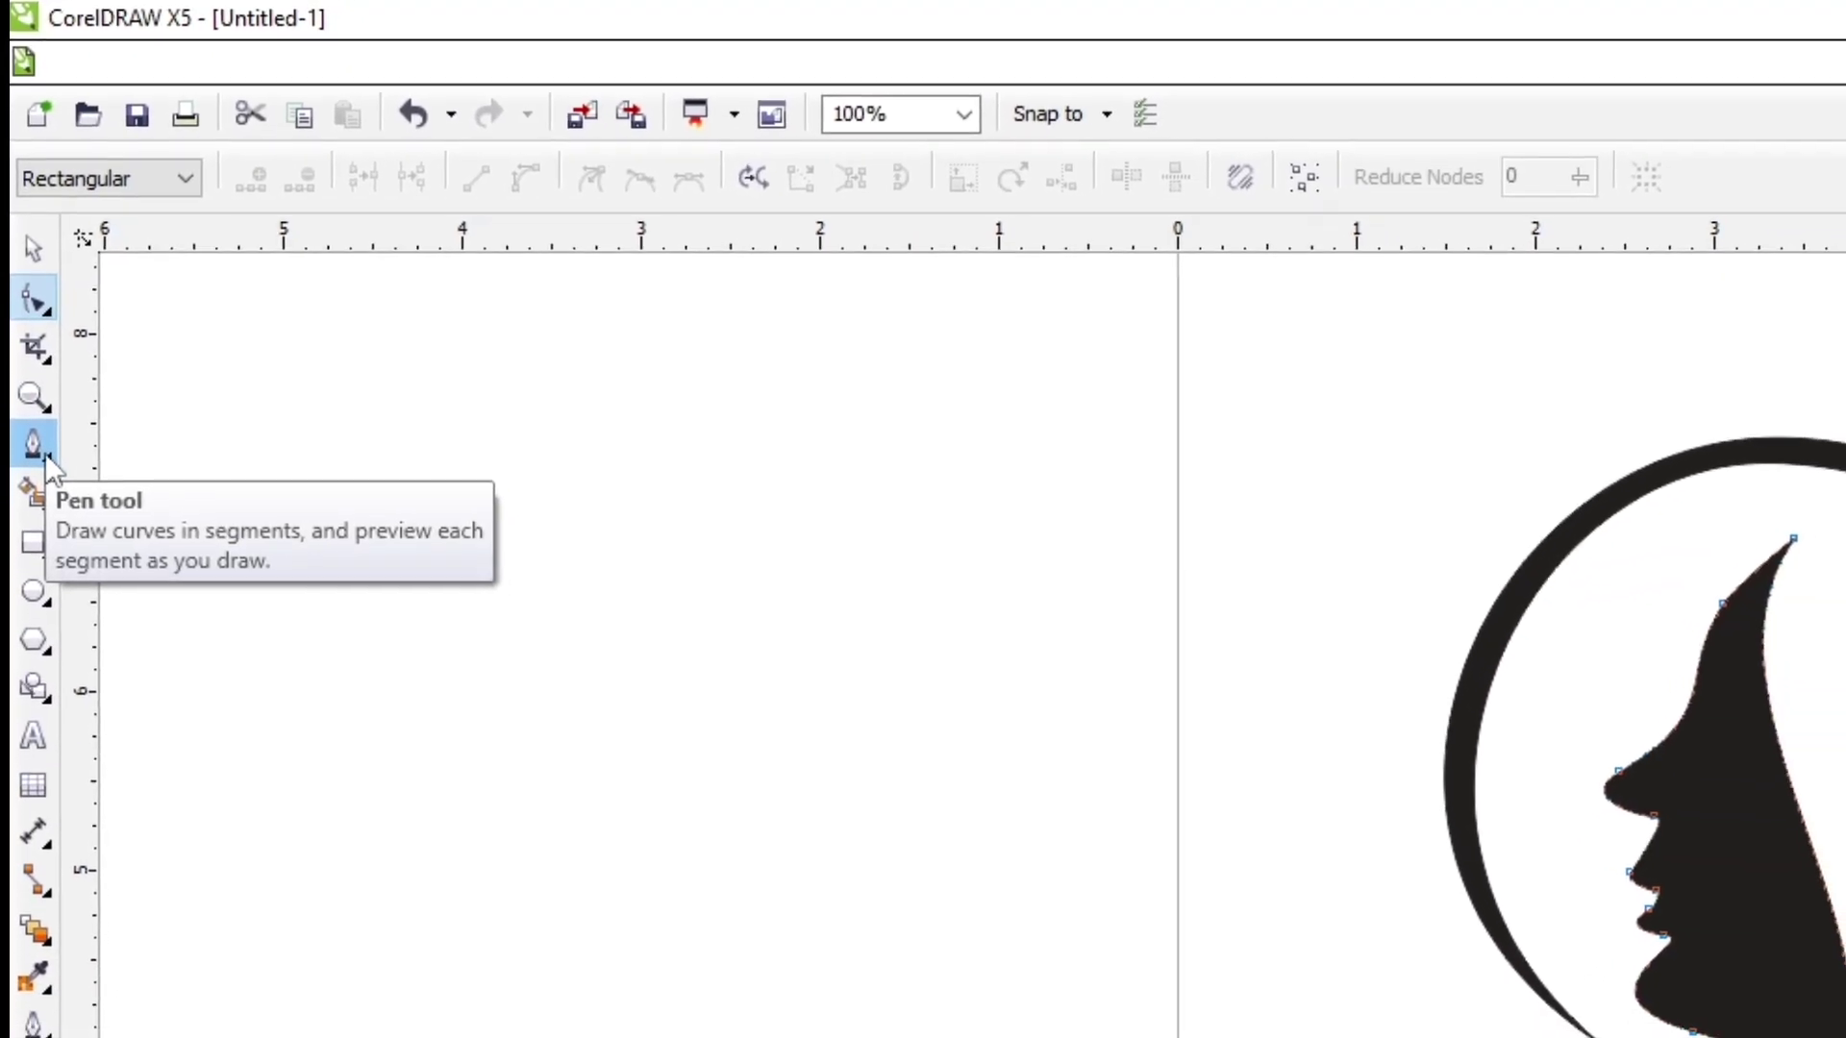
click(44, 453)
drag(361, 483, 394, 647)
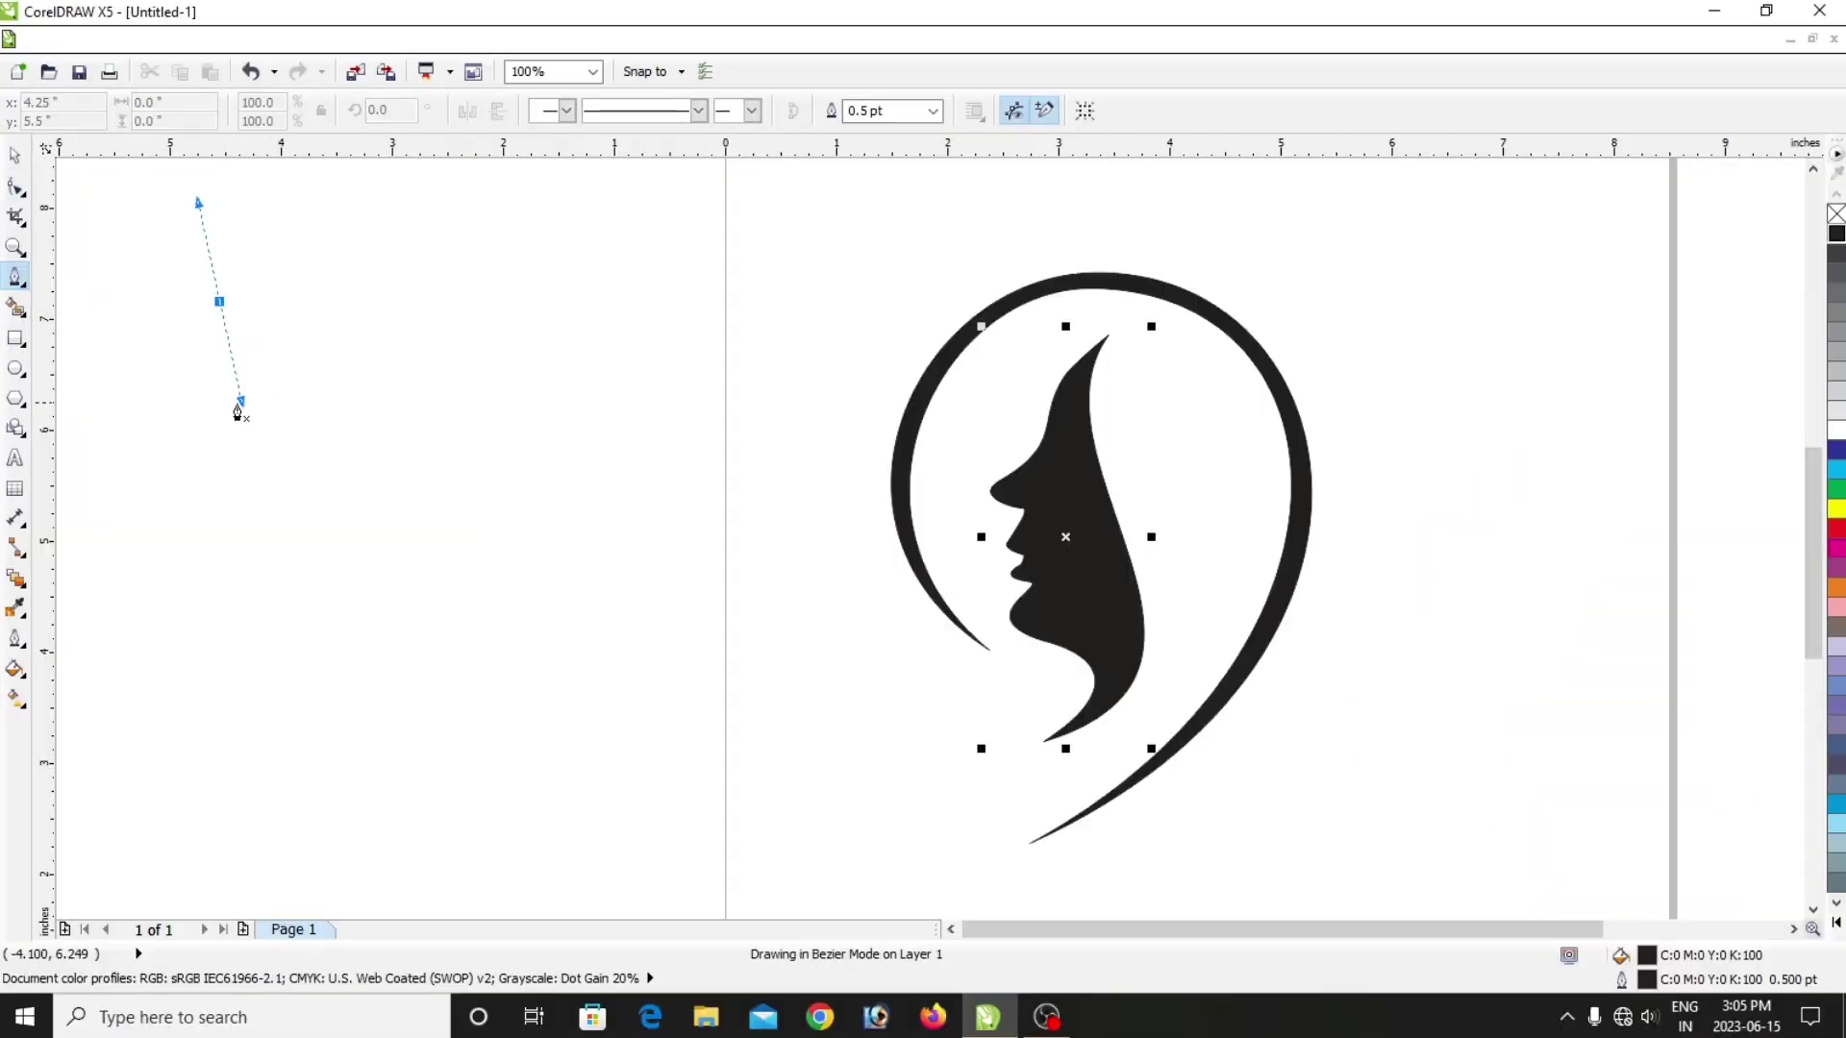
drag(238, 411, 235, 405)
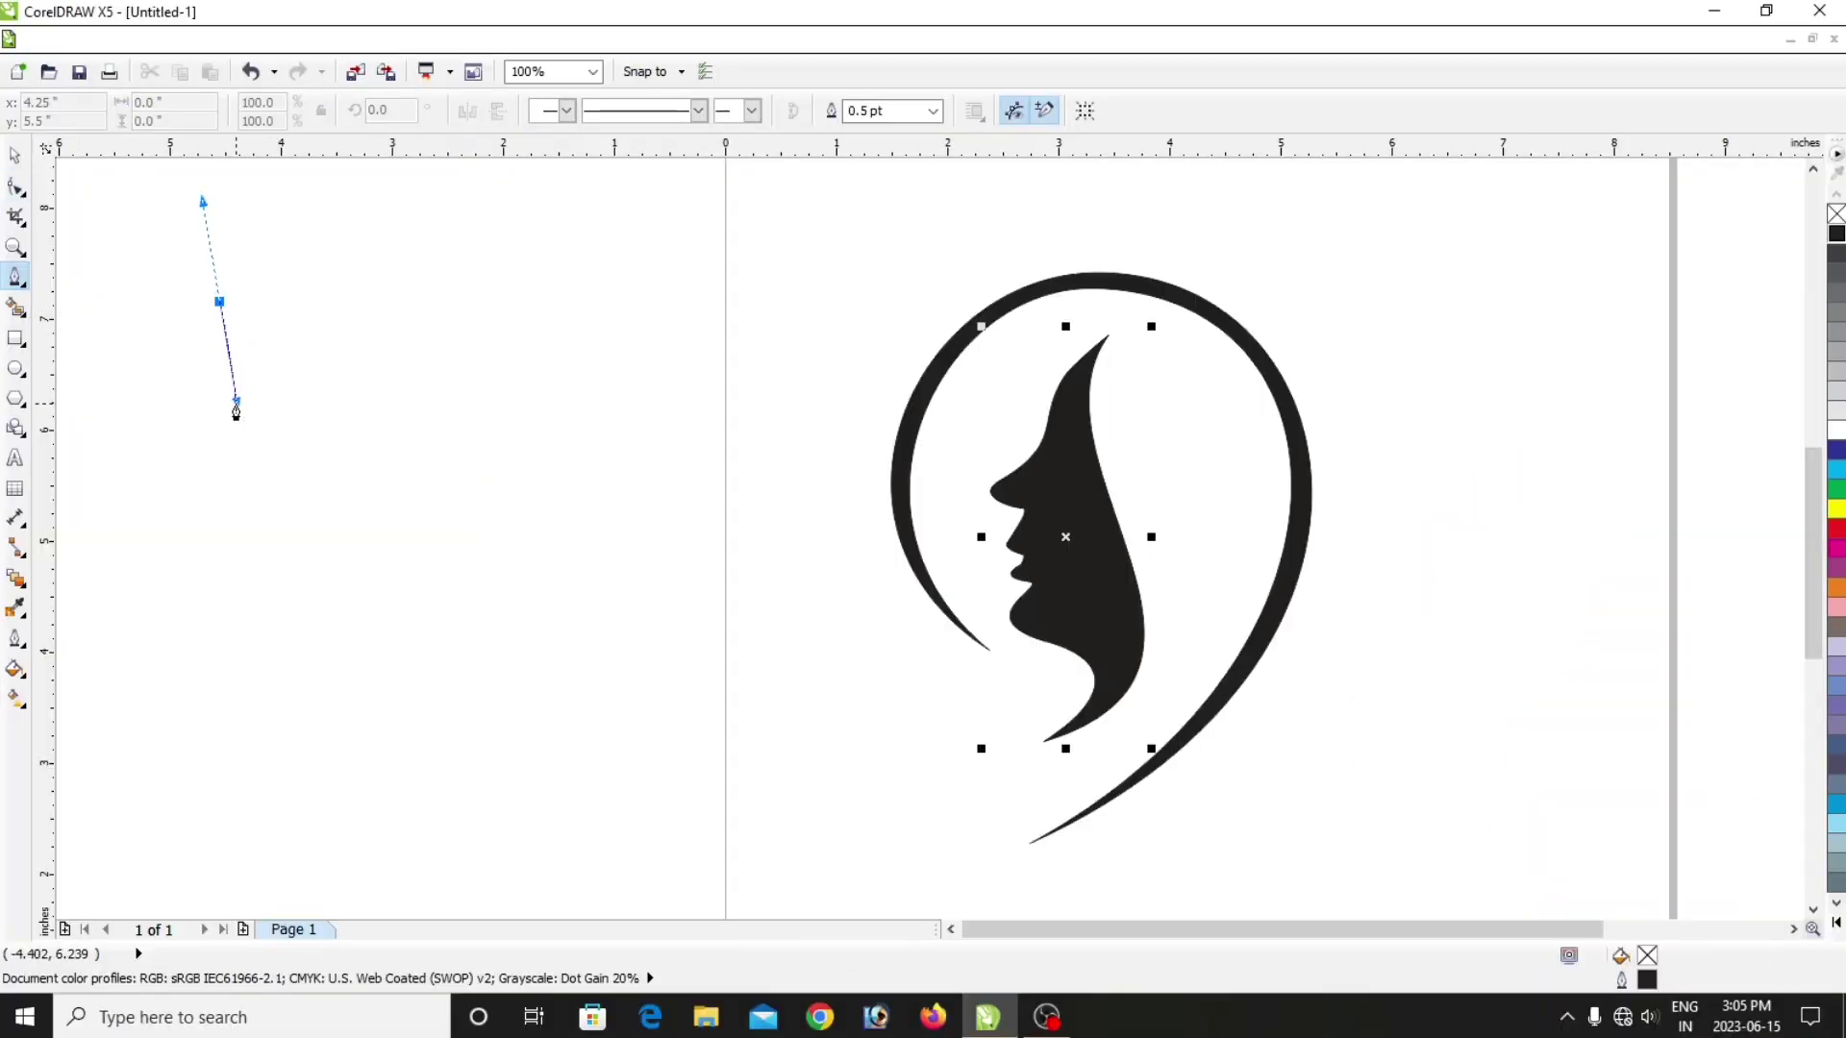
double_click(290, 371)
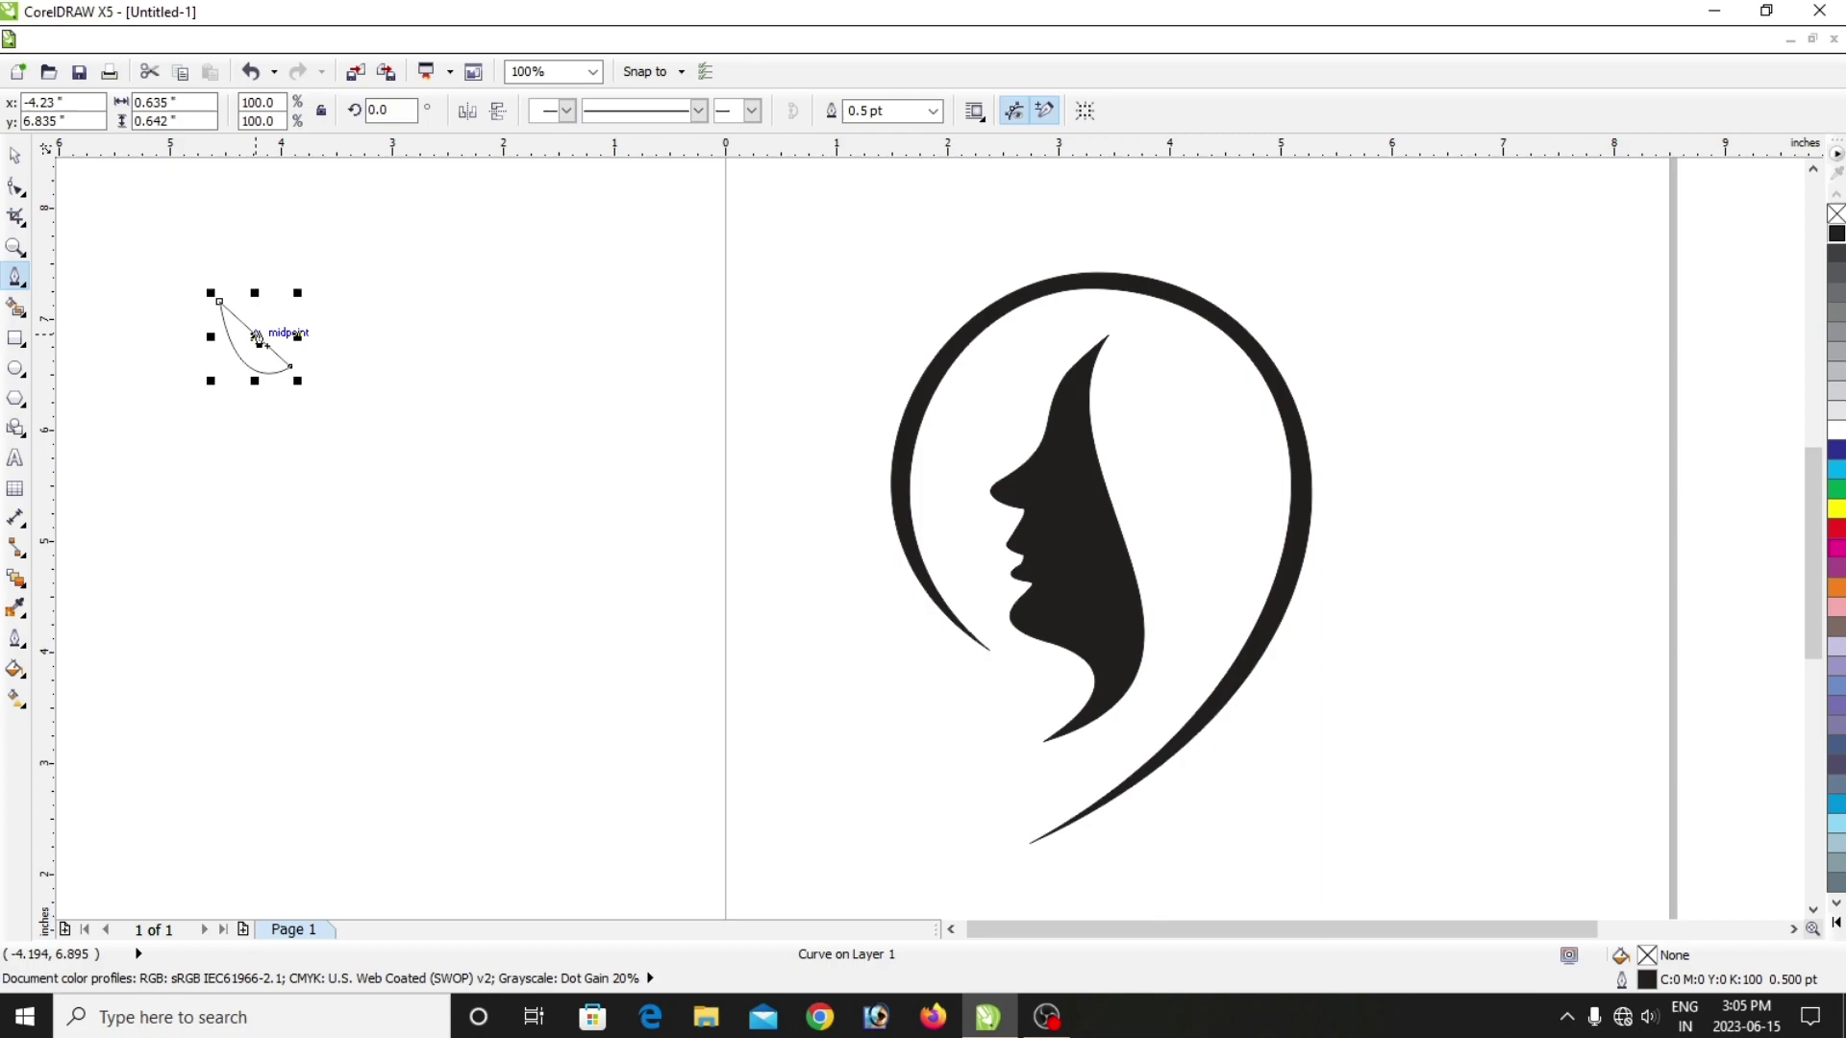
click(15, 155)
click(488, 359)
click(271, 358)
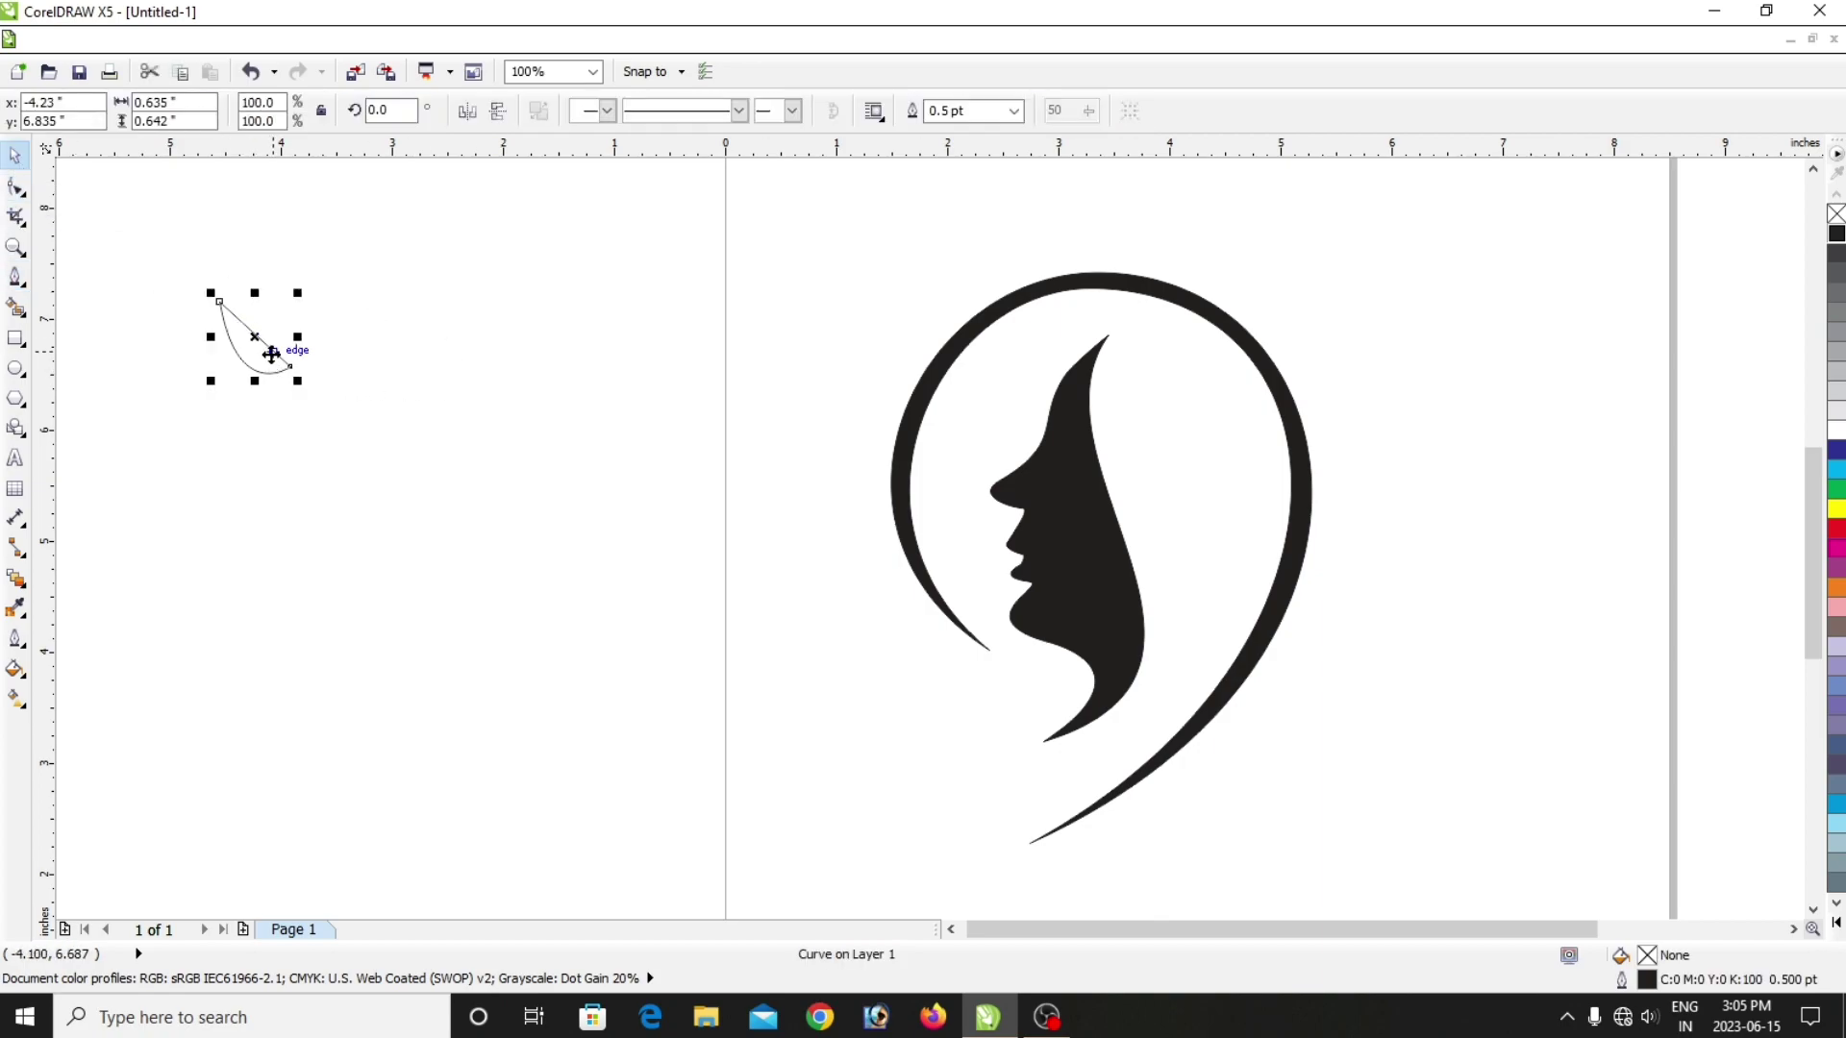
Reshape the small shape into a slim eyelash by shortening its lower curve, converting the straight edge to a curve and bowing it inward.
click(15, 186)
click(218, 302)
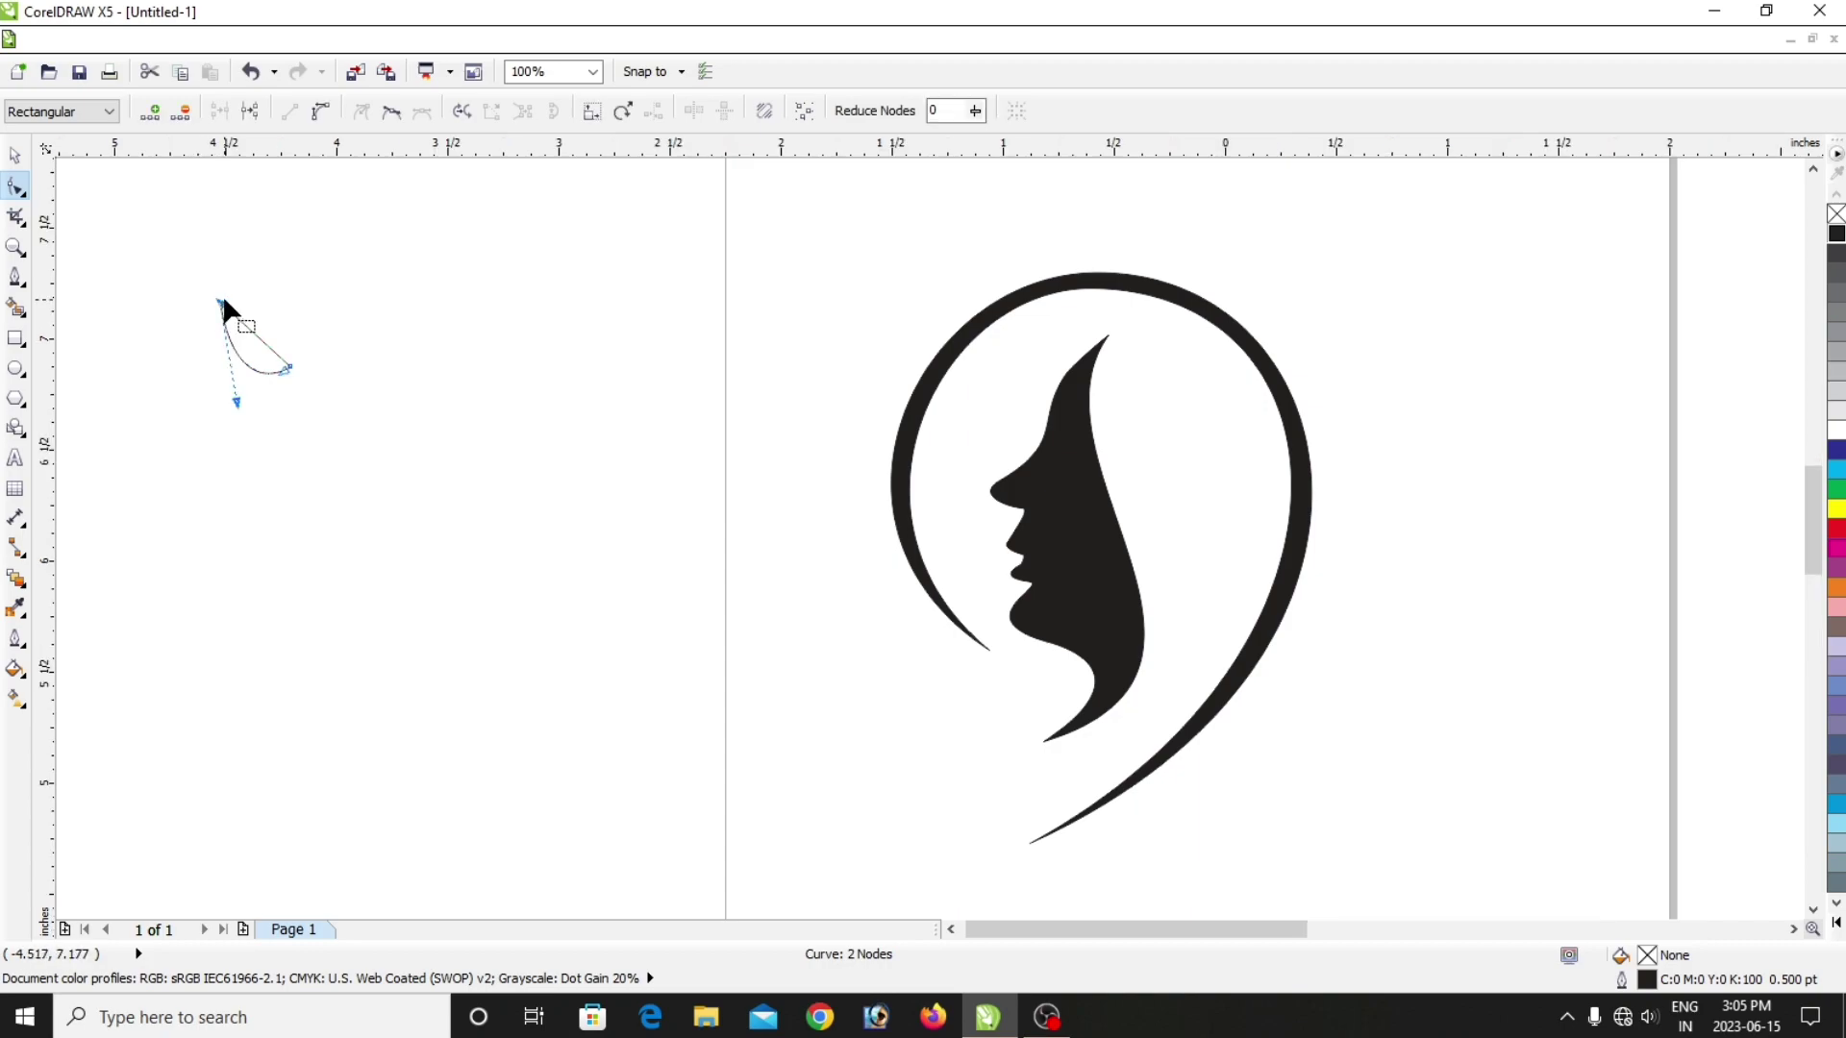
scroll(217, 302, up, 6)
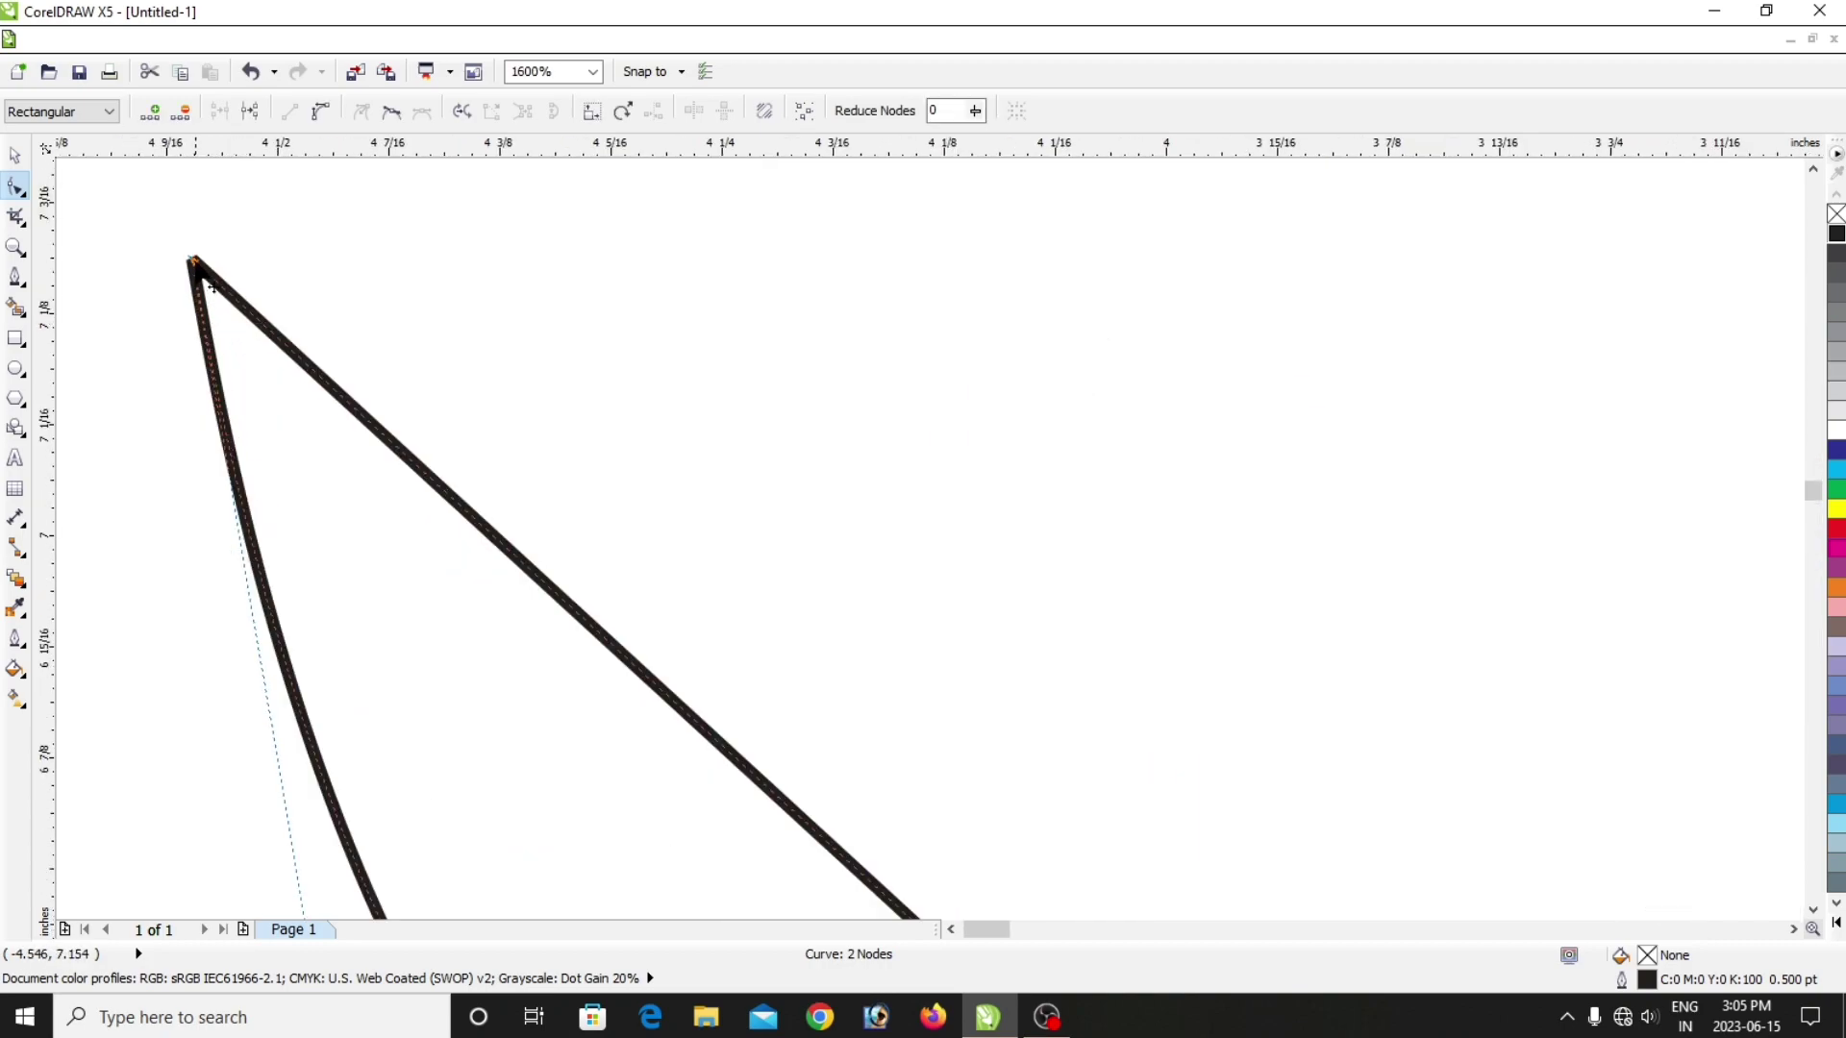
scroll(209, 285, down, 5)
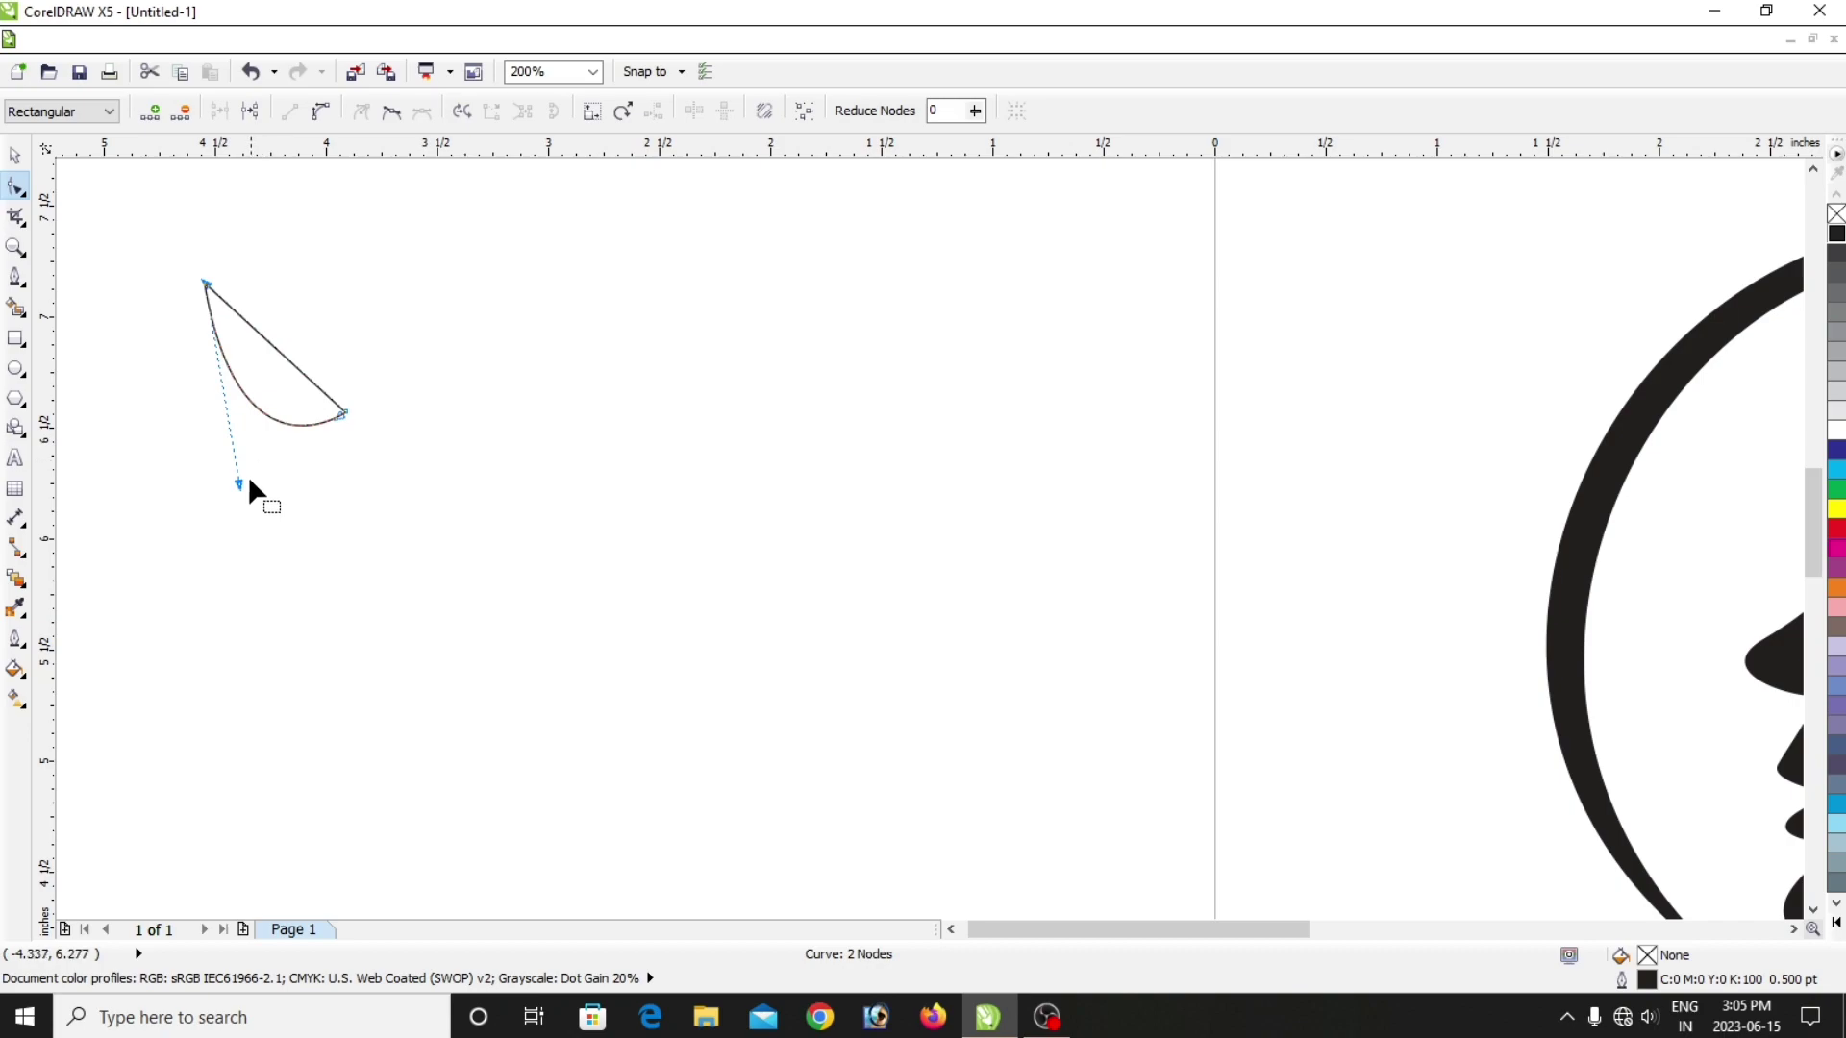
drag(239, 481, 230, 443)
click(275, 347)
click(323, 111)
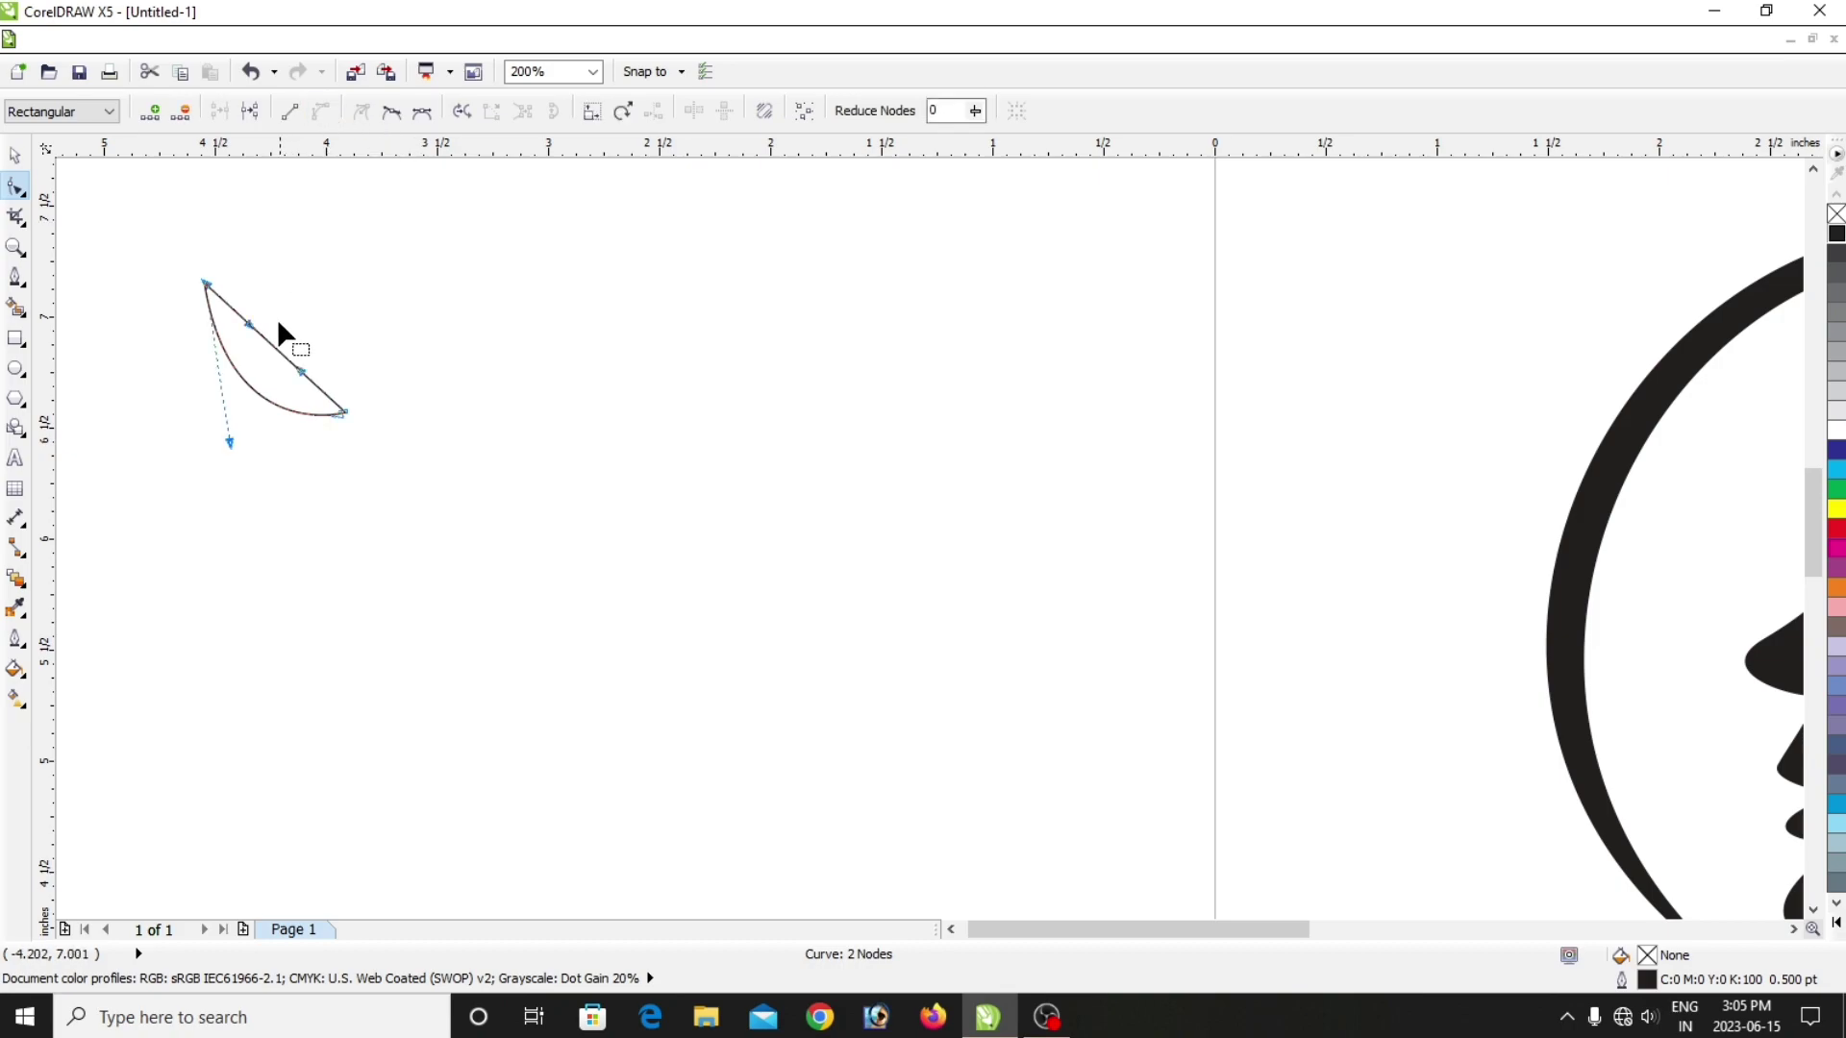
drag(251, 326, 299, 378)
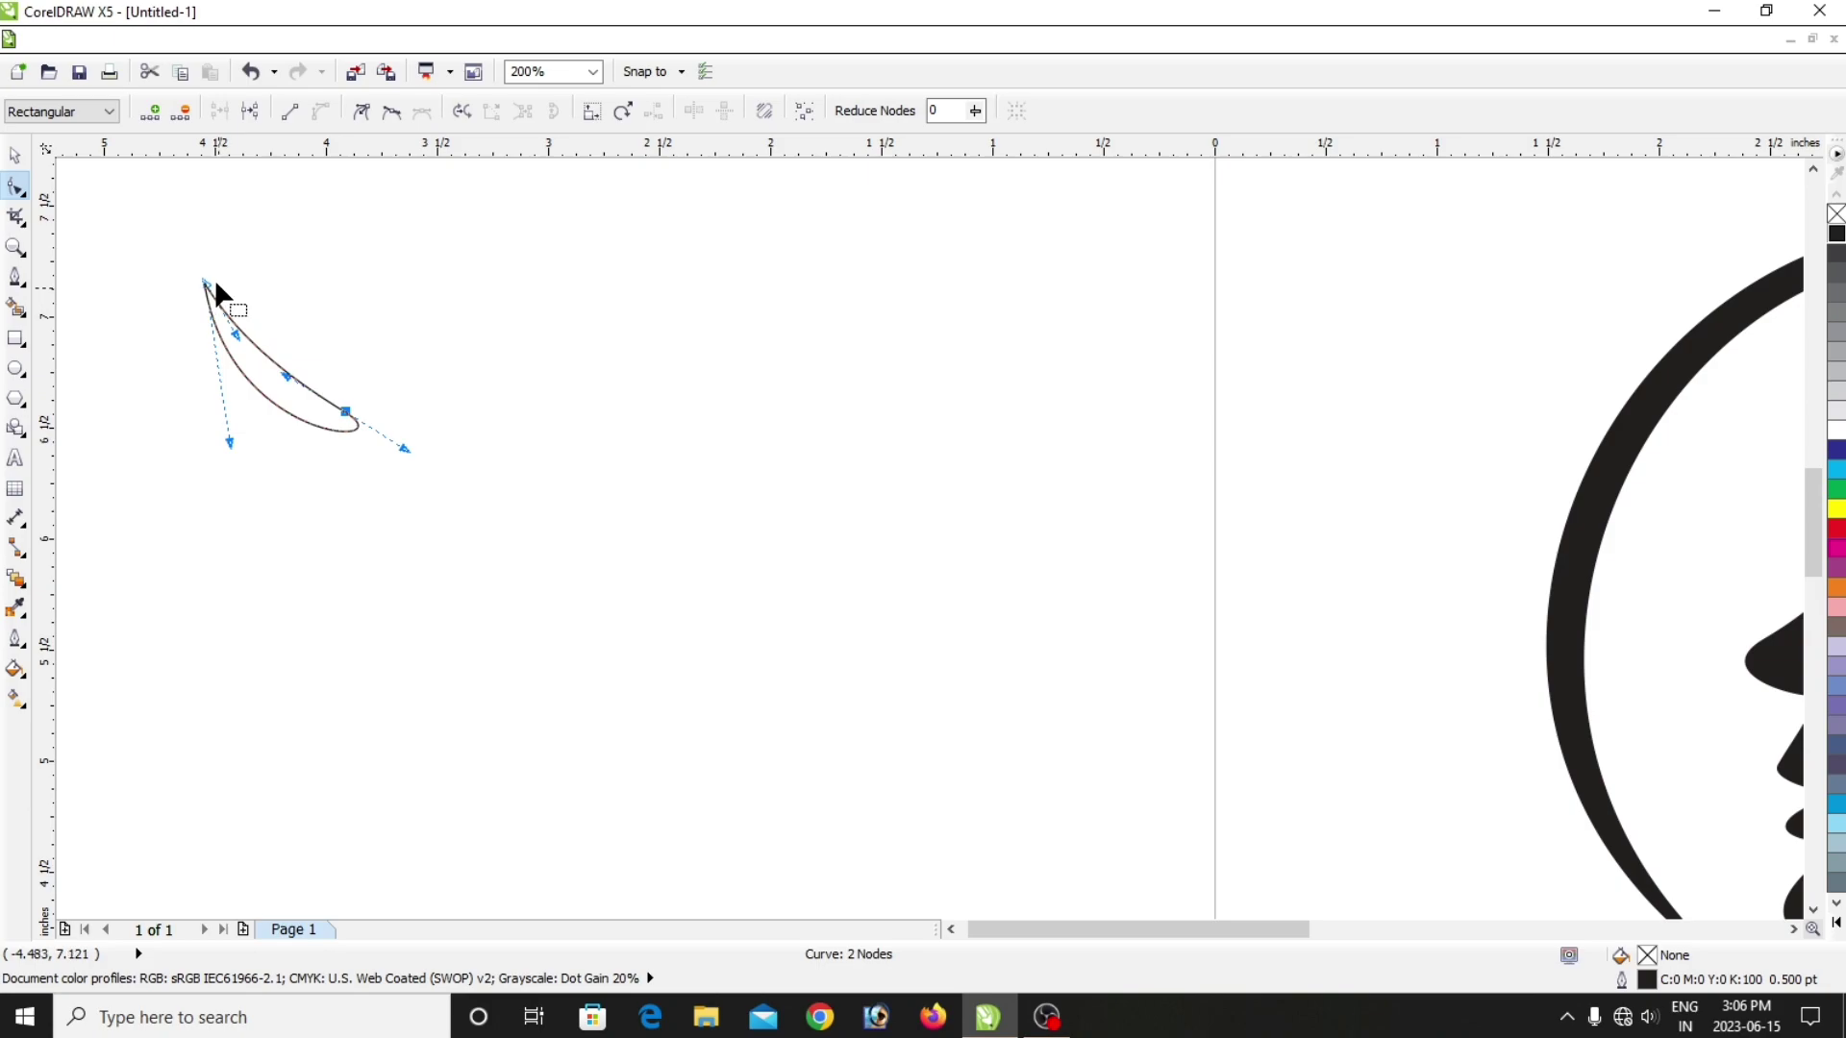
Fill the eyelash shape with black.
click(14, 154)
click(518, 357)
click(321, 413)
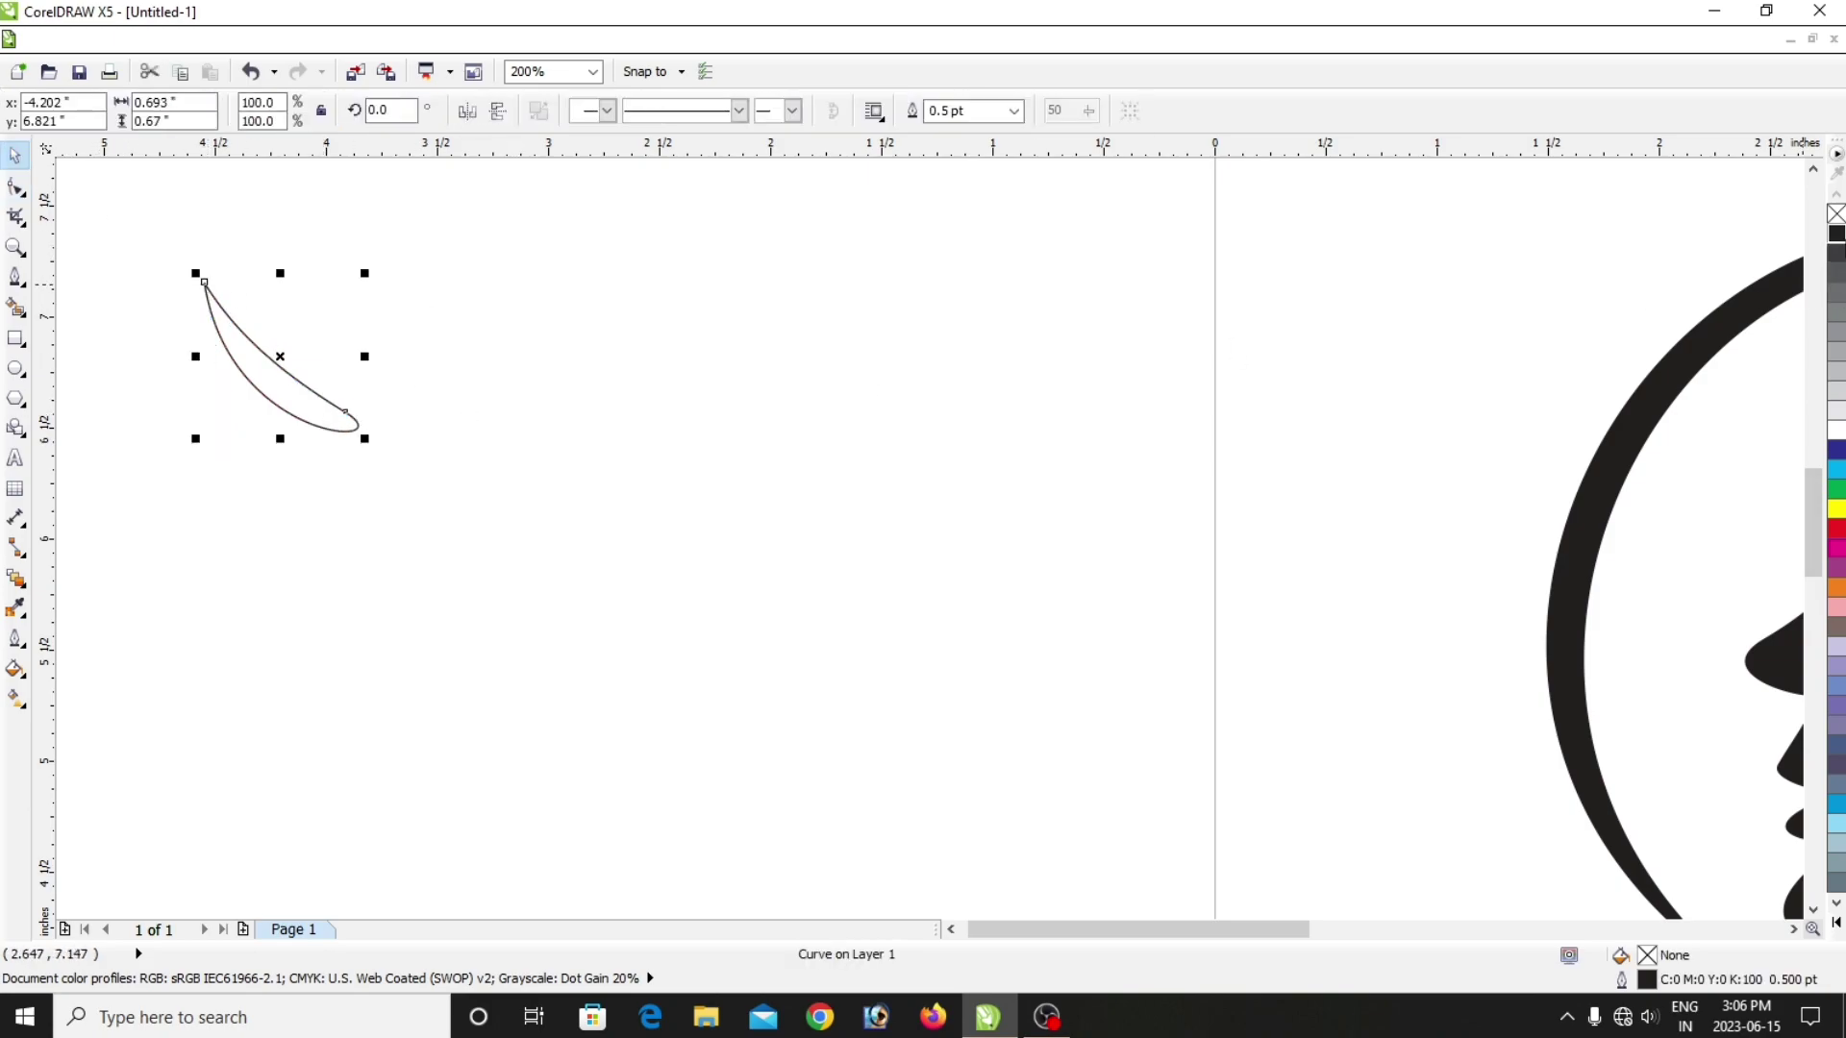
click(1836, 235)
click(575, 488)
Place the eyelash on the face at eye level above the nose, scaled to about 75.9% and rotated about 3.9 degrees.
drag(351, 428, 1192, 566)
scroll(1377, 566, down, 2)
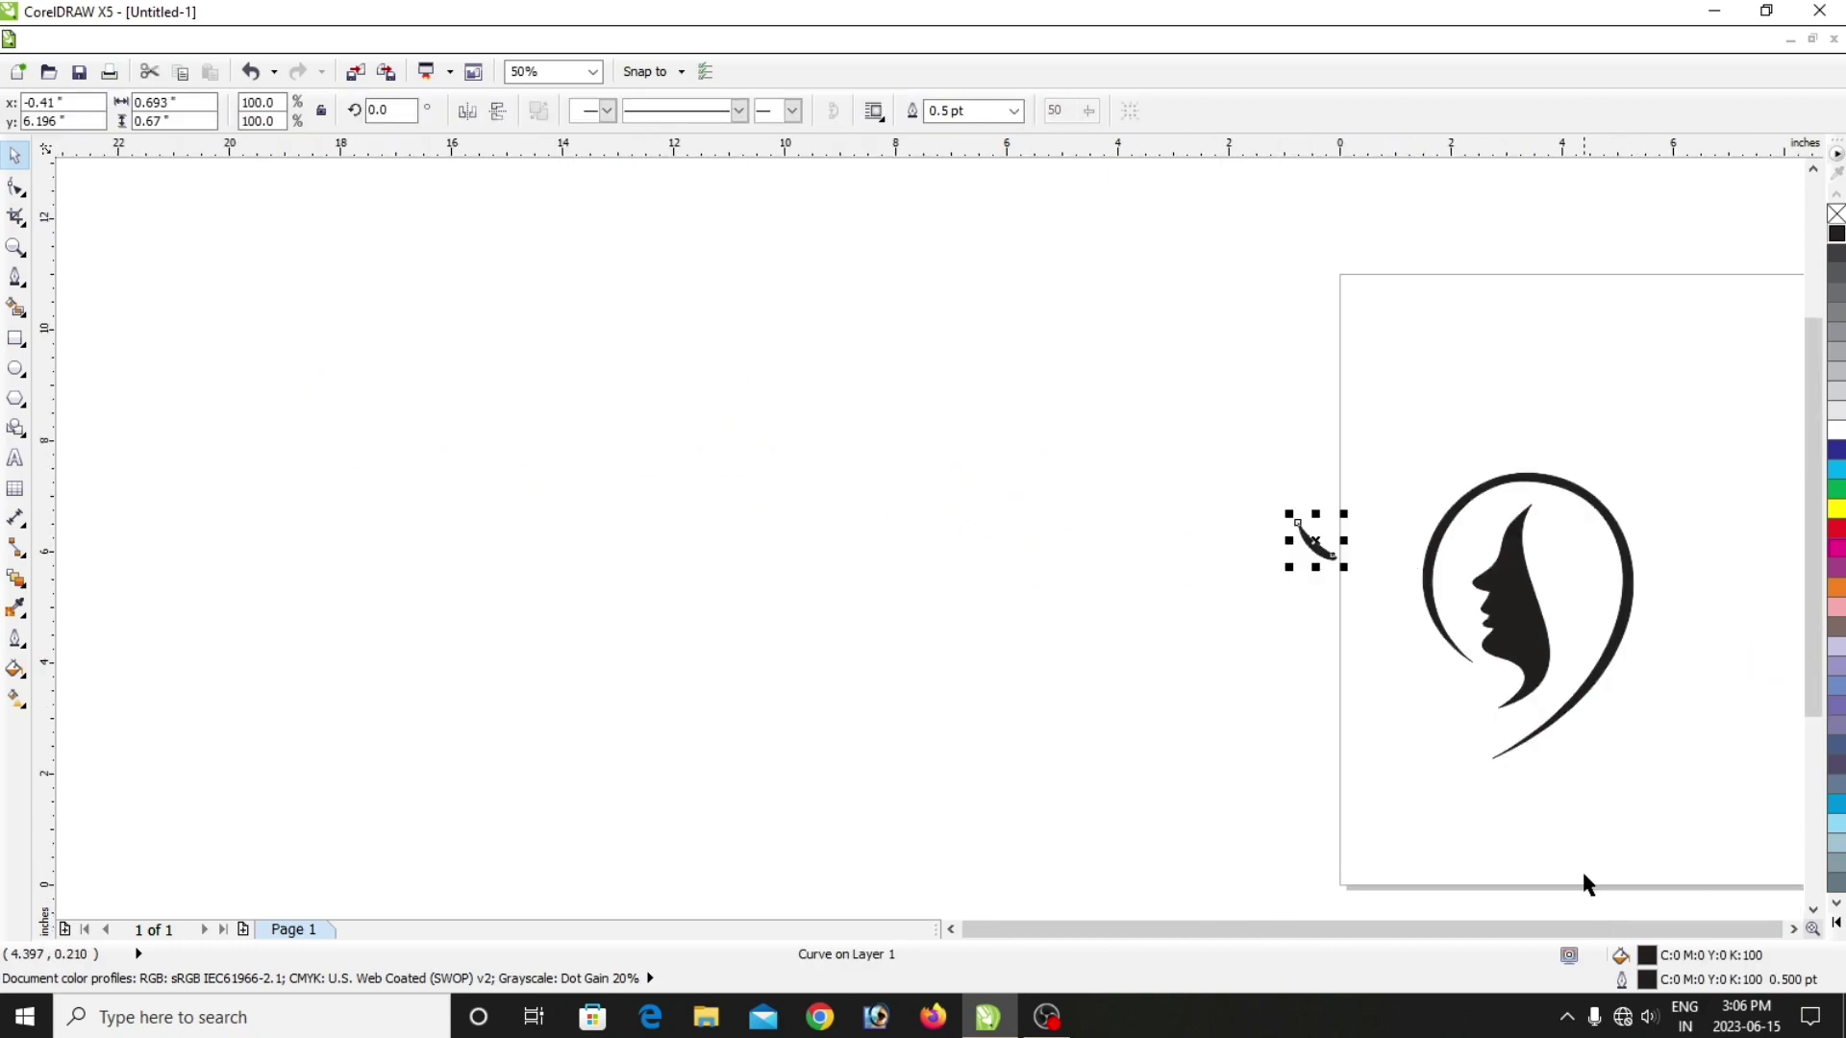
click(1792, 929)
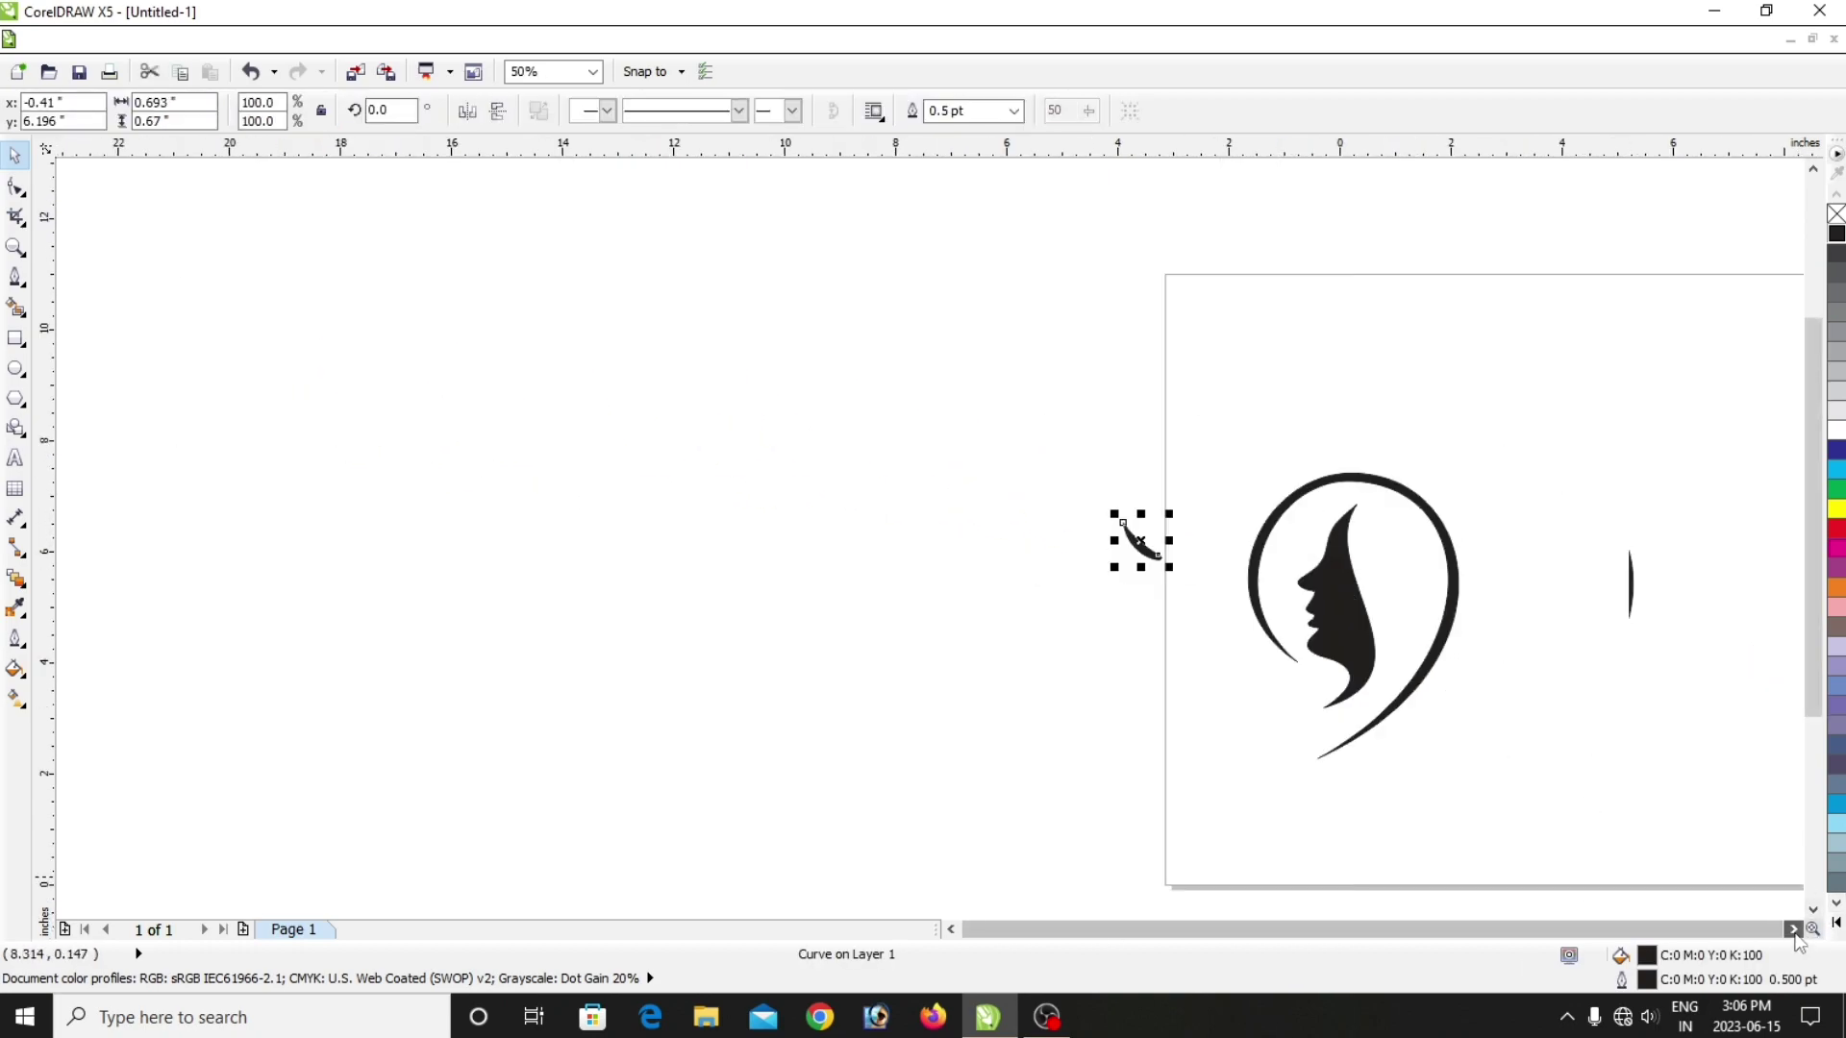
click(1793, 929)
scroll(596, 560, up, 1)
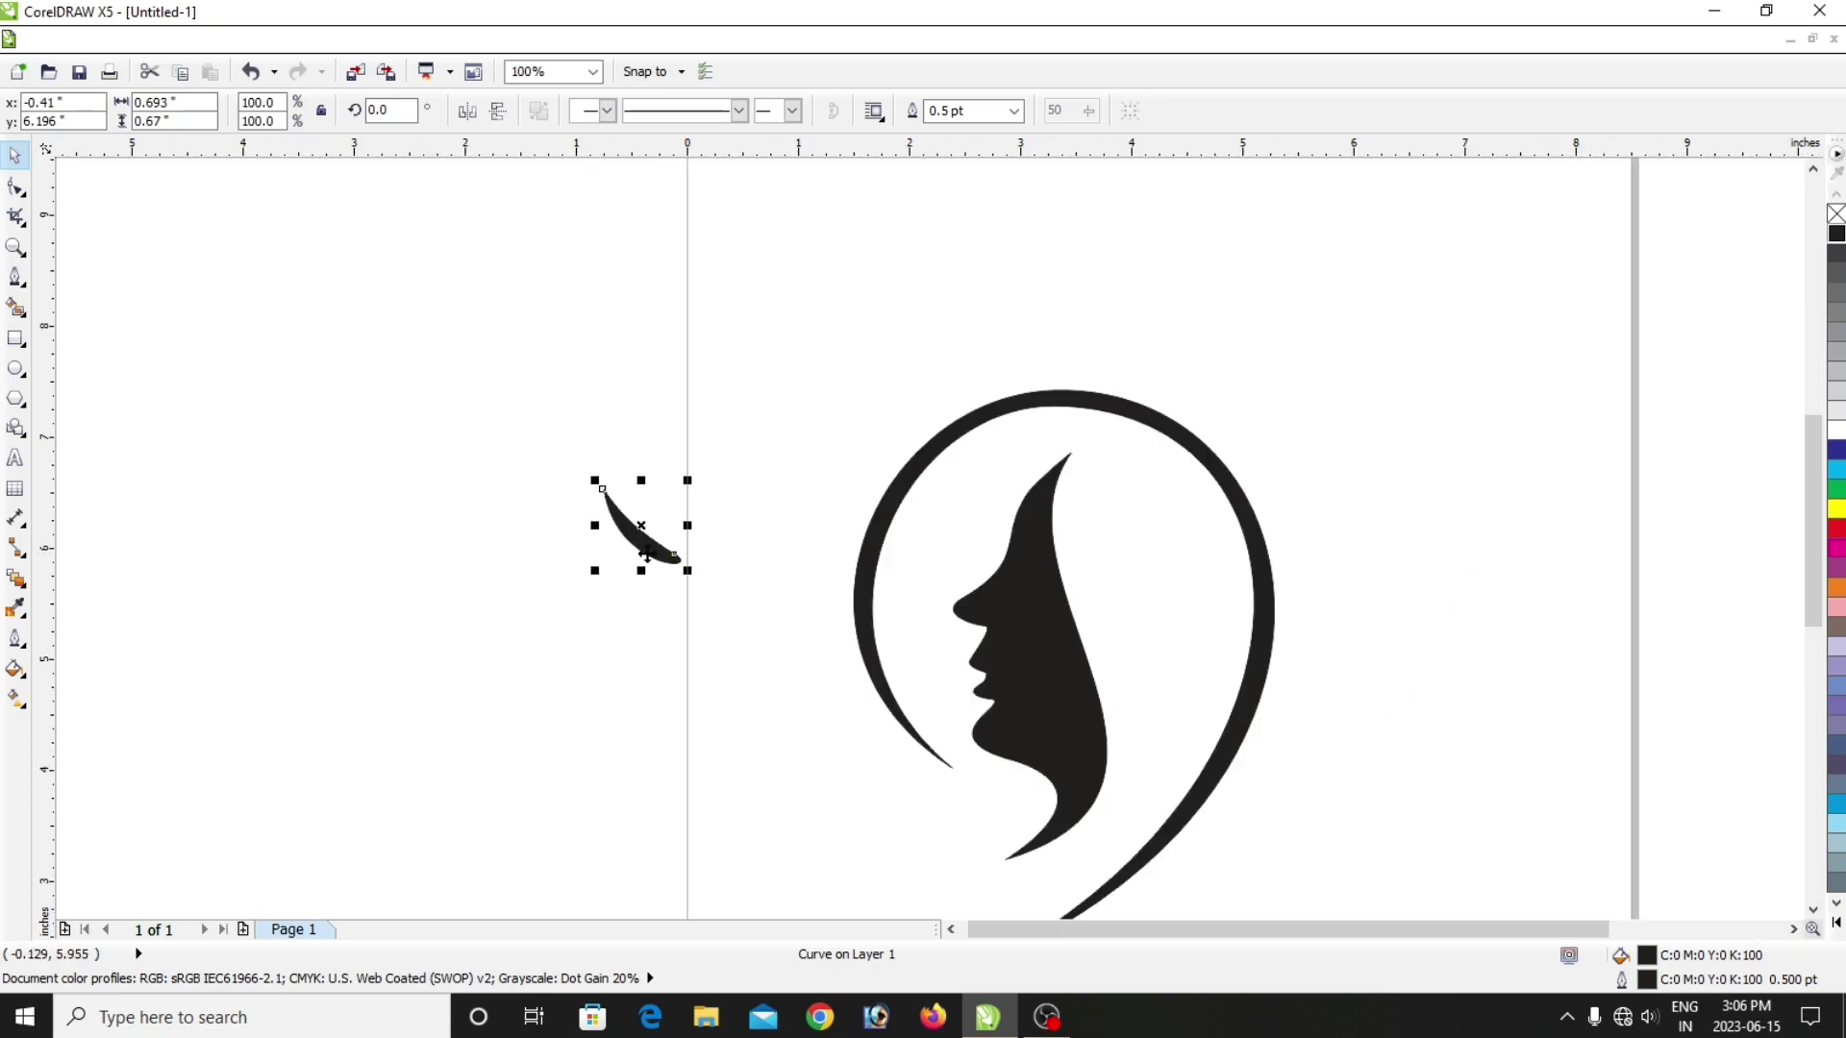
drag(649, 549, 1008, 557)
click(1023, 560)
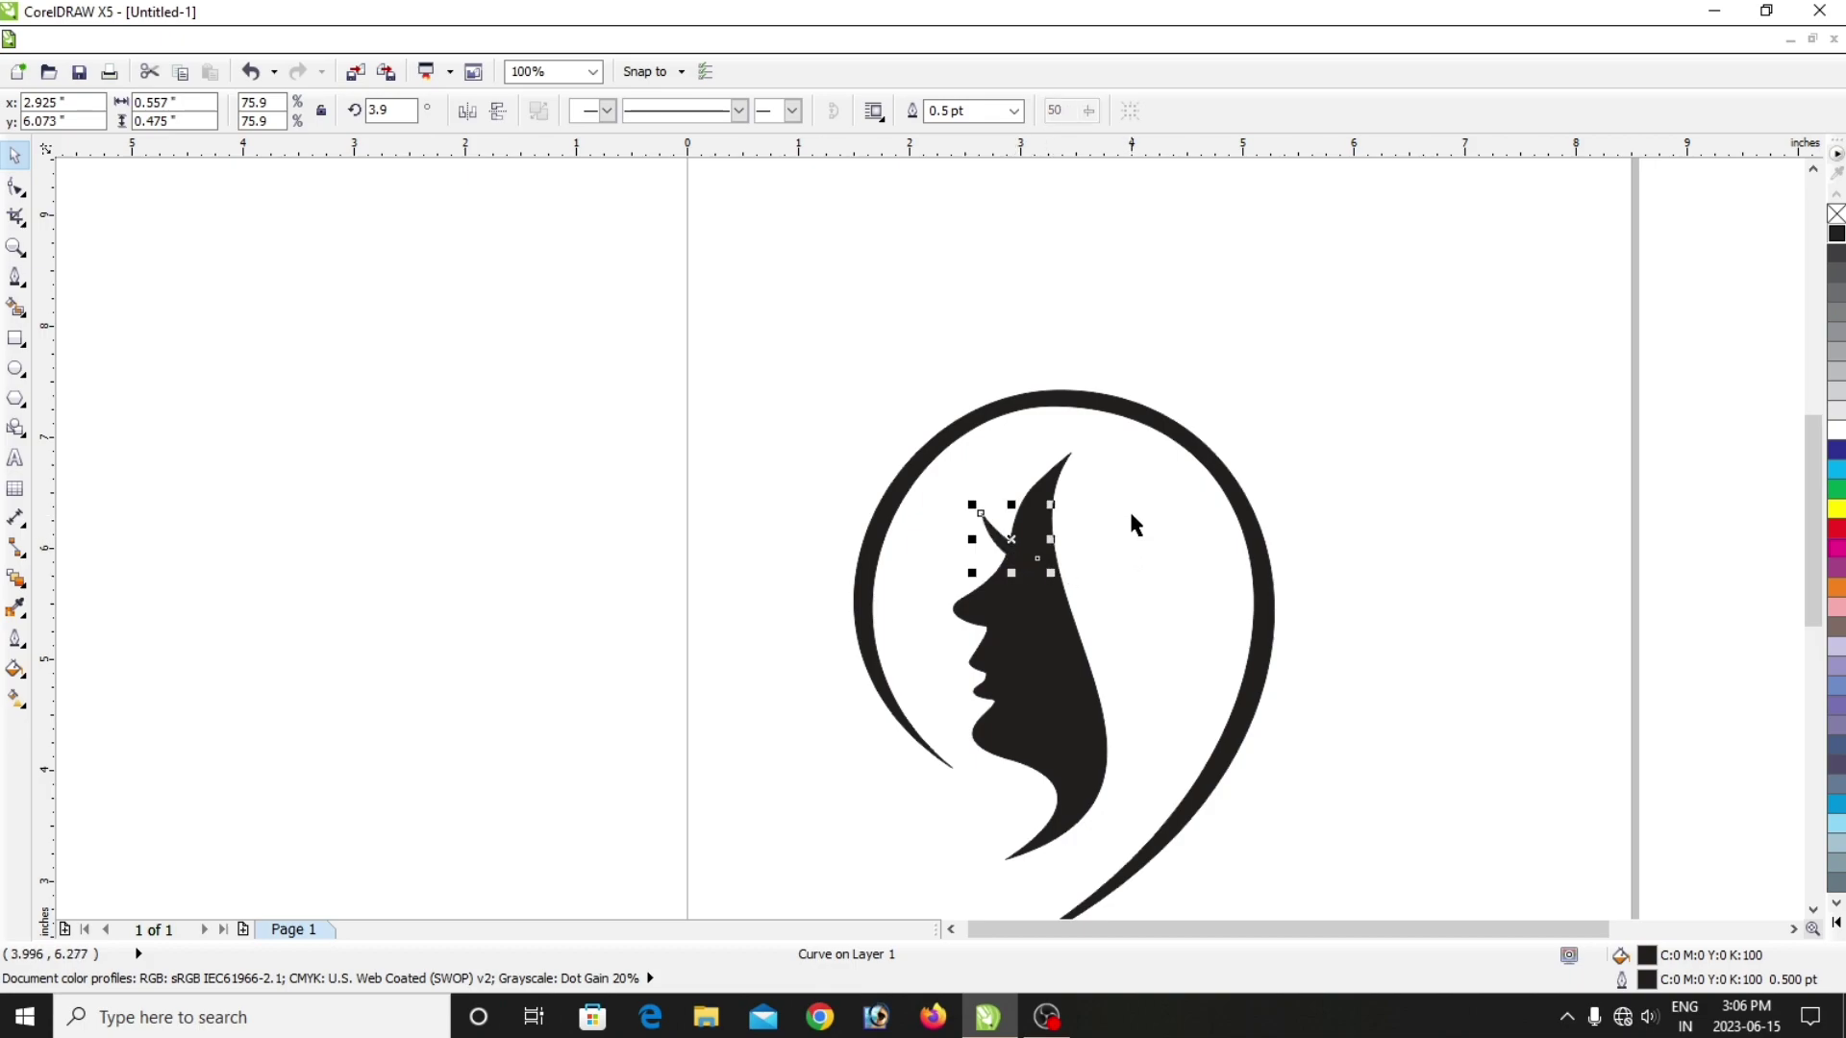
click(1118, 538)
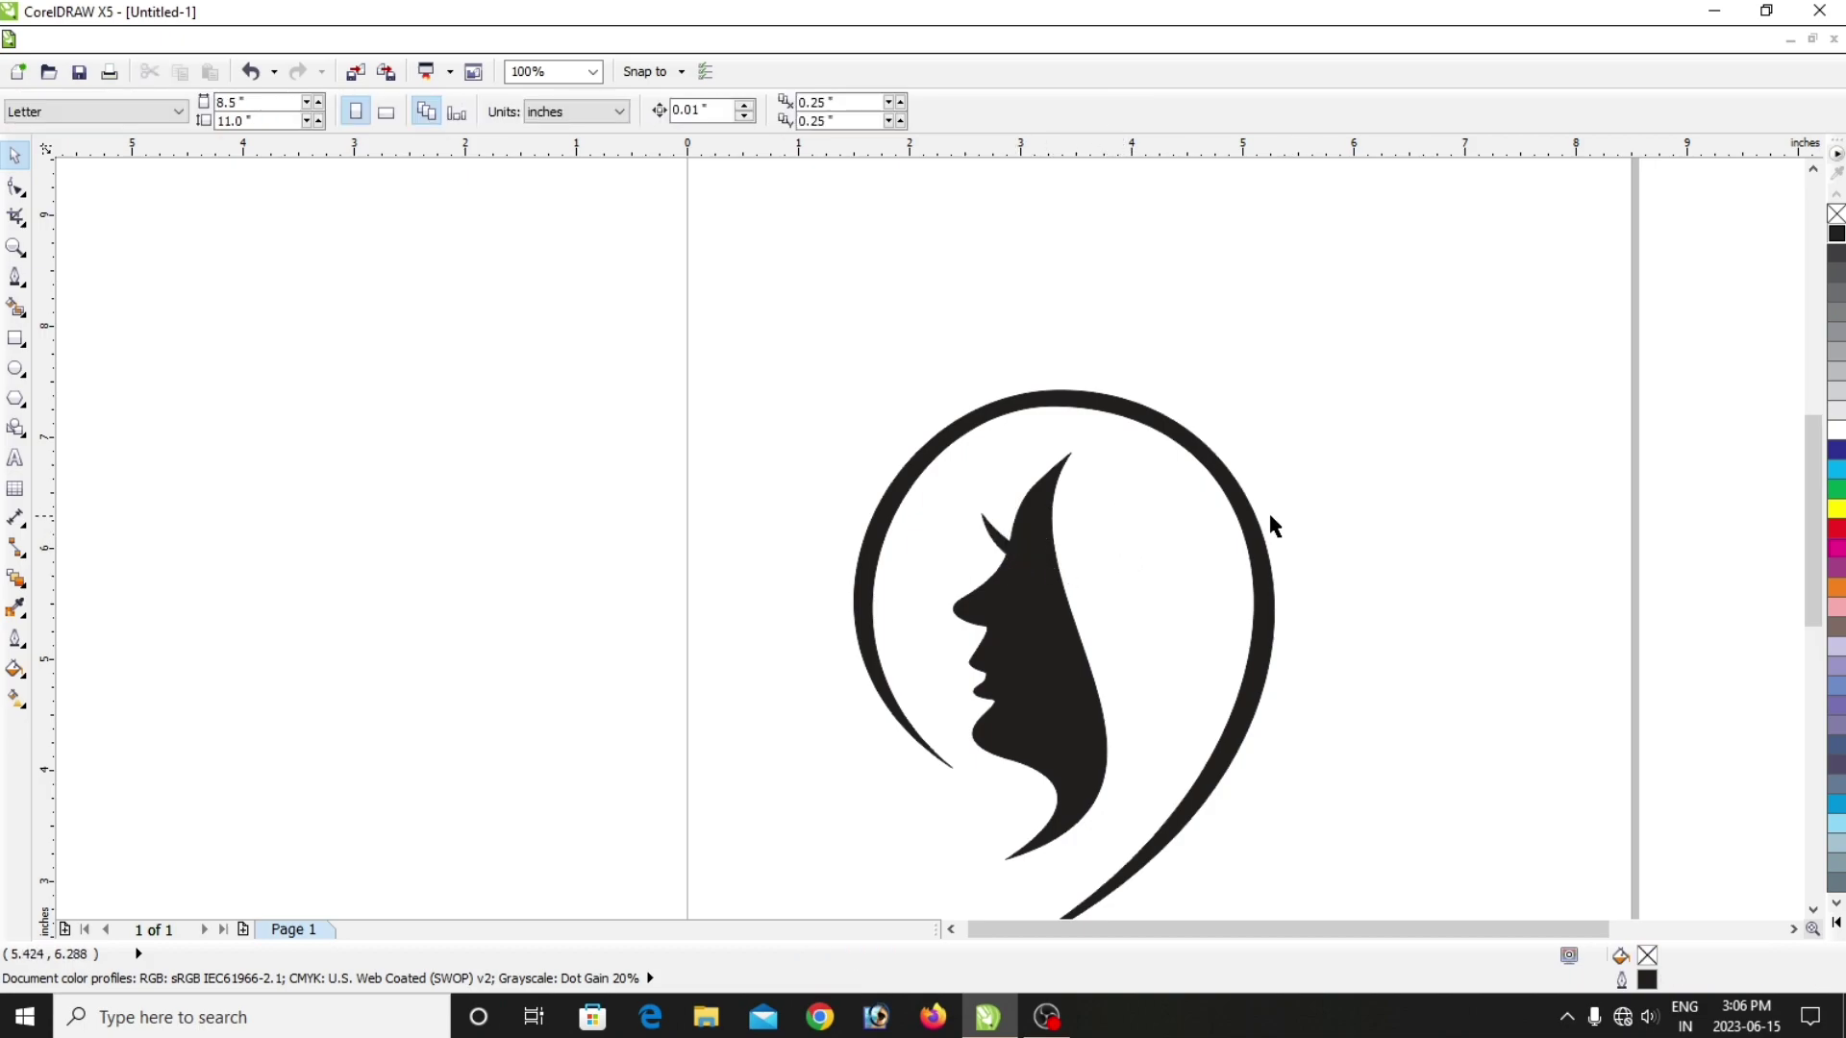
Weld the swoosh, face silhouette and eyelash into a single curve.
drag(1323, 321, 796, 817)
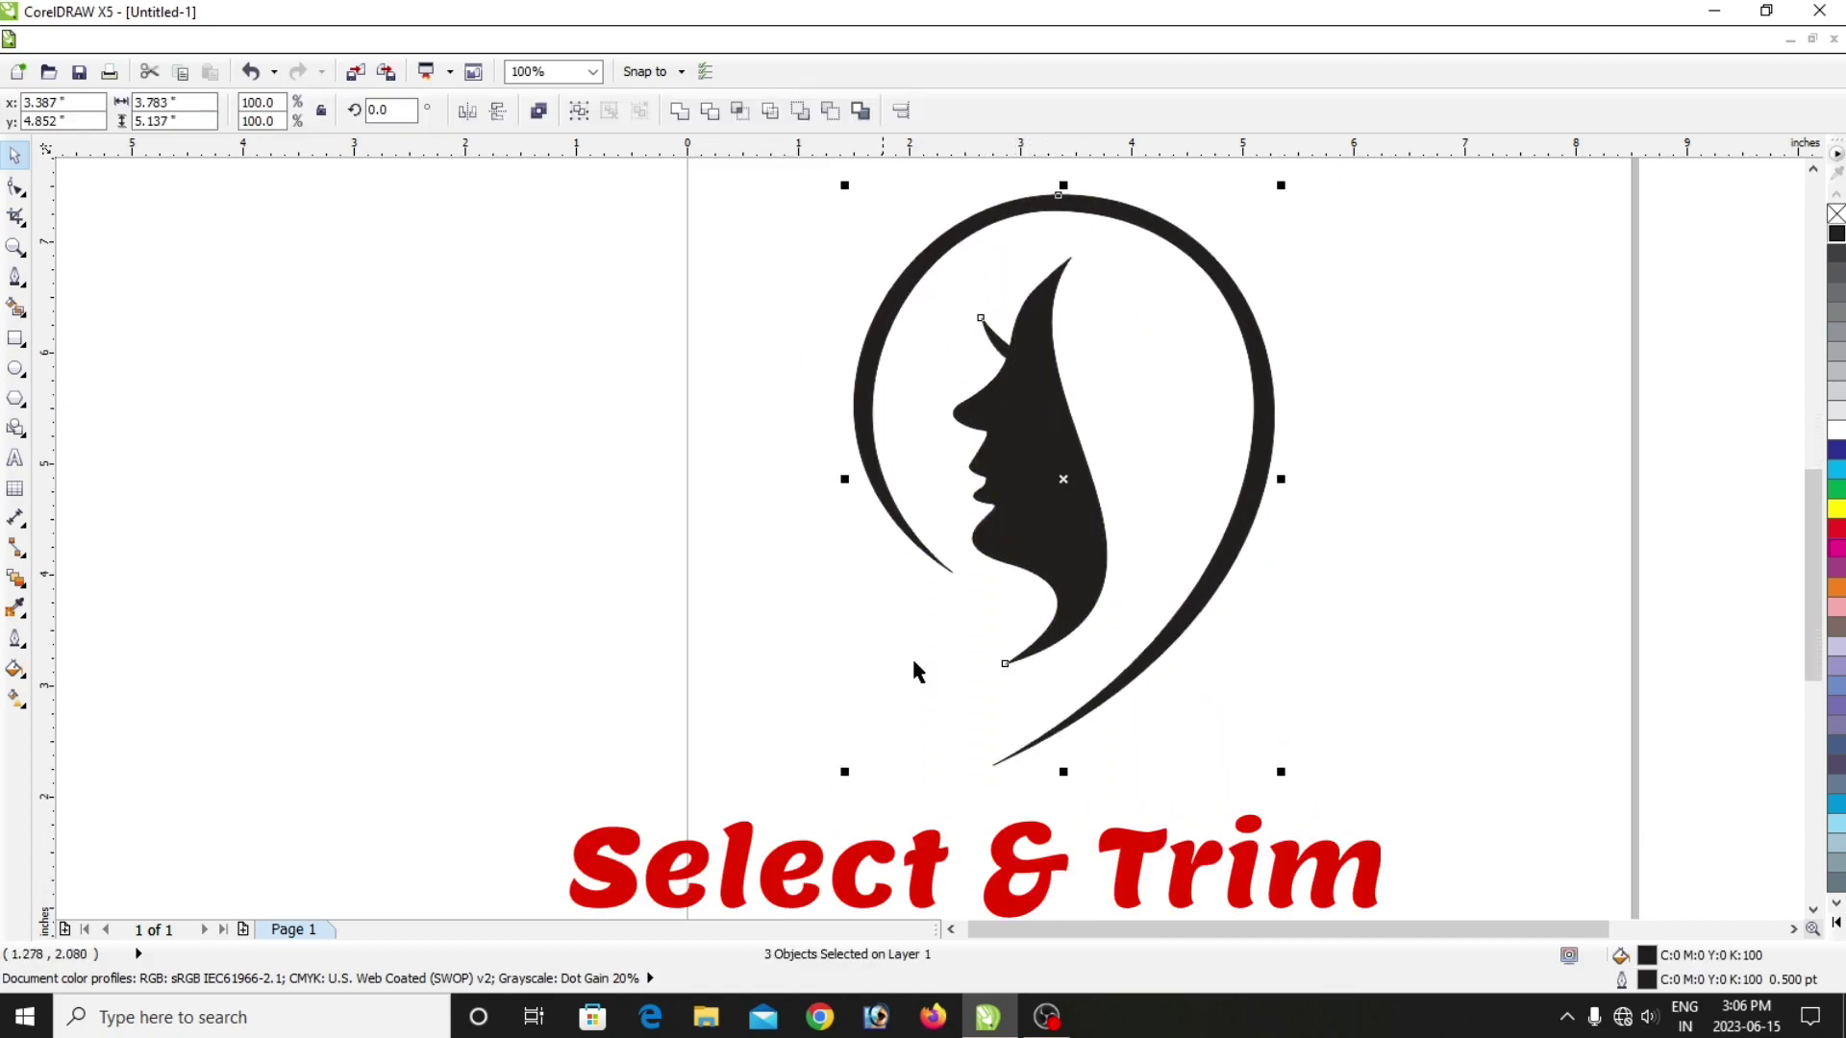
click(679, 112)
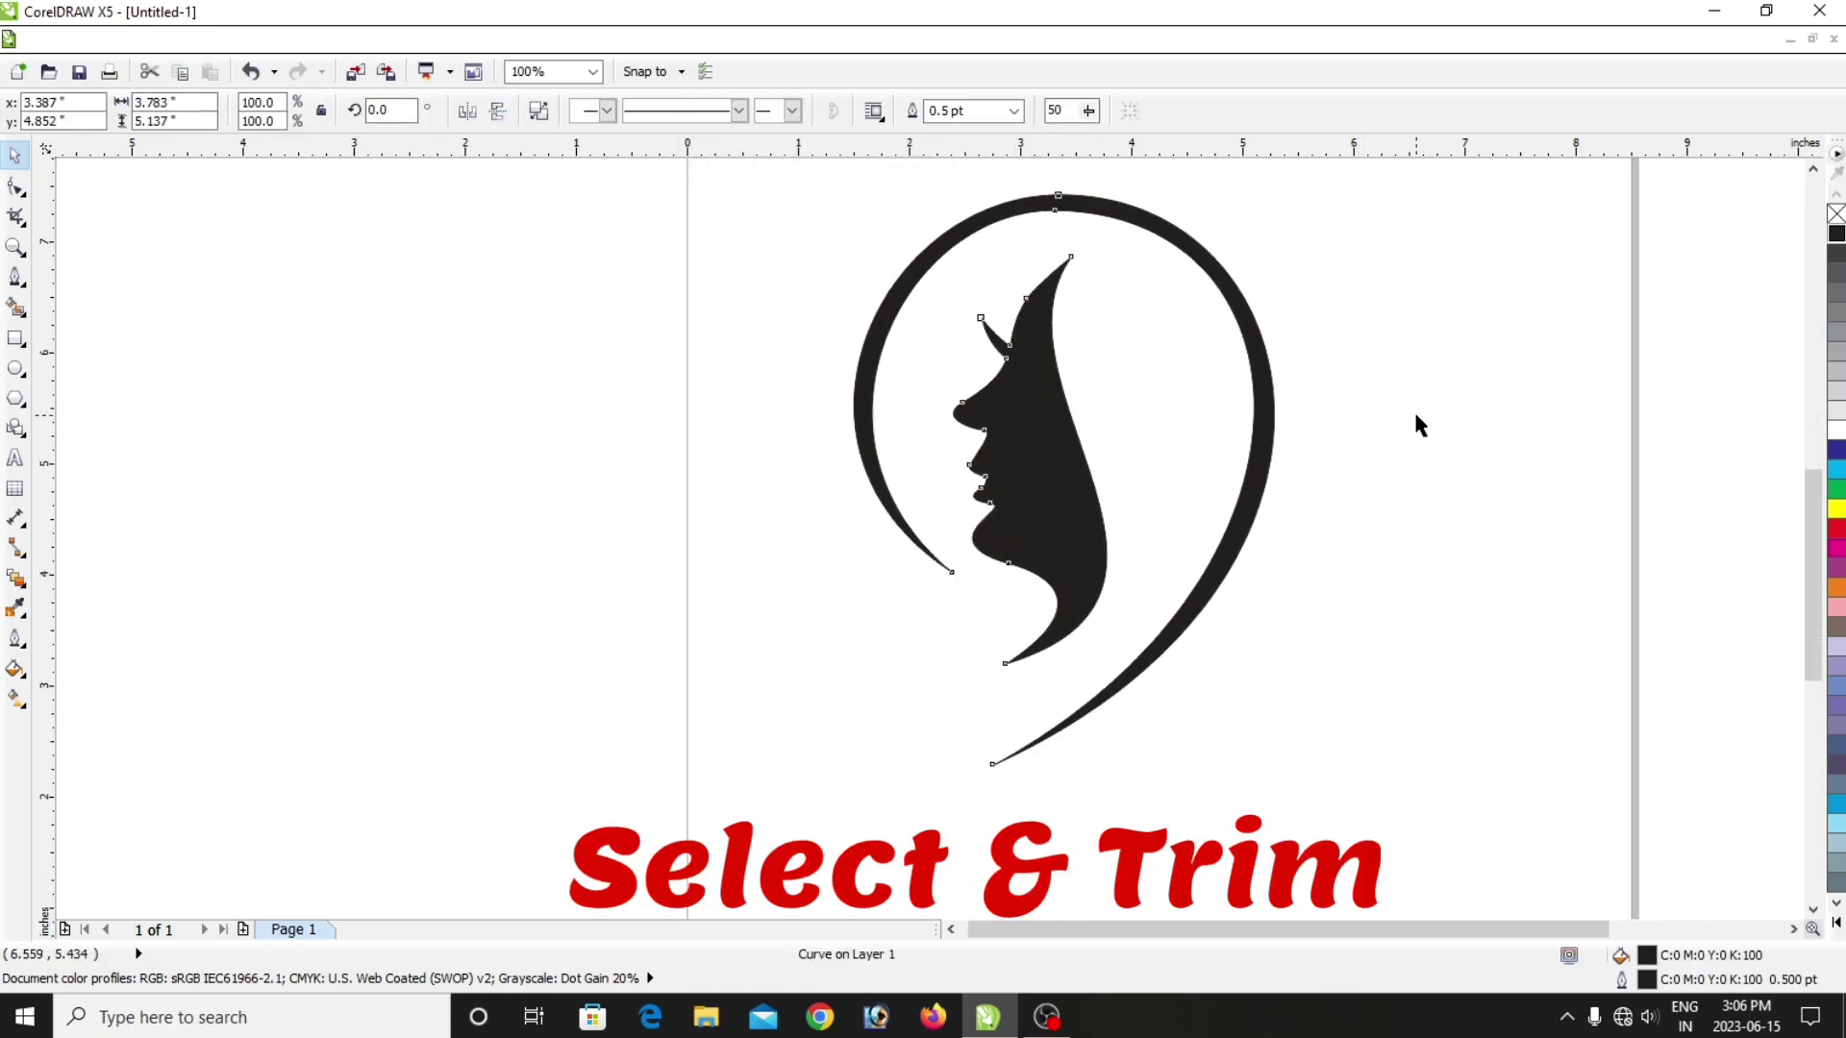
click(1413, 412)
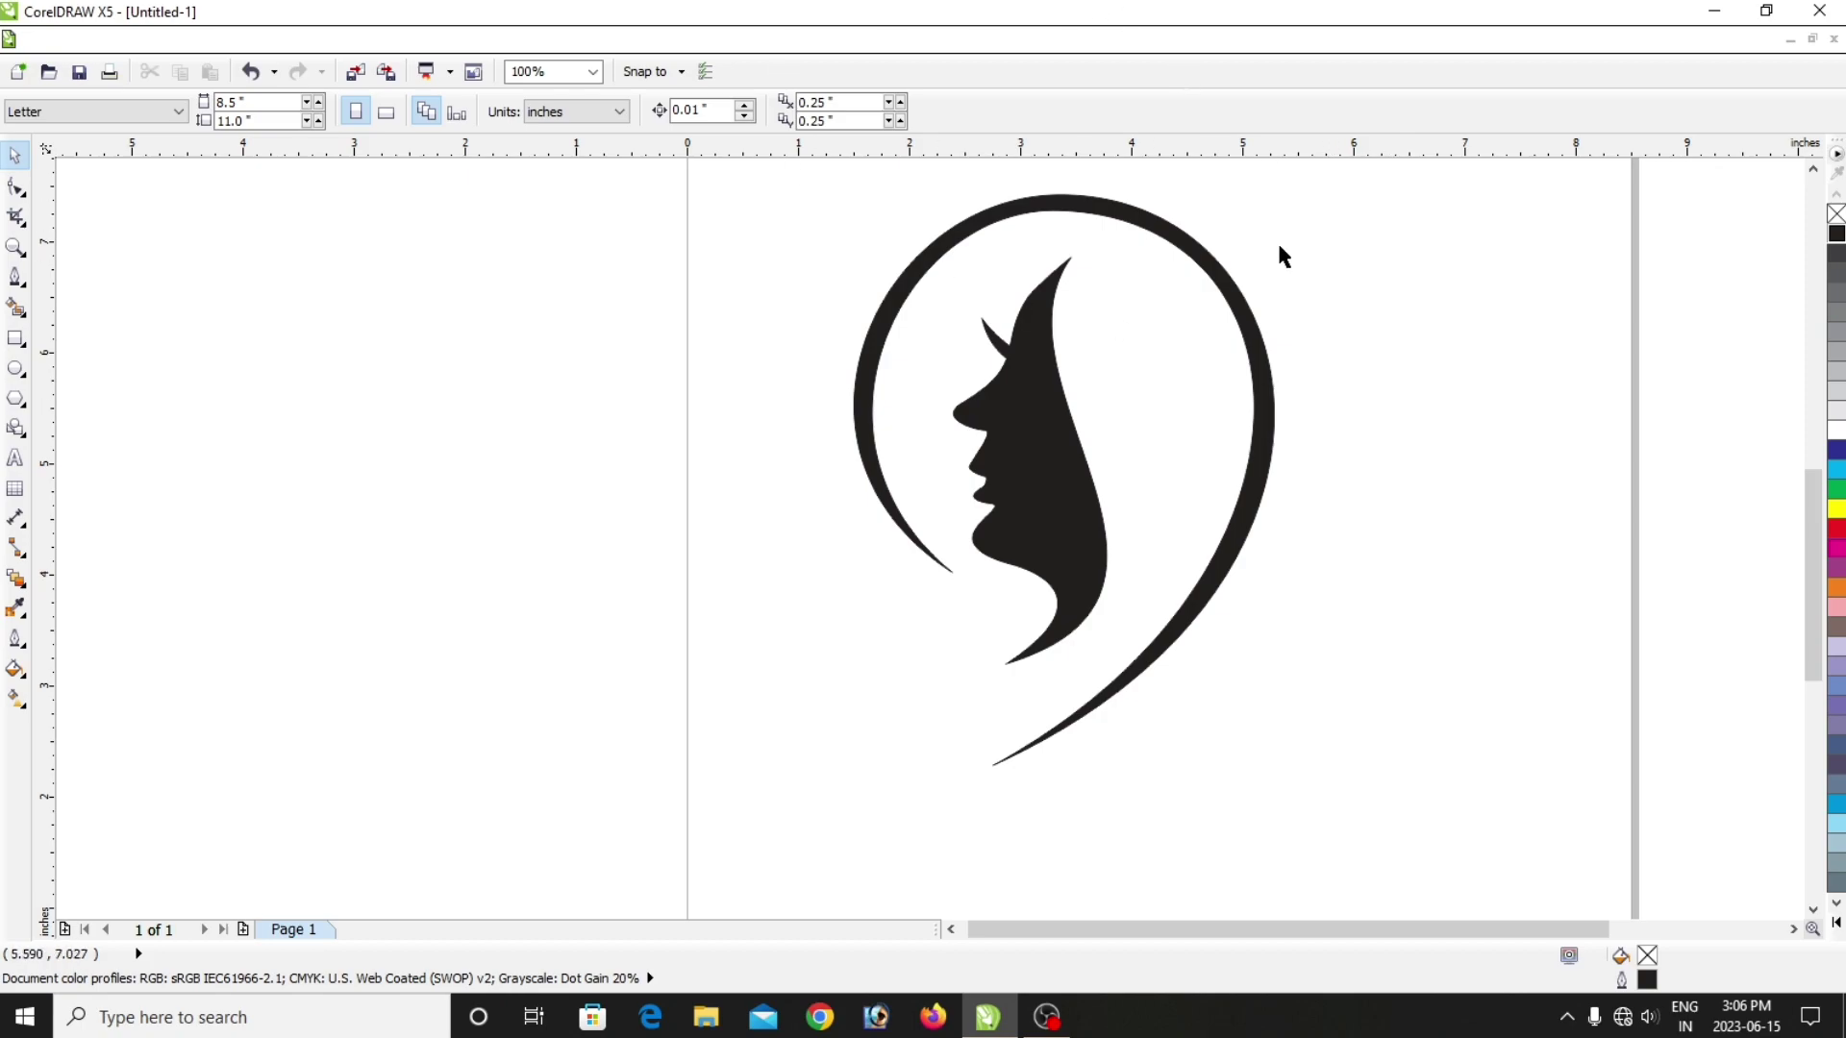
Break the welded logo curve apart into separate objects, then try moving the swoosh to the right and undo that move.
scroll(1190, 476, down, 2)
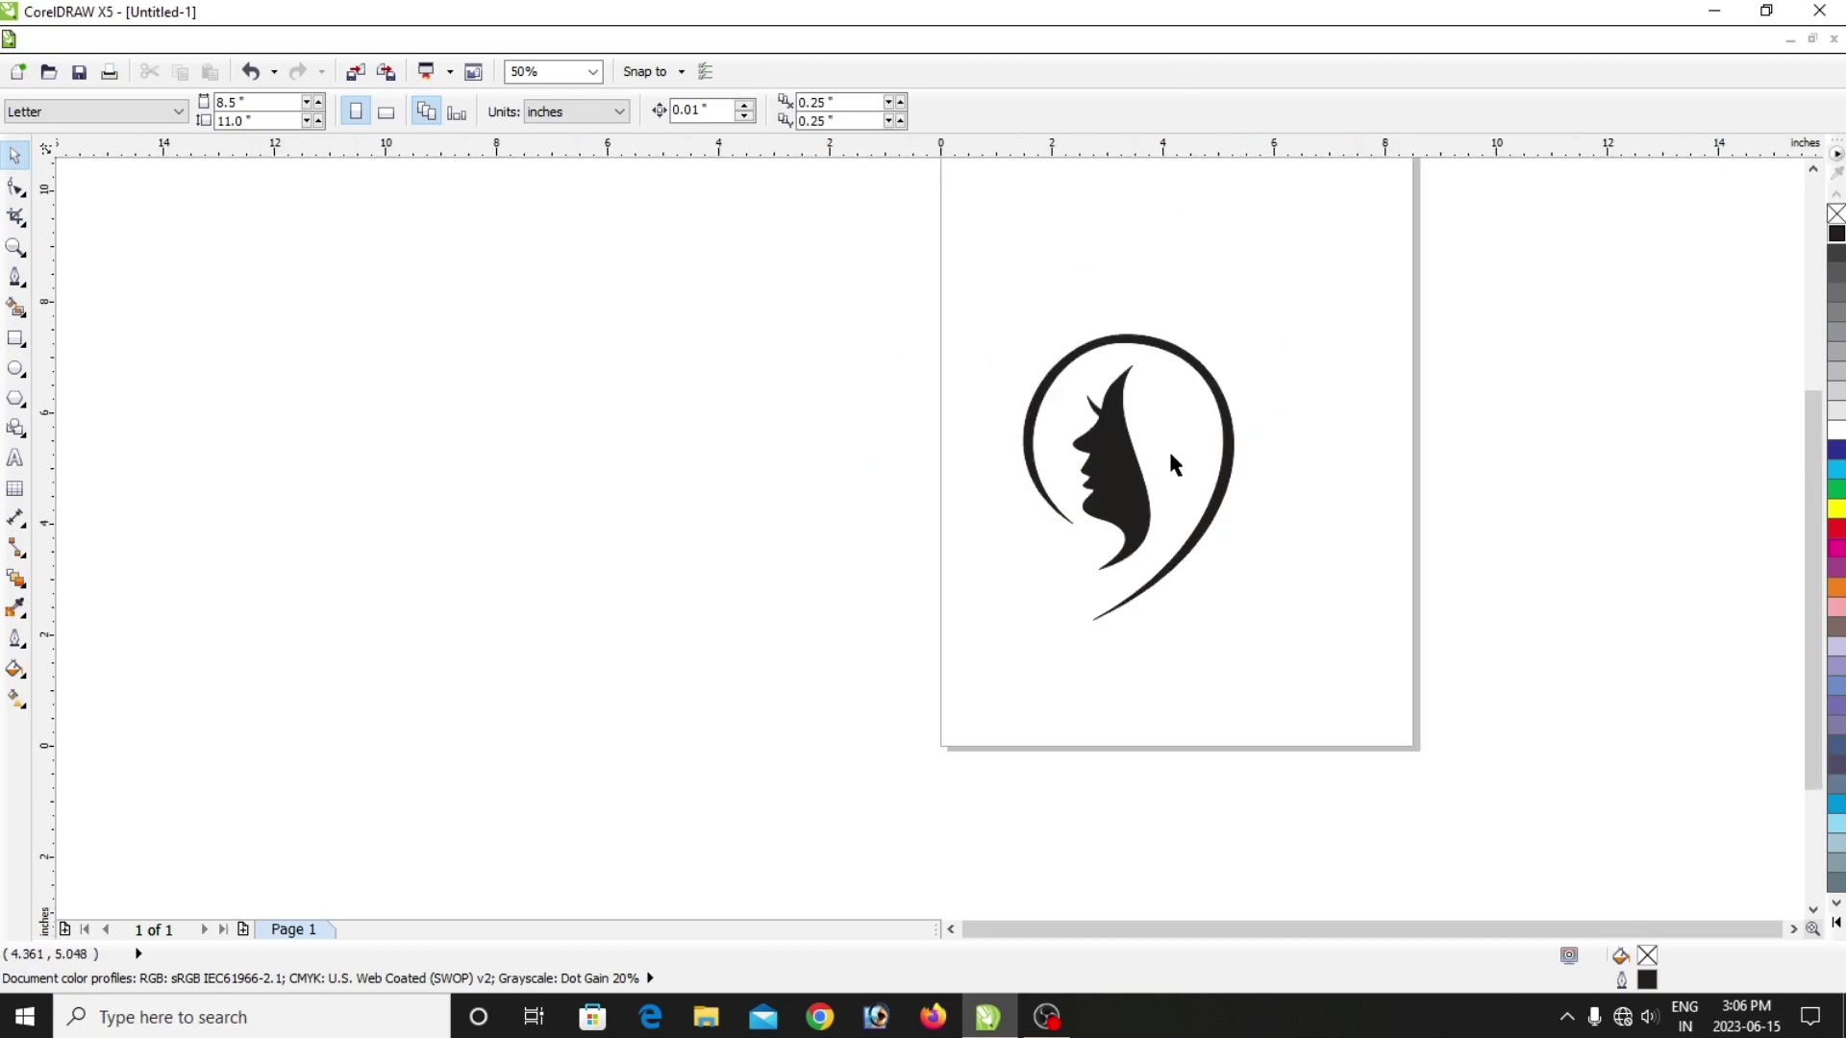
click(1143, 603)
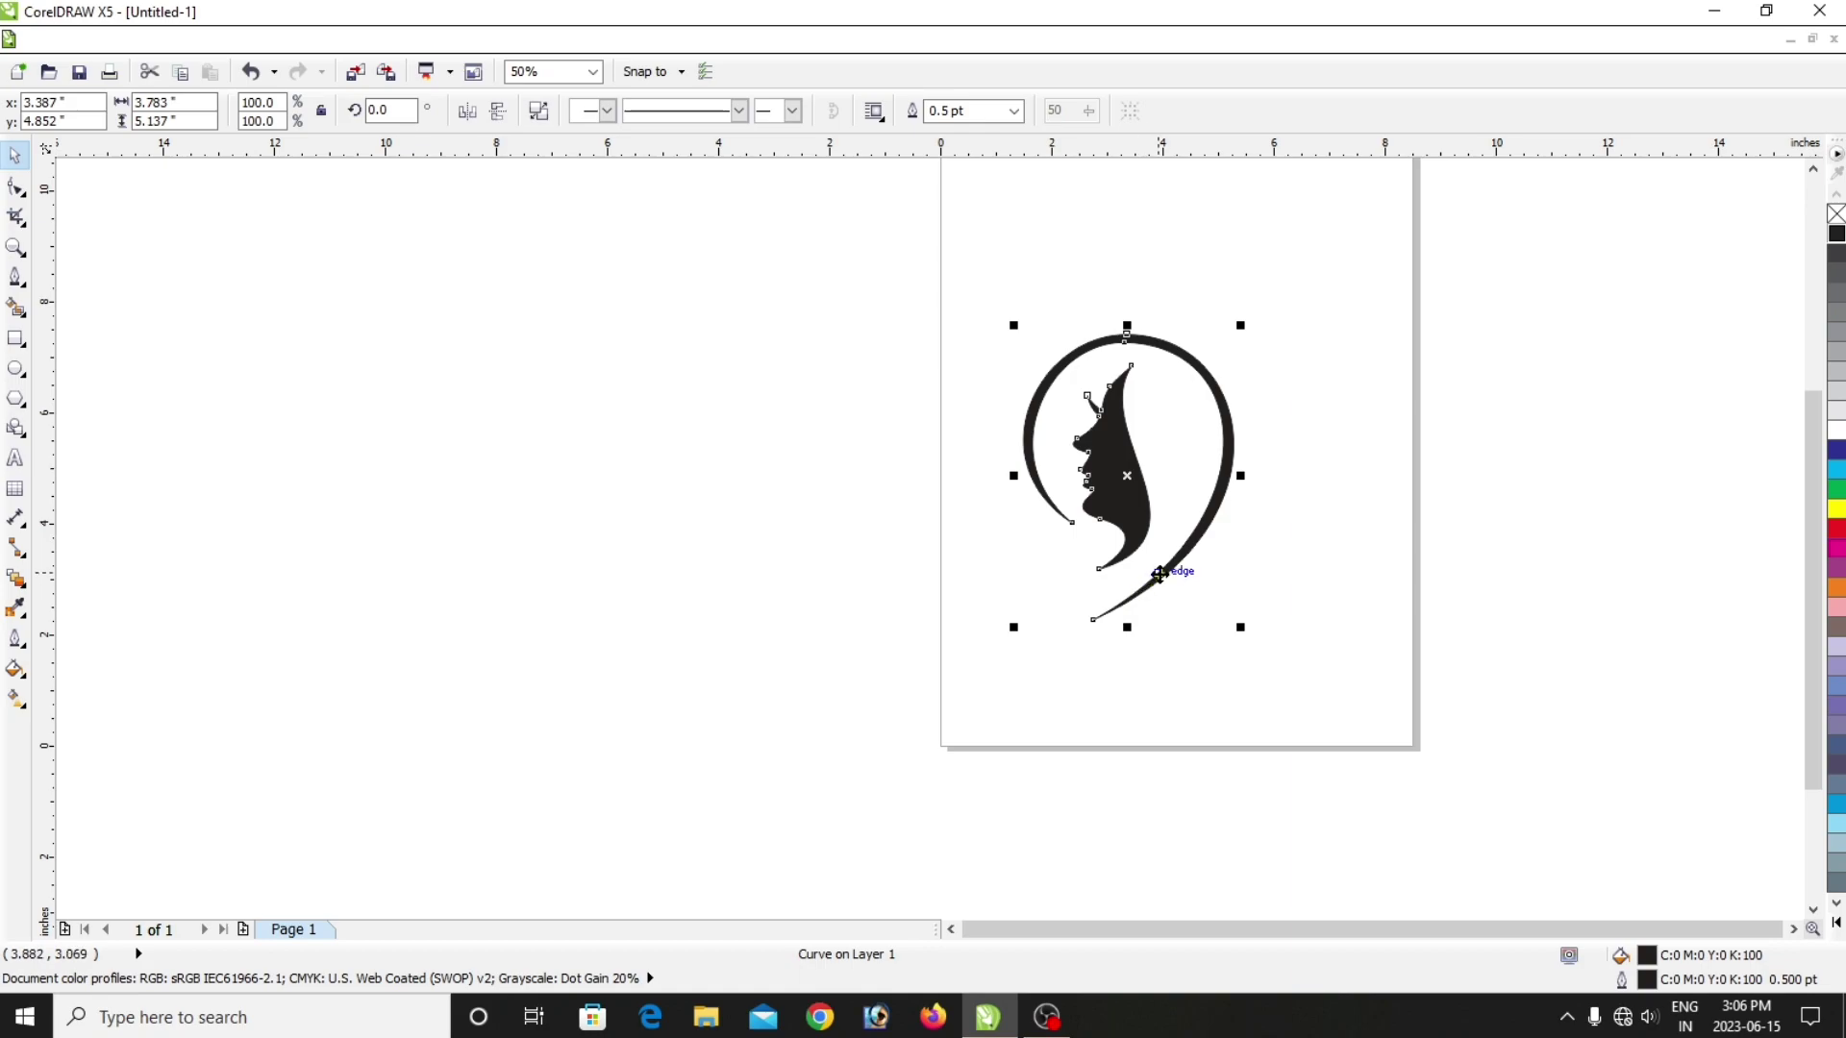
scroll(1144, 601, up, 2)
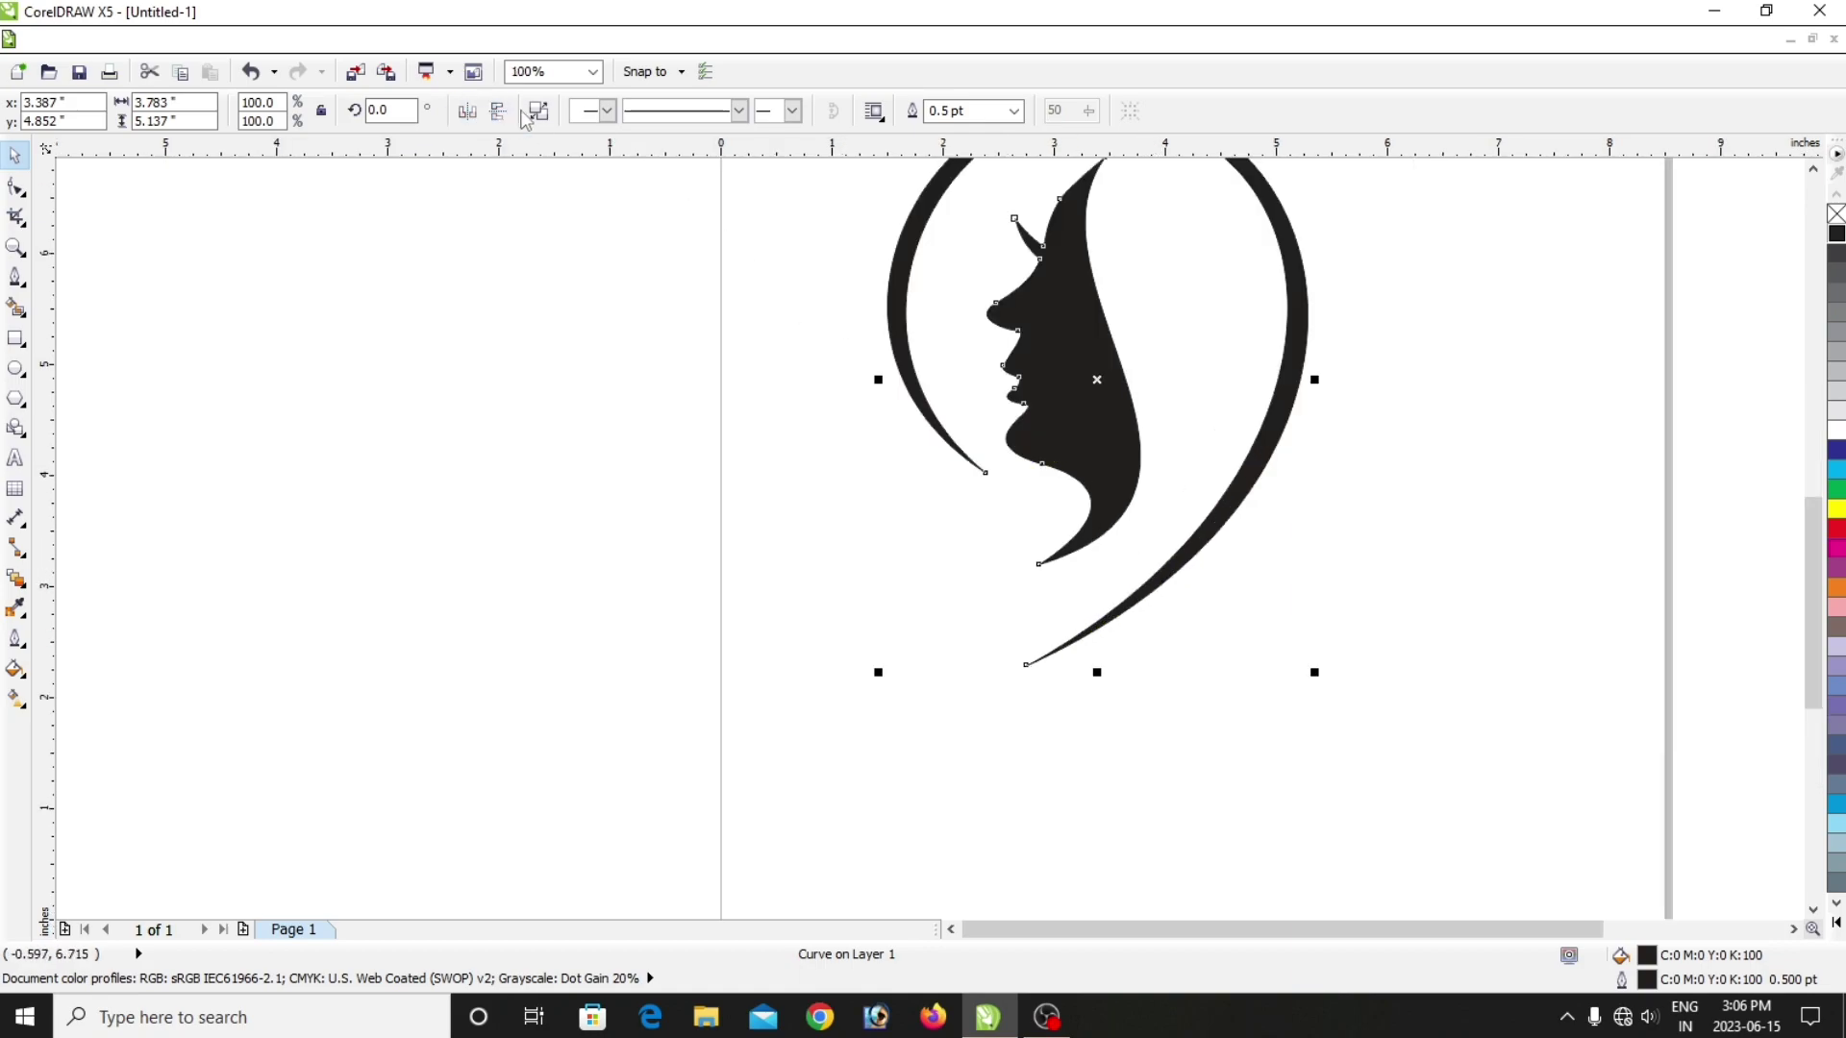
key(ctrl+a)
click(1428, 484)
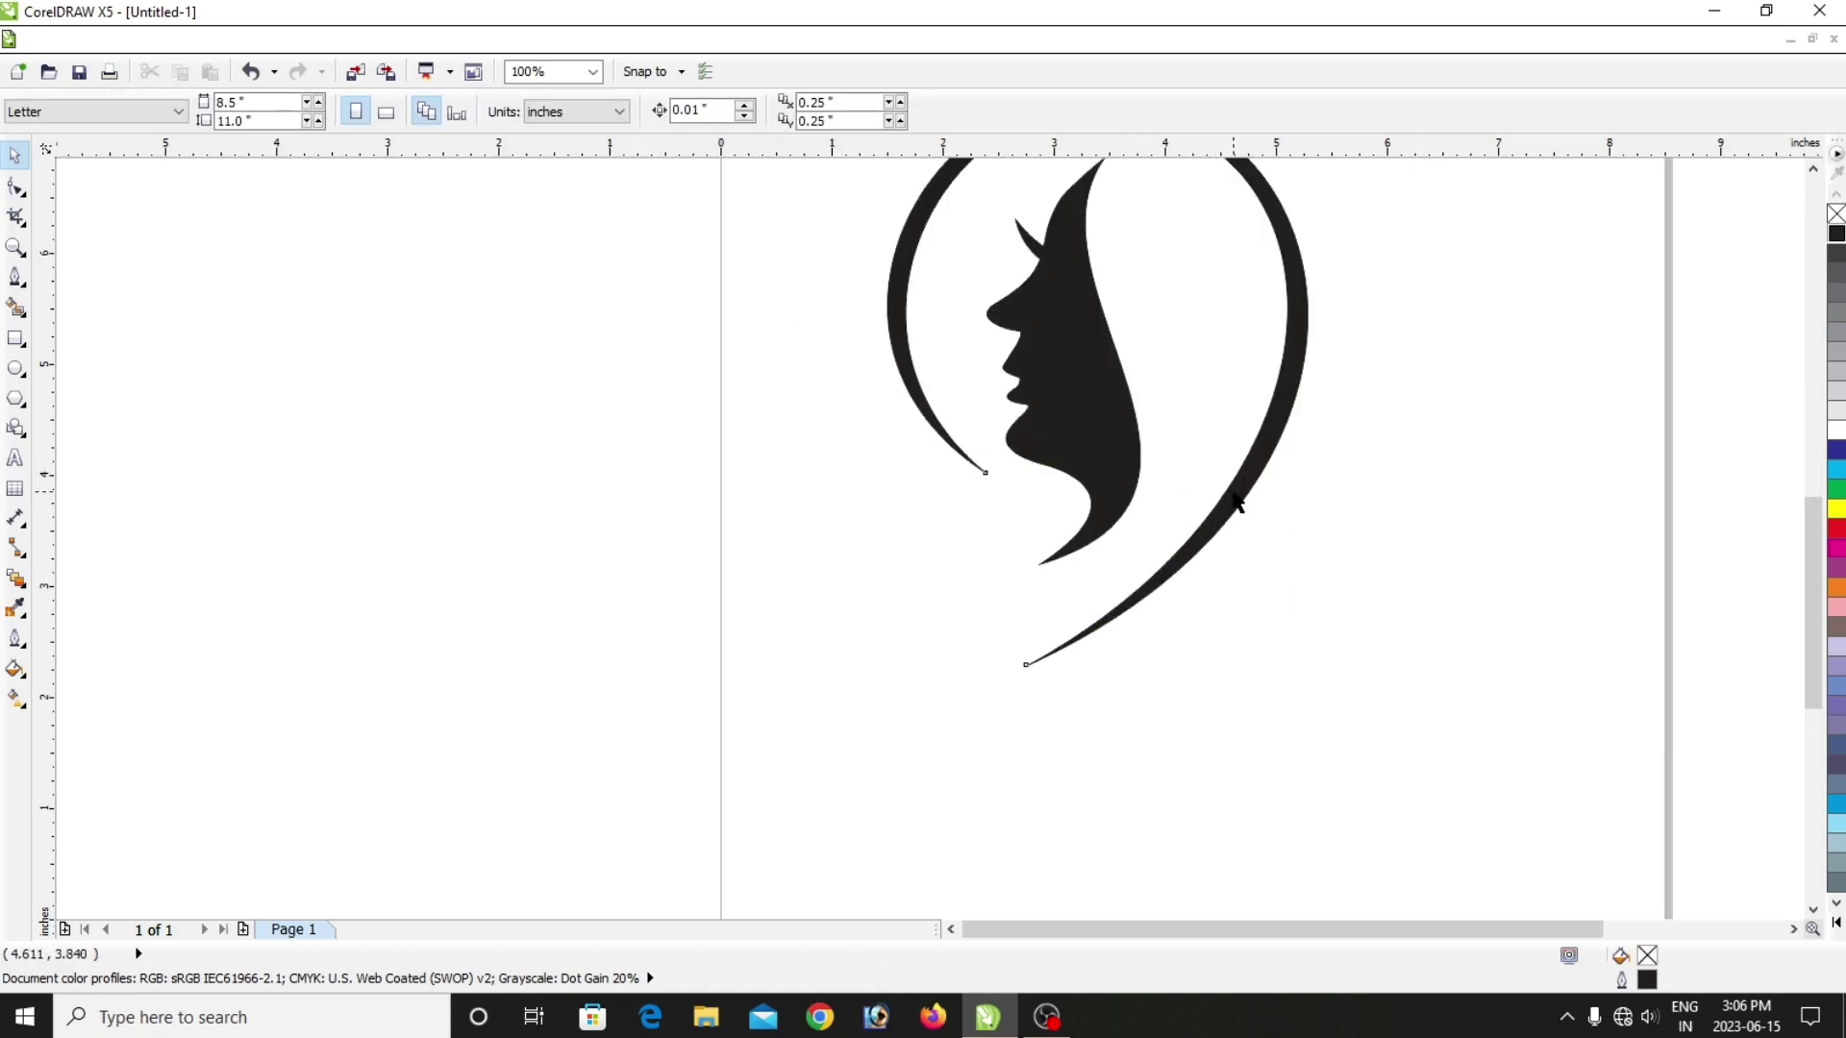
drag(1237, 502, 1343, 496)
key(ctrl+z)
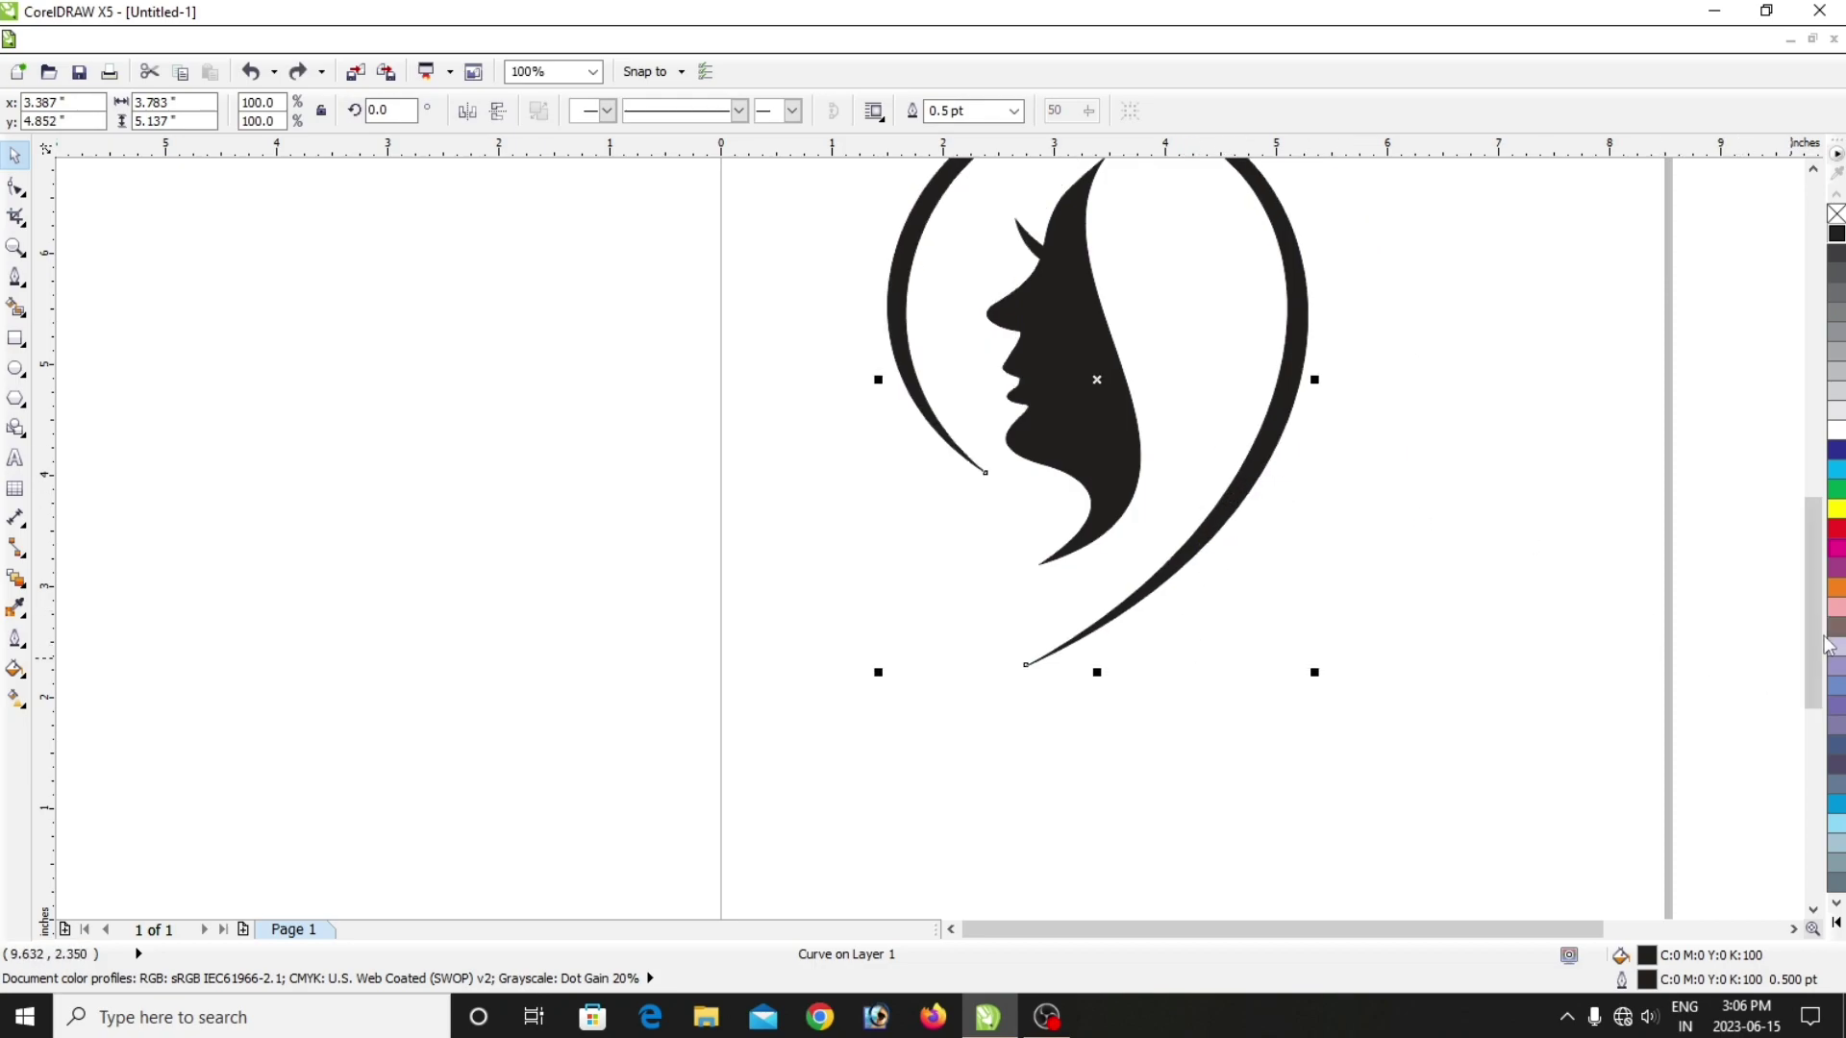
Raise the swoosh's lower tip node slightly and pull both of its curve handles down to round out the lower right arc.
scroll(1825, 642, up, 3)
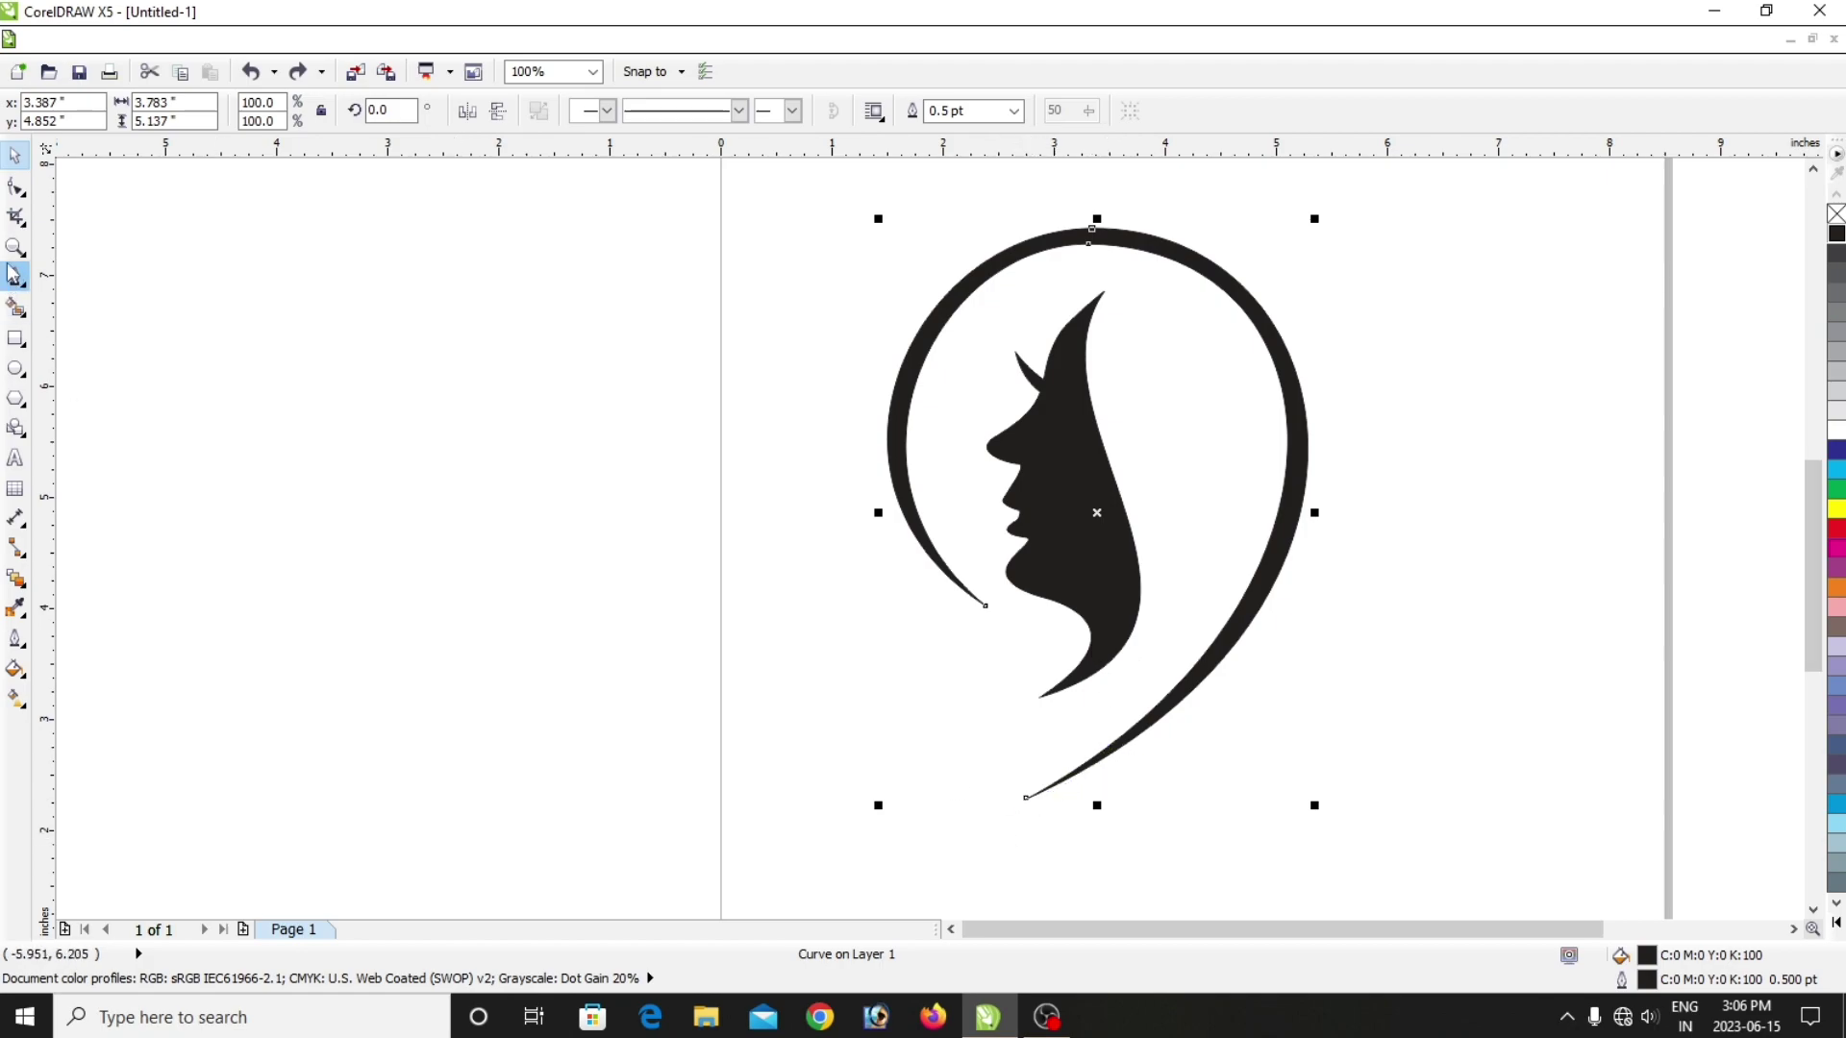
key(F10)
click(1025, 800)
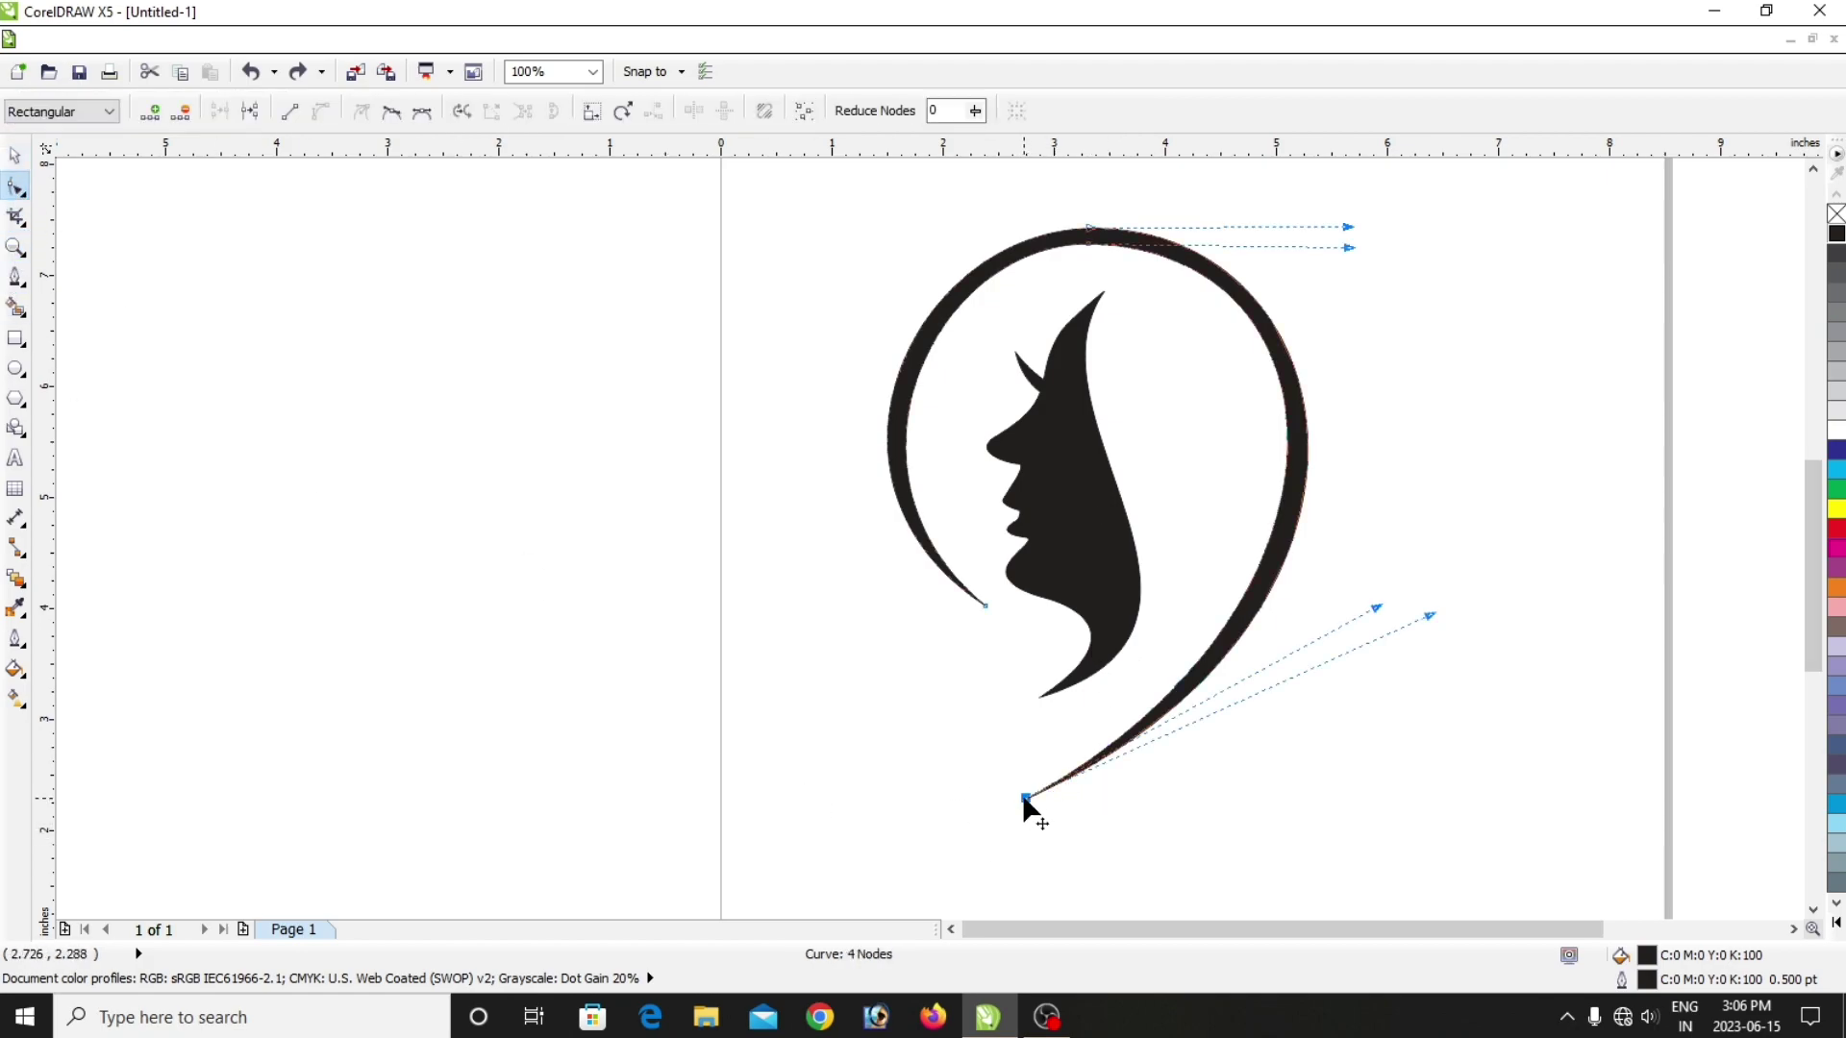
drag(1024, 800, 1031, 759)
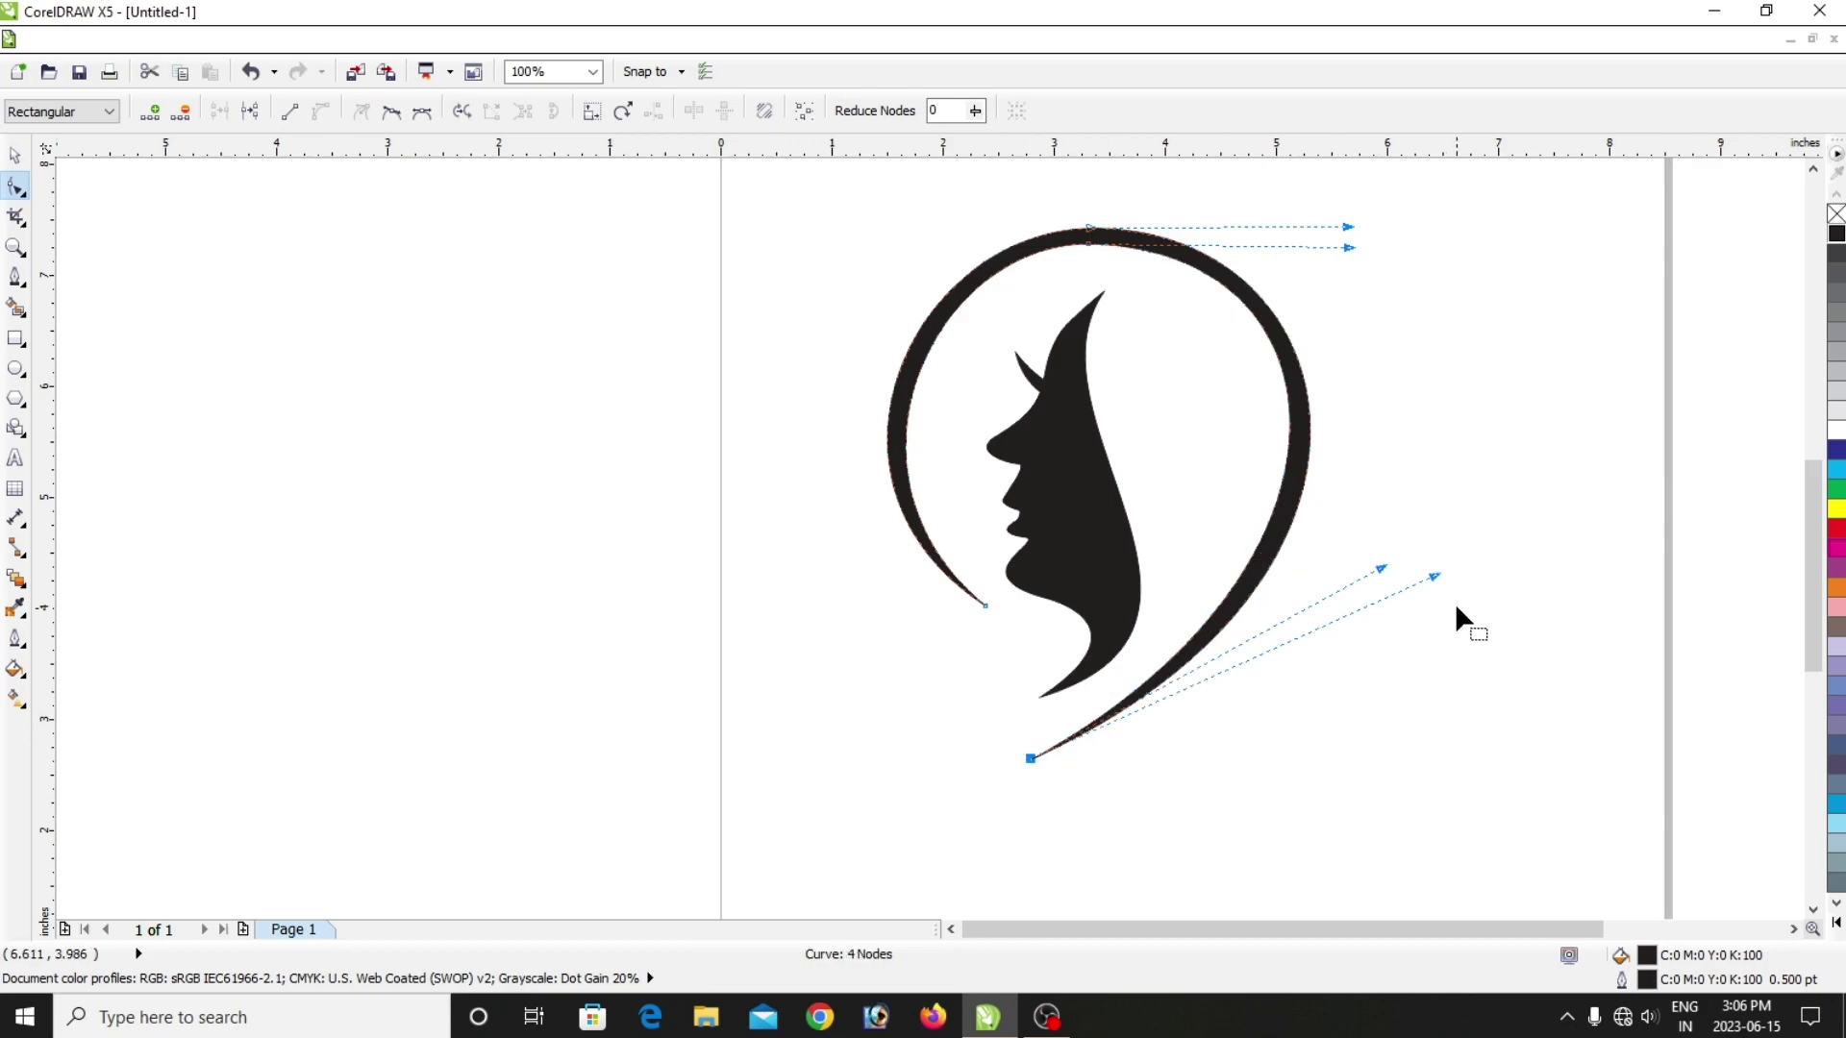
drag(1432, 574, 1431, 670)
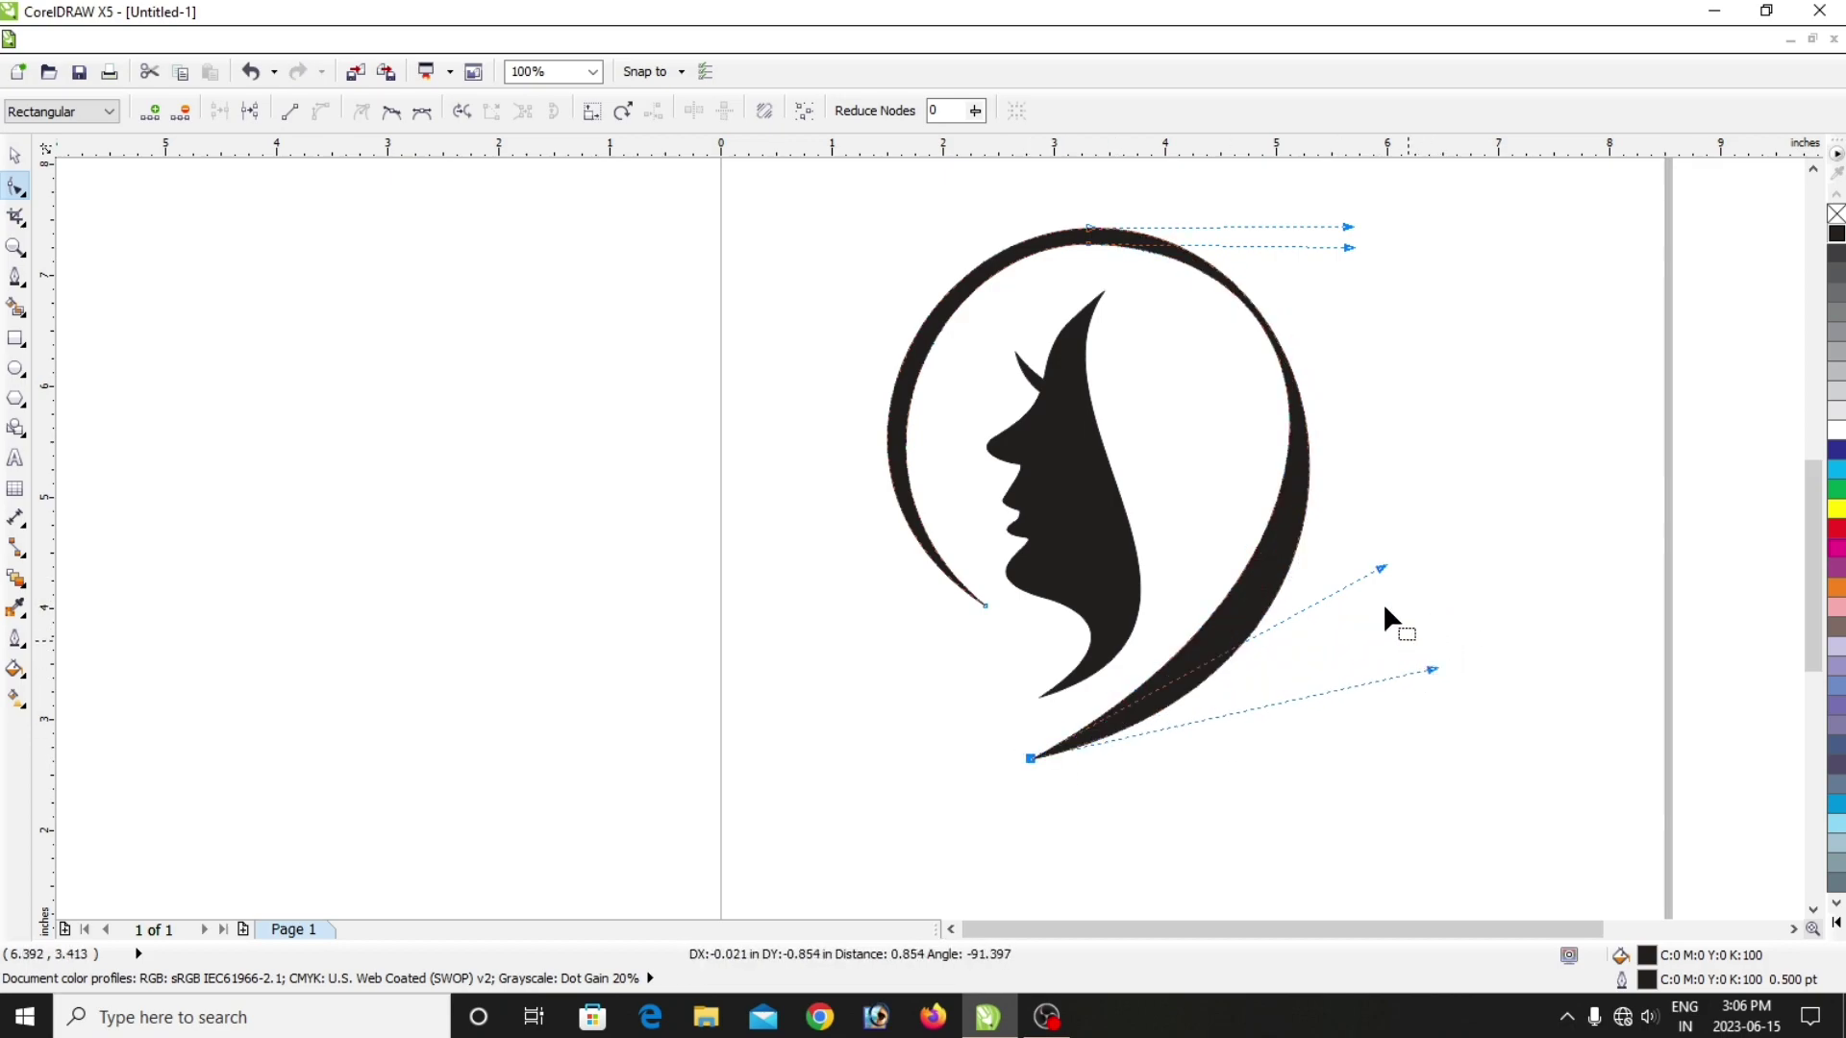
click(1291, 462)
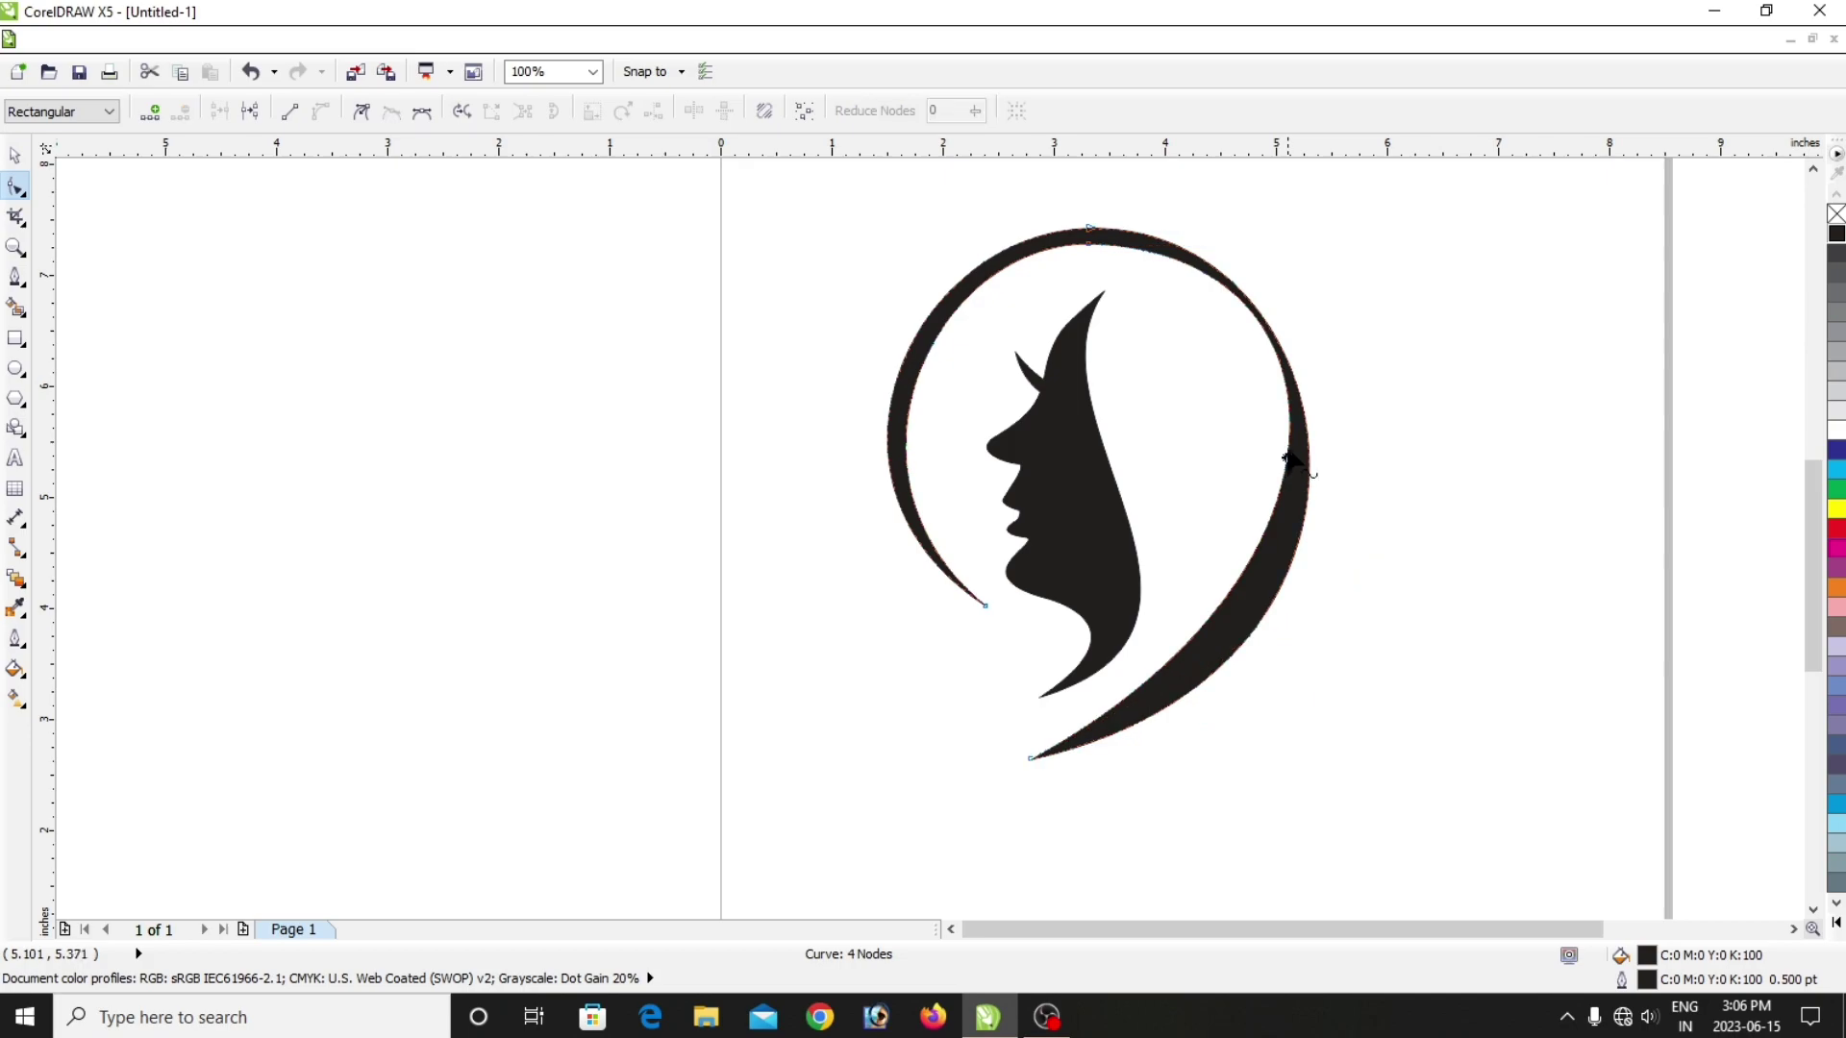
click(1028, 758)
drag(1381, 567, 1382, 660)
Move the swoosh's lower tip up and right toward the neck, and extend its curve handles outward to even the band's thickness.
click(1024, 759)
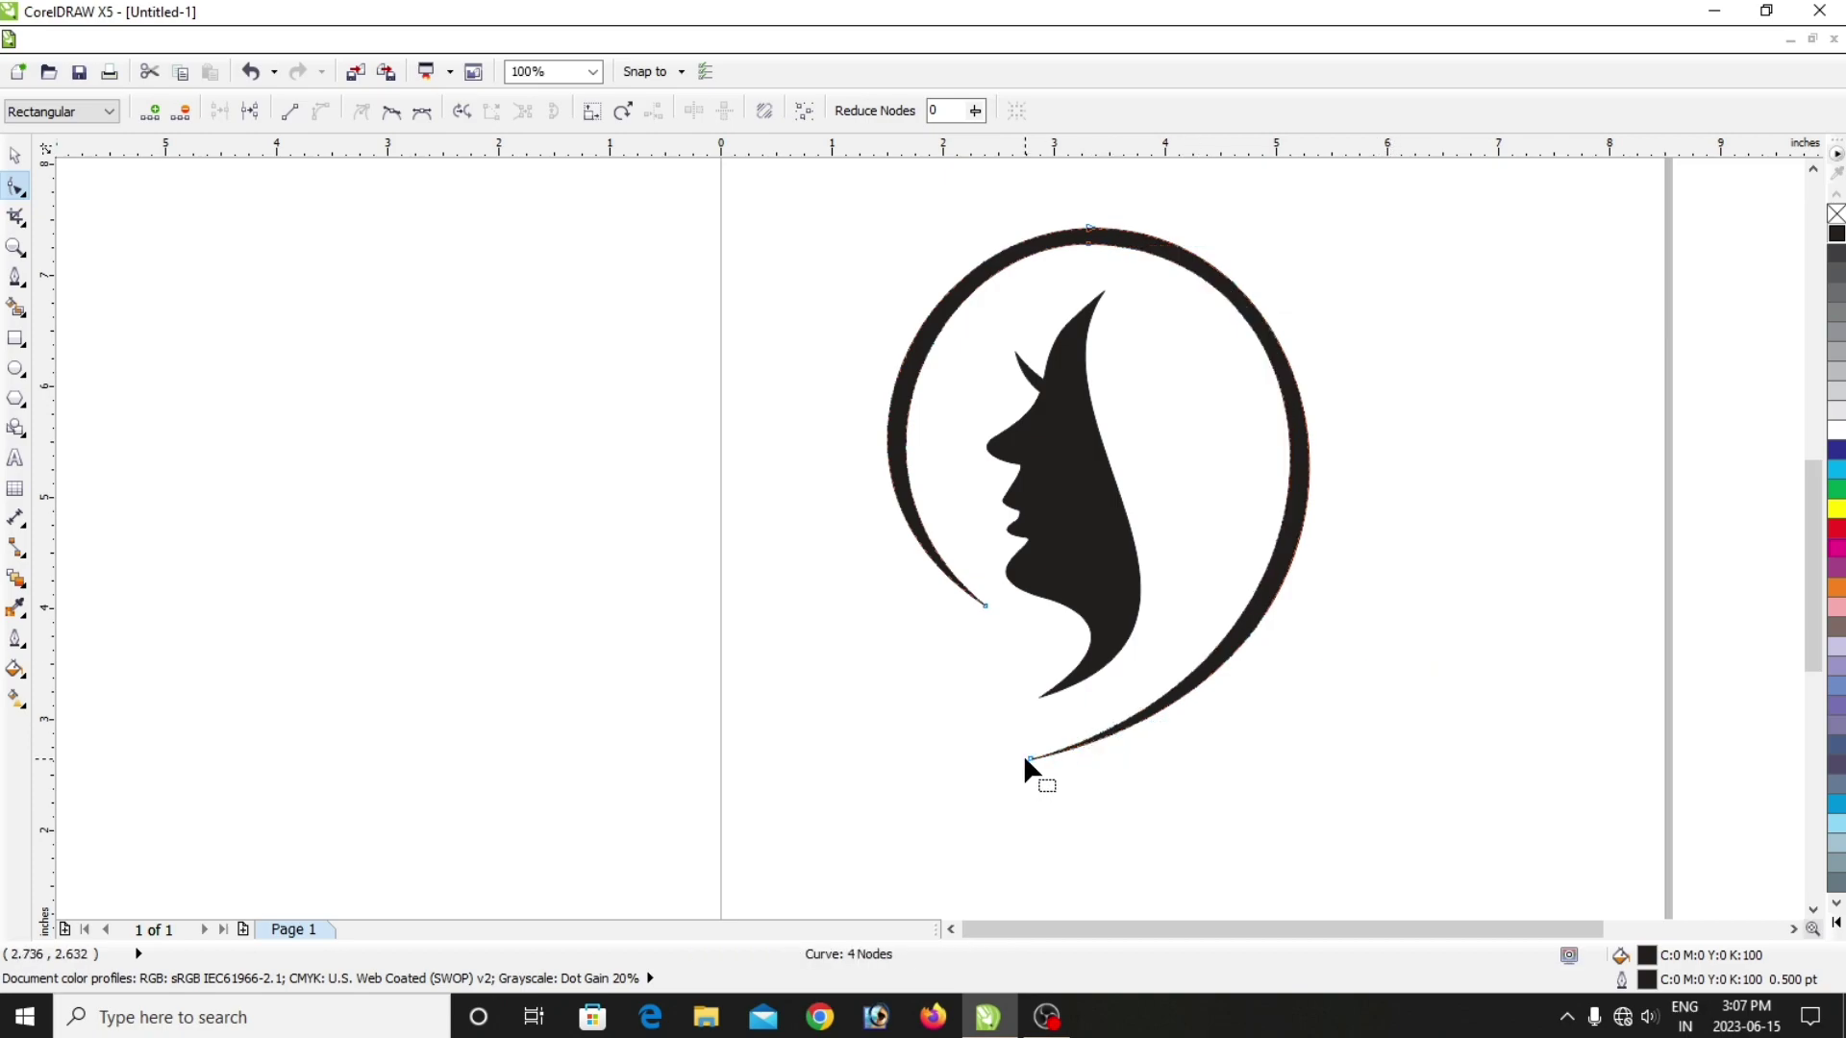
drag(1031, 758, 1042, 735)
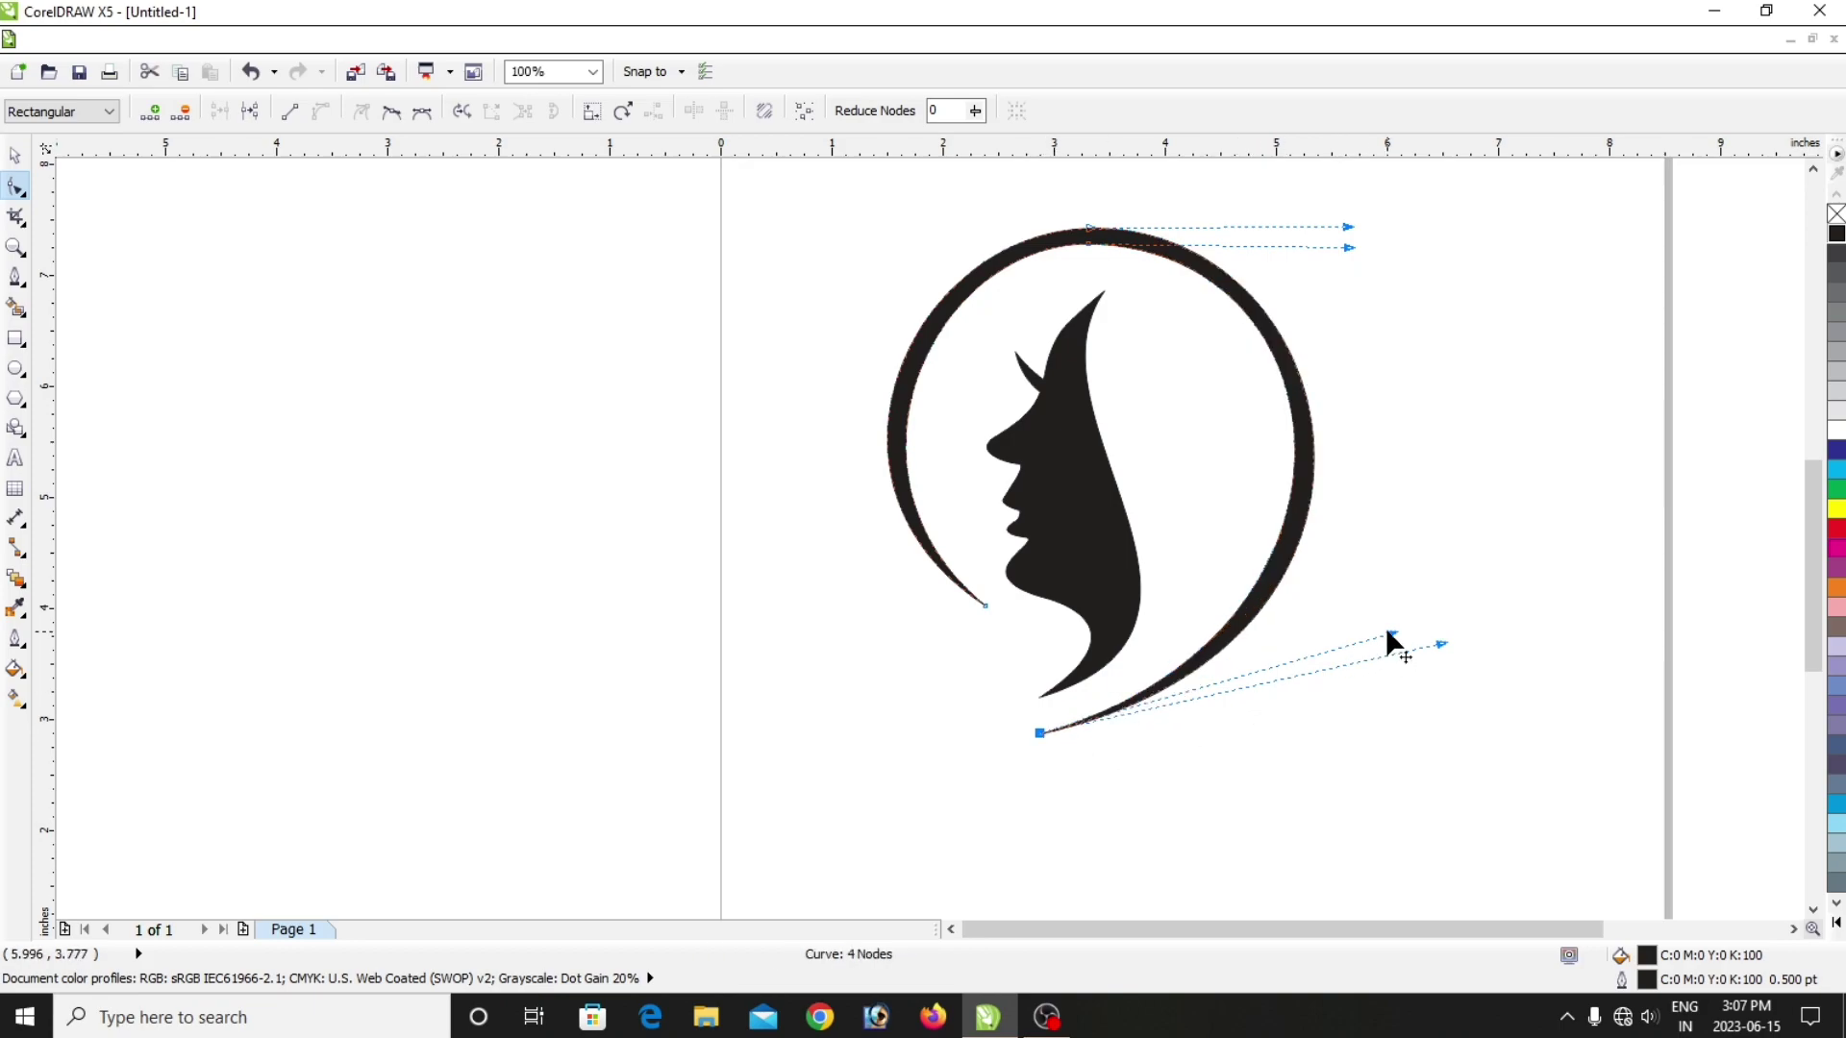
drag(1387, 633, 1456, 642)
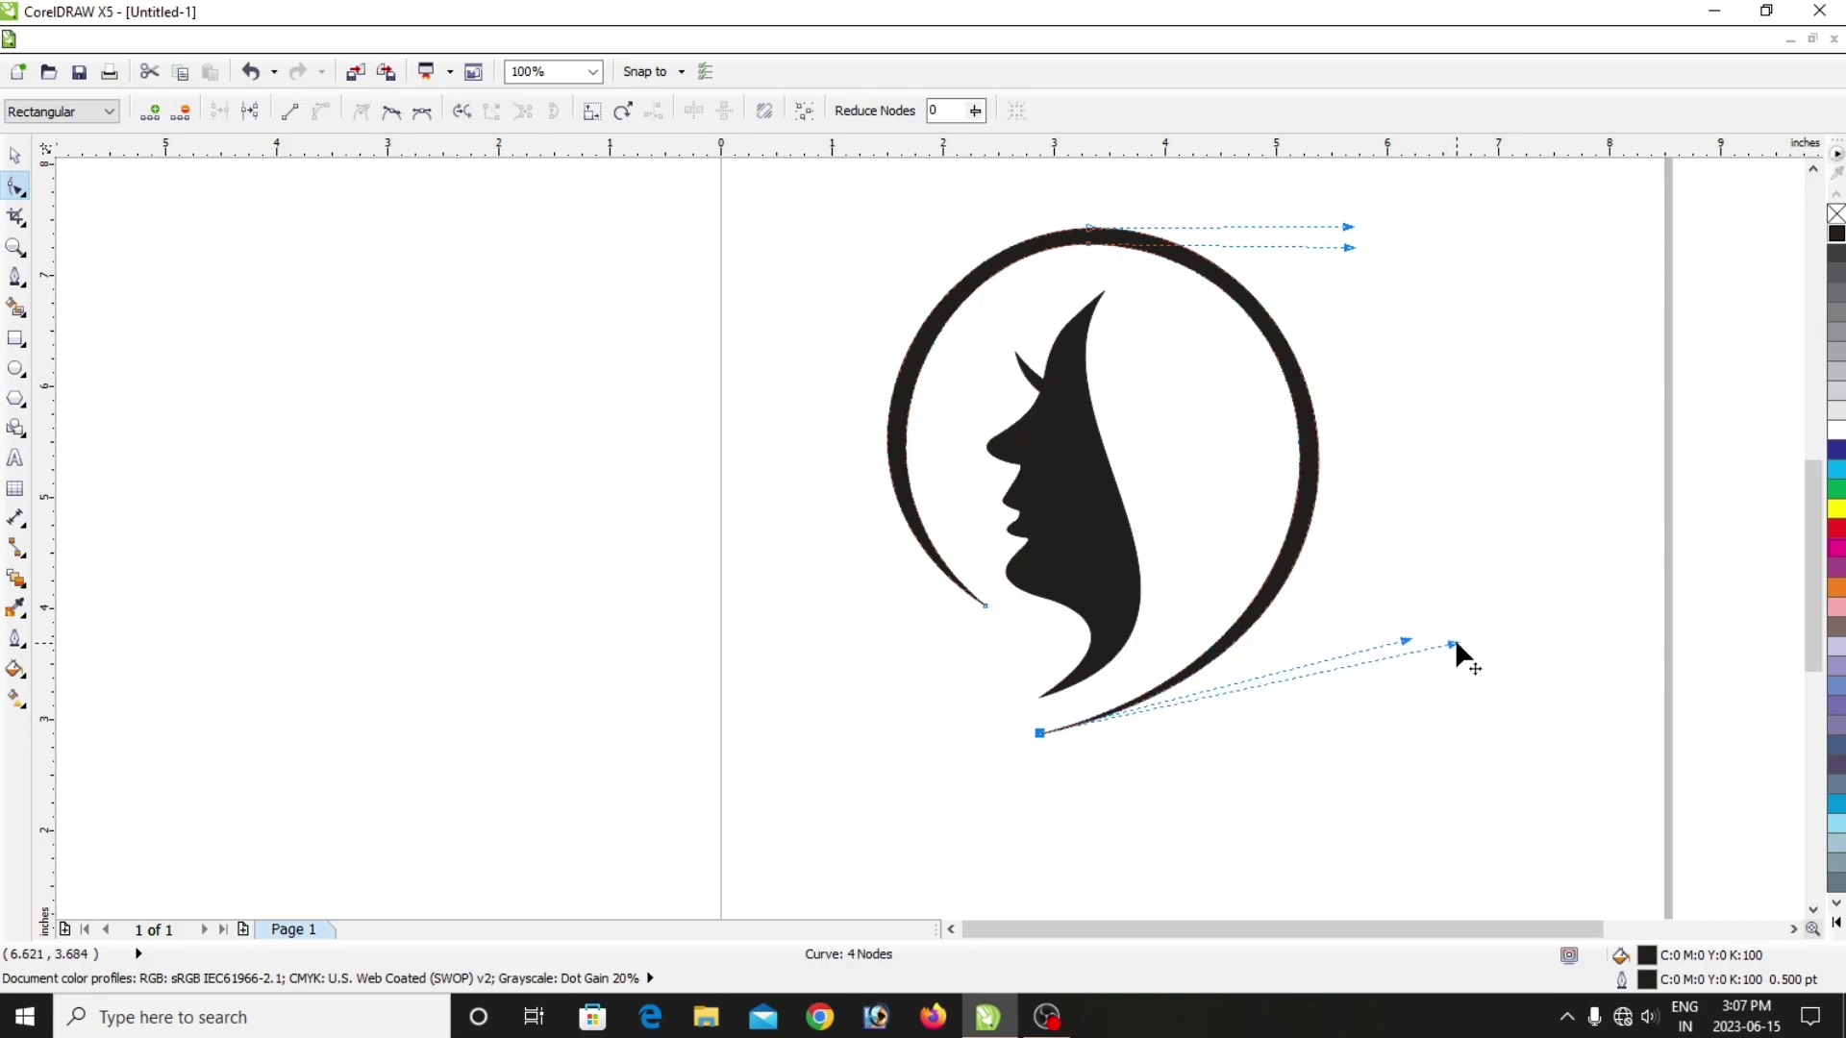
click(1267, 755)
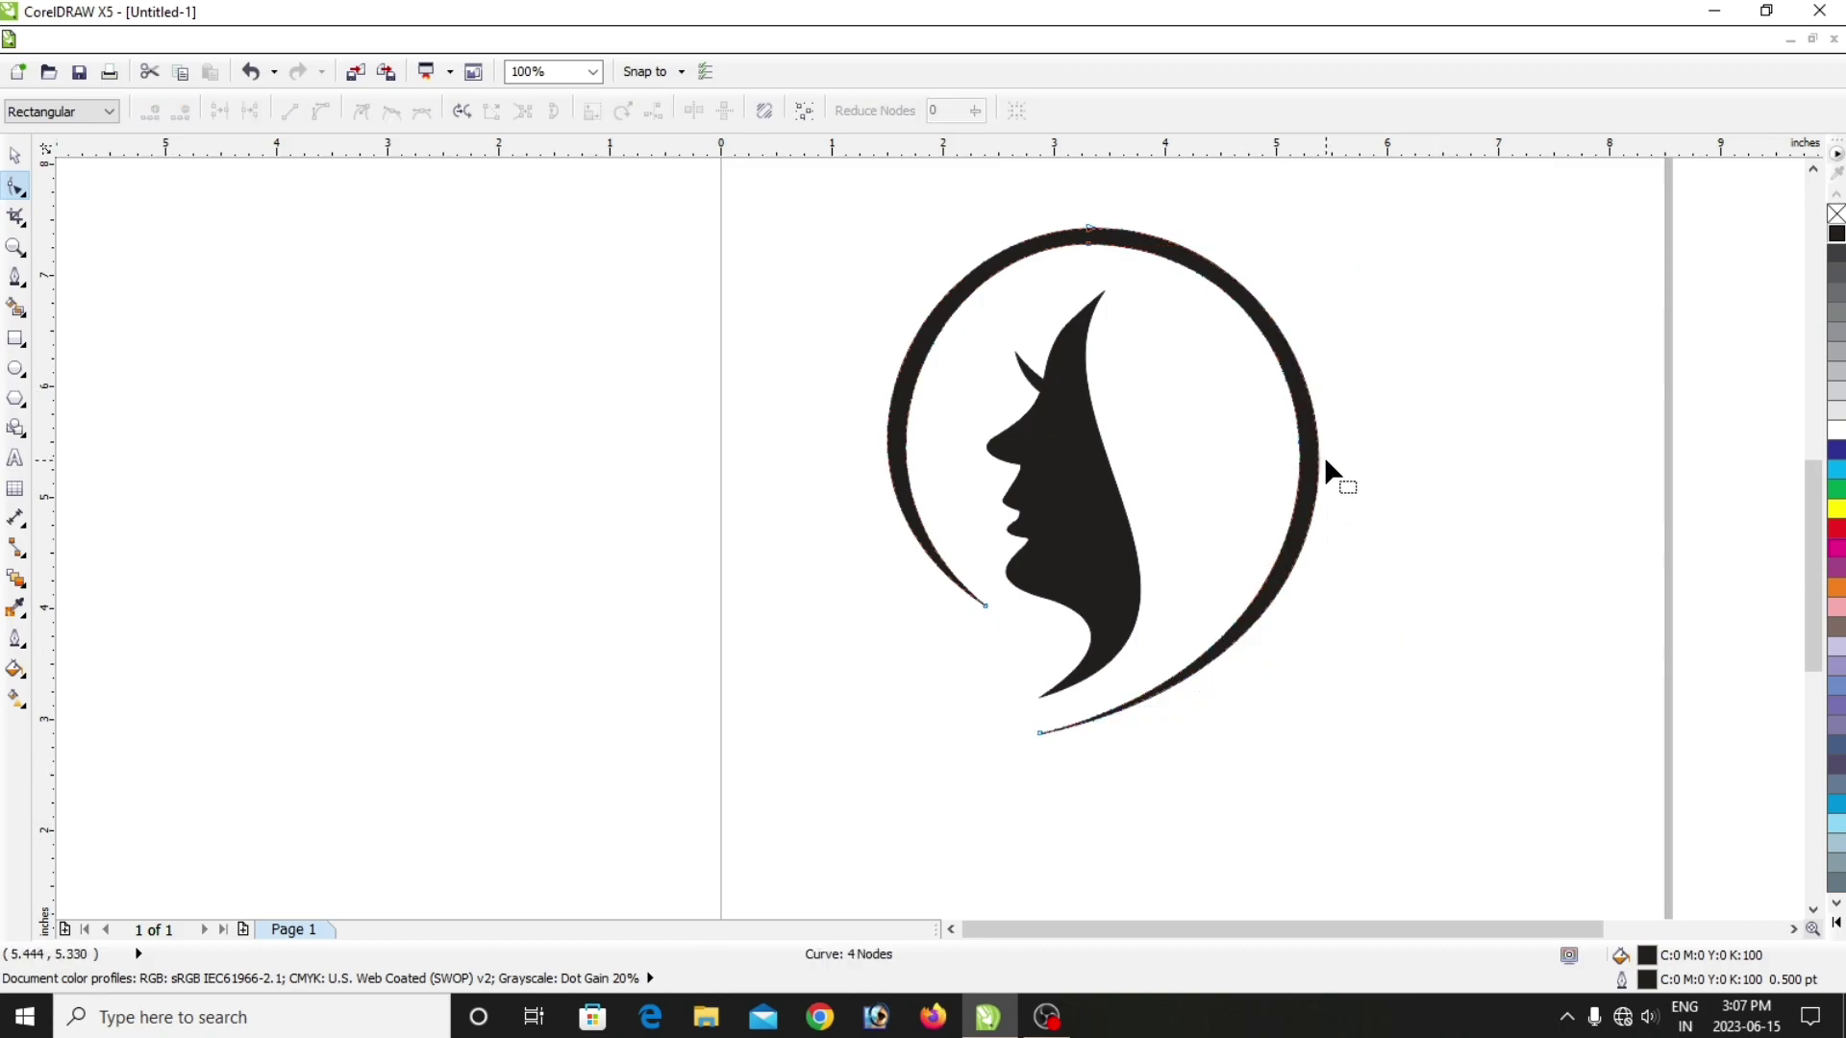
drag(1813, 501, 1813, 515)
scroll(1535, 471, down, 2)
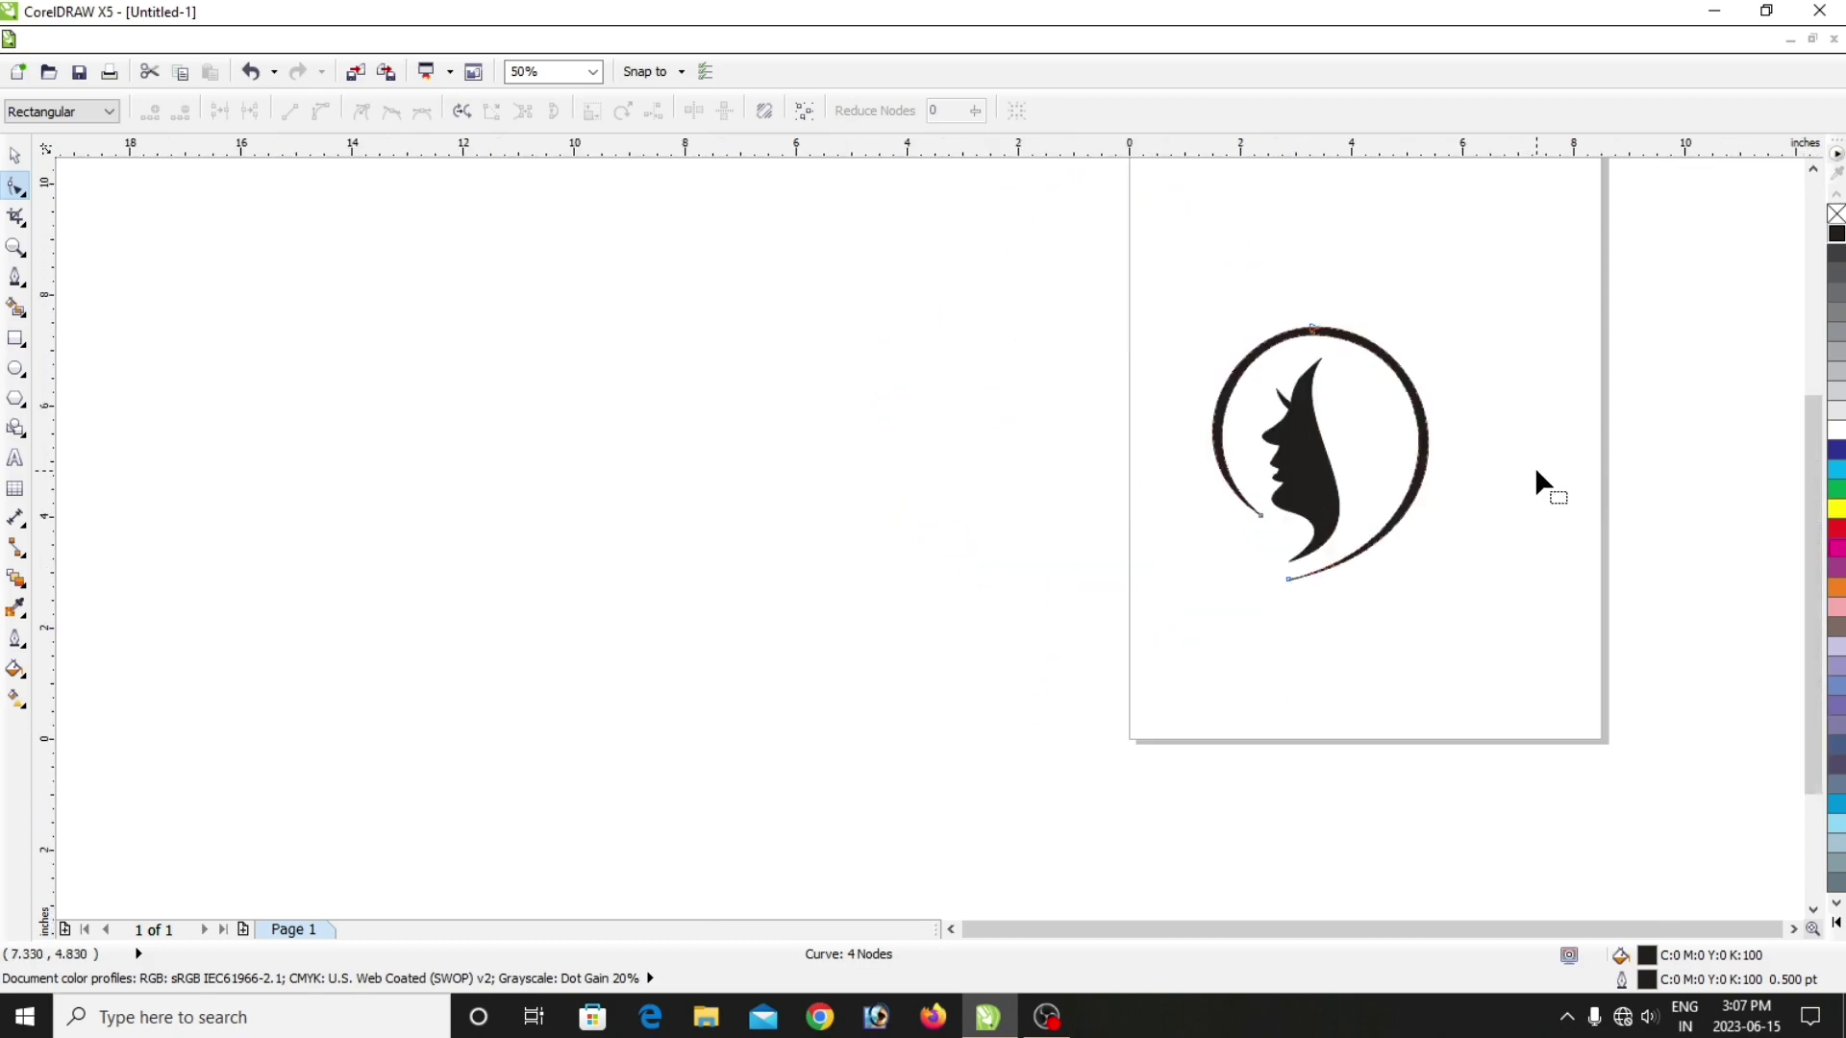
scroll(1535, 471, up, 2)
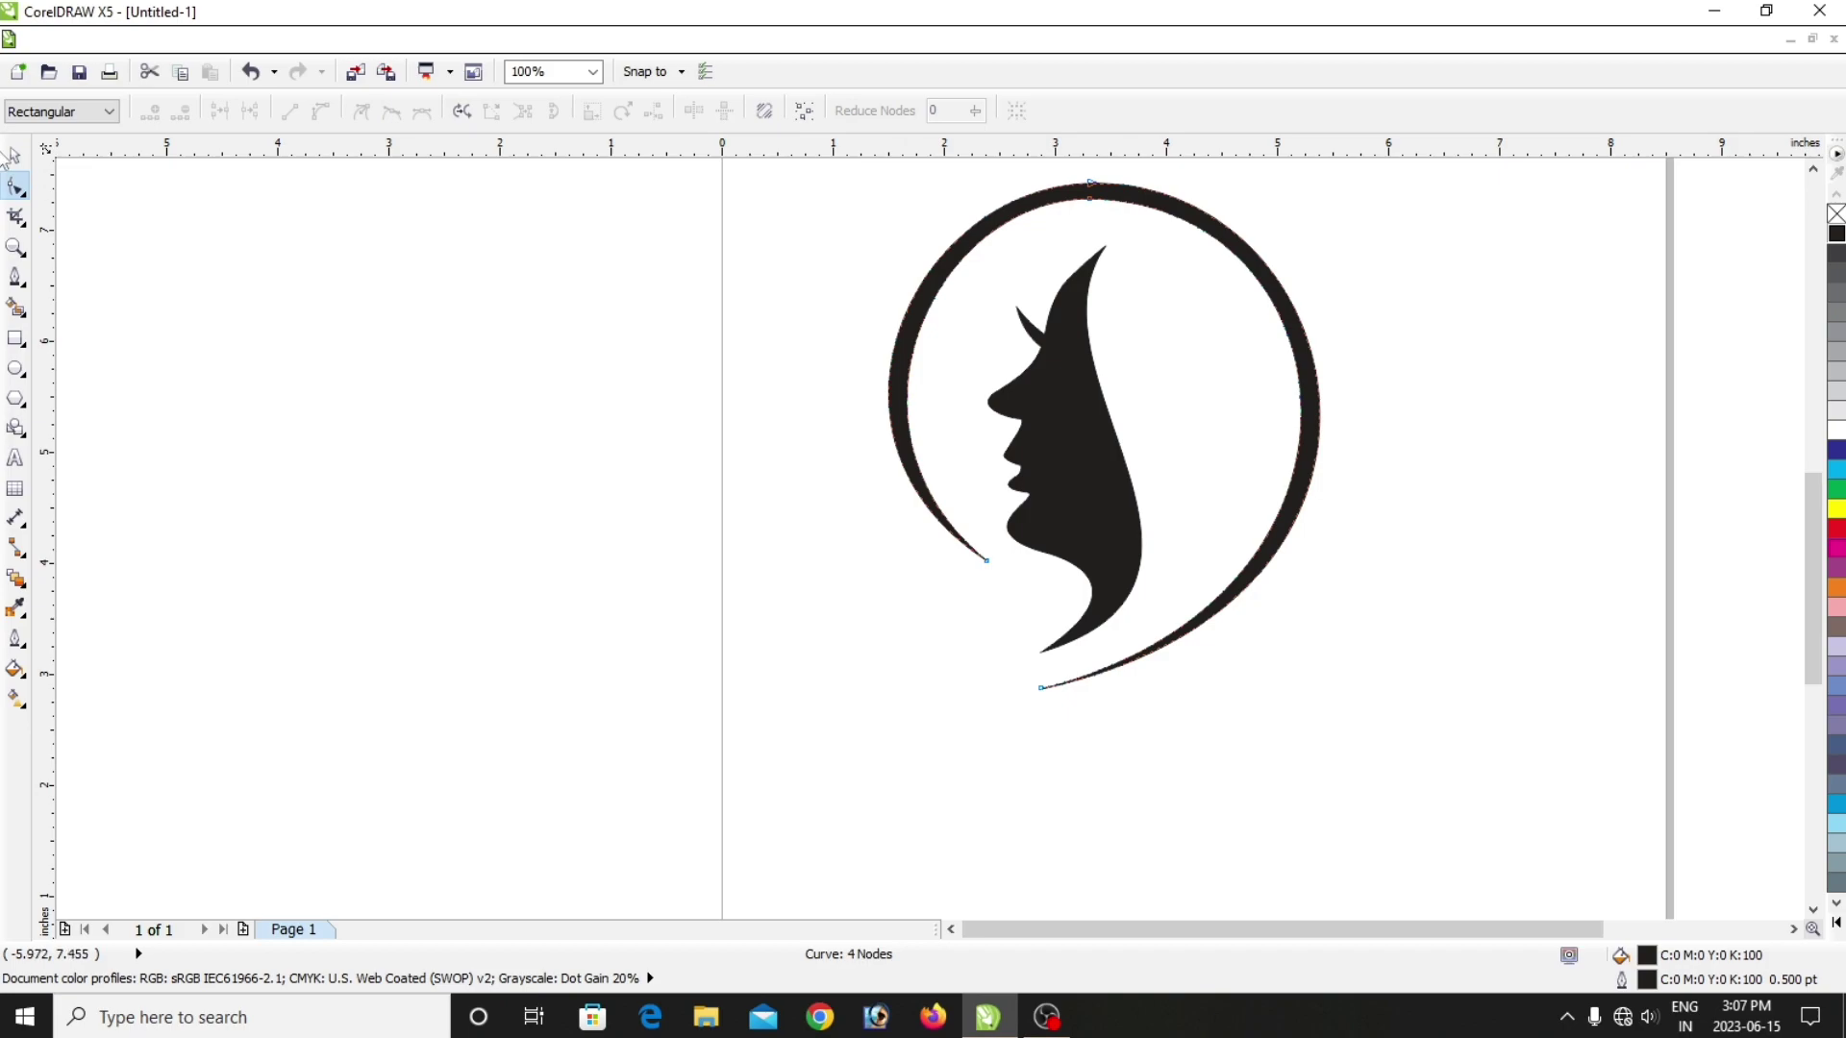
Add the artistic text "Art" below the logo, enlarge it to about 111 pt and place it just under the swoosh.
click(13, 155)
click(1368, 655)
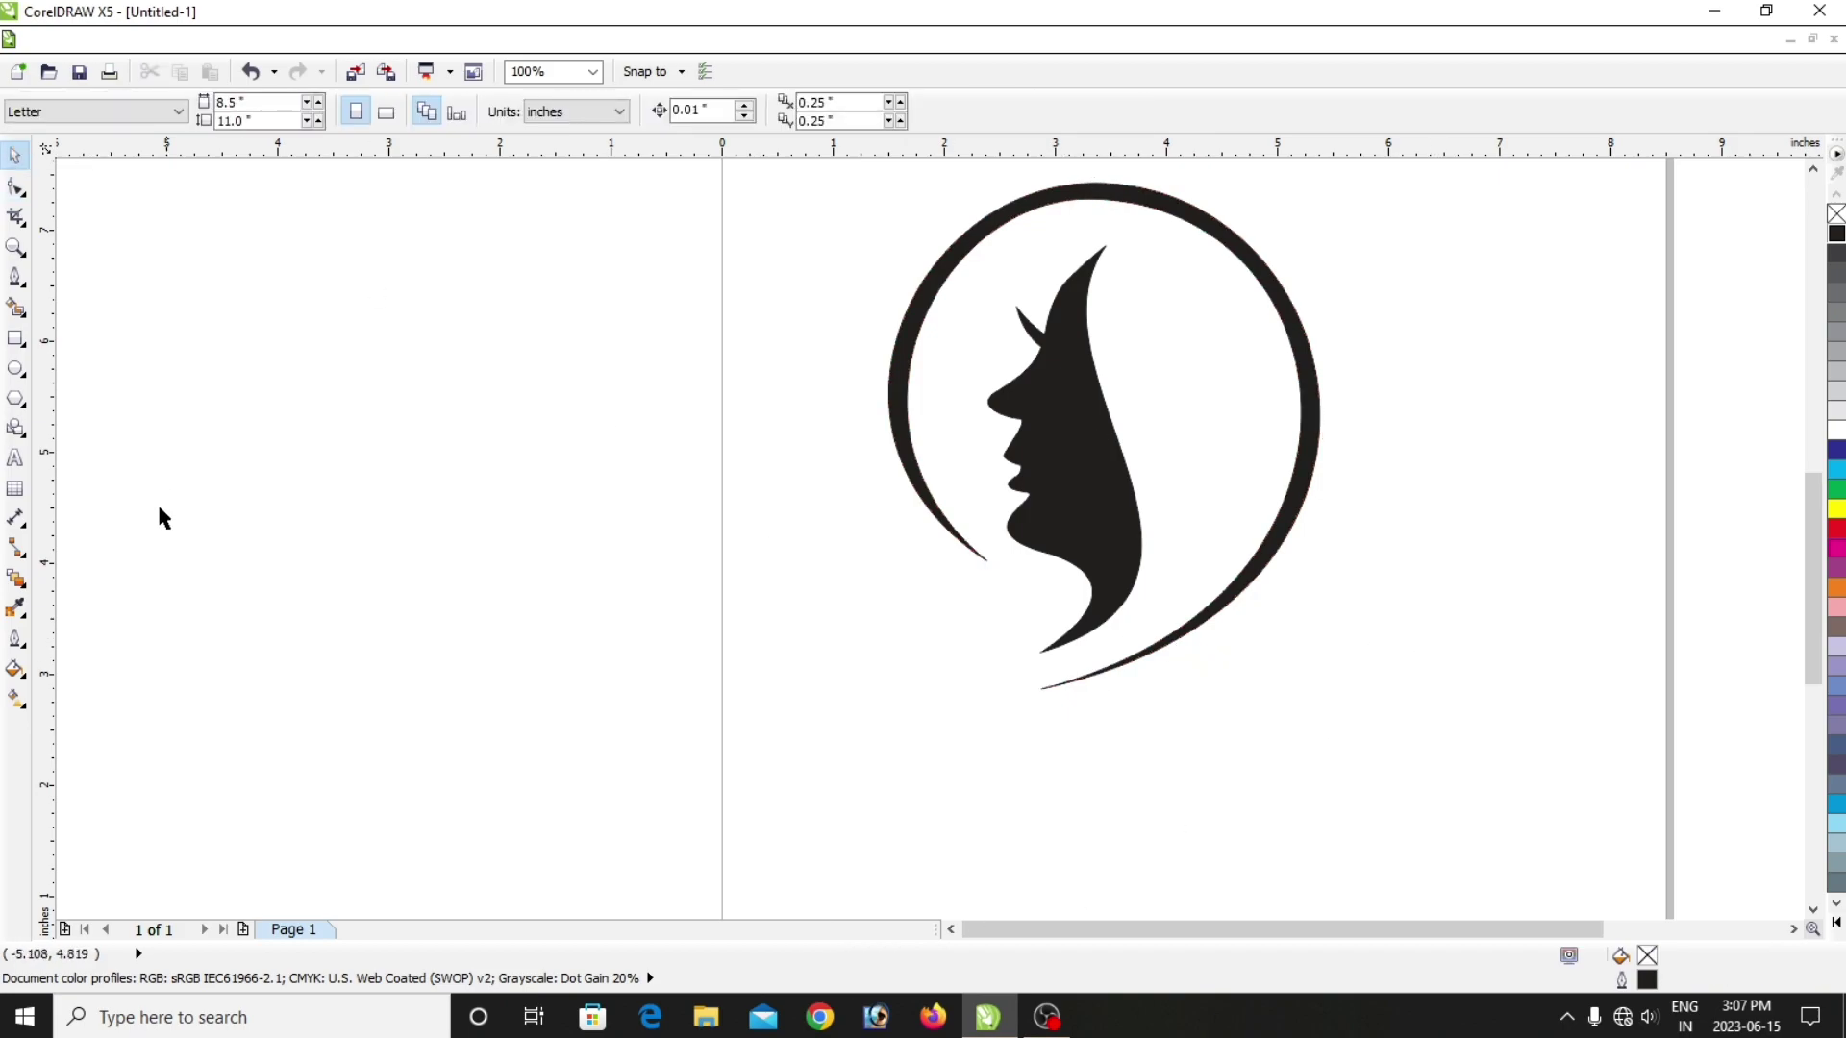
click(15, 458)
click(848, 794)
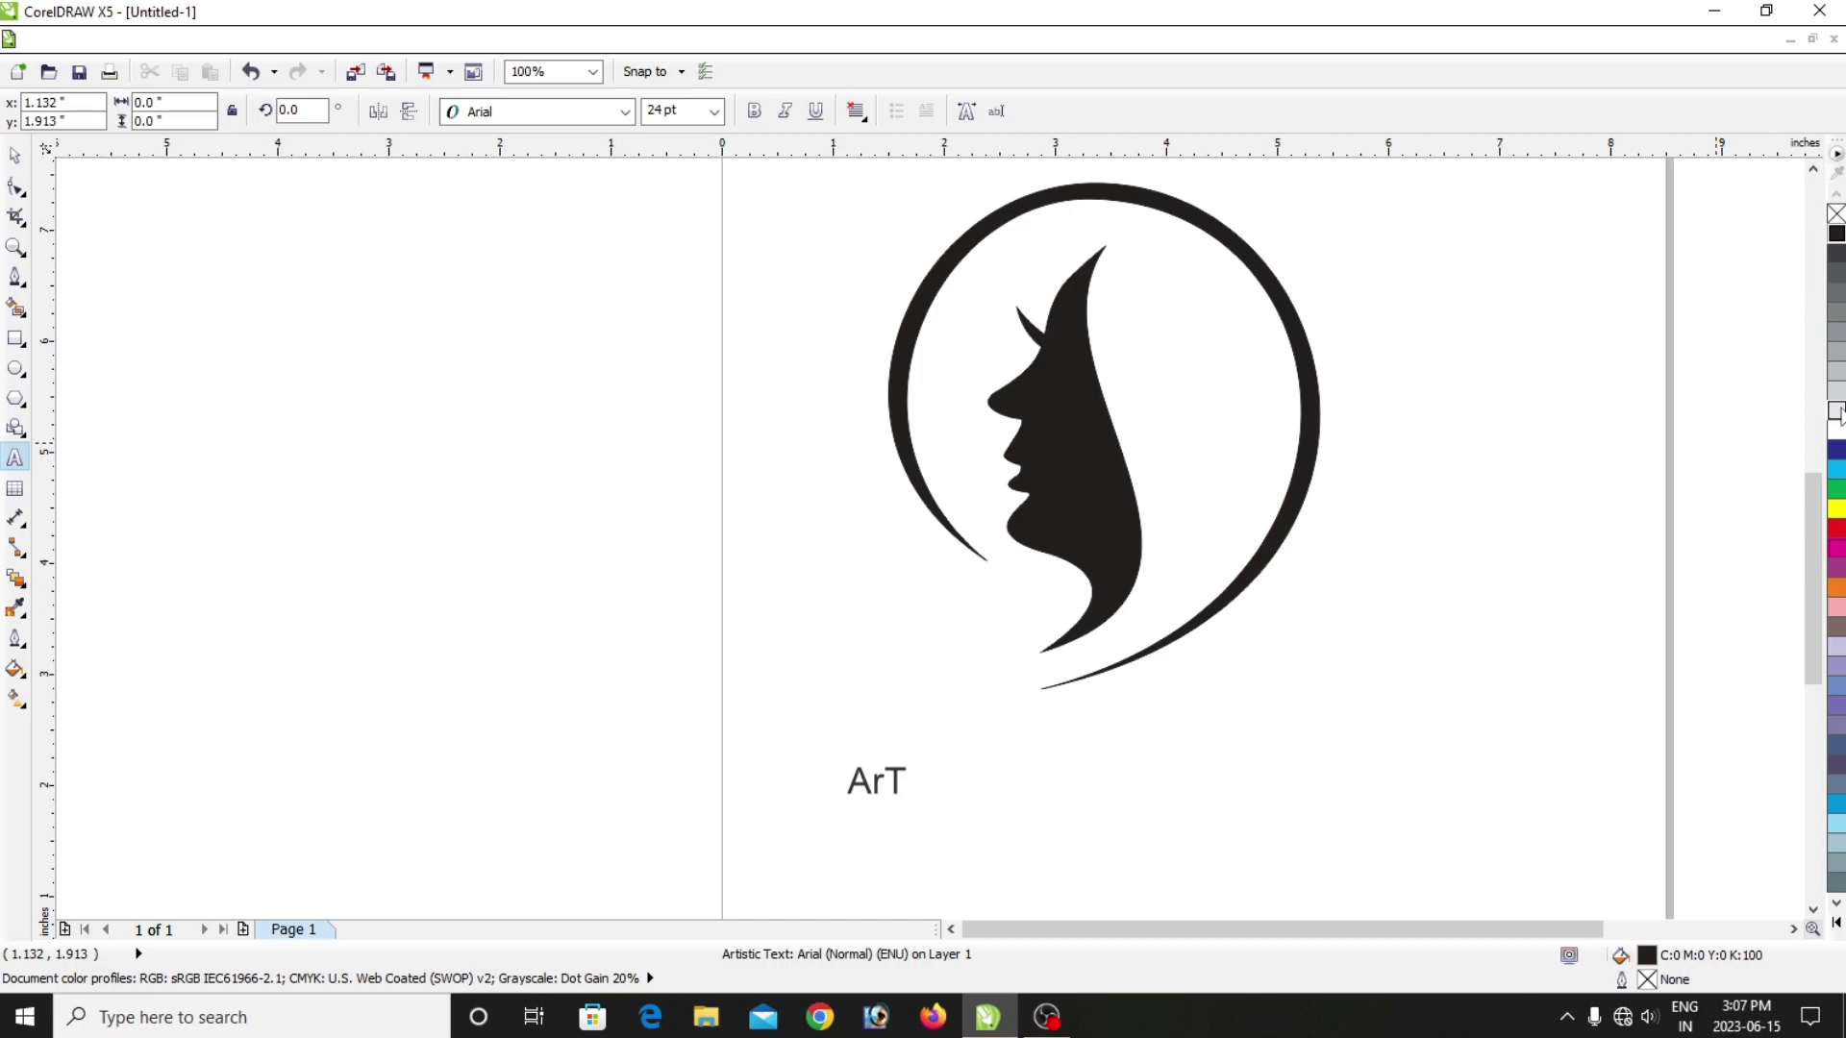
click(14, 154)
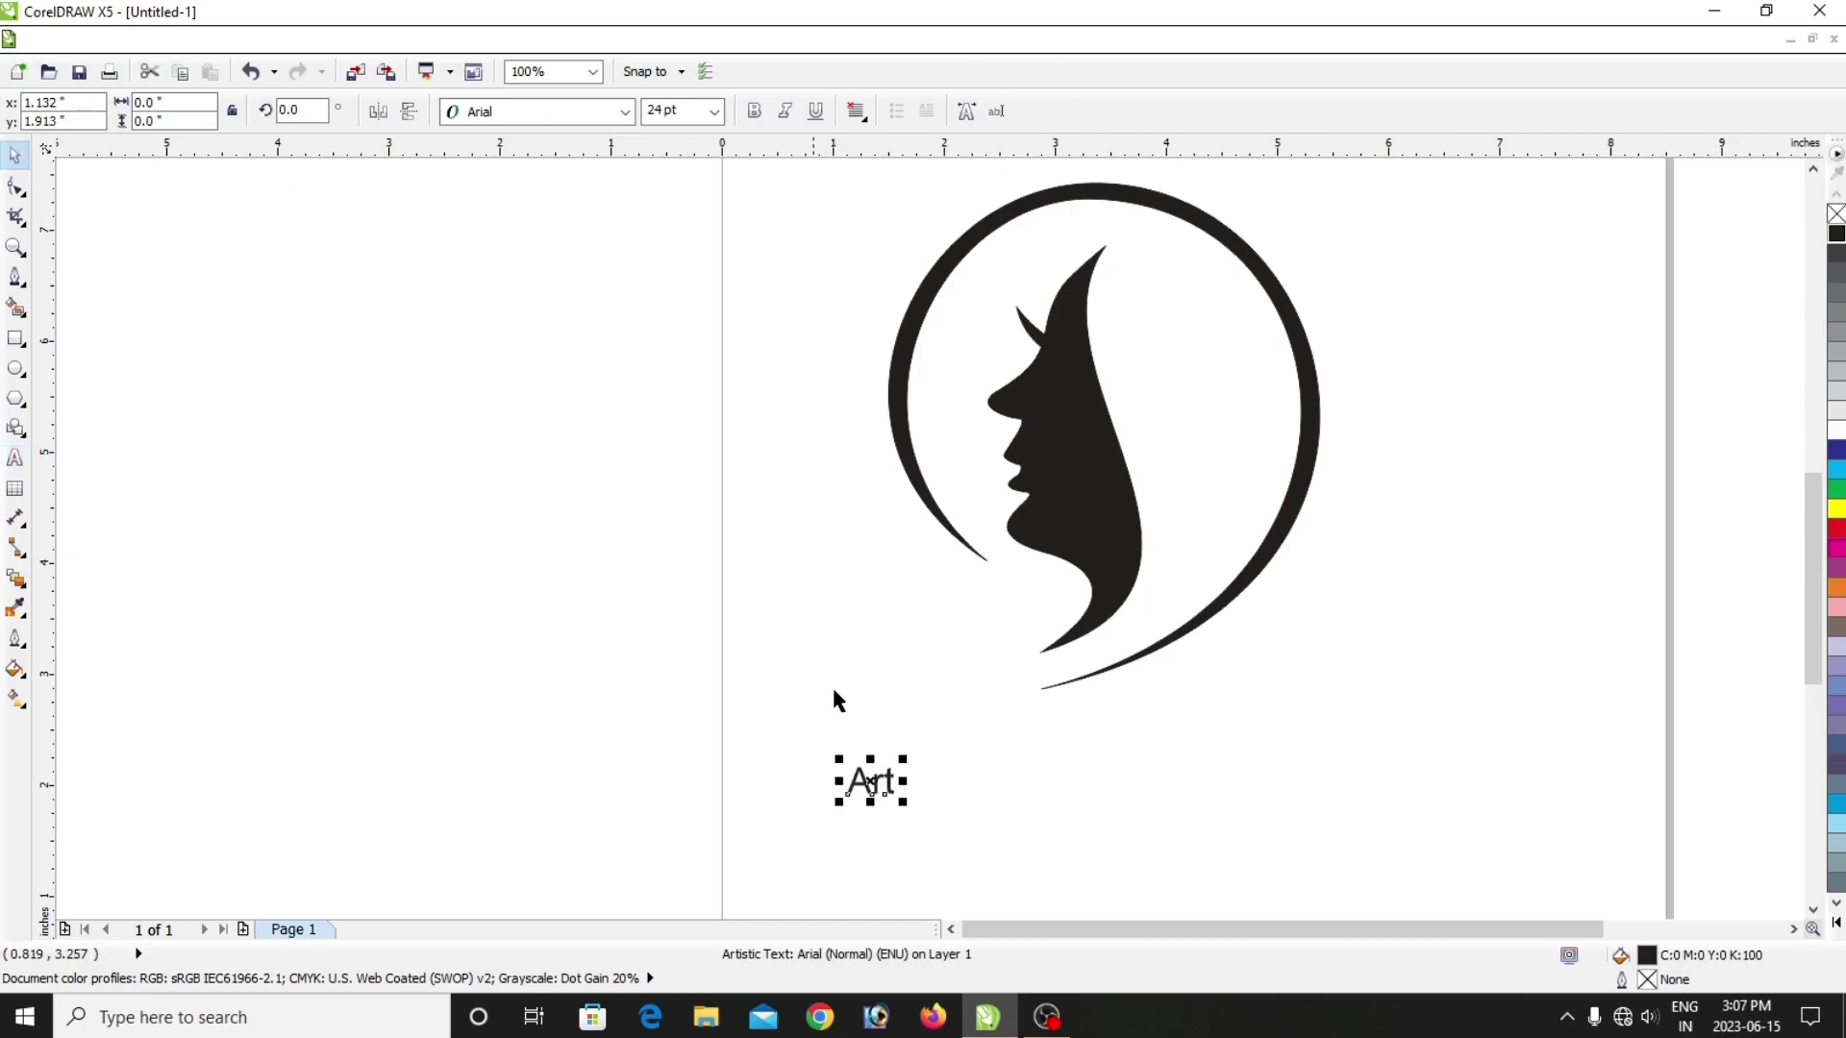
drag(903, 802, 1073, 780)
drag(983, 688, 1052, 607)
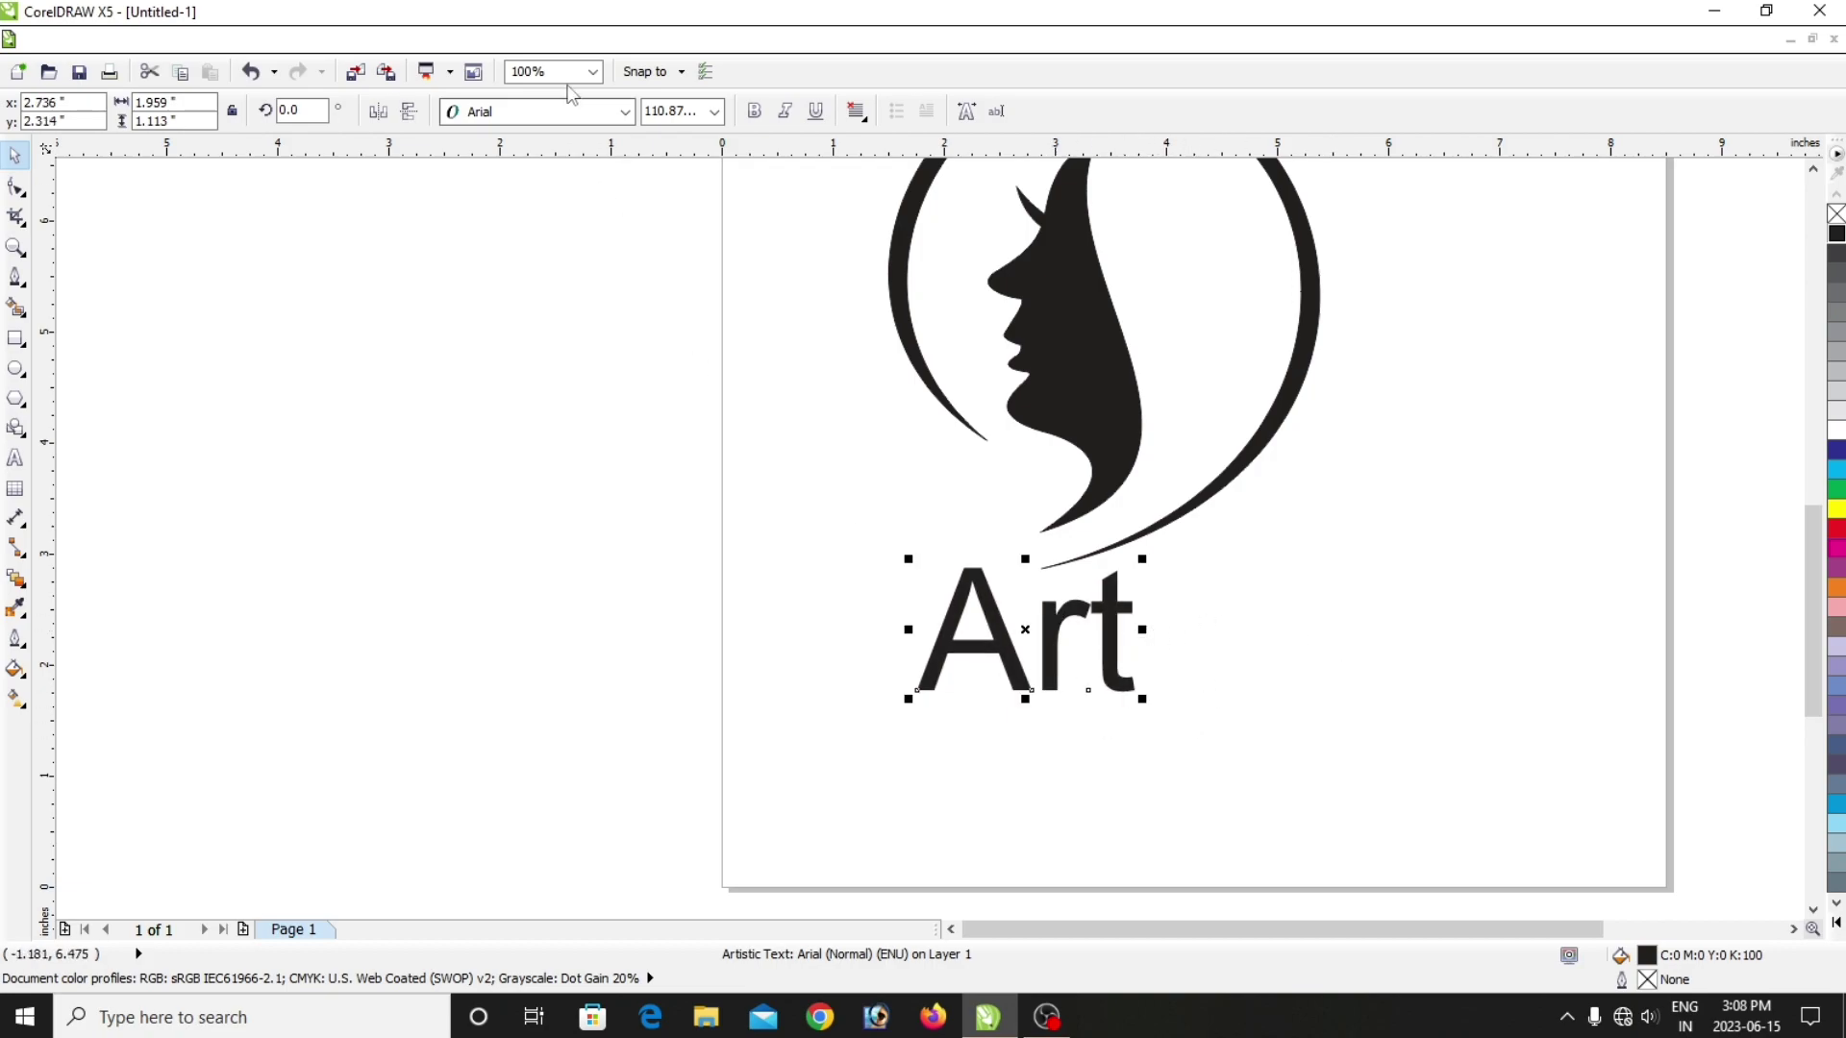
Set the Art text's font to Bell MT and colour its fill and outline dark blue.
click(623, 113)
click(623, 112)
click(625, 112)
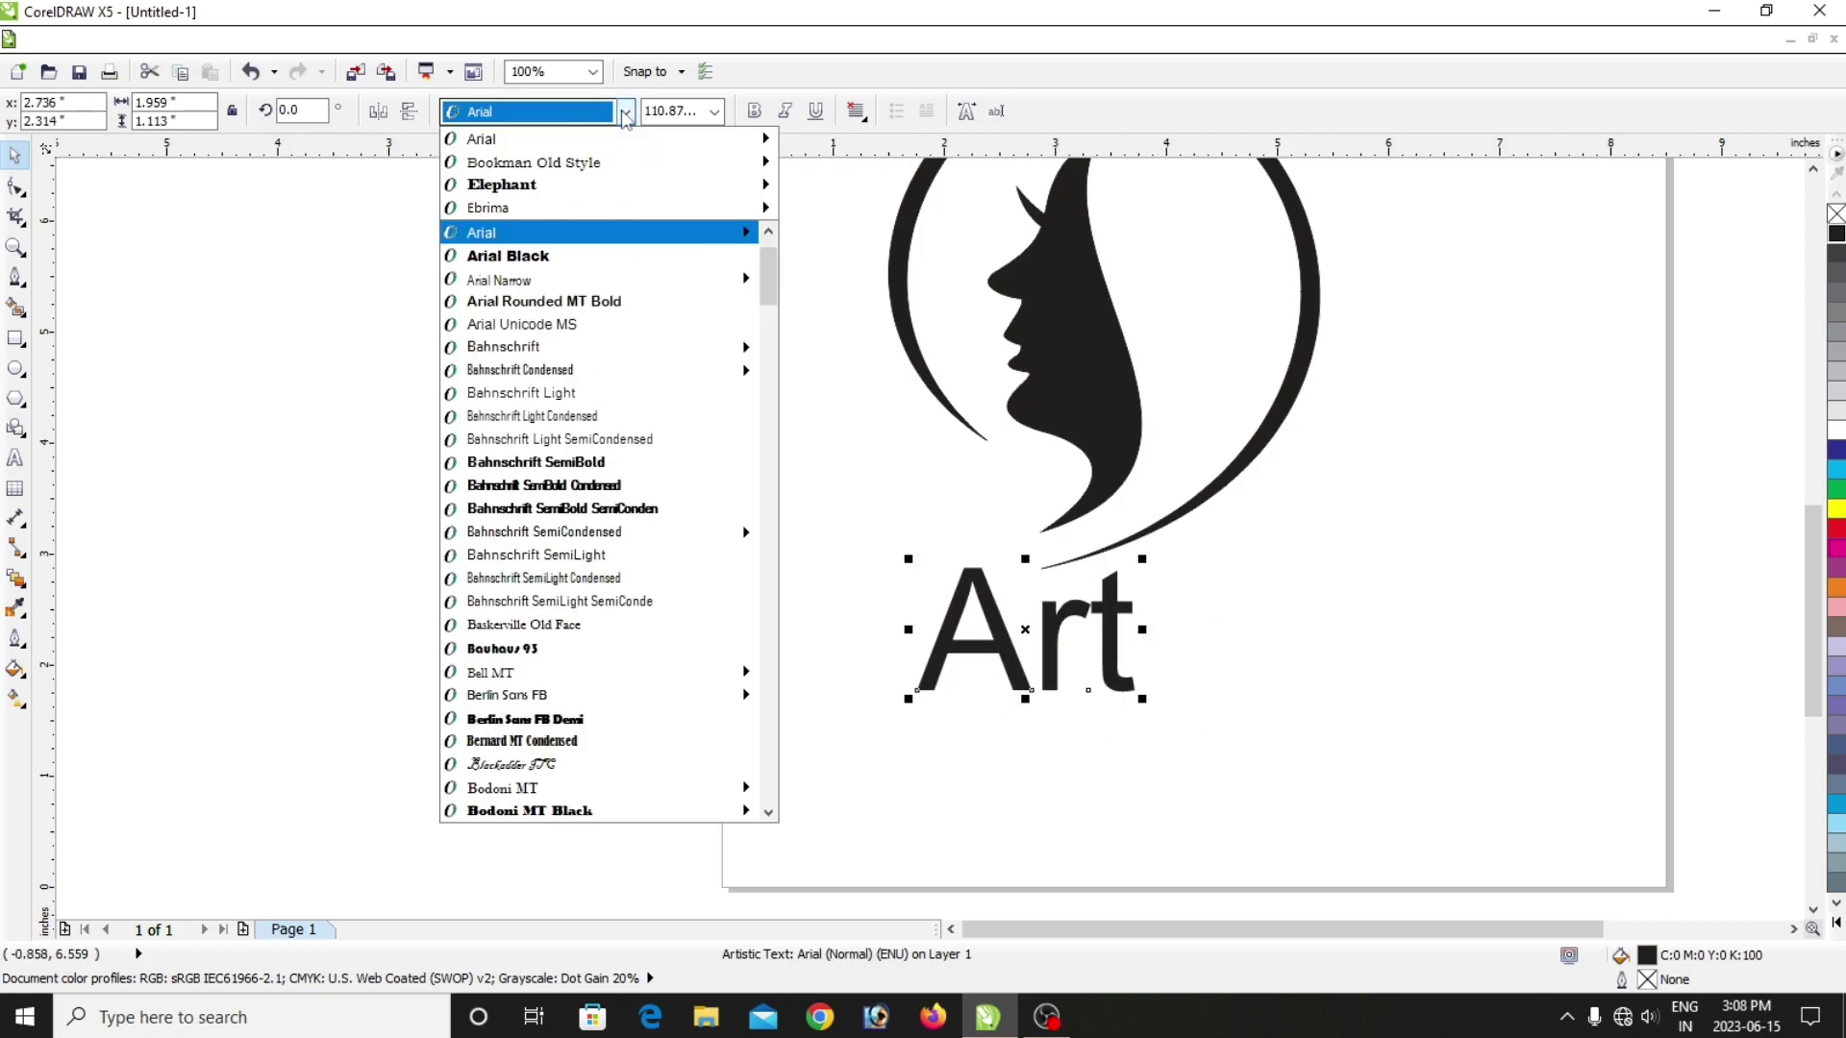
click(553, 672)
scroll(1074, 676, up, 2)
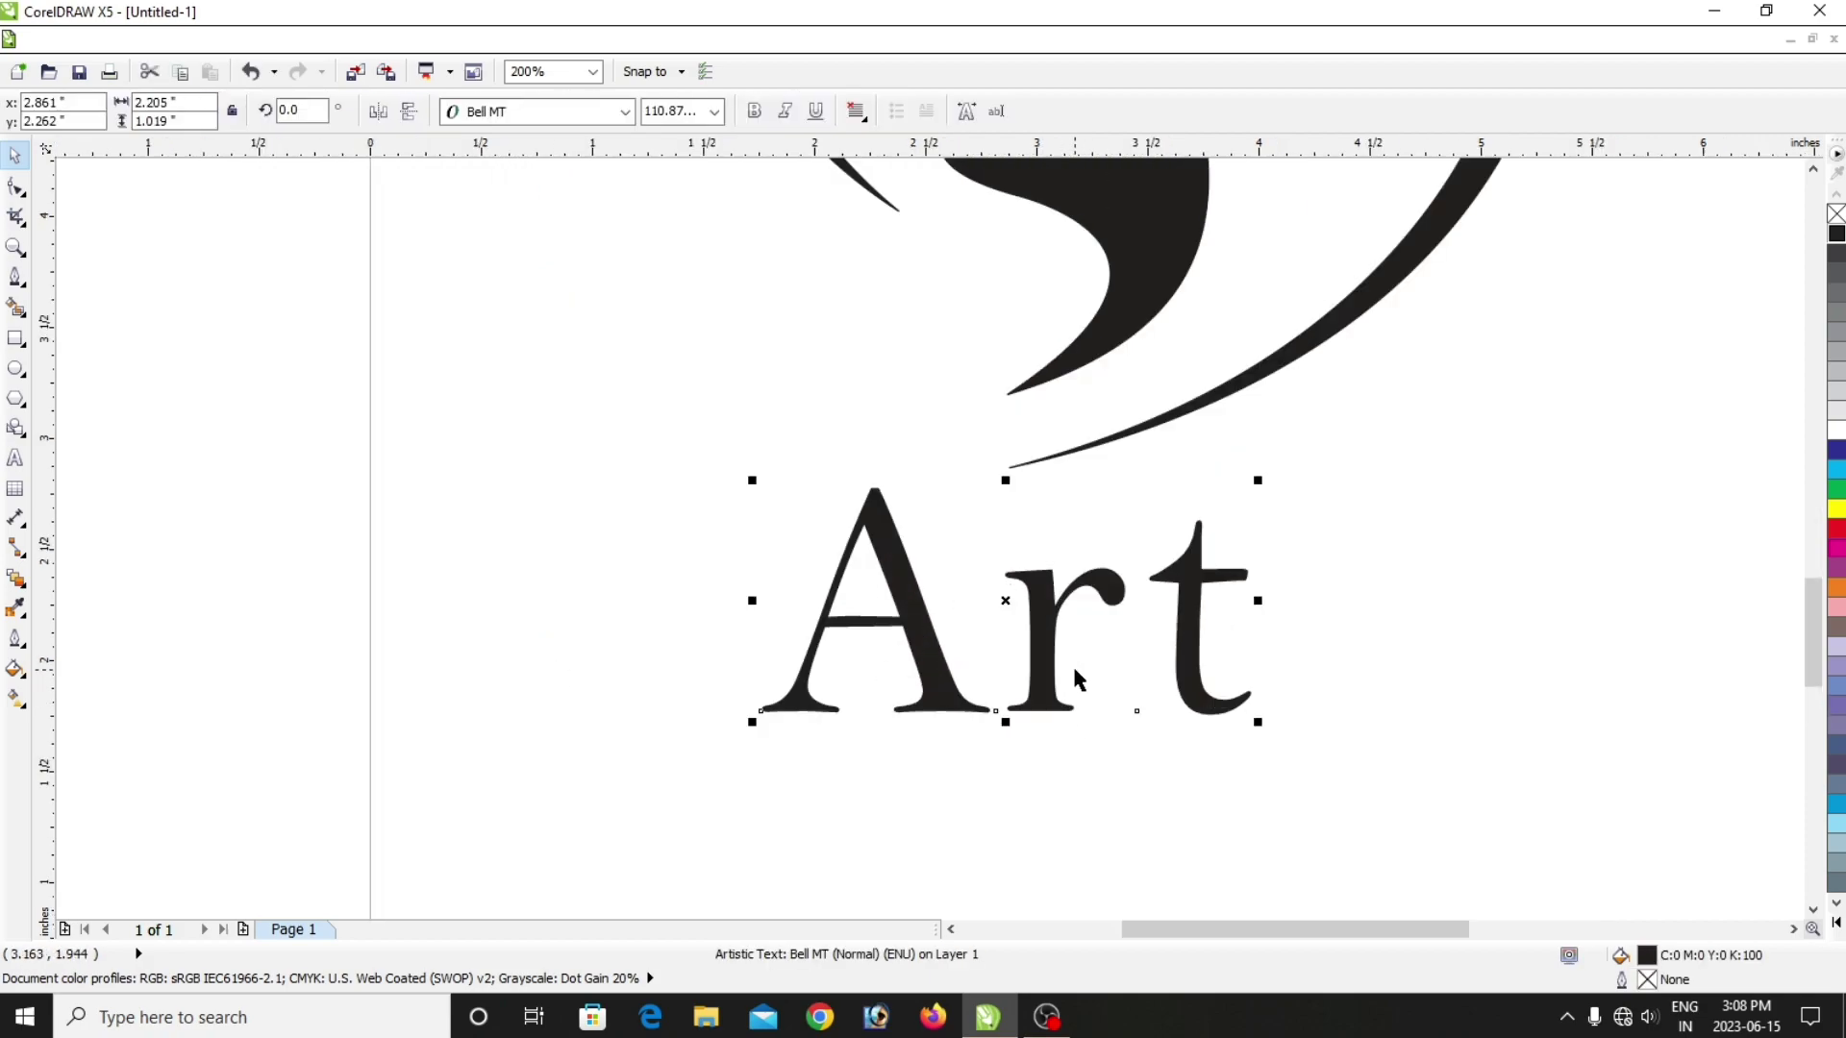
click(1836, 450)
click(1260, 727)
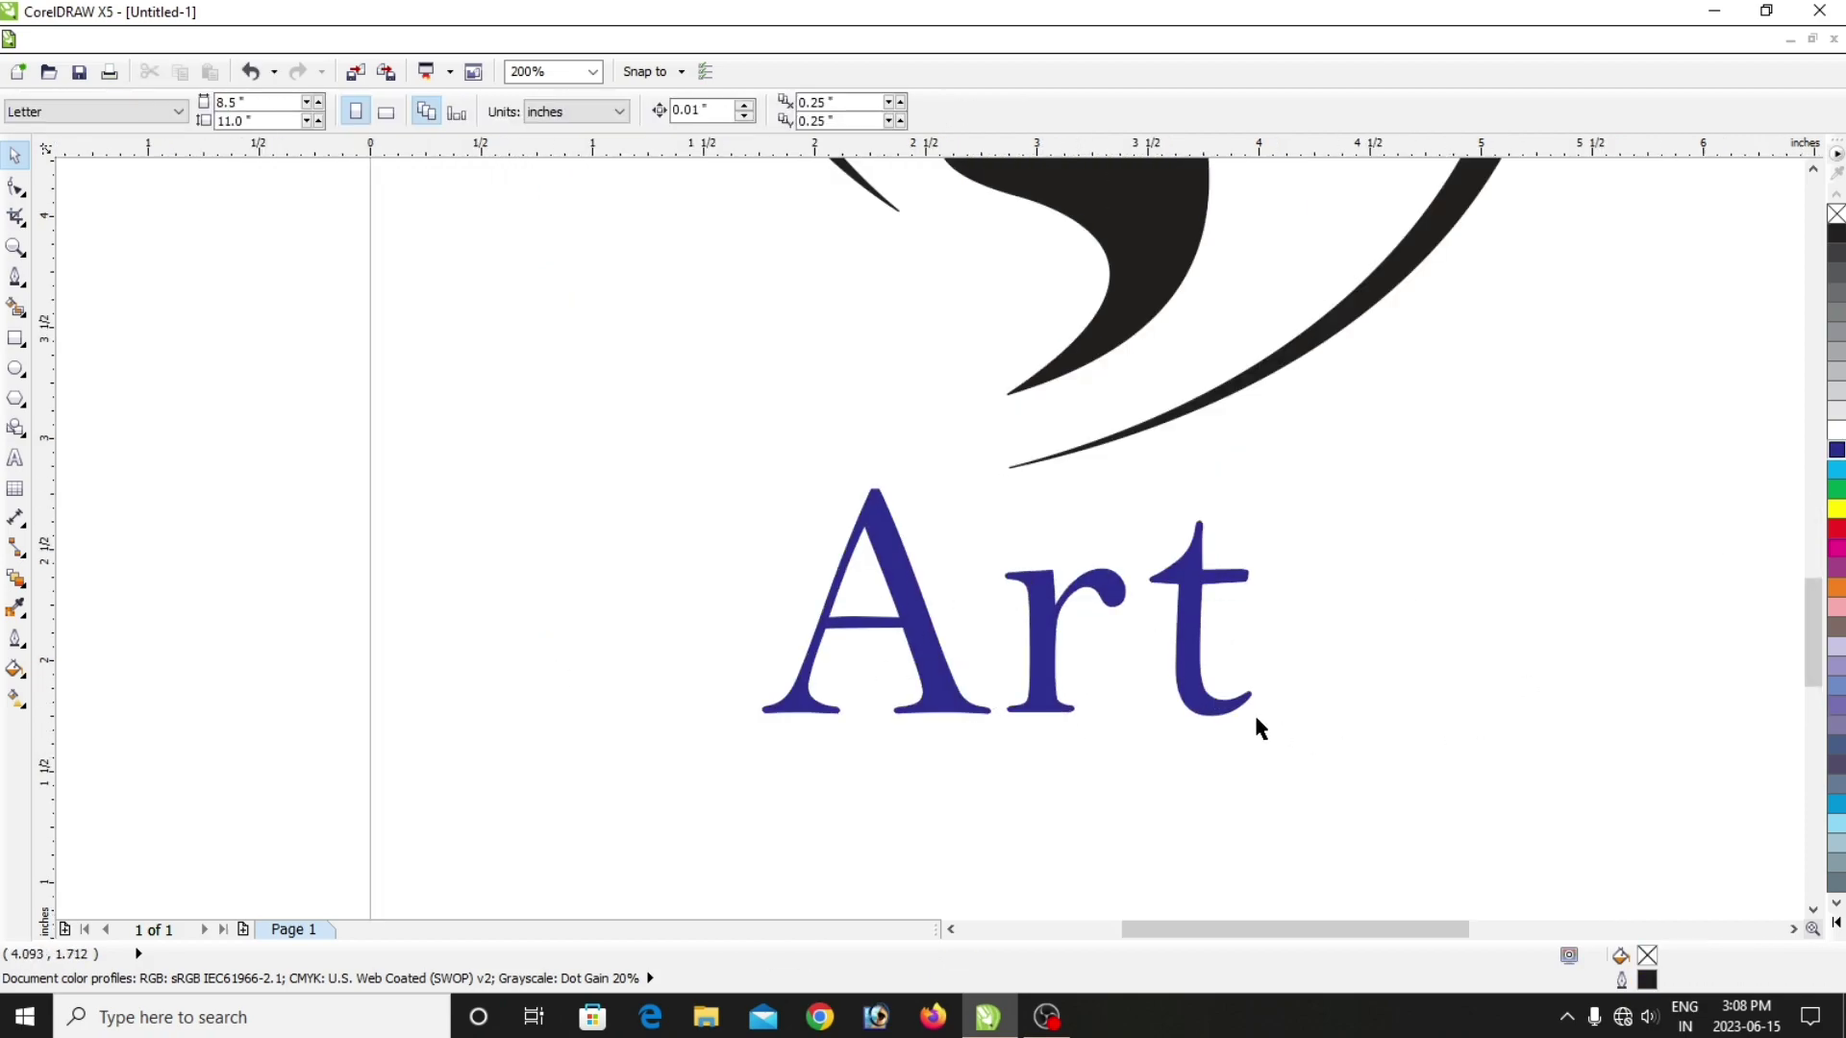
Duplicate the blue Art text in place and nudge the copy 0.08 inch to the right.
click(1195, 711)
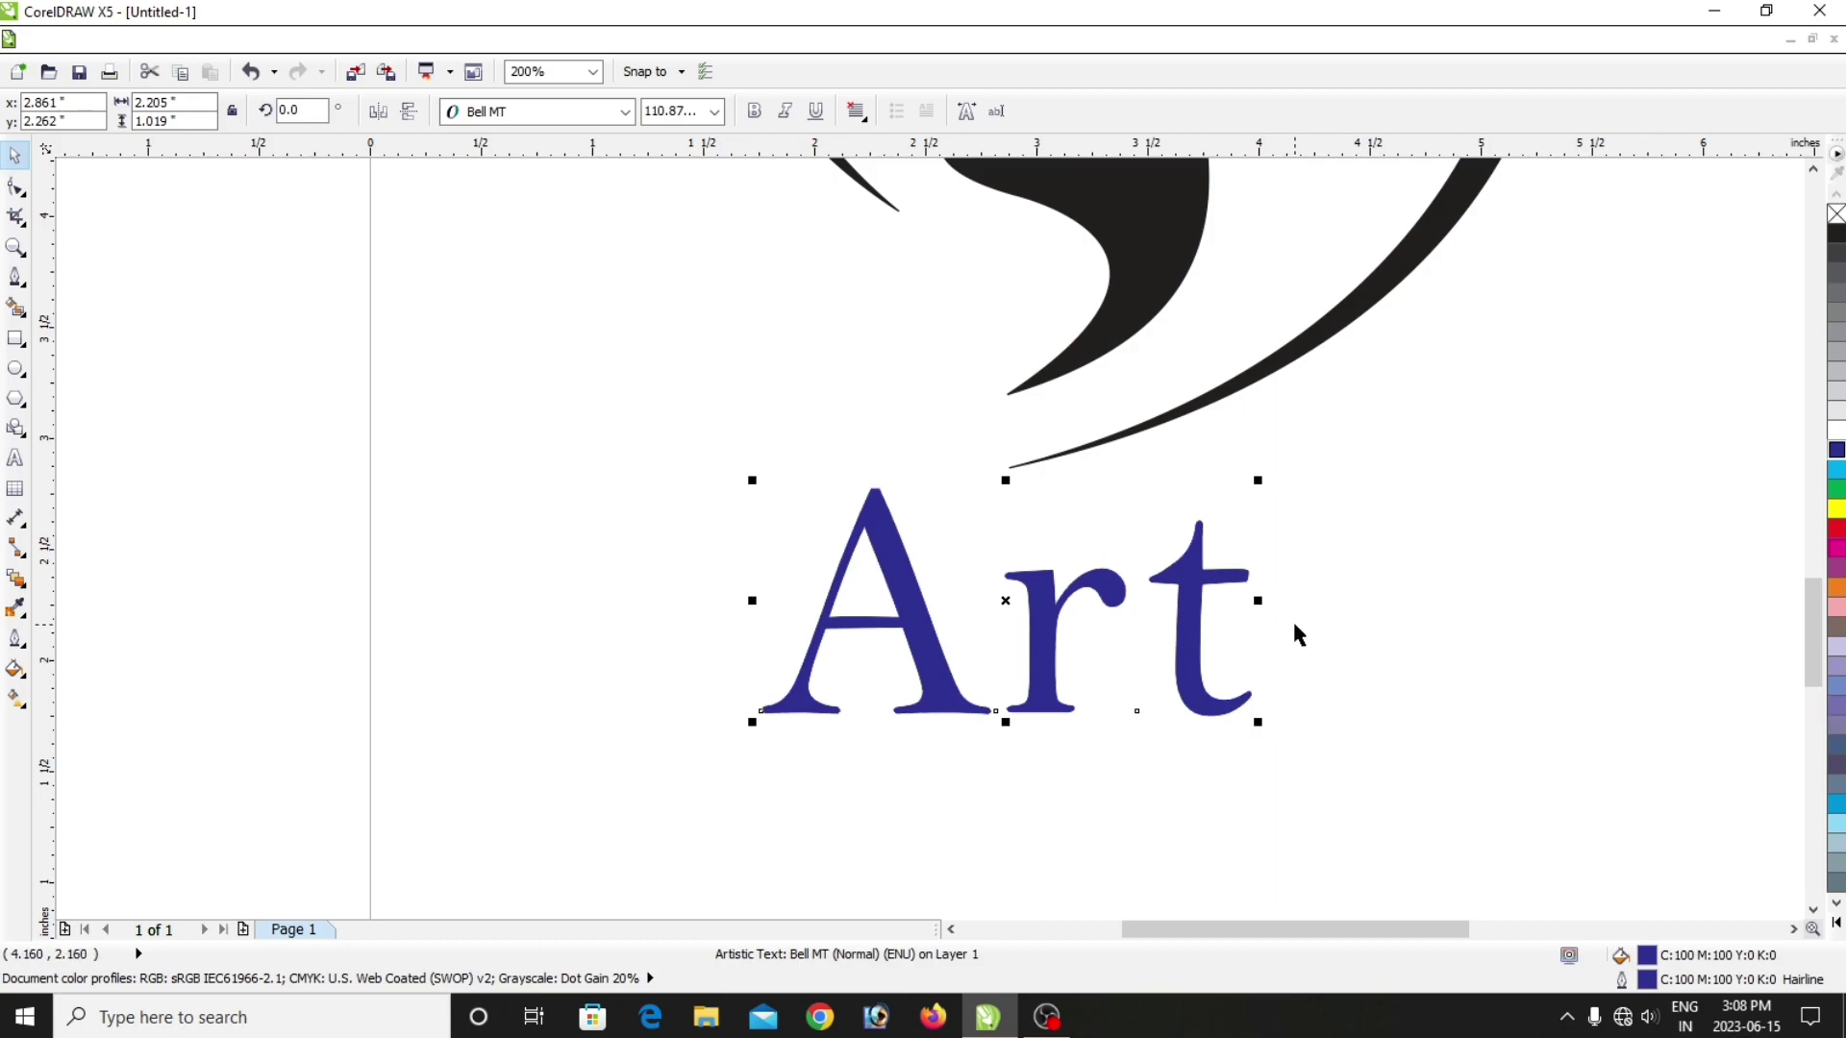
key(plus)
key(Right)
key(Right)
key(Right)
key(Right)
key(Right)
key(Right)
key(Right)
key(Right)
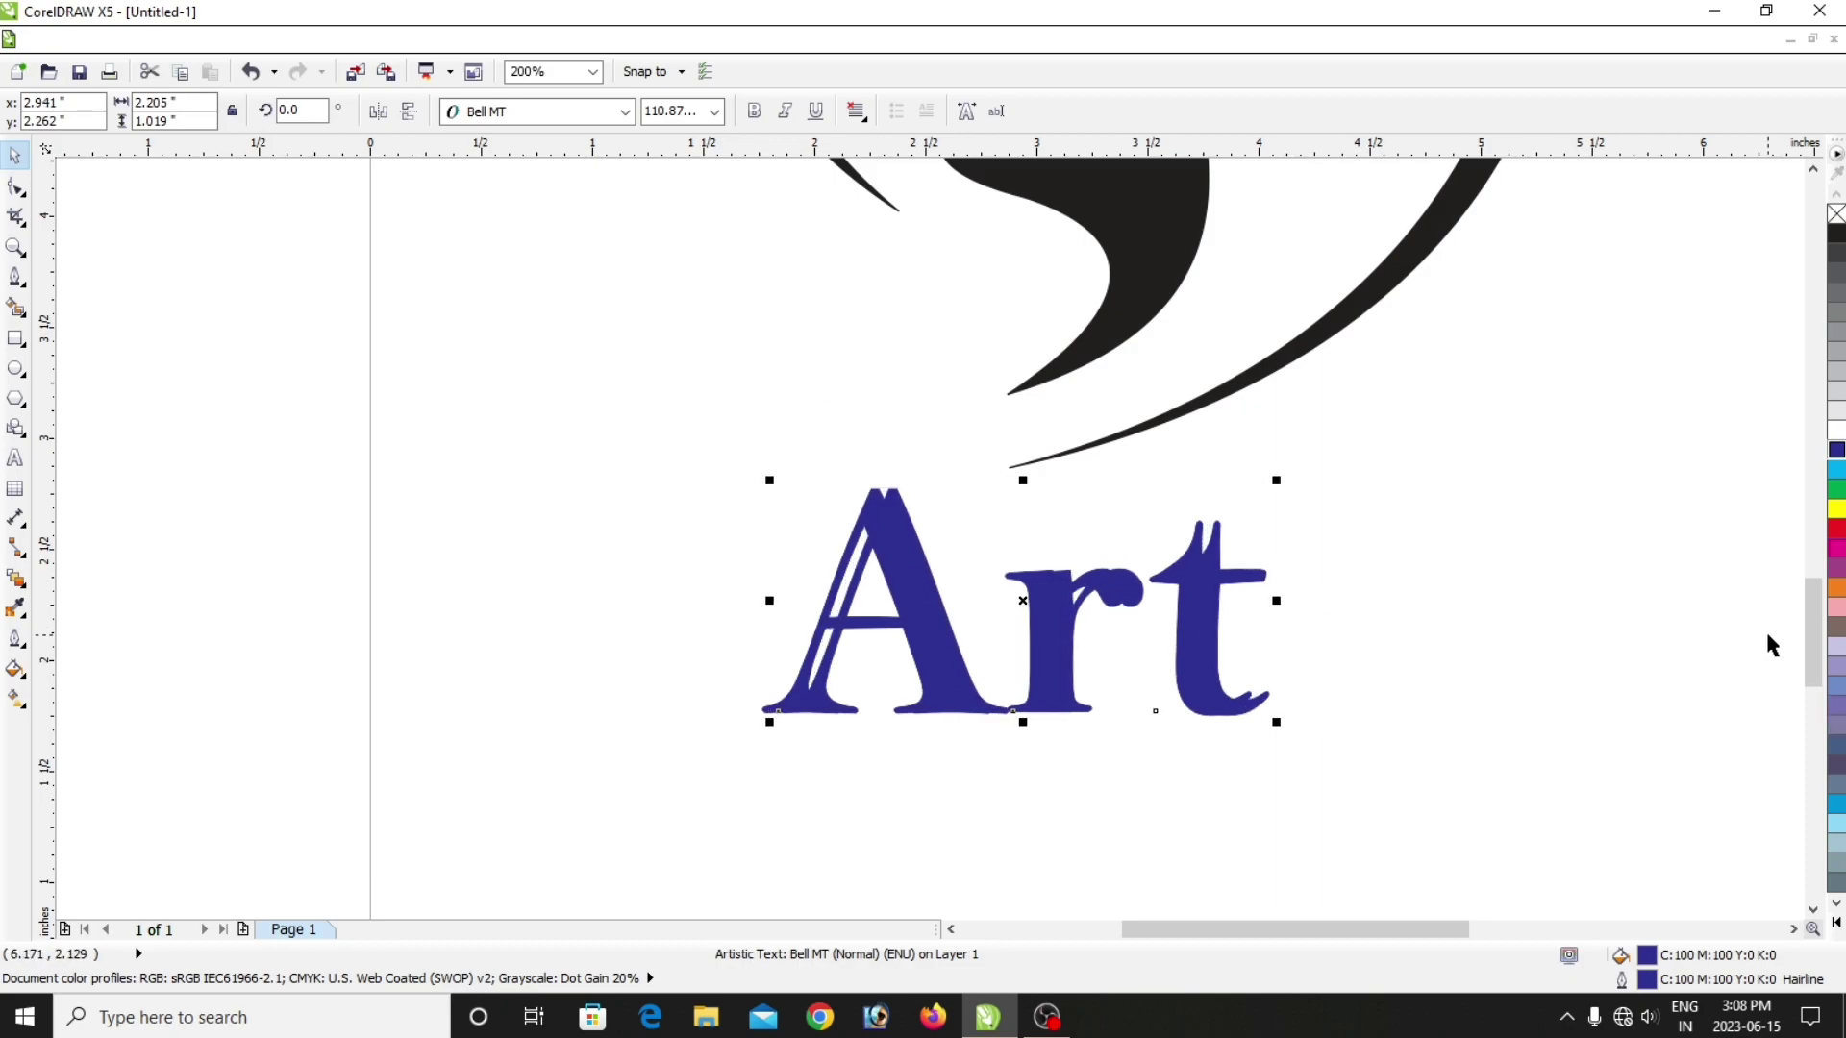
Recolour the copied Art text yellow in fill and outline, and nudge it 0.04 inch back to the left.
click(1836, 528)
click(1836, 509)
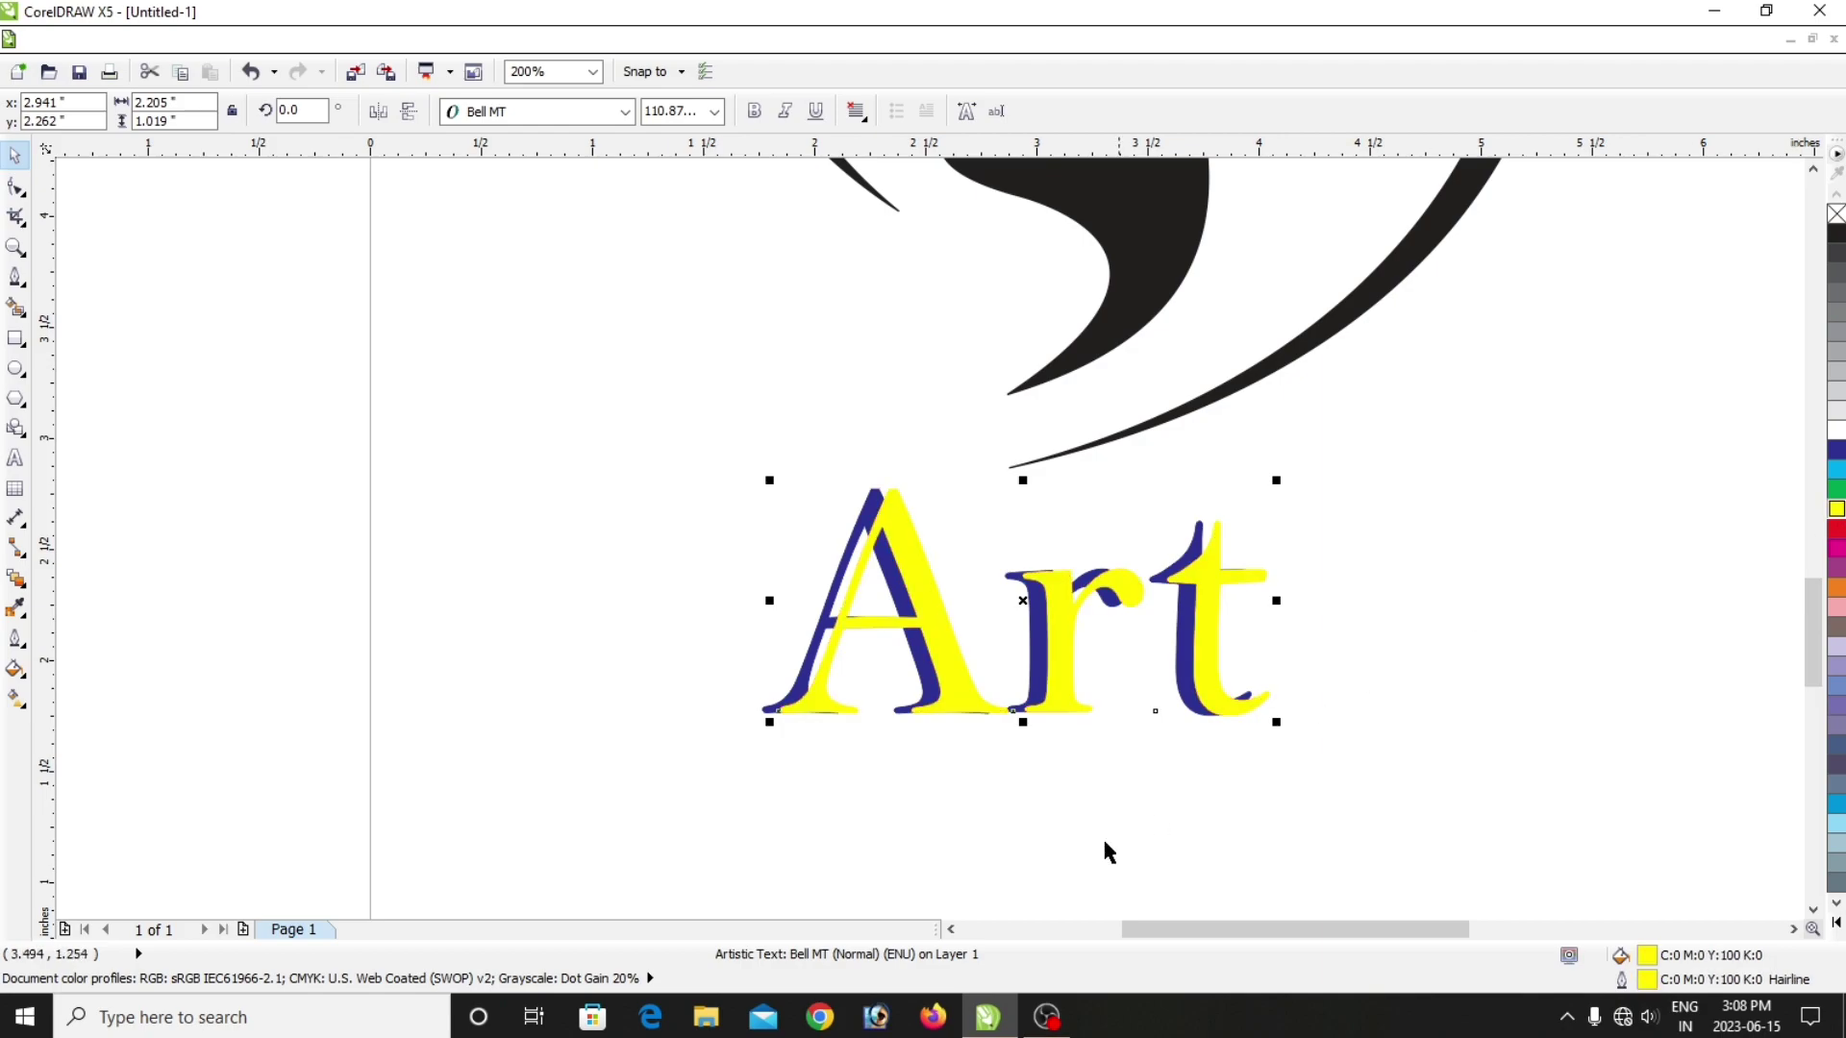
key(Left)
key(Left)
key(Left)
key(Left)
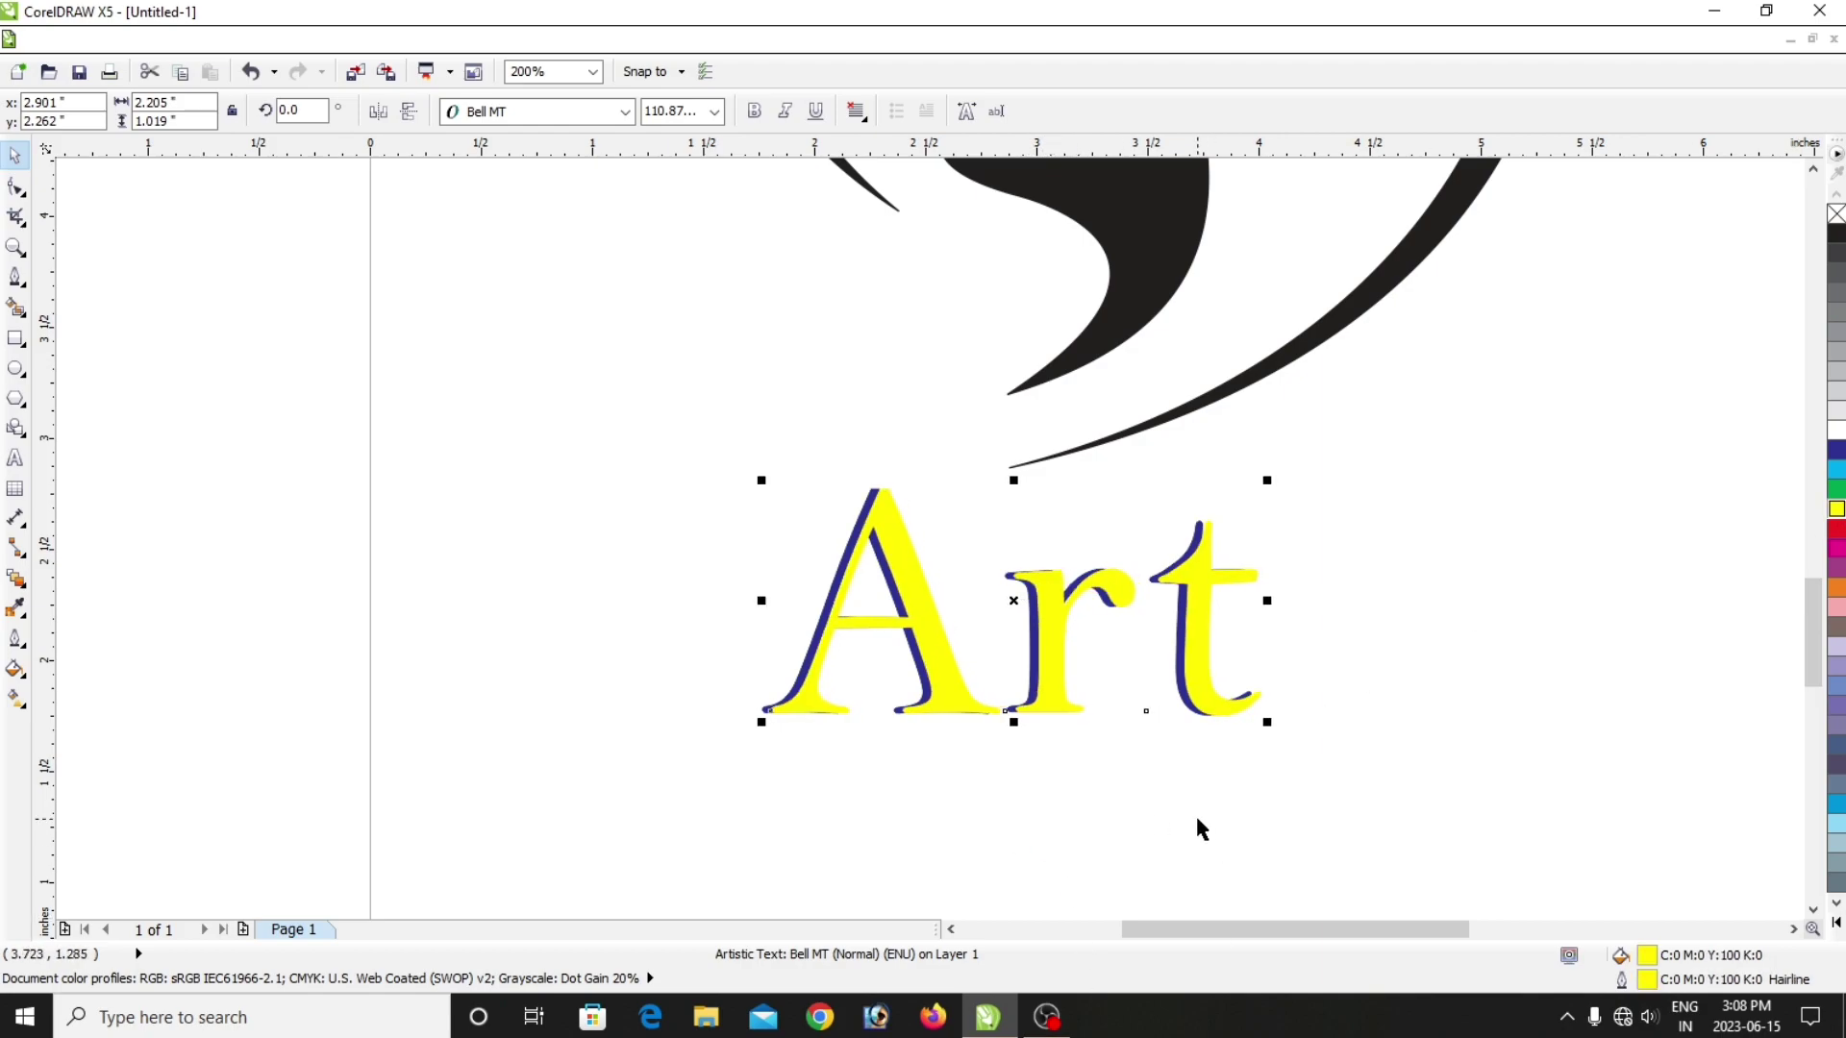
Select the swoosh and the face silhouette together and colour their fill and outline red.
drag(1496, 486, 402, 805)
click(844, 848)
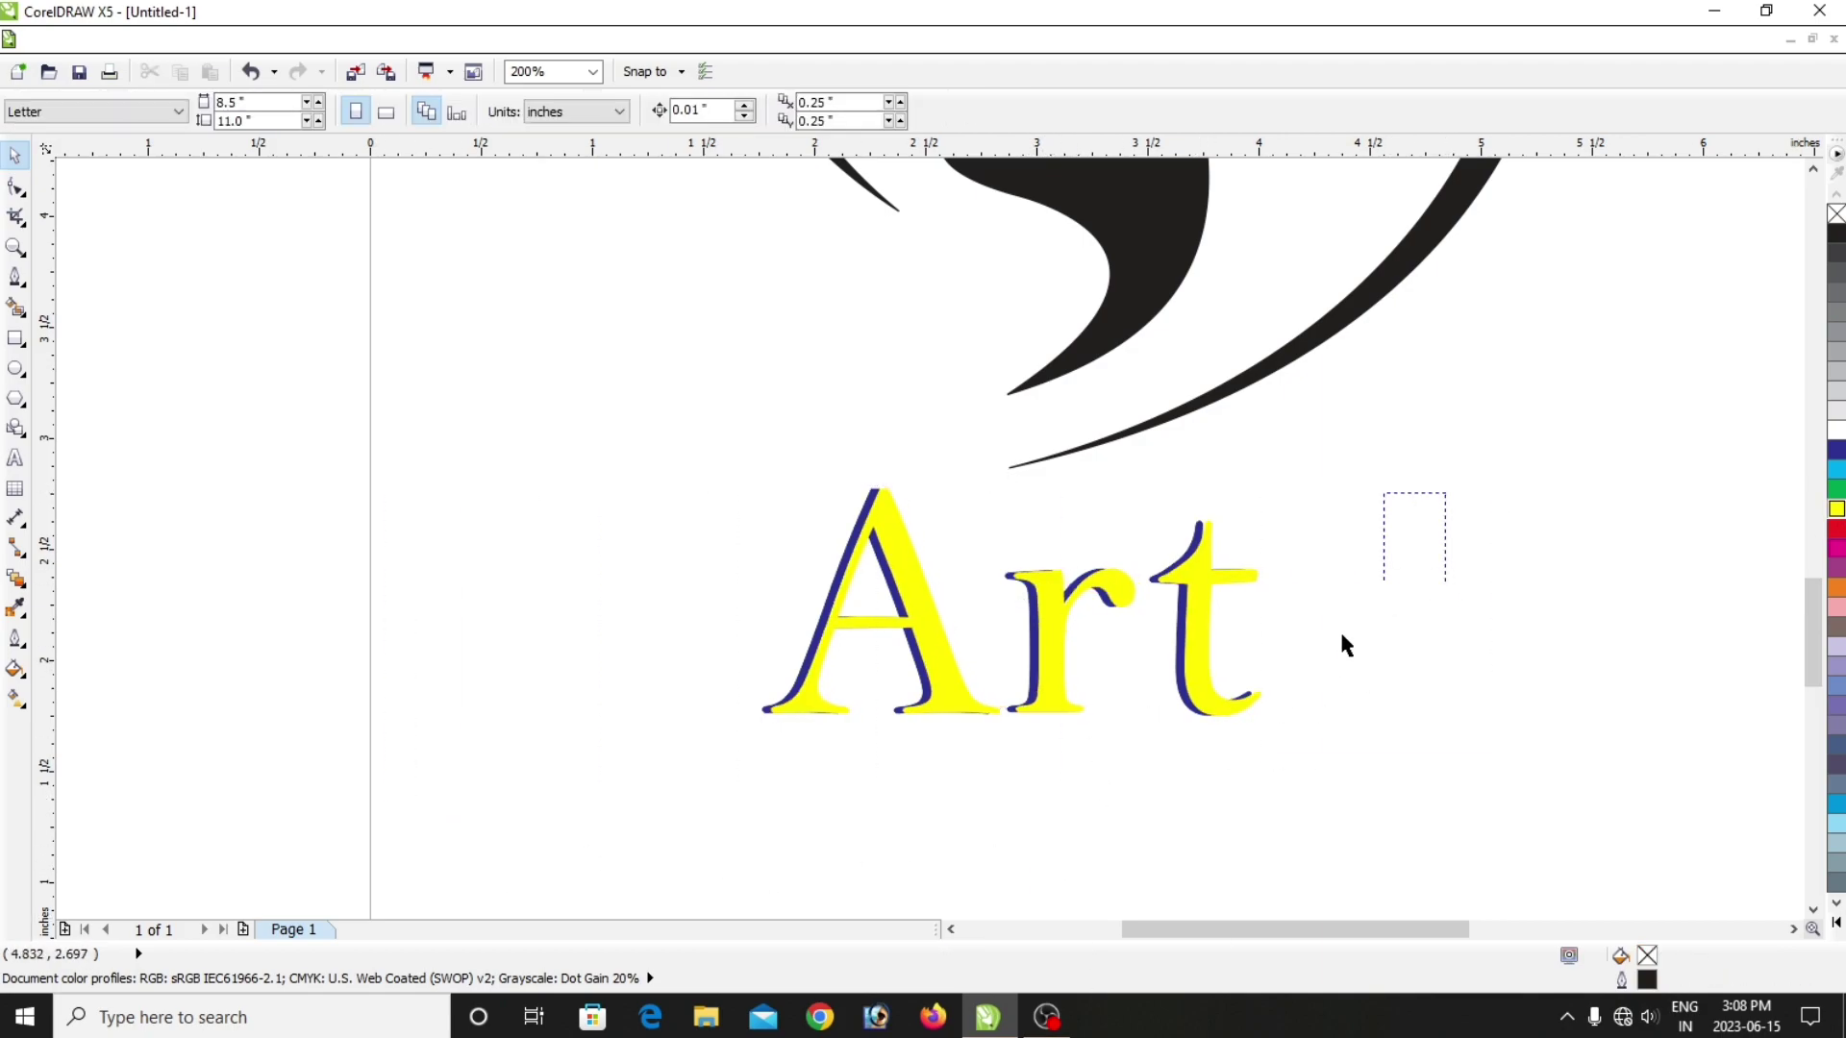
scroll(1197, 587, down, 2)
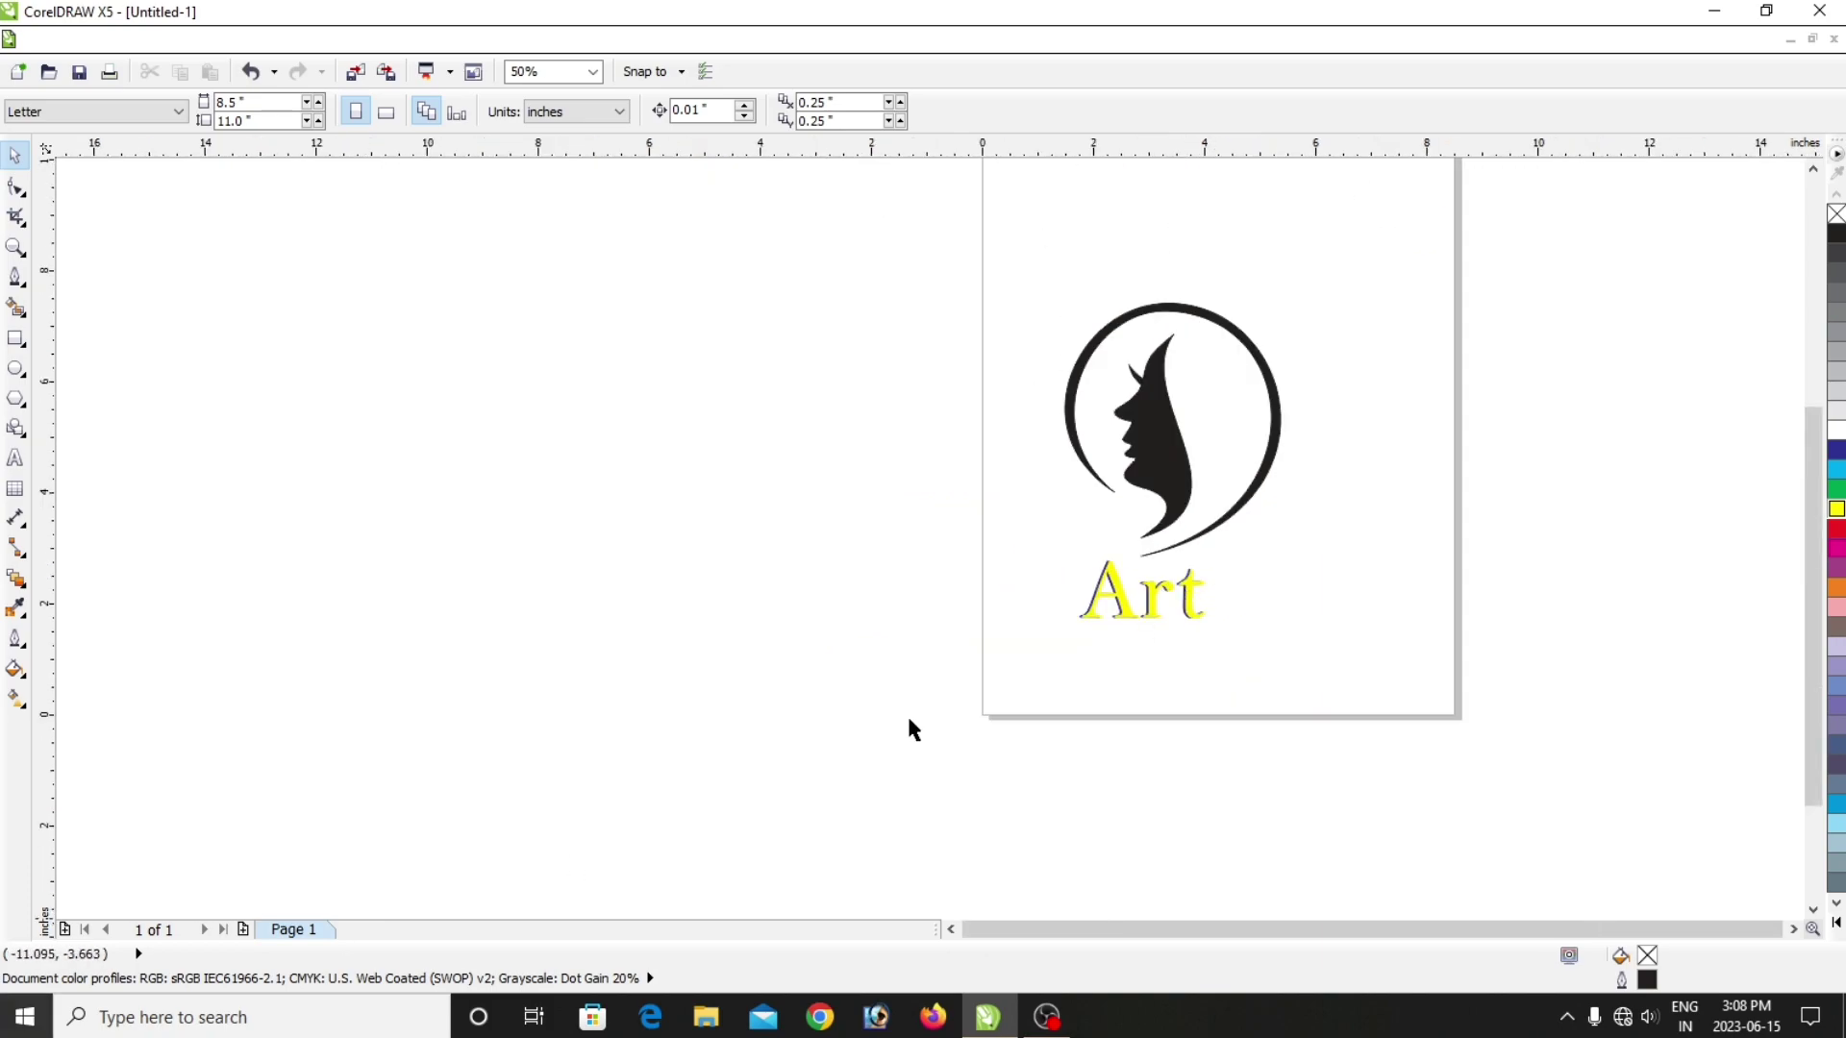
drag(1410, 227, 1010, 562)
click(1834, 531)
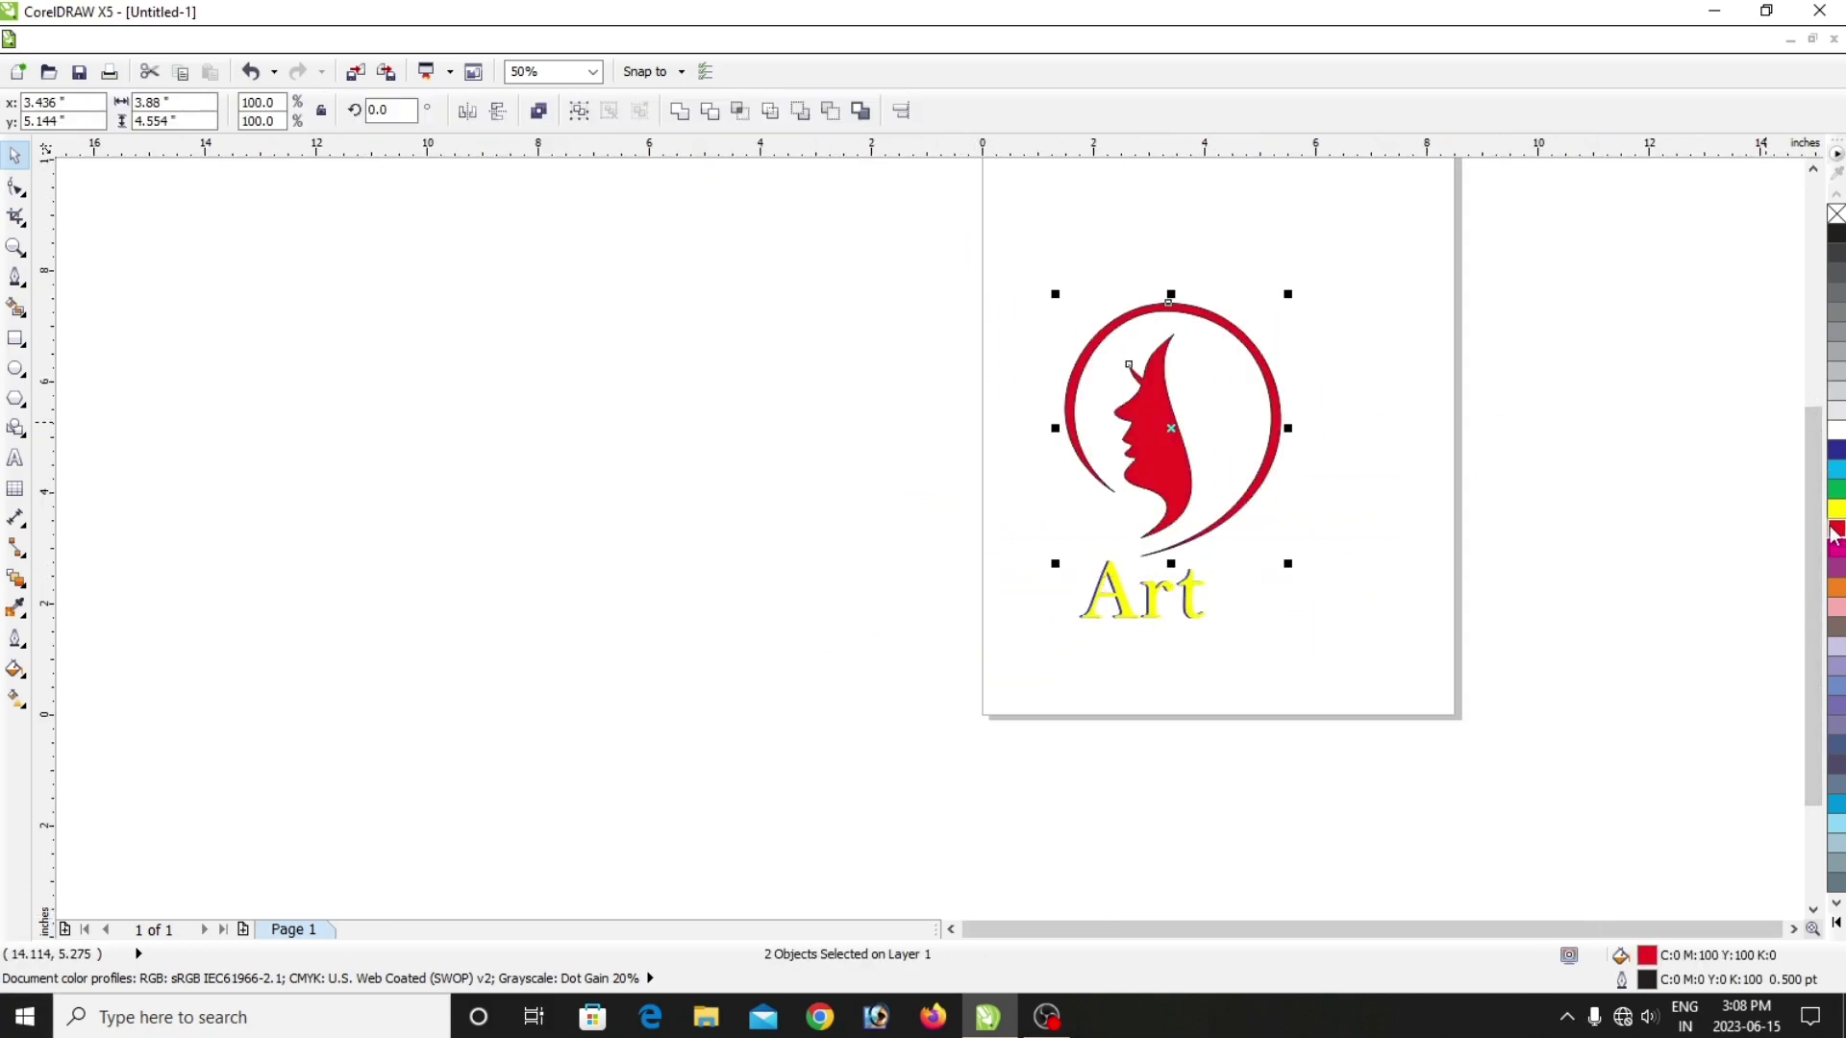
click(1196, 669)
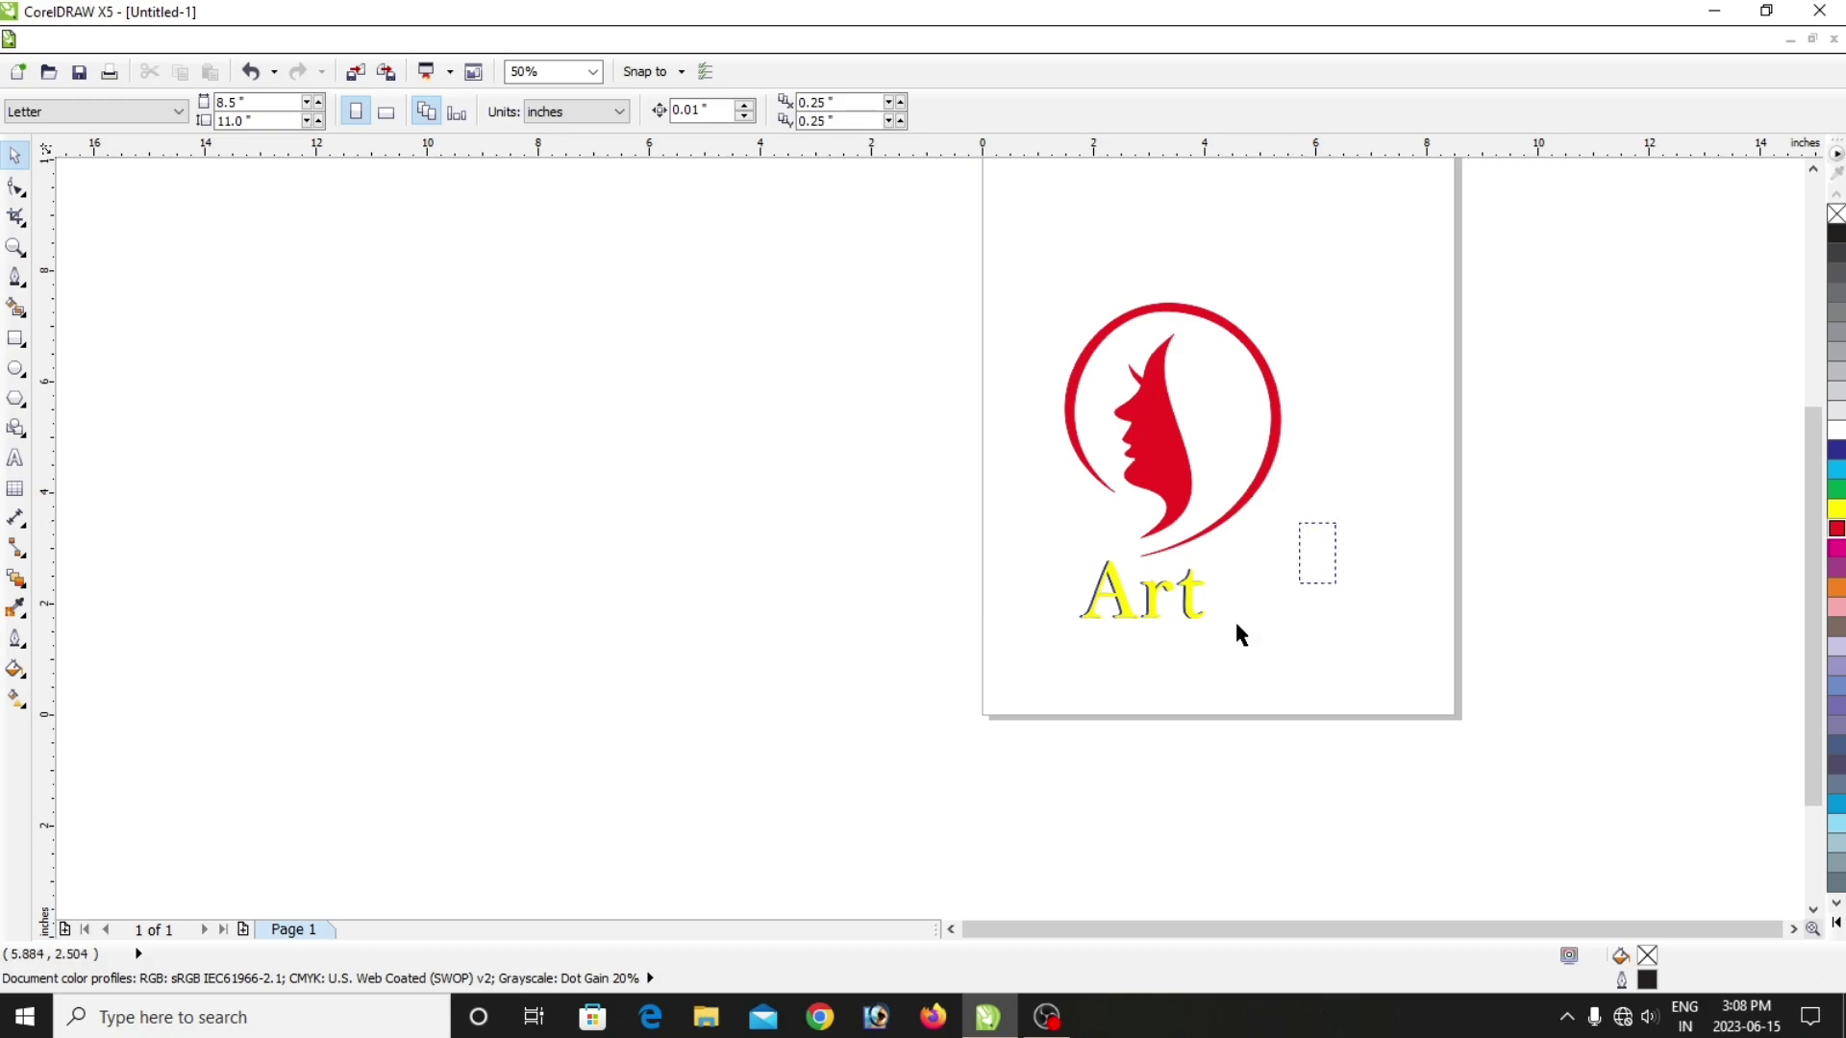
Move both overlapping Art texts up and to the right, closer beneath the swoosh's lower tip.
drag(1236, 625, 1043, 673)
drag(1193, 591, 1115, 581)
click(1174, 583)
scroll(1174, 583, up, 2)
click(1187, 681)
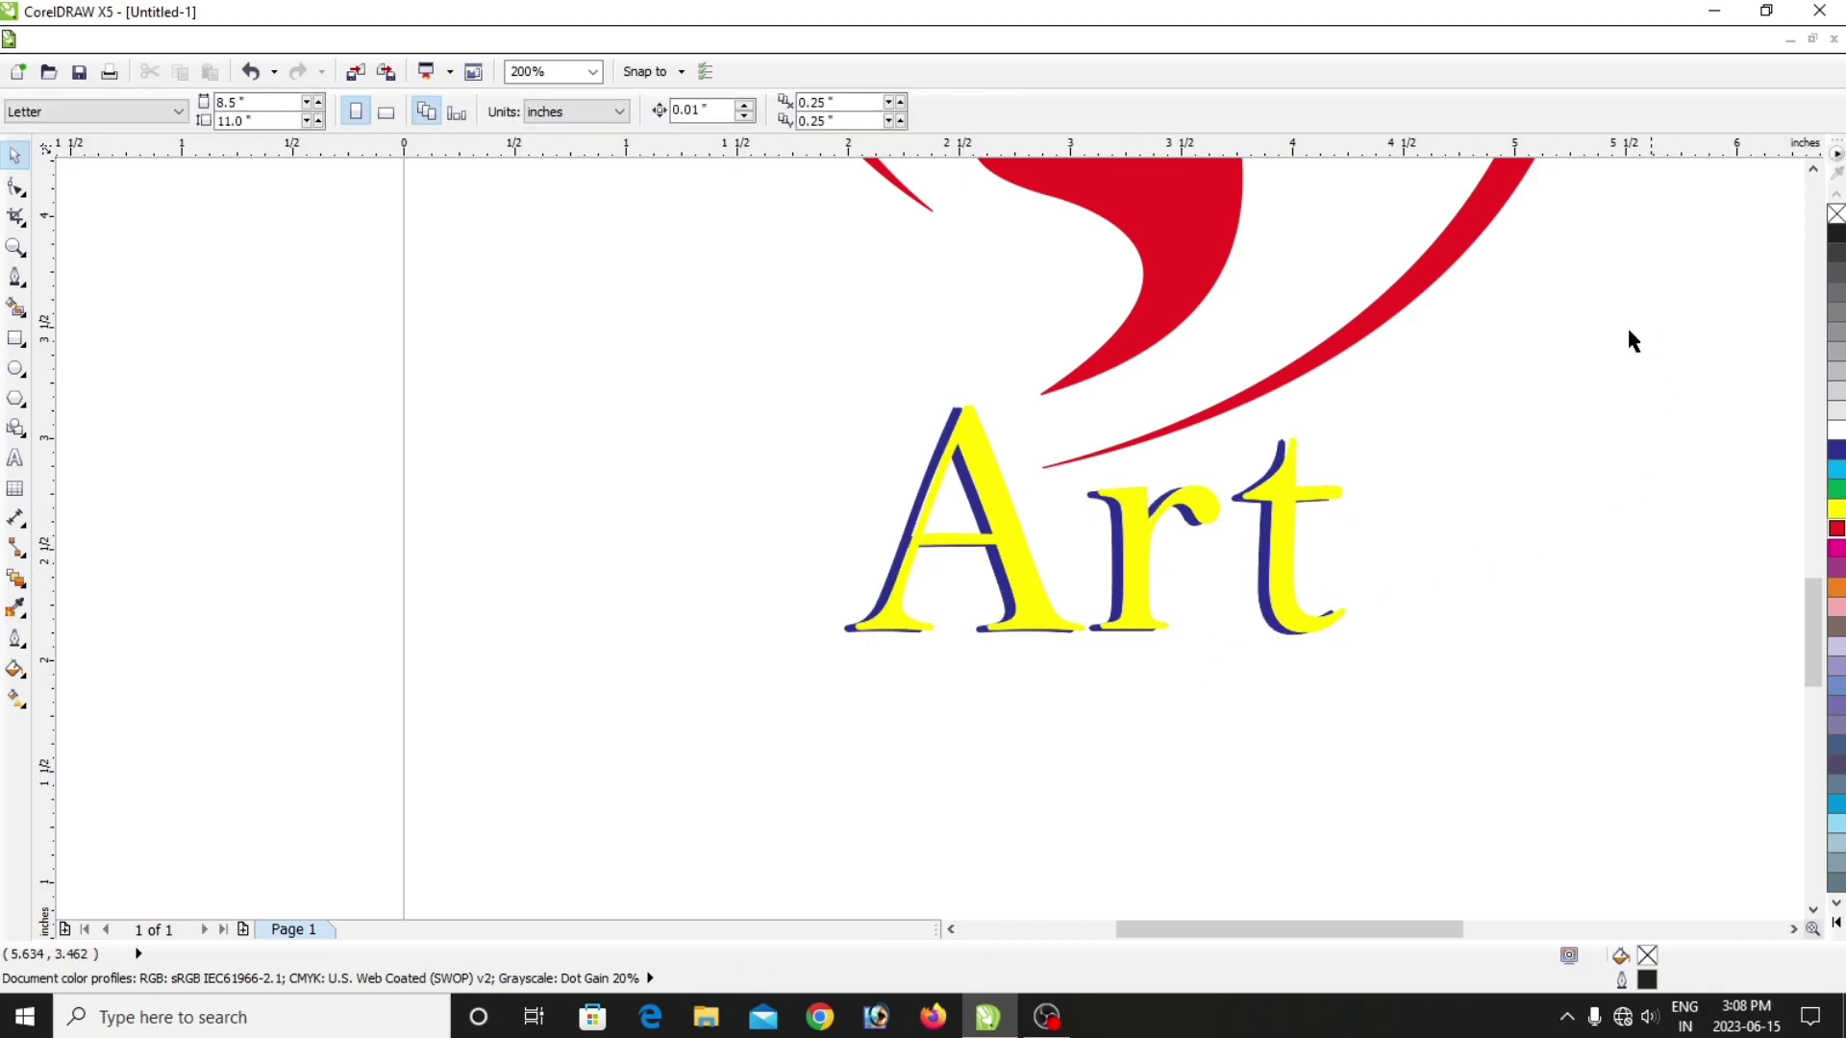
Try cyan, green, red and magenta as colours for the front Art text.
click(1278, 574)
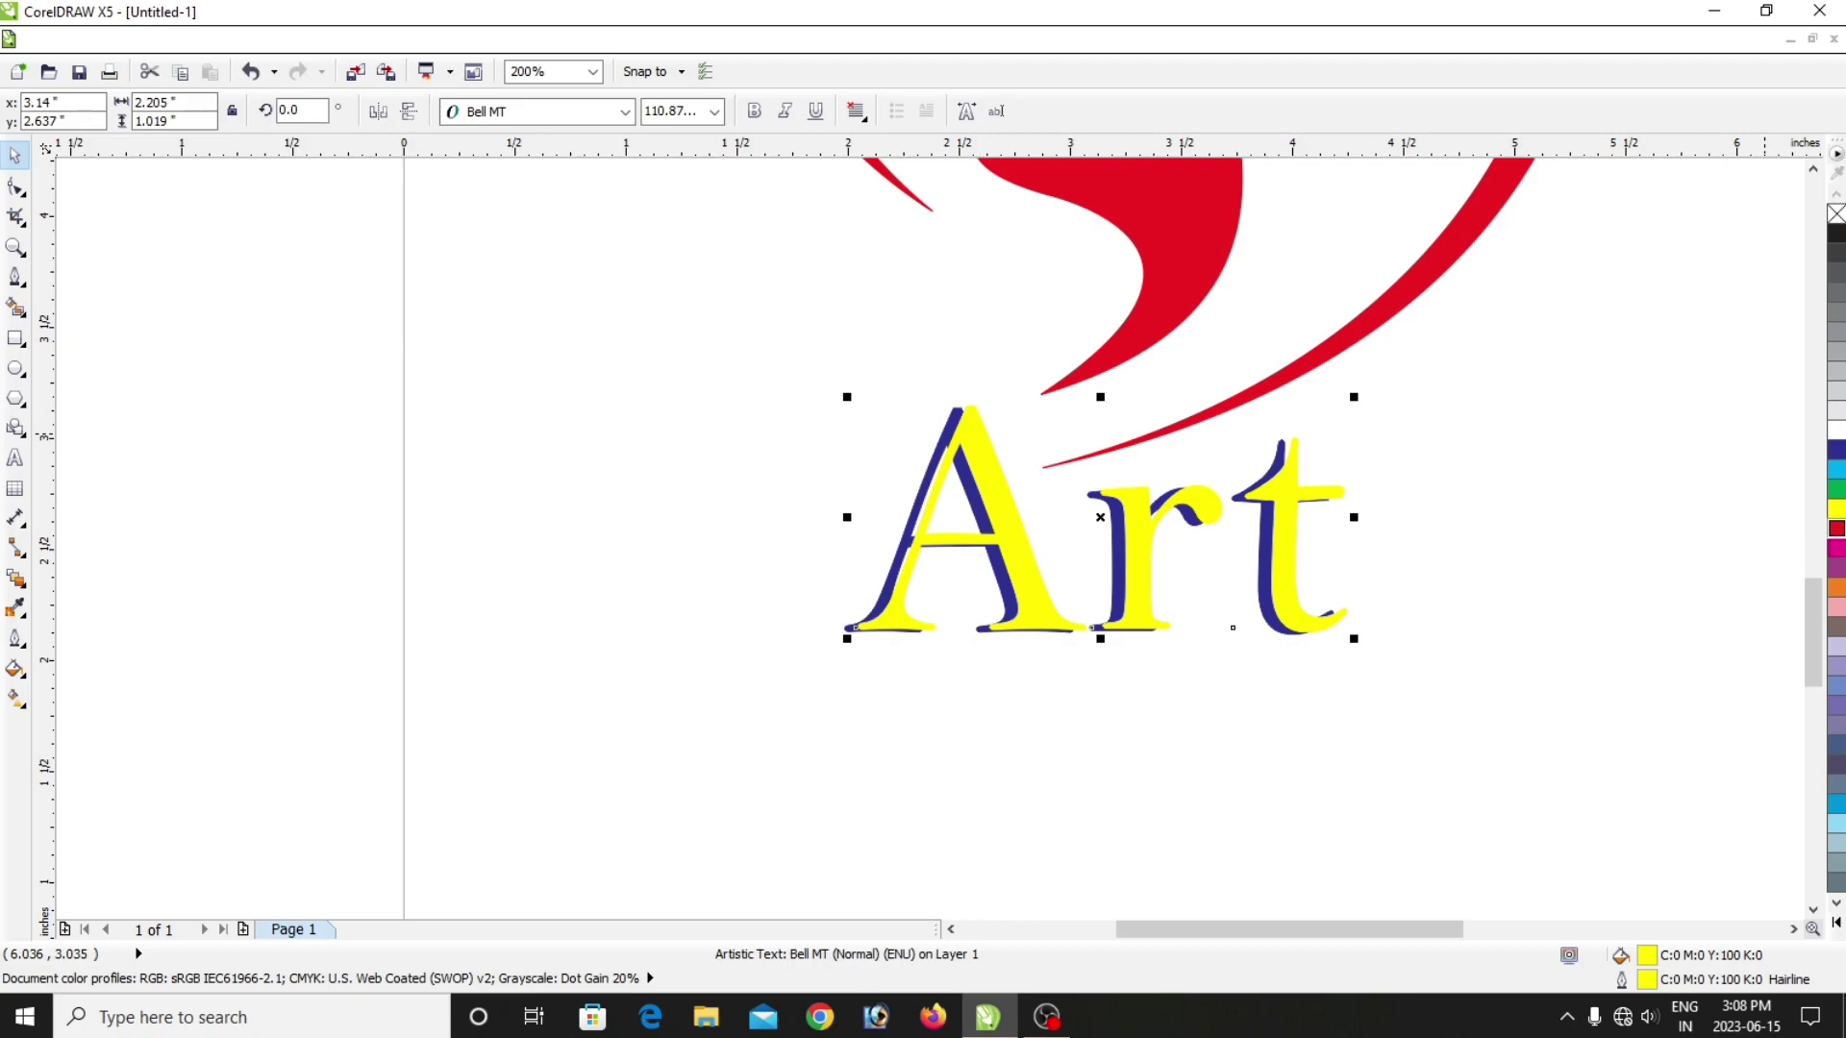
click(1836, 471)
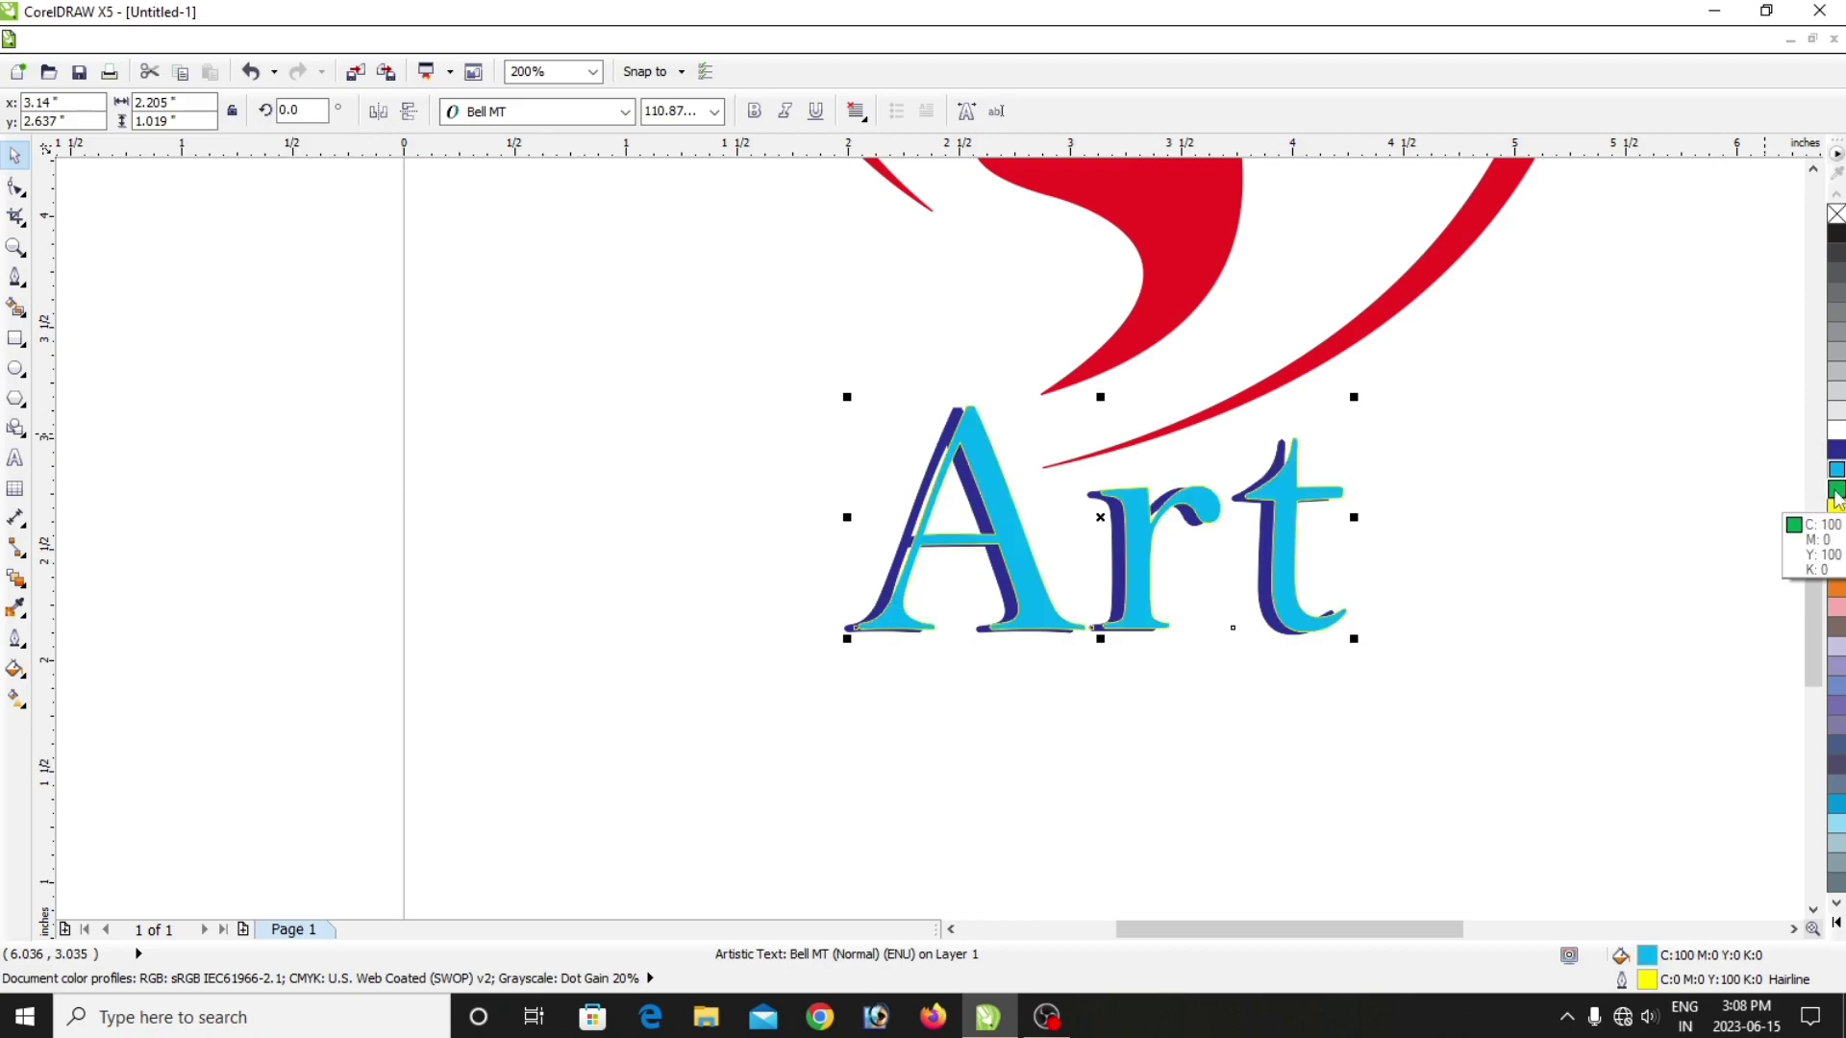
click(1836, 492)
right_click(1836, 492)
click(1836, 527)
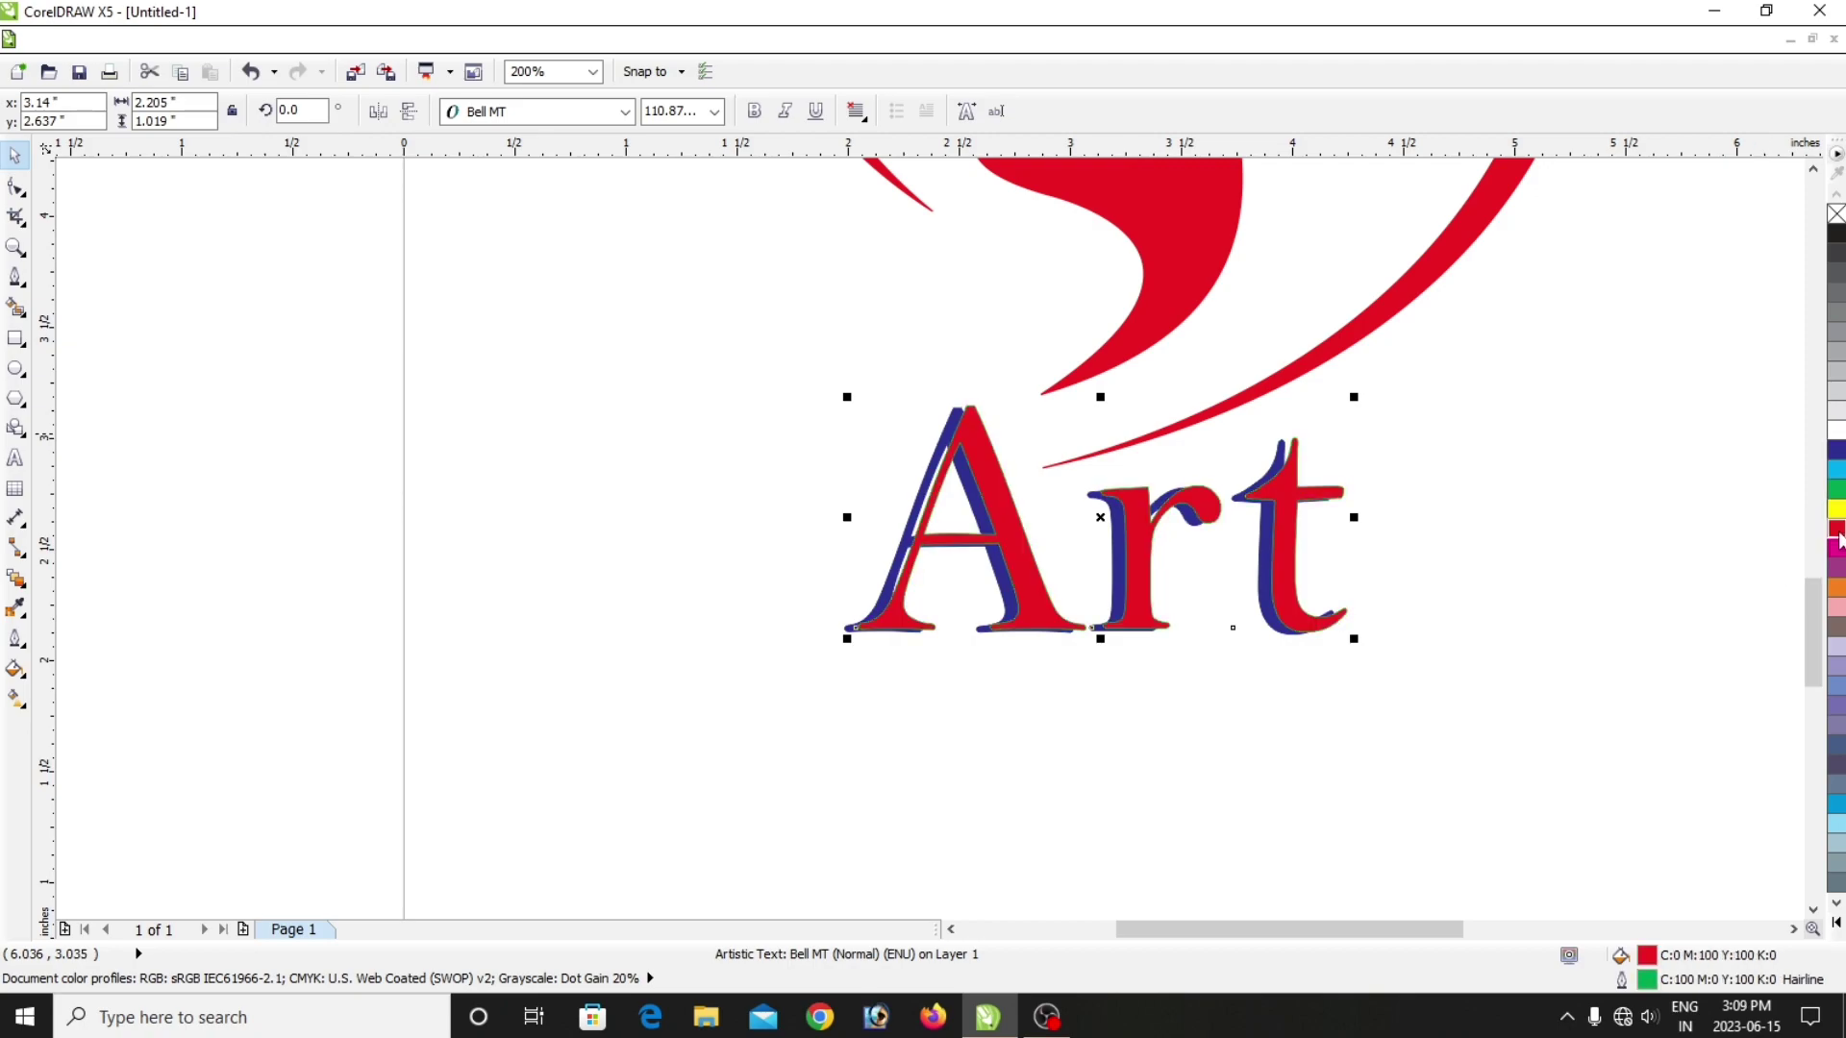
right_click(1837, 528)
click(1832, 548)
right_click(1833, 547)
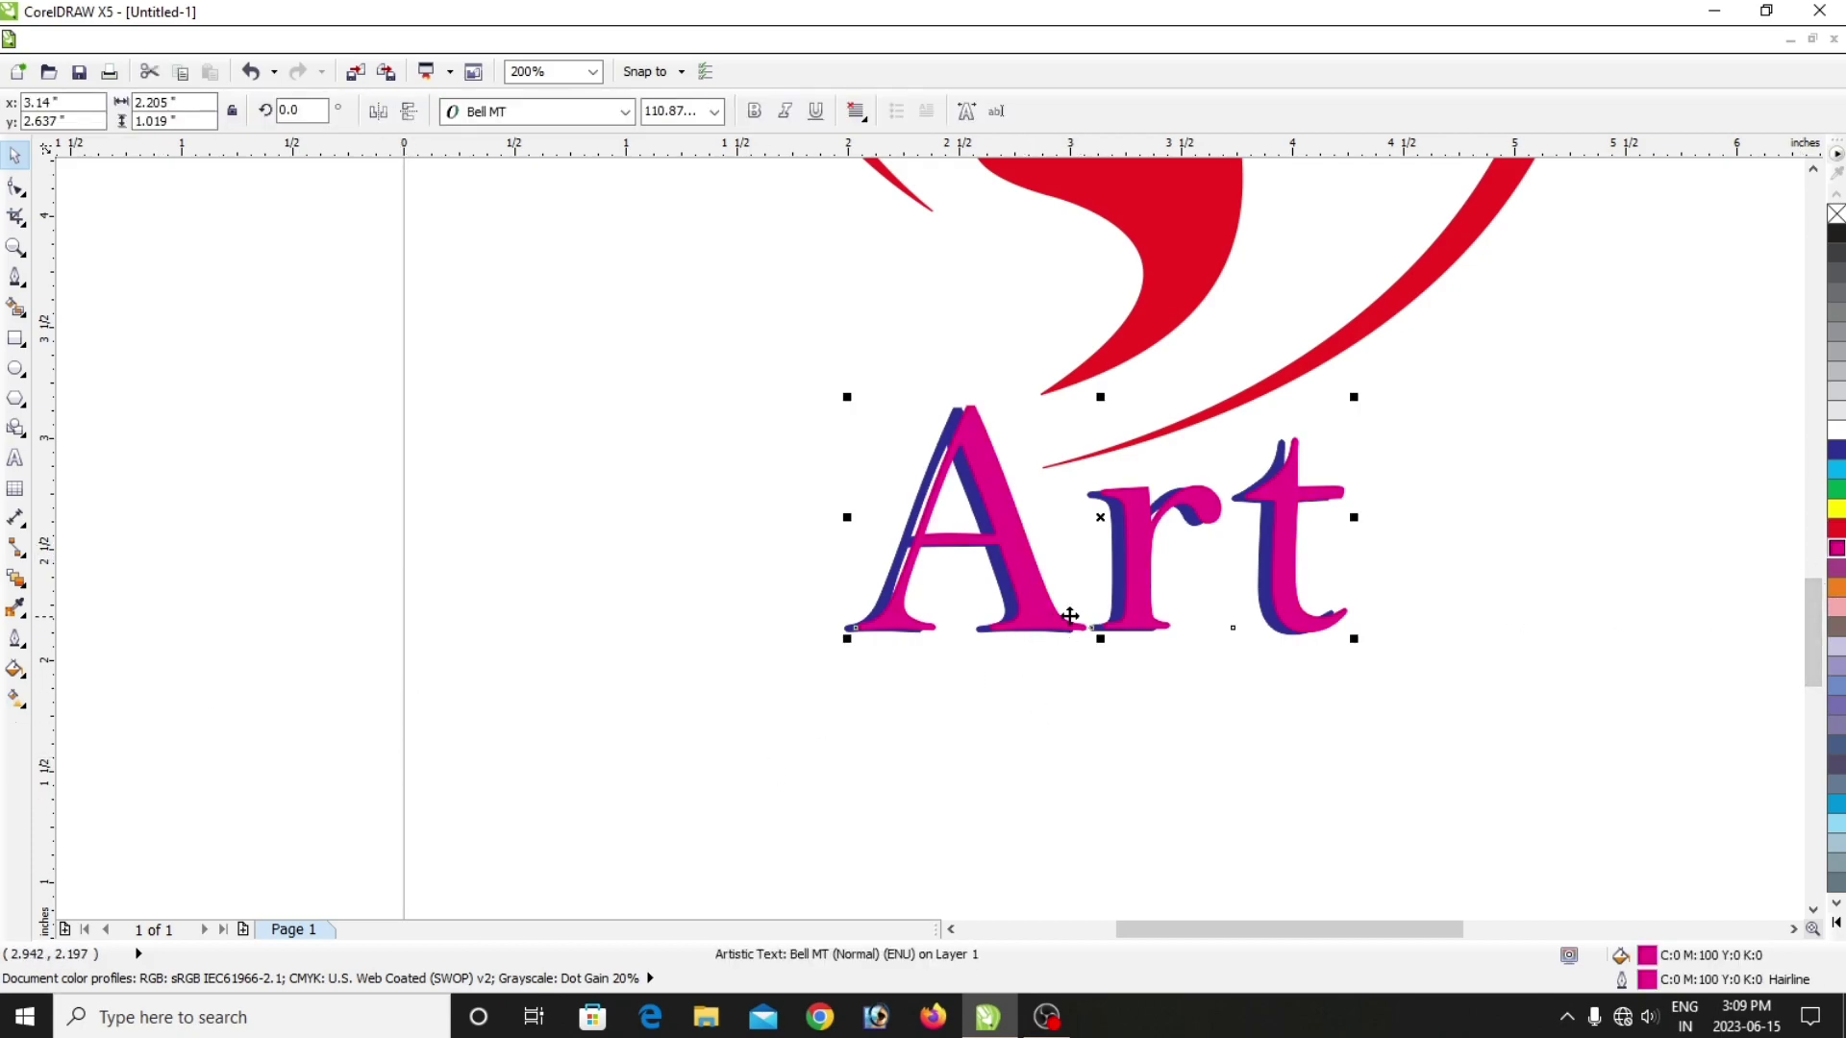
Turn the front Art text's fill and outline white and nudge it 0.01 inch down over the blue text.
click(1834, 433)
right_click(1833, 432)
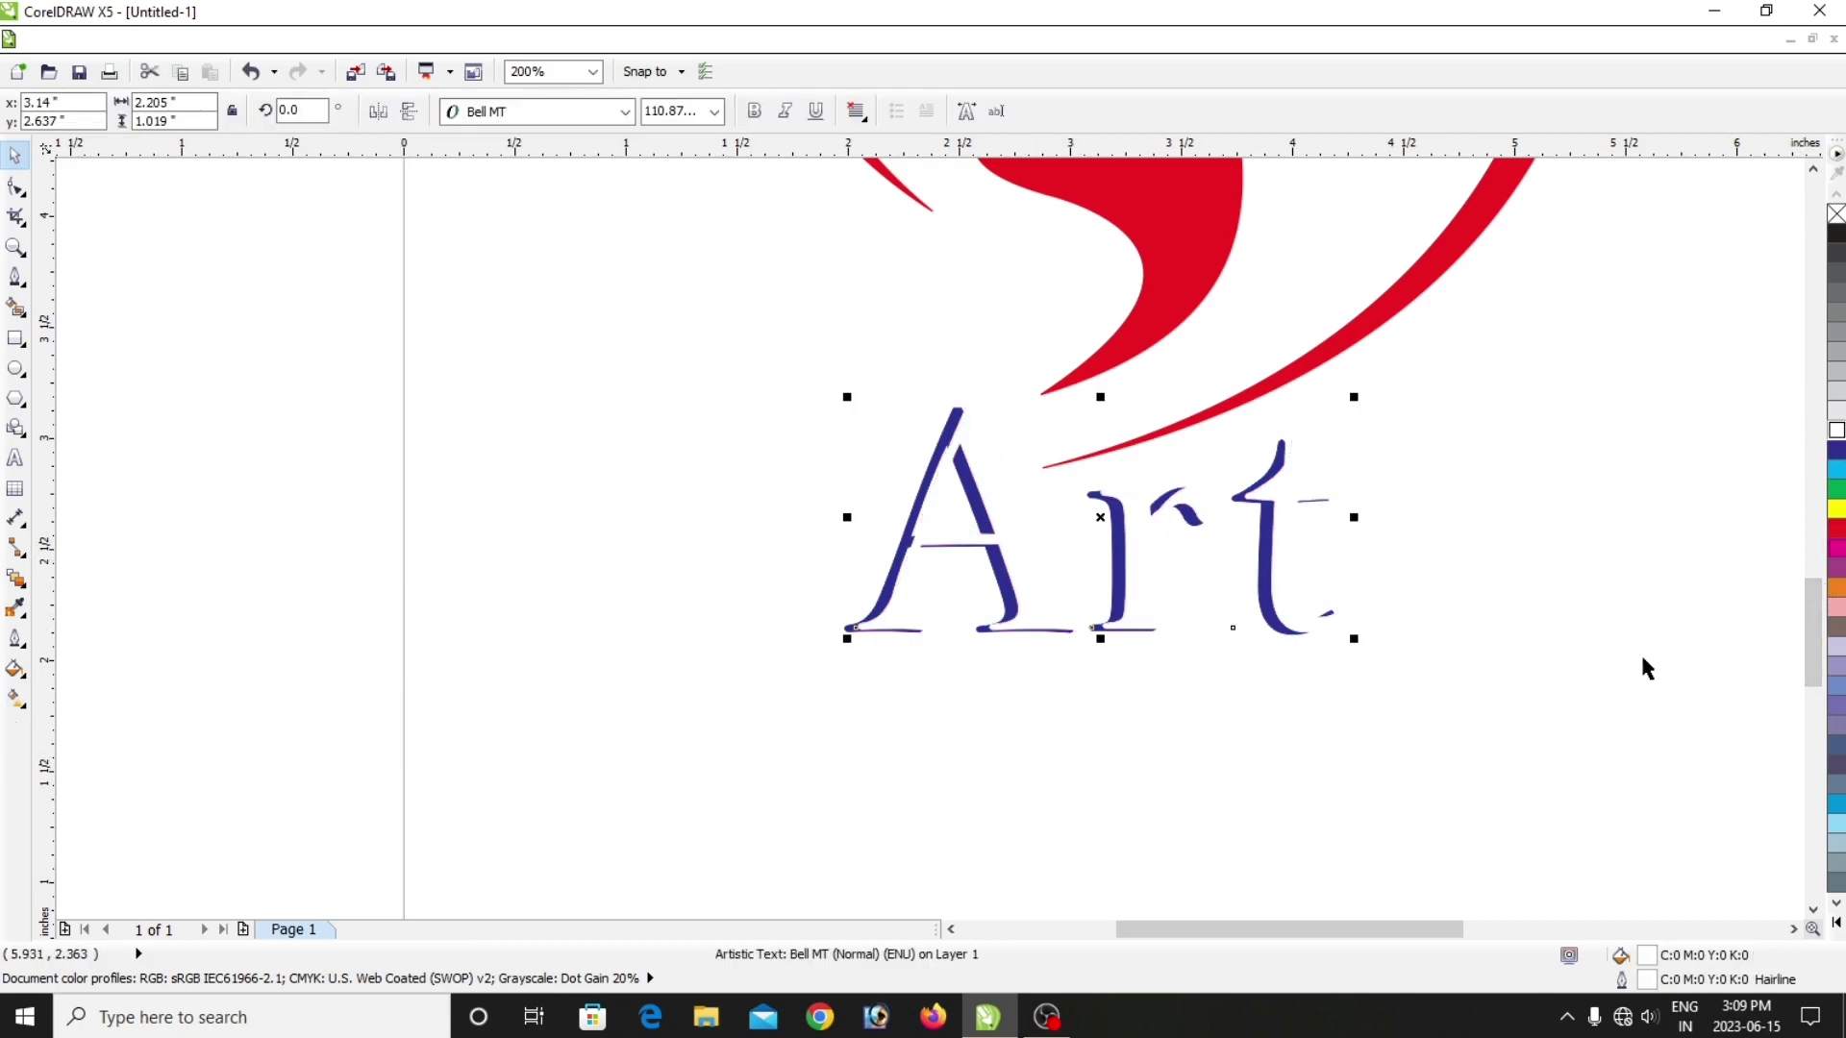
click(1430, 471)
click(1281, 620)
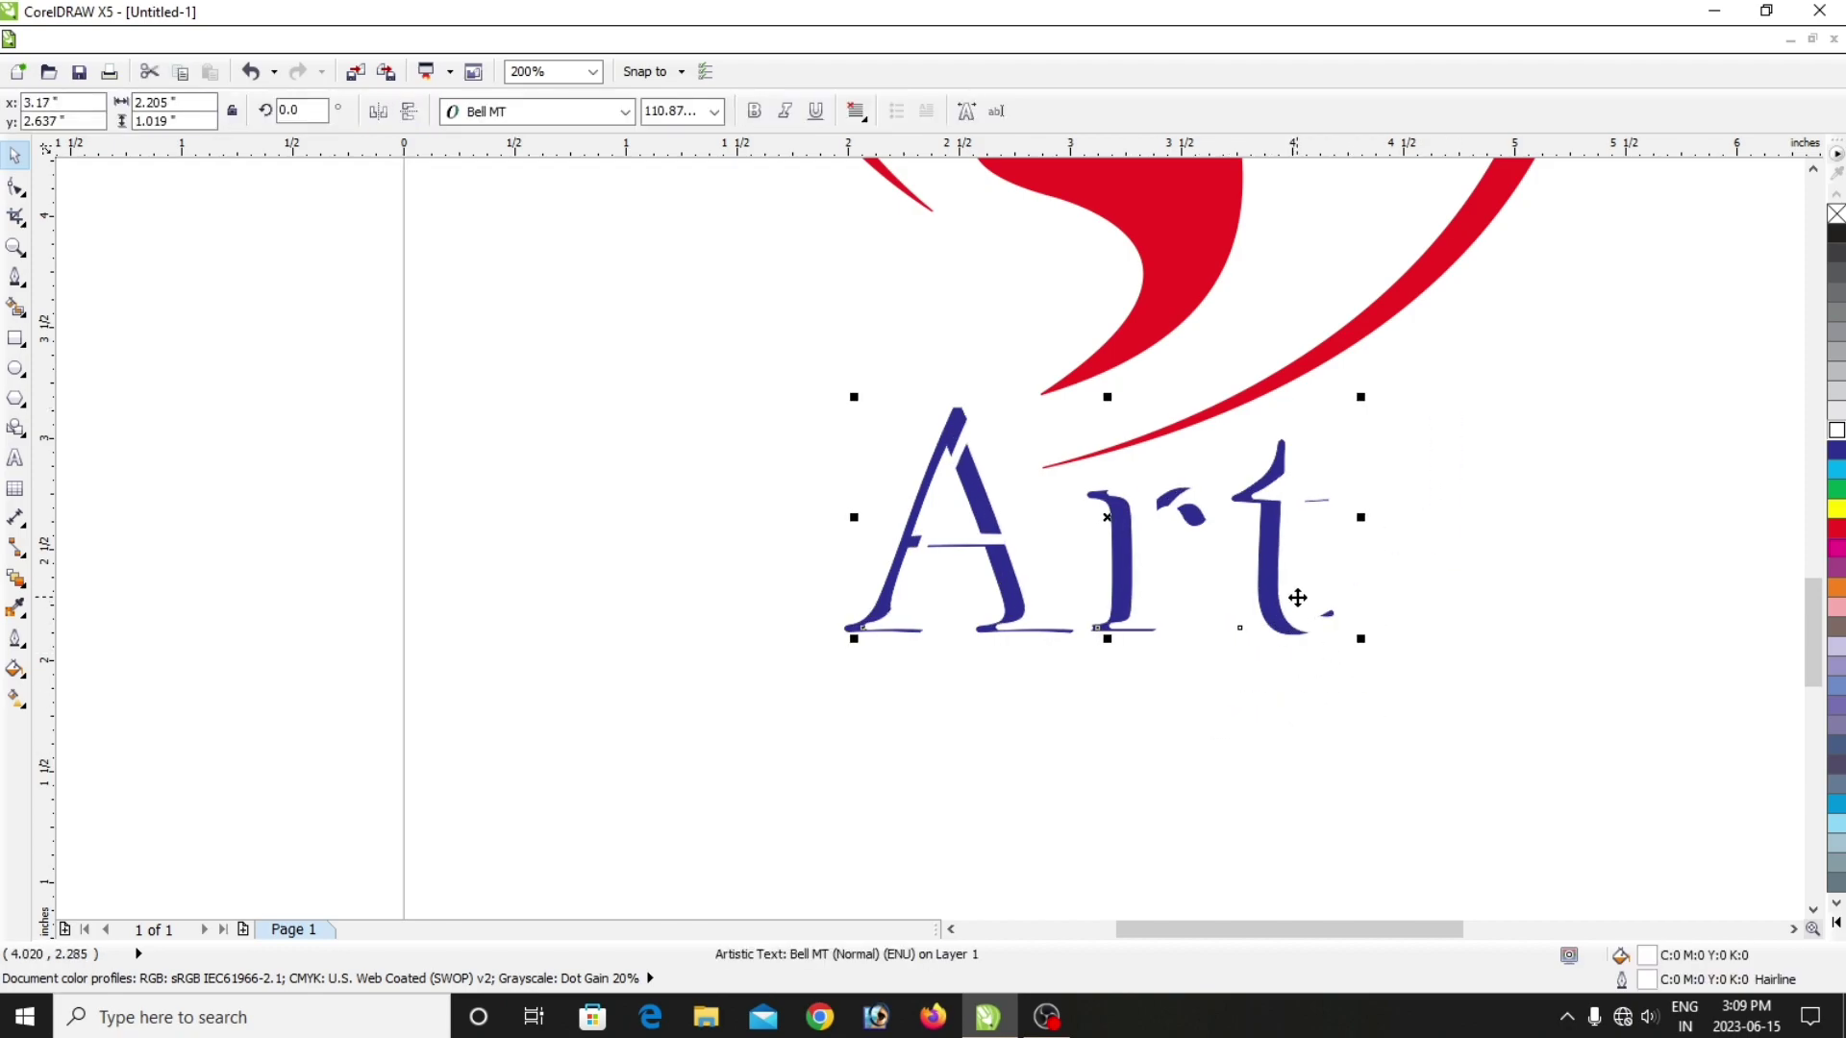
click(1331, 657)
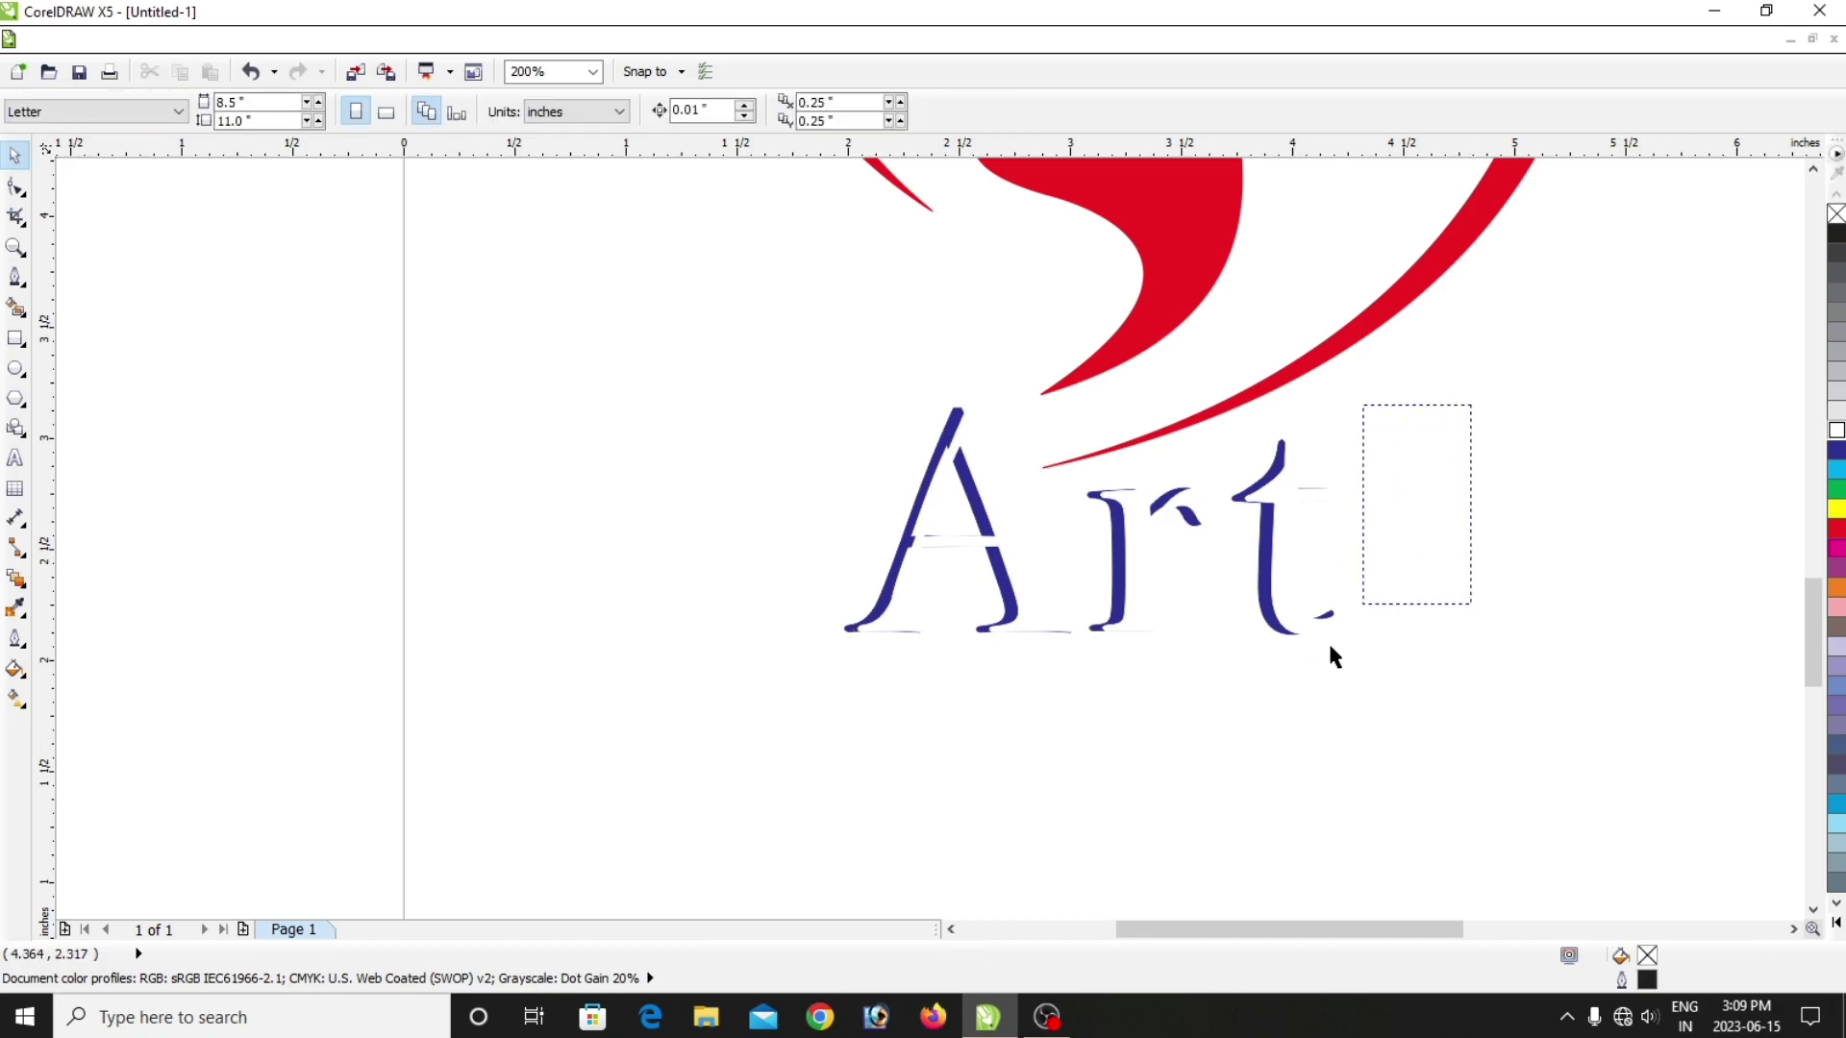
Select both Art texts and colour their fill and outline red.
drag(1471, 404, 692, 744)
scroll(1067, 592, down, 1)
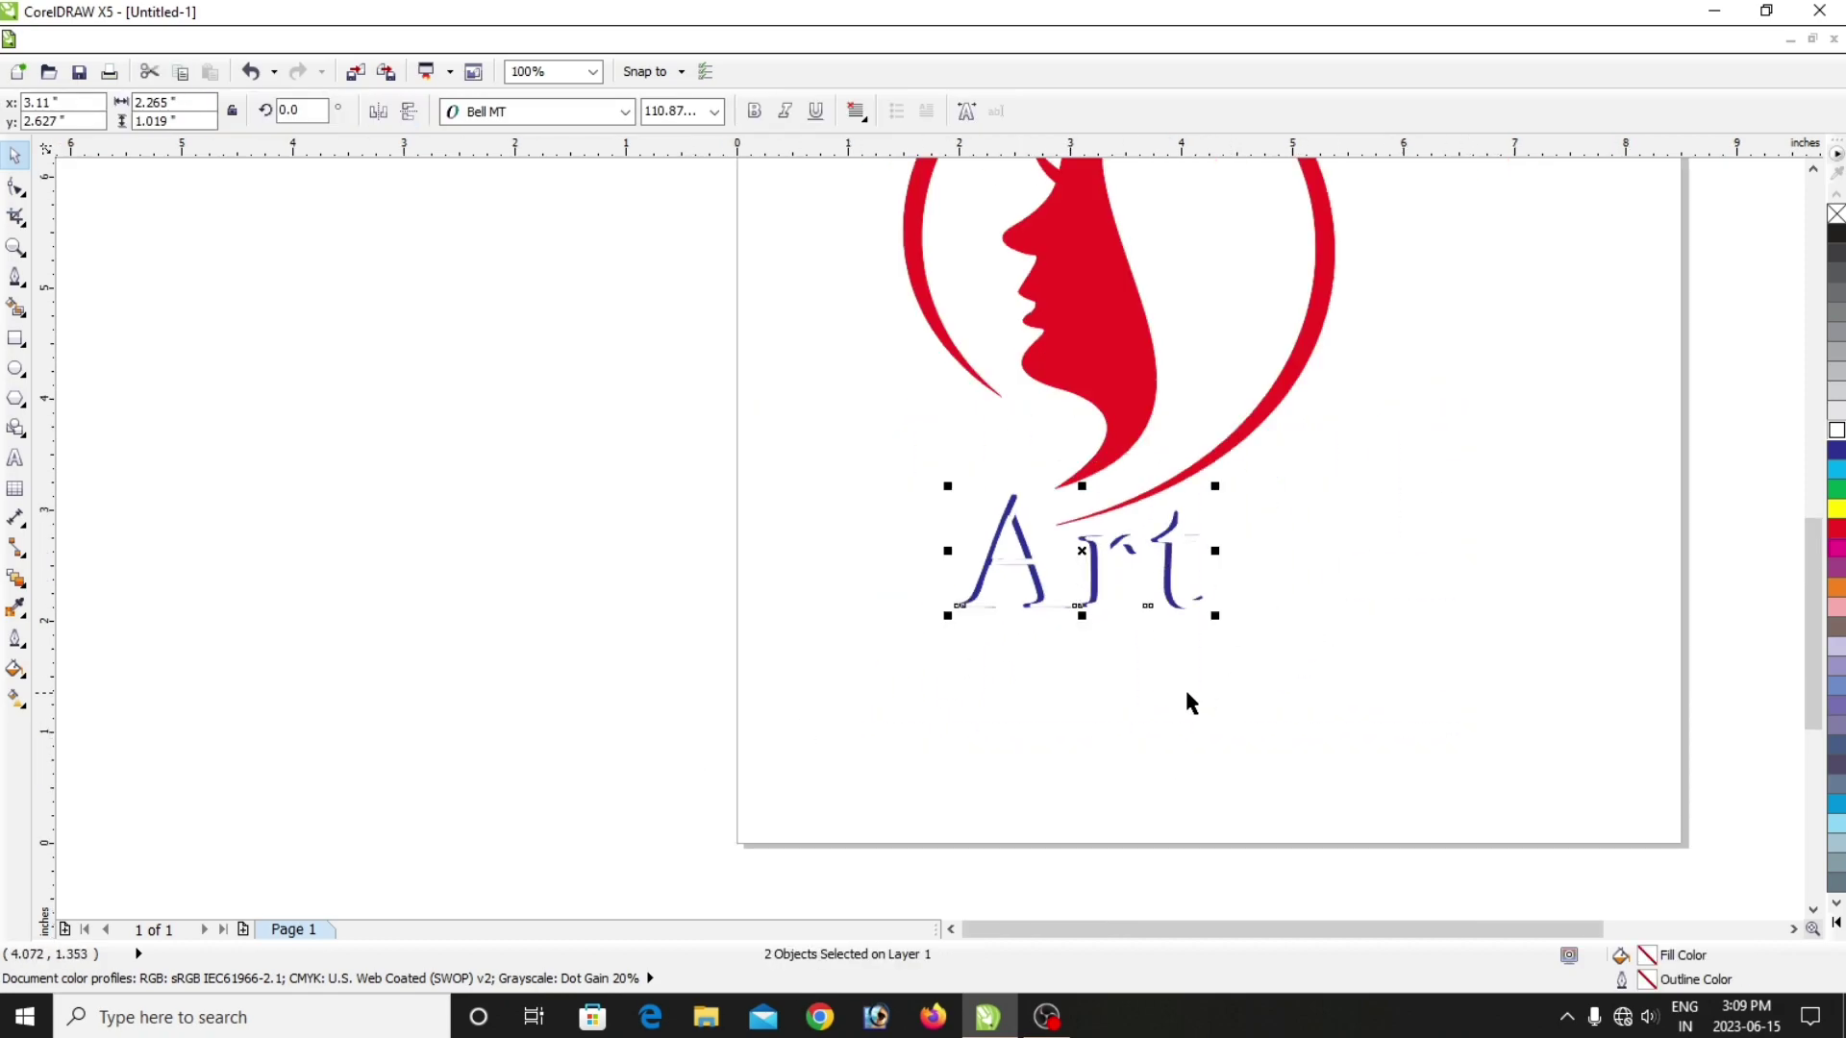
click(1836, 528)
right_click(1836, 528)
click(1219, 658)
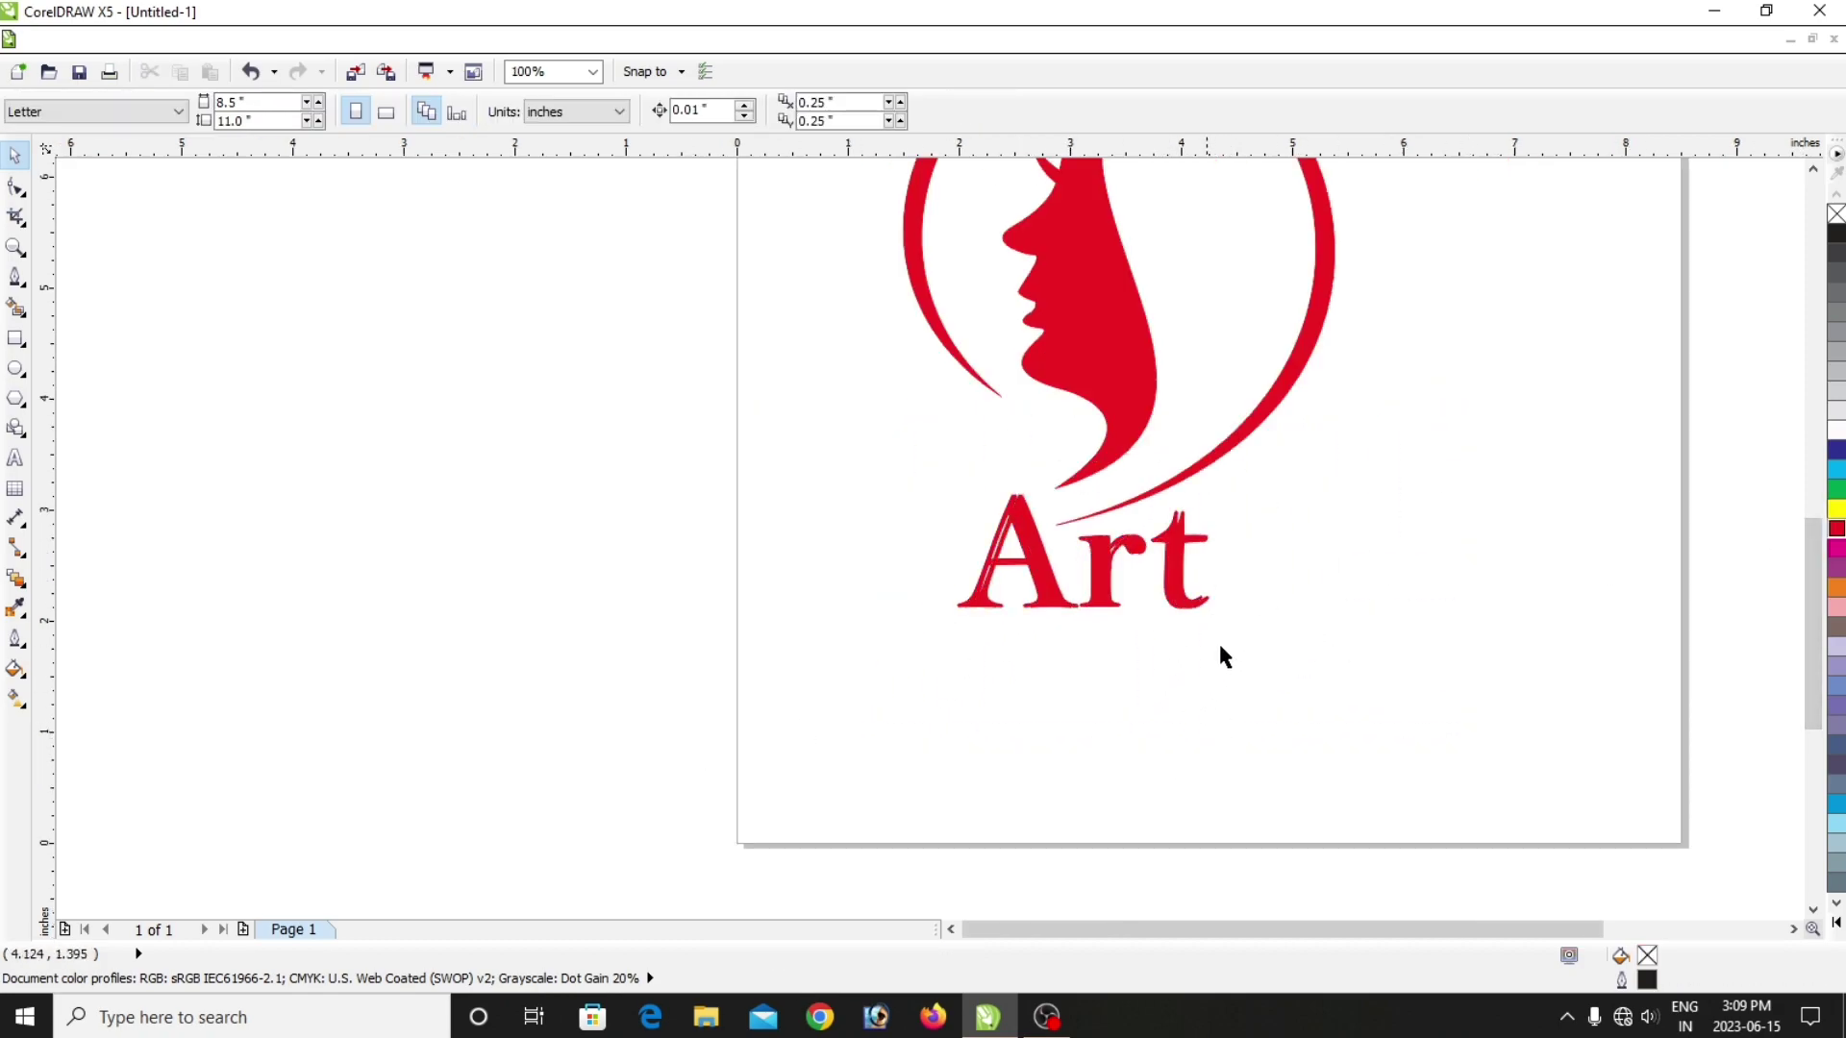
Recolour the front Art text dark blue and the back Art text yellow, in both fill and outline.
click(1168, 582)
click(1836, 449)
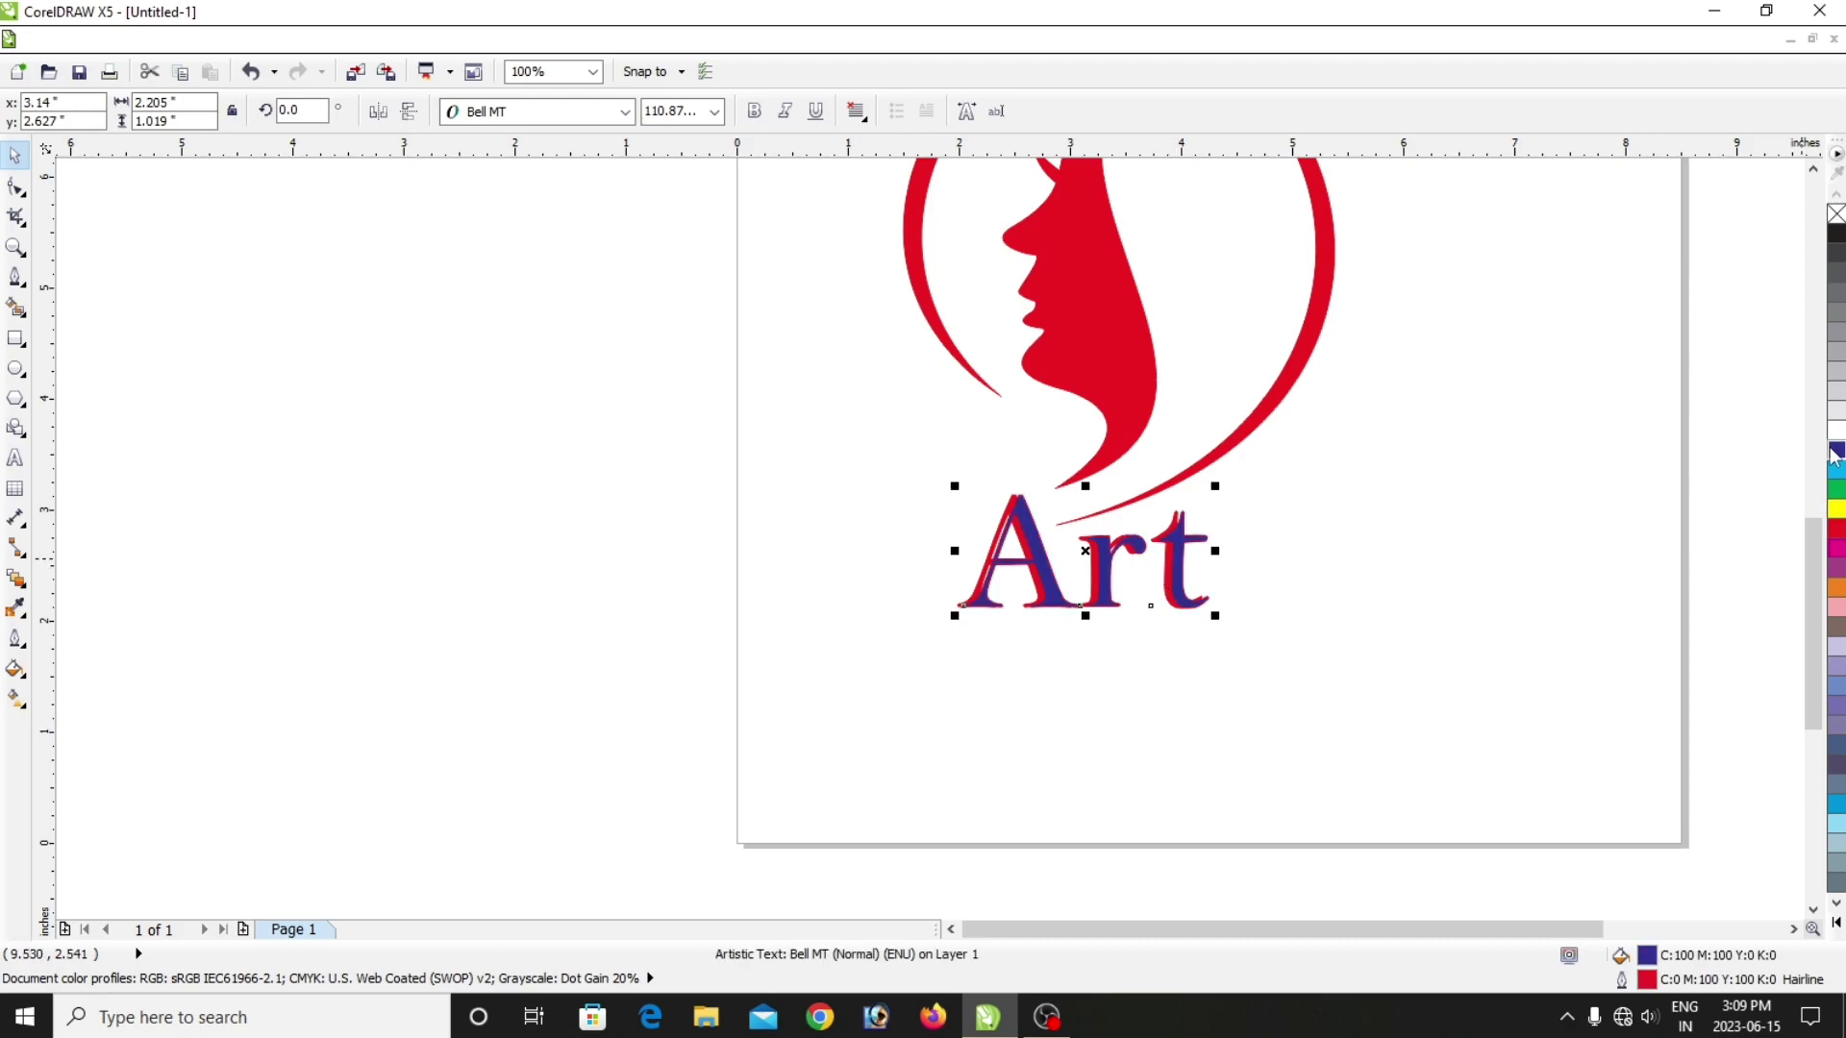
click(1170, 695)
click(1038, 586)
scroll(1038, 587, up, 2)
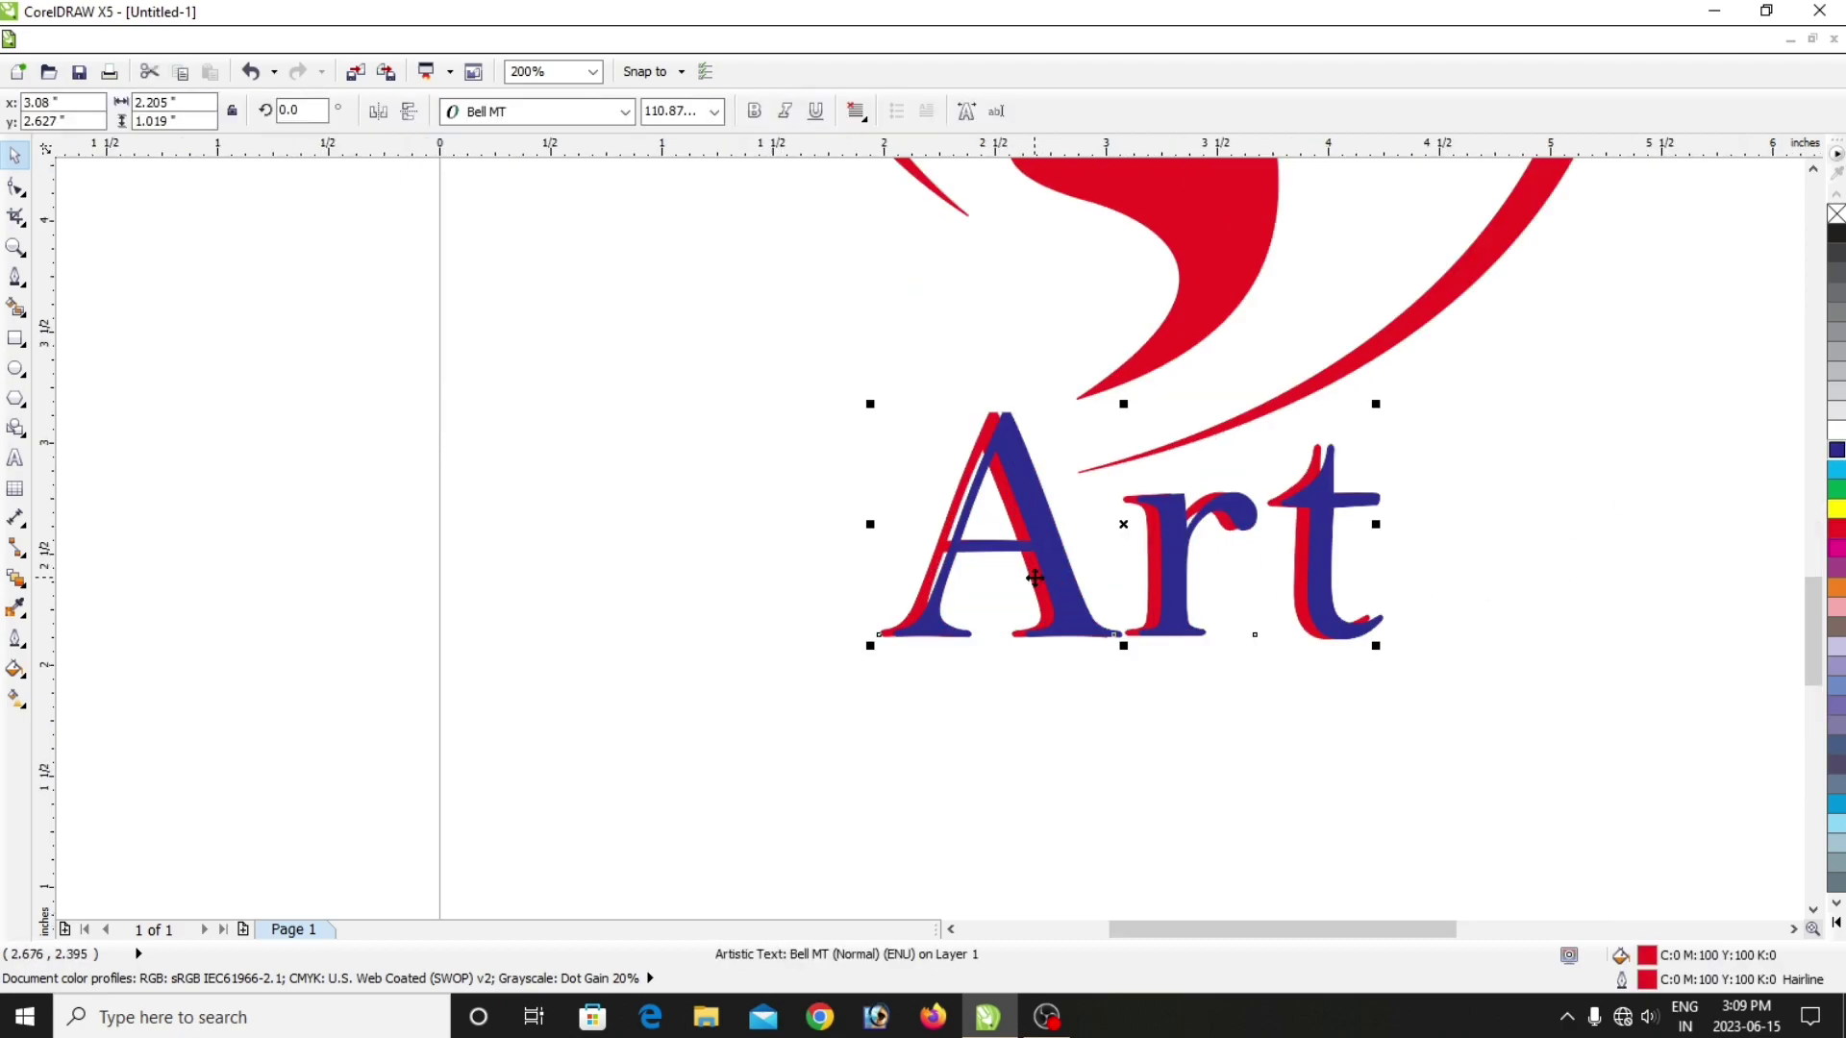
click(1836, 509)
right_click(1836, 510)
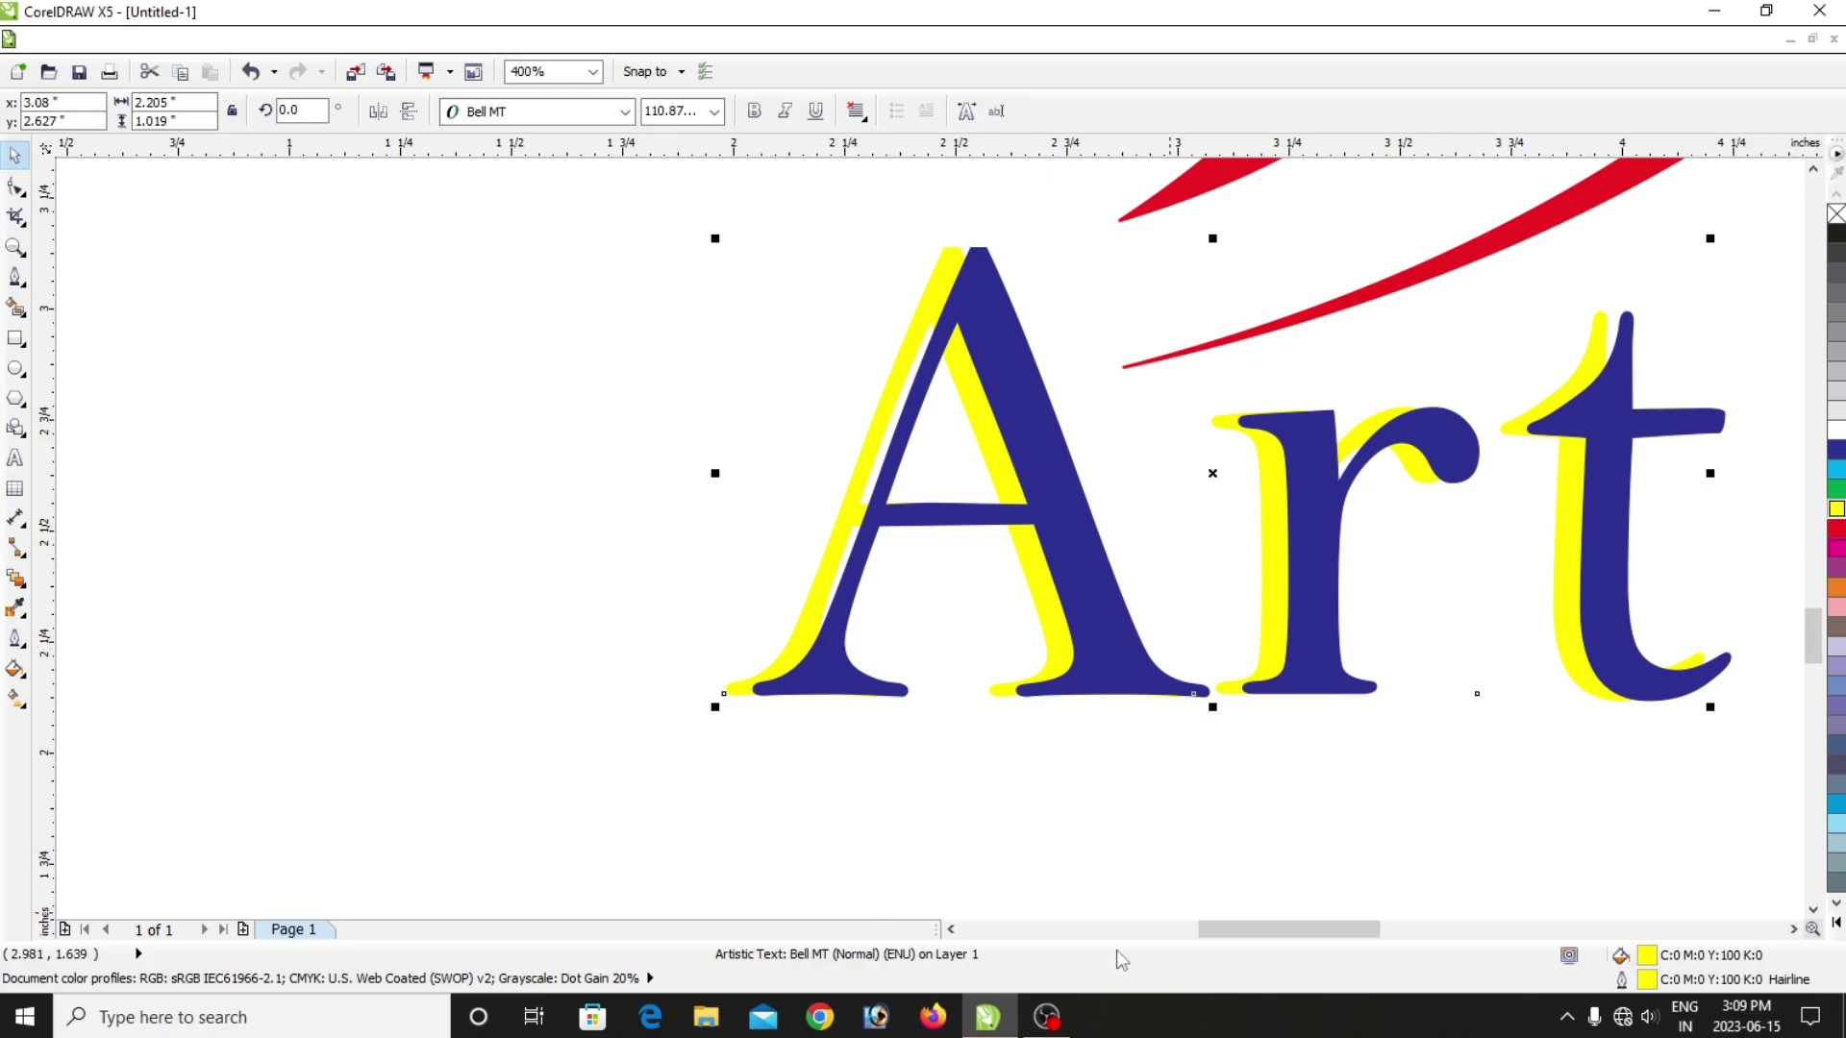
Nudge the yellow Art text 0.02 inch to the right so it forms a thinner edge behind the blue text.
click(811, 603)
key(Right)
key(Right)
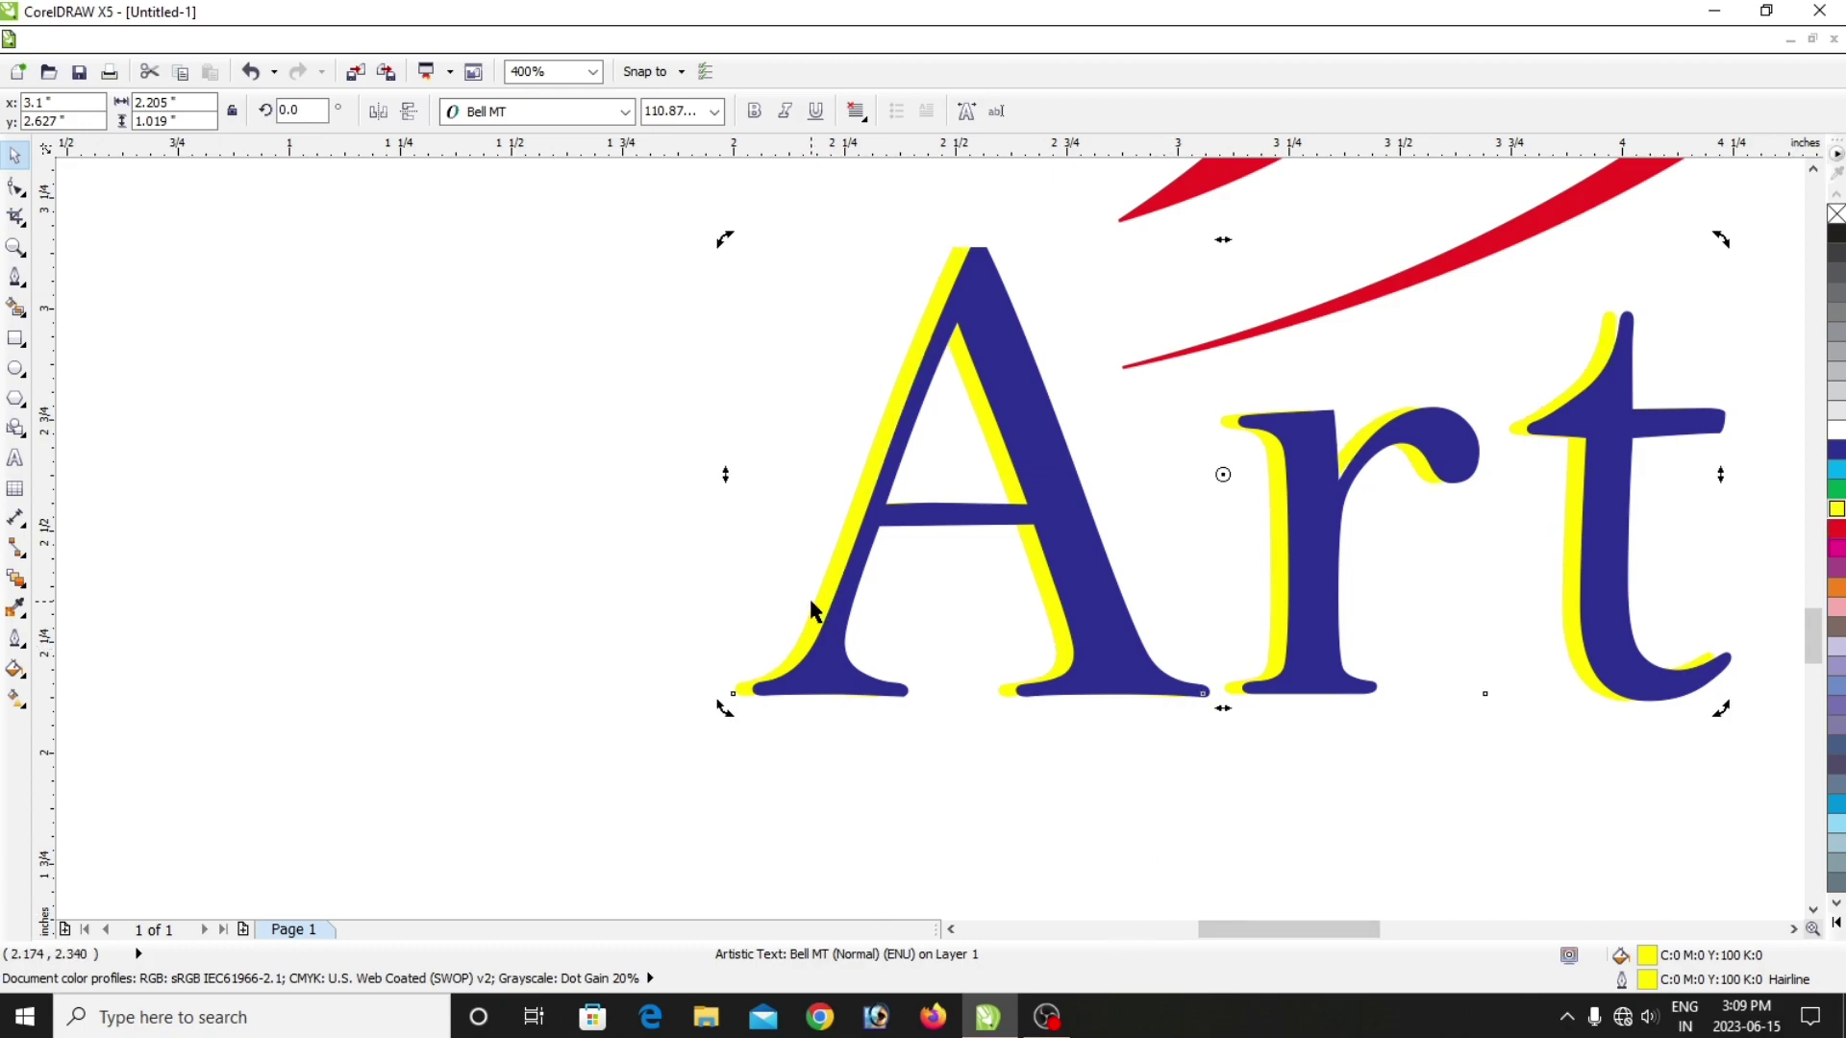
click(1103, 809)
Recolour the swoosh around the face silhouette black.
scroll(1158, 775, down, 2)
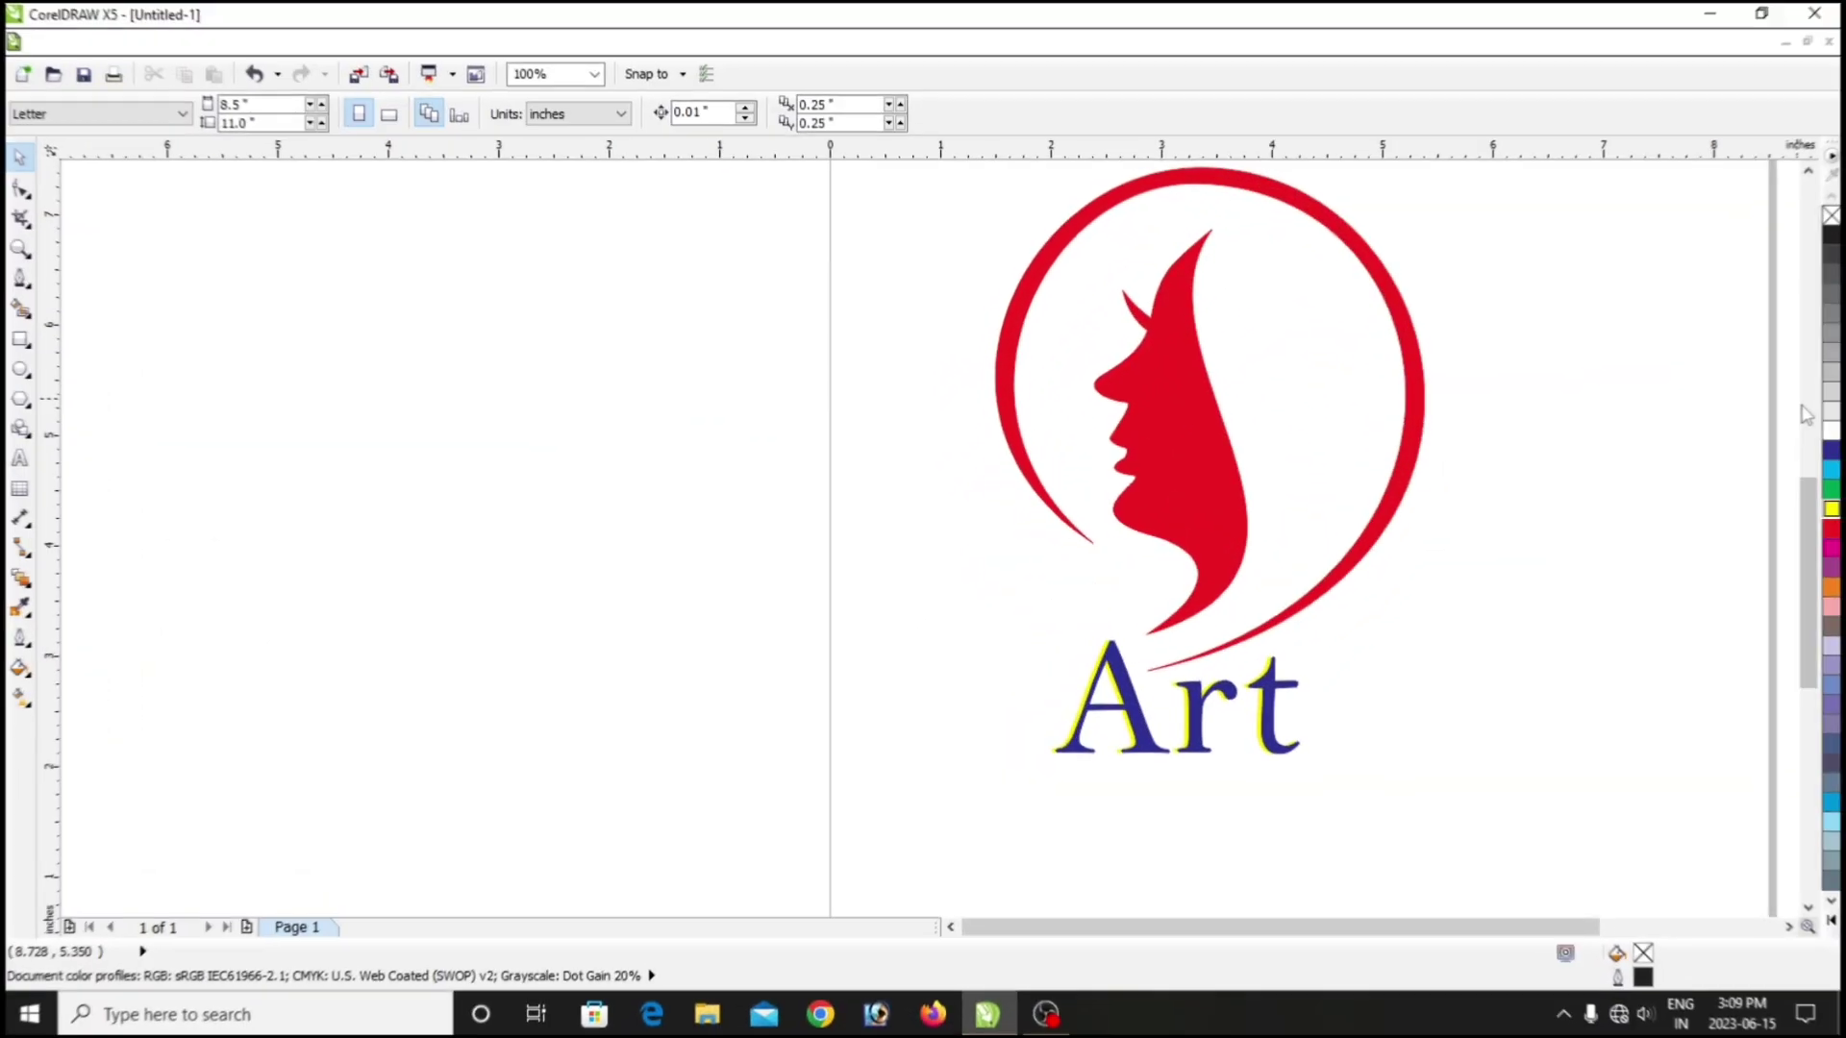
scroll(1673, 548, down, 1)
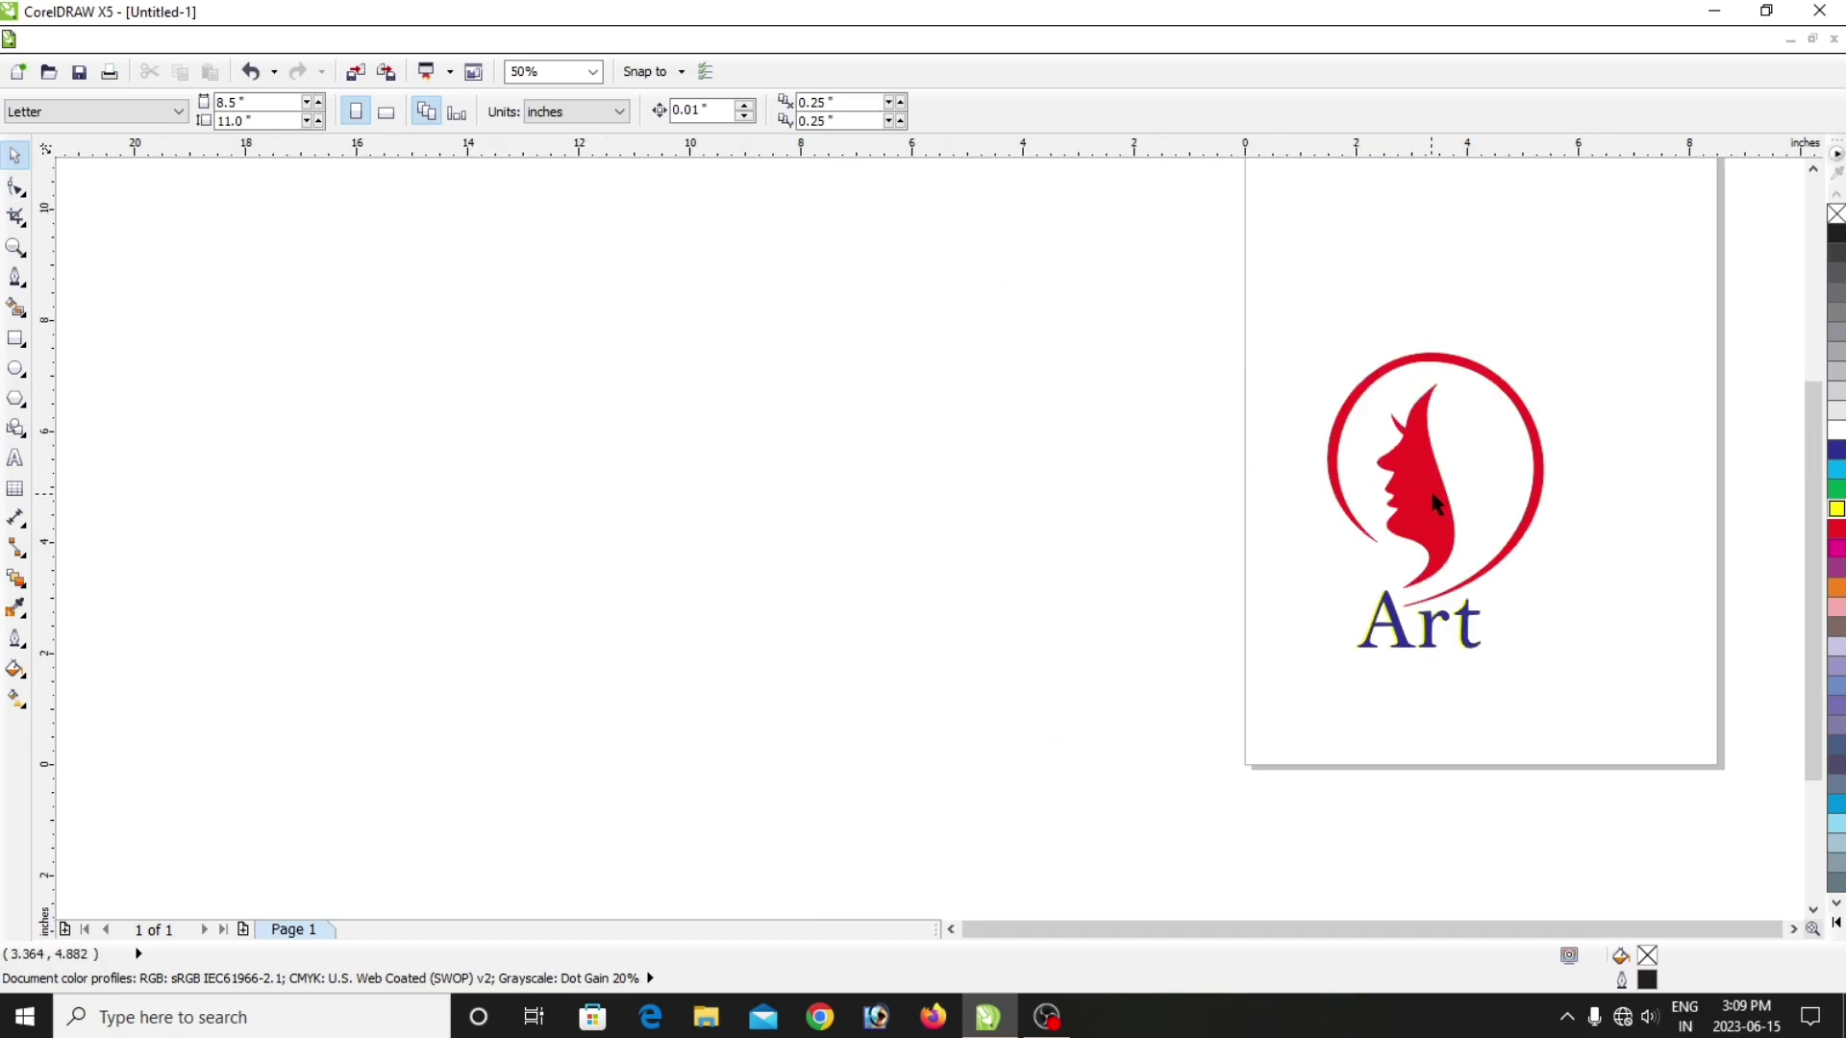
click(1523, 532)
click(1836, 240)
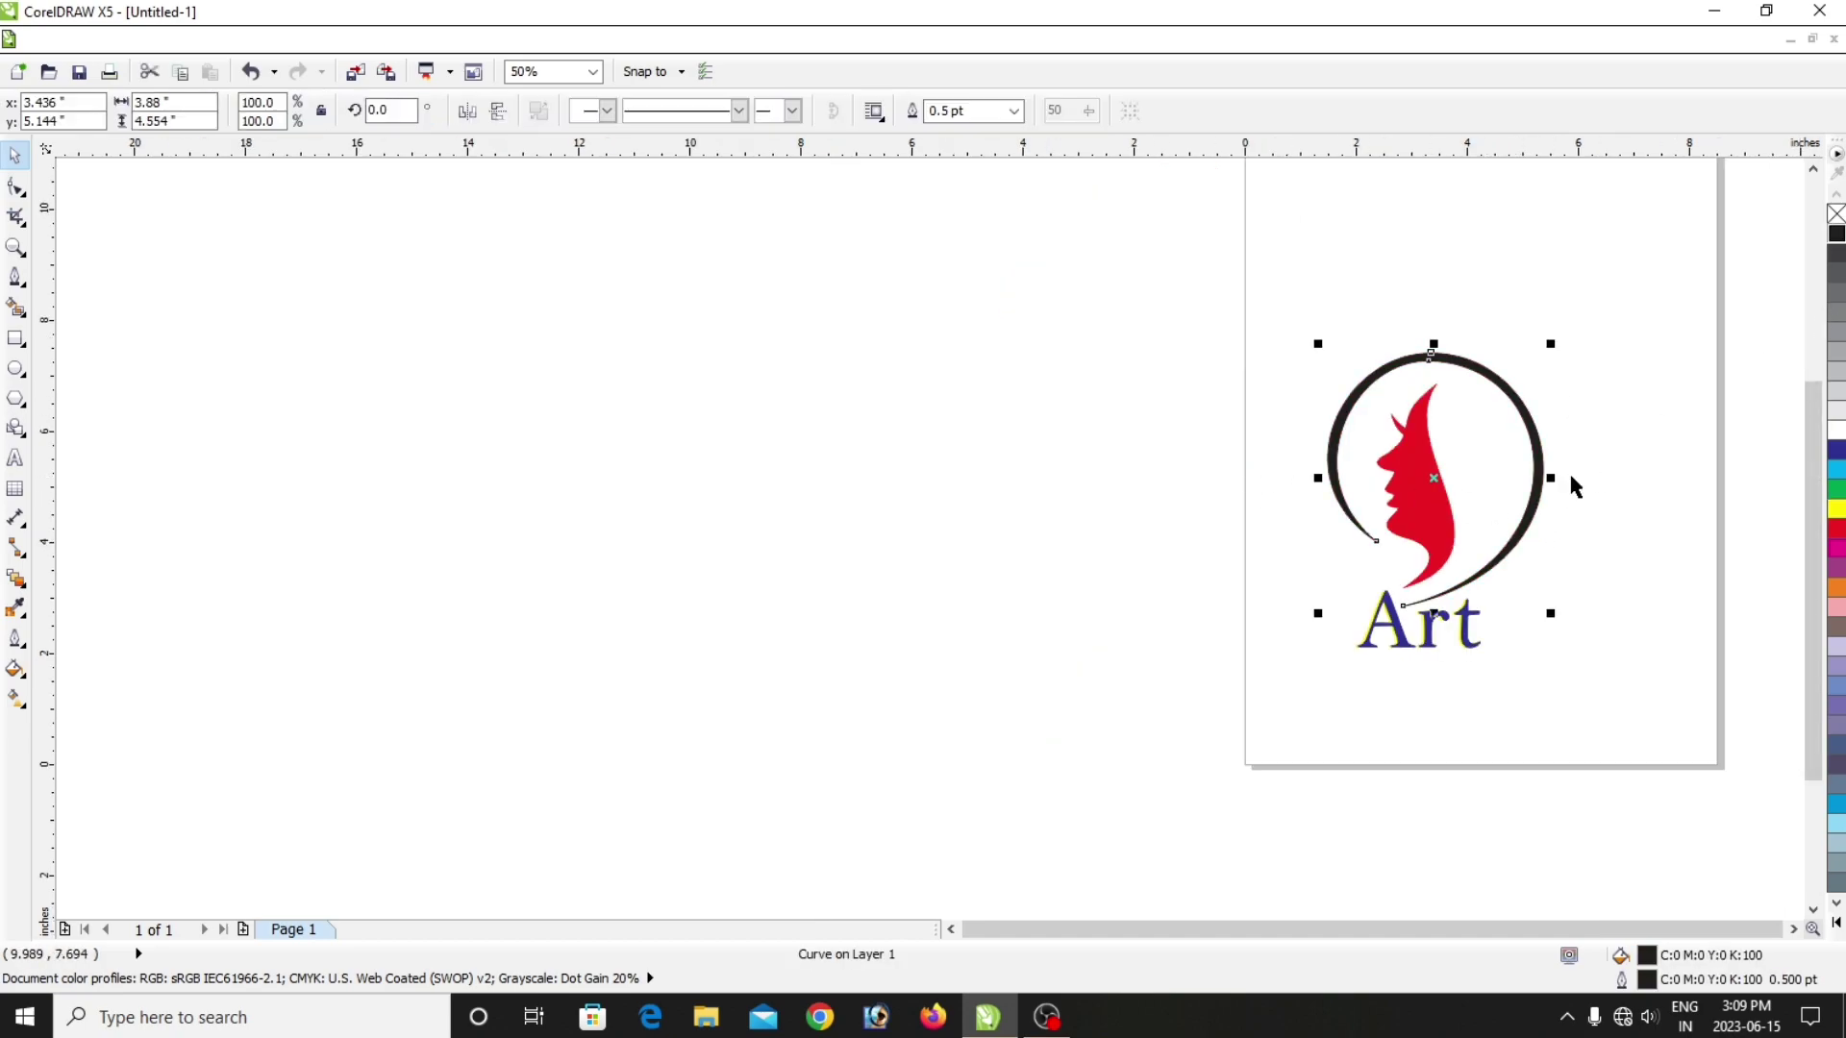
key(Tab)
click(1836, 236)
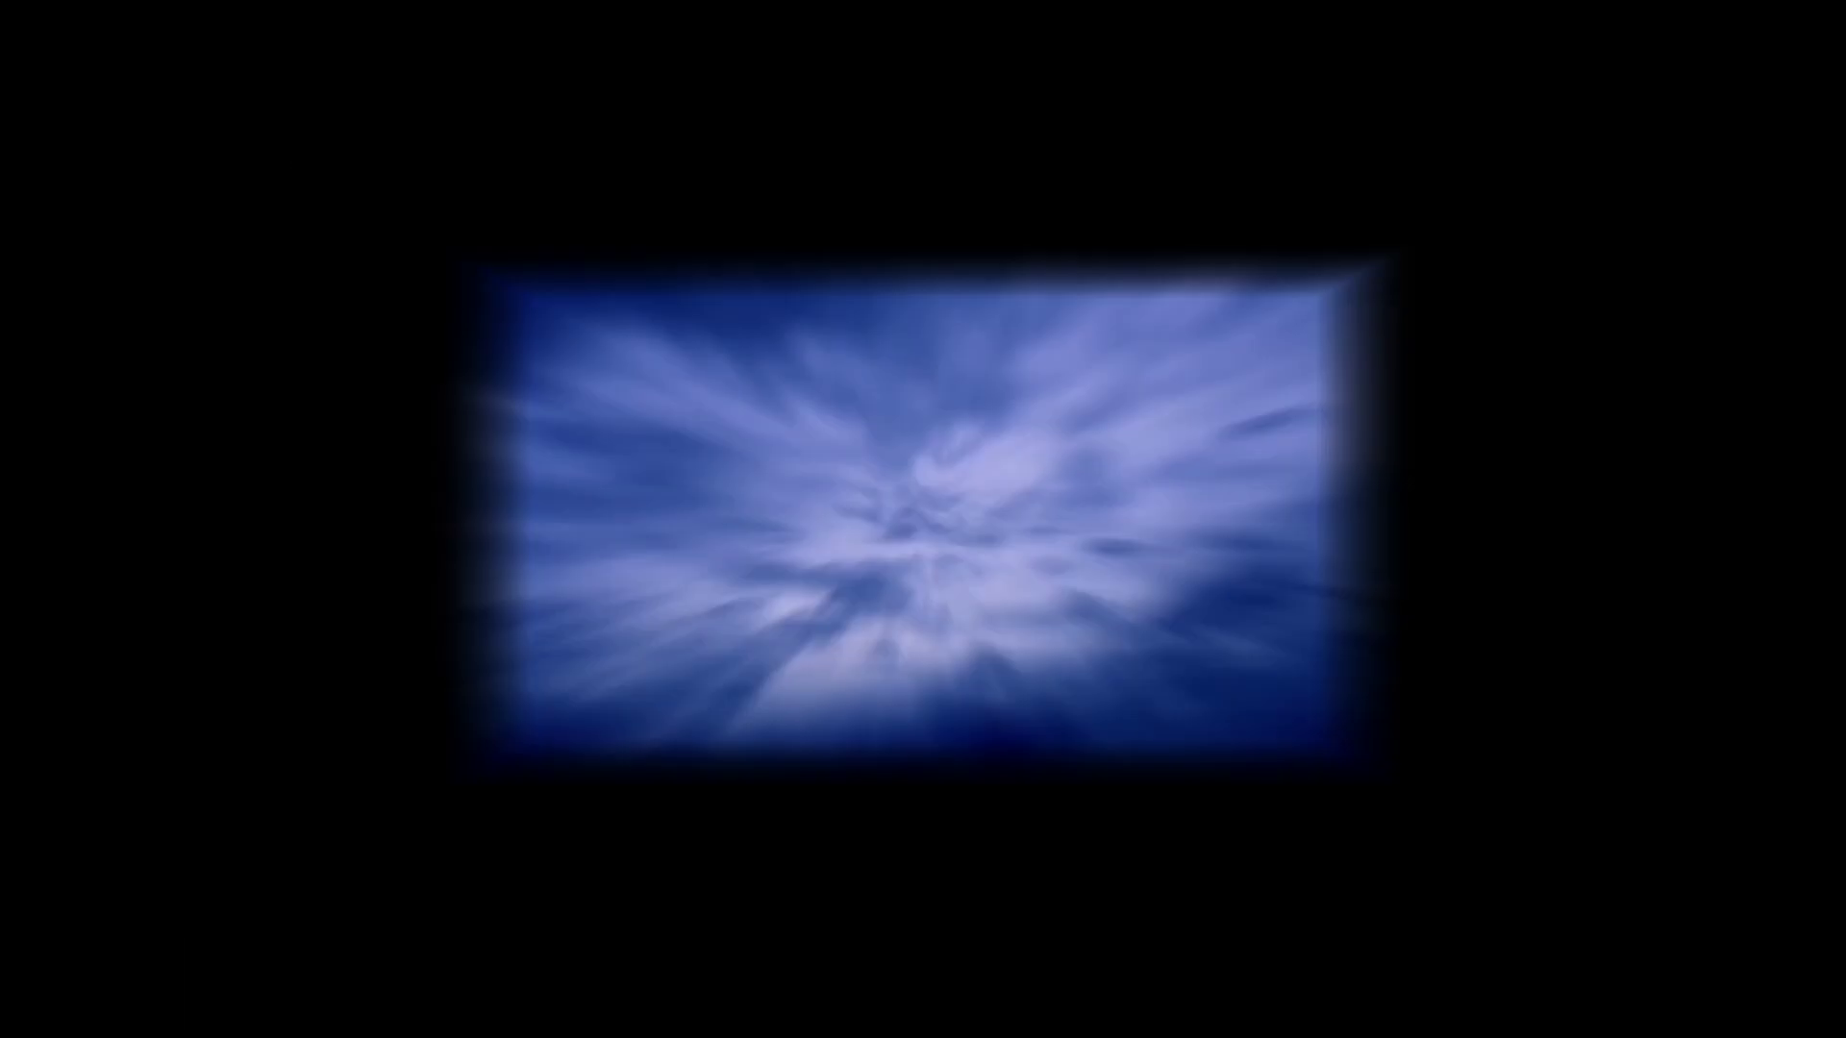